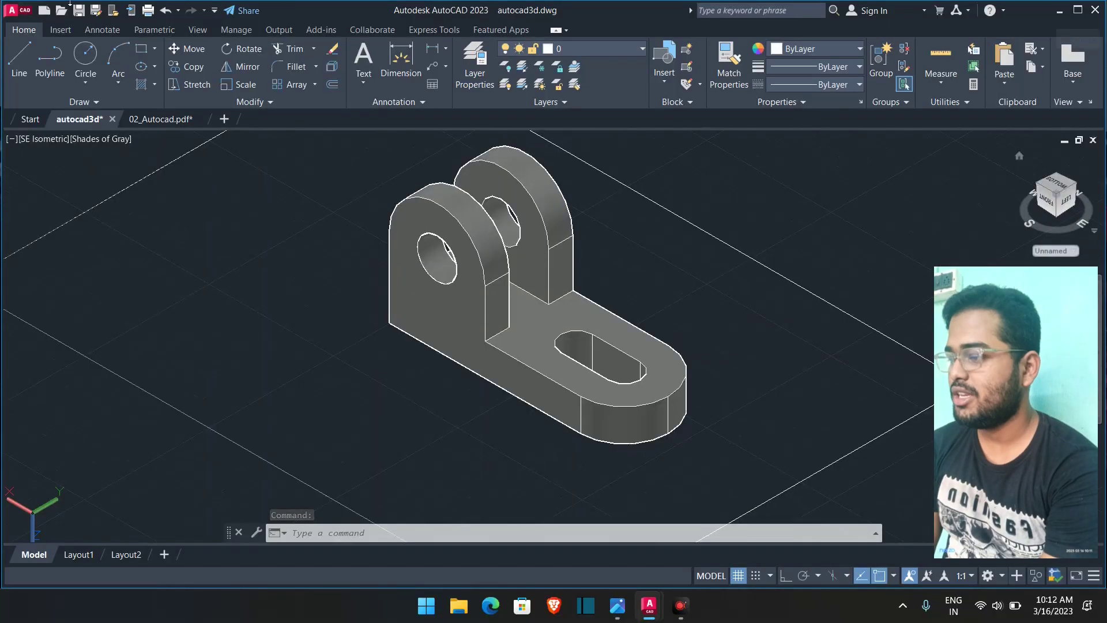
- Create a new drawing from the acad template and select the Drafting & Annotation workspace
left_click(11, 12)
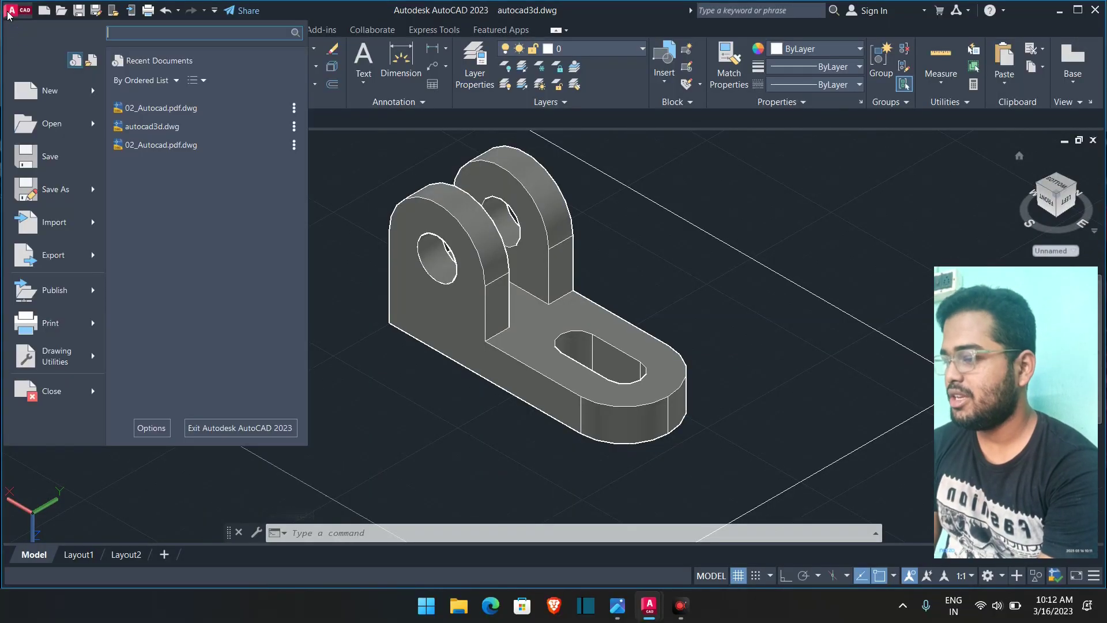
left_click(44, 94)
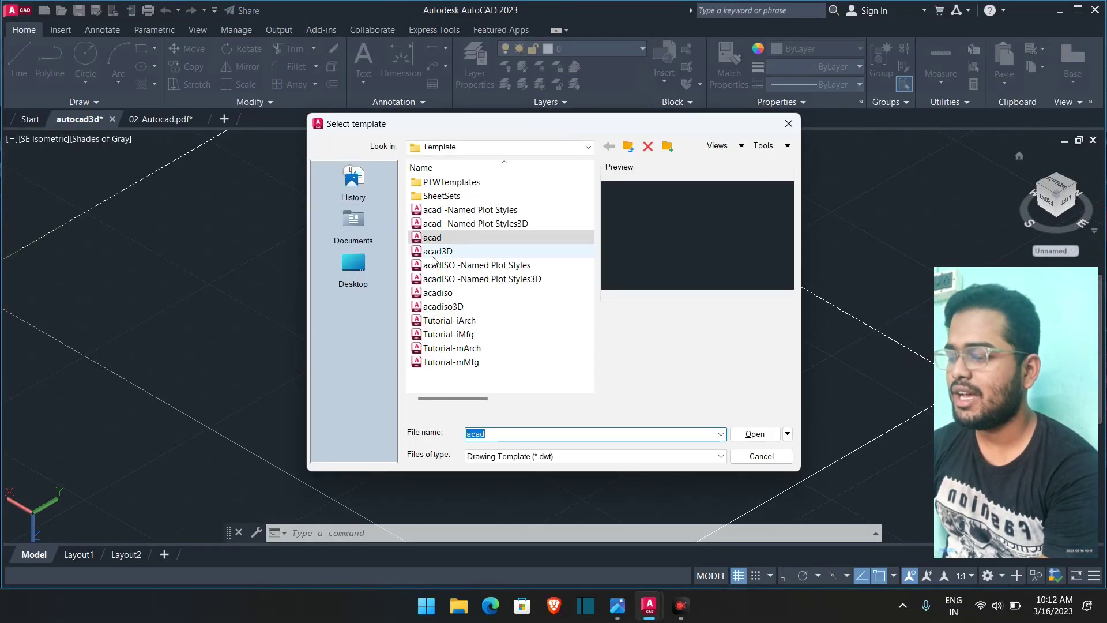
left_click(434, 253)
left_click(425, 238)
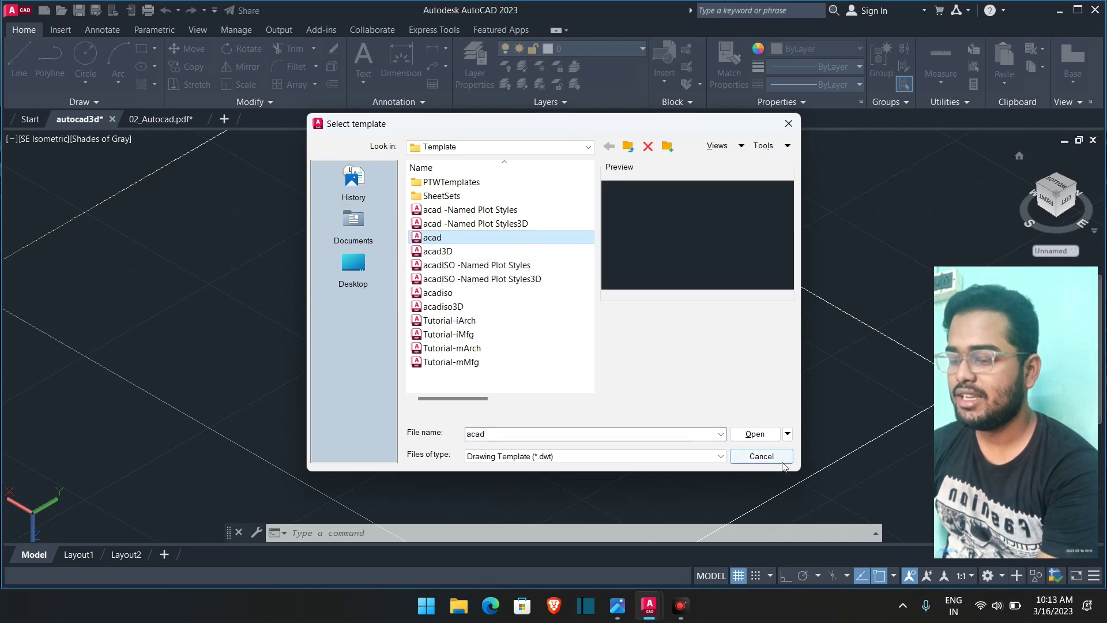
left_click(759, 434)
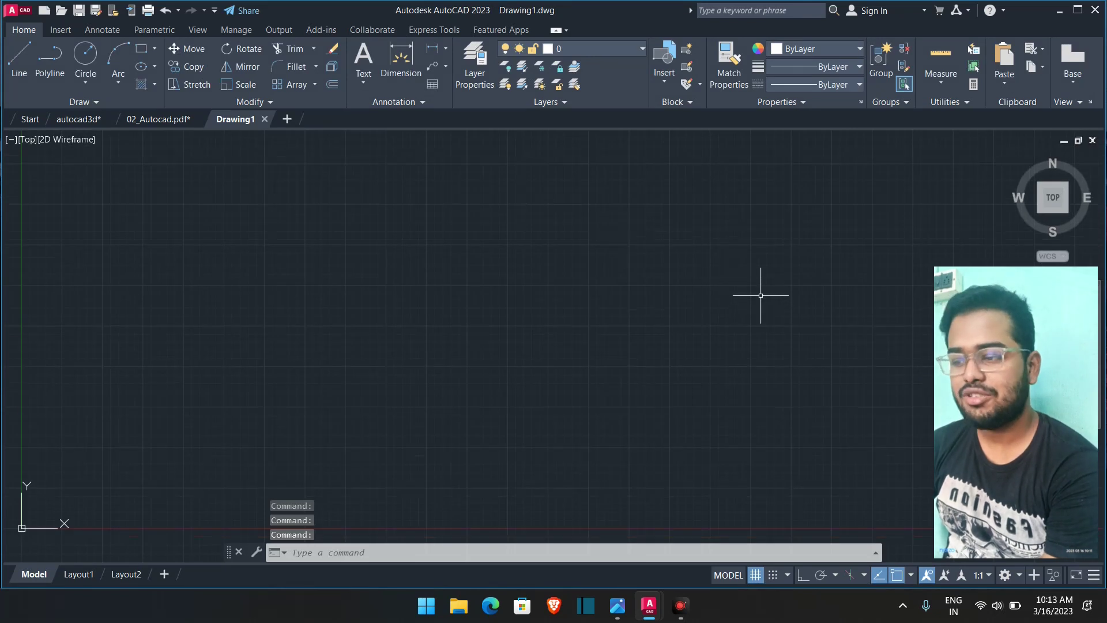
left_click(1015, 576)
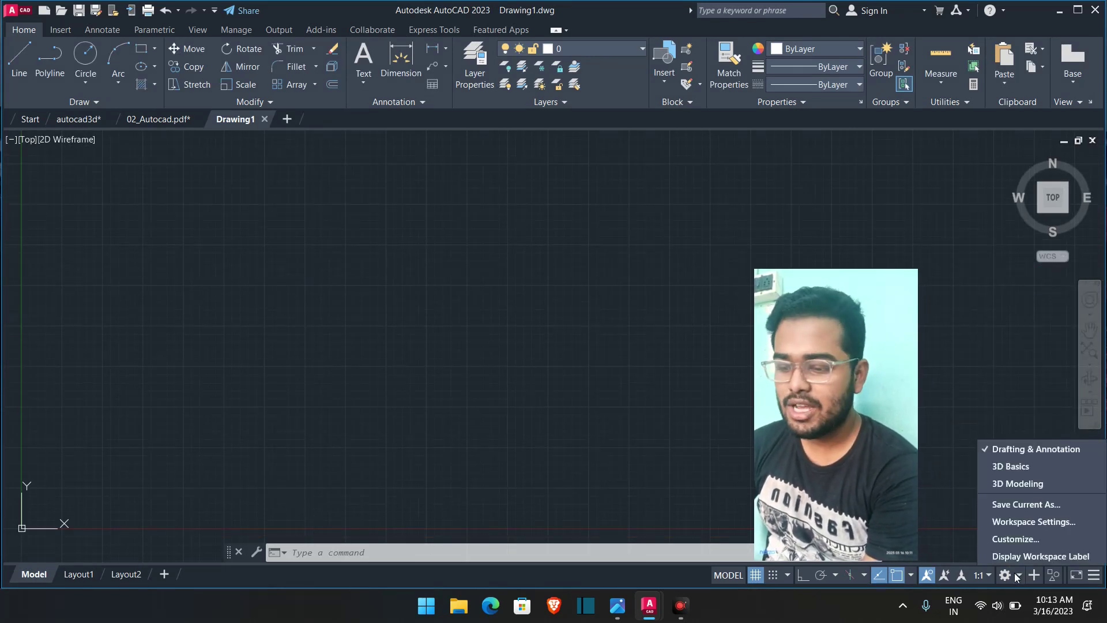
left_click(1012, 449)
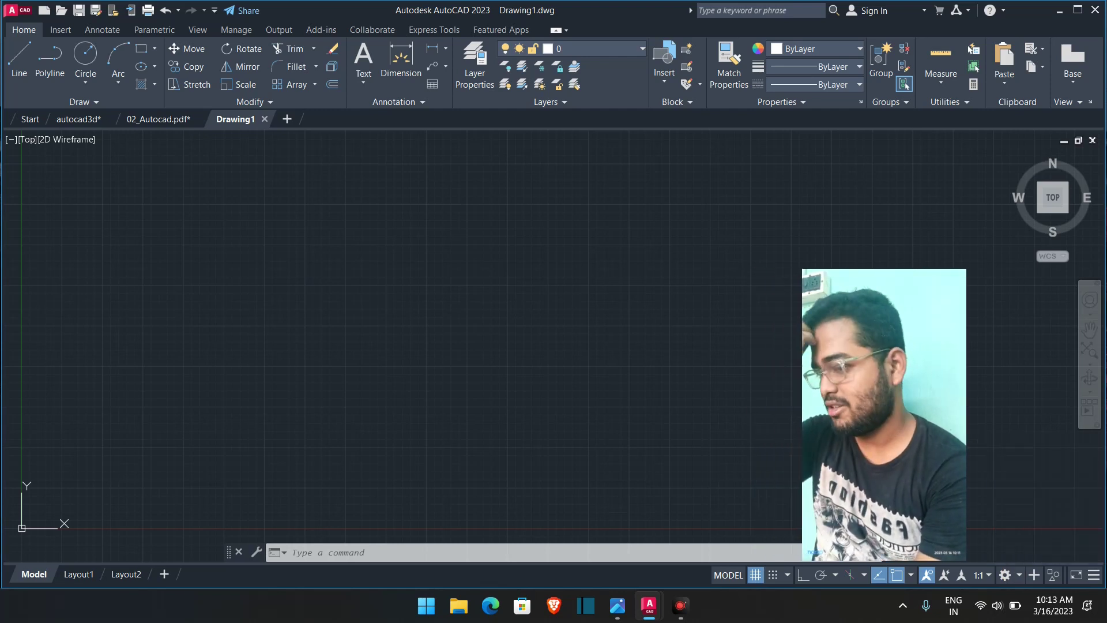
- Consult the part's reference image, place the first point of a line in open drawing space, and turn ortho mode on
left_click(617, 606)
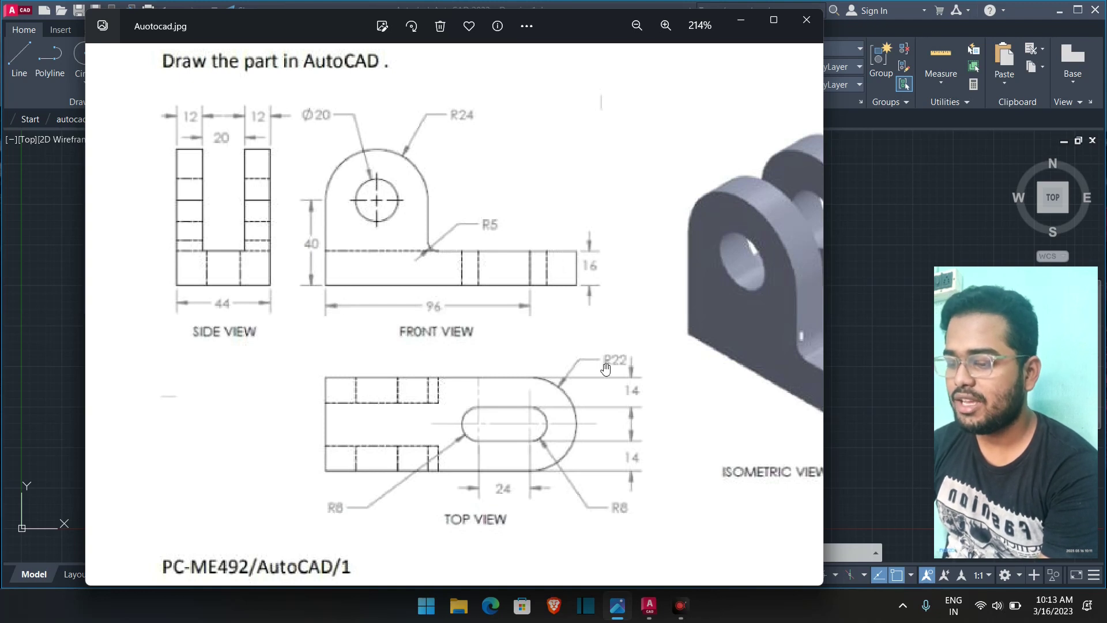
left_click(736, 24)
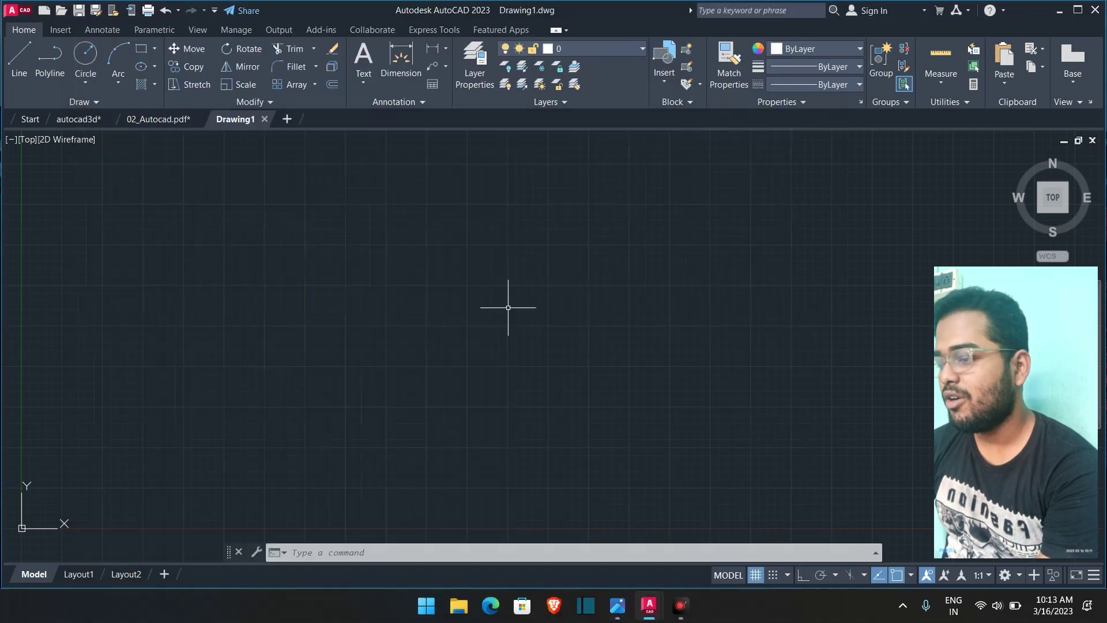
left_click(17, 58)
left_click(368, 389)
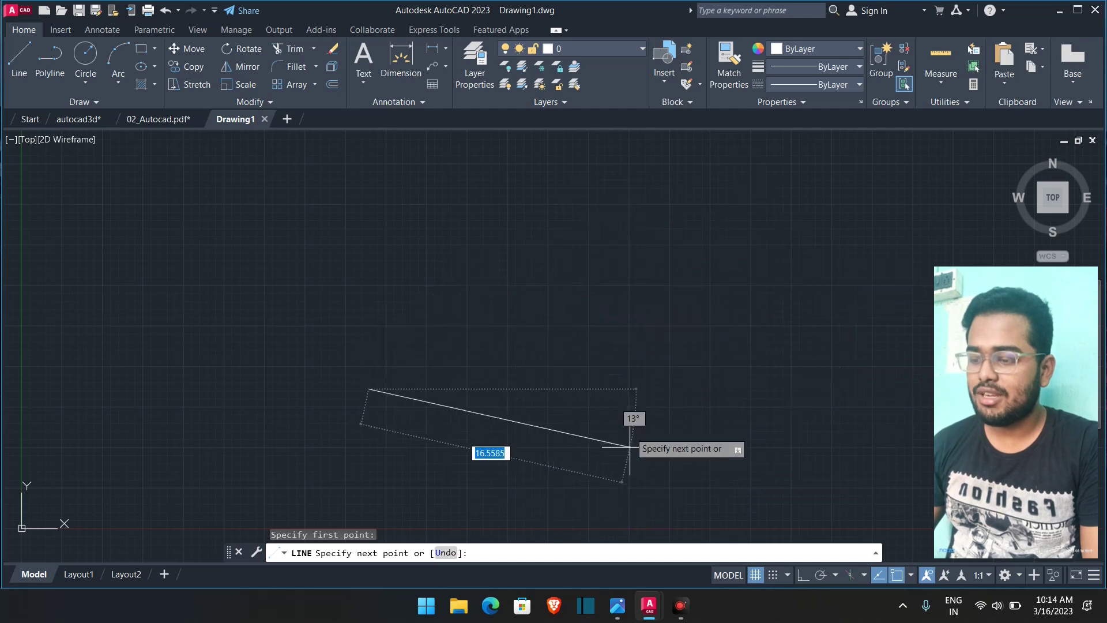
left_click(801, 579)
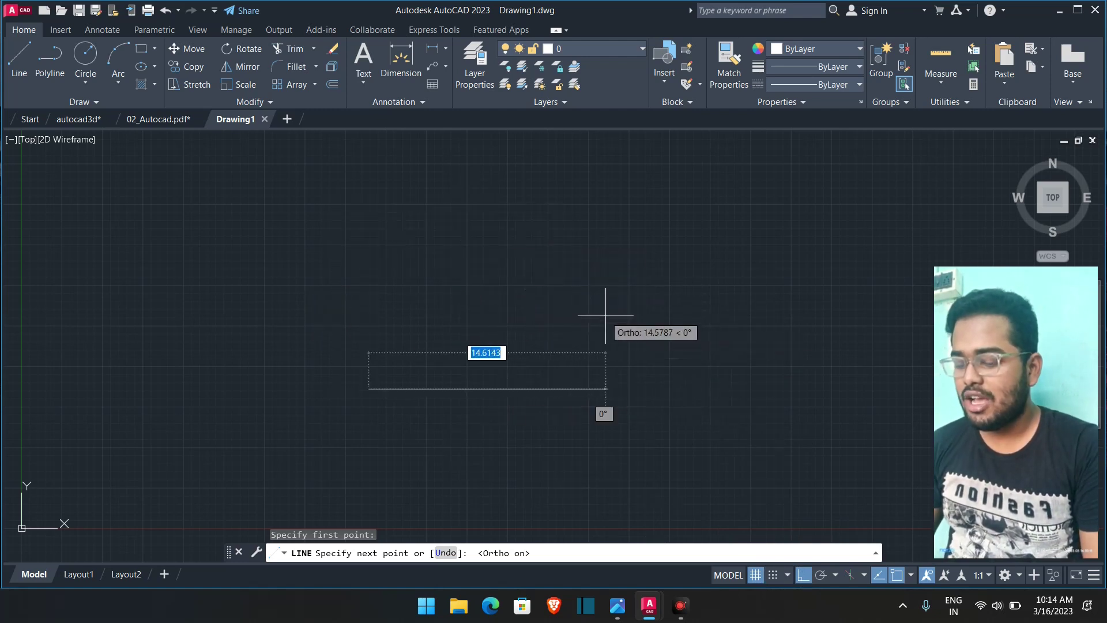
- Try horizontal base segments with lengths 118 and -118, undoing each one
type("118")
key("Return")
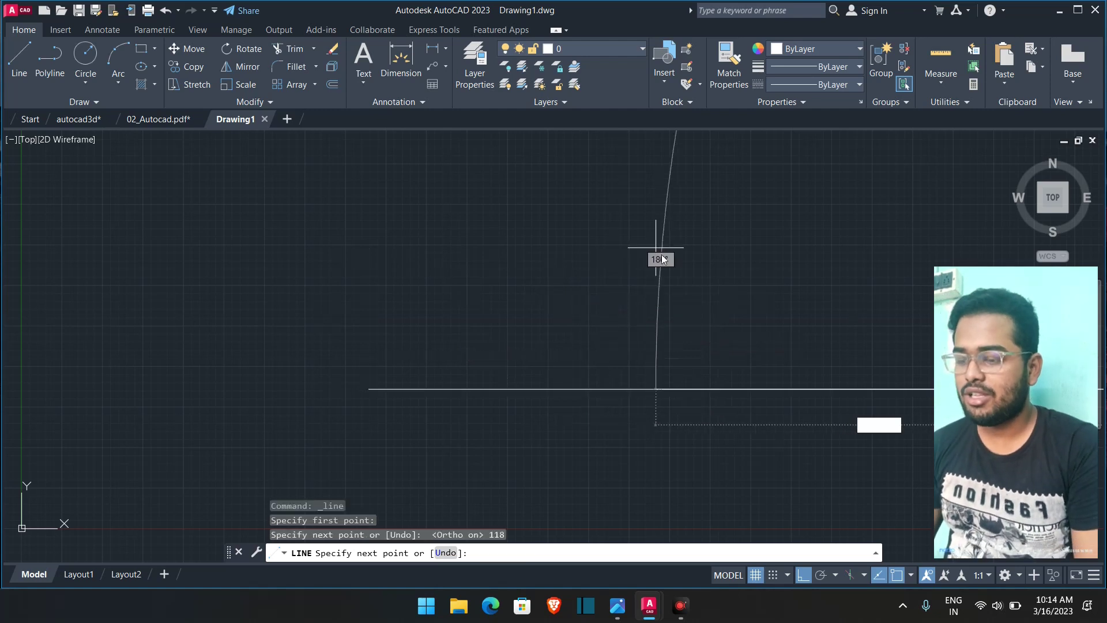
scroll(663, 253, "down", 6)
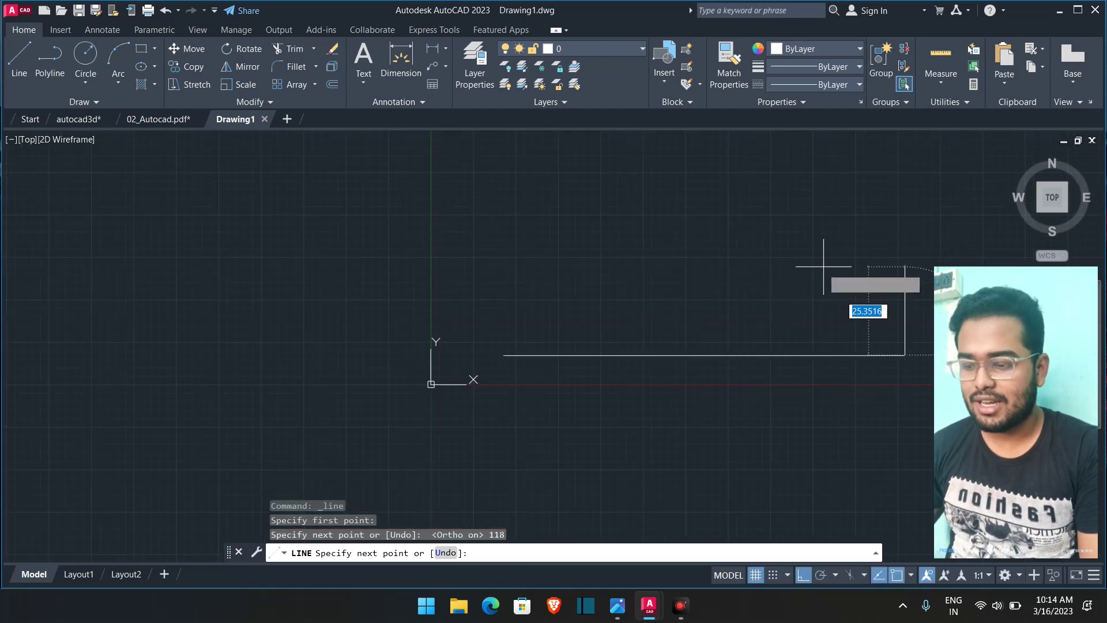
key("ctrl+z")
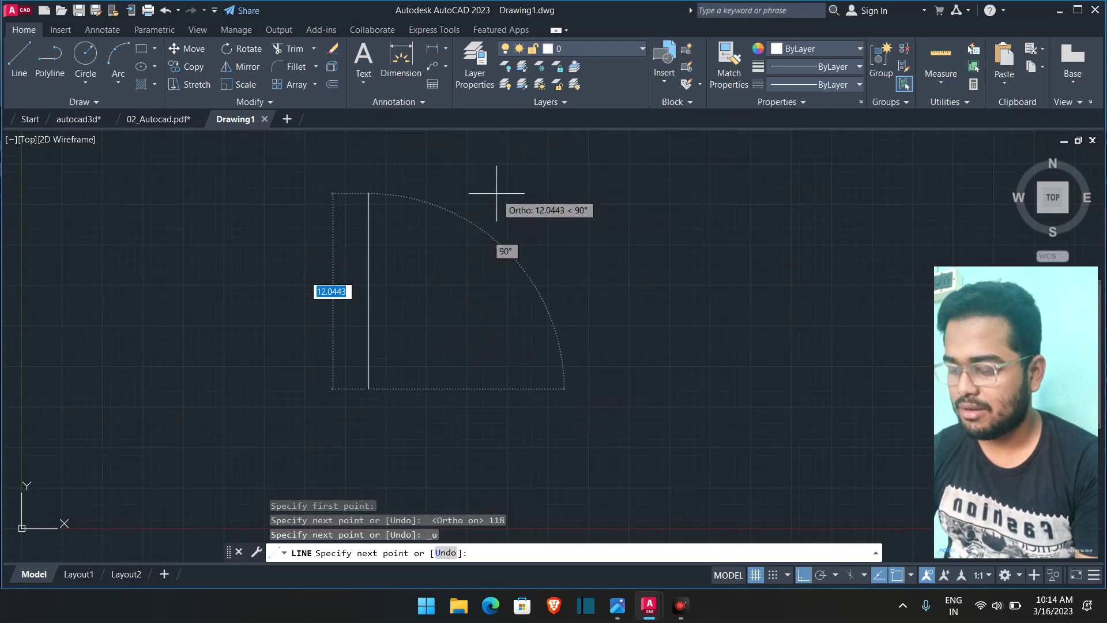
key("Escape")
type("-118")
key("Return")
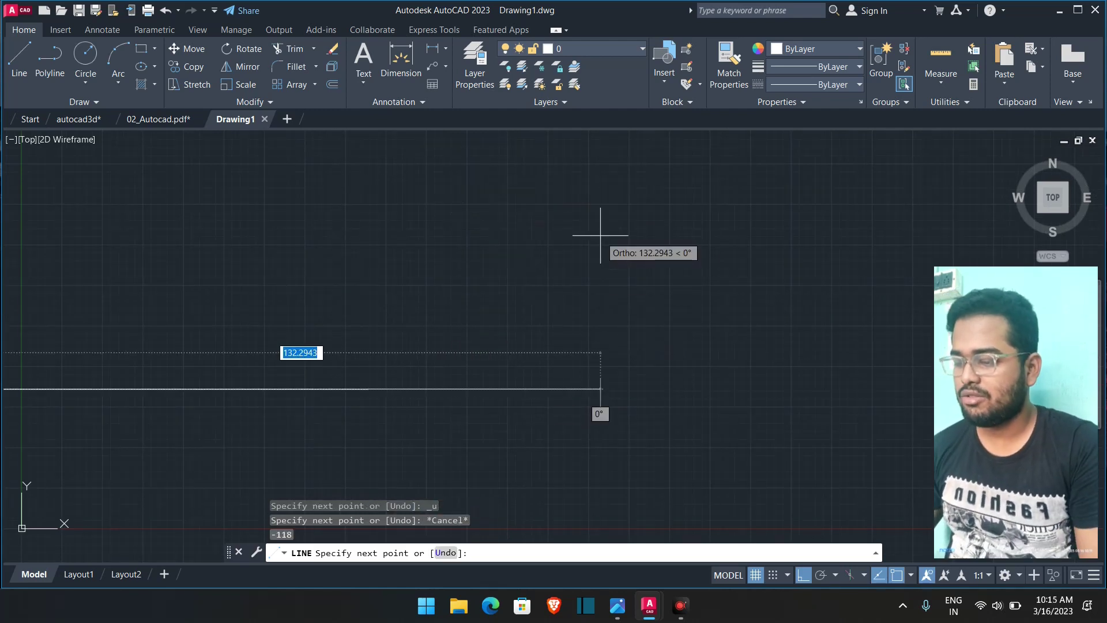
scroll(528, 265, "down", 3)
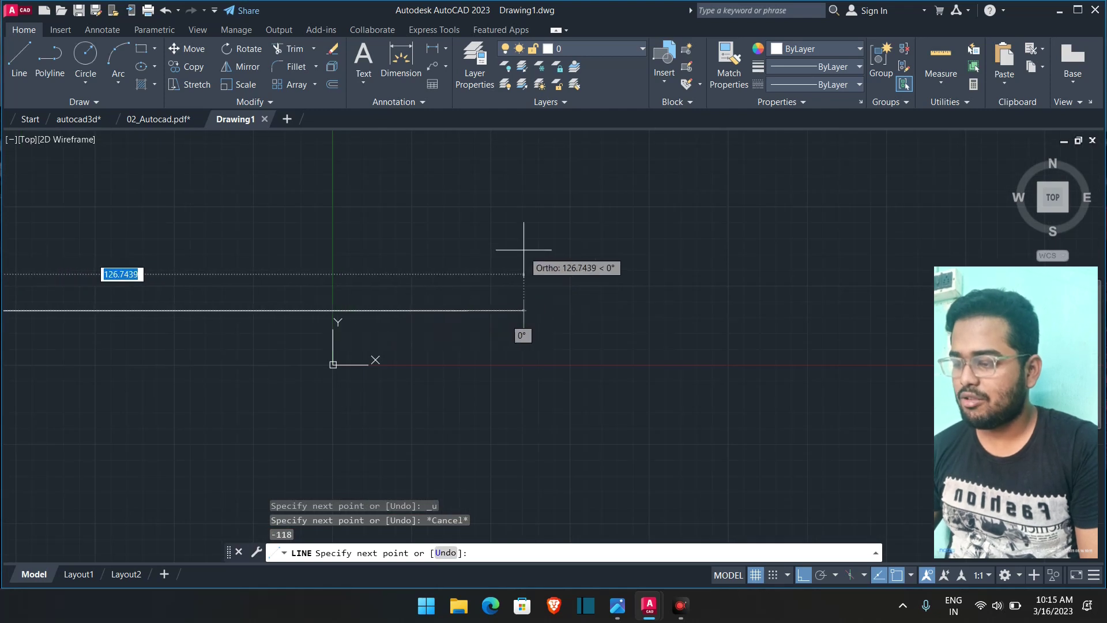
key("ctrl+z")
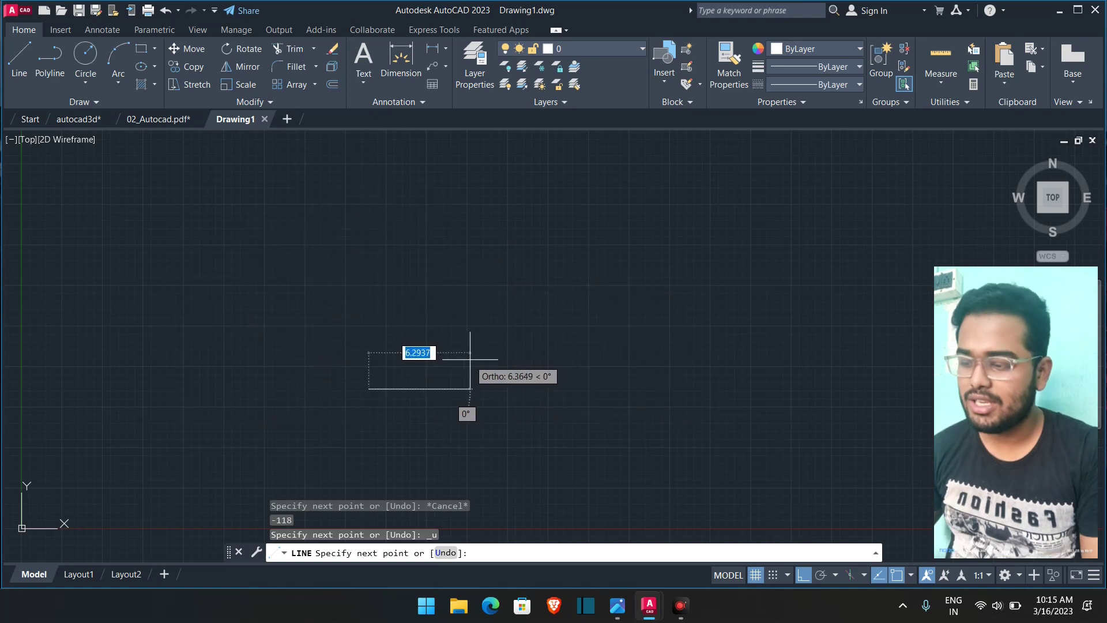
- Draw the front view's base edge 118 units to the right and its vertical end edge to relative point @0,16
type("118")
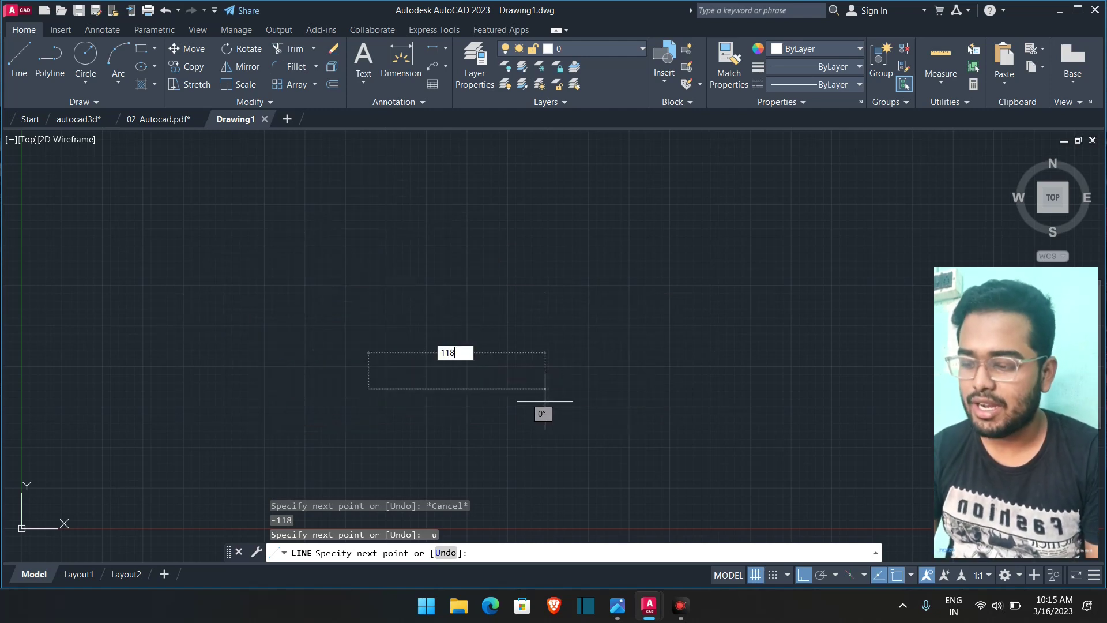
key("Return")
scroll(599, 427, "down", 2)
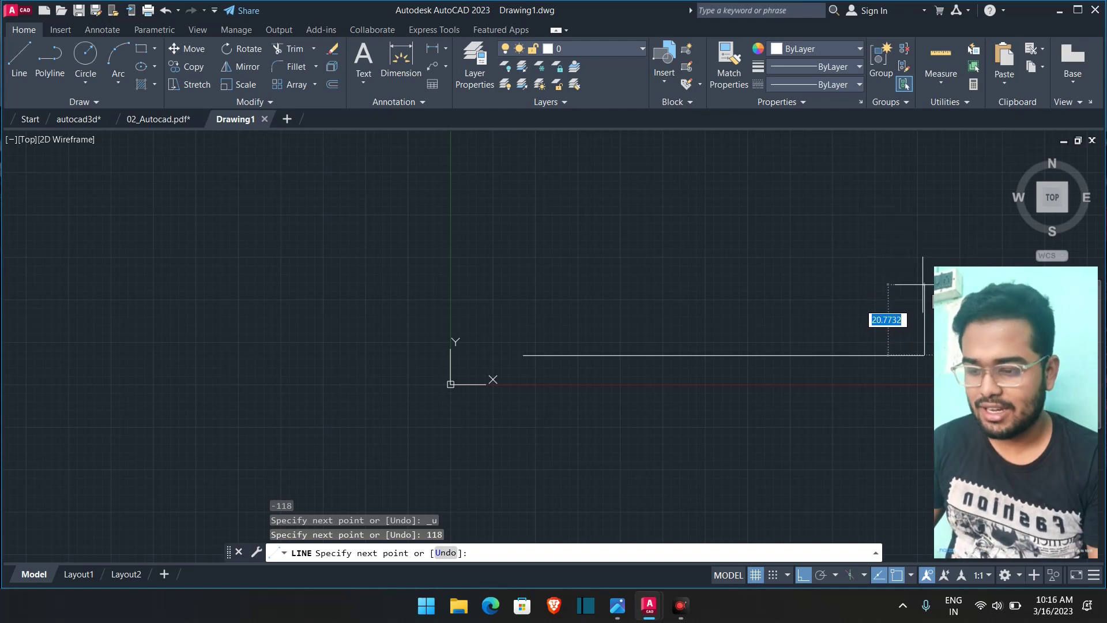
type("2")
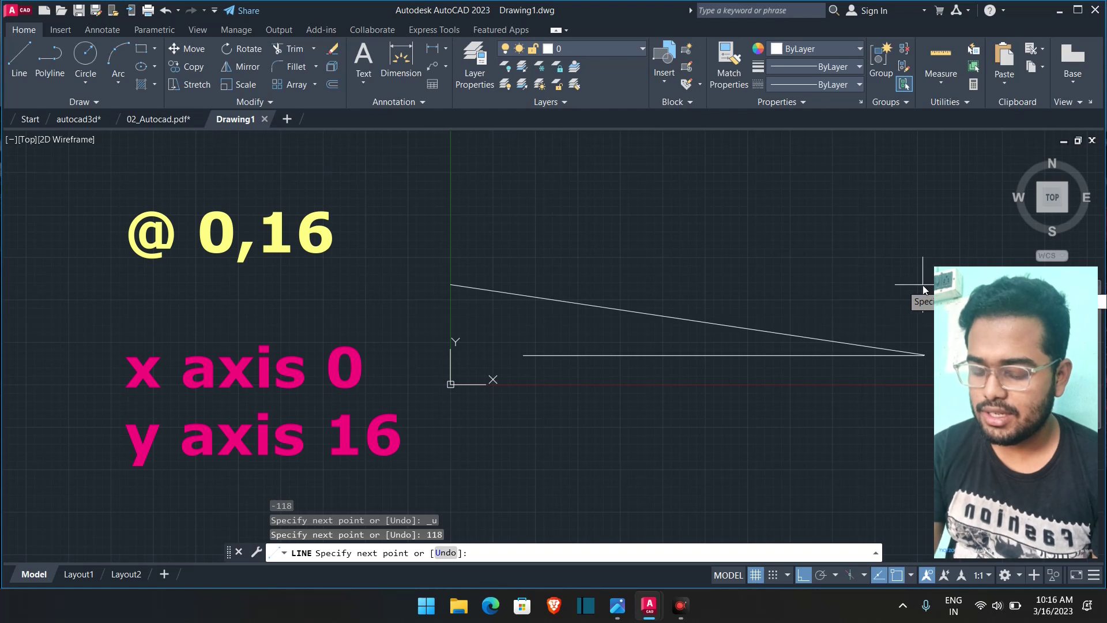
type("@0,16")
key("Return")
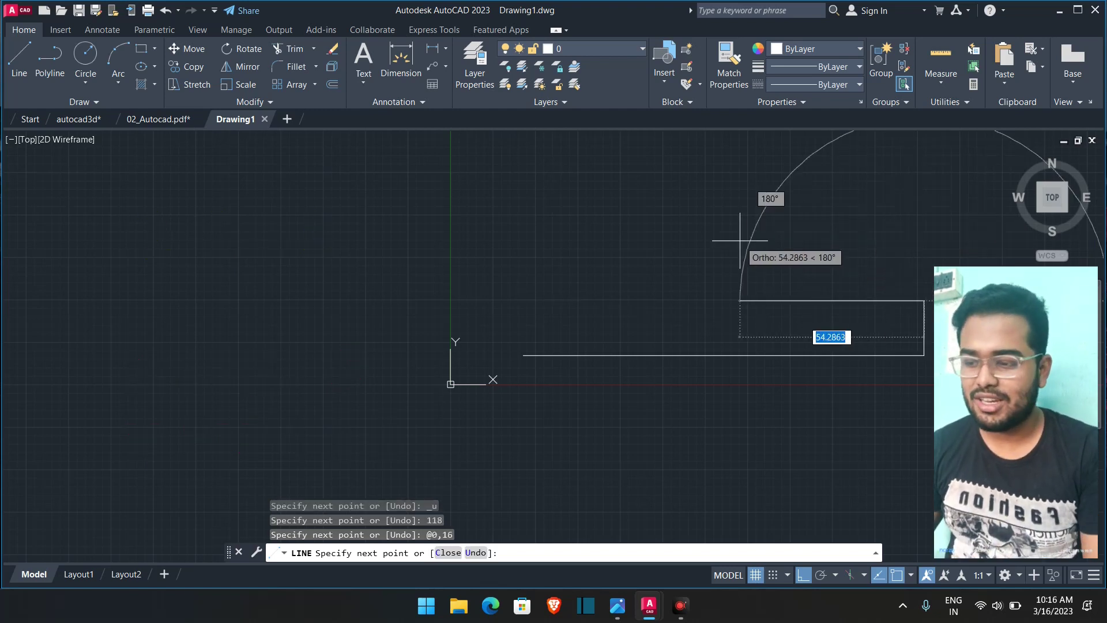
- Check the reference image, draw the base's upper edge leftward to relative point @-70,0, and end the line
left_click(617, 603)
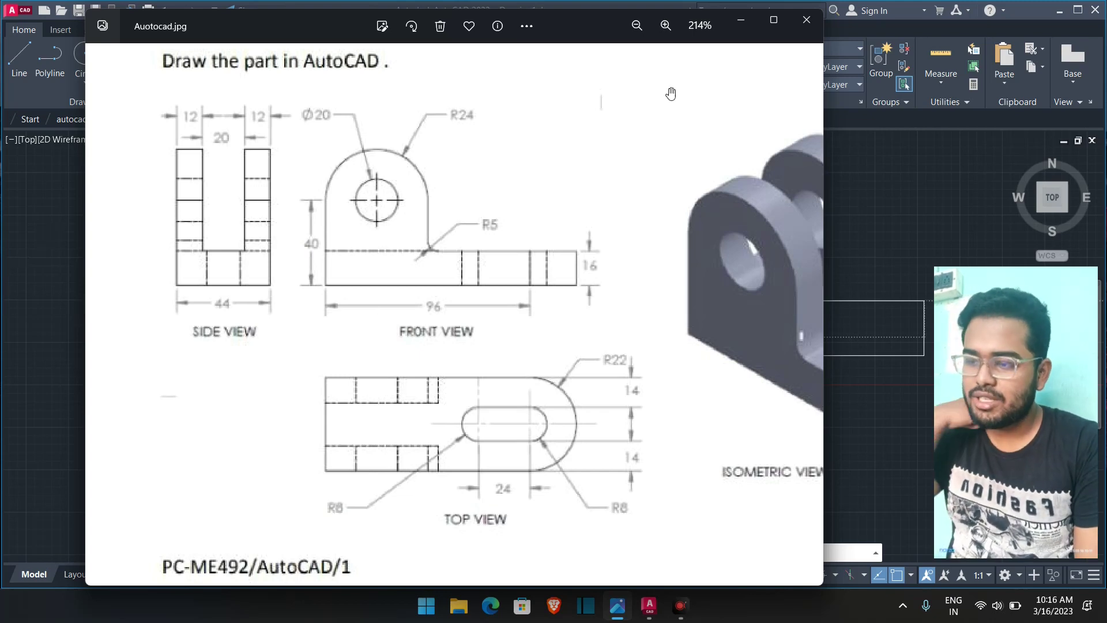
left_click(743, 25)
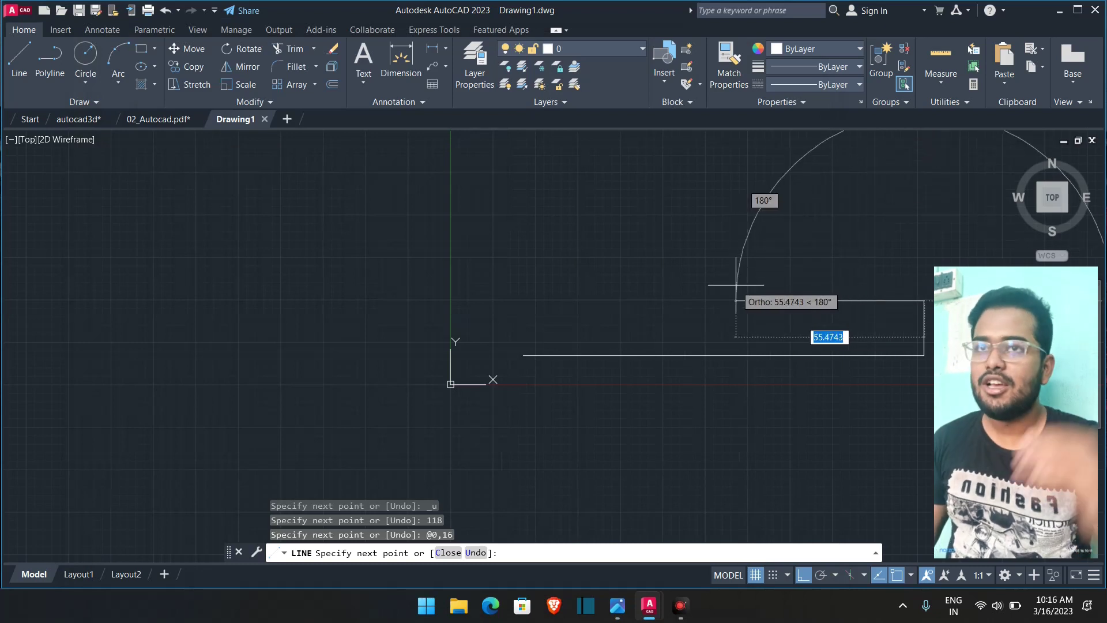
type("-")
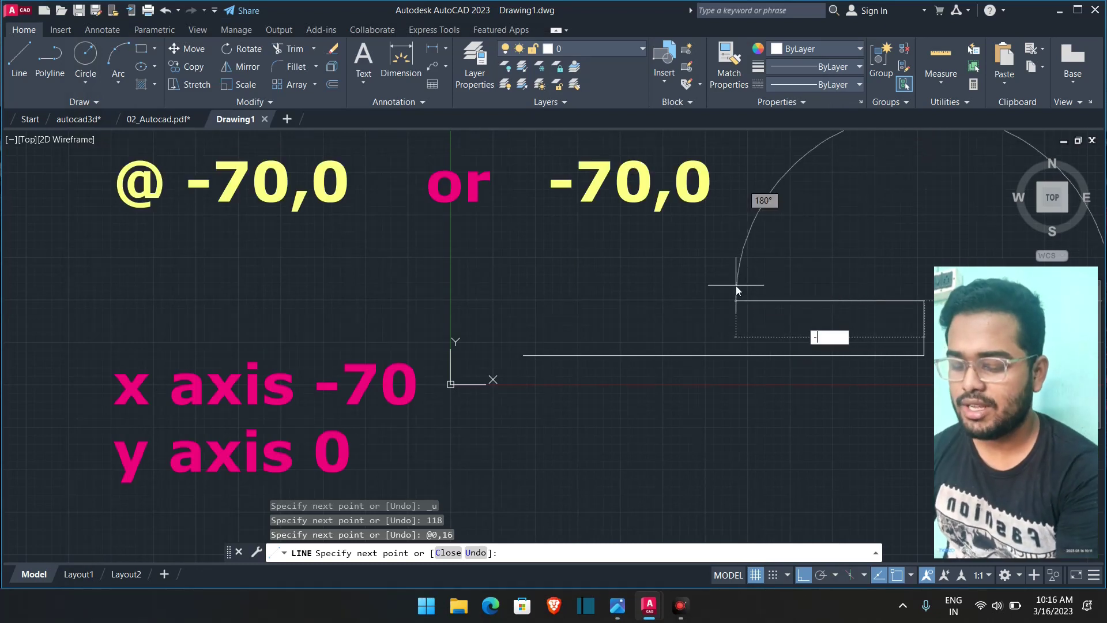
type("70,")
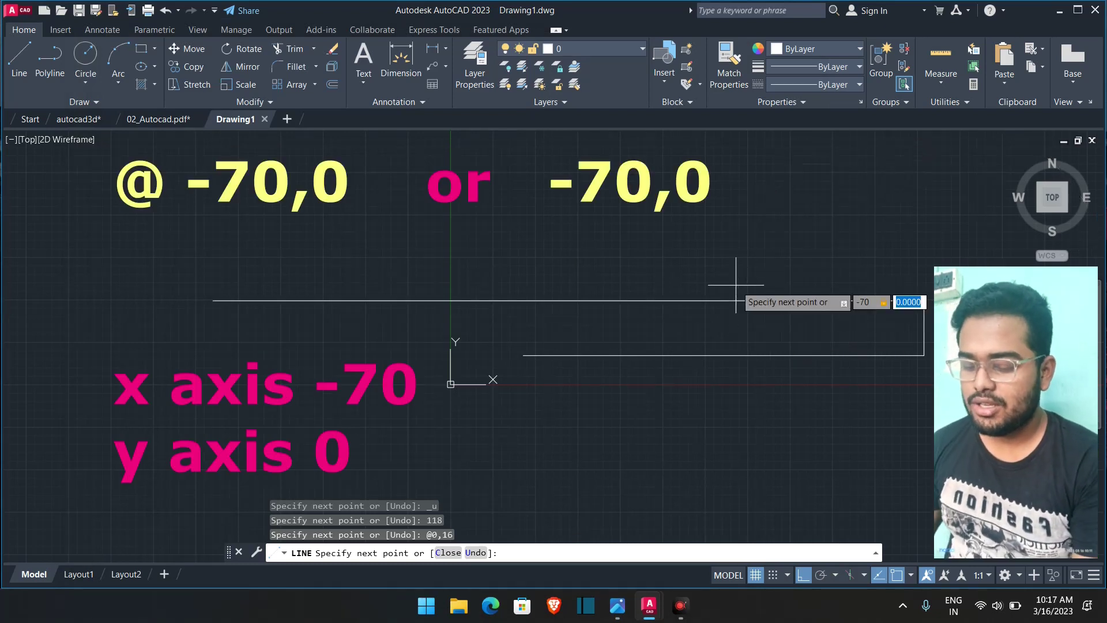
type("0")
key("Return")
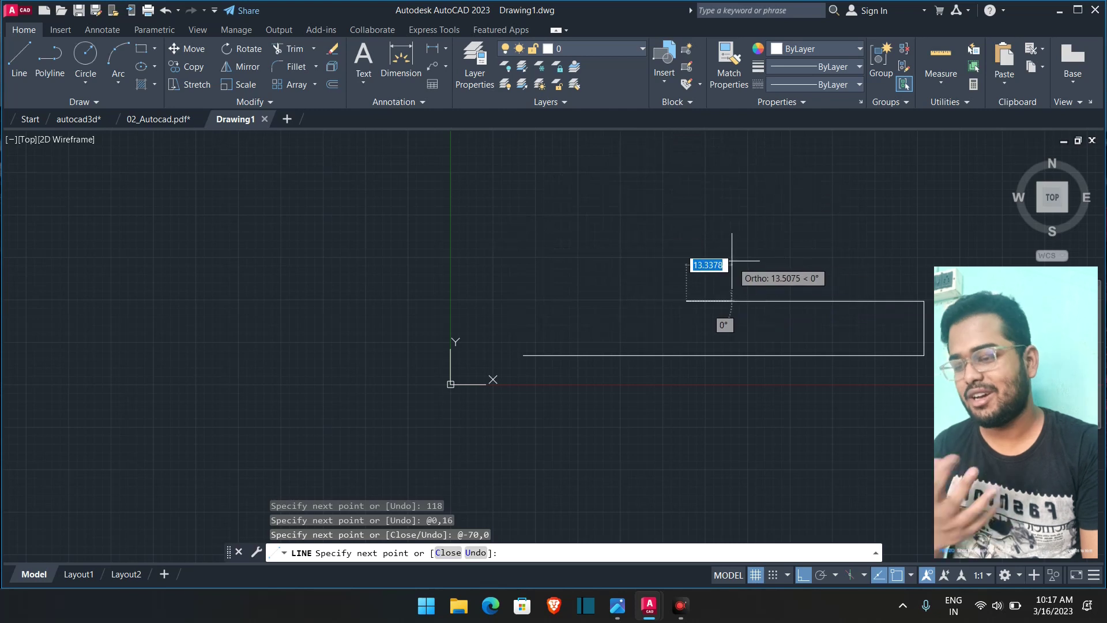
middle_click_drag(695, 222, 696, 218)
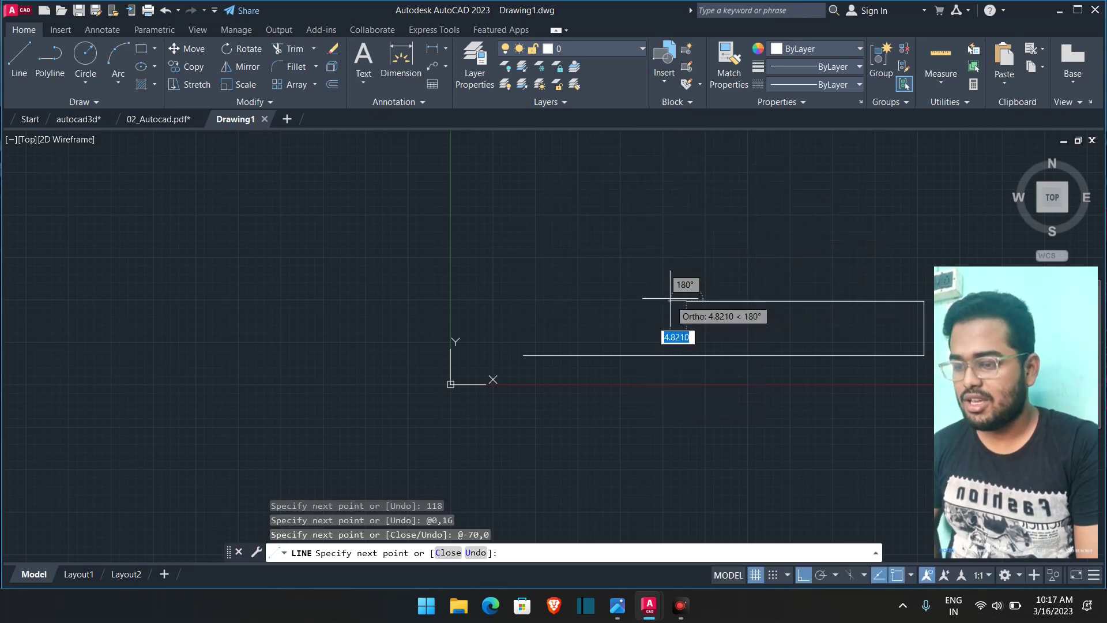
mouse_move(794, 210)
middle_mouse_down()
mouse_move(677, 296)
mouse_move(574, 292)
middle_mouse_up()
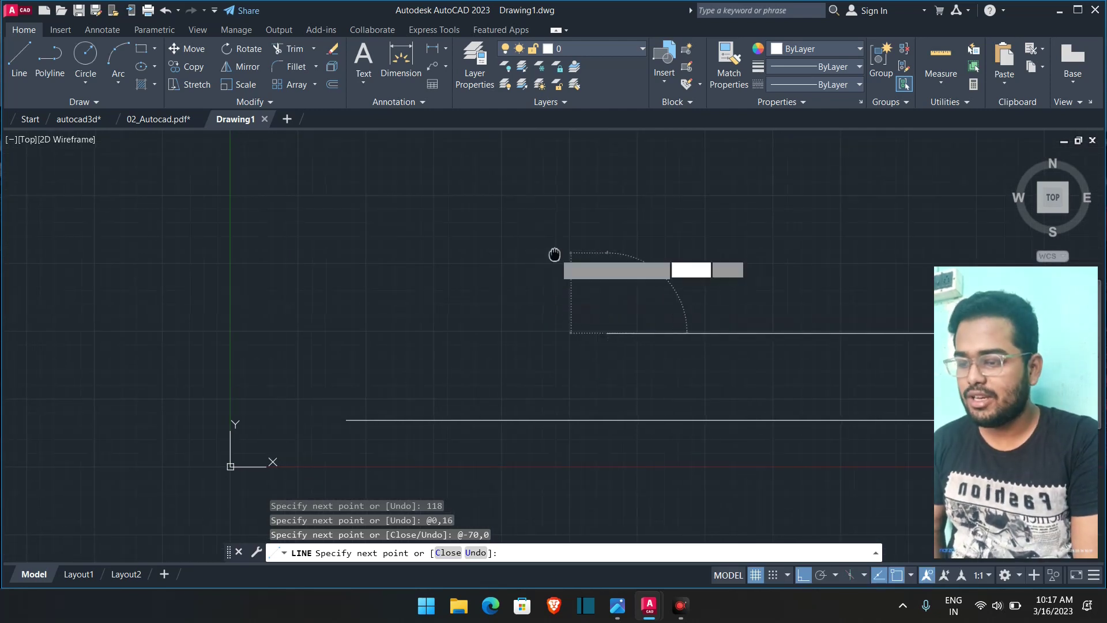
mouse_move(555, 252)
middle_mouse_down()
mouse_move(667, 221)
mouse_move(695, 283)
mouse_move(598, 282)
middle_mouse_up()
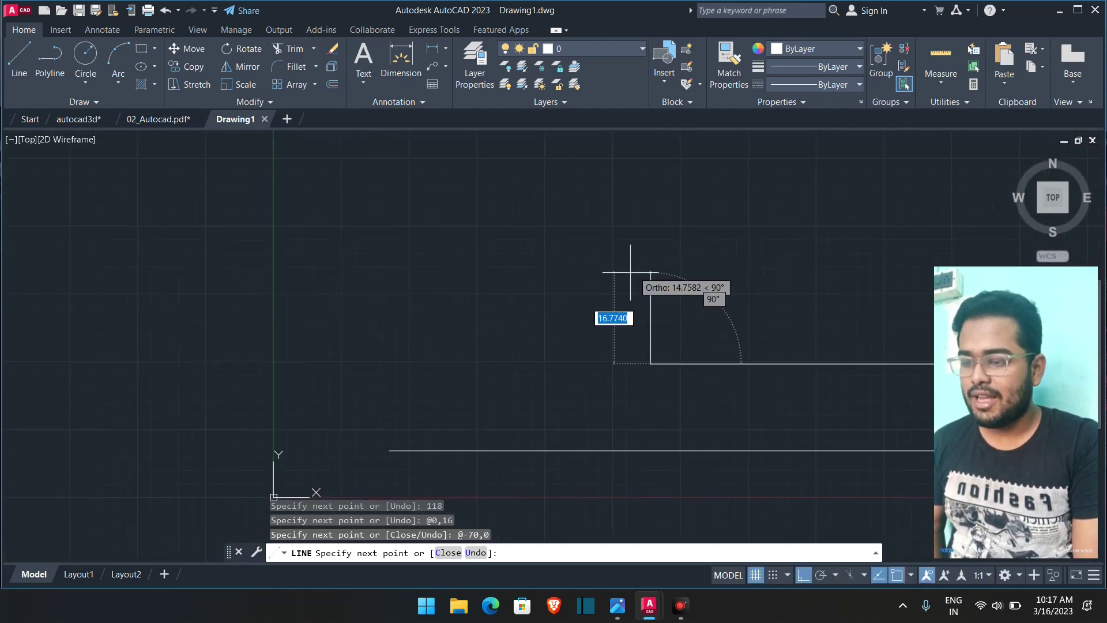
right_click(706, 249)
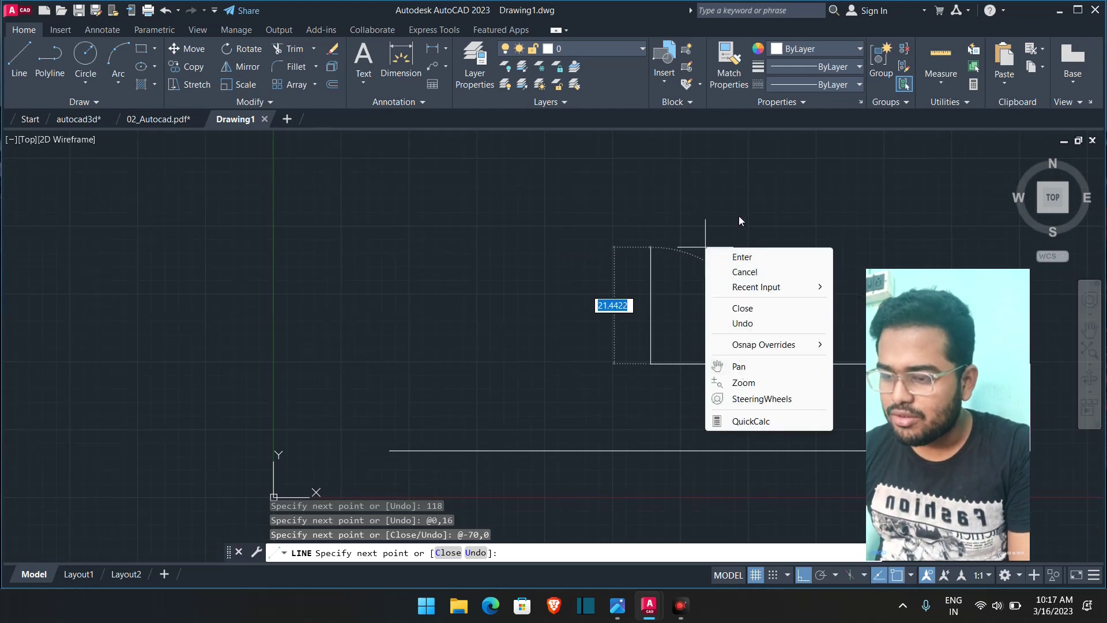
left_click(744, 272)
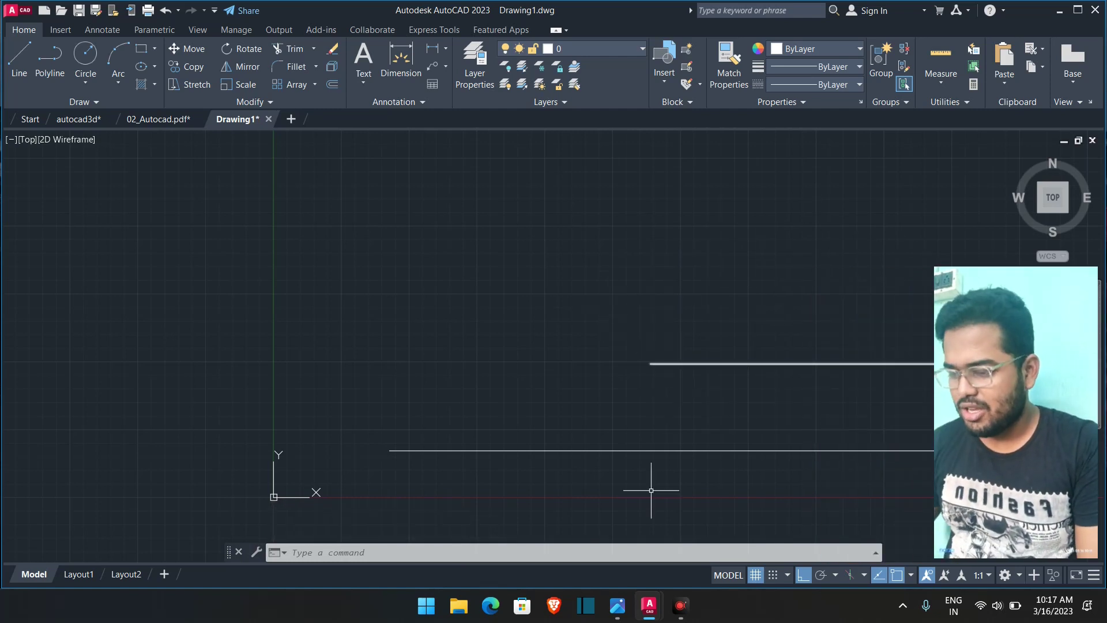
- Consult the part's reference image for the front-view upright's dimensions, then return to the drawing
left_click(616, 611)
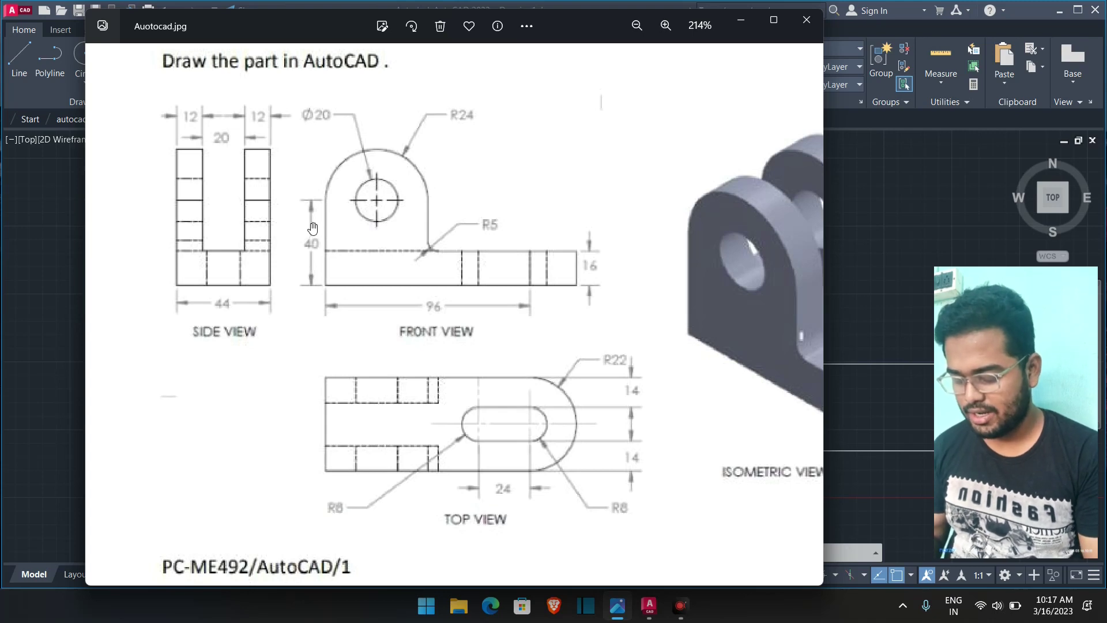
left_click(744, 23)
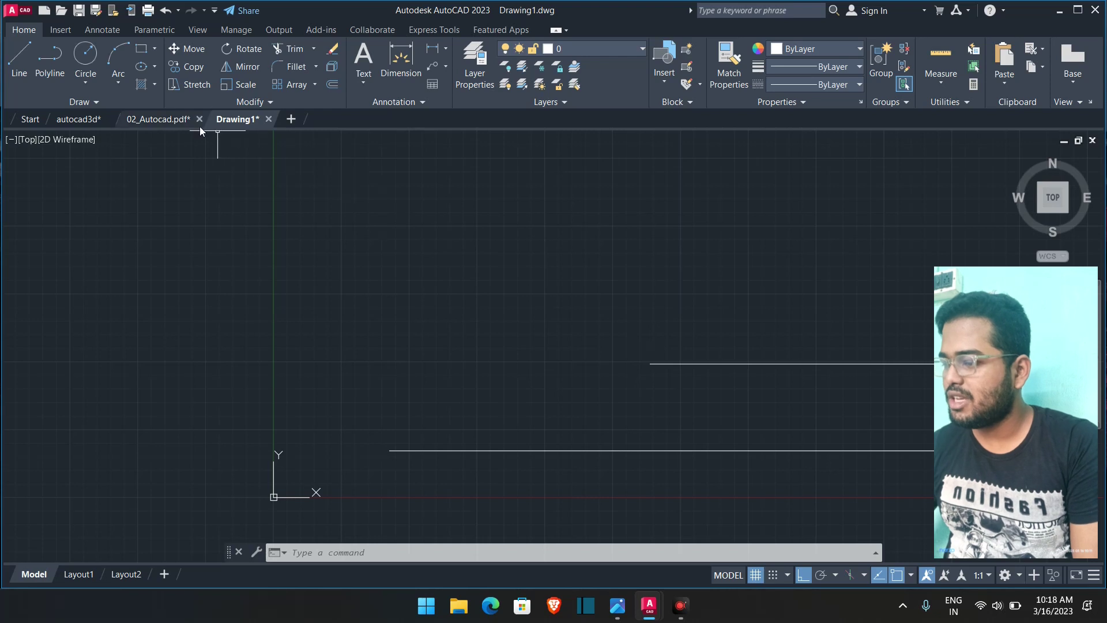
right_click(370, 254)
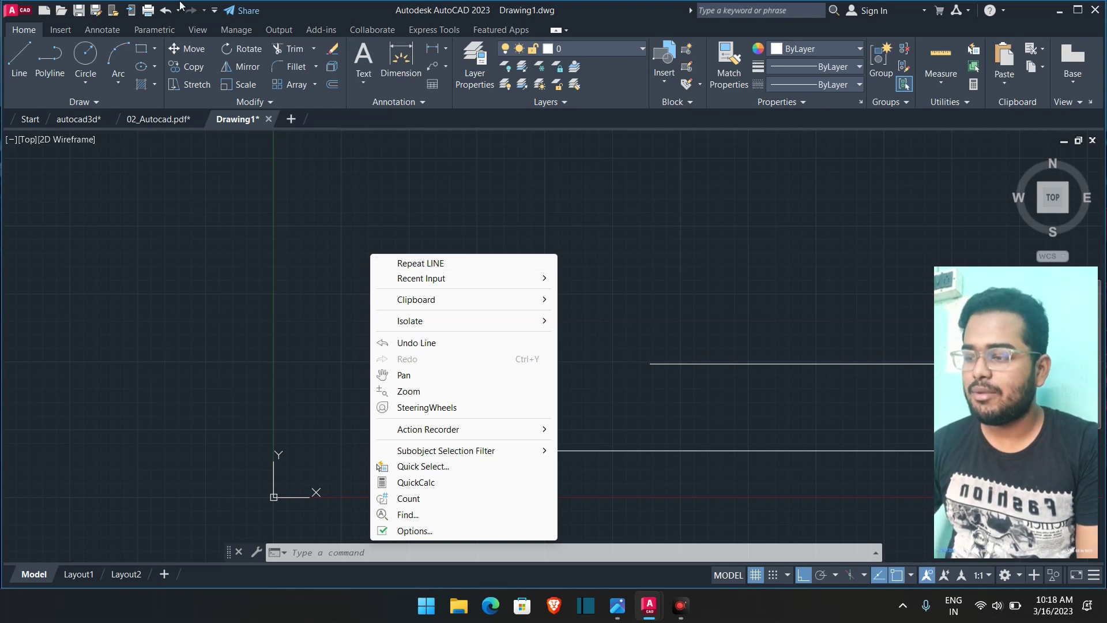
left_click(255, 248)
key("Escape")
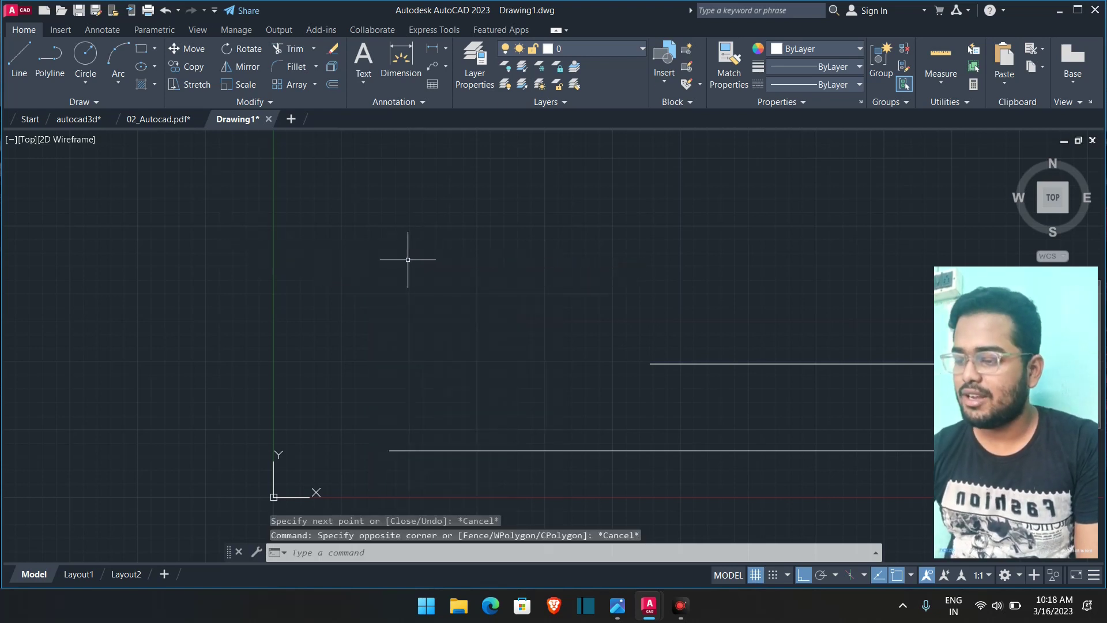
- Try a closed line from the base's upper edge end, 24 units up and 48 units left, and undo it
right_click(408, 261)
left_click(448, 272)
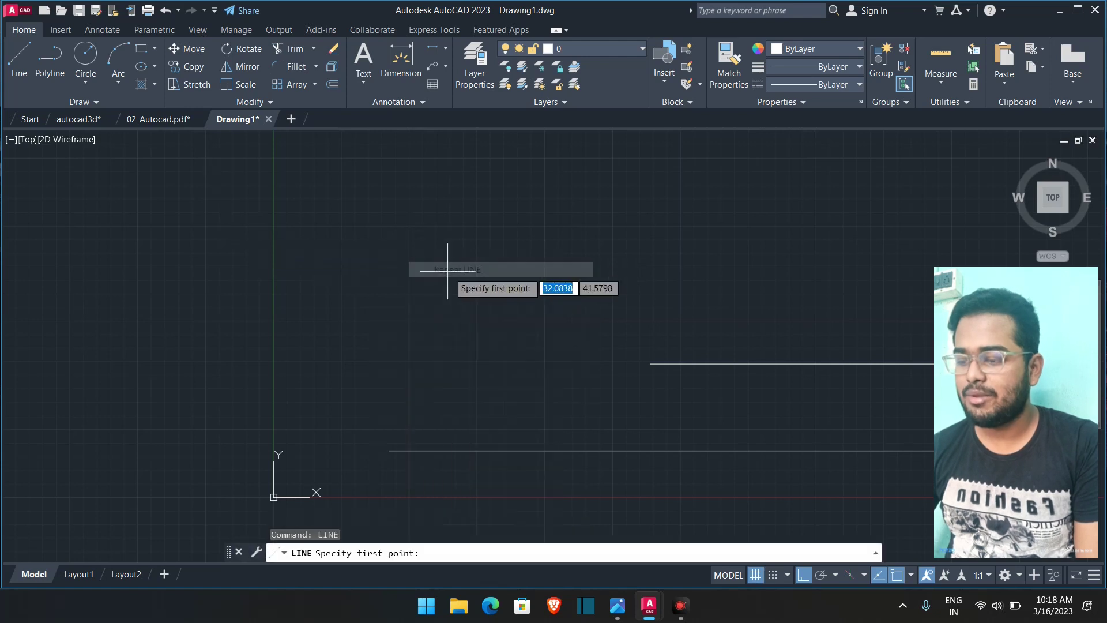
left_click(650, 363)
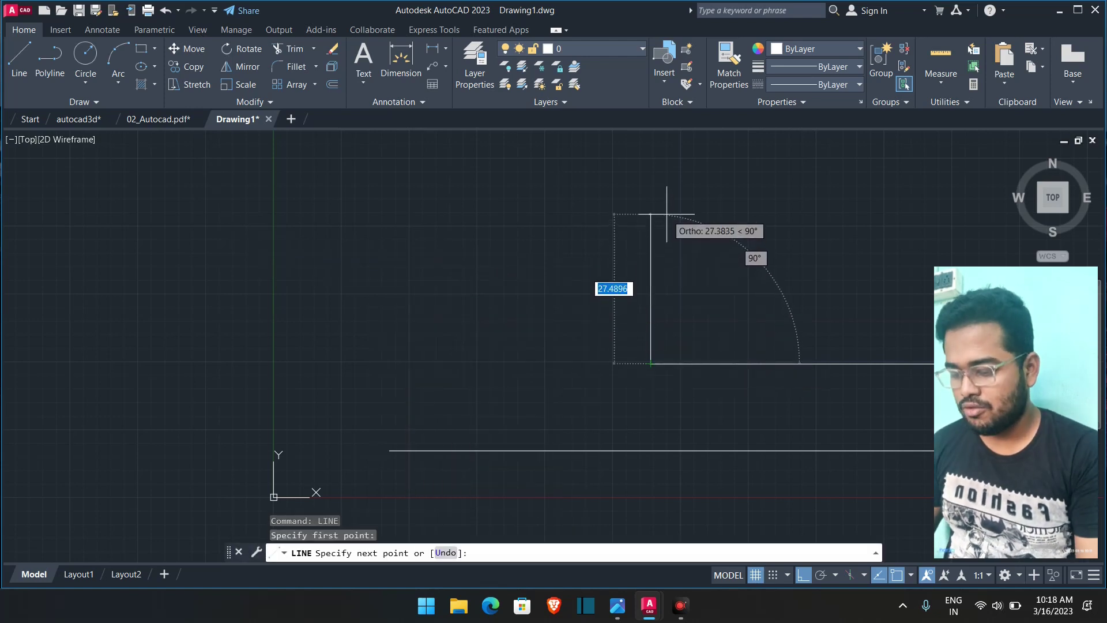
type("24")
key("Return")
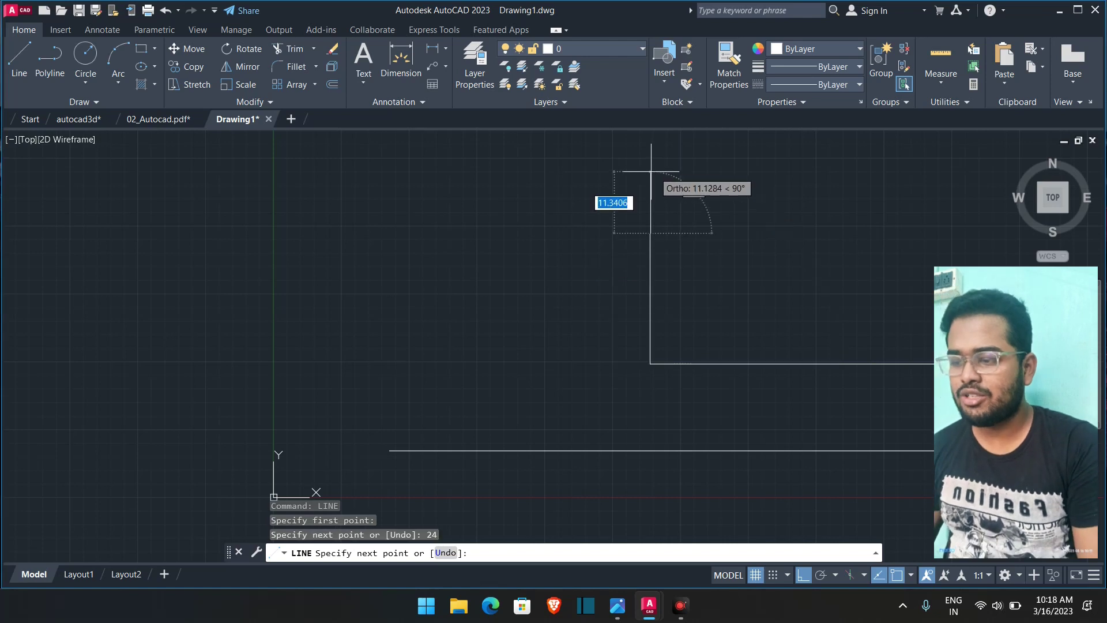
scroll(576, 198, "down", 1)
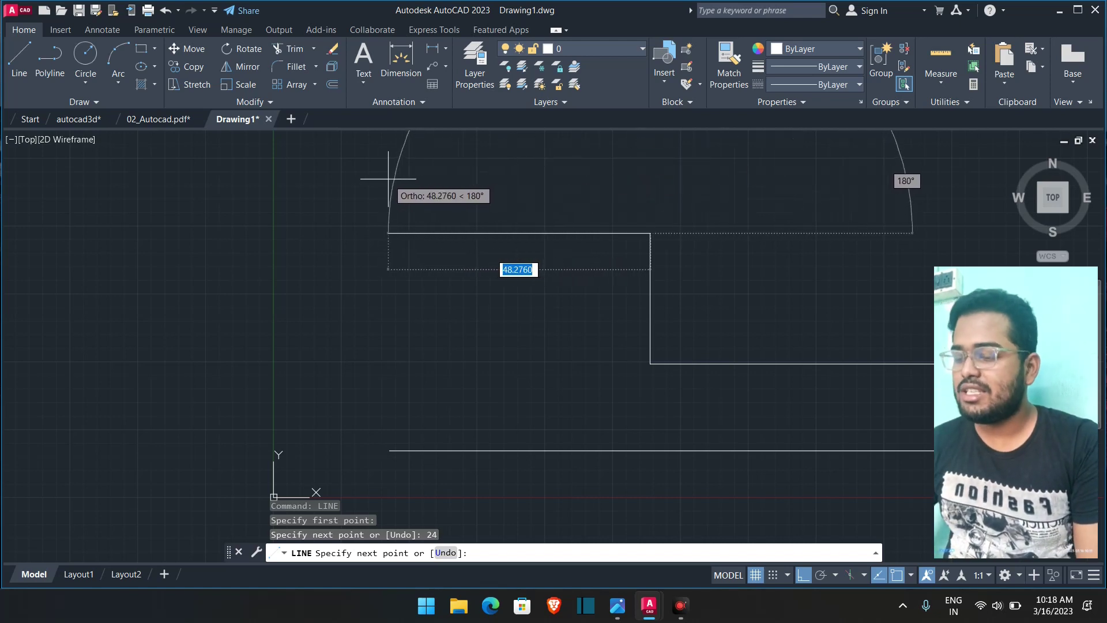
type("48")
key("Return")
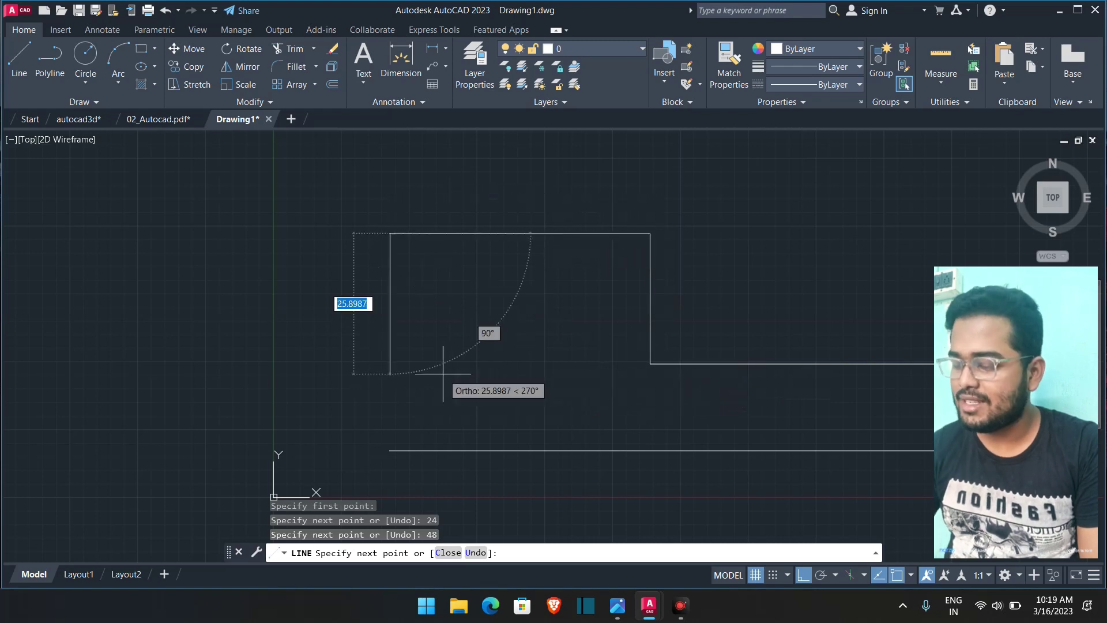
type("c")
key("Return")
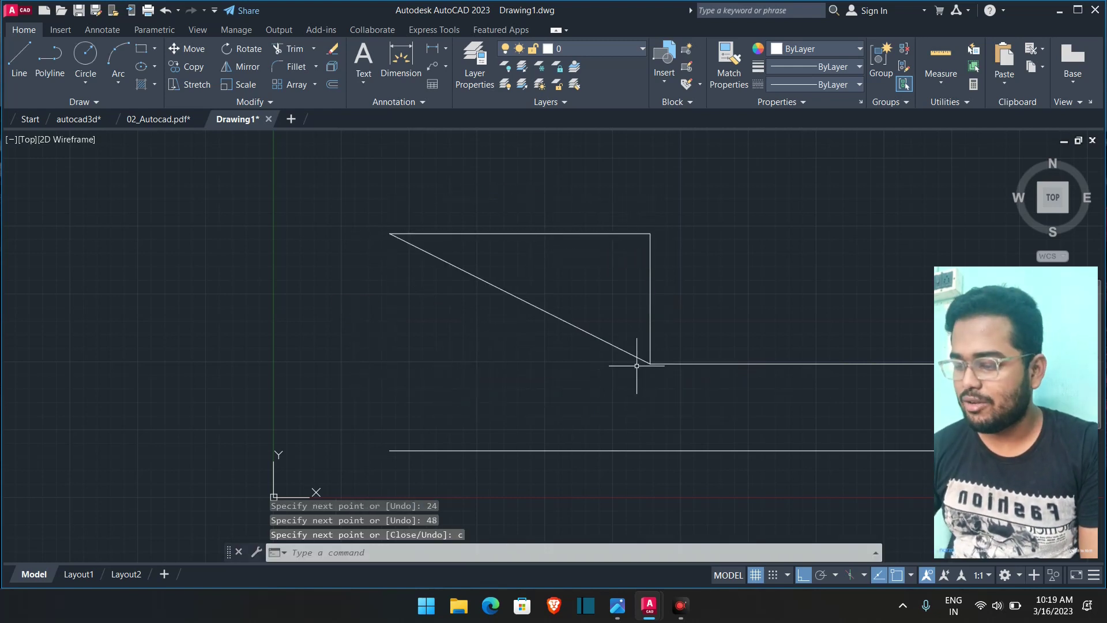
key("ctrl+z")
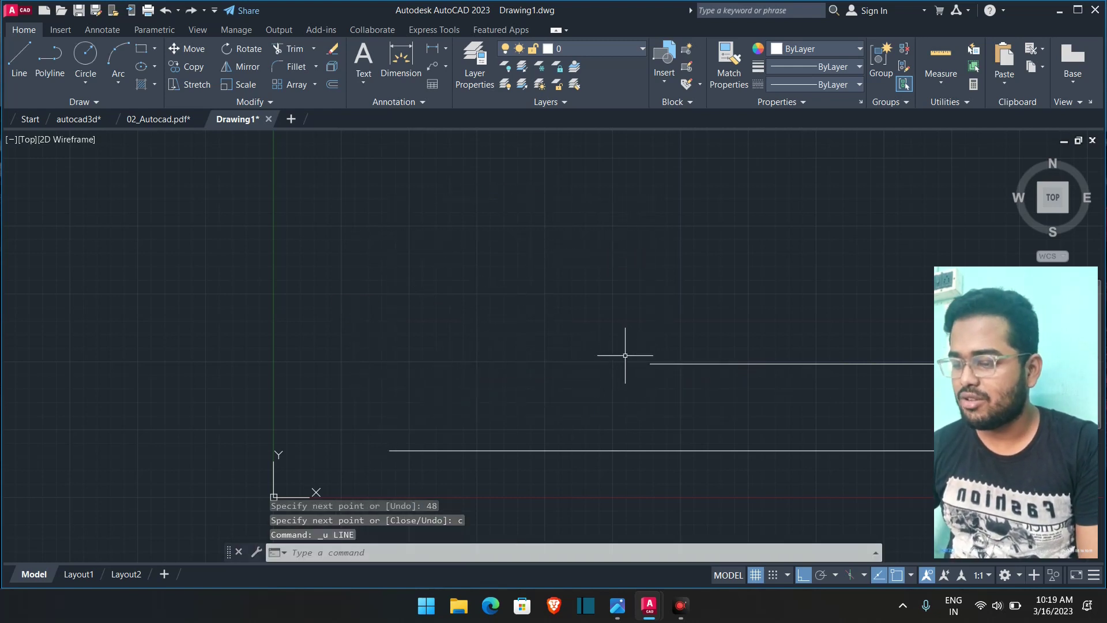
- Draw the upright from the base's upper edge end: 24 units up, 48 units left, and down to the base edge's start point
left_click(27, 43)
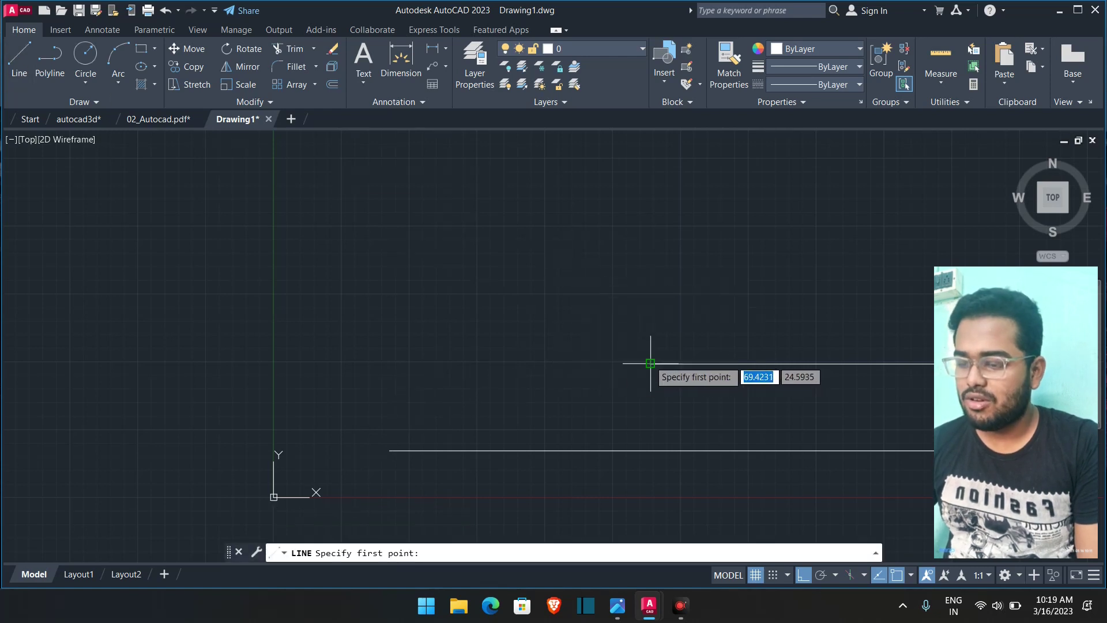
left_click(651, 364)
type("24")
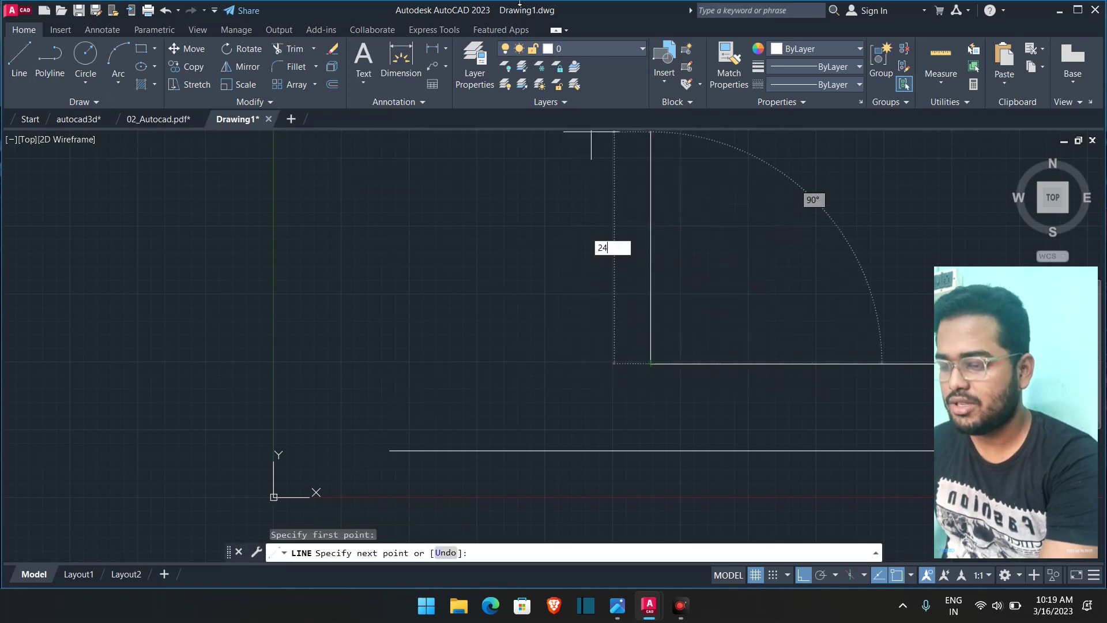
key("Return")
type("48")
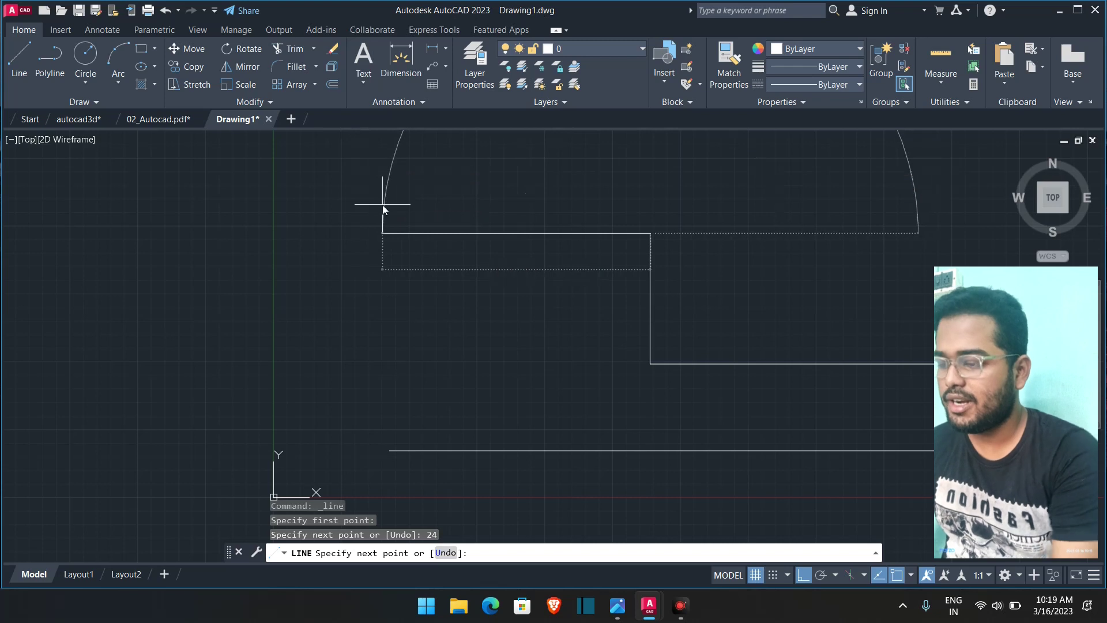
key("Return")
left_click(389, 450)
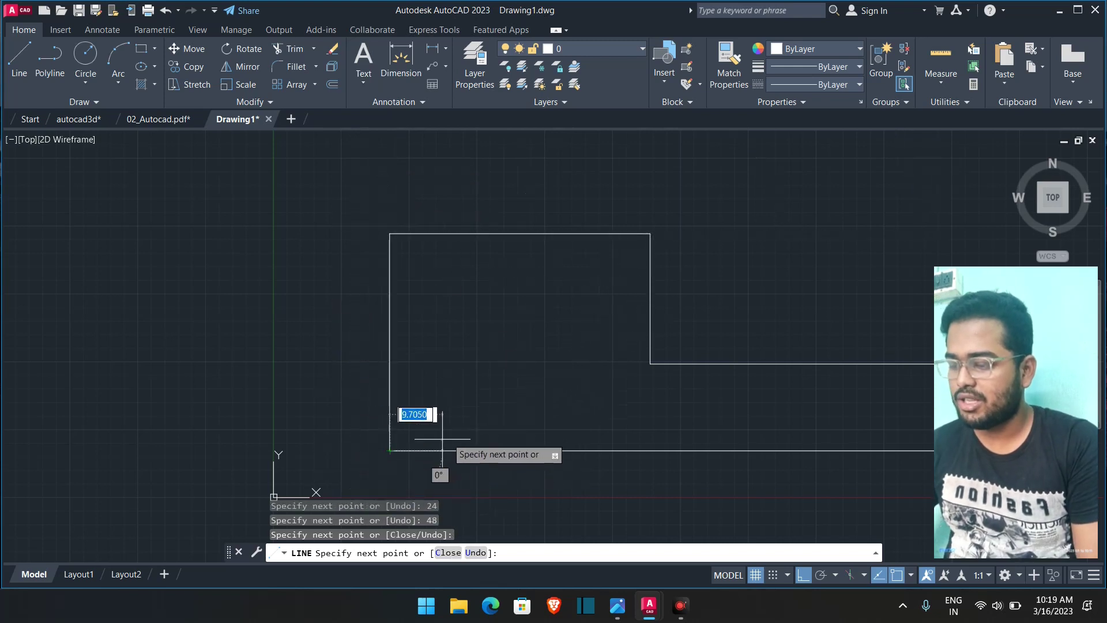
key("Escape")
scroll(487, 391, "down", 4)
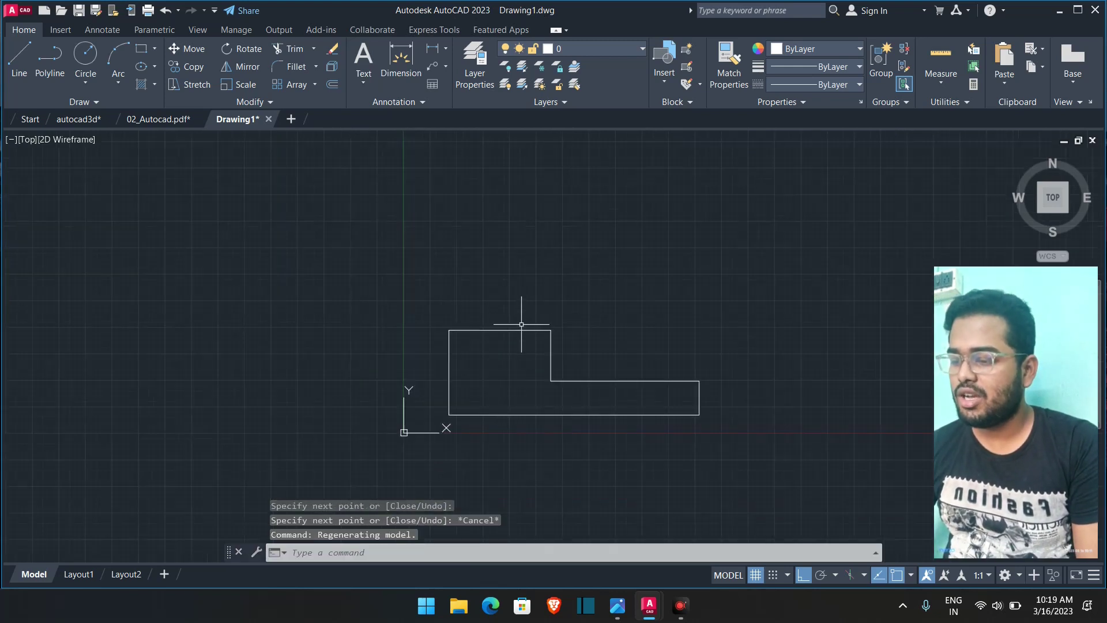
- Check whether the upright's top edge and outer vertical edge are separate line segments, and clear the selection
scroll(512, 303, "up", 2)
middle_click_drag(624, 347, 596, 278)
left_click(387, 239)
key("Escape")
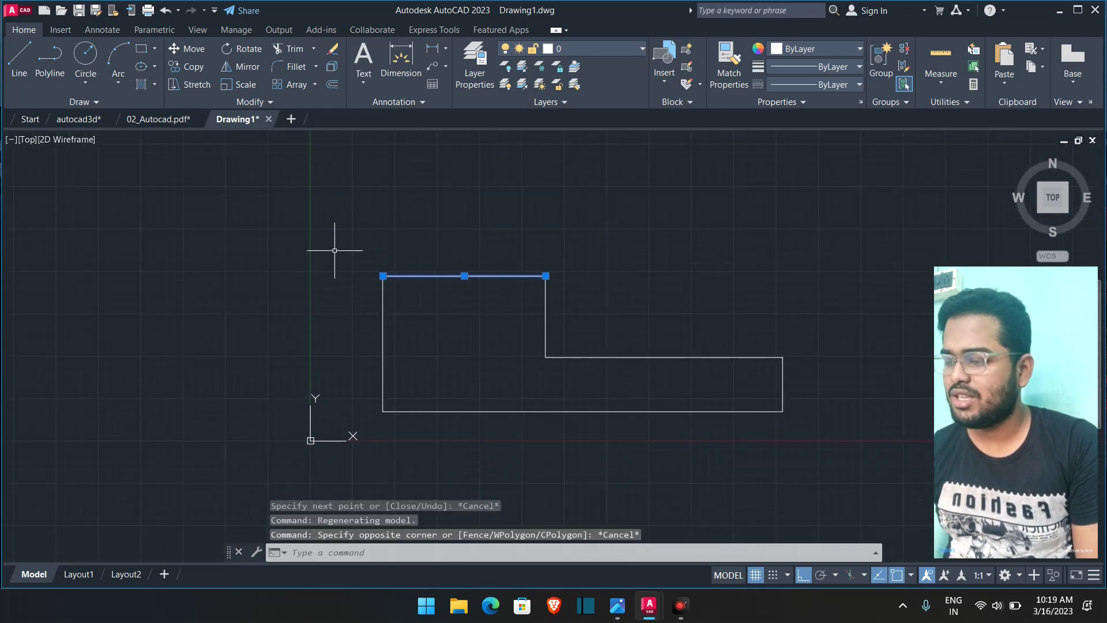
left_click(383, 320)
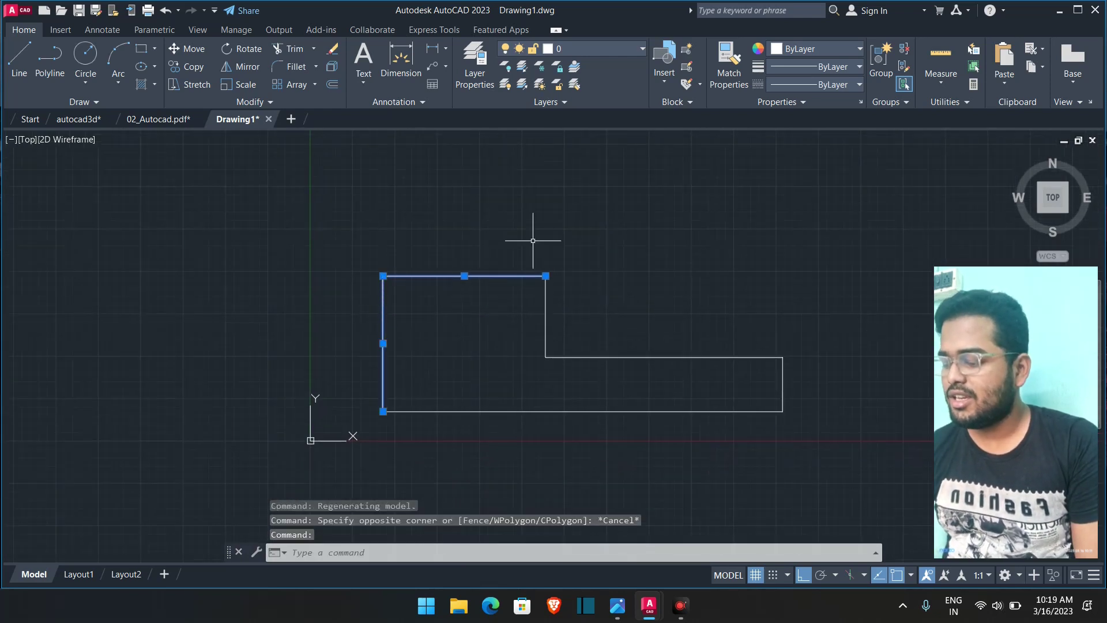
key("Escape")
- Try joining all the outline's lines into one polyline, check the selection, and undo the join
left_click(346, 213)
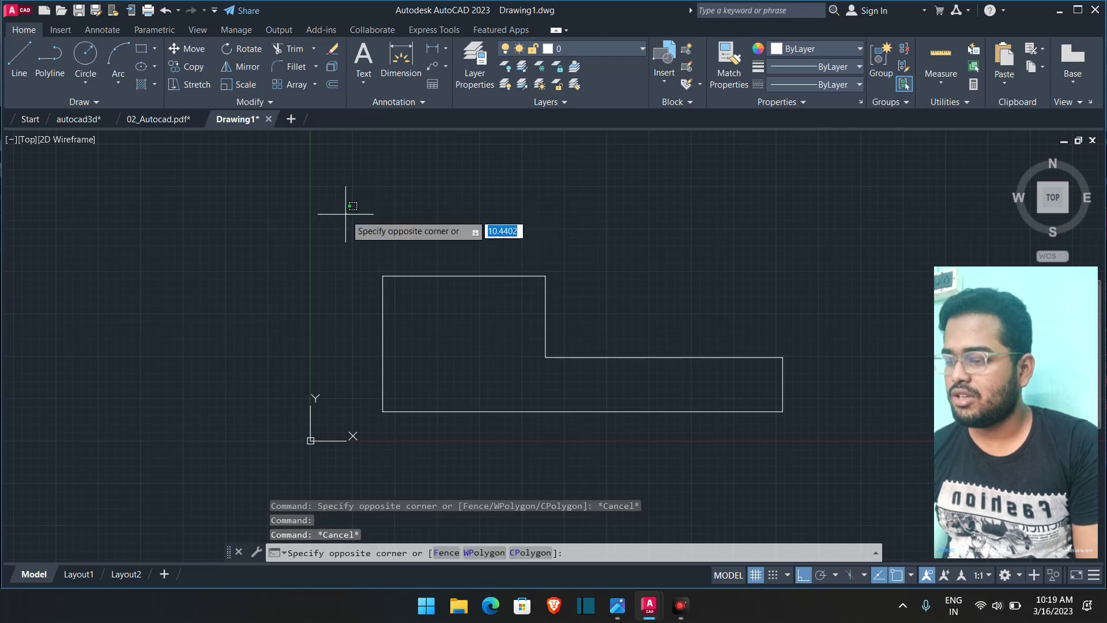
left_click(814, 452)
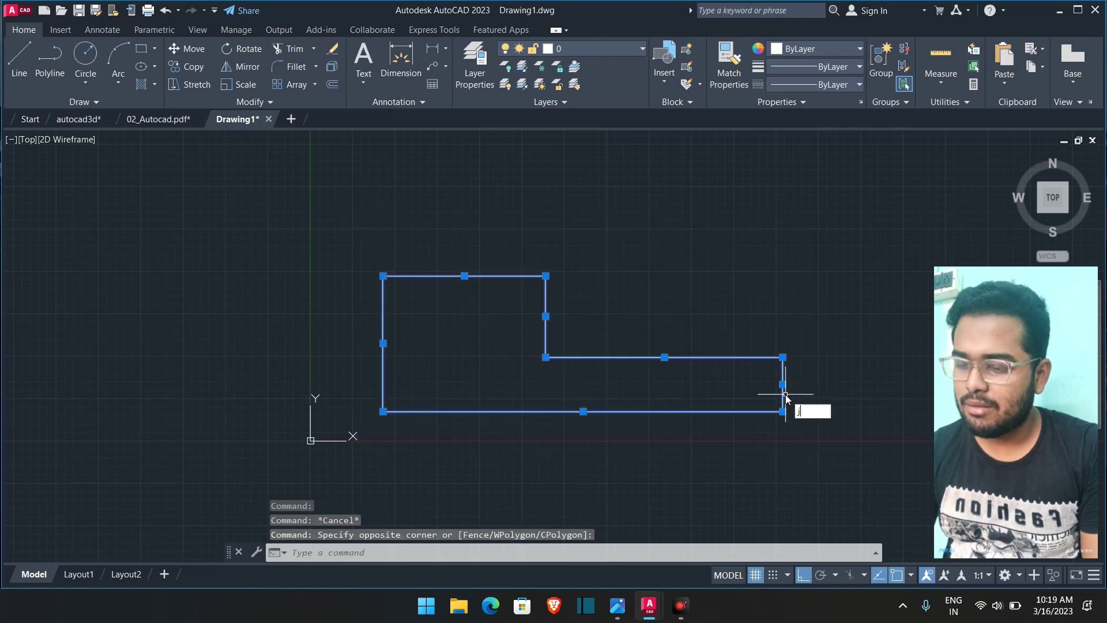
key("Return")
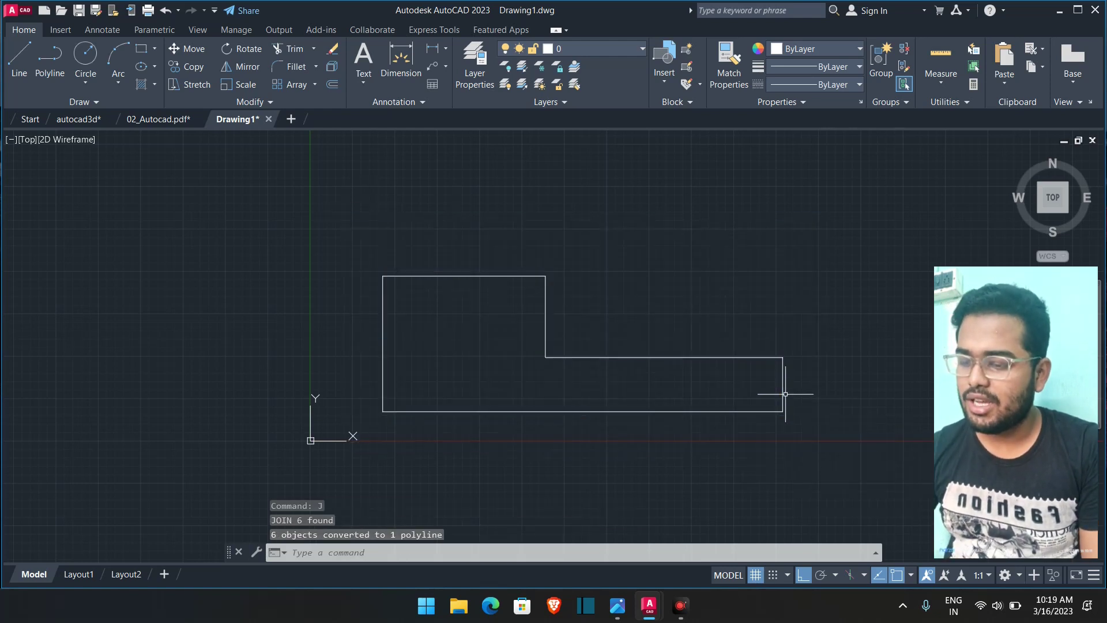
left_click(588, 356)
key("Escape")
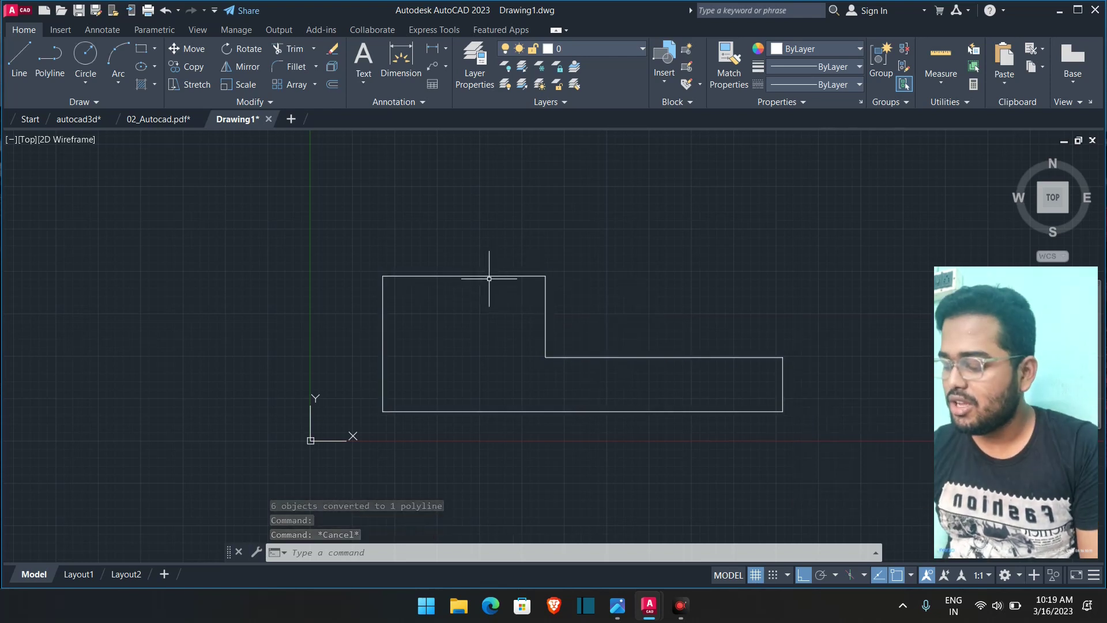
key("ctrl+z")
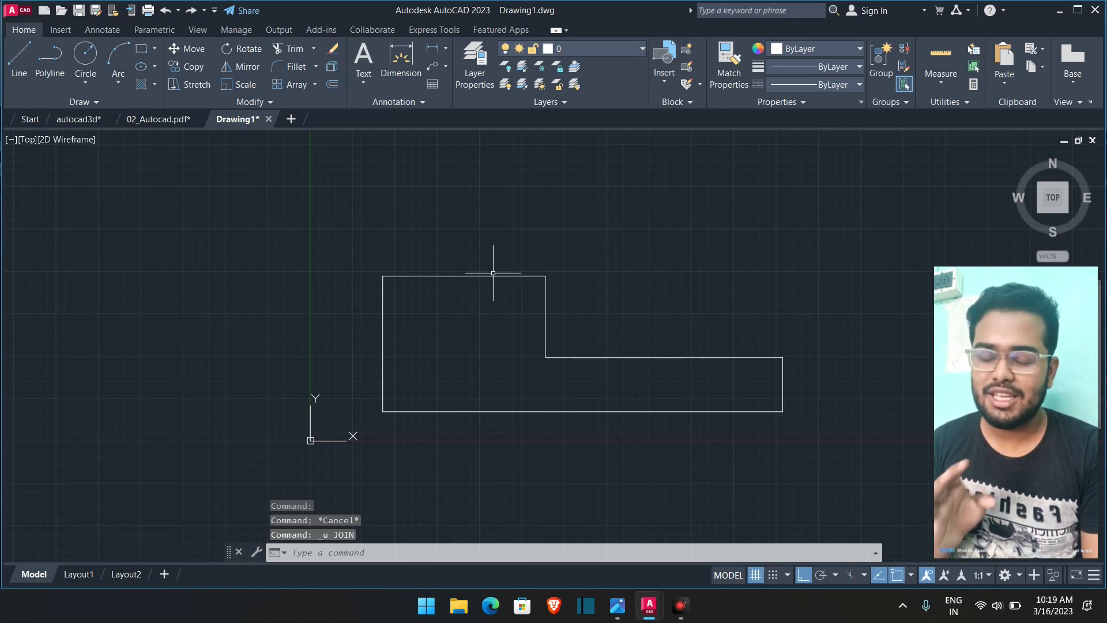
left_click(529, 279)
key("Escape")
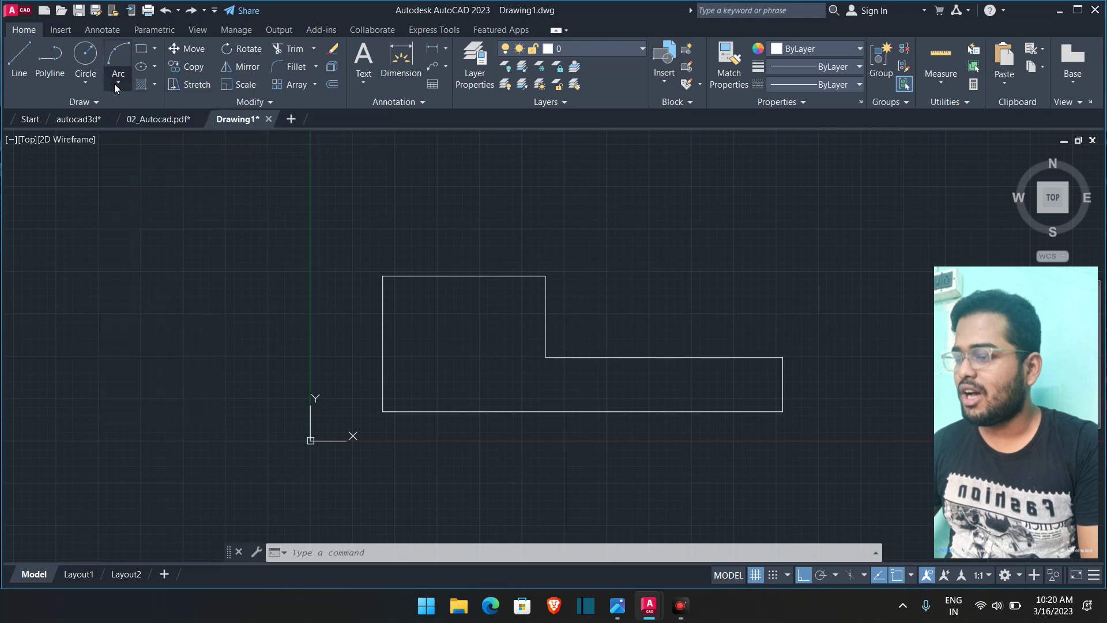
- Try a Start, Center, End arc from the upright's top-left corner to its top-right corner, centred on the top edge's midpoint, and undo it
left_click(117, 85)
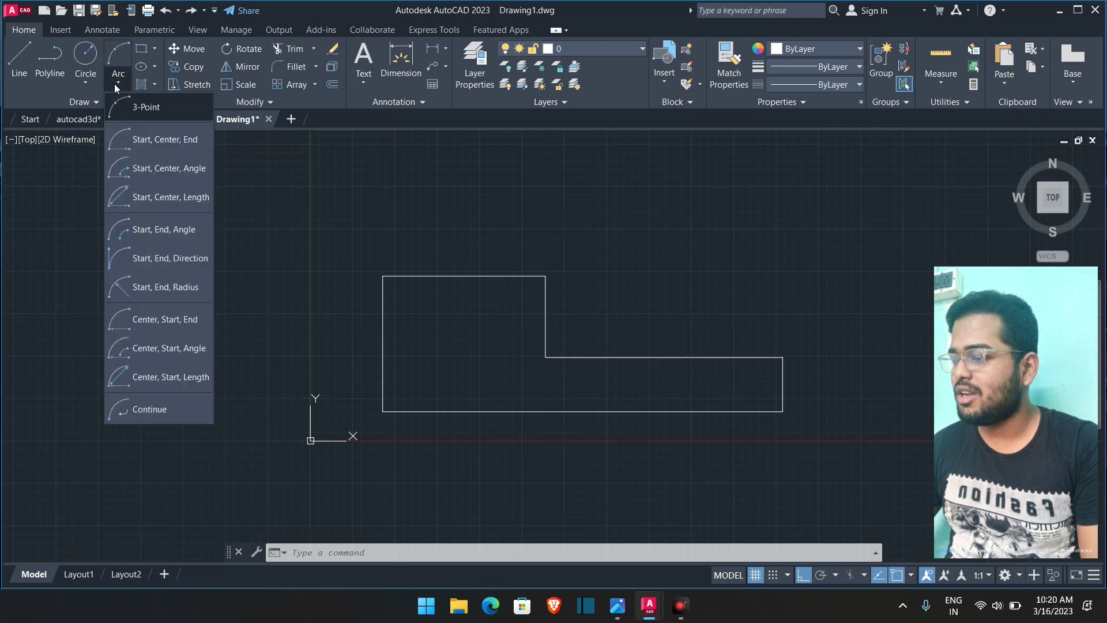
left_click(181, 148)
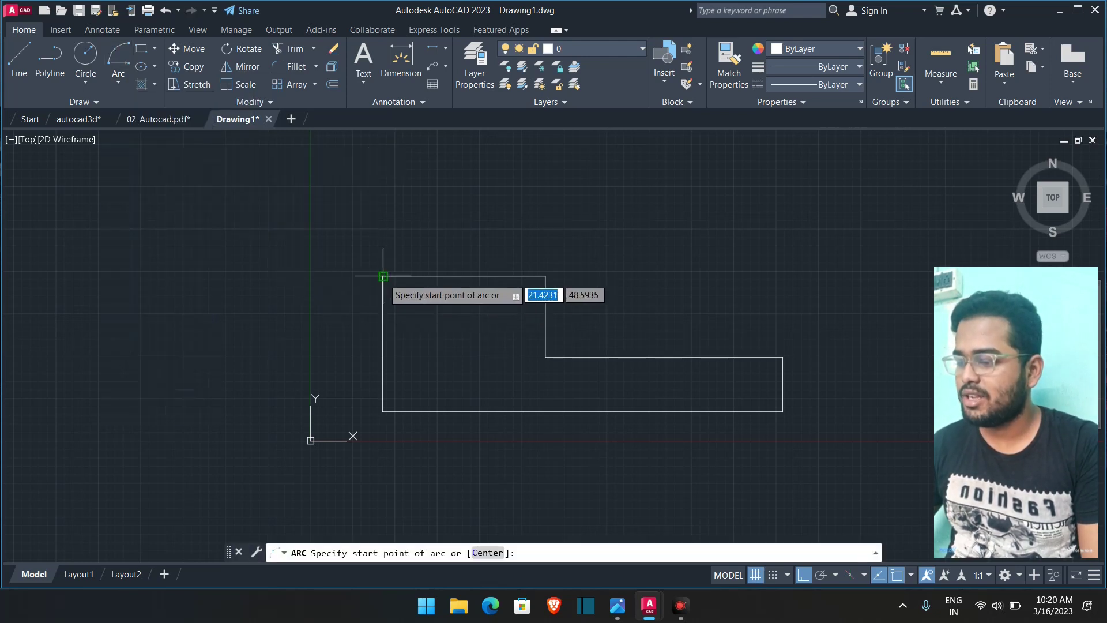
left_click(383, 276)
left_click(464, 277)
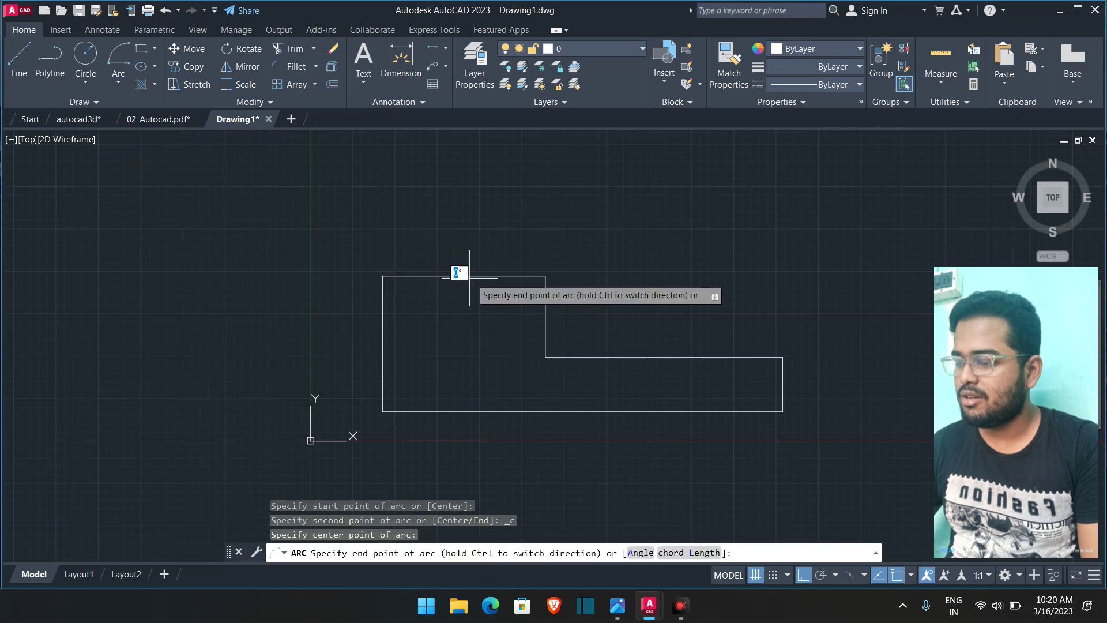
key("ctrl+z")
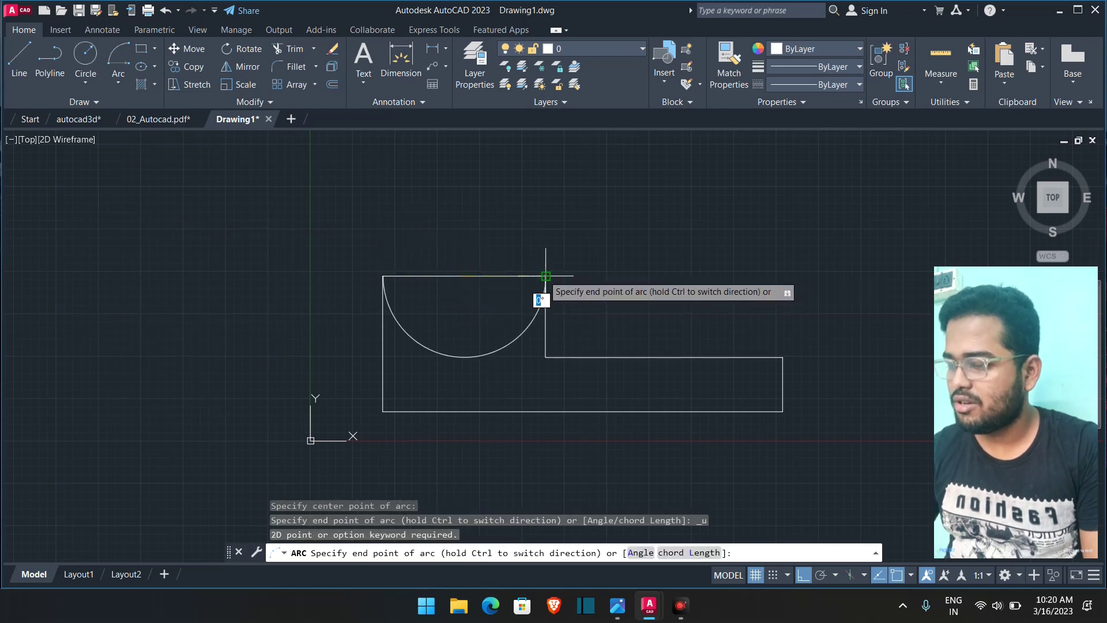
left_click(543, 275)
key("ctrl+z")
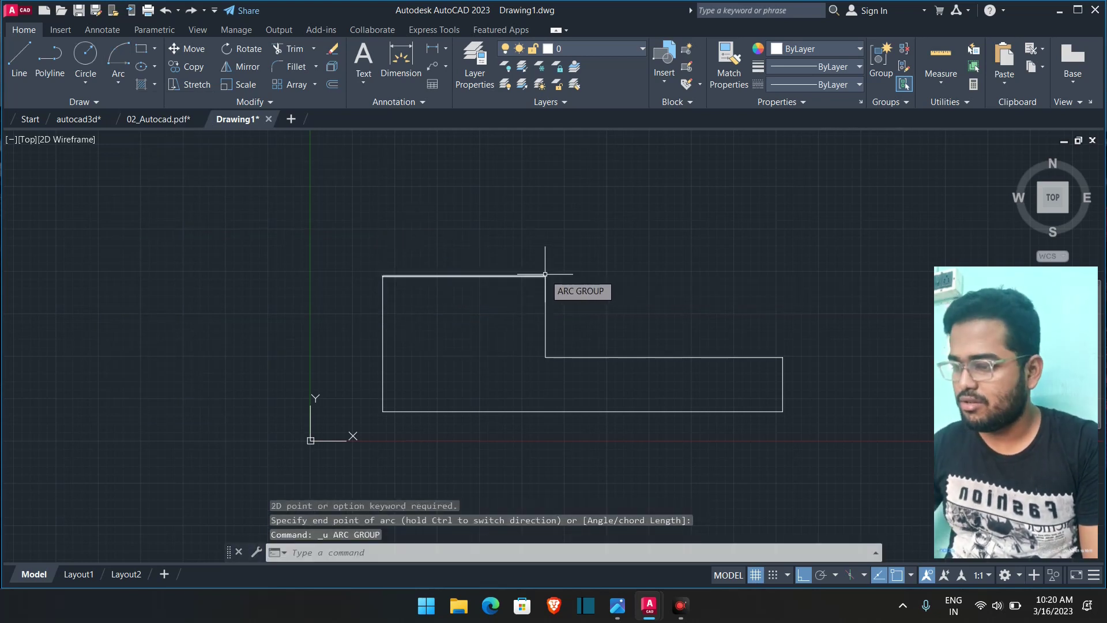
- Draw a Start, Center, End arc from the upright's top-right corner to its top-left corner, centred on the top edge's midpoint
left_click(118, 55)
left_click(121, 84)
left_click(144, 143)
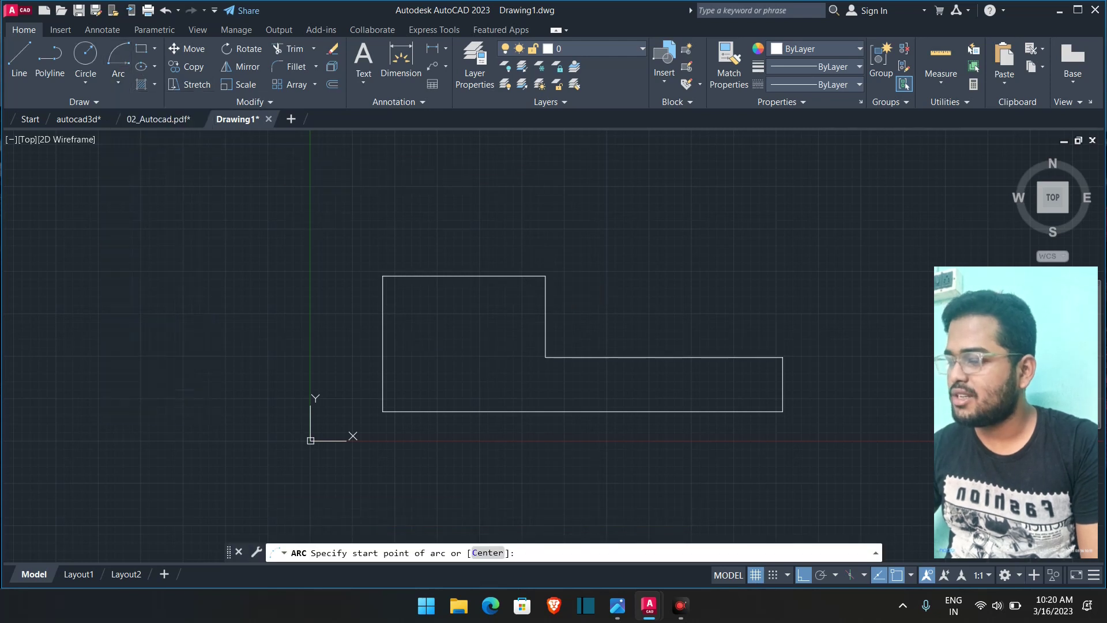
left_click(545, 275)
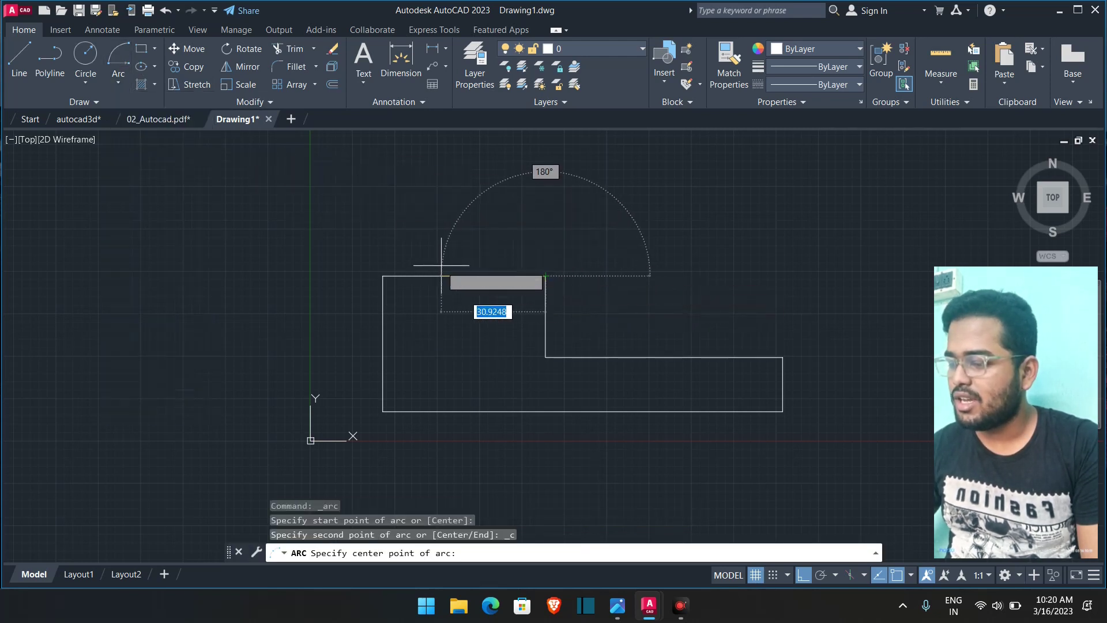
left_click(464, 275)
left_click(386, 276)
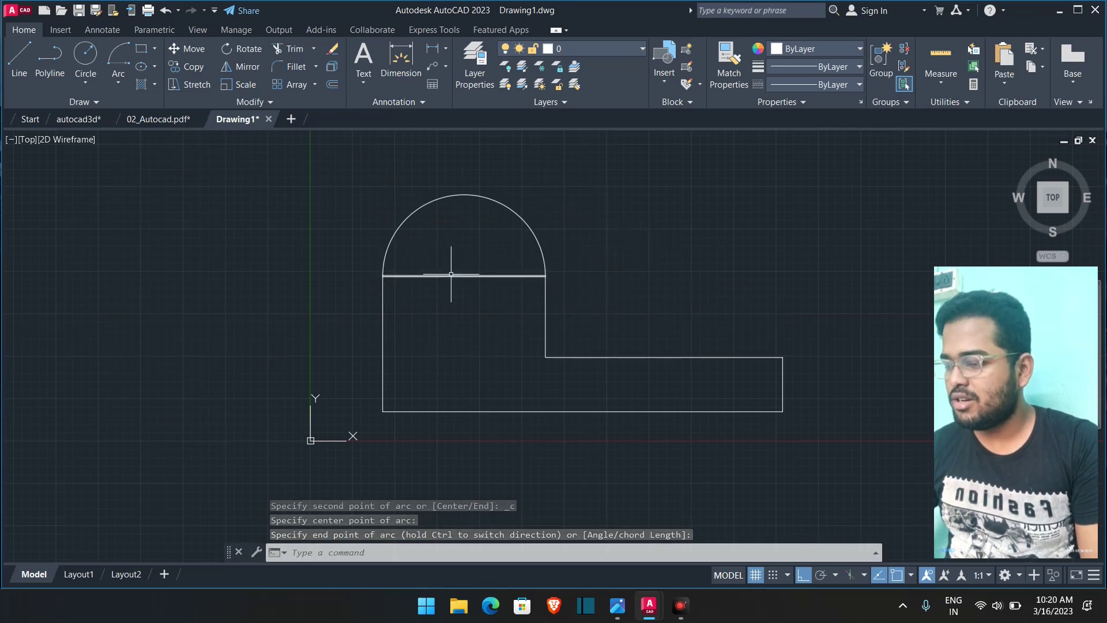
scroll(643, 264, "down", 2)
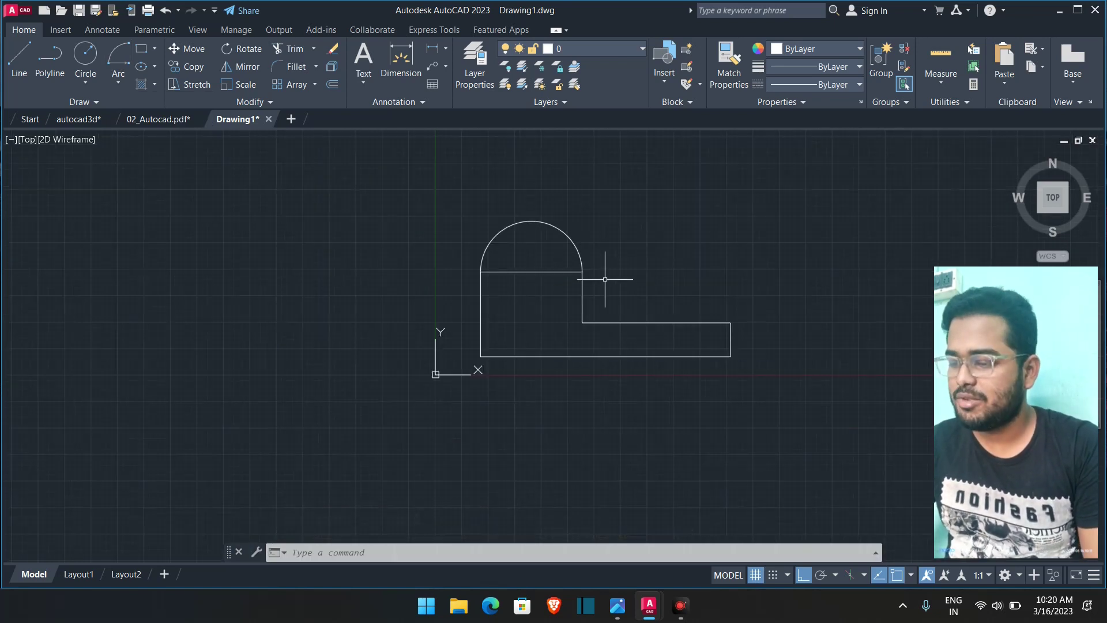
scroll(605, 279, "up", 2)
scroll(571, 344, "up", 2)
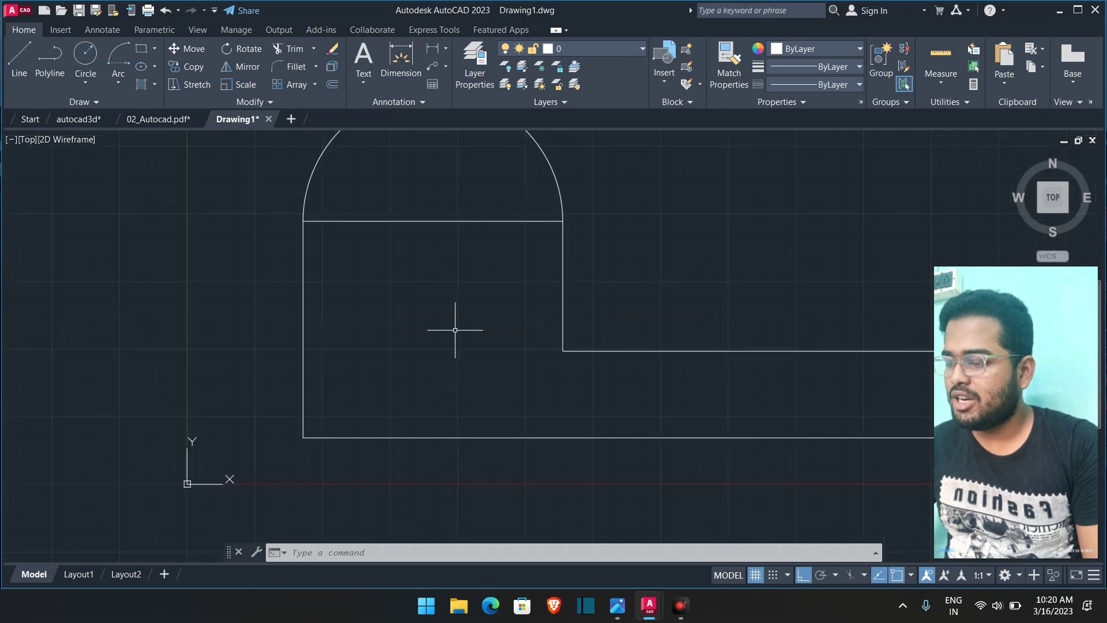
left_click(813, 66)
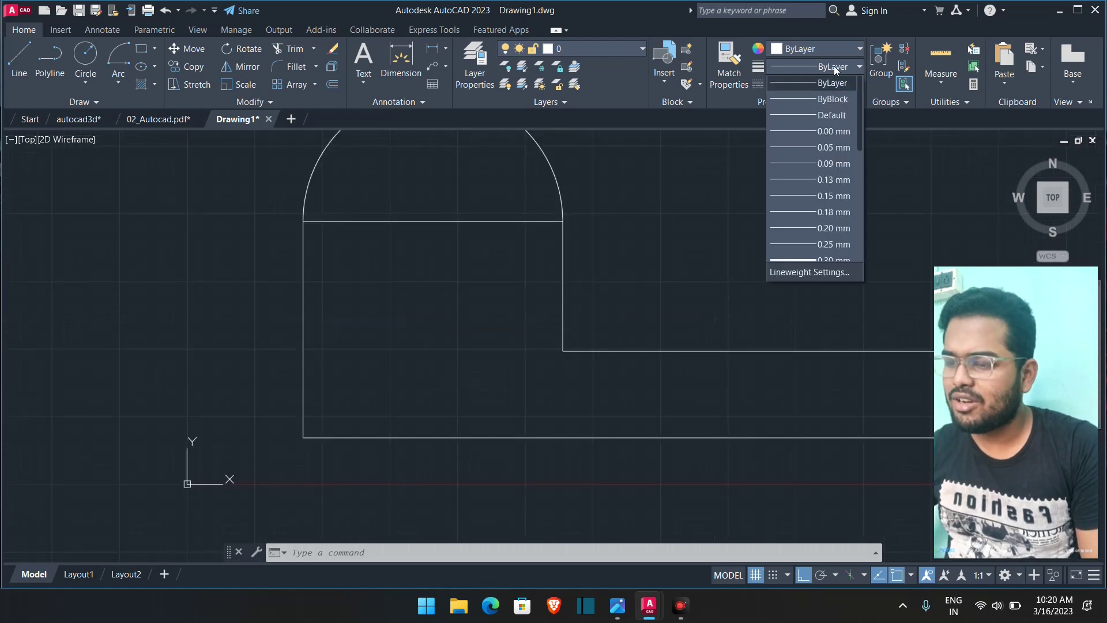
left_click(892, 213)
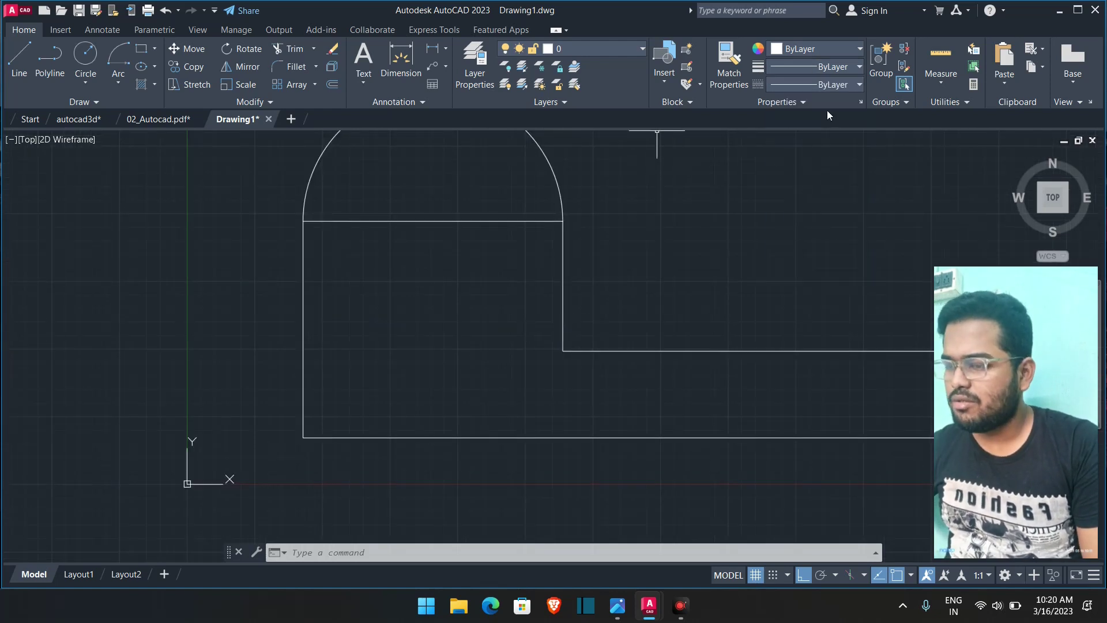
- Draw a horizontal line about 54 units long from the inner corner between upright and base, past the upright's outer vertical edge
left_click(20, 58)
left_click(563, 350)
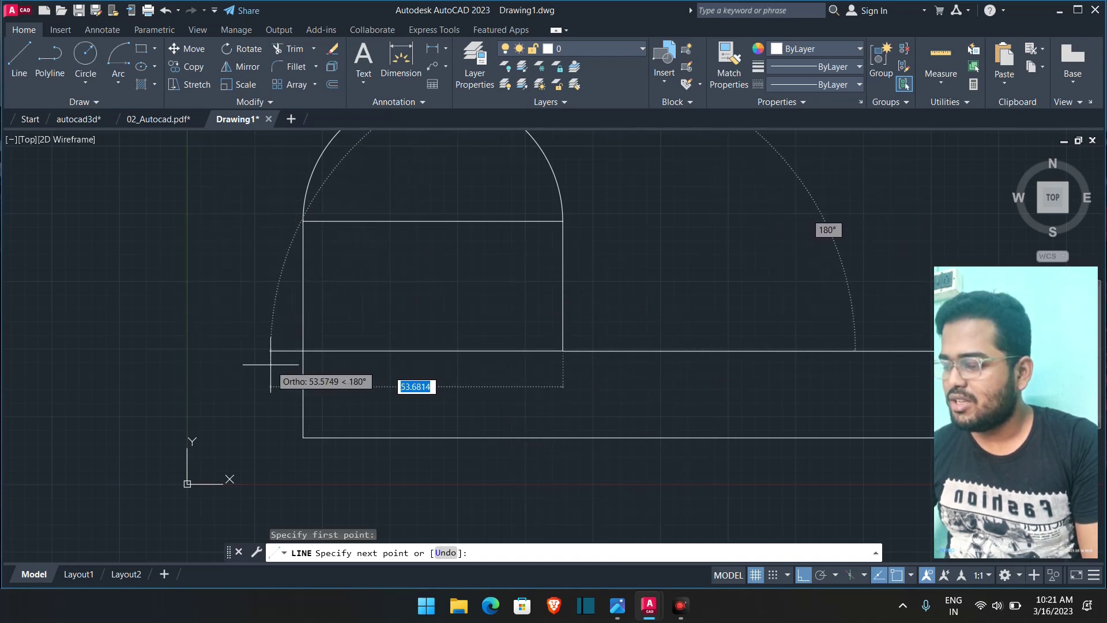
left_click(270, 355)
key("Escape")
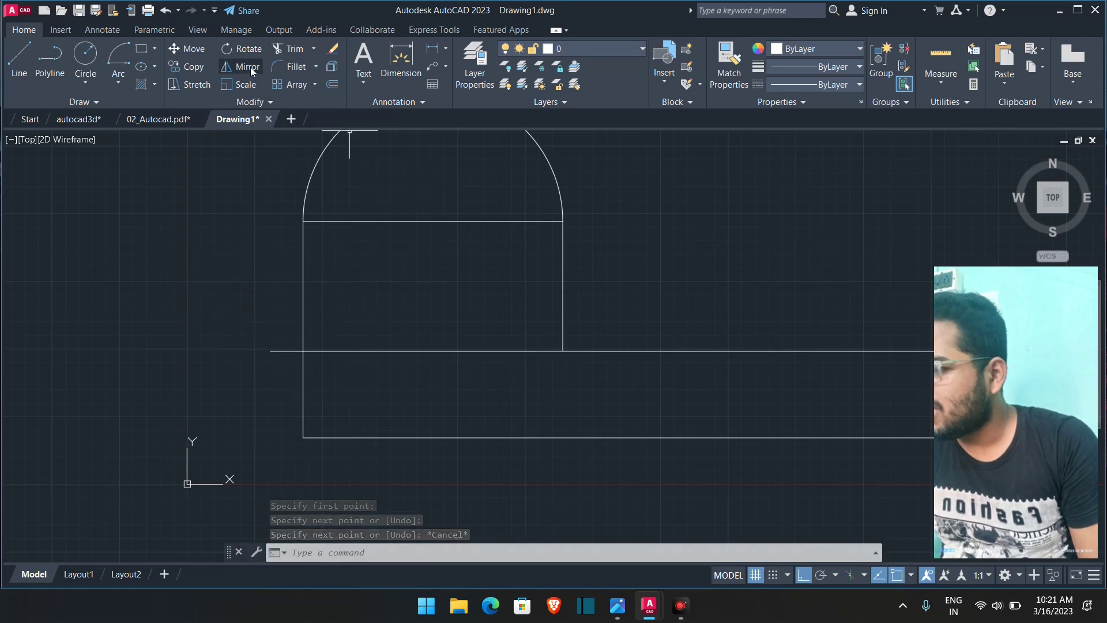
- Trim the part of the new horizontal line that overhangs the upright's outer vertical edge
left_click(287, 48)
left_click(288, 351)
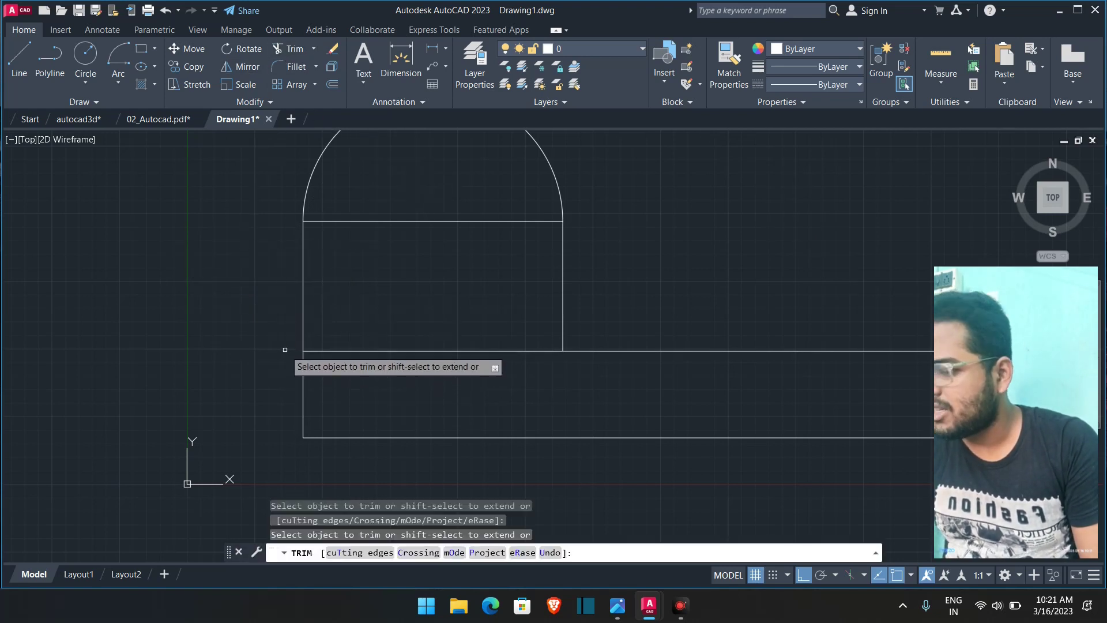
key("Escape")
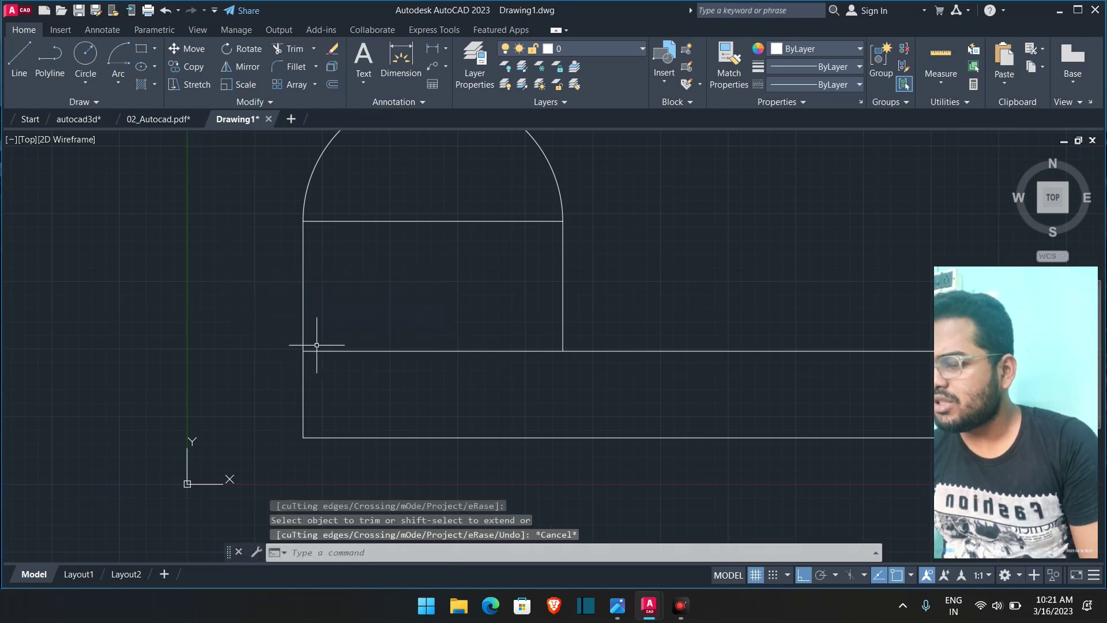
- Check the hidden line in the reference image's front view and load the ACAD_ISO02W100 (ISO dash) linetype into the drawing
left_click(466, 350)
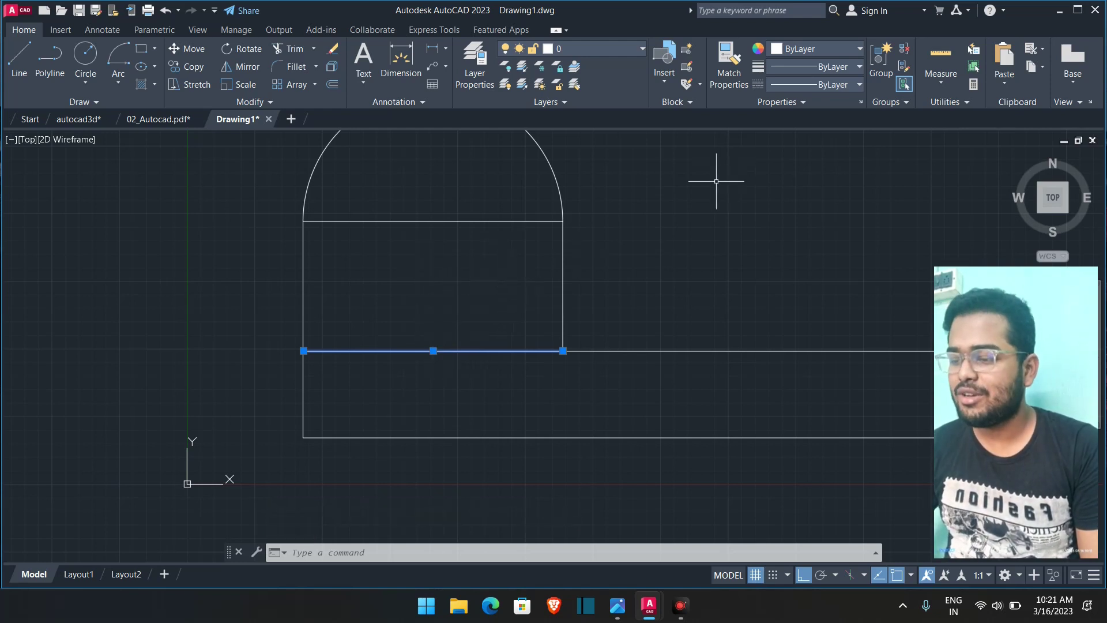
left_click(617, 605)
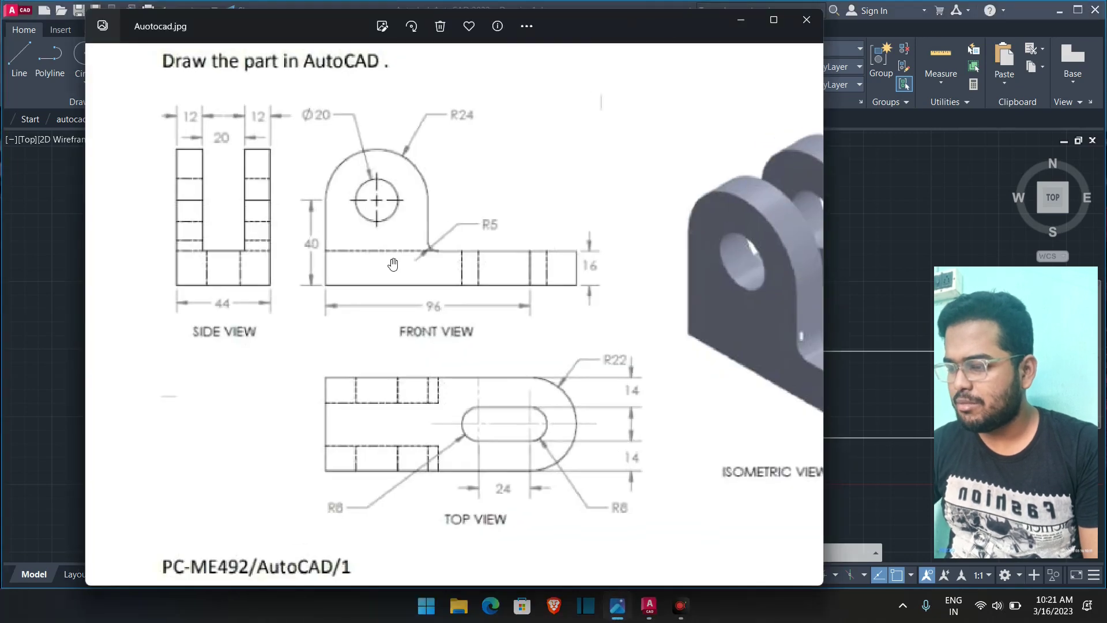
left_click(741, 23)
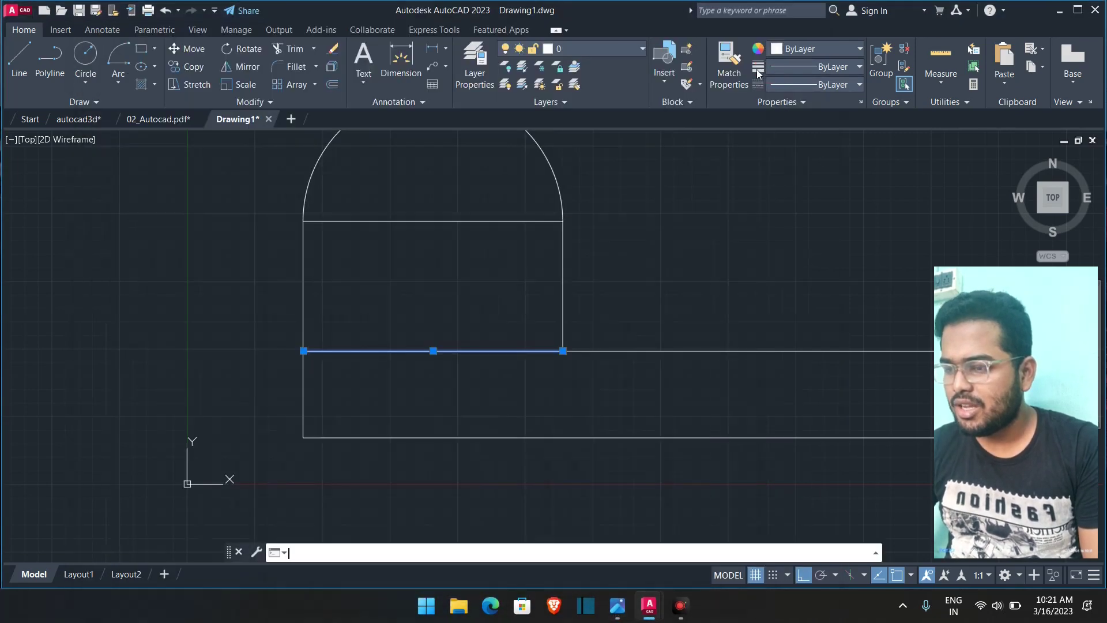
left_click(786, 84)
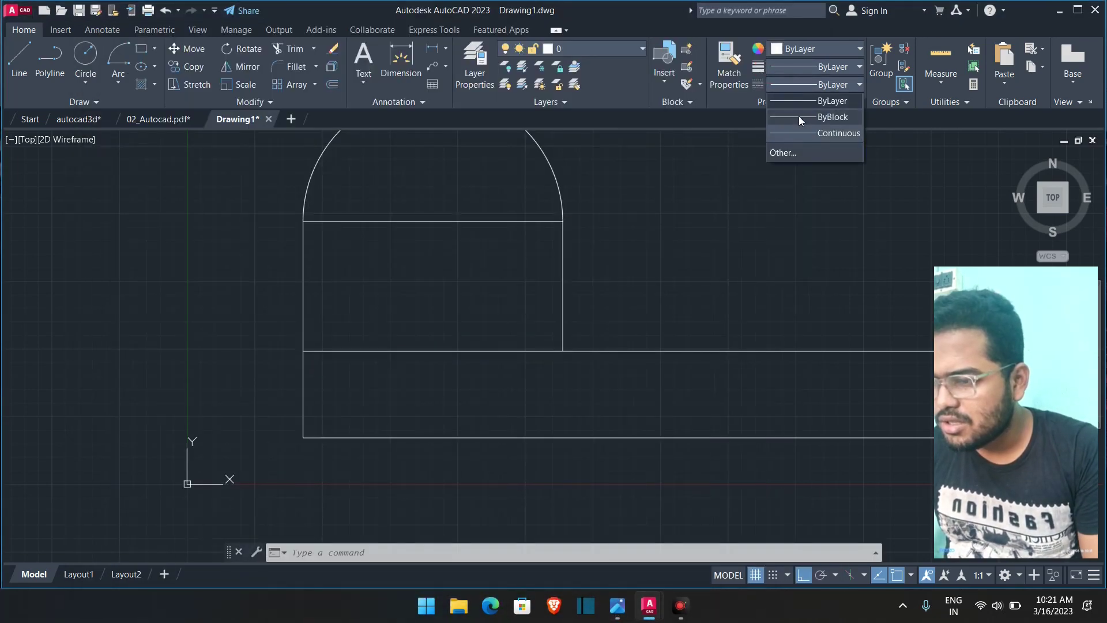
left_click(782, 154)
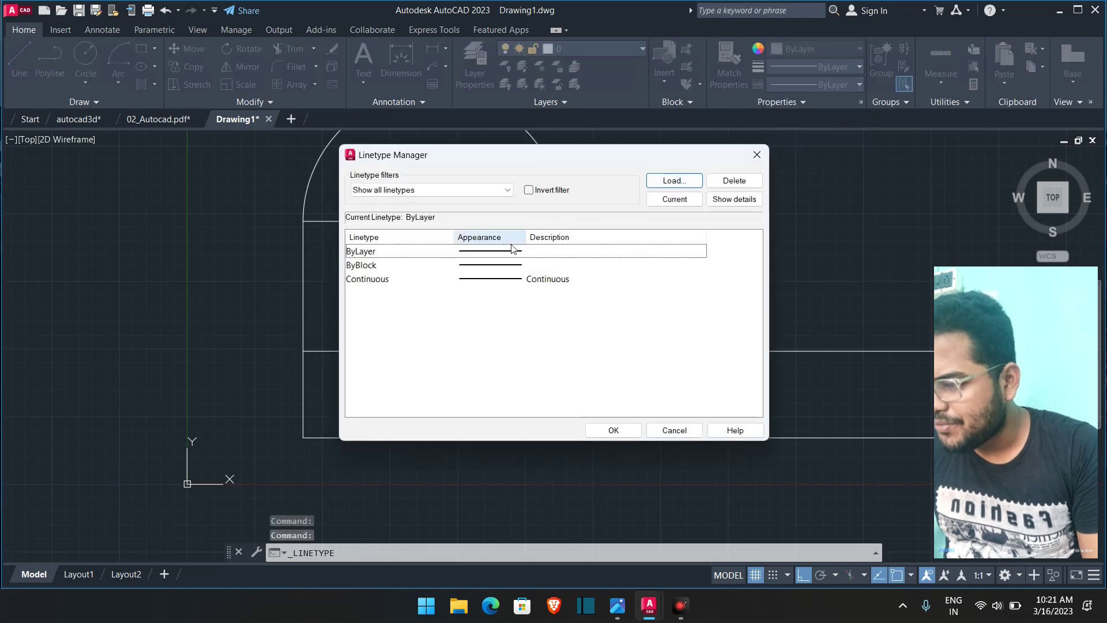
left_click(672, 180)
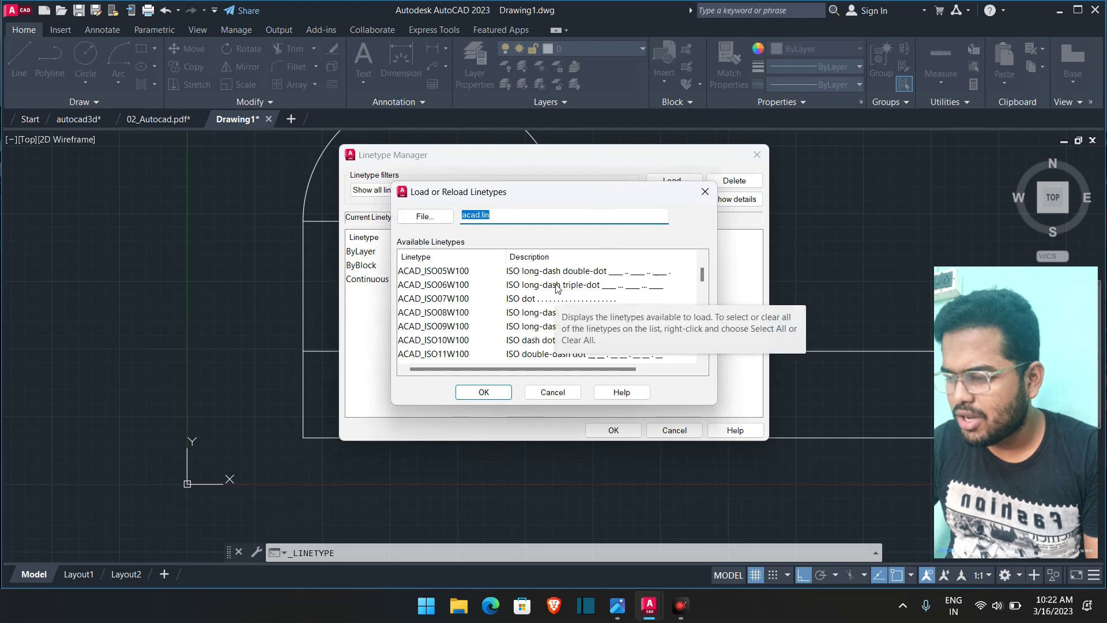
left_click(530, 273)
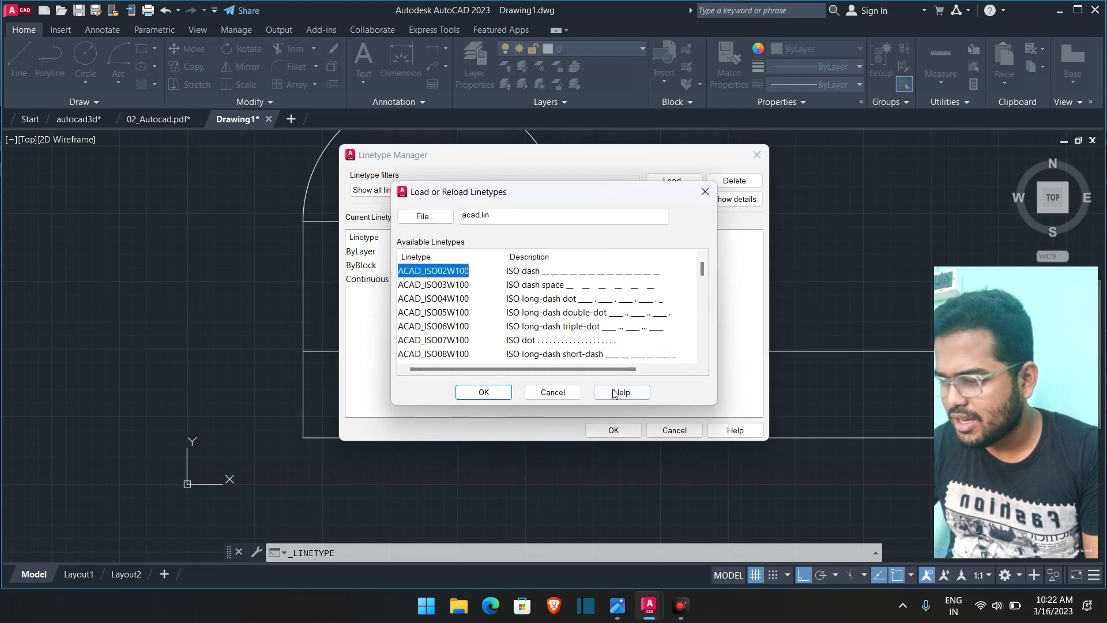
left_click(487, 392)
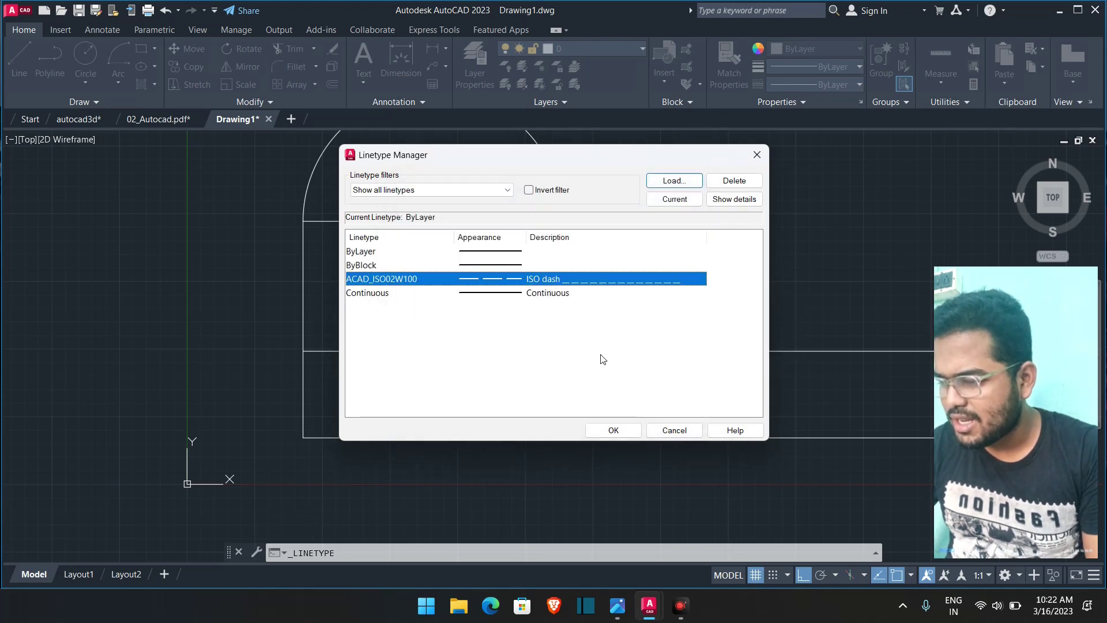
left_click(613, 433)
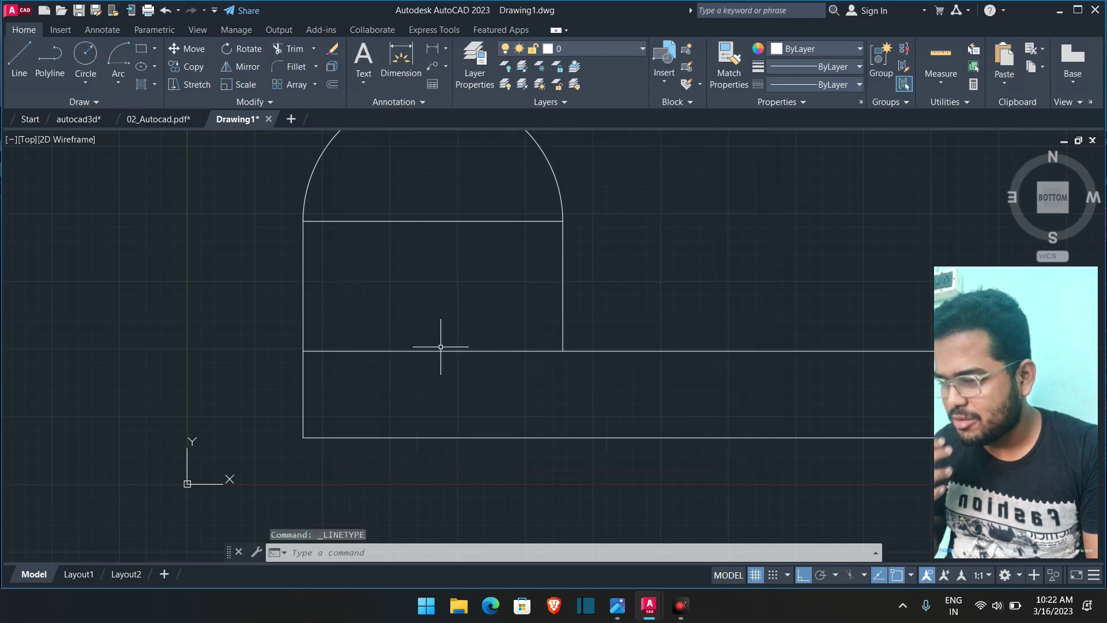
- Apply the ACAD_ISO02W100 linetype to the horizontal line between the upright and the base, and clear the selection
left_click(440, 347)
left_click(441, 358)
left_click(859, 84)
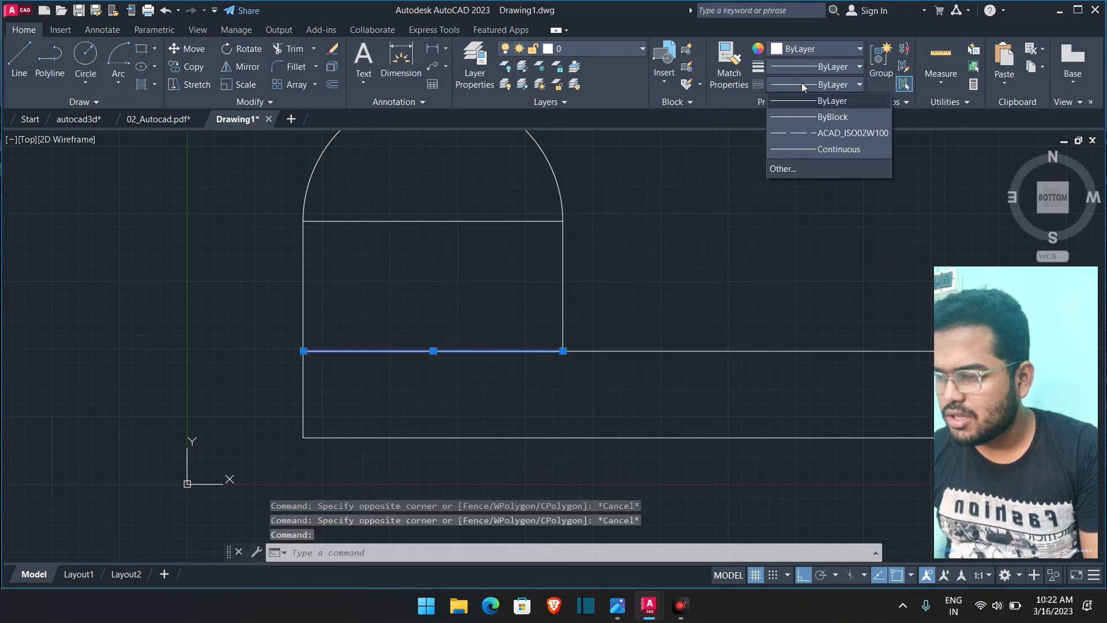
left_click(806, 138)
key("Escape")
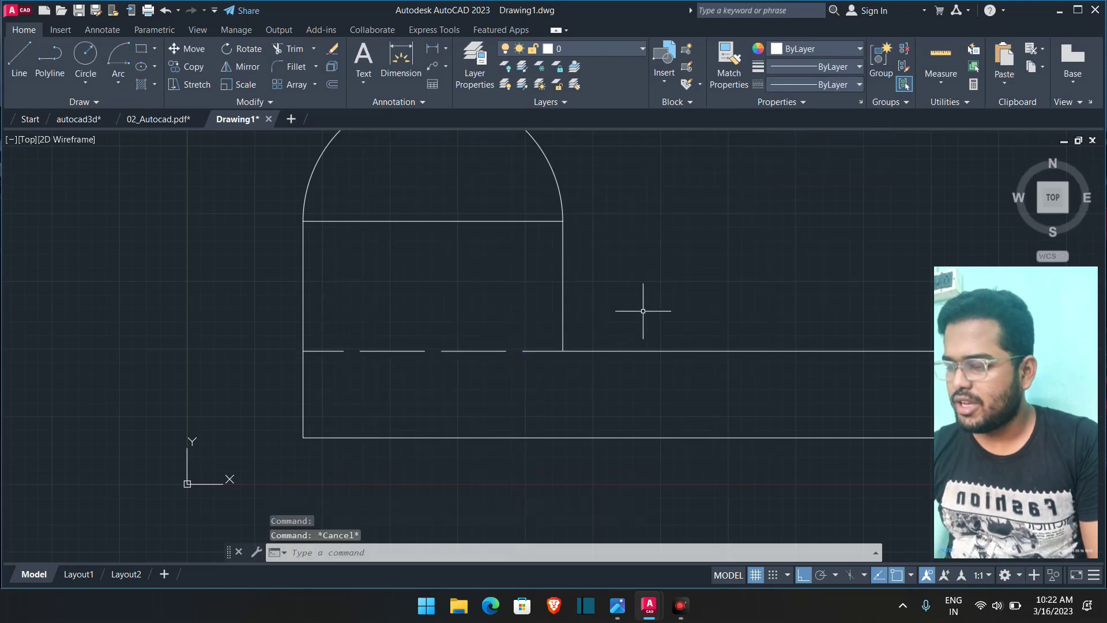
- Check the hole's diameter and position in the front view of the reference image
left_click(616, 605)
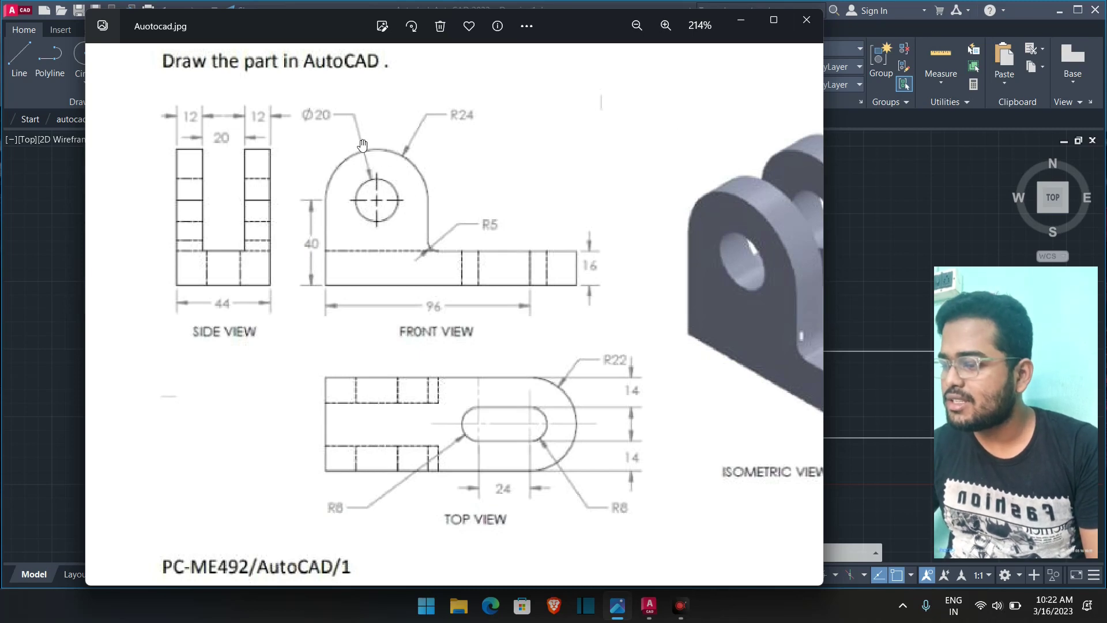
left_click(745, 24)
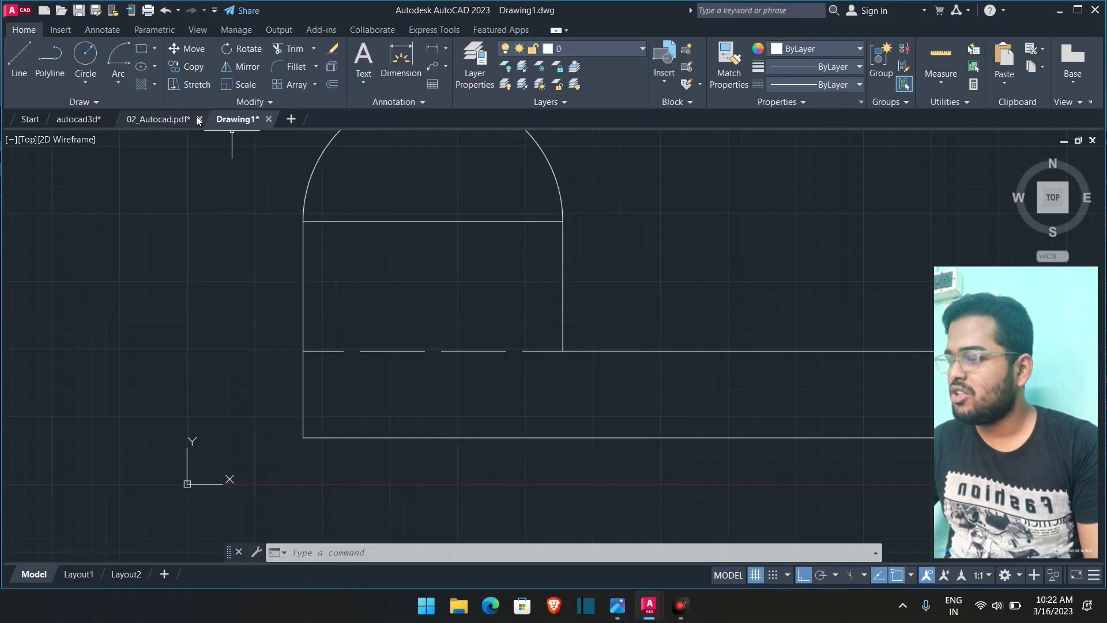
left_click(81, 57)
left_click(88, 78)
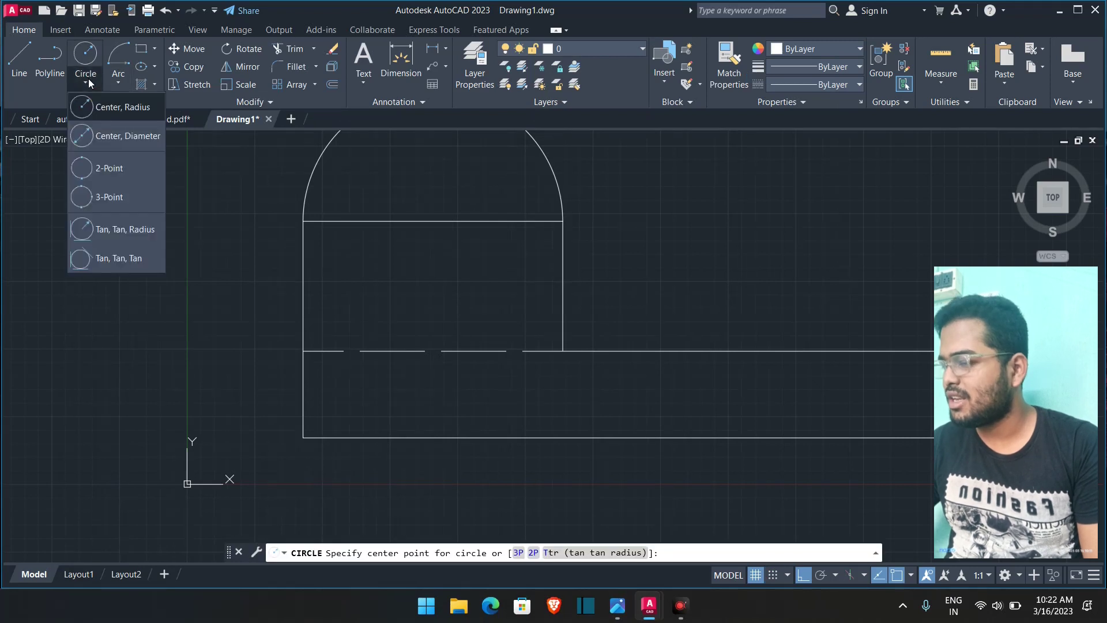
left_click(103, 112)
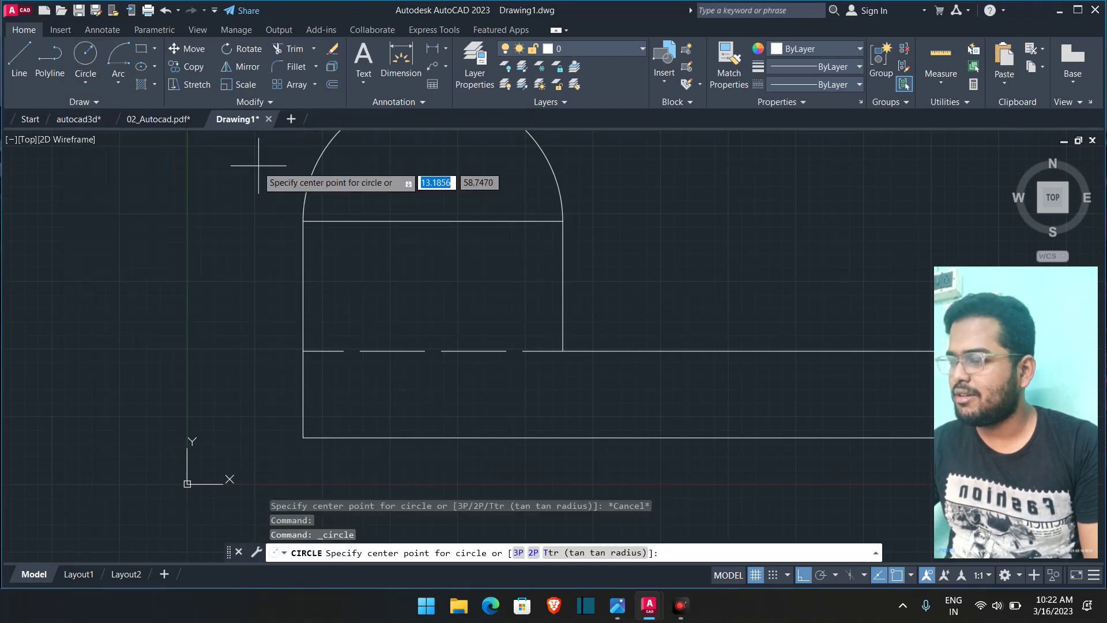
left_click(80, 80)
left_click(122, 141)
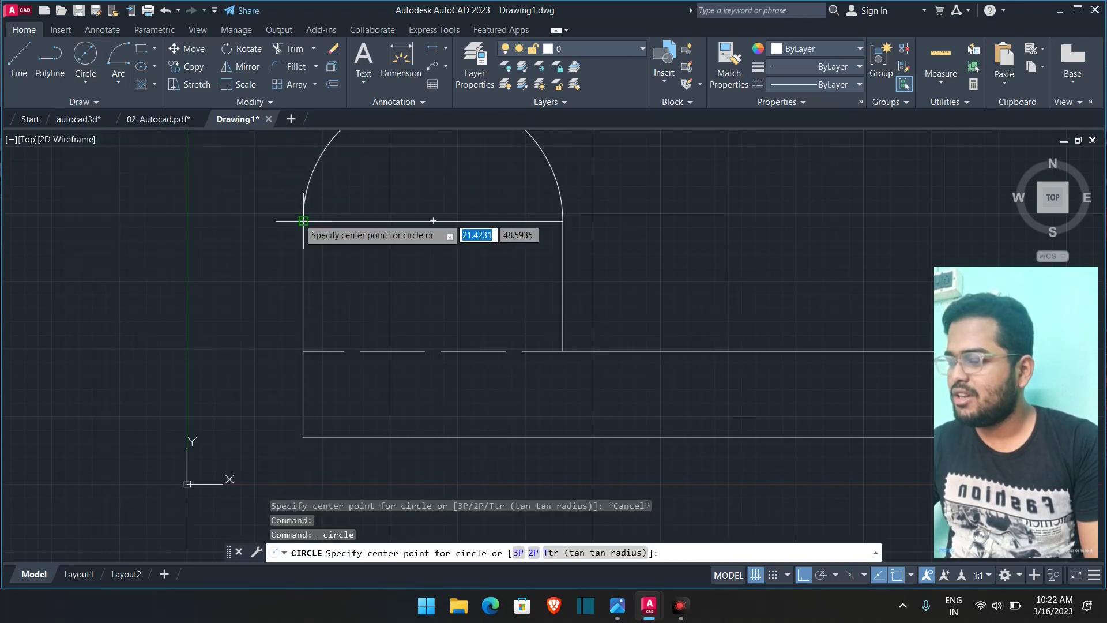
scroll(298, 228, "up", 1)
mouse_move(298, 228)
middle_mouse_down()
mouse_move(314, 279)
mouse_move(265, 404)
middle_mouse_up()
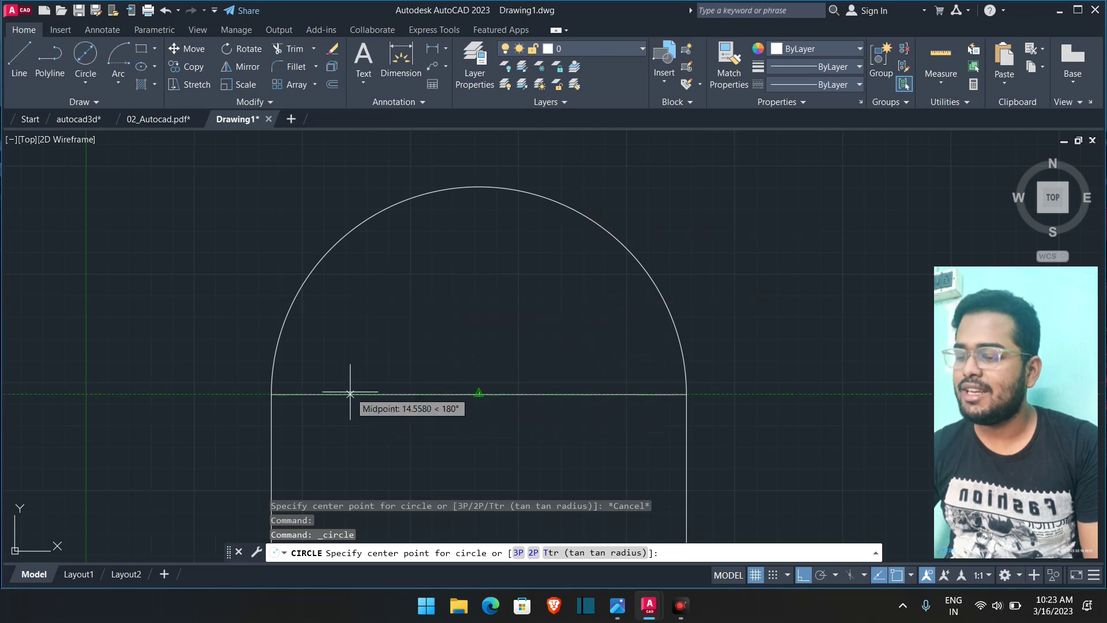
key("Escape")
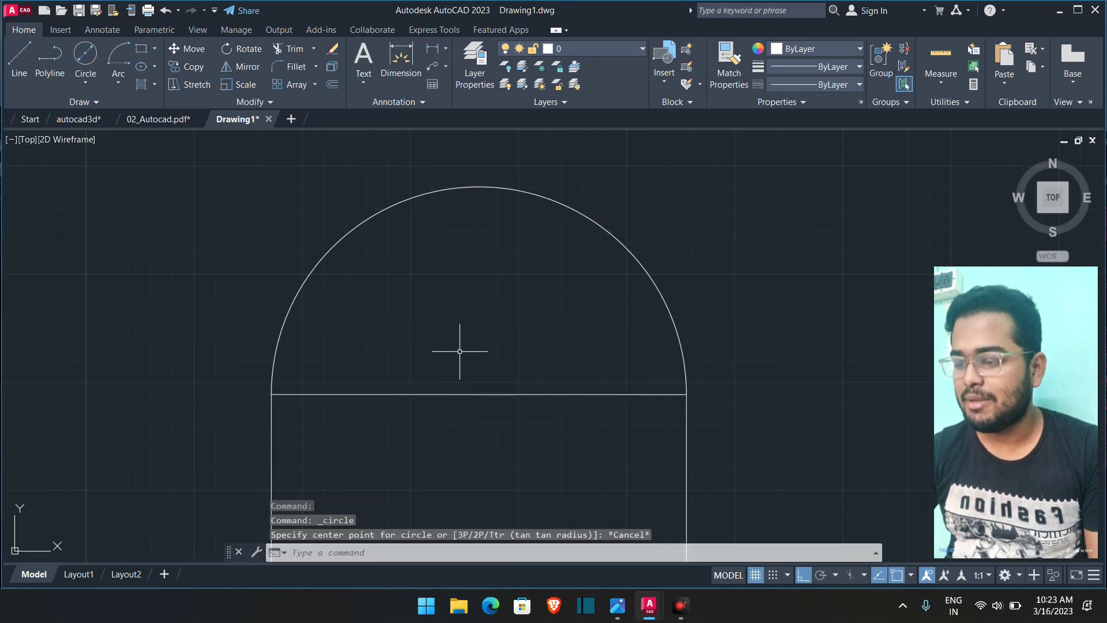
- Erase the straight line joining the arc's ends and draw a Center, Diameter circle of diameter 20 at the arc's centre
left_click(444, 394)
key("Delete")
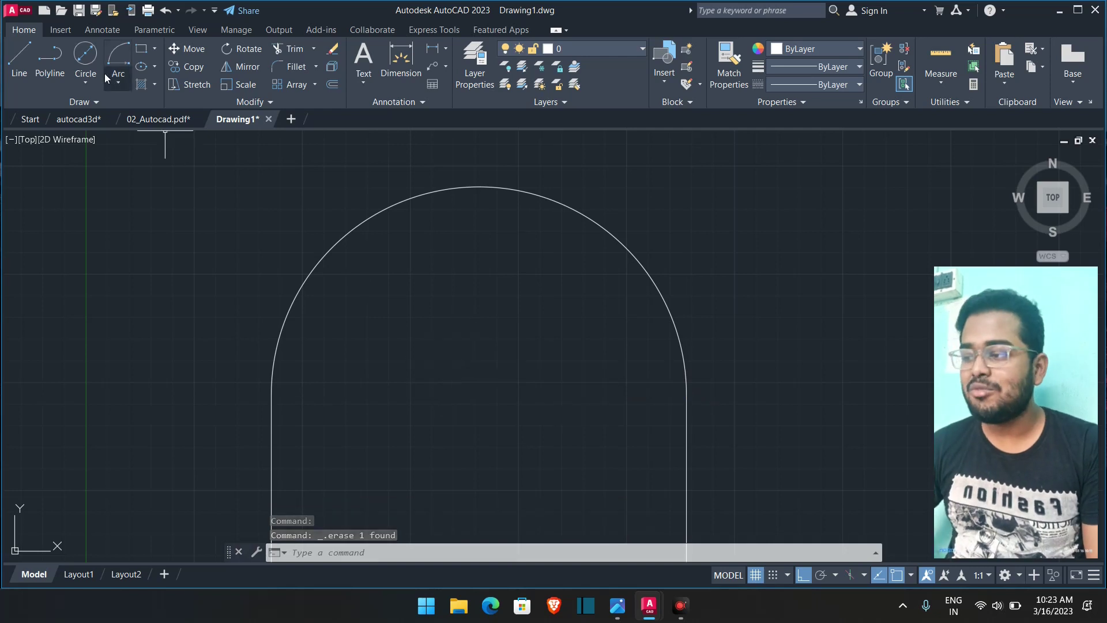
left_click(88, 57)
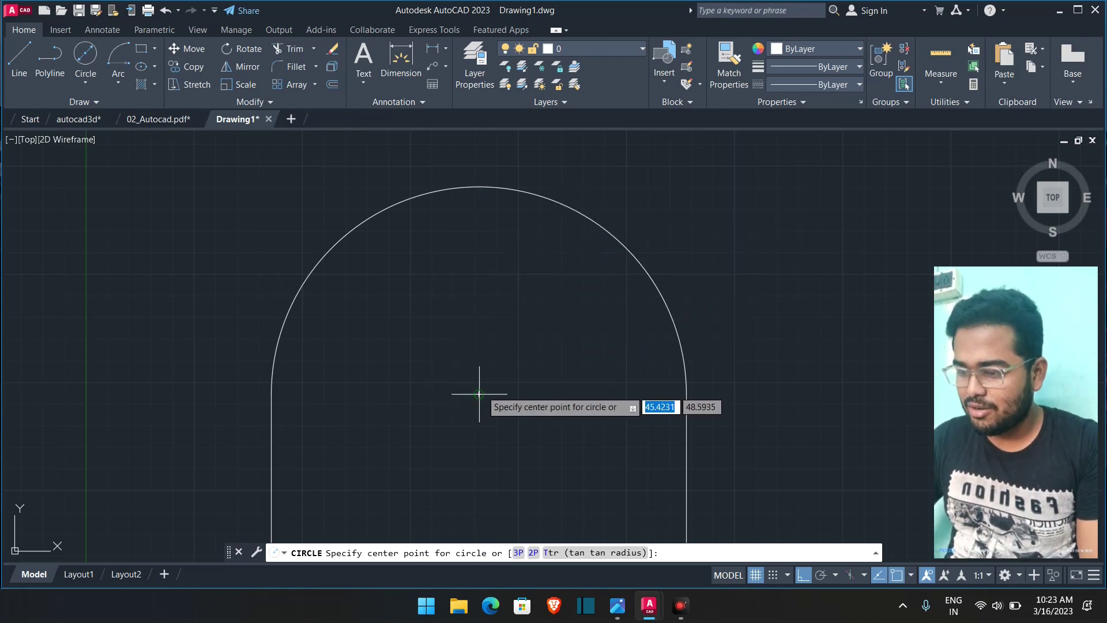
left_click(478, 393)
type("d")
key("Return")
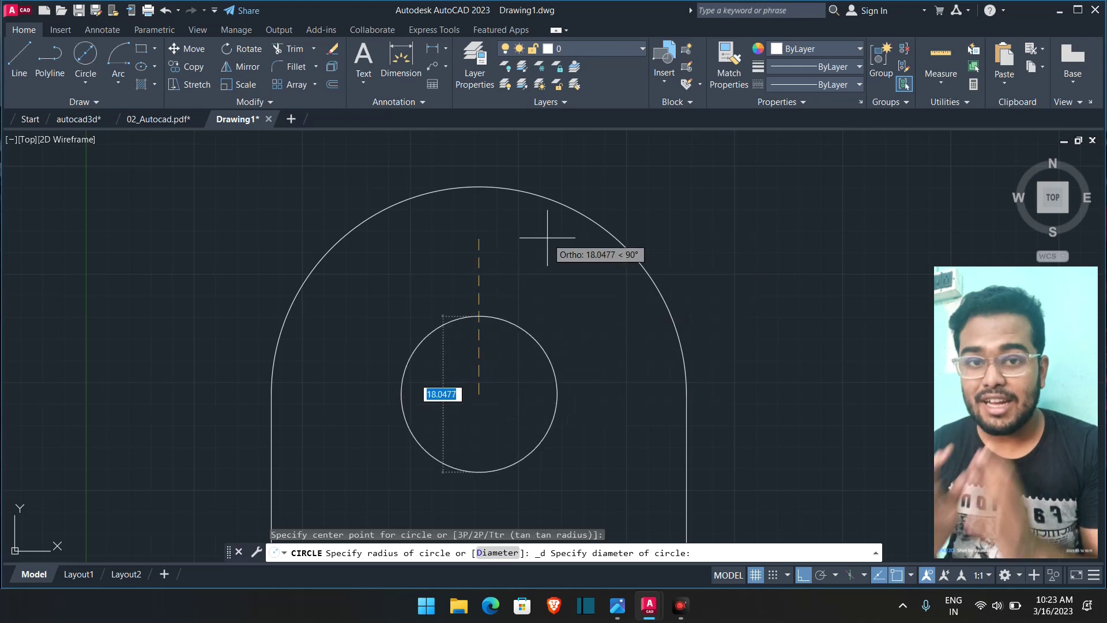
type("20")
key("Return")
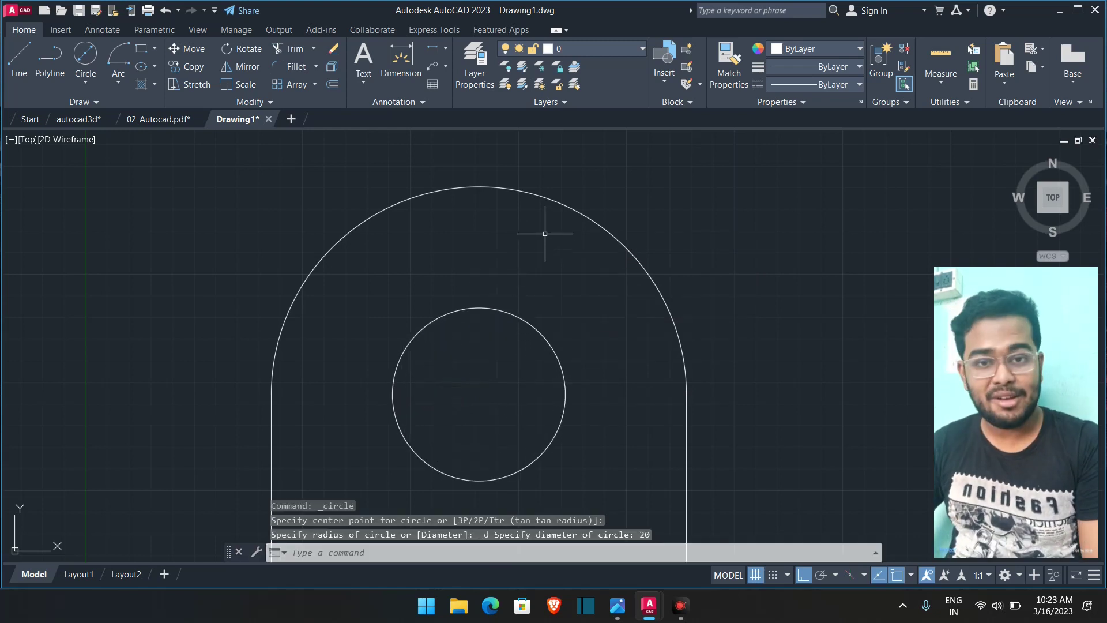
- Draw a horizontal line through the hole's centre between the upright's two edges, undoing the extra segment to the arc's top
scroll(525, 266, "down", 3)
scroll(528, 298, "up", 4)
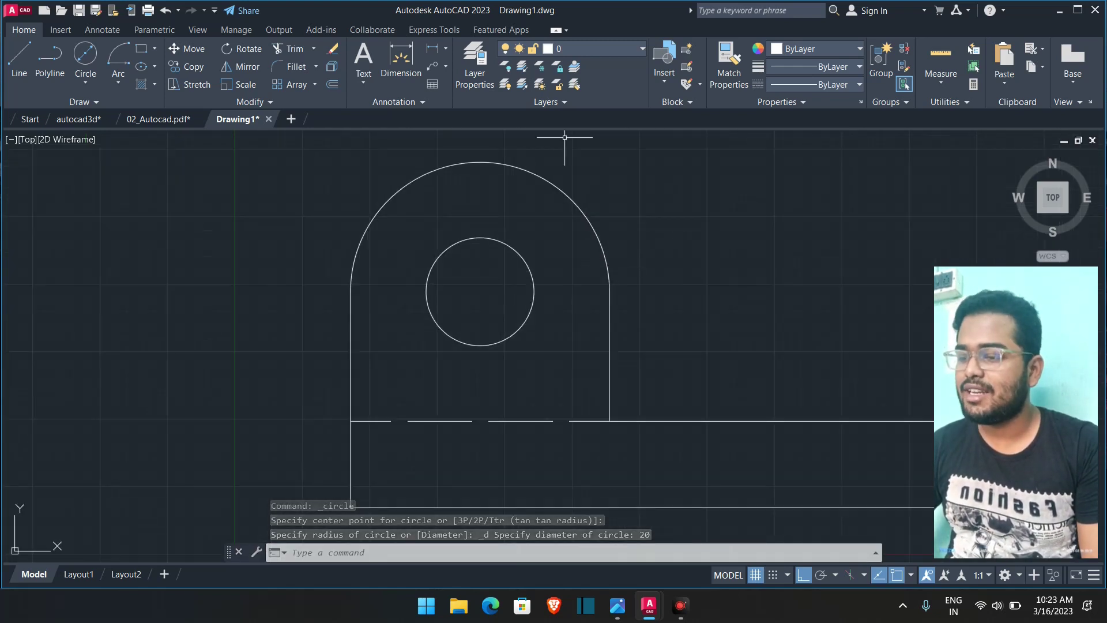
left_click(19, 57)
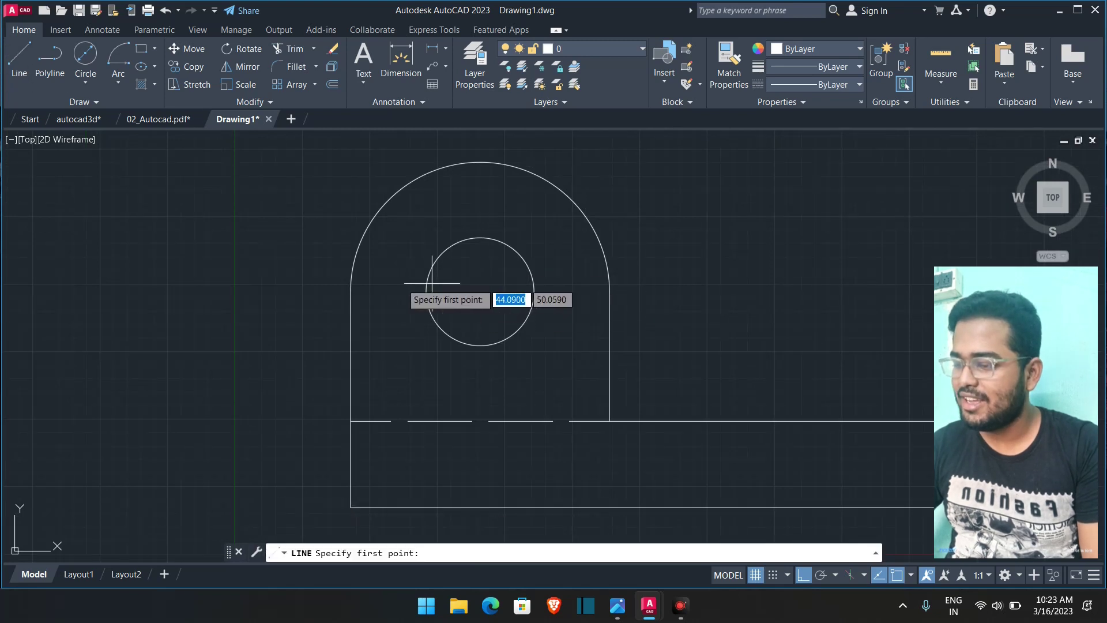
left_click(352, 291)
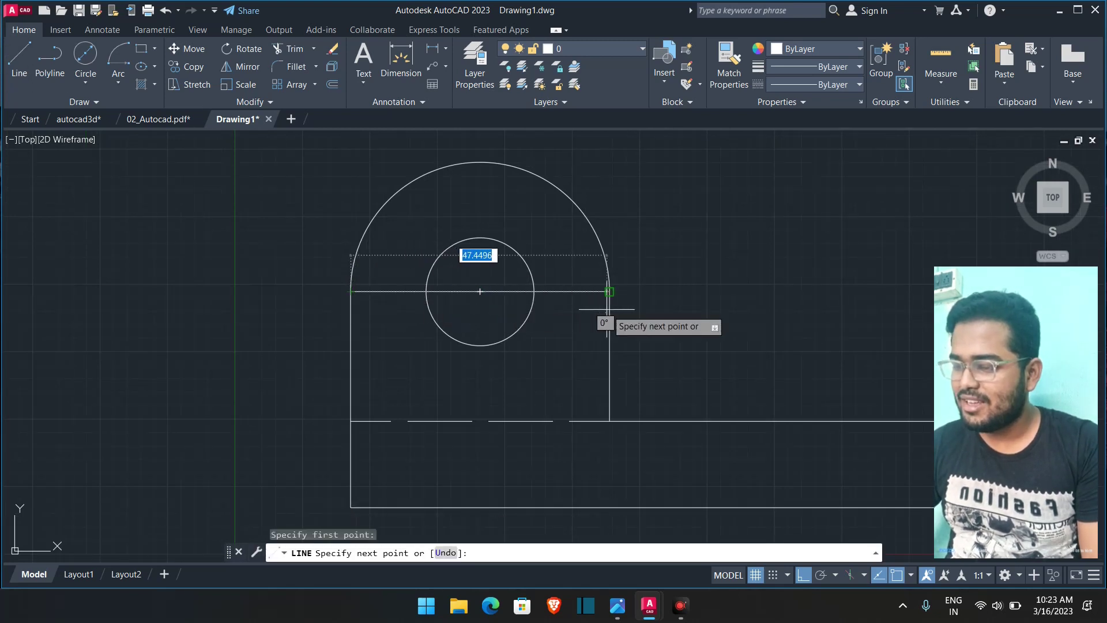
left_click(609, 291)
left_click(478, 158)
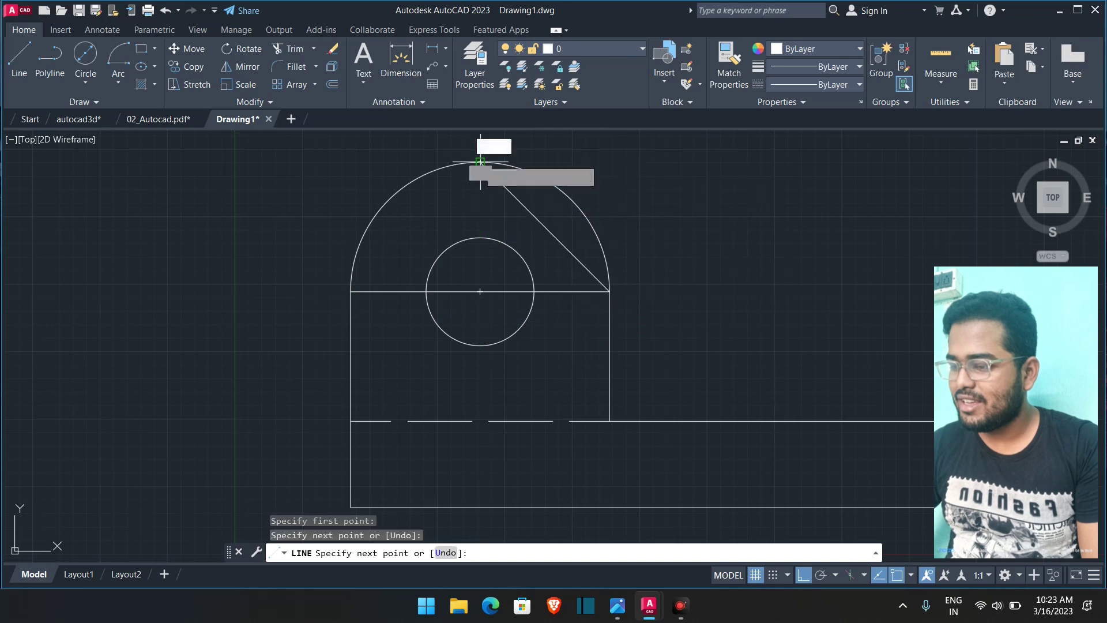
key("ctrl+z")
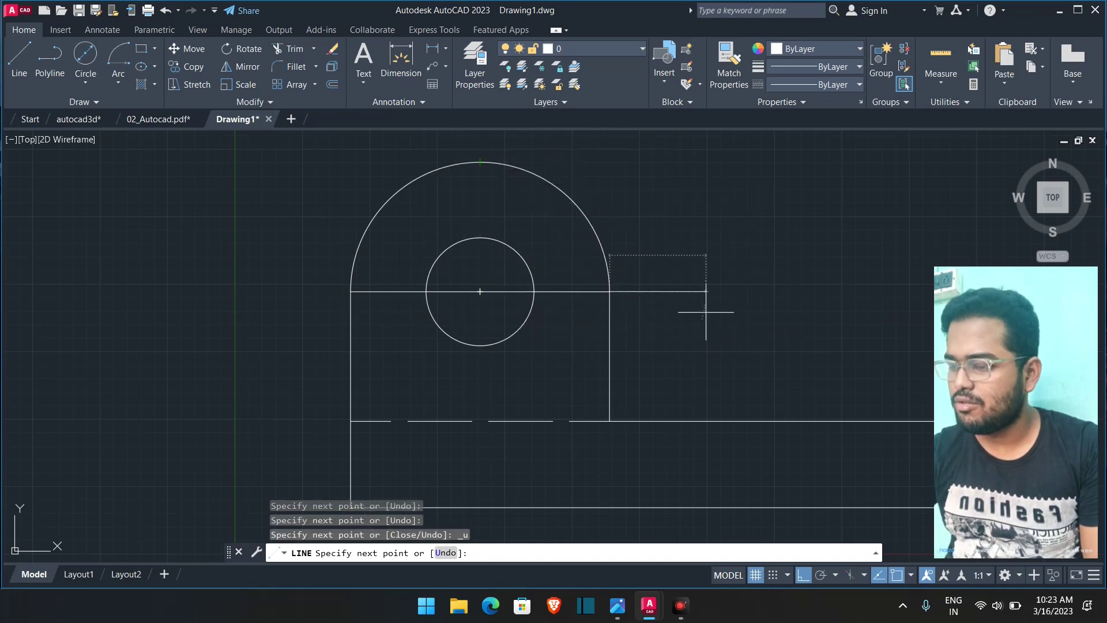
key("Escape")
- Draw a vertical line from the top of the arc down through the hole's centre to slightly below the base
left_click(19, 58)
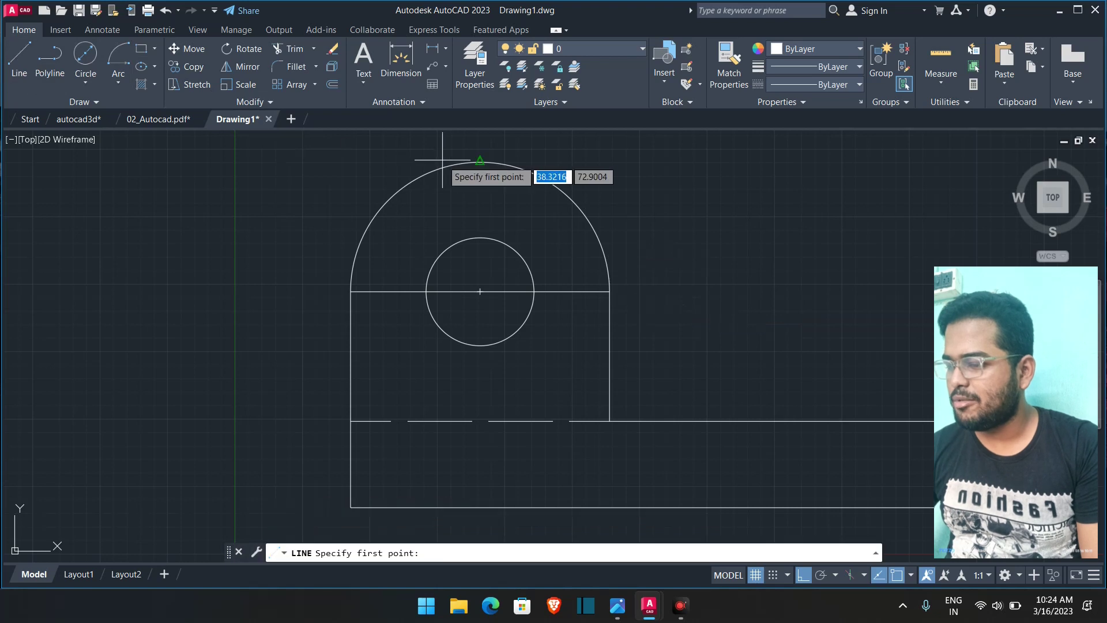
left_click(479, 162)
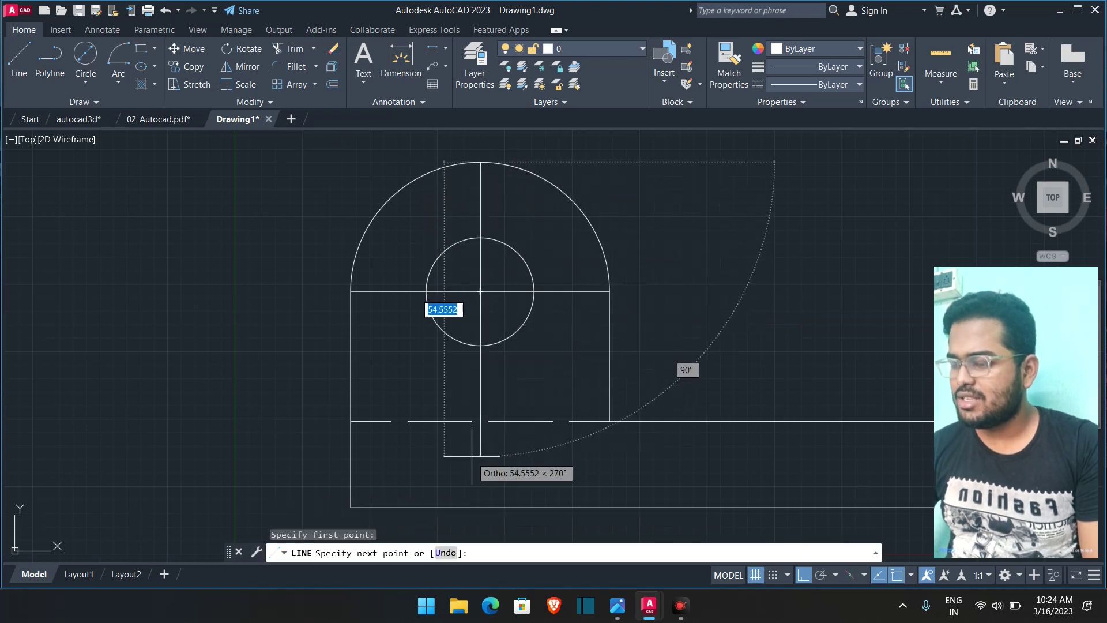
scroll(475, 456, "down", 4)
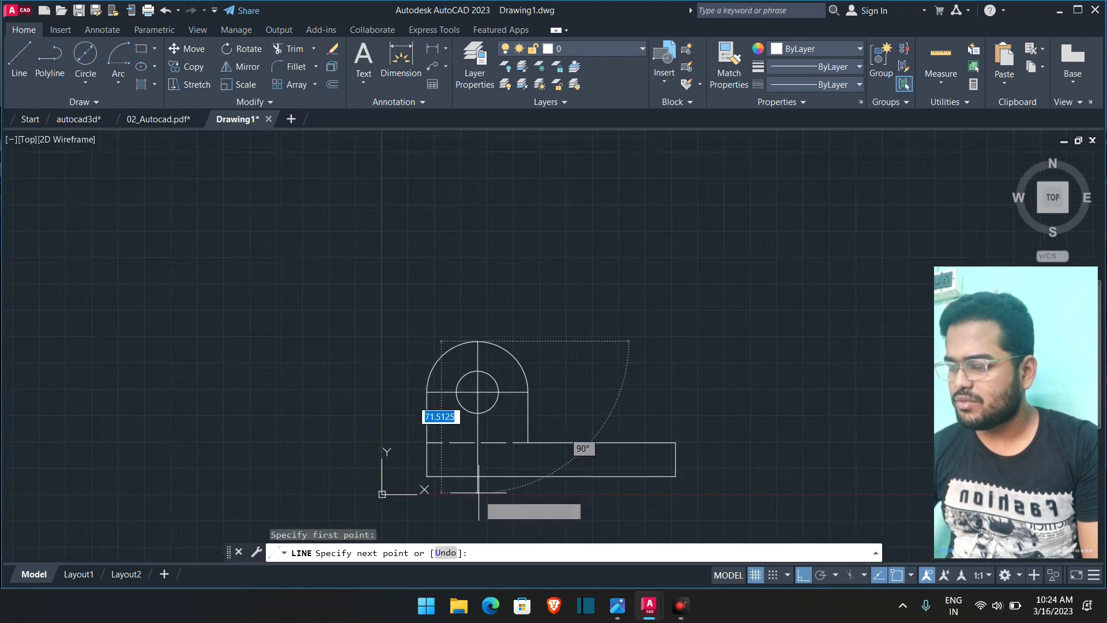
key("Escape")
scroll(620, 299, "down", 5)
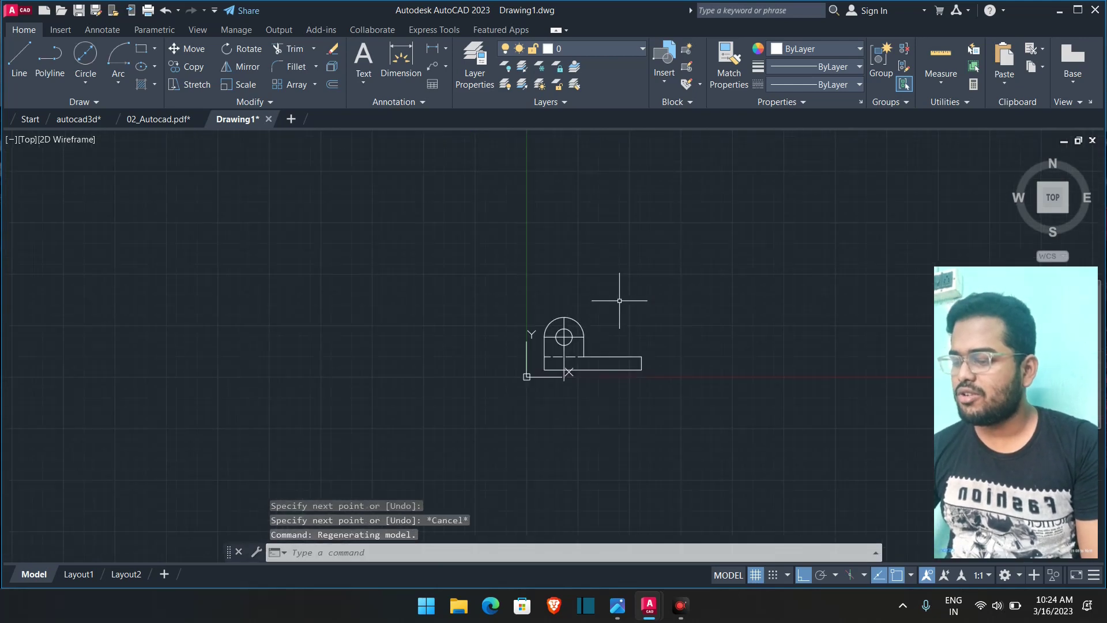
scroll(619, 299, "up", 14)
mouse_move(619, 299)
middle_mouse_down()
mouse_move(702, 280)
mouse_move(727, 127)
middle_mouse_up()
scroll(658, 292, "down", 5)
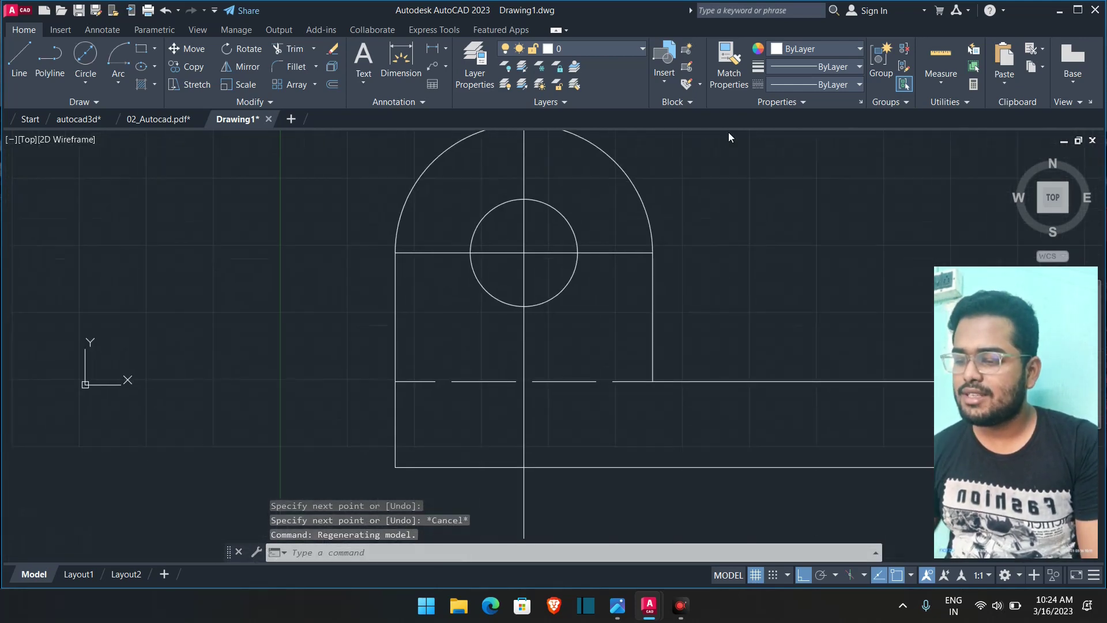
middle_click_drag(711, 268, 692, 311)
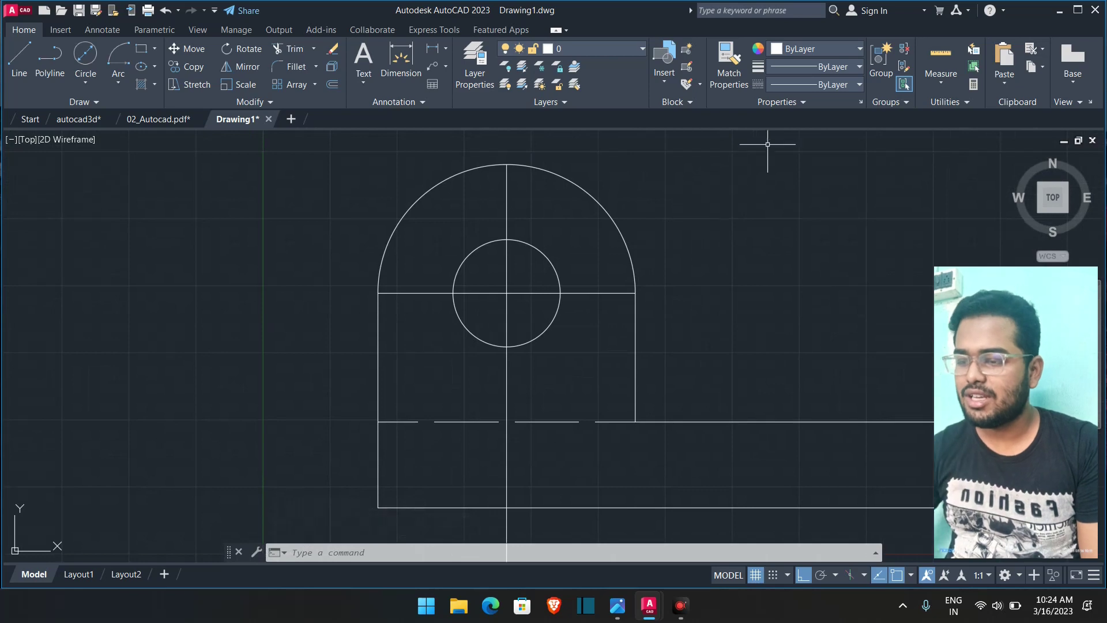
- Load the CENTER linetype from acad.lin into the drawing
left_click(837, 85)
left_click(791, 168)
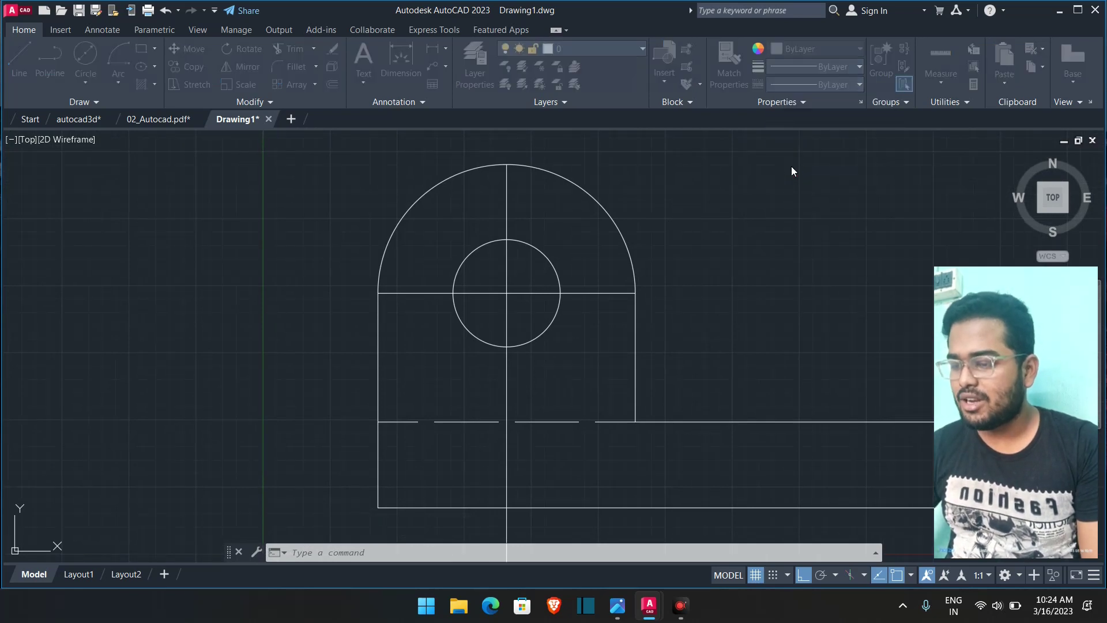
left_click(673, 180)
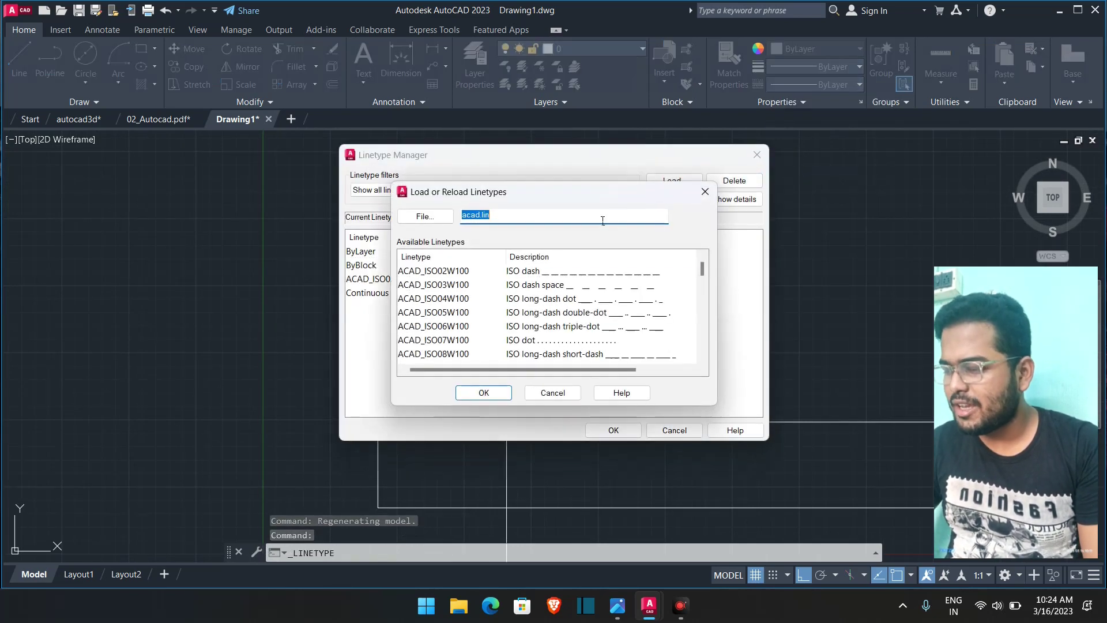
scroll(529, 295, "down", 1)
scroll(524, 282, "down", 5)
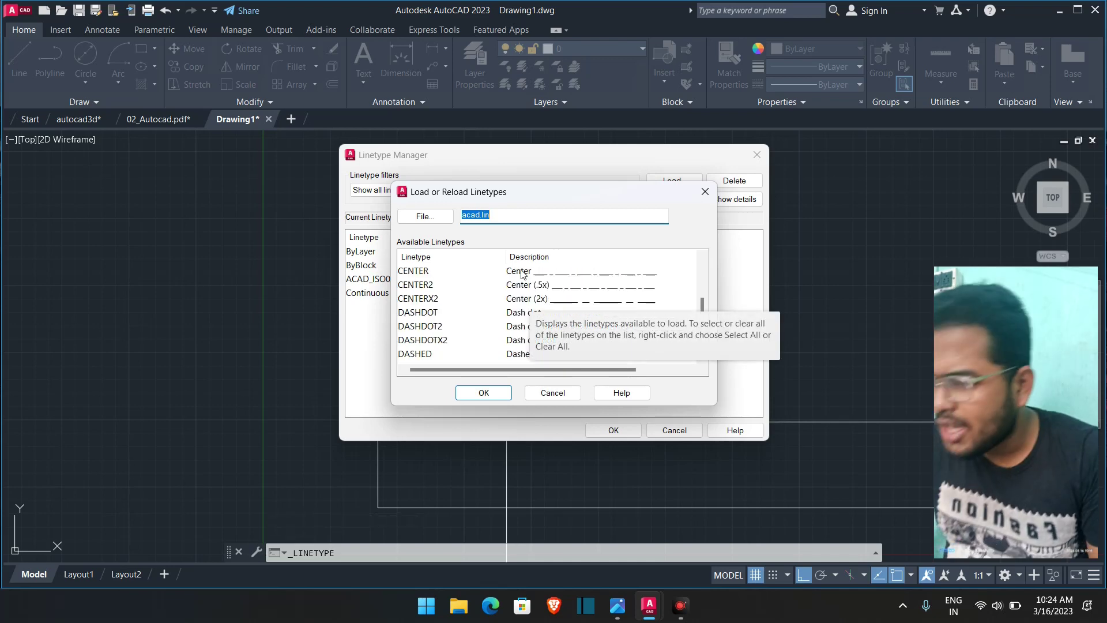
left_click(522, 272)
left_click(483, 392)
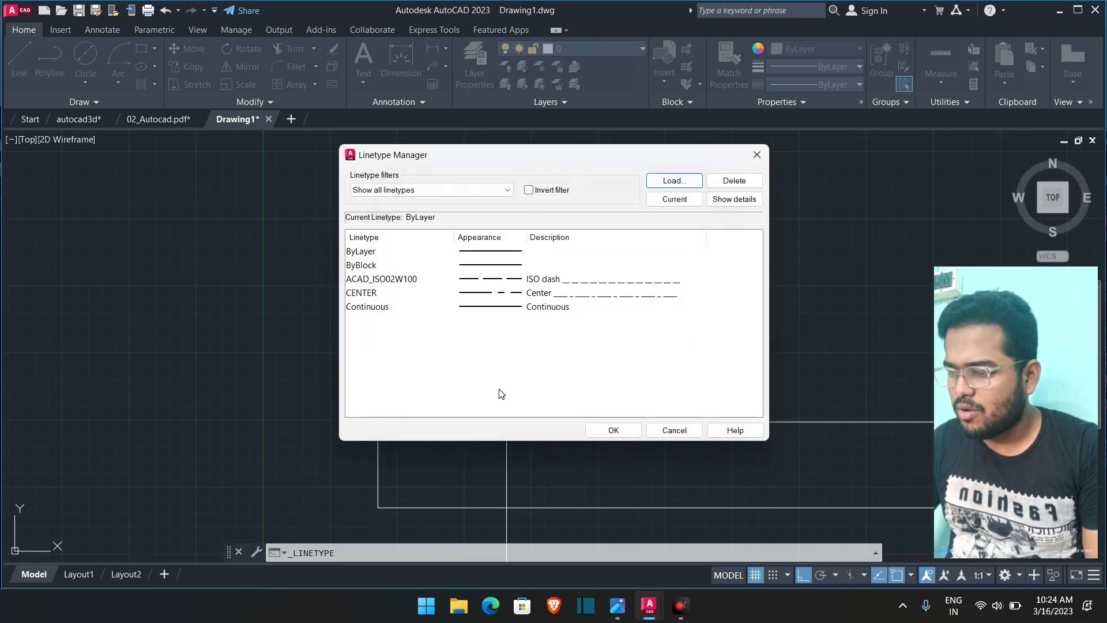
left_click(626, 436)
- Apply the CENTER linetype to the vertical line through the hole and clear the selection
left_click(817, 86)
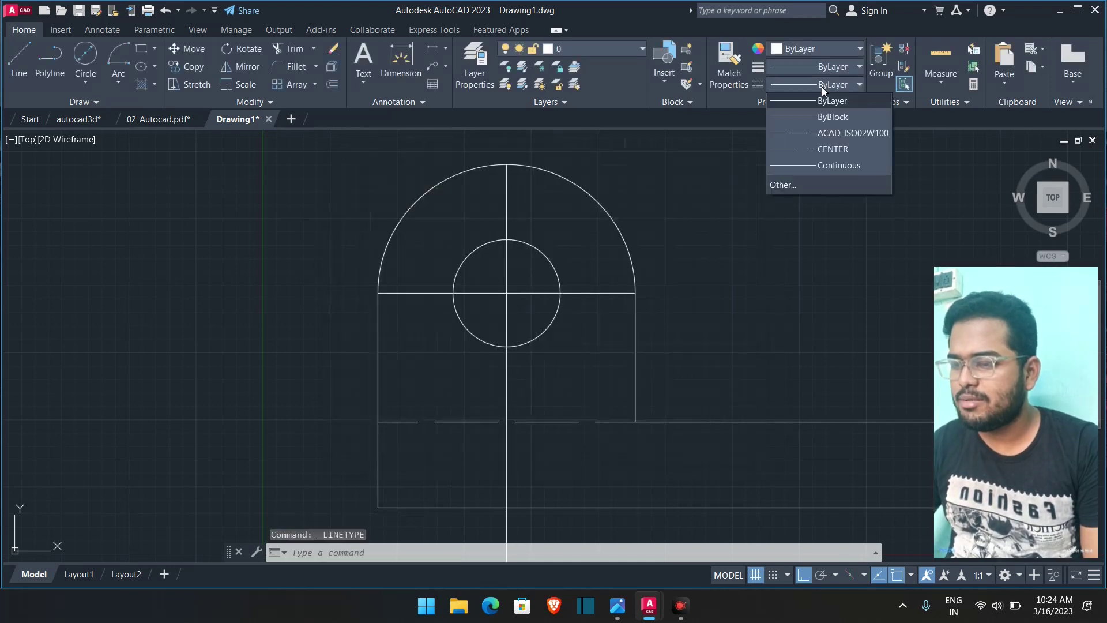
left_click(604, 291)
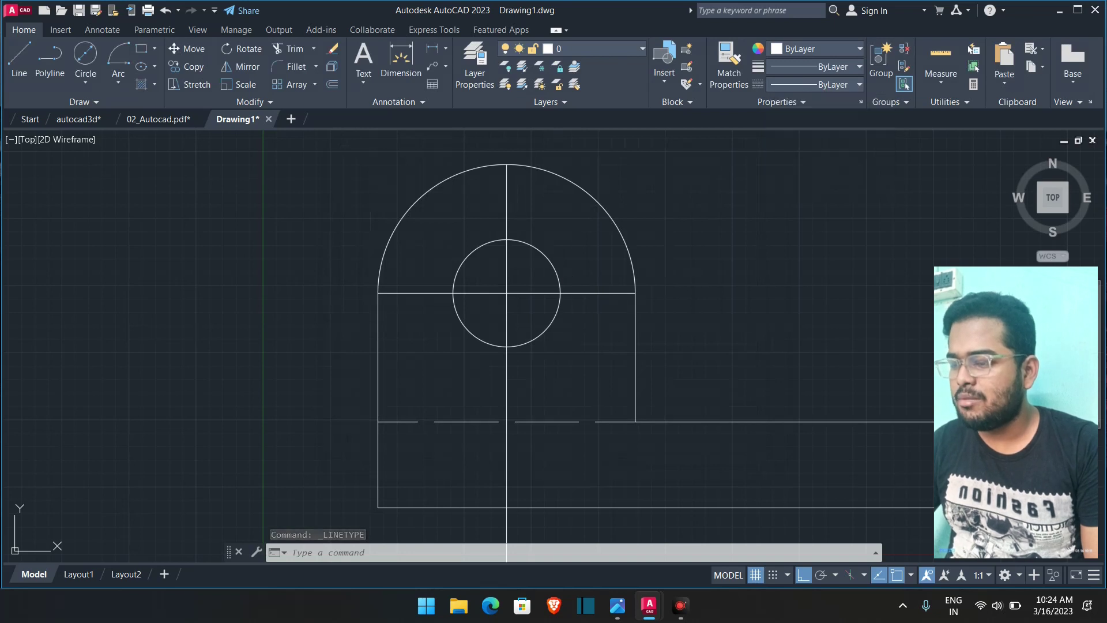
left_click(506, 209)
left_click(800, 85)
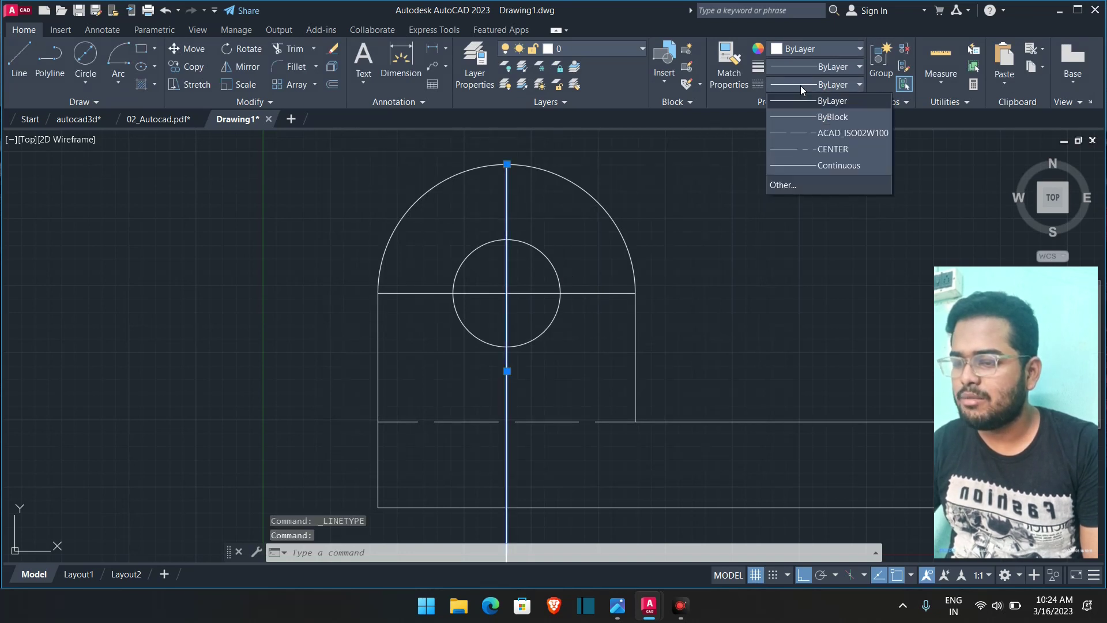
left_click(804, 149)
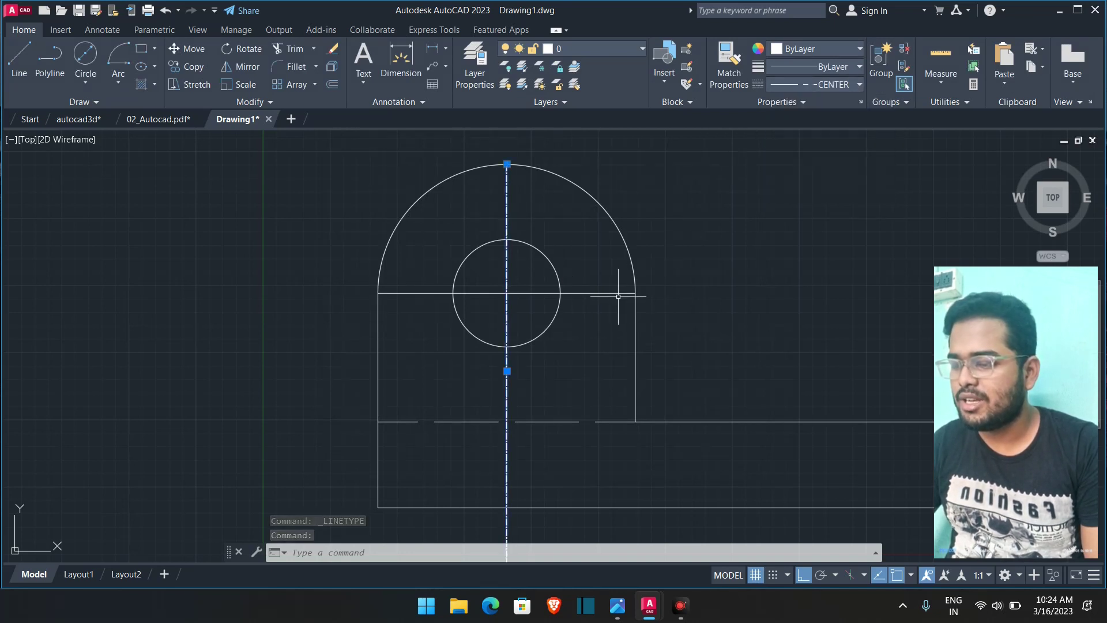
left_click(709, 191)
key("Escape")
key("Escape")
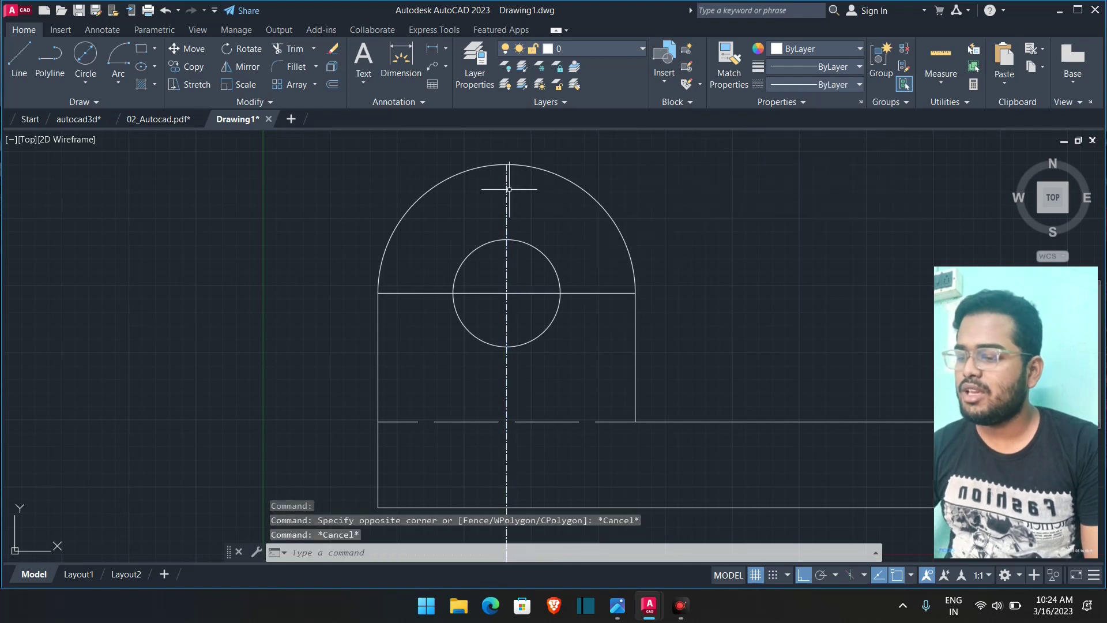
- Match the properties of the vertical centre line onto the horizontal line through the hole
left_click(581, 292)
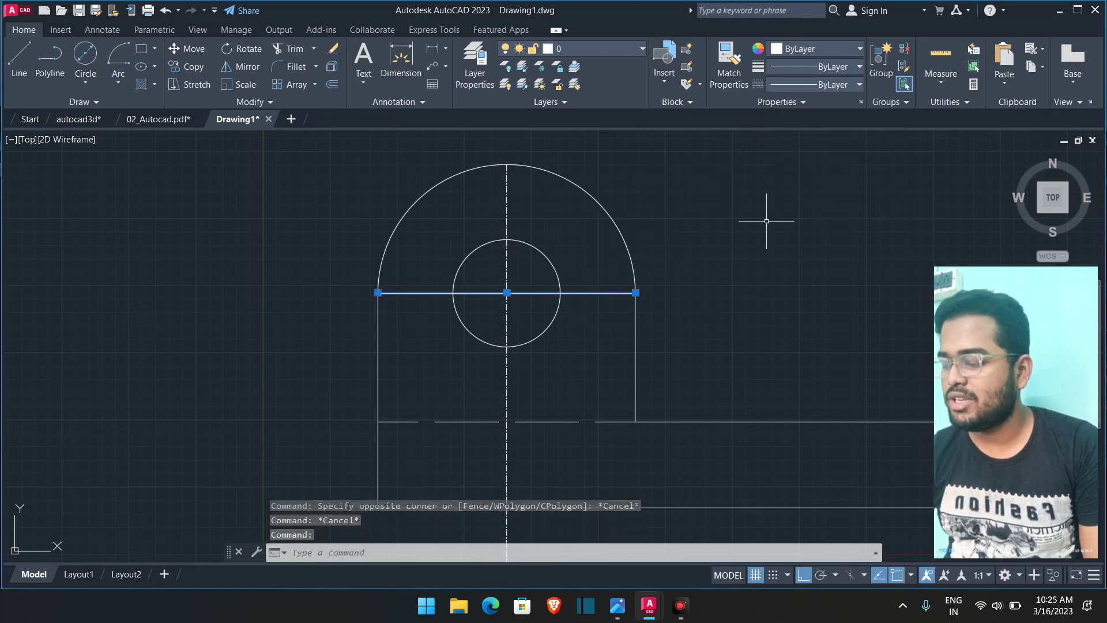
key("Escape")
left_click(505, 195)
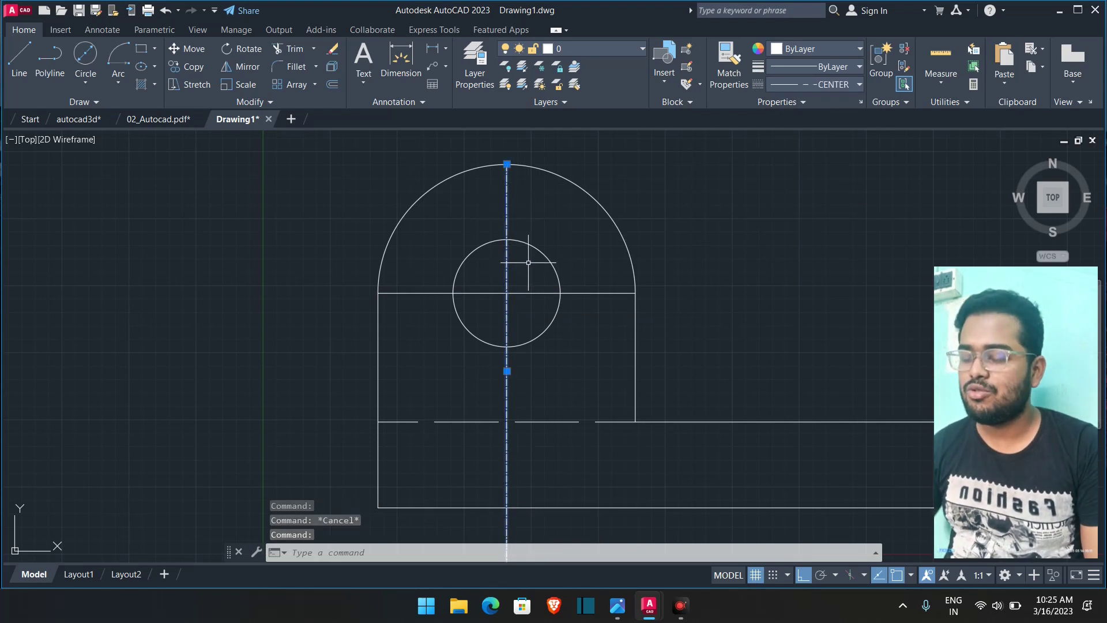
left_click(731, 77)
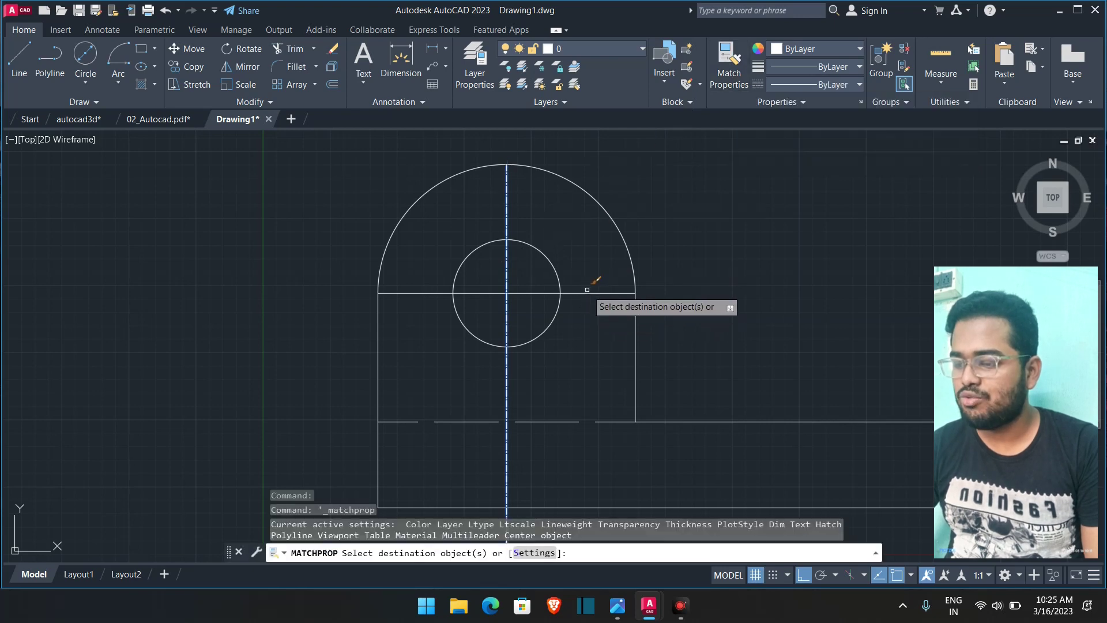
left_click(588, 291)
key("Escape")
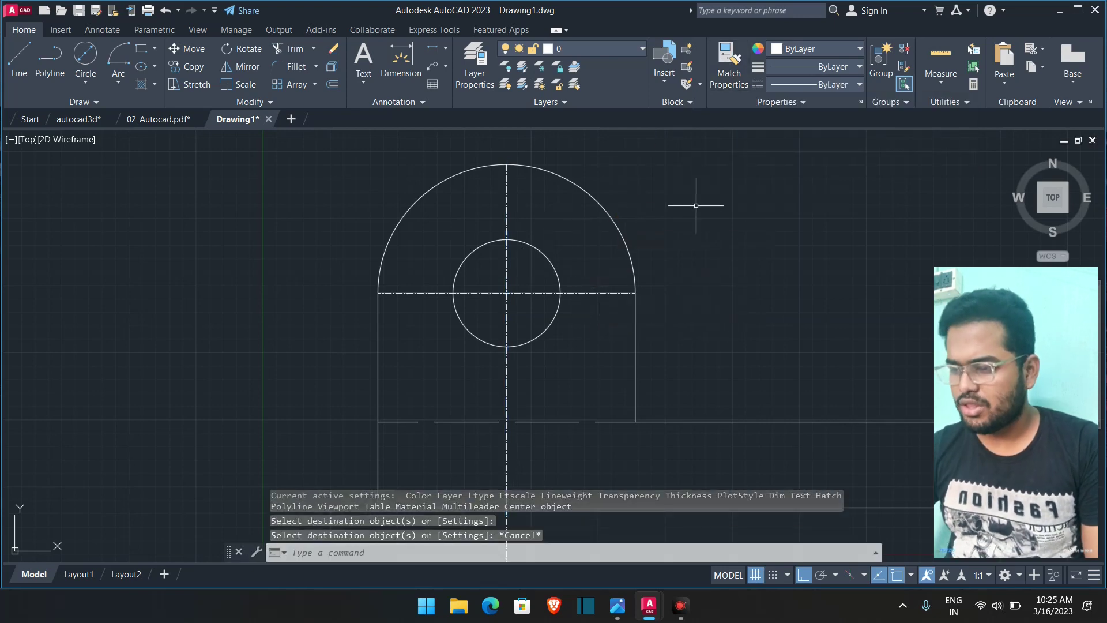
- Compare the drawn front view with the reference image and check the corner between the upright and the base
scroll(700, 210, "down", 4)
scroll(703, 227, "up", 4)
scroll(803, 301, "down", 2)
middle_click_drag(803, 302, 741, 302)
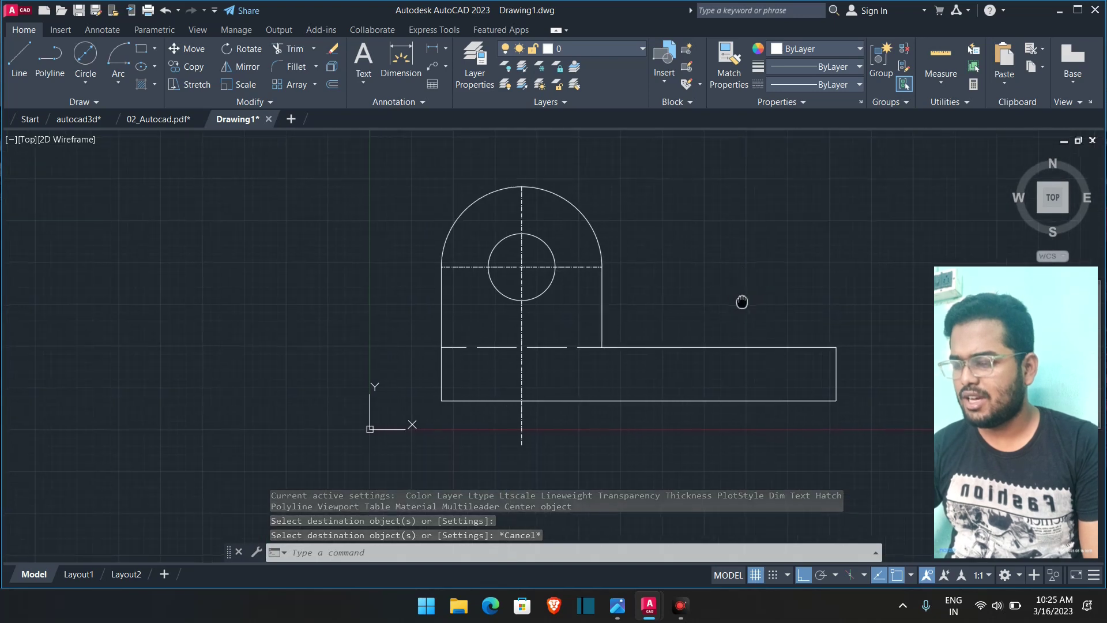
left_click(617, 607)
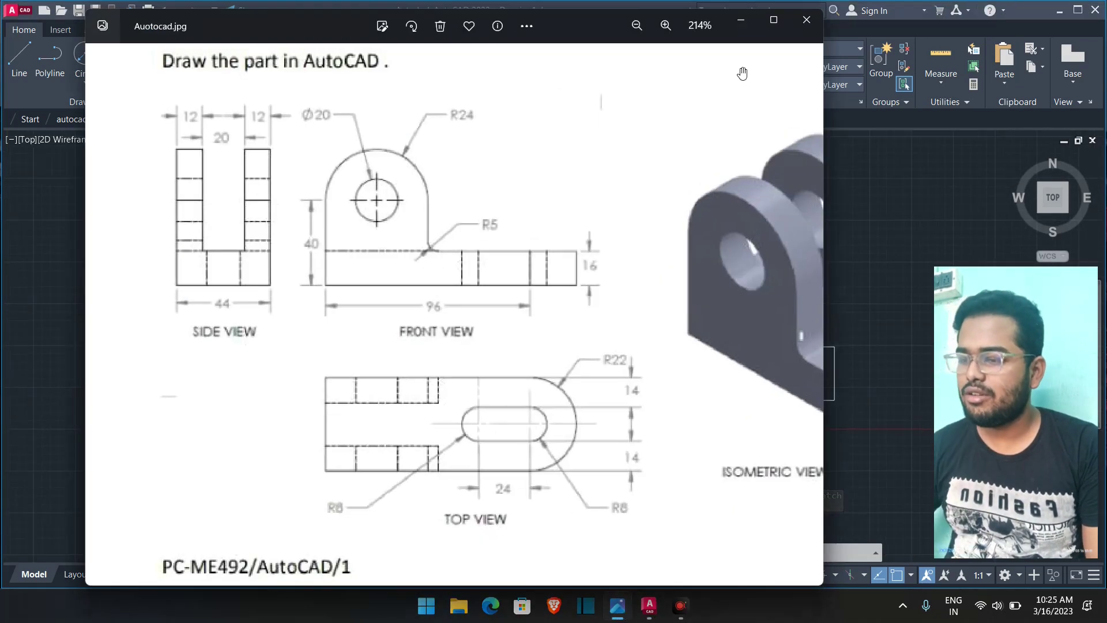
left_click(740, 20)
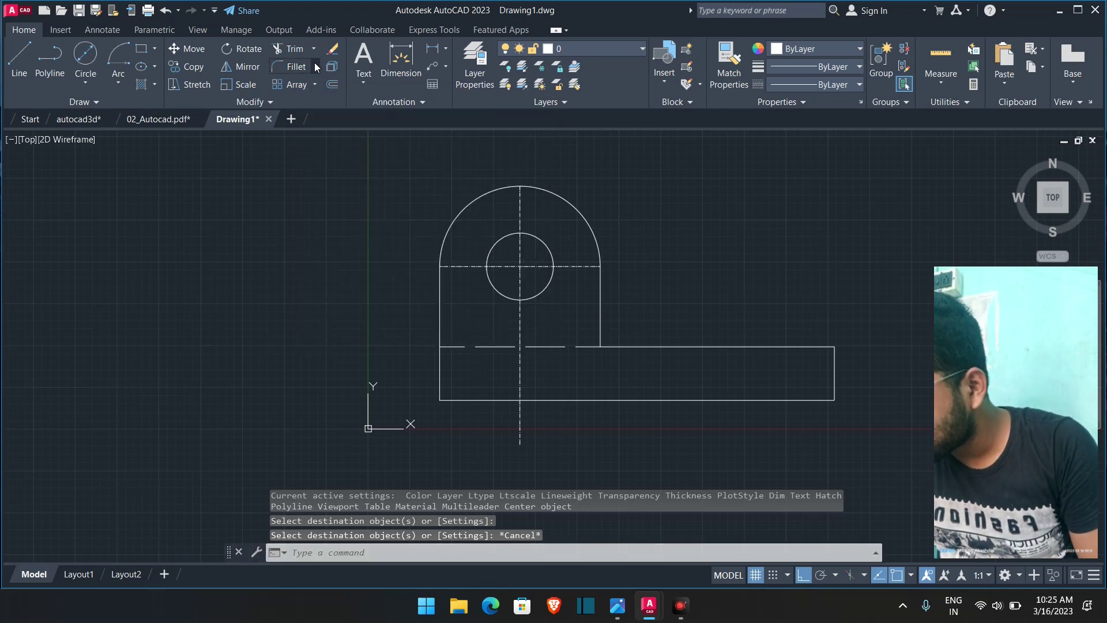
- Fillet the inner corner between the upright's vertical edge and the base's upper edge with the reference image's radius of 5
left_click(314, 66)
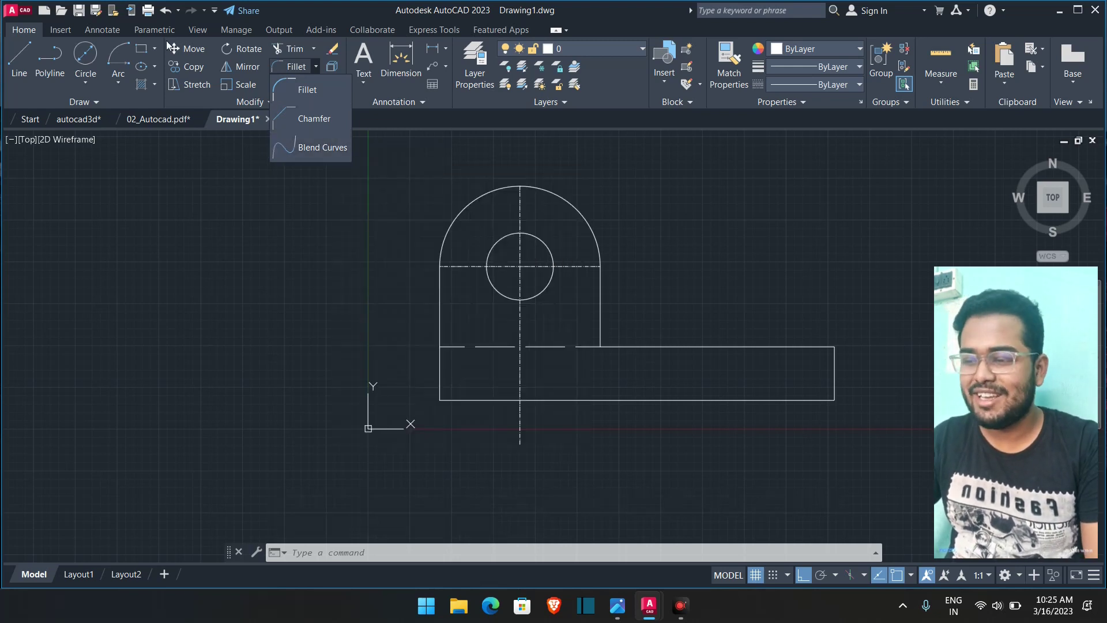
left_click(304, 88)
scroll(605, 340, "up", 6)
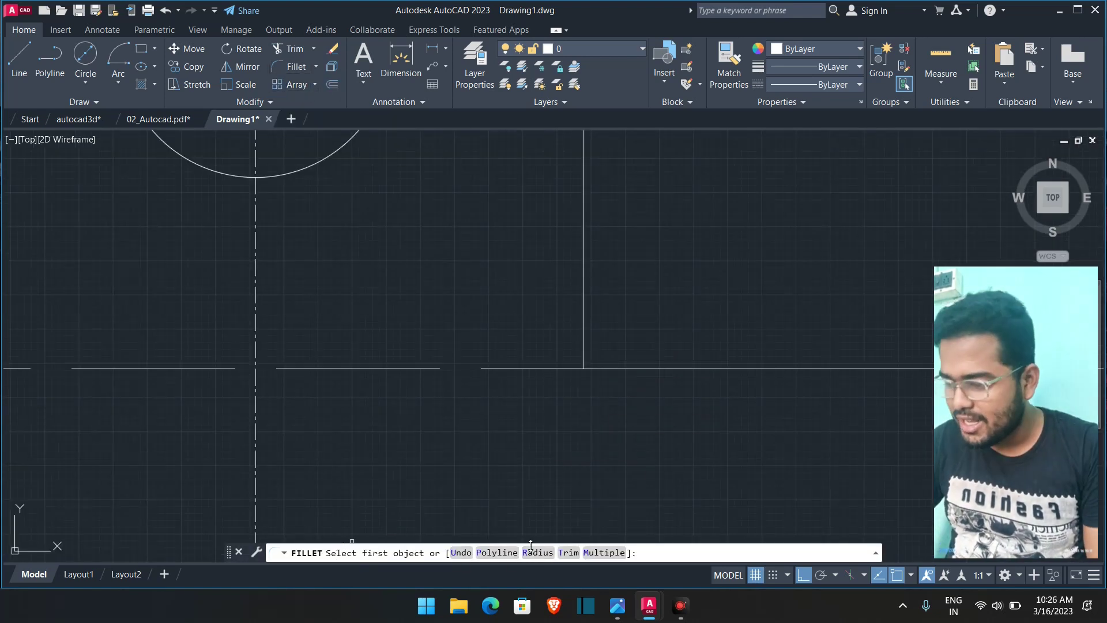
type("r")
key("Return")
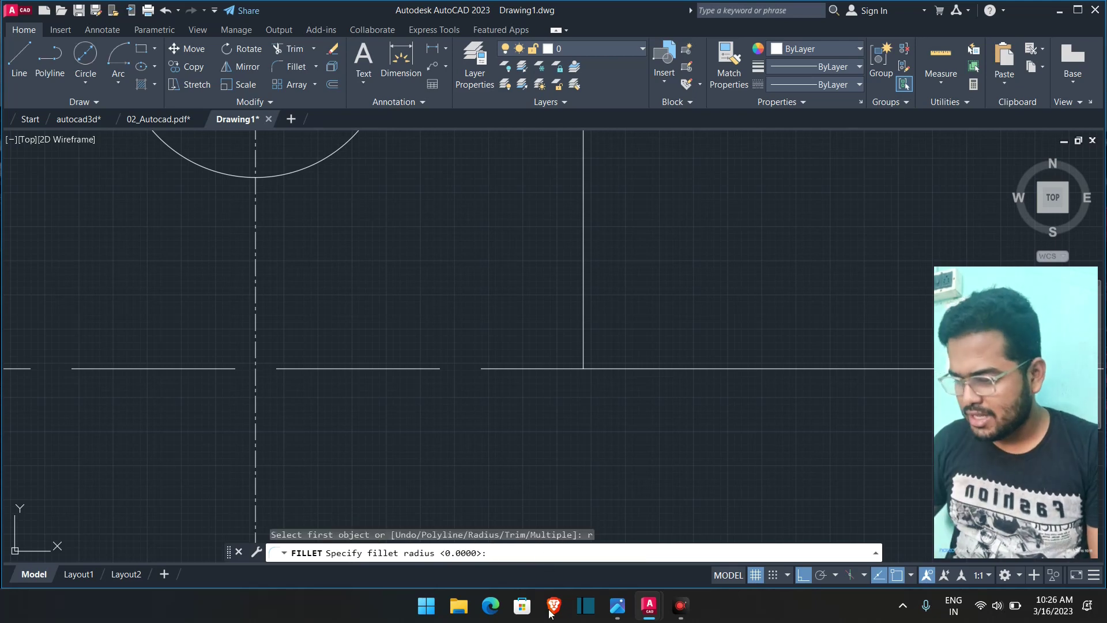
left_click(616, 605)
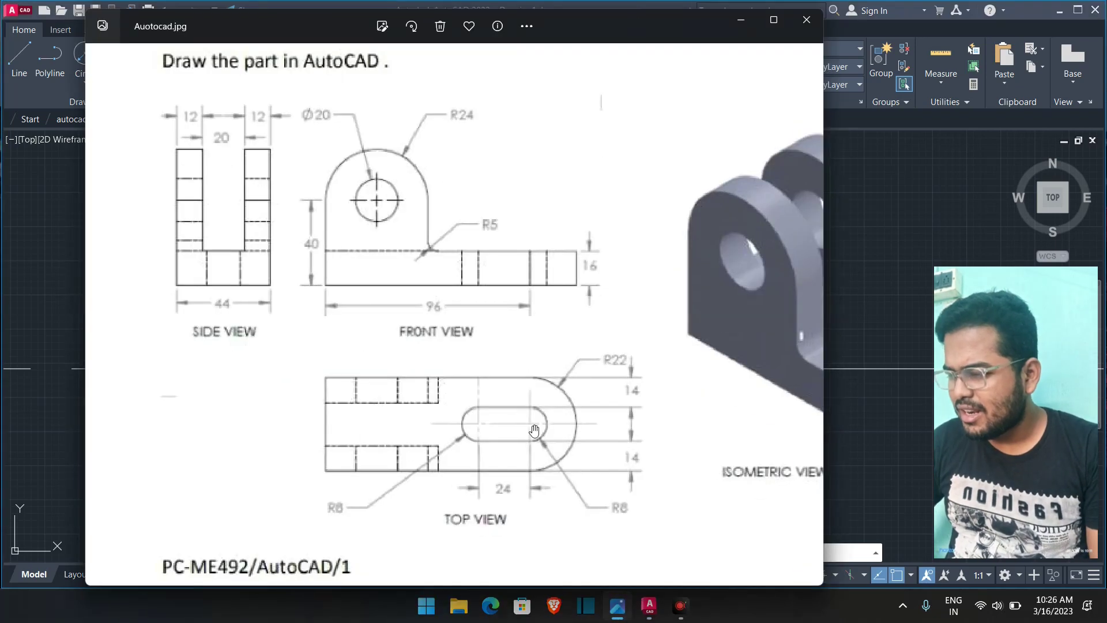
left_click(734, 24)
type("5")
key("Return")
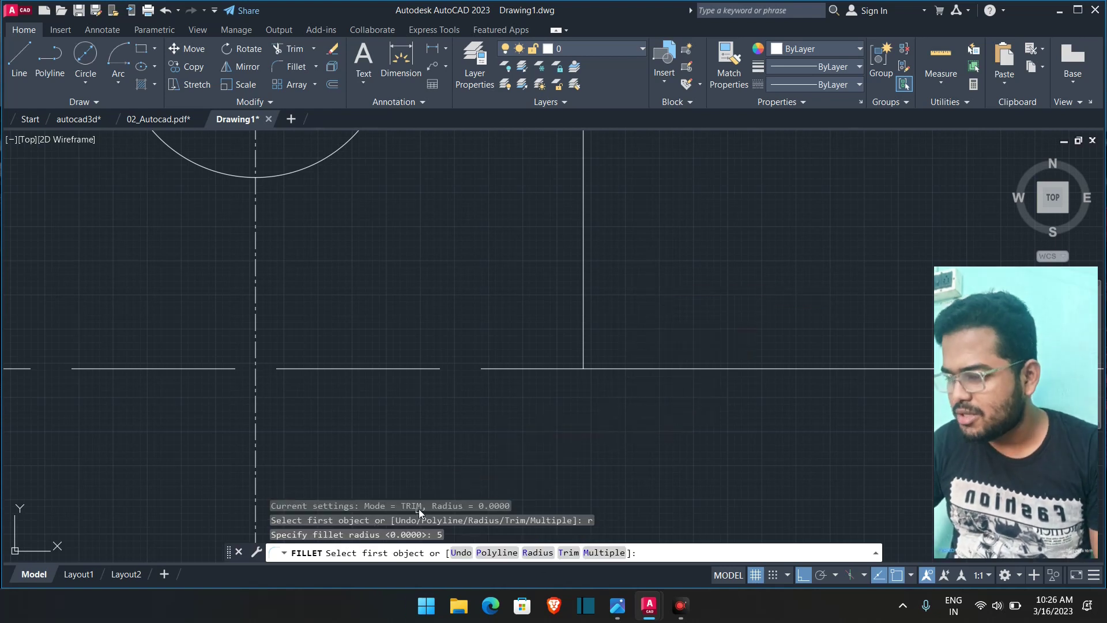
left_click(584, 323)
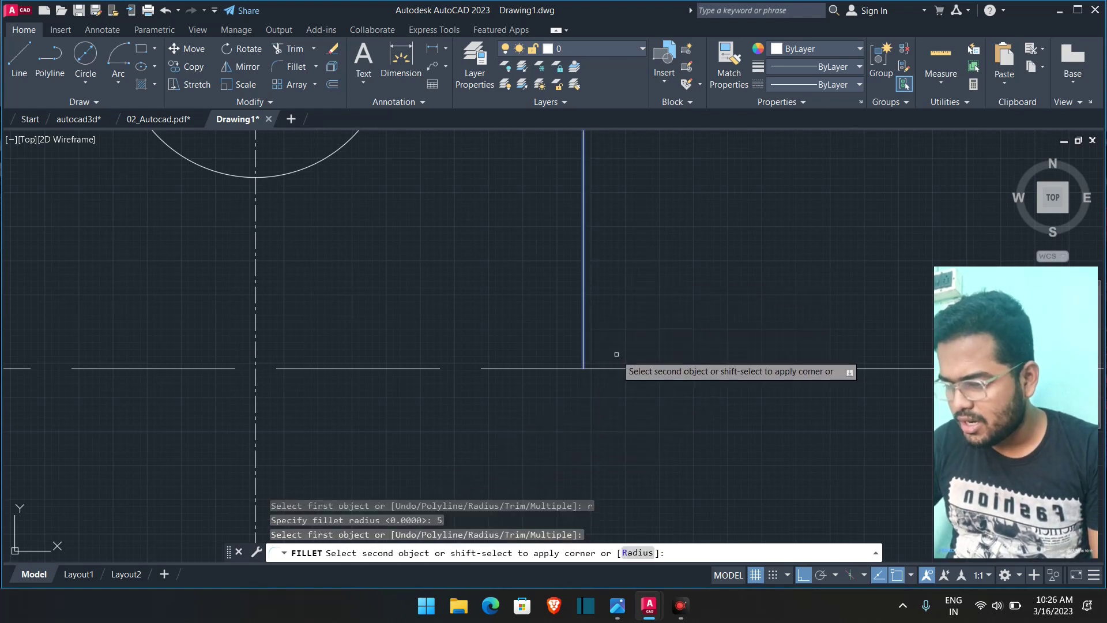
left_click(628, 367)
scroll(628, 367, "down", 5)
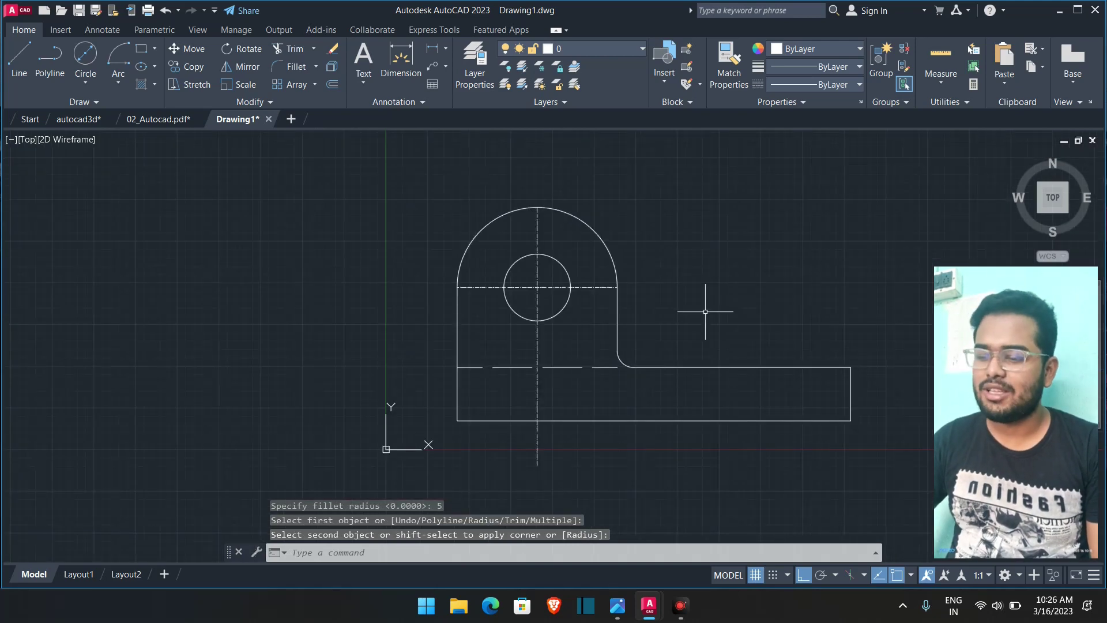
scroll(686, 277, "down", 2)
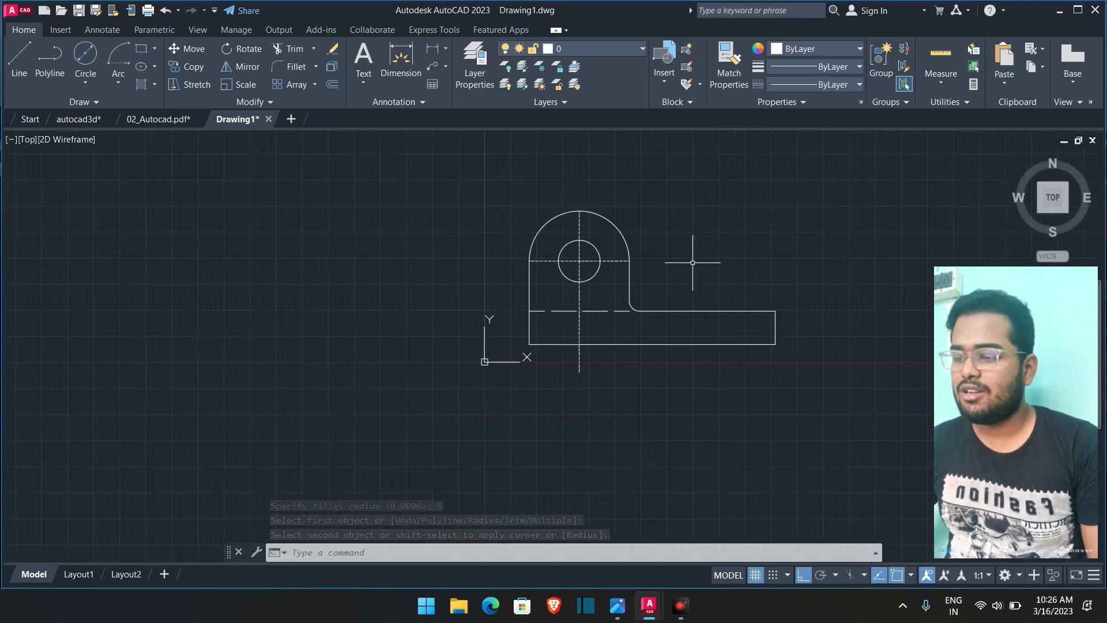
- Consult the reference image and draw a vertical projection line downward from the front view's lower-left corner
middle_click_drag(693, 262, 573, 205)
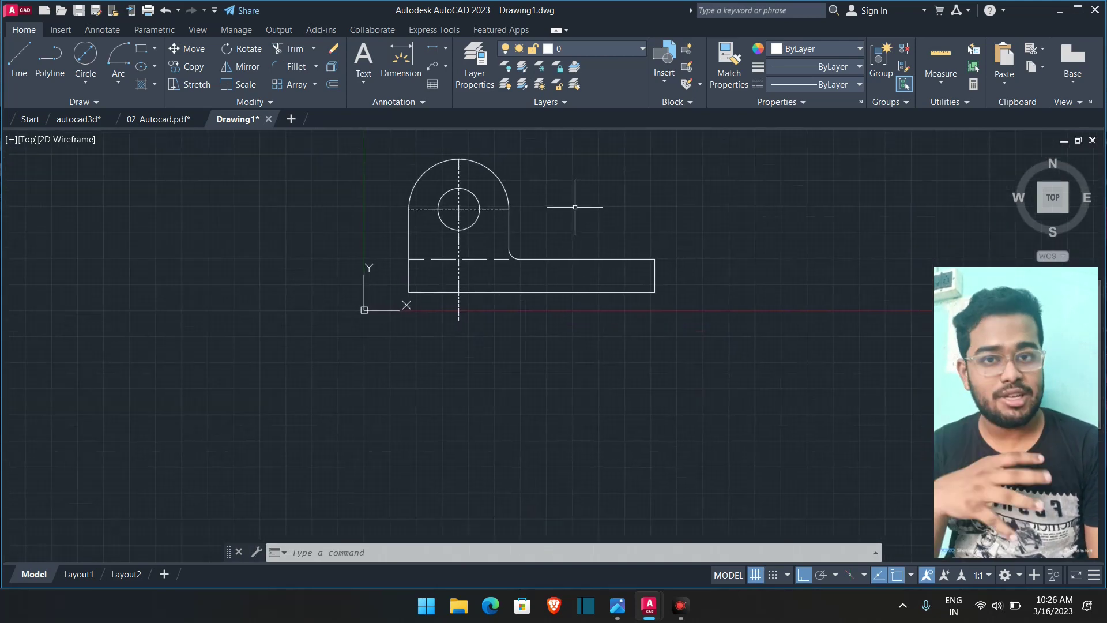
left_click(617, 604)
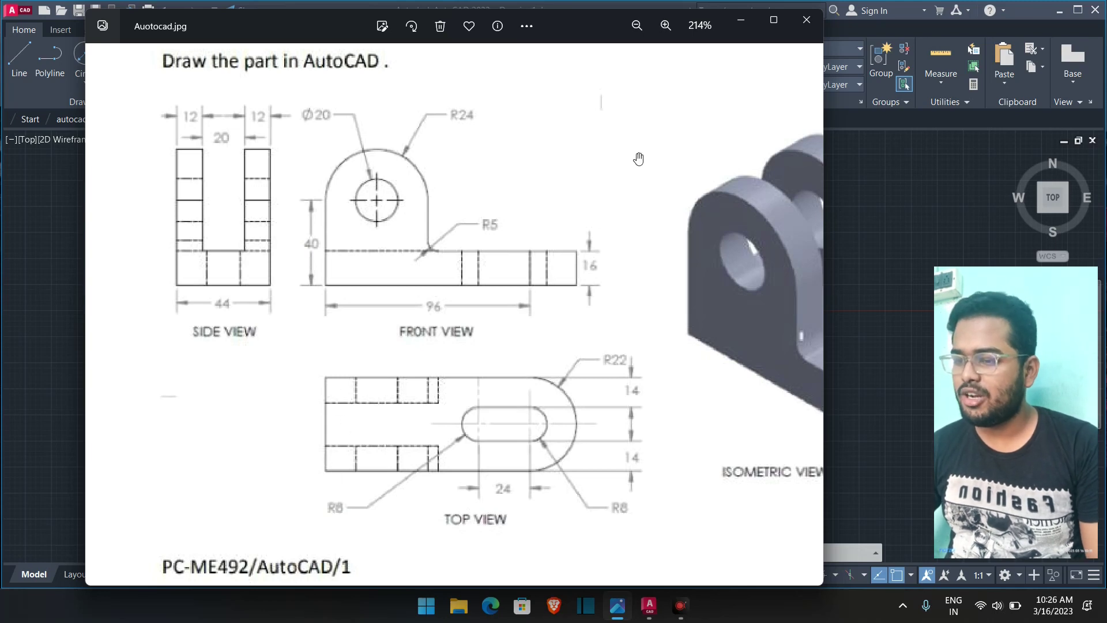
left_click(751, 22)
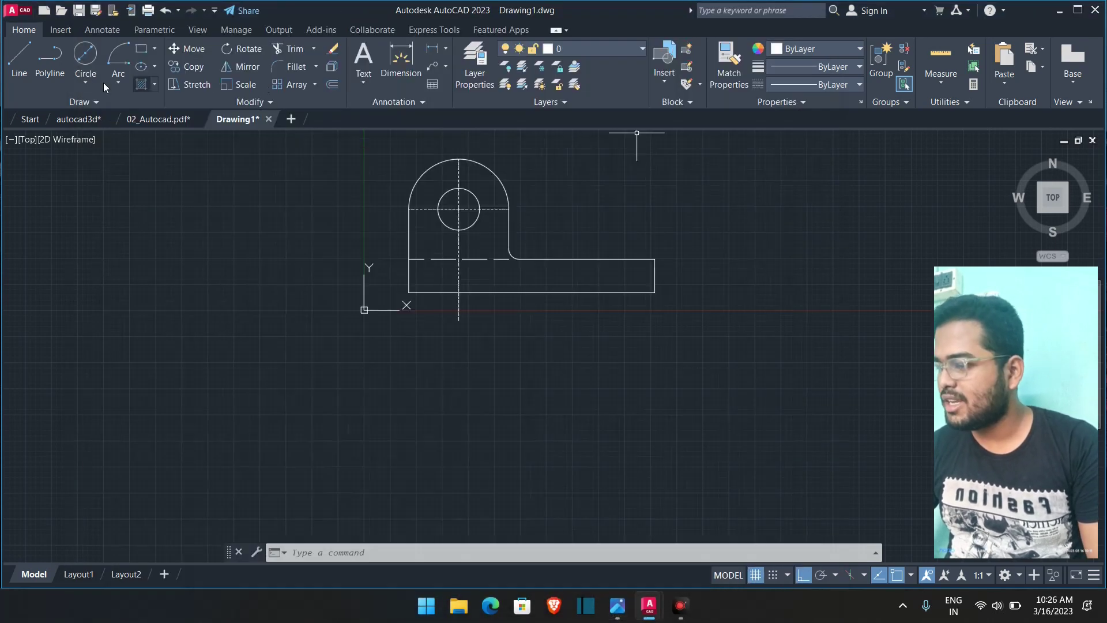
type("l")
key("Return")
left_click(408, 292)
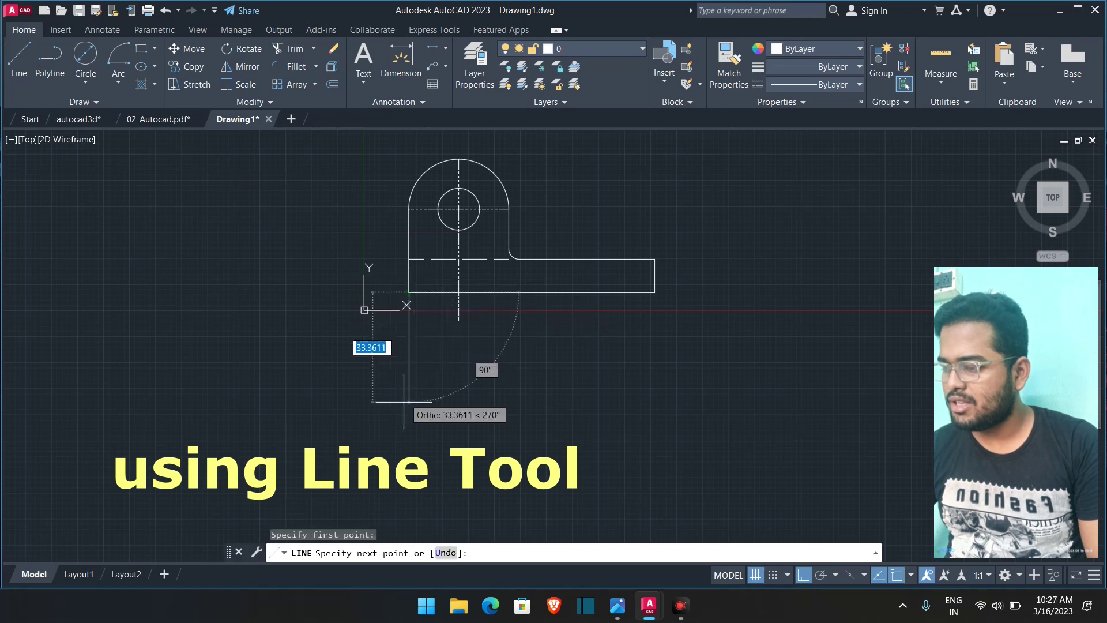
left_click(400, 460)
key("Escape")
- Draw a 96 by 44 rectangle for the top view, starting at the lower end of the vertical projection line
scroll(341, 387, "down", 2)
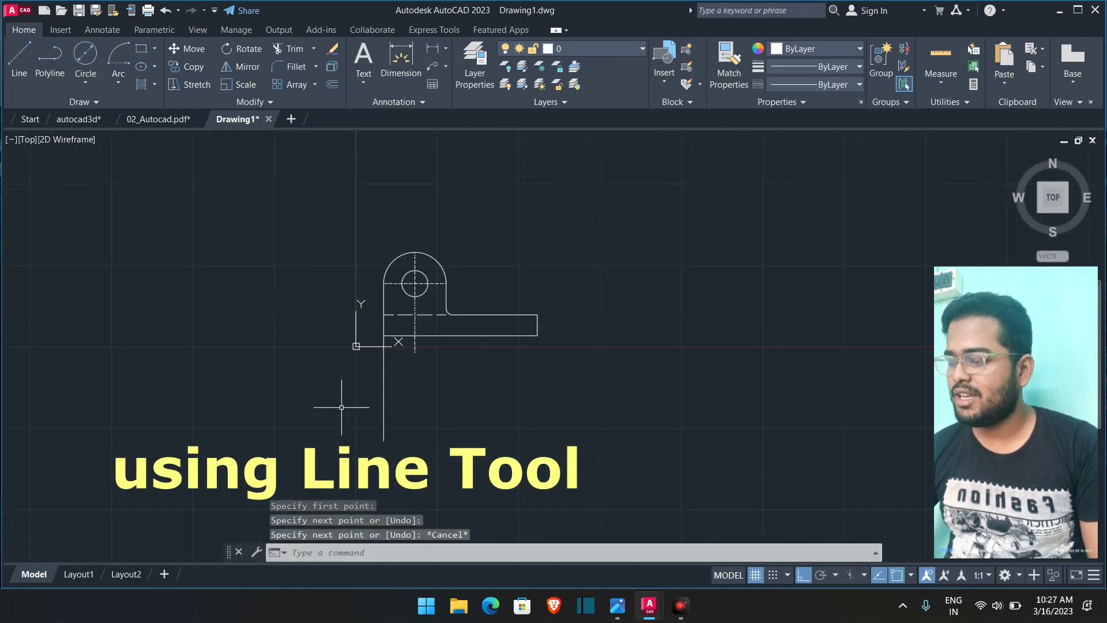
middle_click_drag(341, 385, 343, 297)
left_click(142, 48)
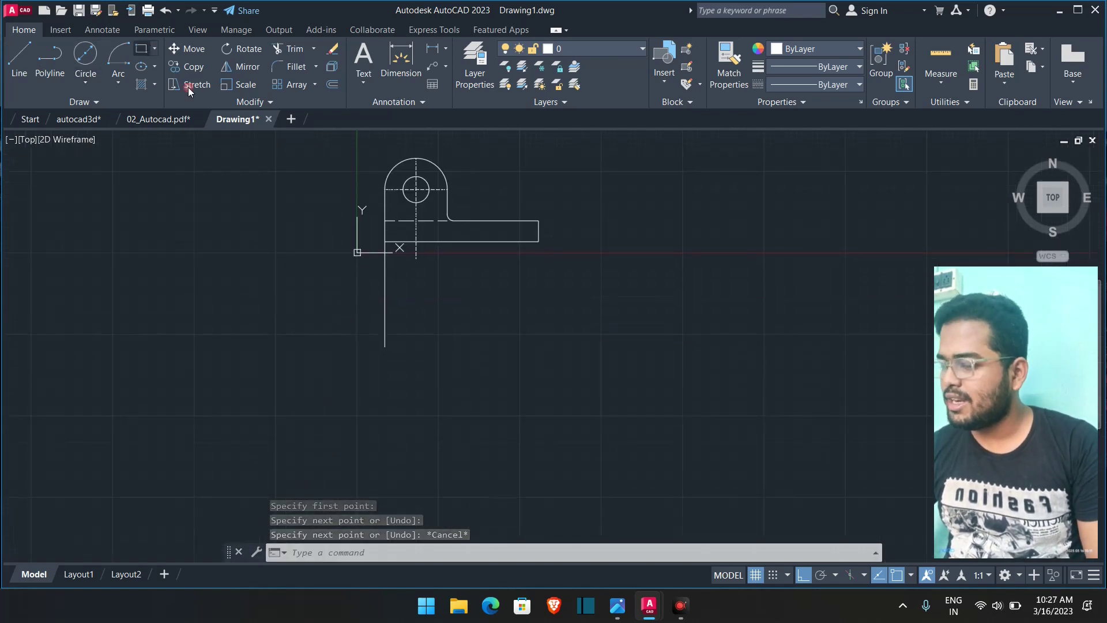
left_click(384, 346)
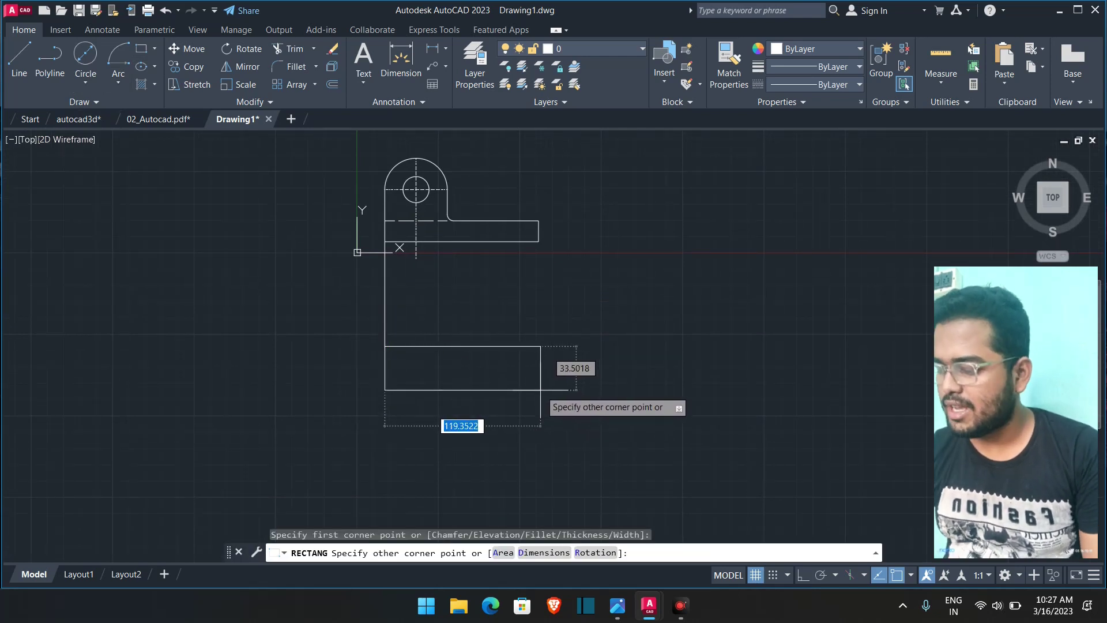
type("@")
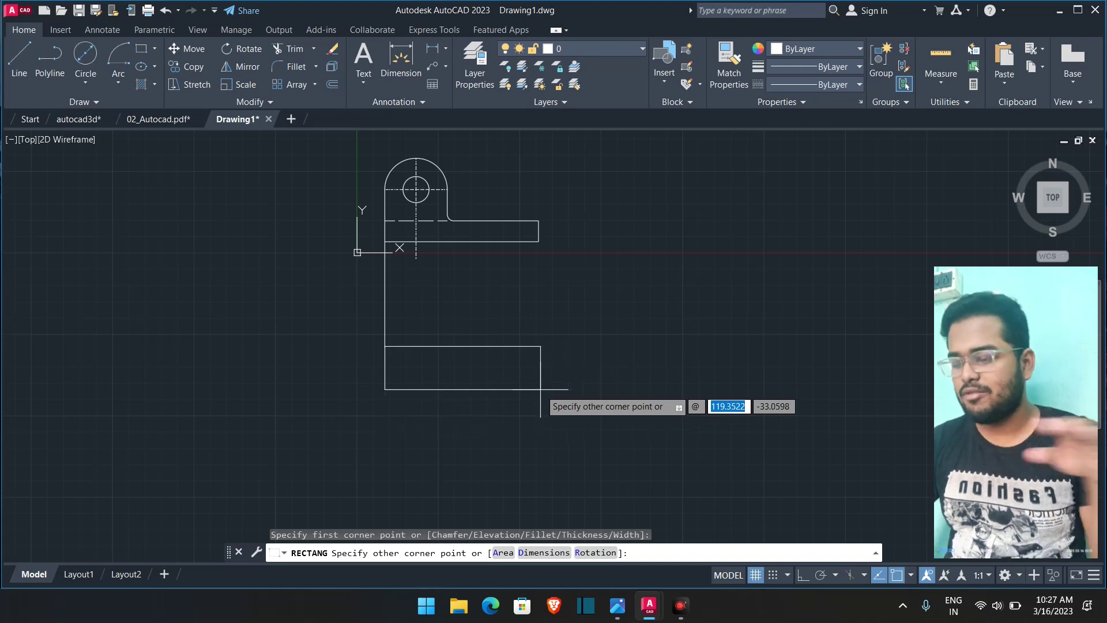
type("96")
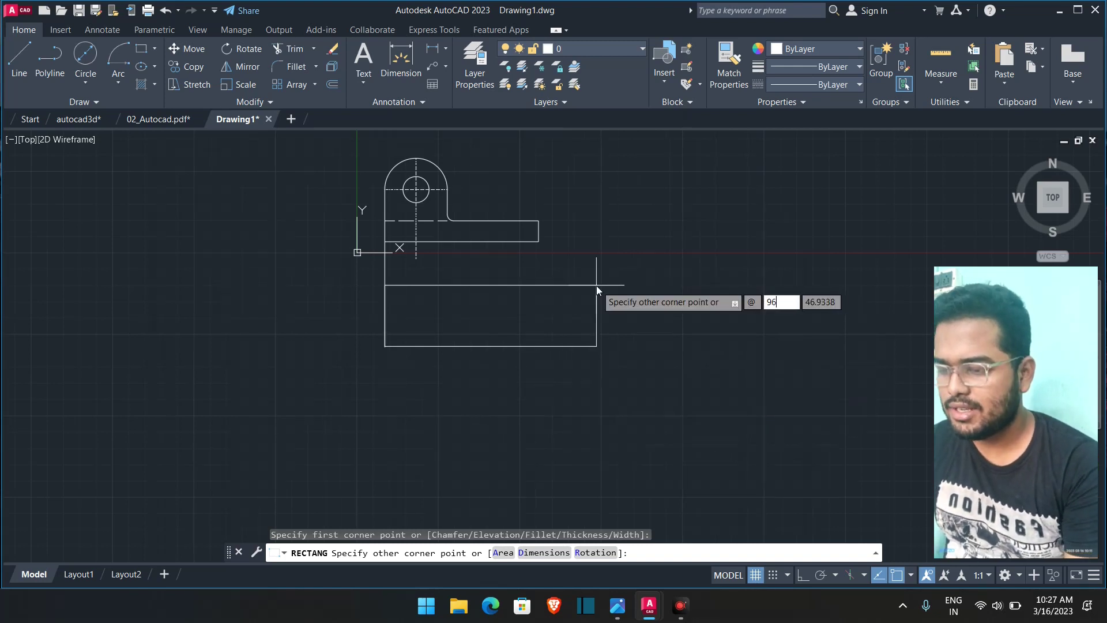
key("Tab")
type("44")
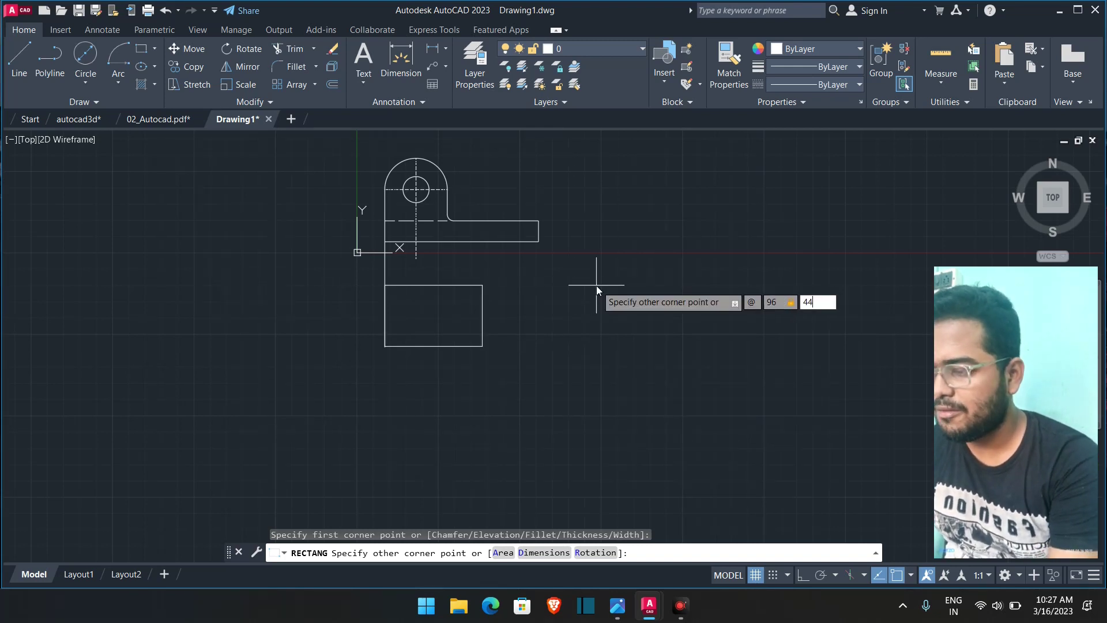
key("Return")
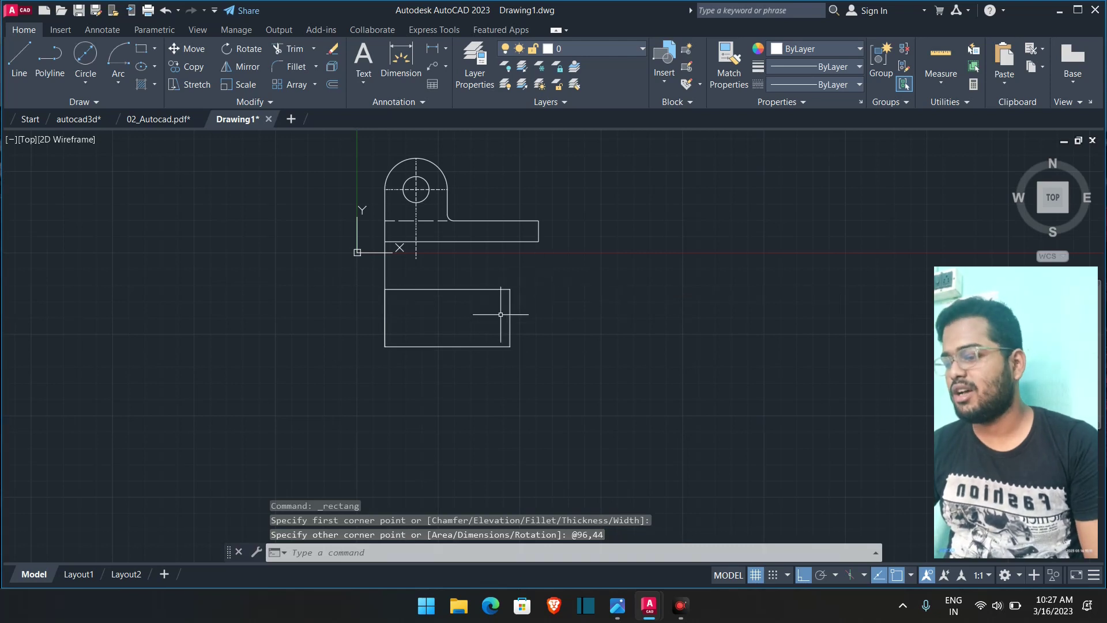
- Delete the vertical projection line between the front view and the top view rectangle
scroll(371, 353, "up", 4)
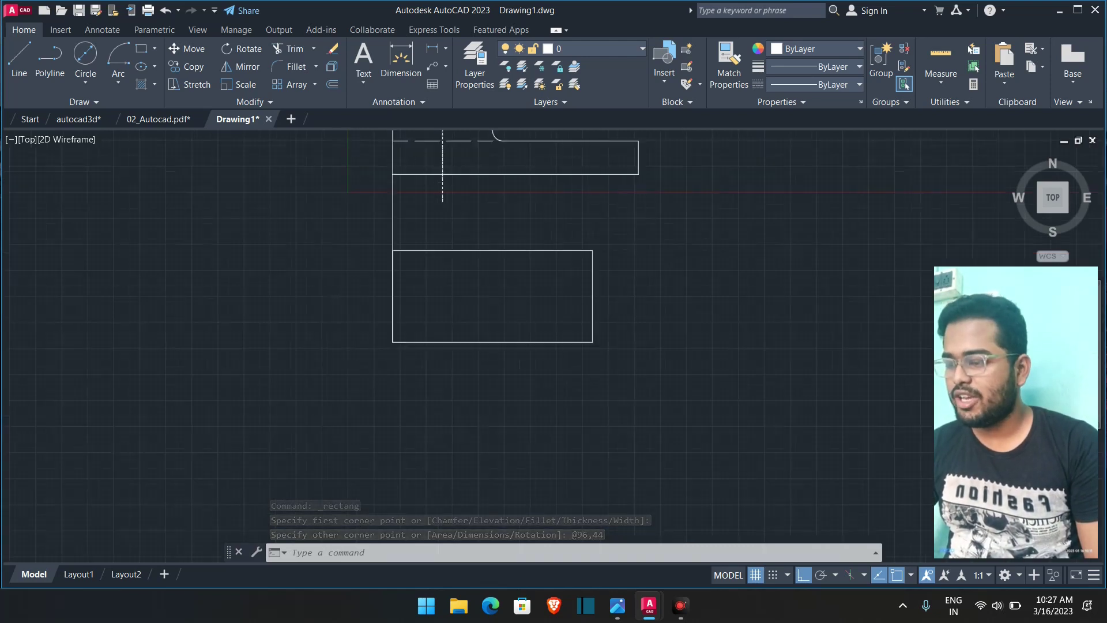
middle_click_drag(369, 353, 321, 414)
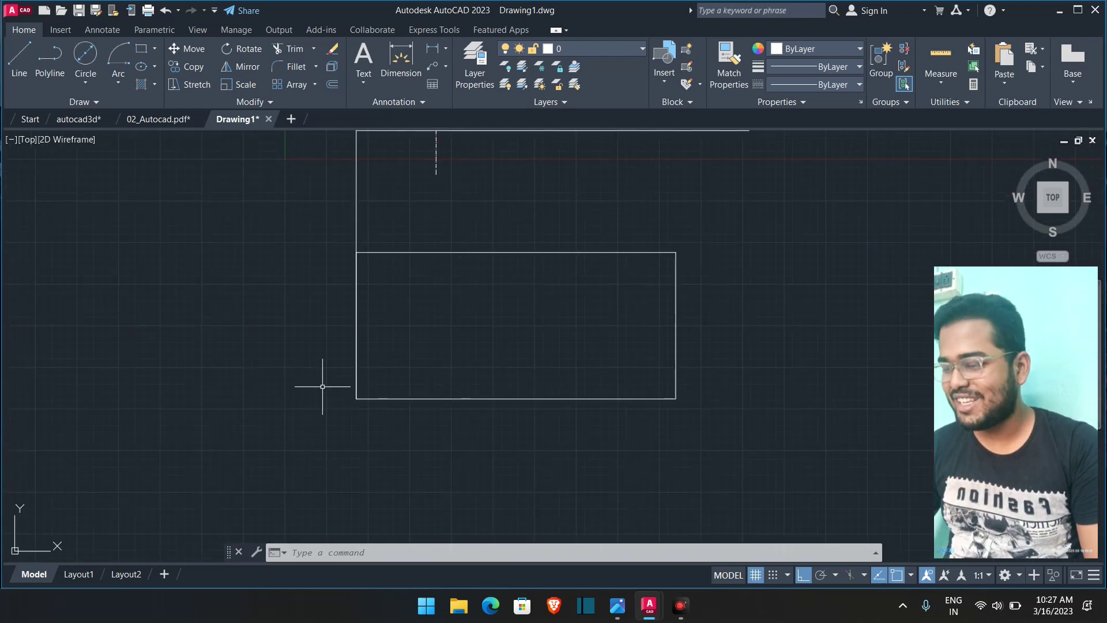
left_click(356, 212)
key("Delete")
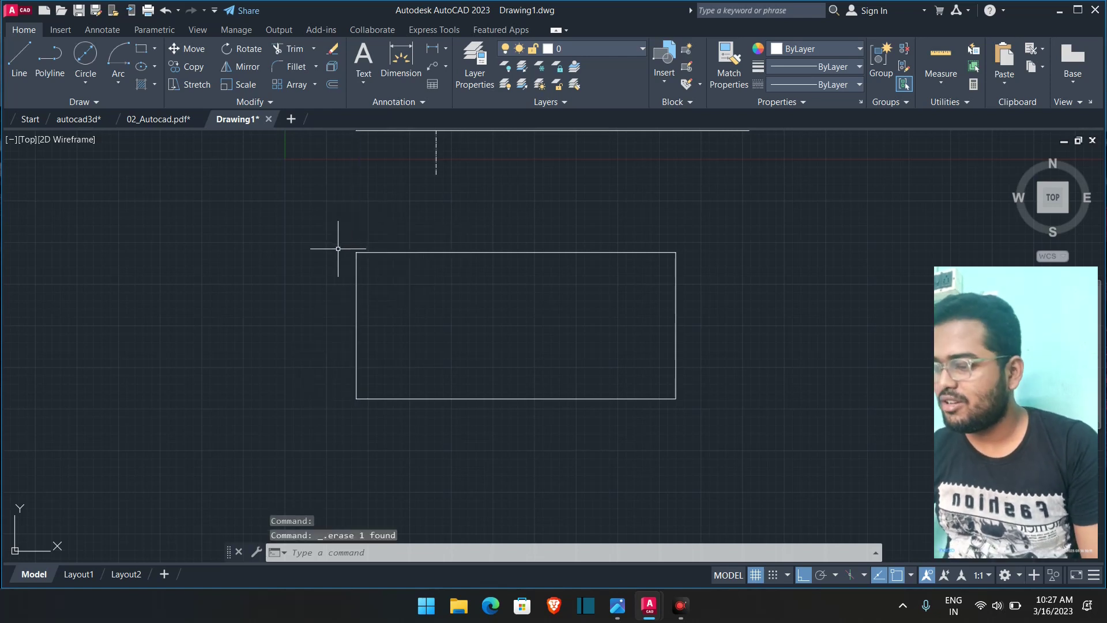
- Draw a start-center-end arc on the top view rectangle's right edge, from its lower corner to its upper corner, centred on the edge's midpoint
mouse_move(338, 240)
middle_mouse_down()
mouse_move(284, 395)
mouse_move(269, 328)
middle_mouse_up()
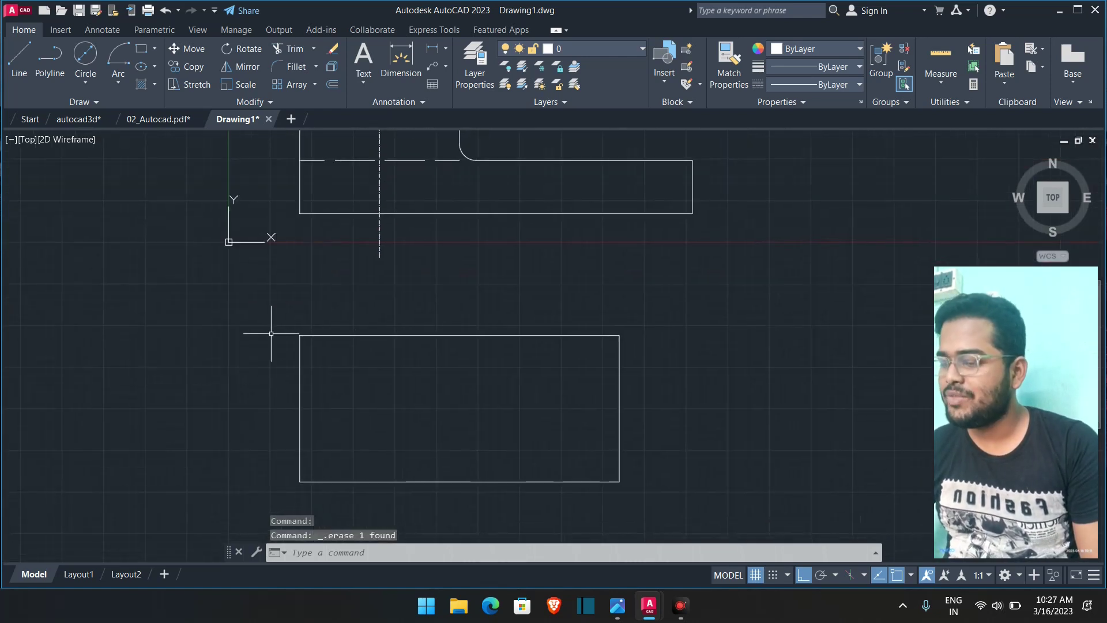
left_click(119, 57)
left_click(118, 83)
left_click(148, 139)
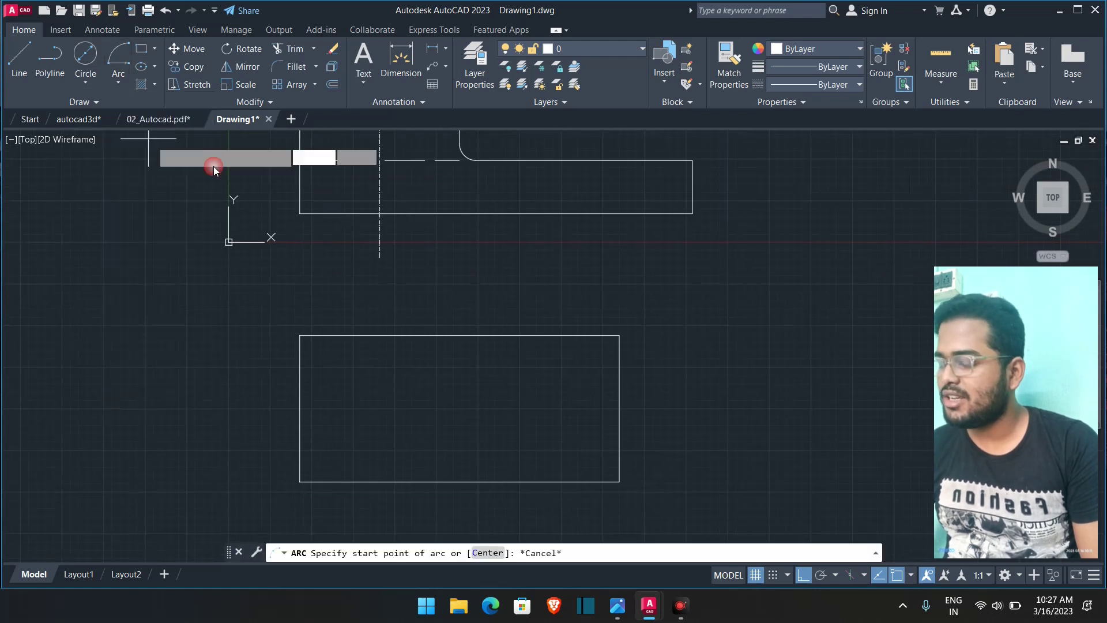
left_click(618, 481)
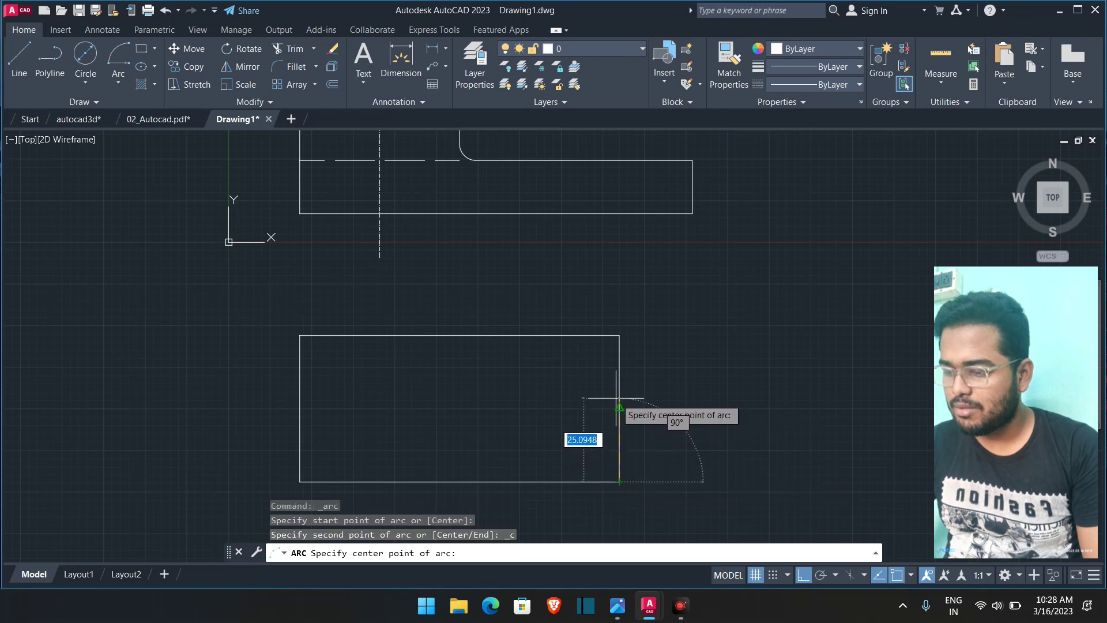
left_click(618, 408)
left_click(618, 334)
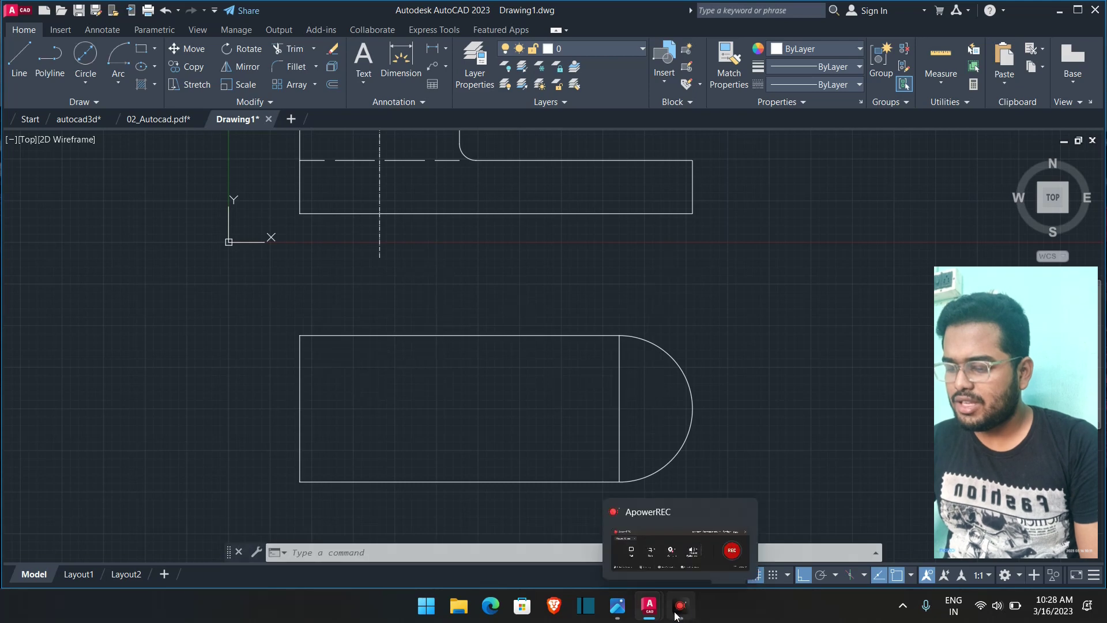
- Compare the drawn front and top views with the reference image and check the lines needed in the base from its right edge
left_click(618, 608)
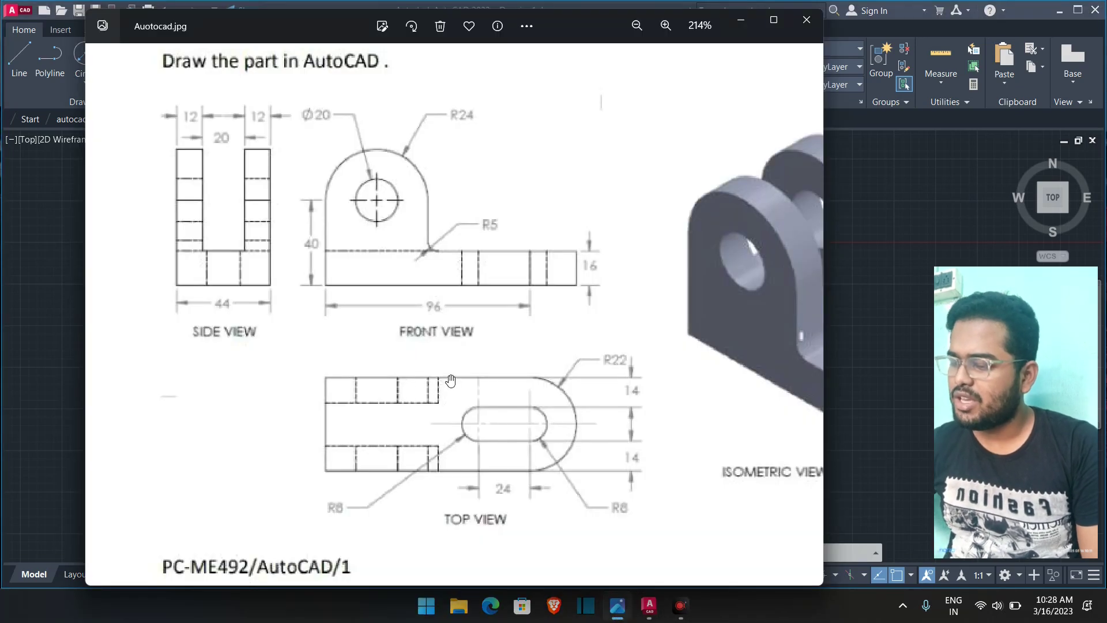
left_click(741, 20)
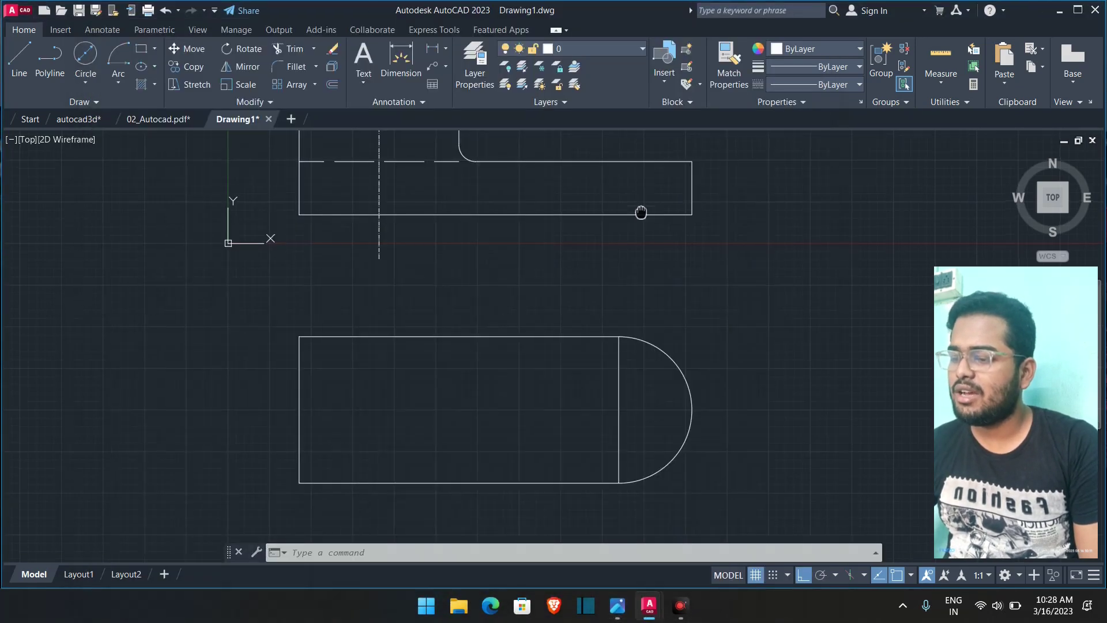
scroll(640, 213, "up", 2)
scroll(591, 257, "down", 2)
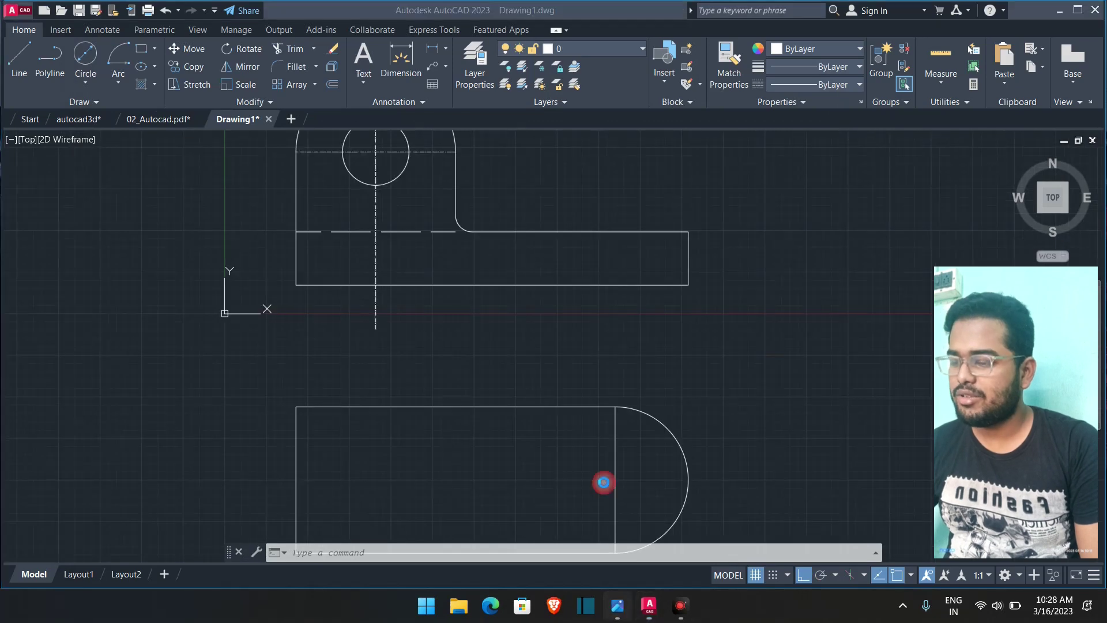
left_click(617, 606)
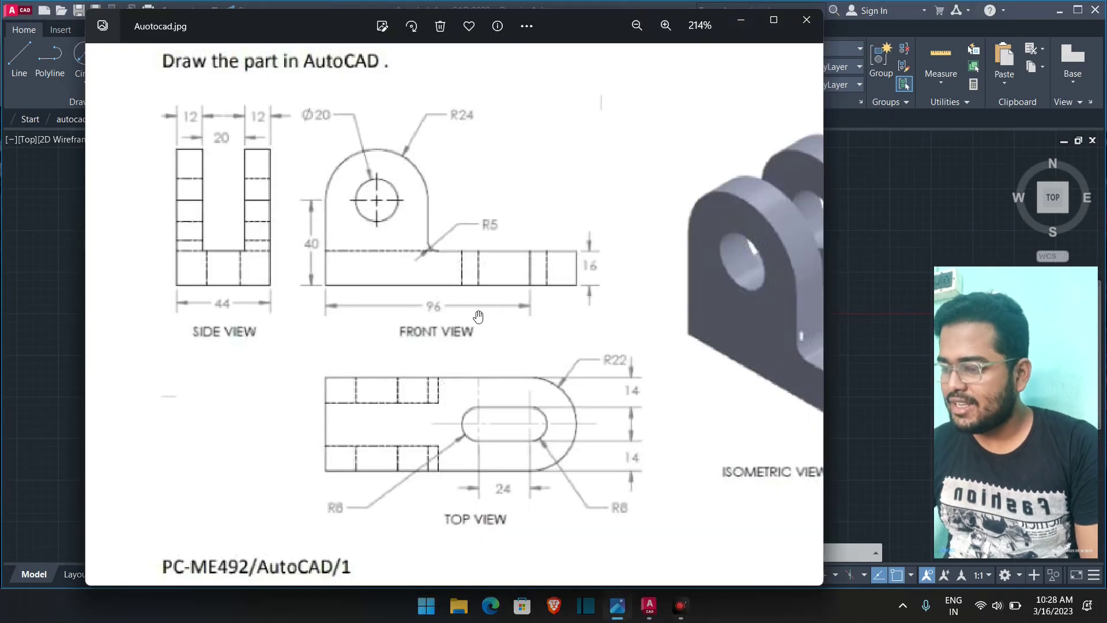
left_click(742, 26)
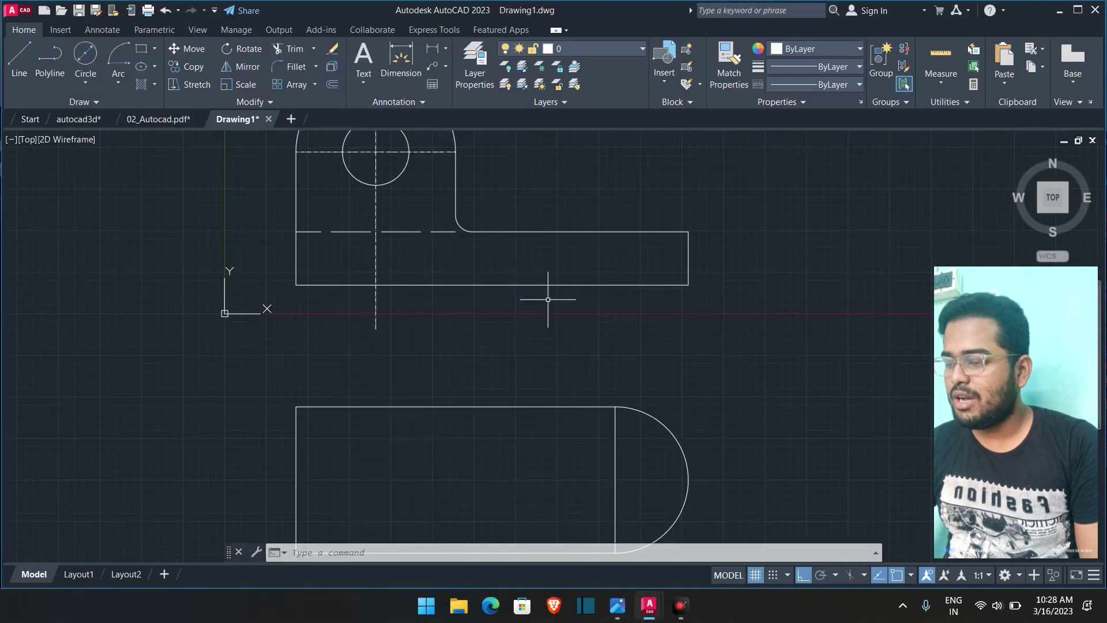
middle_click_drag(588, 187, 621, 243)
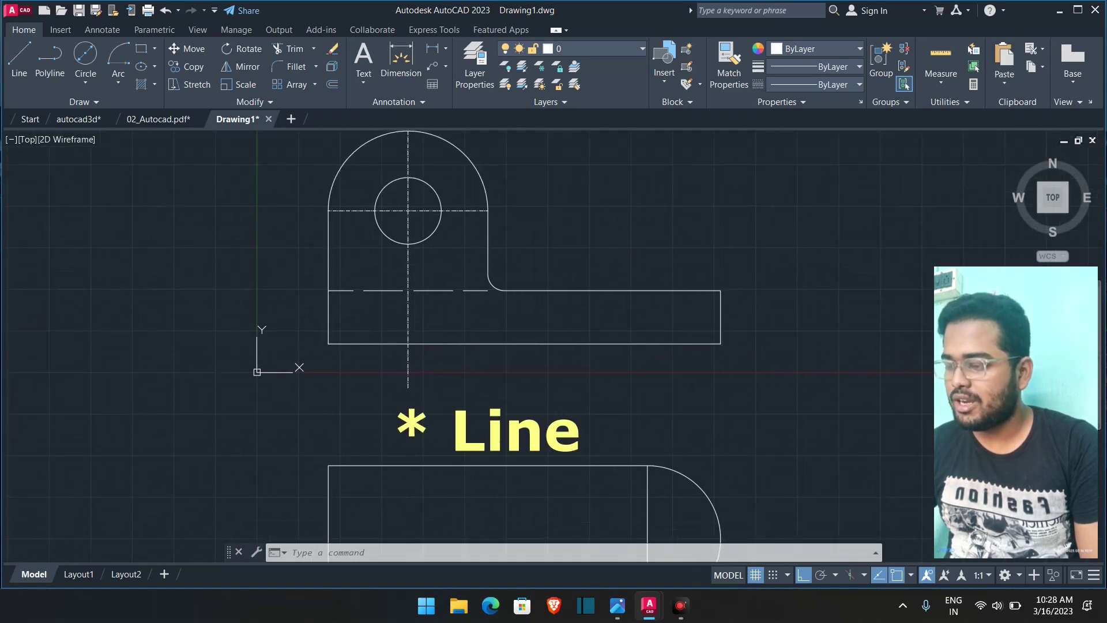
left_click(323, 313)
key("Escape")
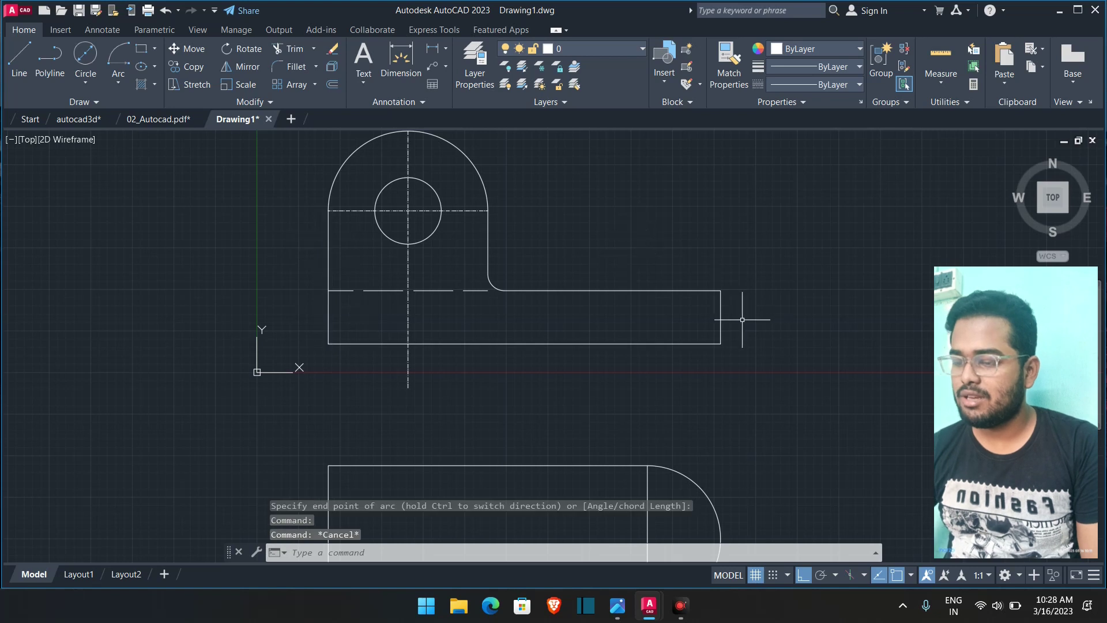
left_click(720, 326)
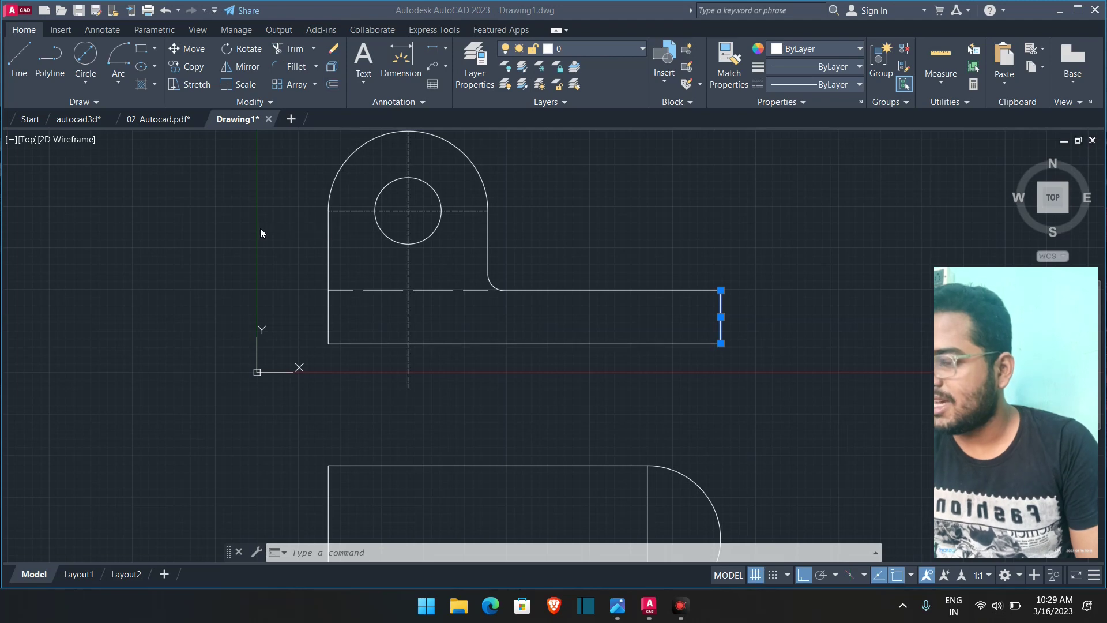
key("Escape")
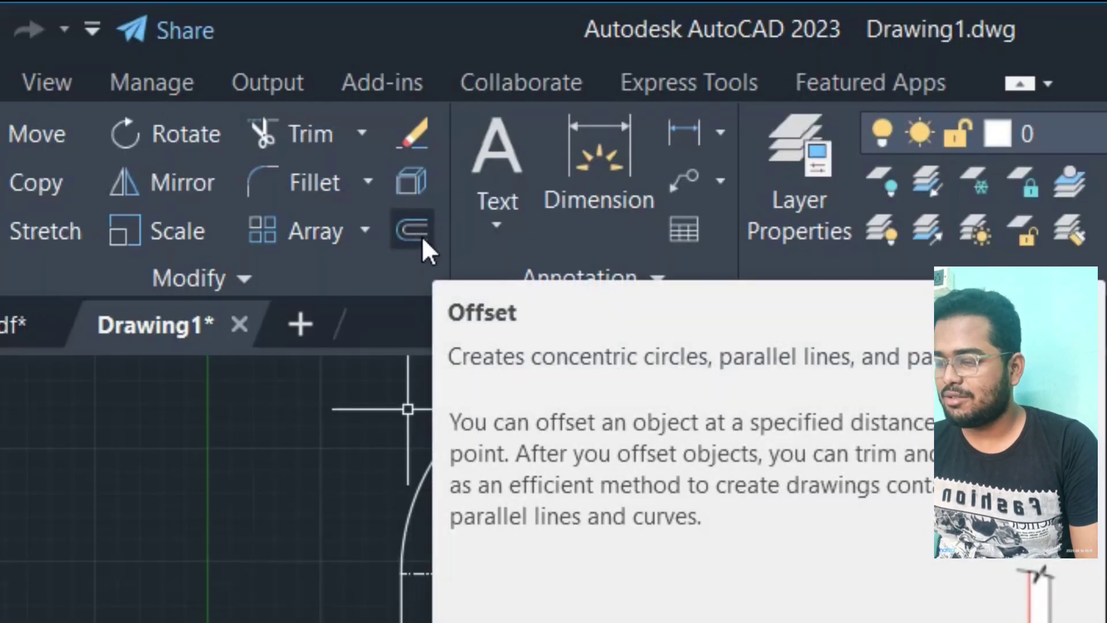
- Offset the right vertical edge of the front view's base 22 inward
left_click(420, 236)
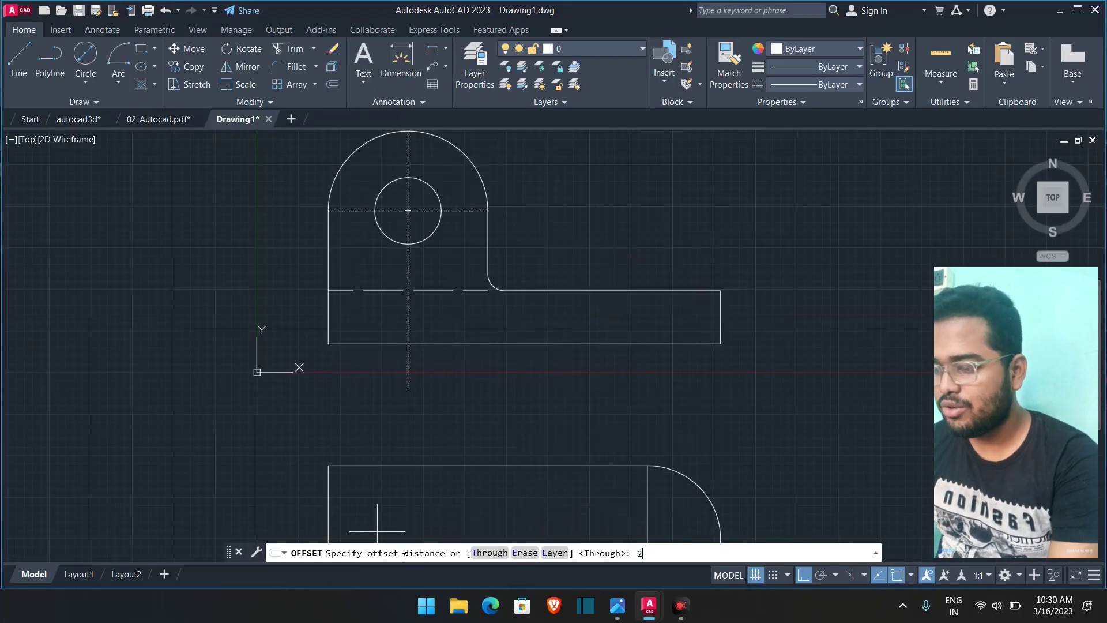
type("22")
key("Return")
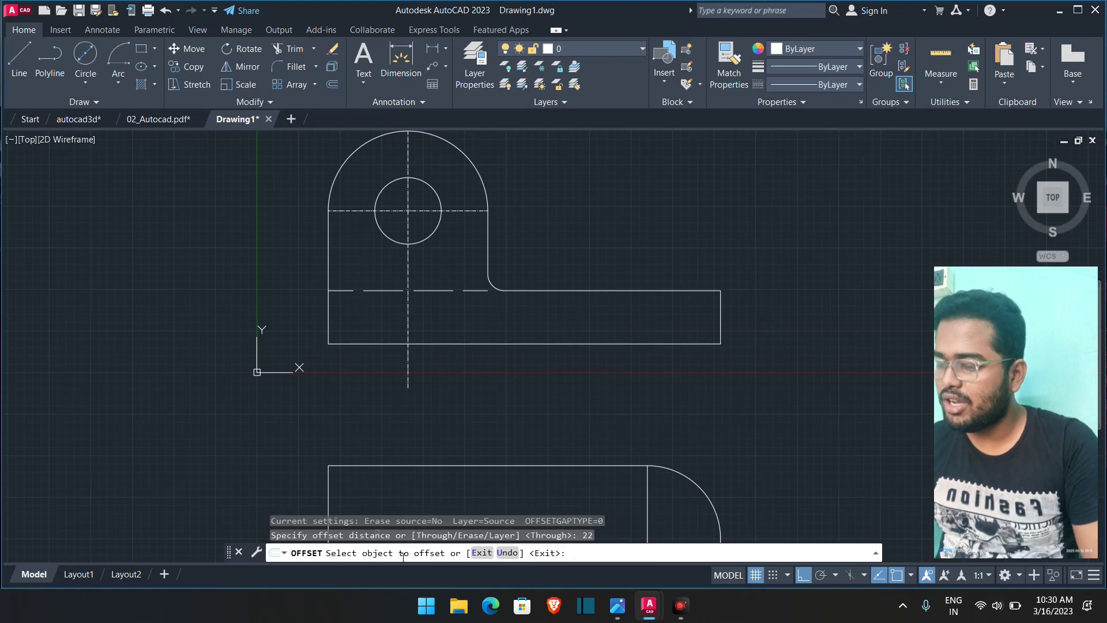
left_click(720, 316)
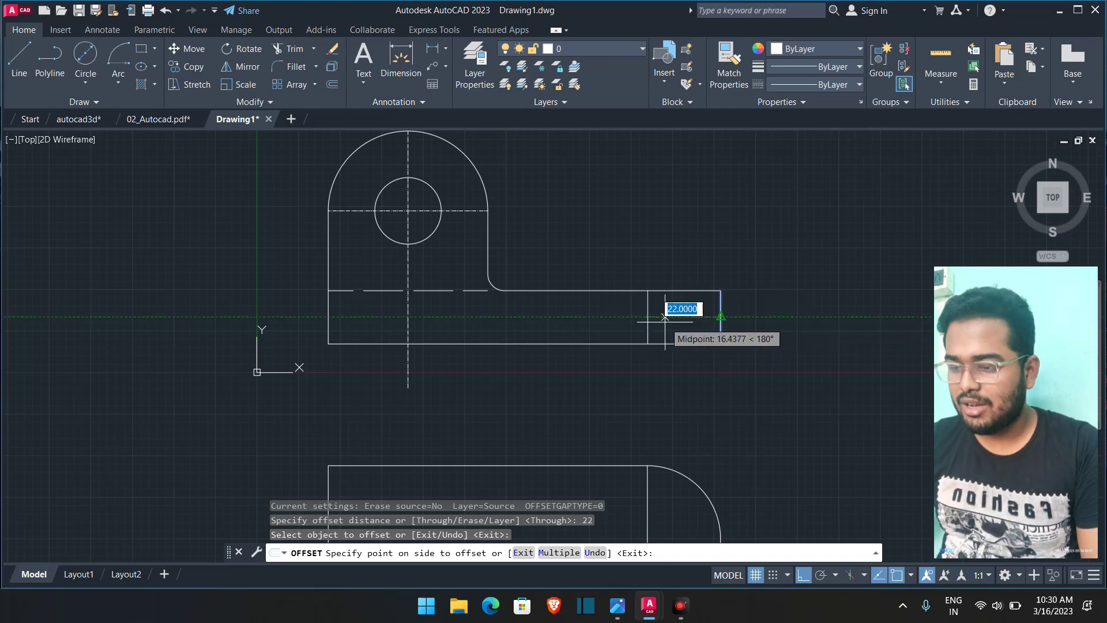
left_click(683, 318)
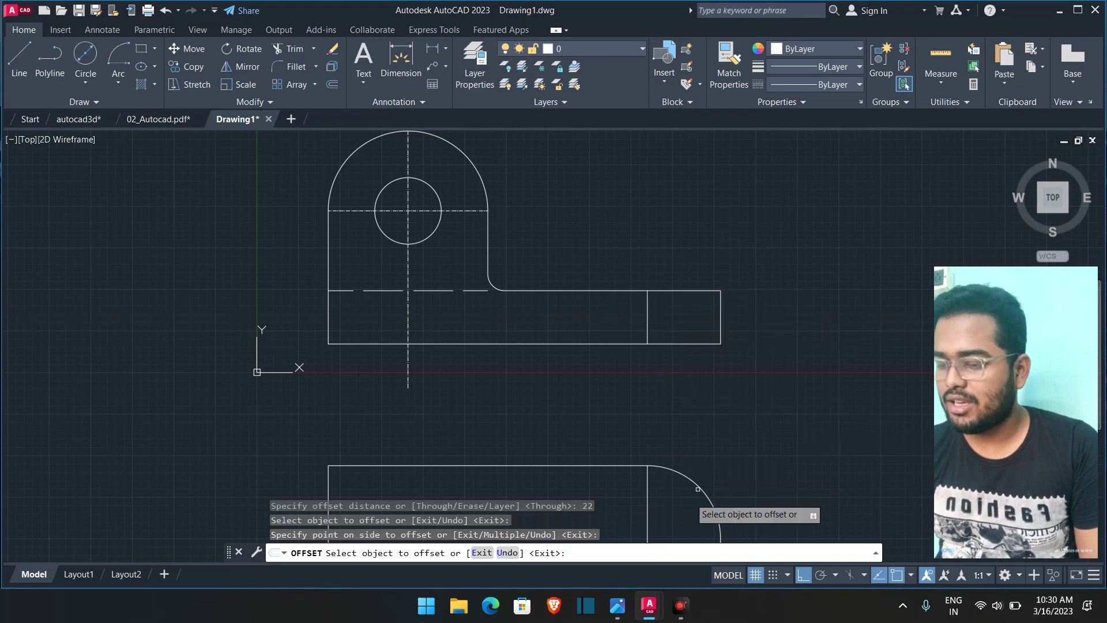
key("Escape")
- Check the slot spacing in the reference image and offset the inner vertical line in the base 24 toward the upright
left_click(617, 605)
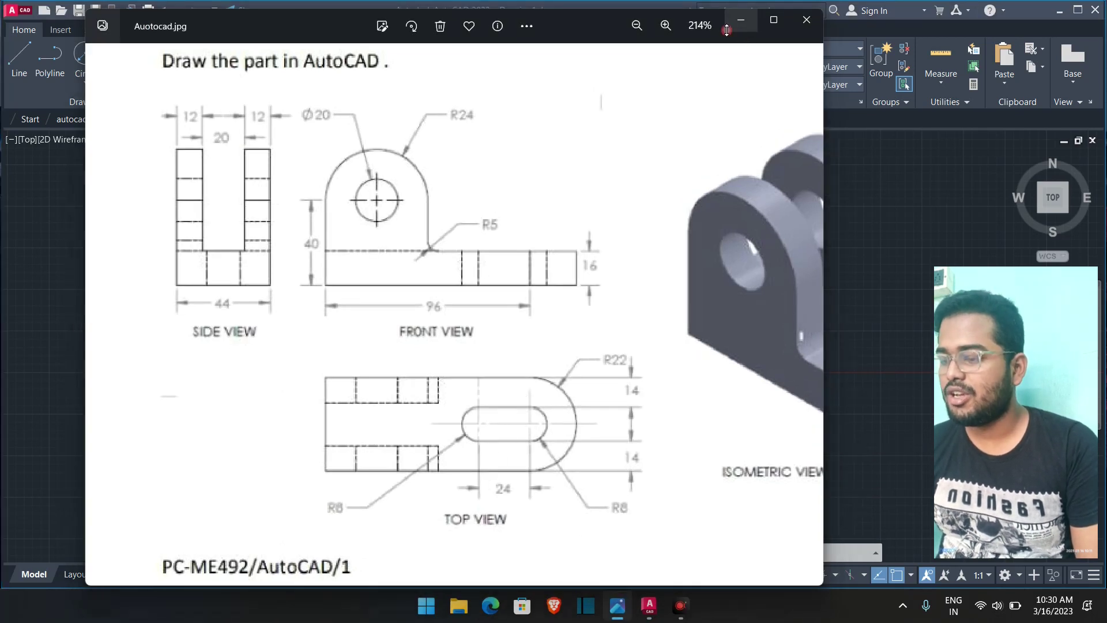
left_click(741, 20)
left_click(332, 85)
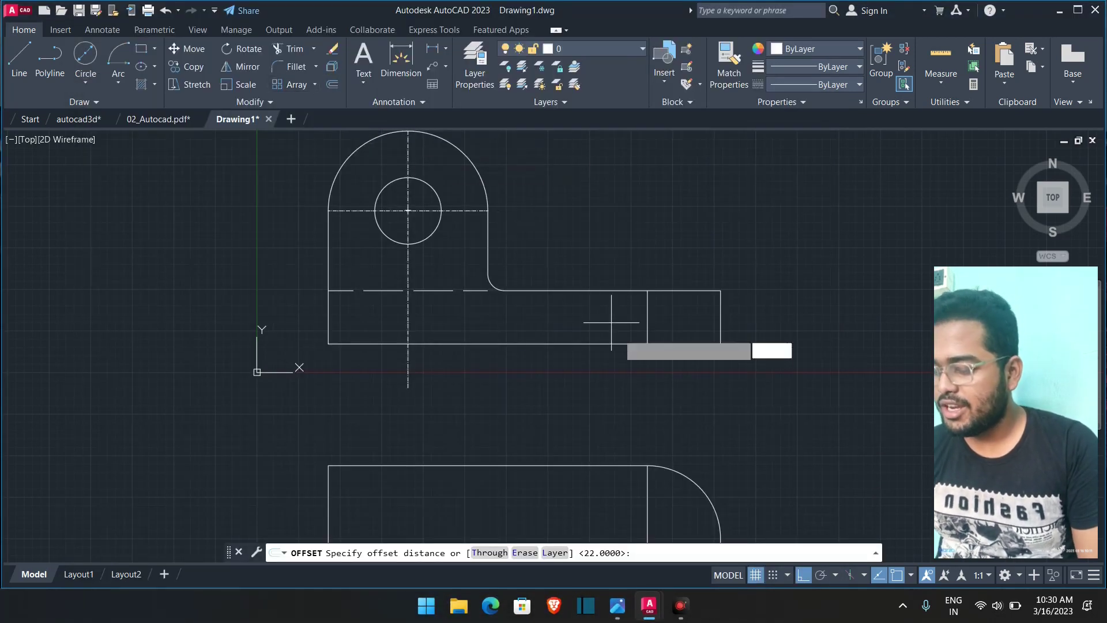
type("24")
key("Return")
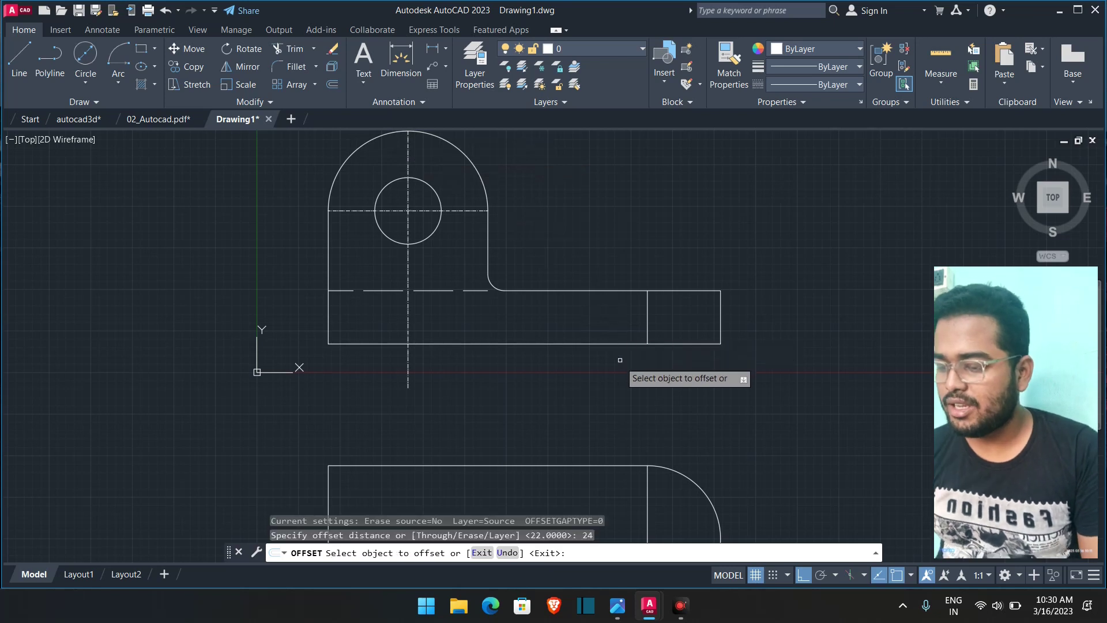
left_click(647, 320)
left_click(593, 320)
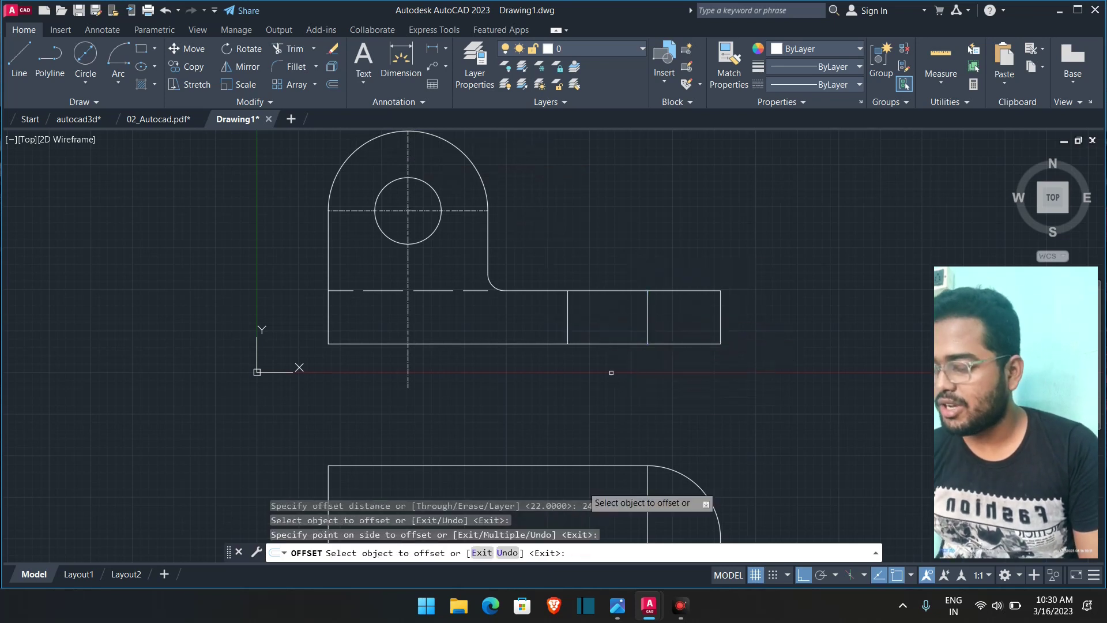
- Check the slot radius in the reference image and offset both inner vertical base lines 8 outward, away from each other
left_click(617, 605)
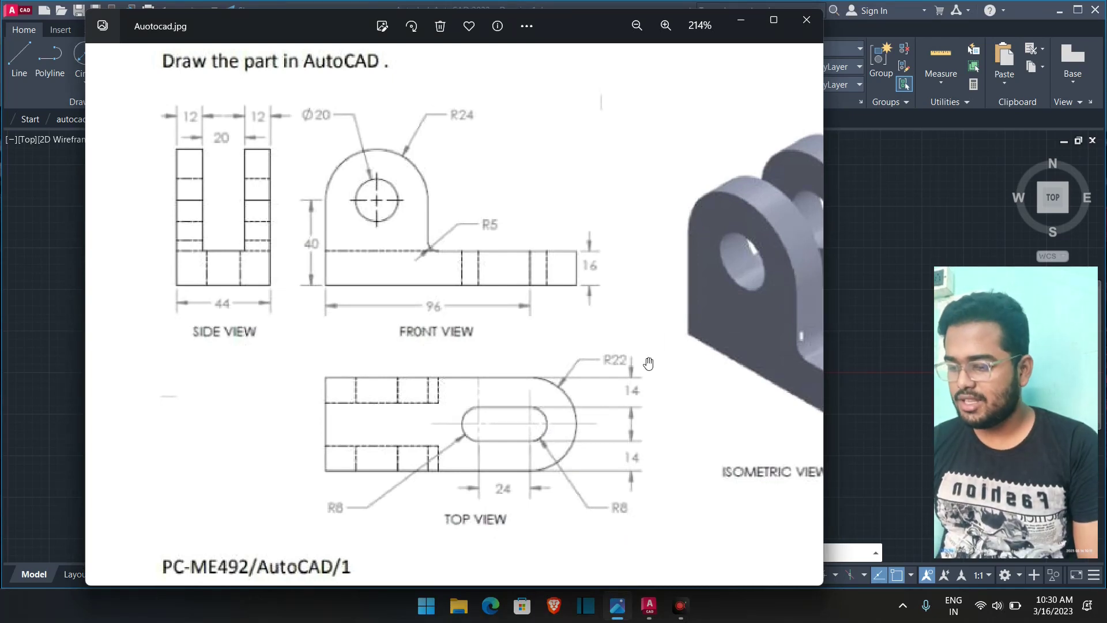
scroll(673, 279, "up", 3)
scroll(674, 279, "down", 3)
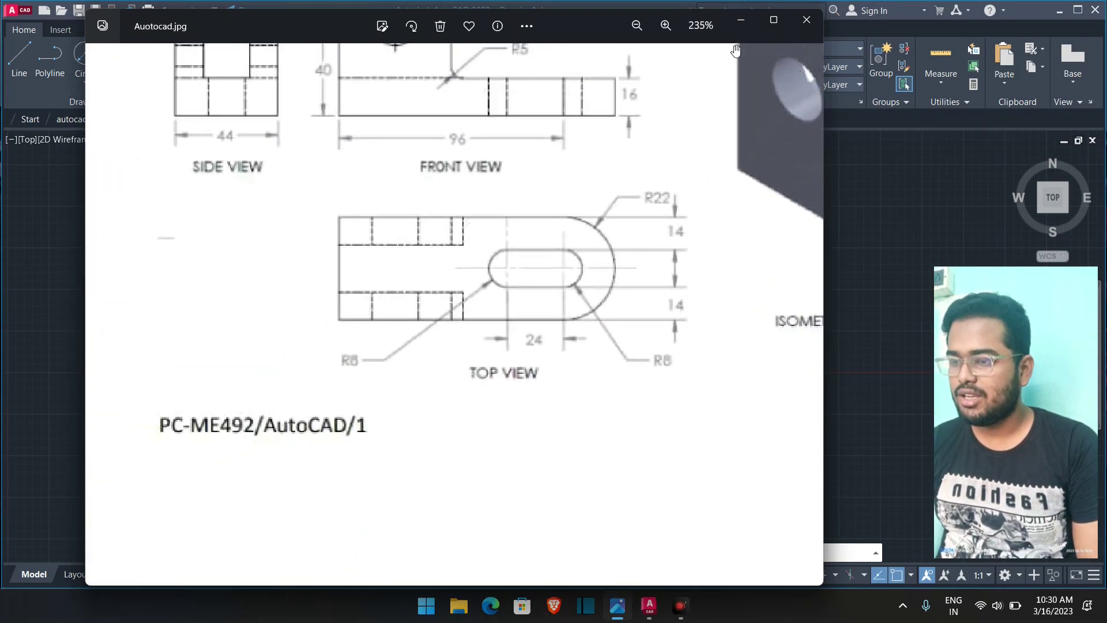
key("alt+Tab")
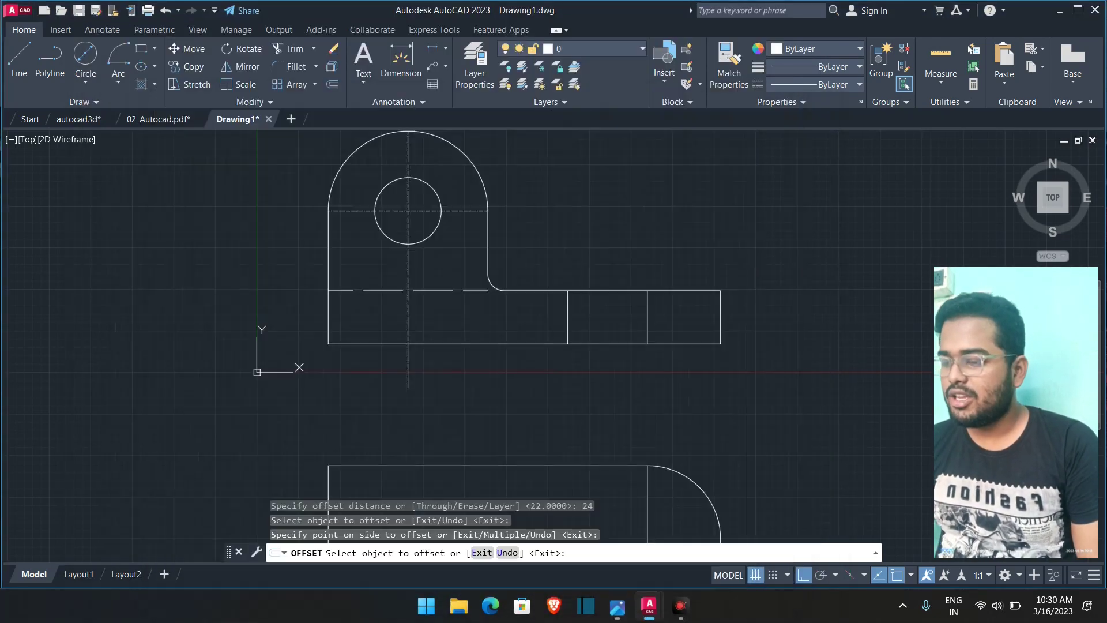
left_click(332, 85)
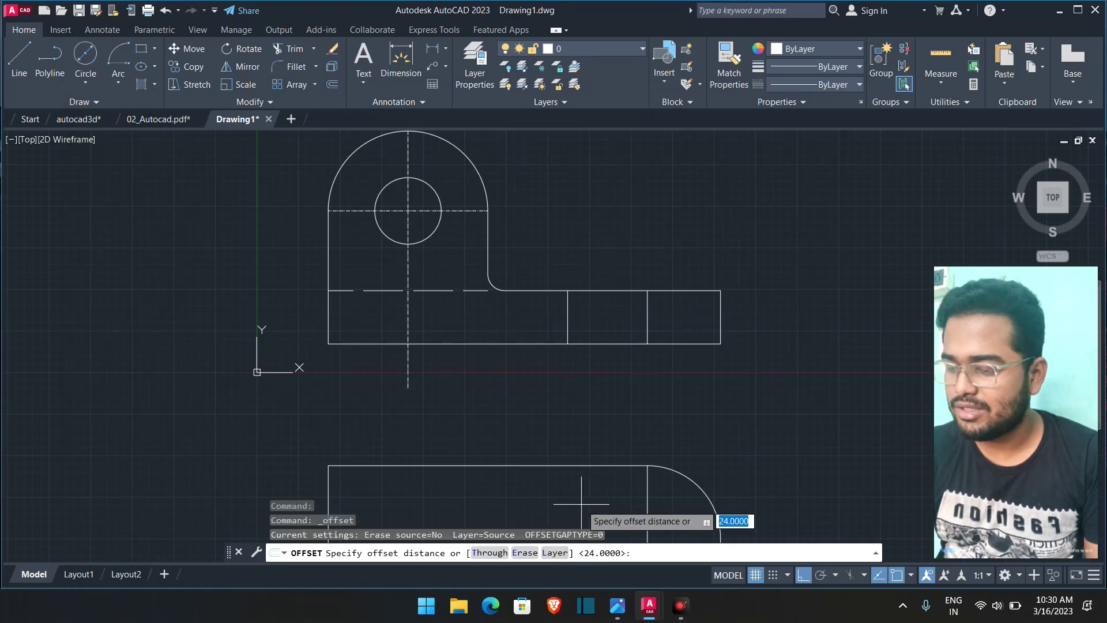
type("8")
key("Return")
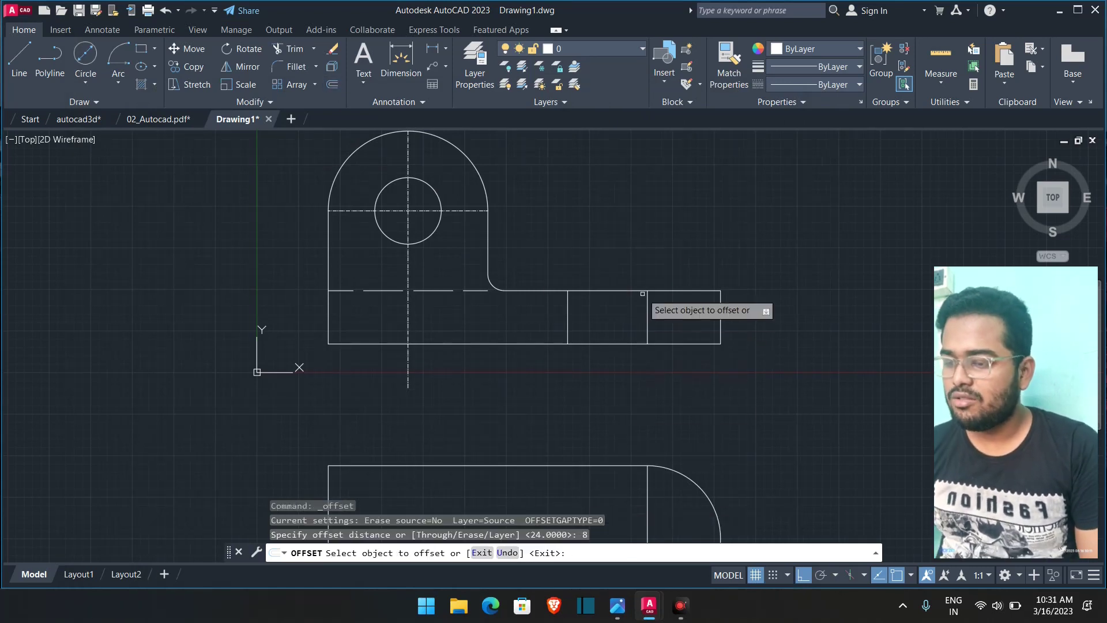
left_click(647, 303)
left_click(669, 316)
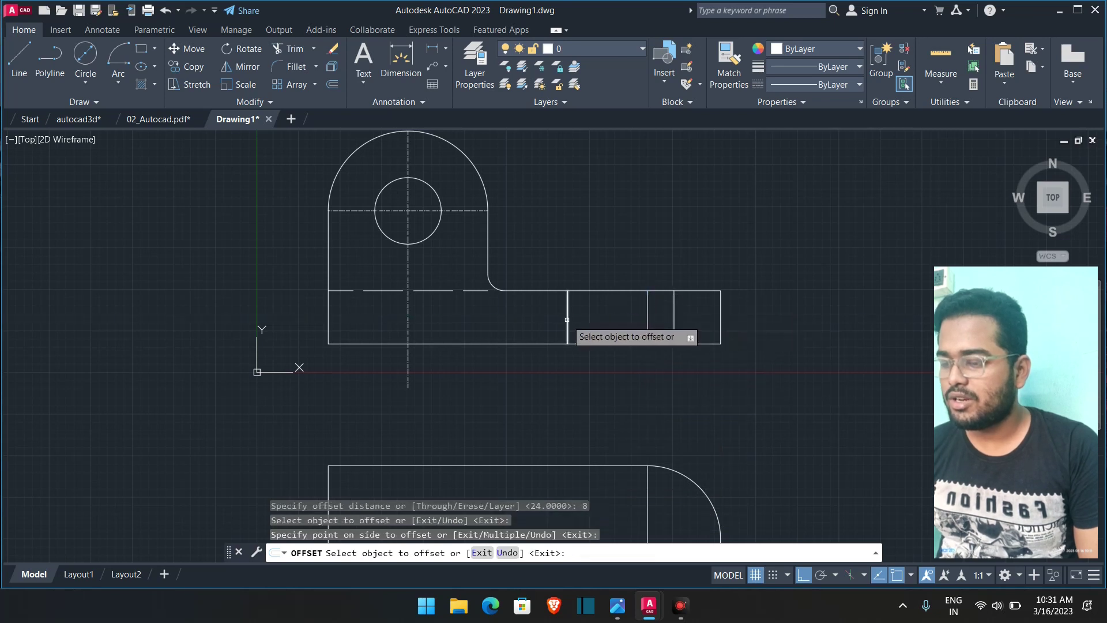
left_click(567, 323)
left_click(554, 312)
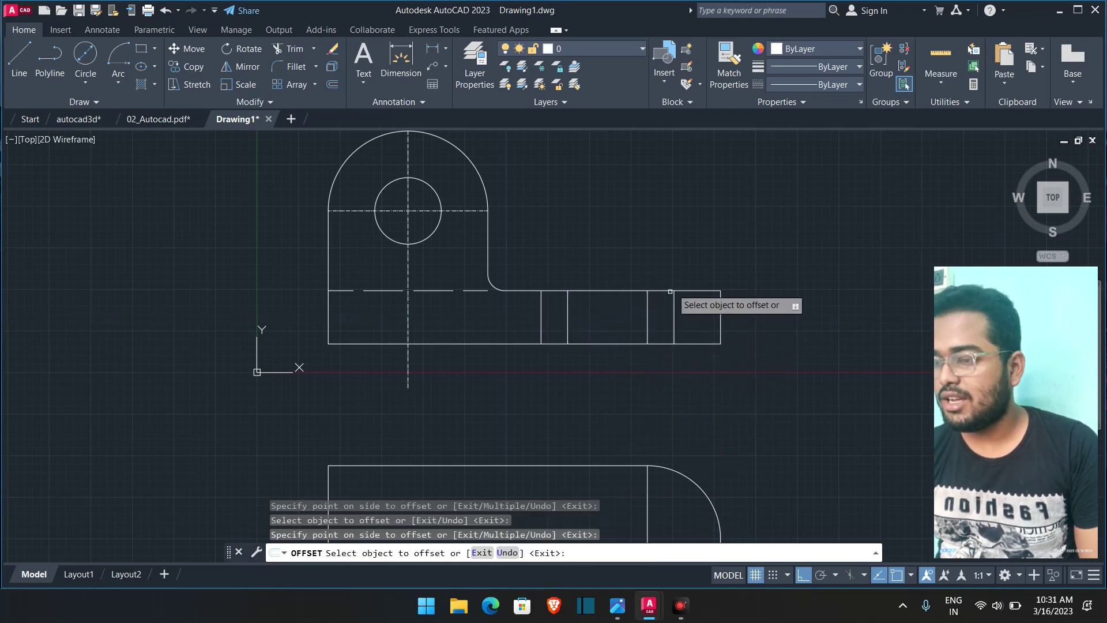
key("Escape")
- Check the slot line styles in the reference image and give the two slot centre lines in the base the CENTER linetype, using Match Properties for the second
left_click(620, 603)
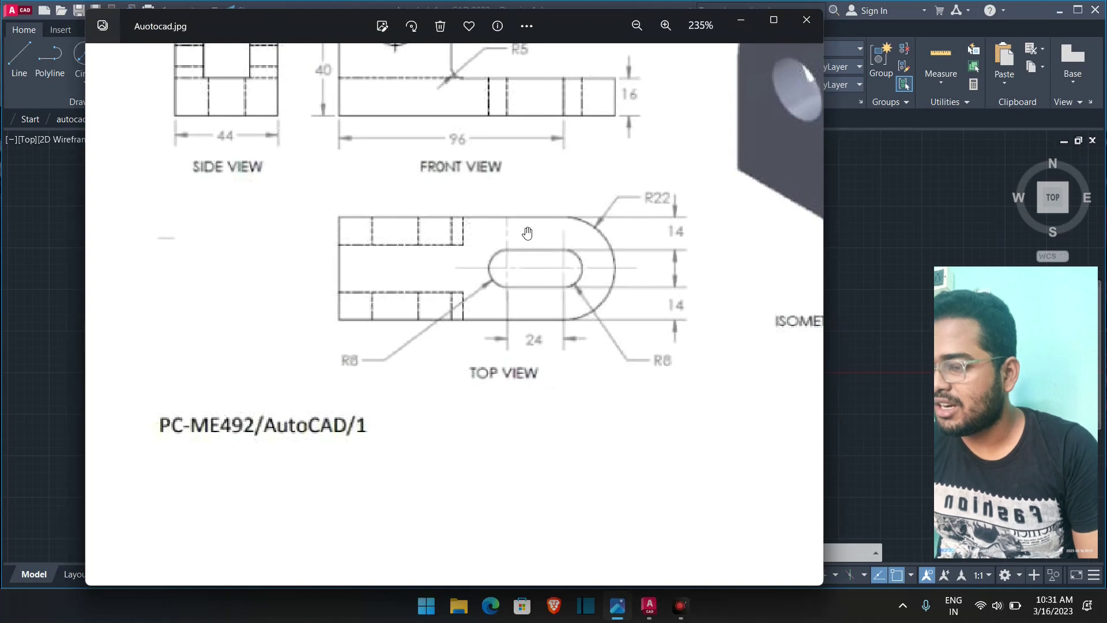
scroll(527, 232, "up", 2)
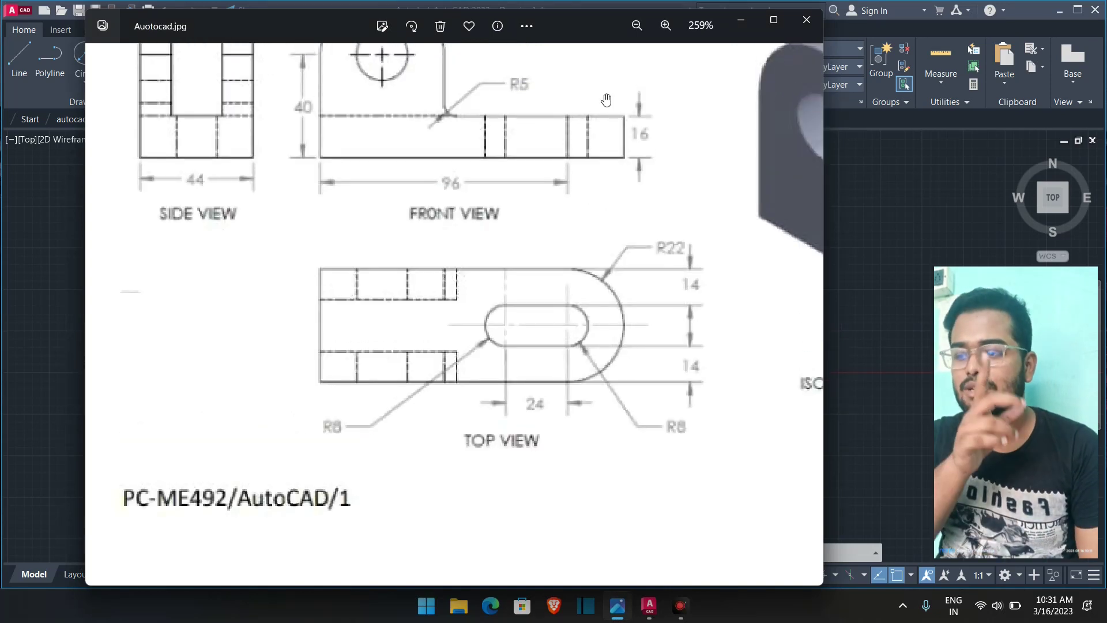
left_click(739, 23)
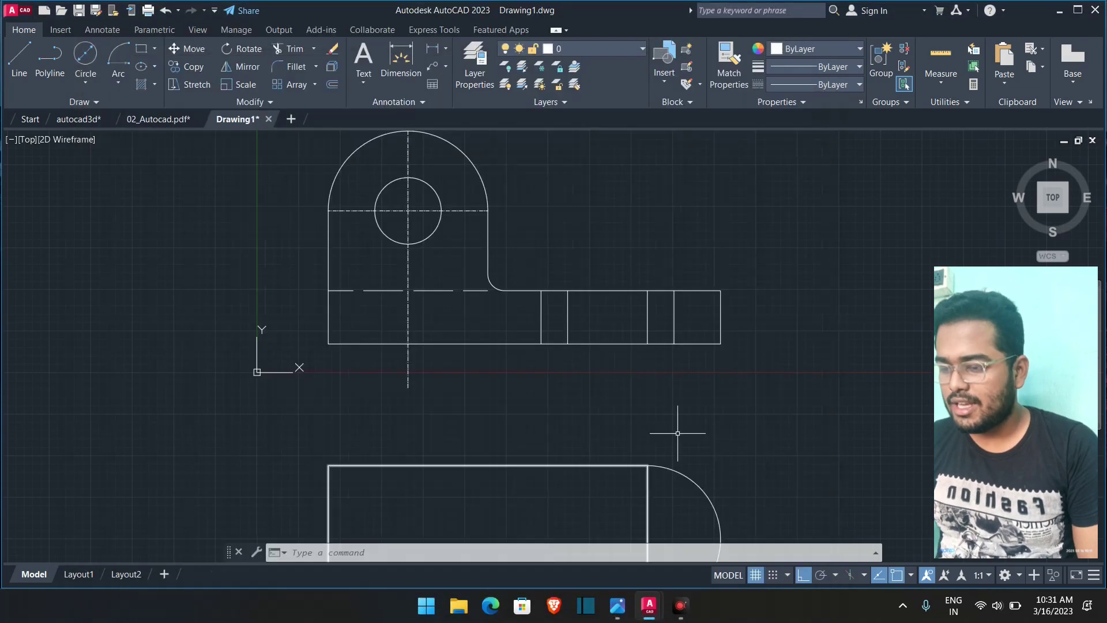
left_click(652, 315)
key("Escape")
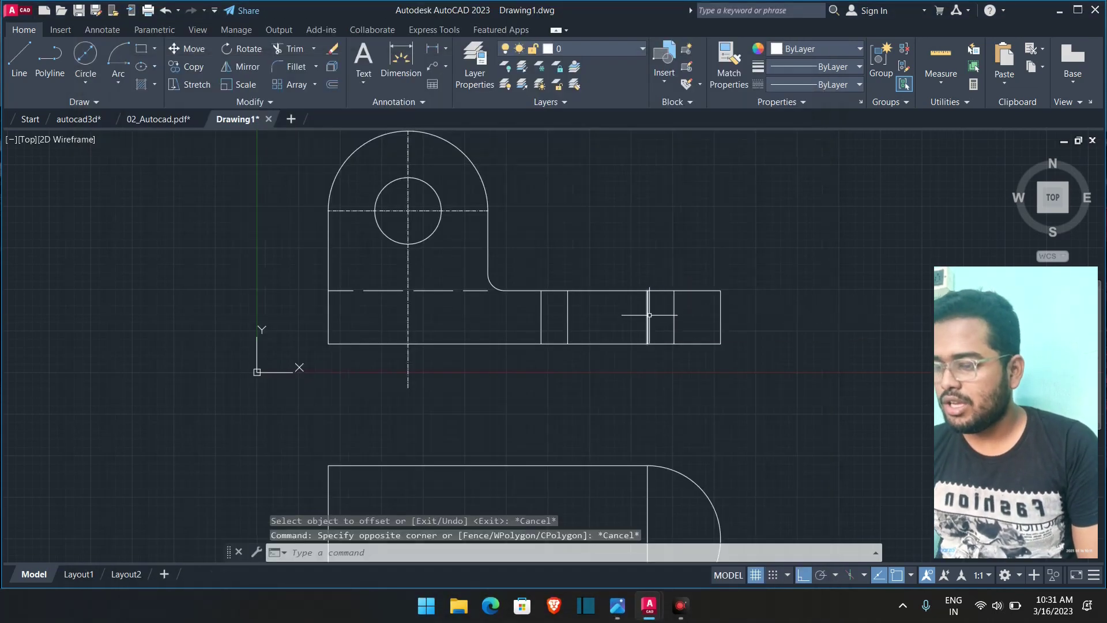
left_click(648, 315)
left_click(807, 86)
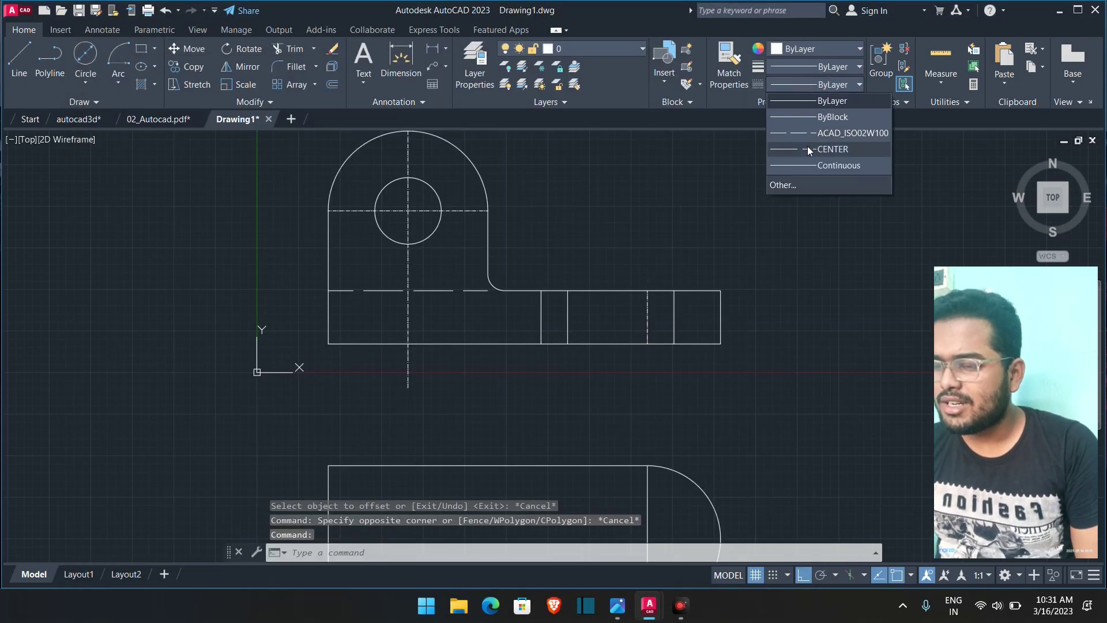
left_click(807, 146)
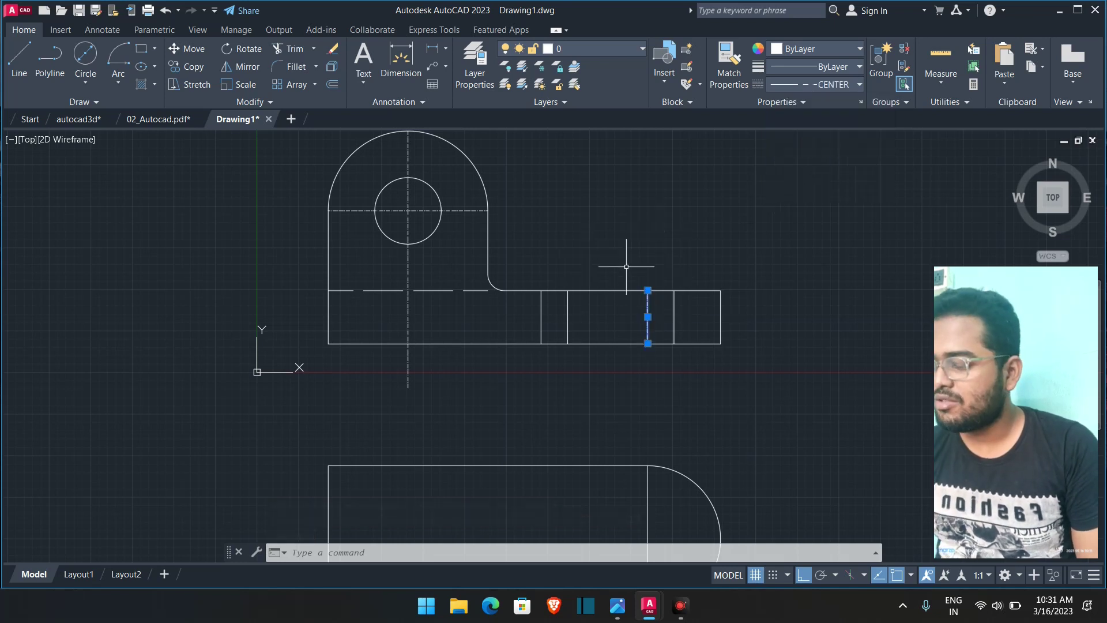
left_click(729, 63)
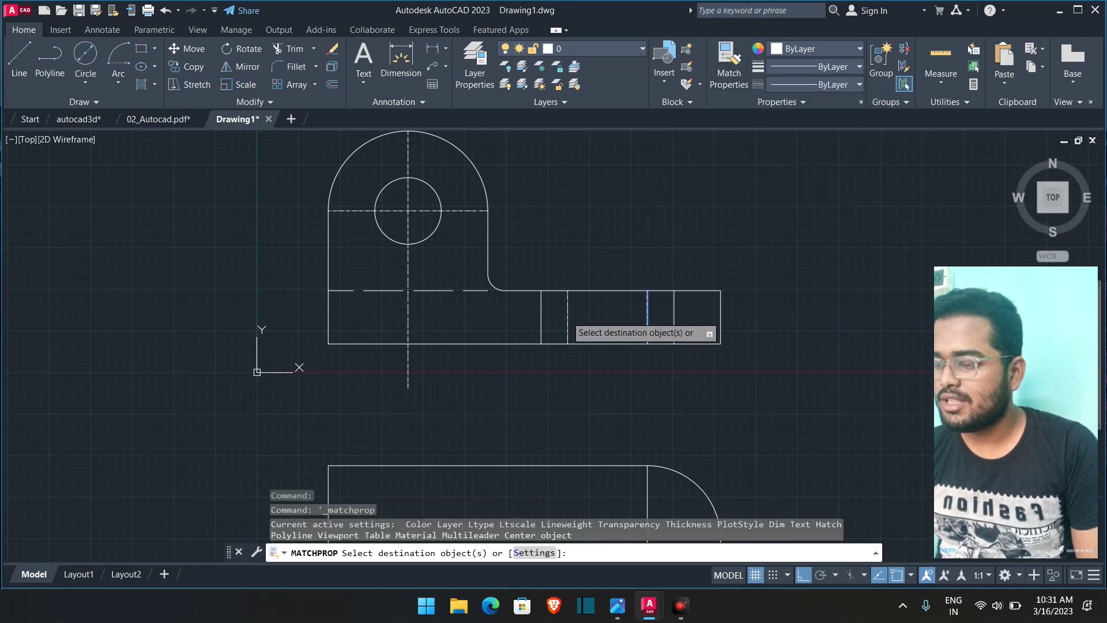
left_click(568, 305)
key("Escape")
- Set the outer right slot line to the ACAD_ISO02W100 linetype and match the outer left slot line to it
left_click(674, 317)
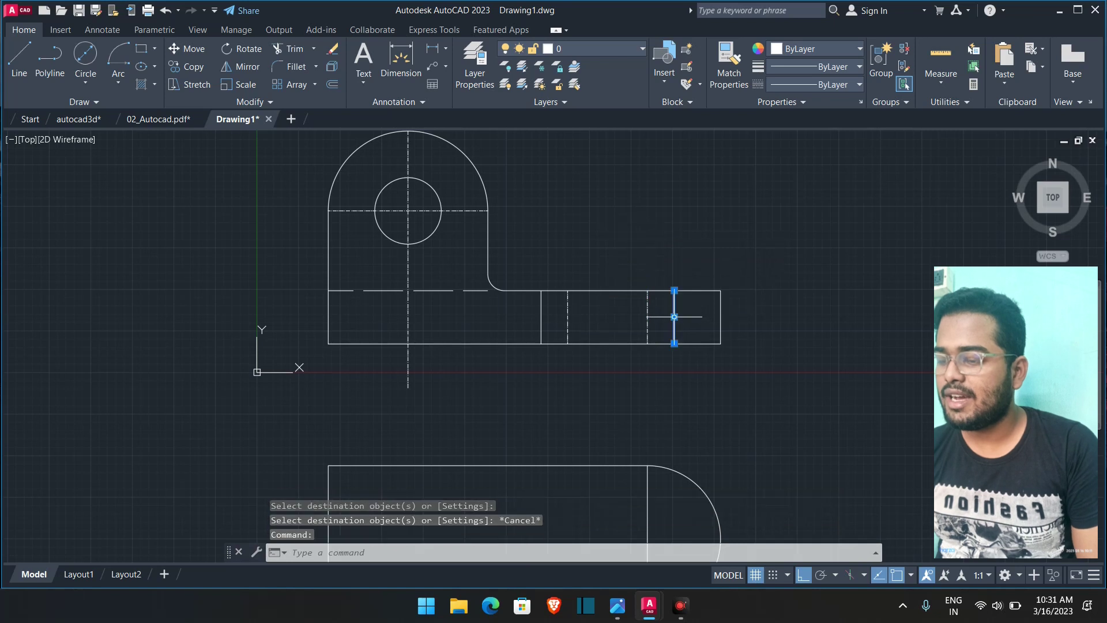
left_click(814, 84)
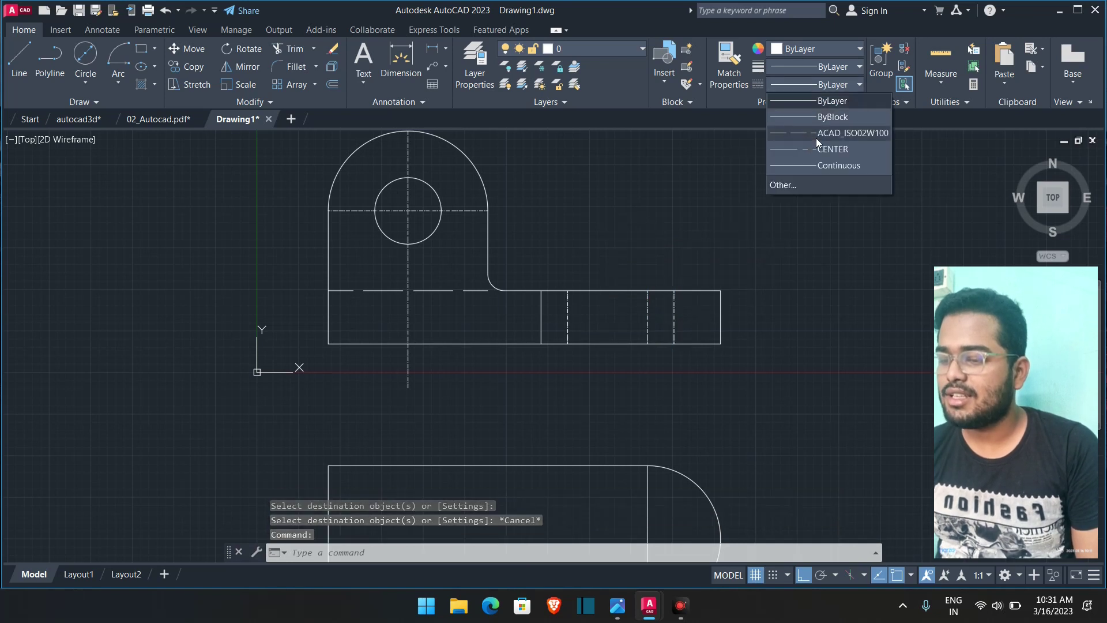
left_click(815, 137)
left_click(729, 62)
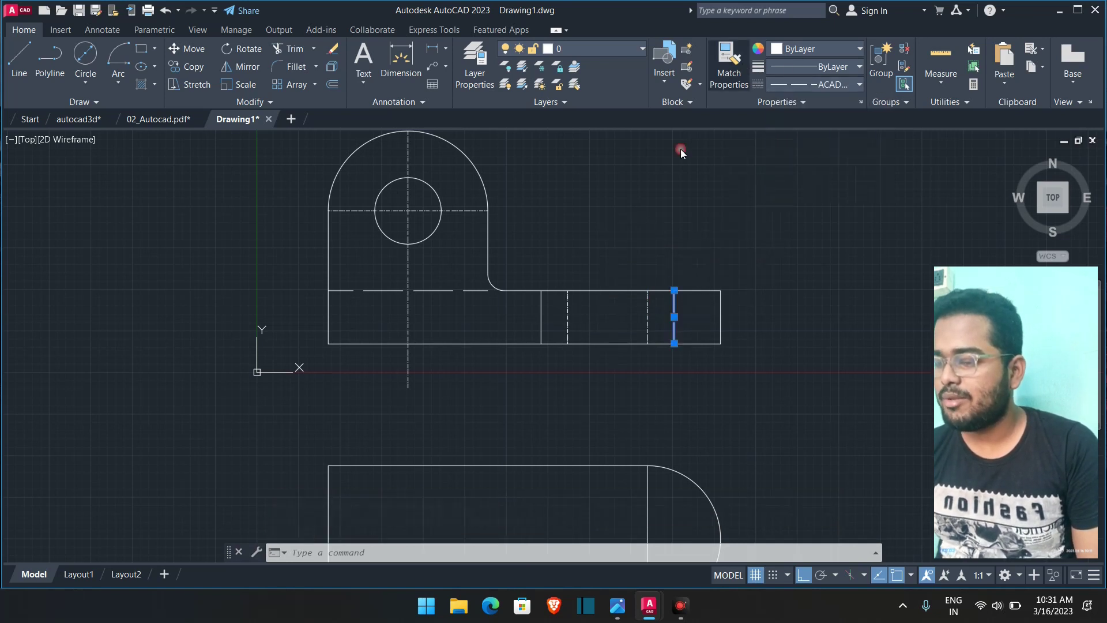
key("Escape")
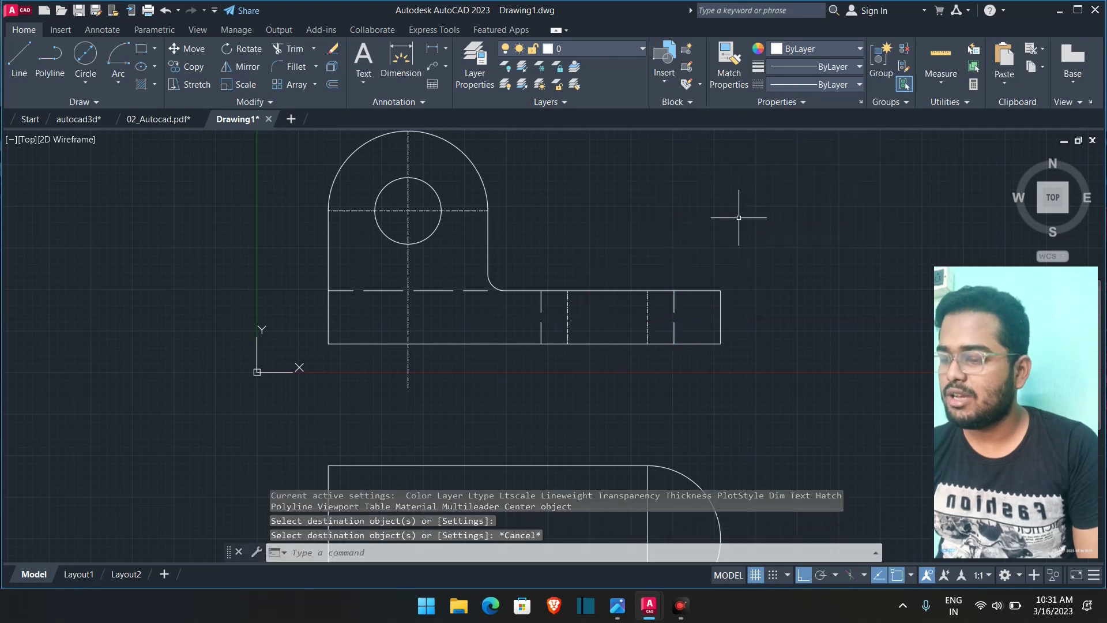
- Check the slot dimensions in the reference image and draw a 24 by 16 rectangle from a point inside the top view outline
scroll(753, 278, "down", 2)
mouse_move(755, 284)
middle_mouse_down()
mouse_move(729, 232)
mouse_move(686, 209)
middle_mouse_up()
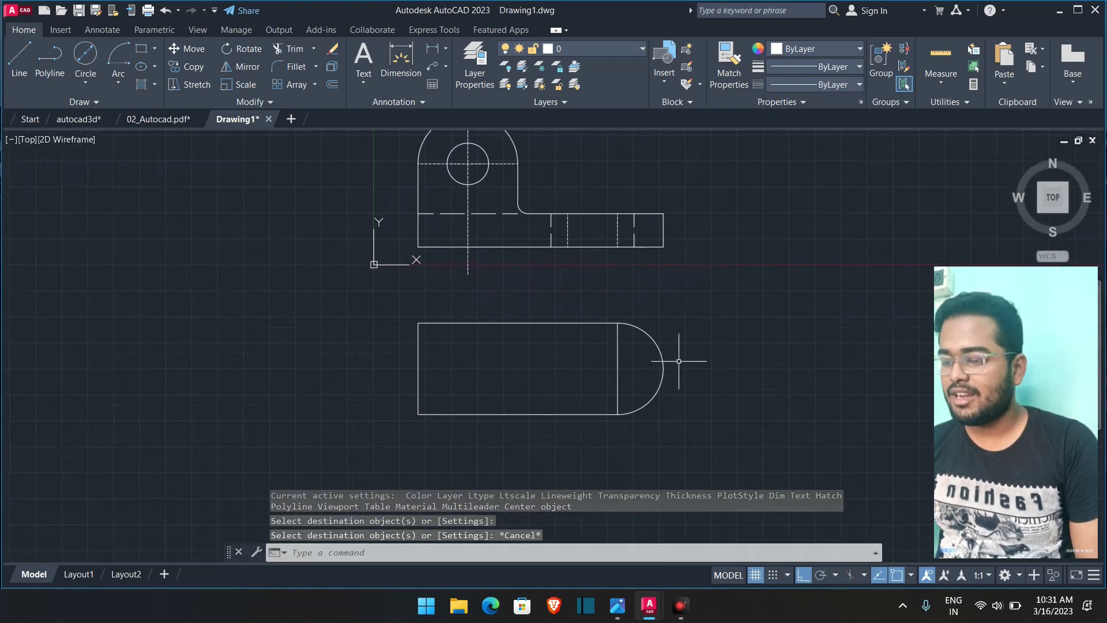
left_click(617, 605)
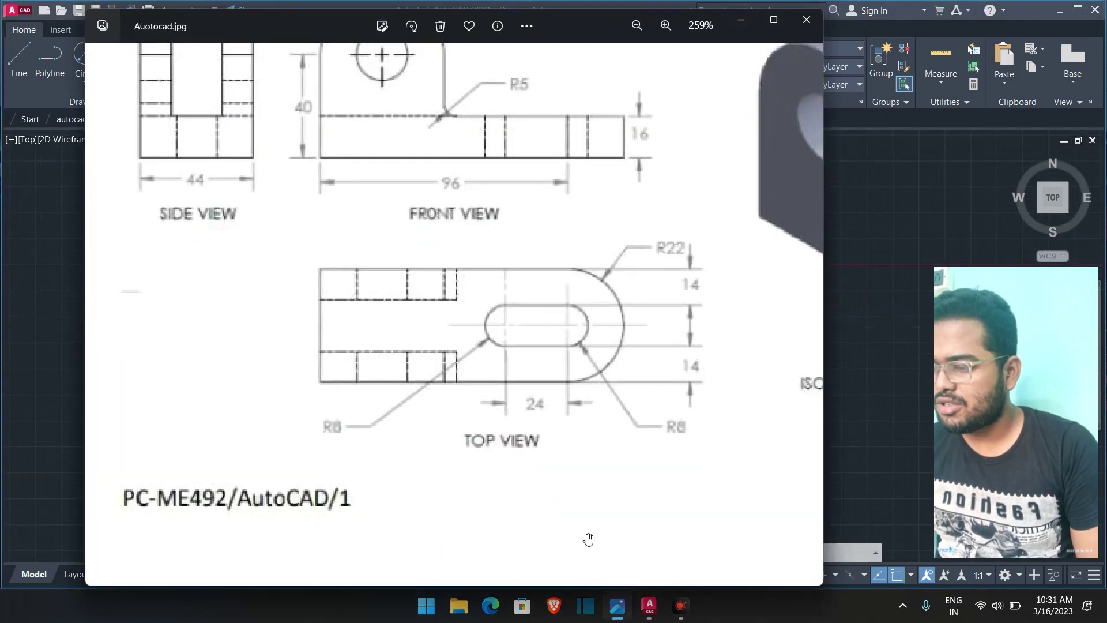
left_click(741, 20)
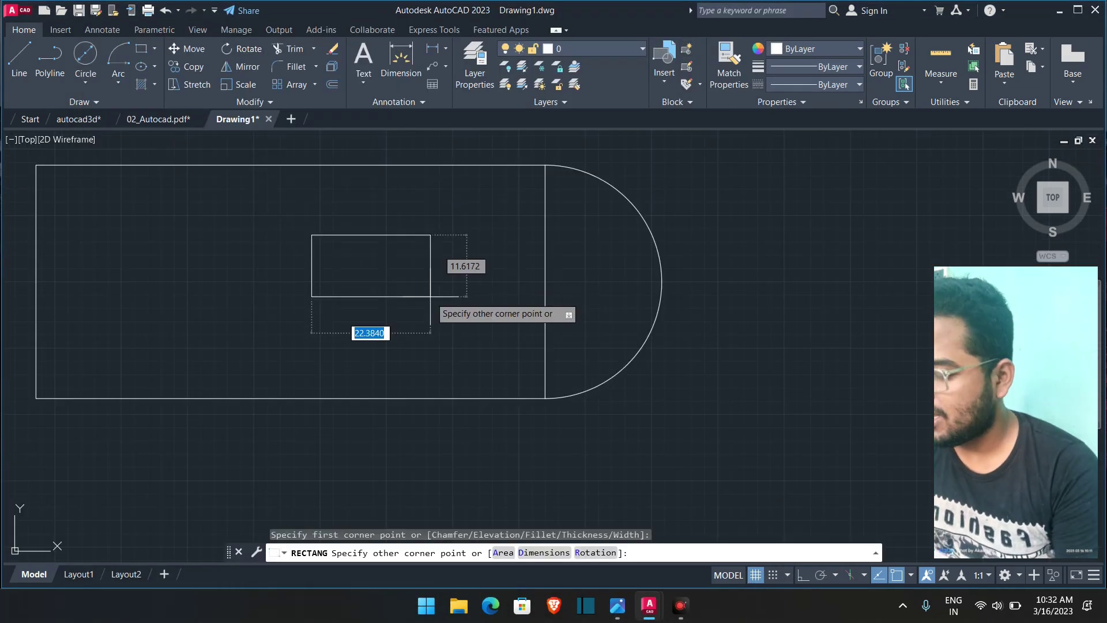
type("@")
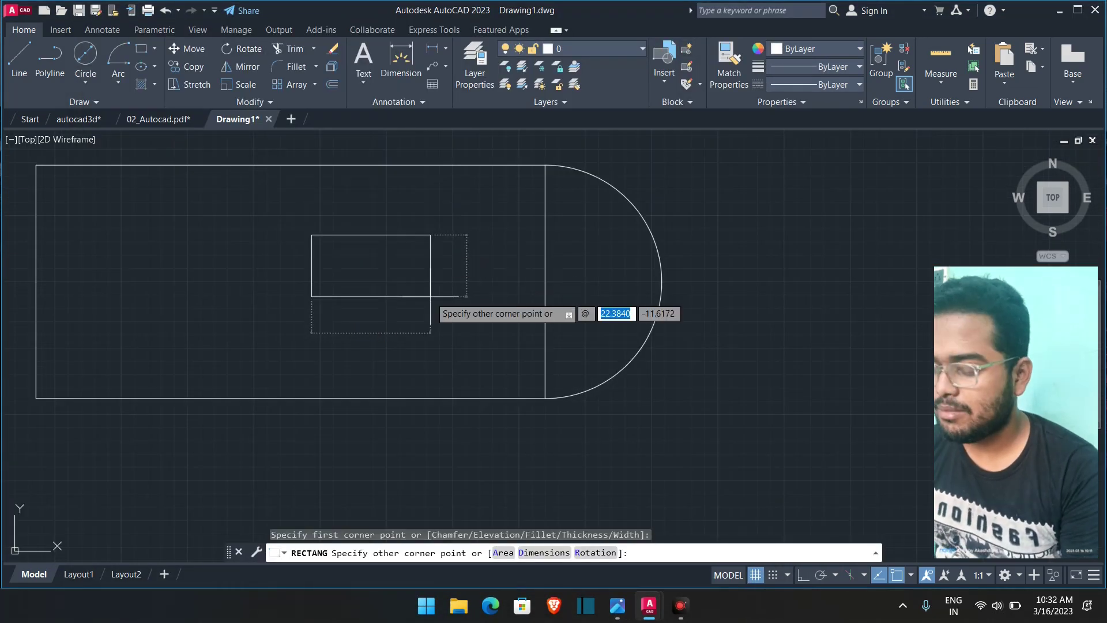
type("24")
key("Tab")
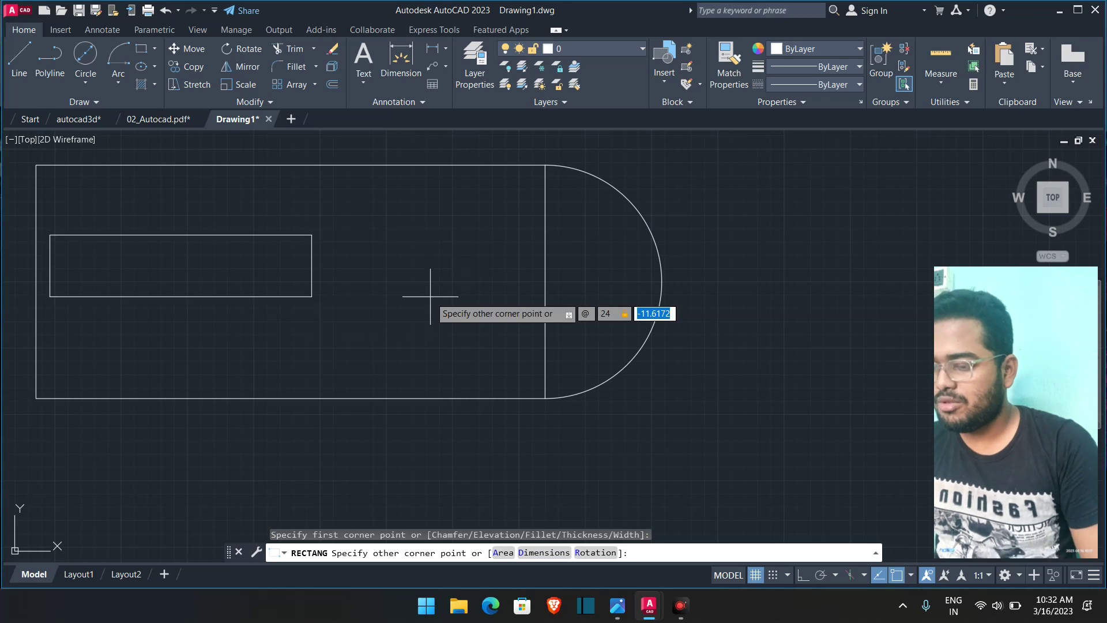
left_click(615, 602)
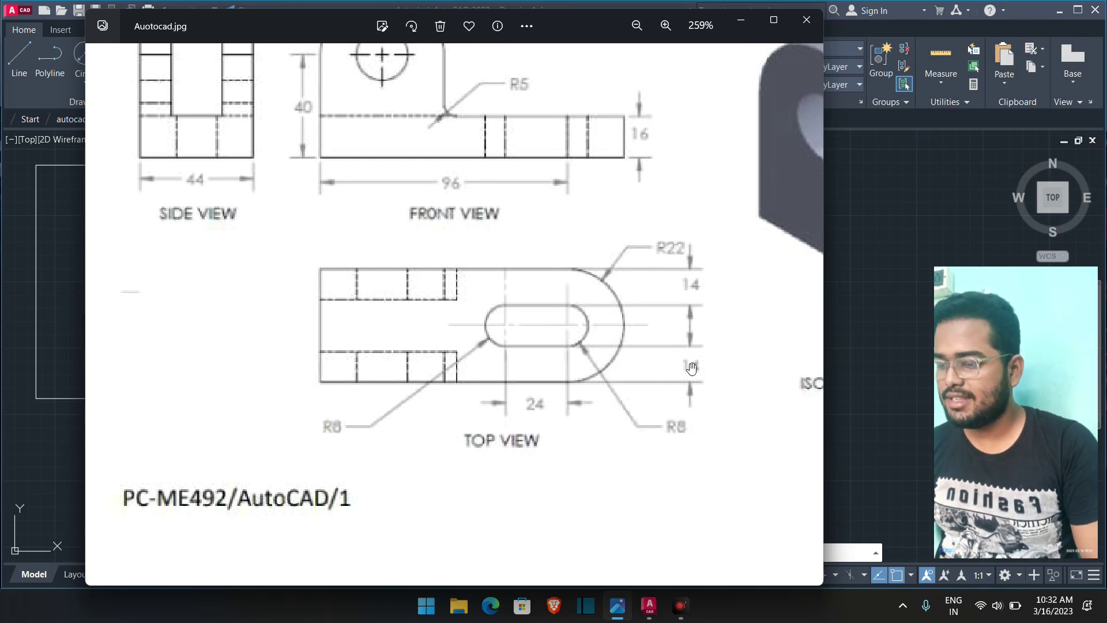
left_click(741, 20)
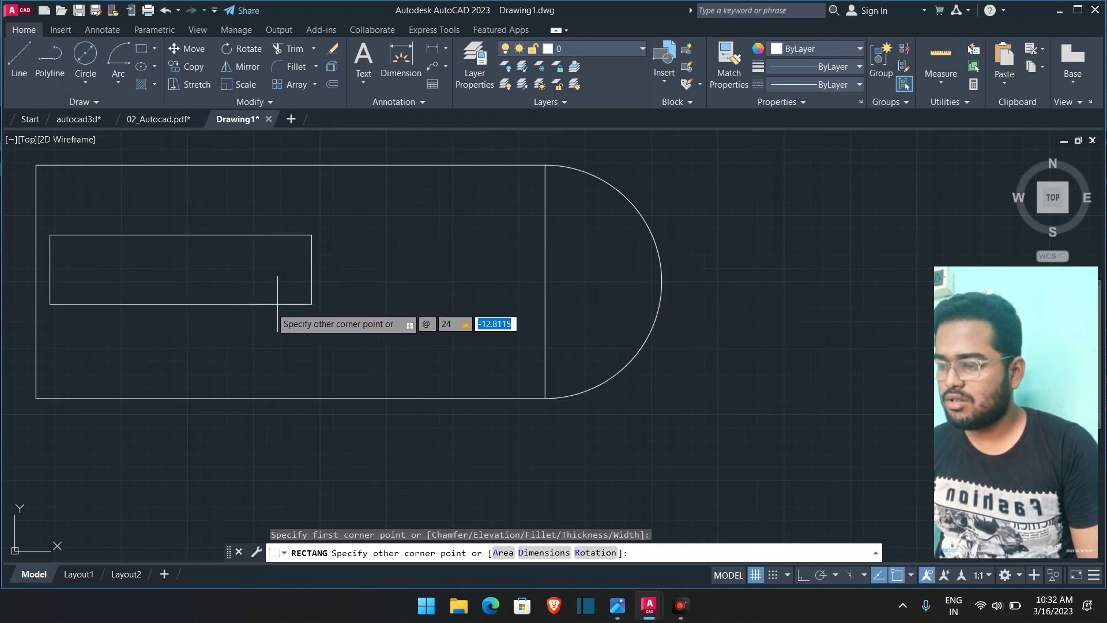
type("1")
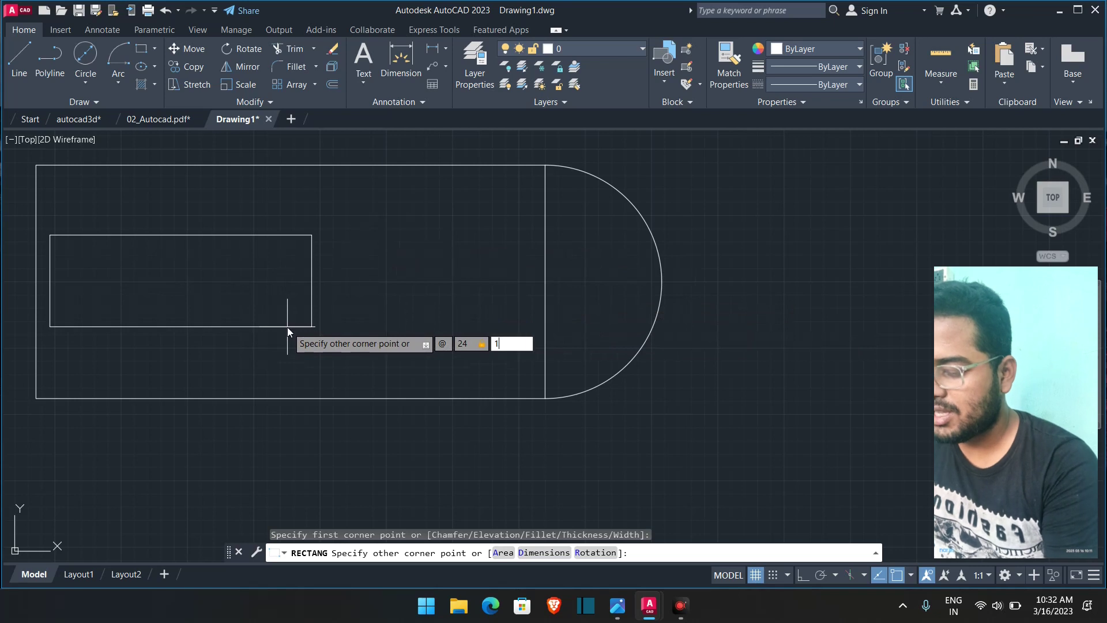
type("6")
key("Return")
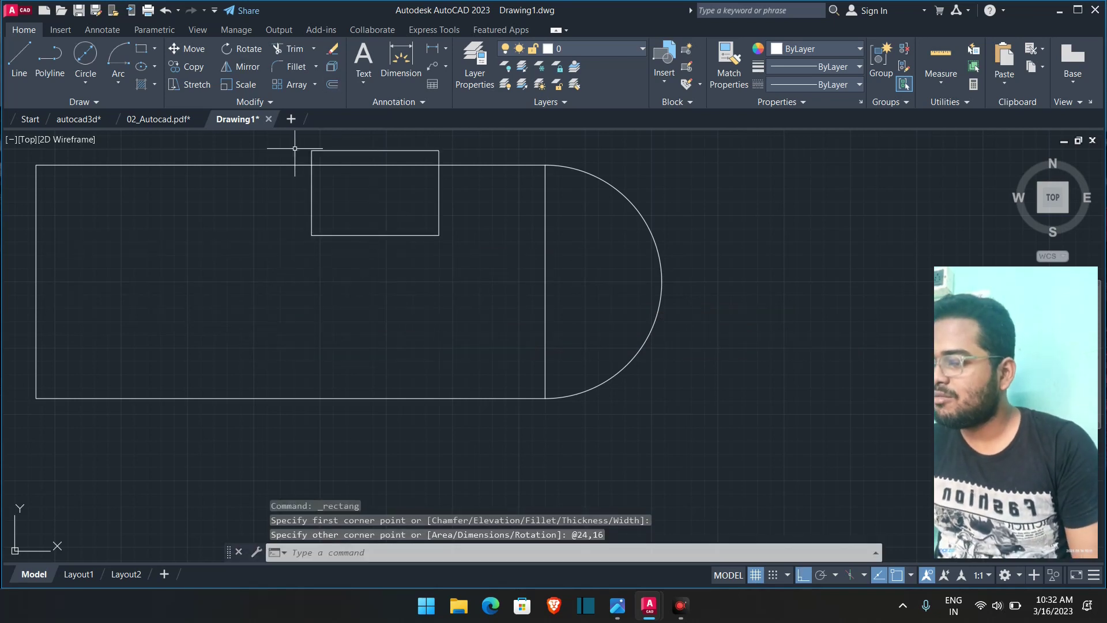
- Move the small rectangle by its right edge's midpoint onto the midpoint of the top view rectangle's right edge
left_click(311, 197)
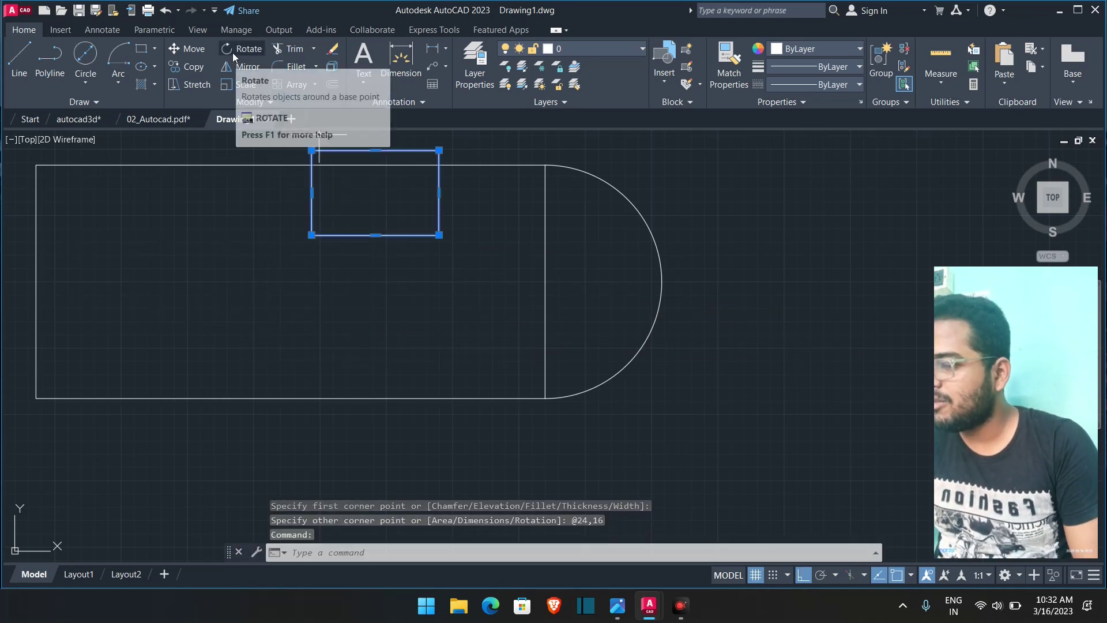
left_click(194, 49)
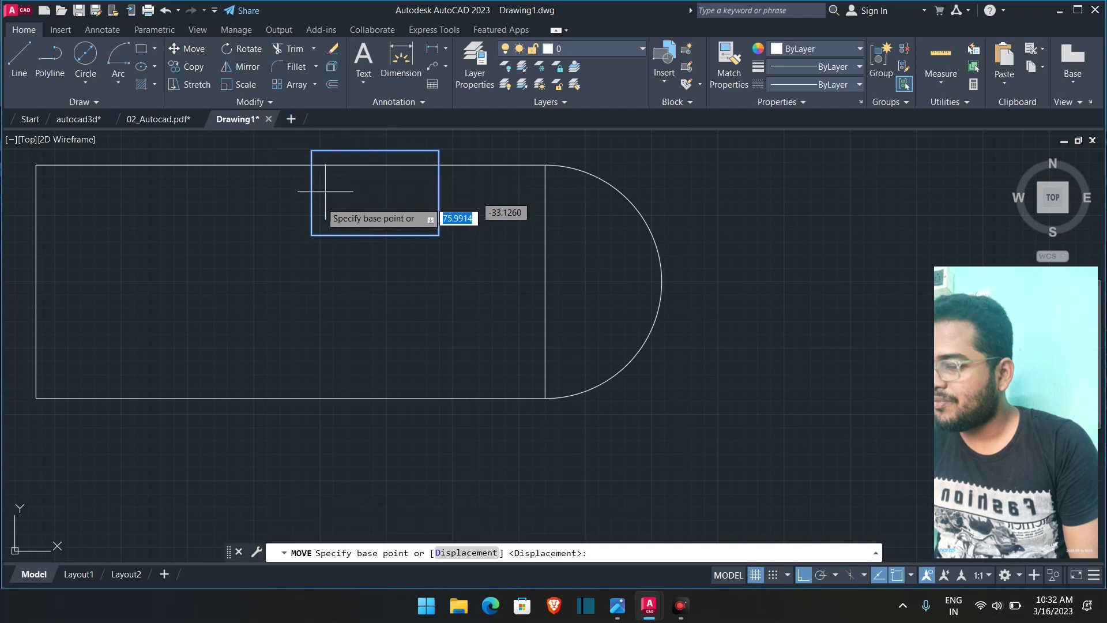
left_click(440, 191)
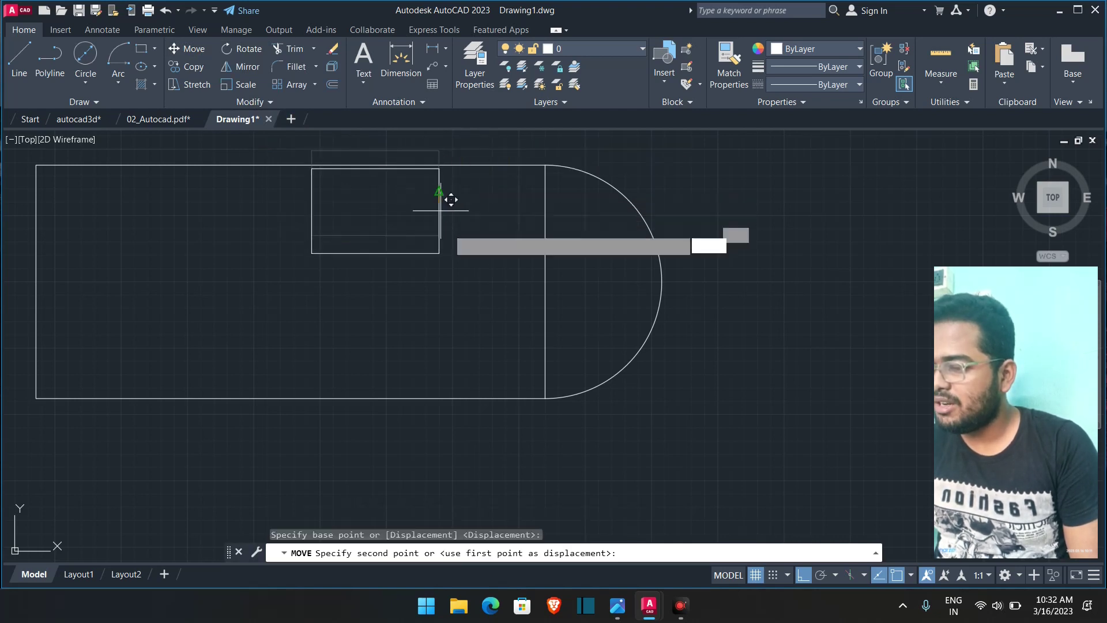
left_click(545, 282)
key("Escape")
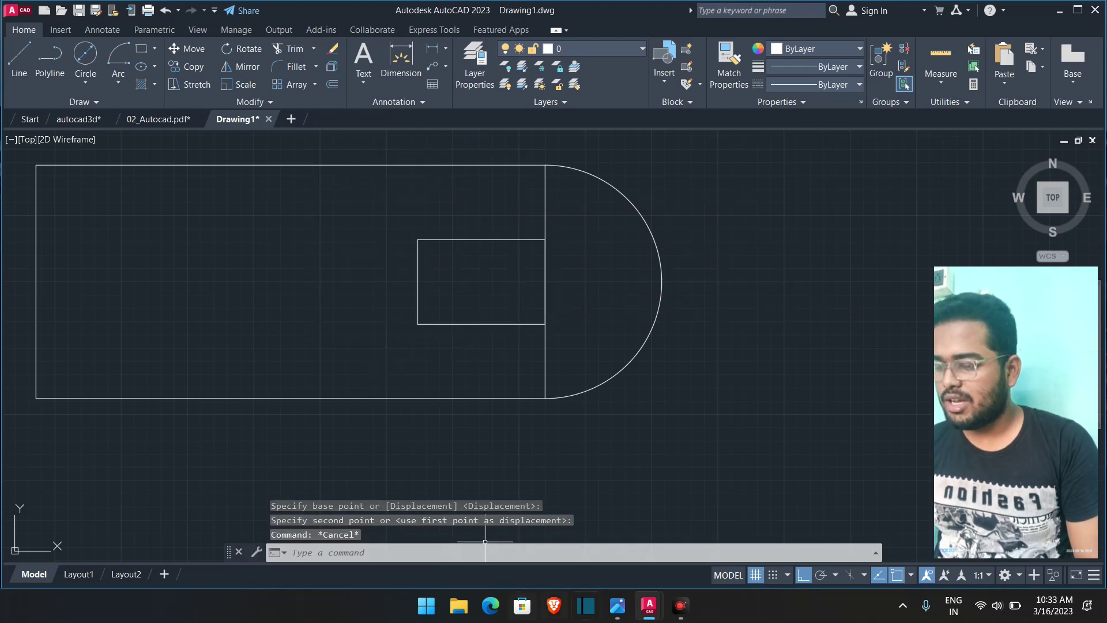
- Draw a start-center-end arc on the slot rectangle's right edge, from its lower corner to its upper corner, centred on the edge's midpoint
left_click(119, 50)
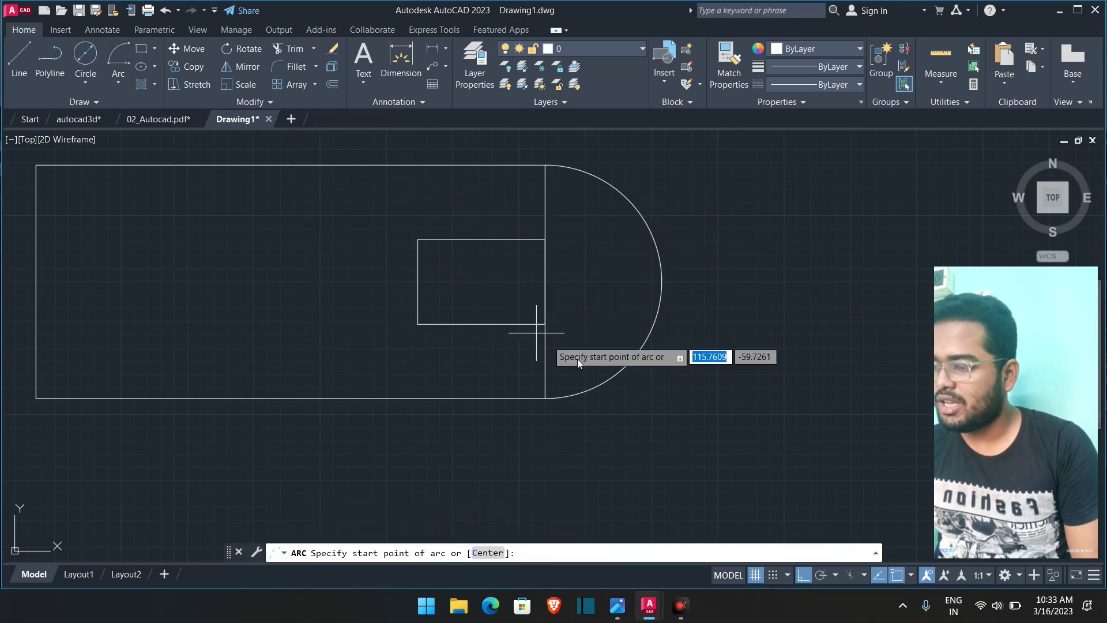
left_click(544, 323)
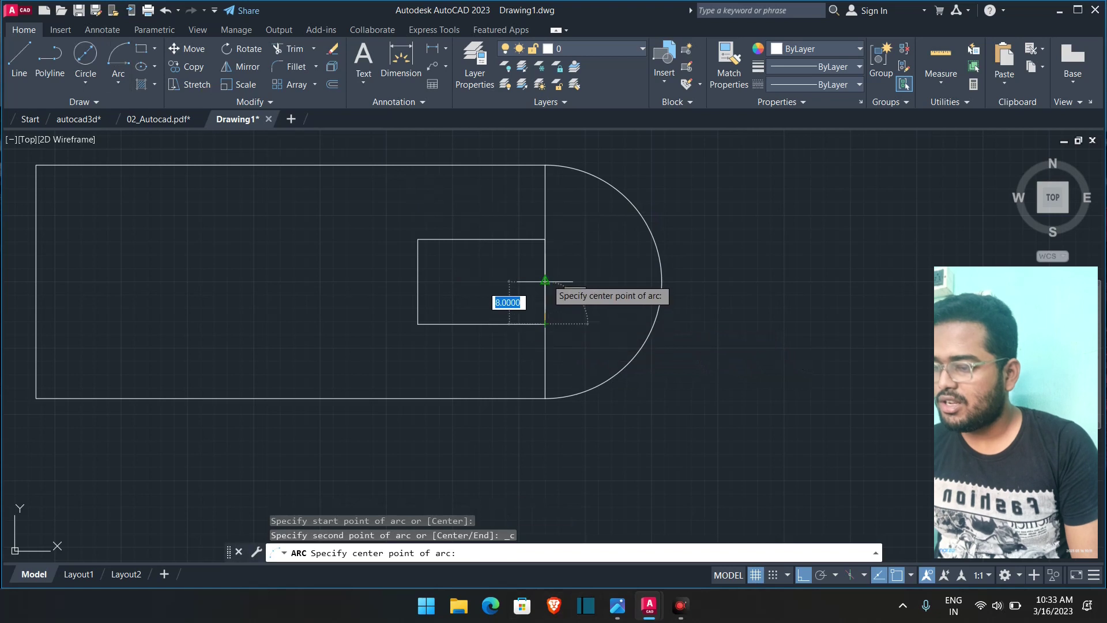
left_click(545, 282)
left_click(544, 239)
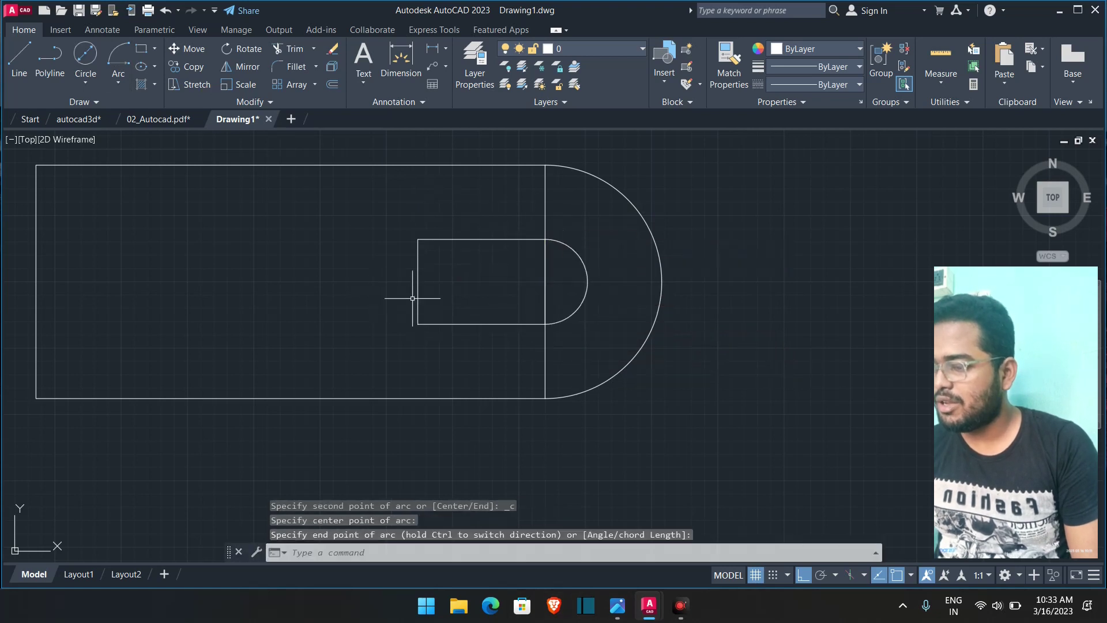
- Draw a start-center-end arc on the slot rectangle's left edge, from its upper corner to its lower corner, centred on the edge's midpoint
left_click(109, 58)
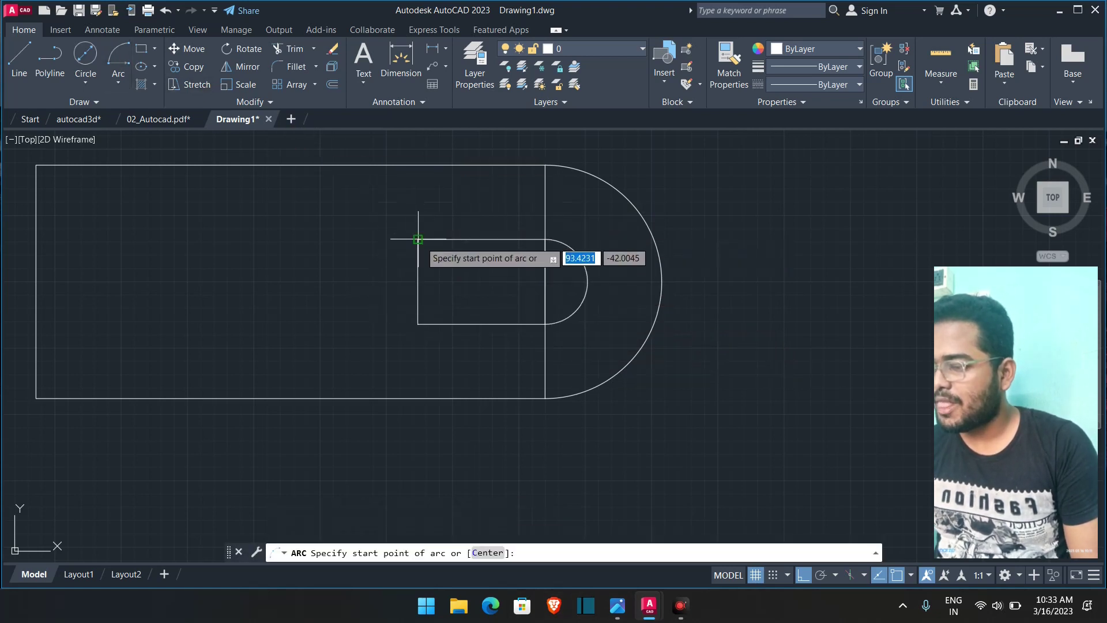
left_click(417, 239)
left_click(418, 282)
left_click(417, 323)
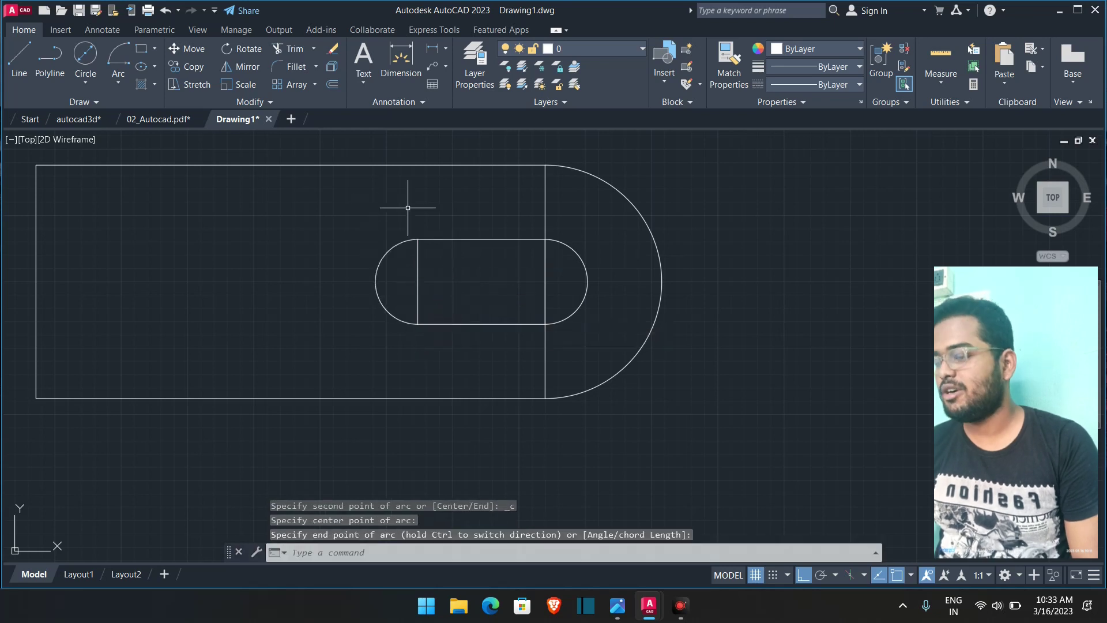
key("Escape")
middle_click_drag(363, 238, 446, 291)
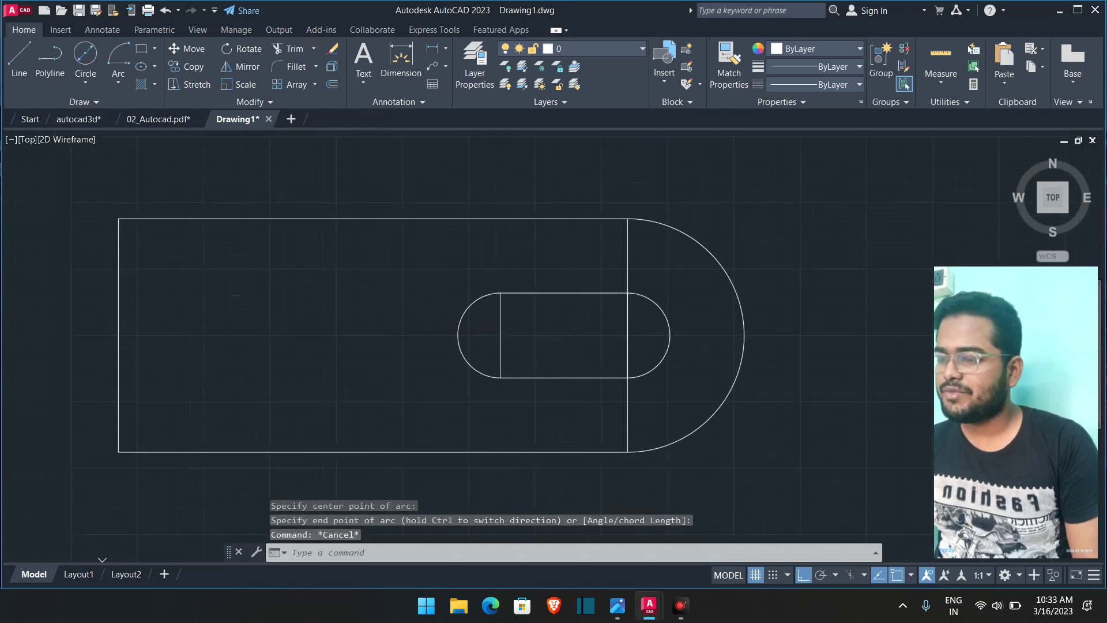
- Trim away the vertical edge separating the top view rectangle from its outer arc, including the part inside the slot
left_click(629, 264)
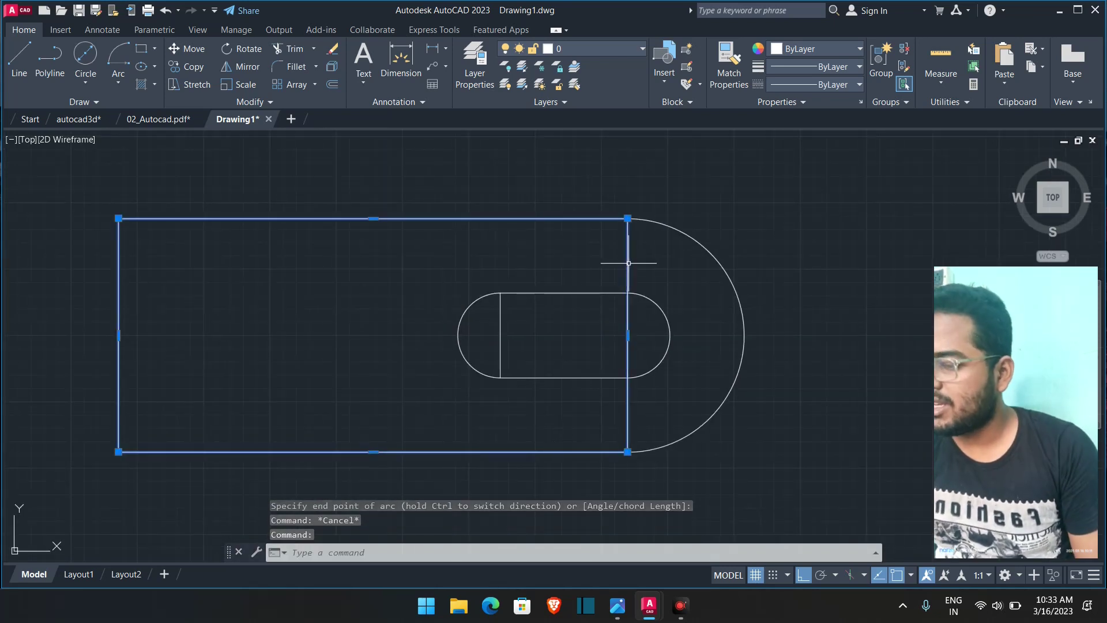
key("Escape")
left_click(627, 251)
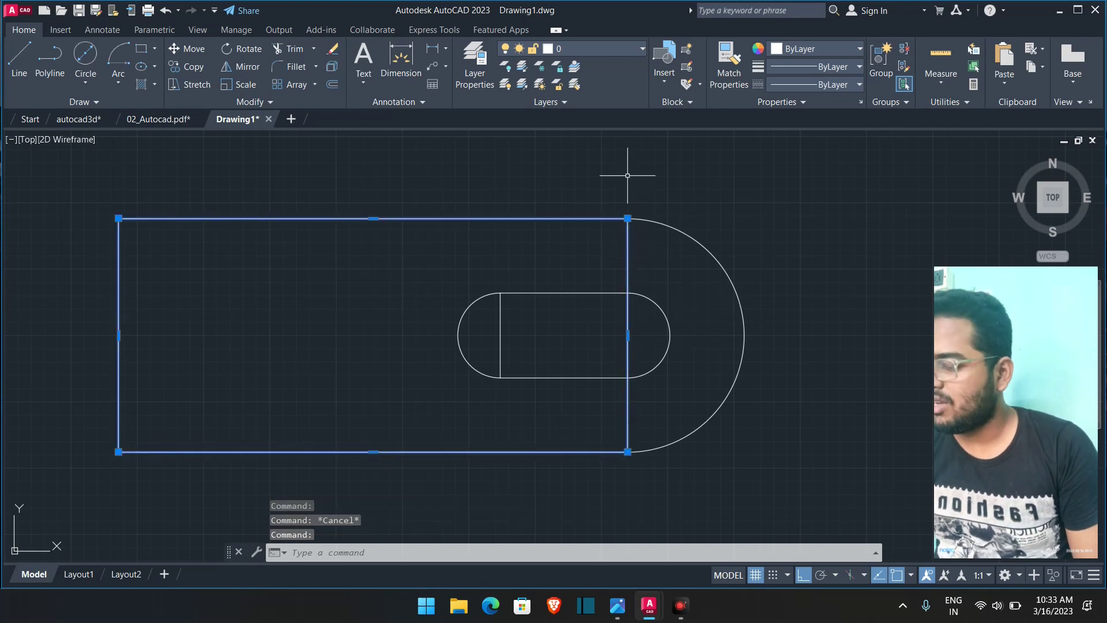
key("Escape")
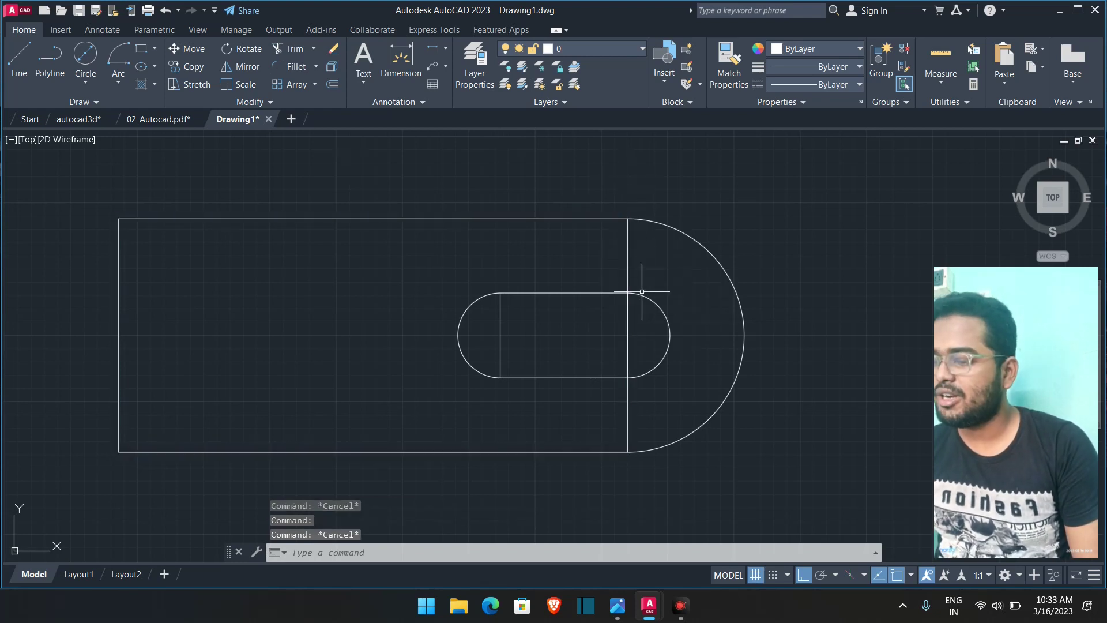
left_click(288, 49)
left_click(627, 270)
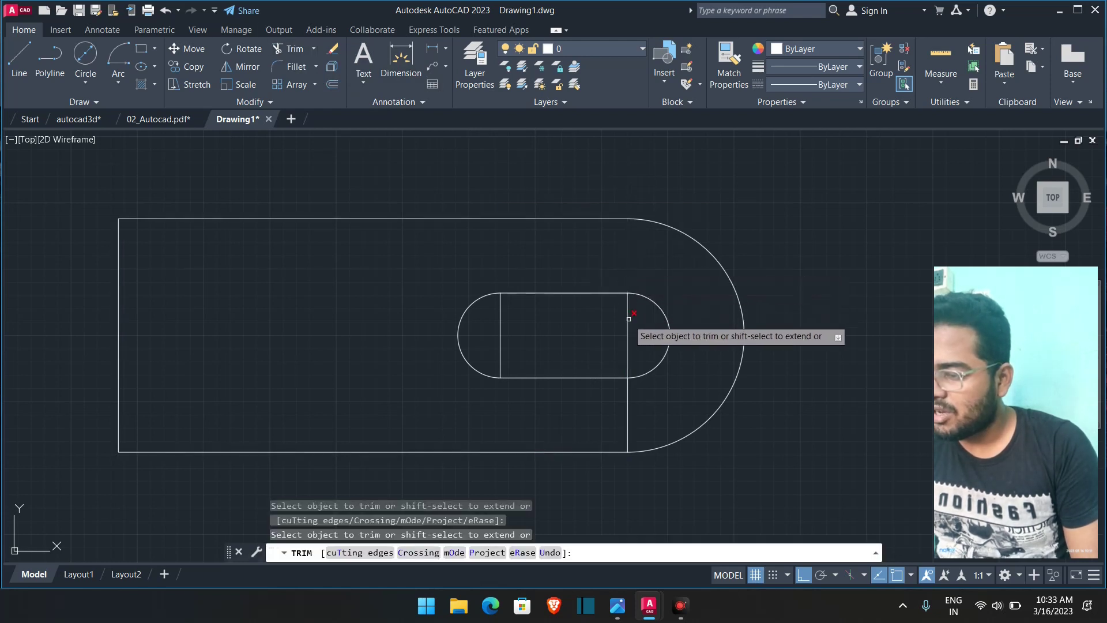
left_click(627, 415)
left_click(626, 351)
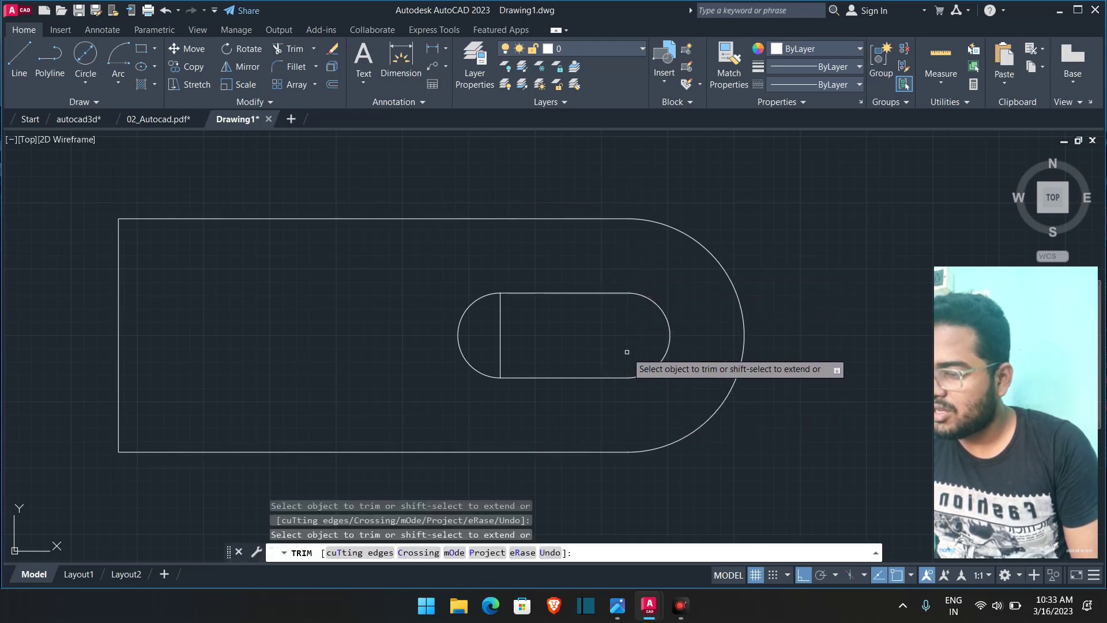
- Draw a vertical line joining the ends of the top view's outer arc and set it to the CENTER linetype
left_click(19, 57)
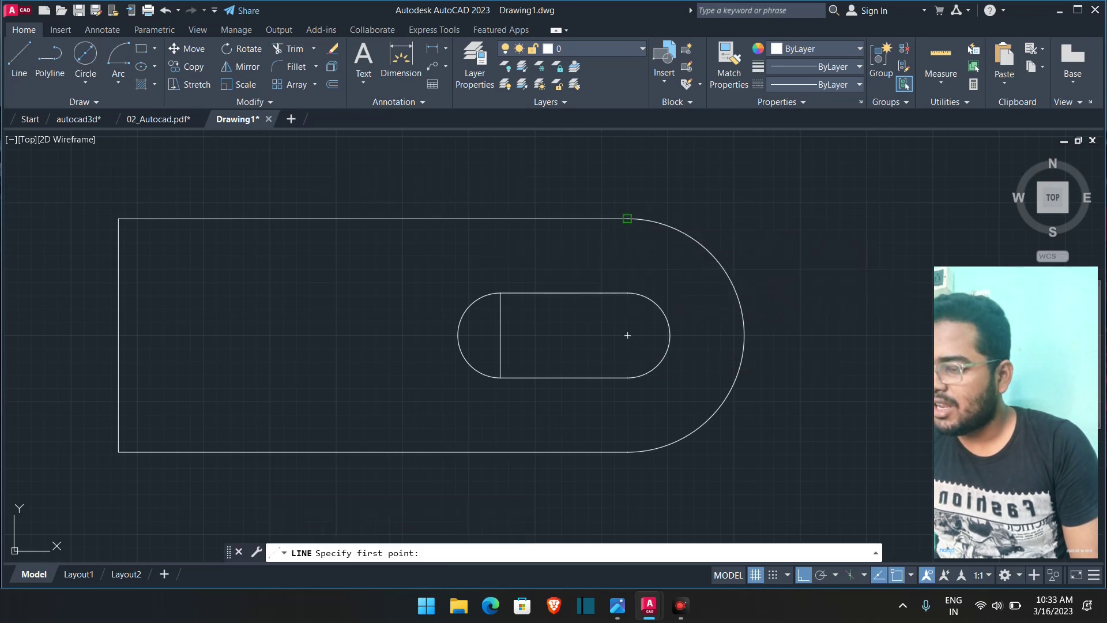
left_click(627, 452)
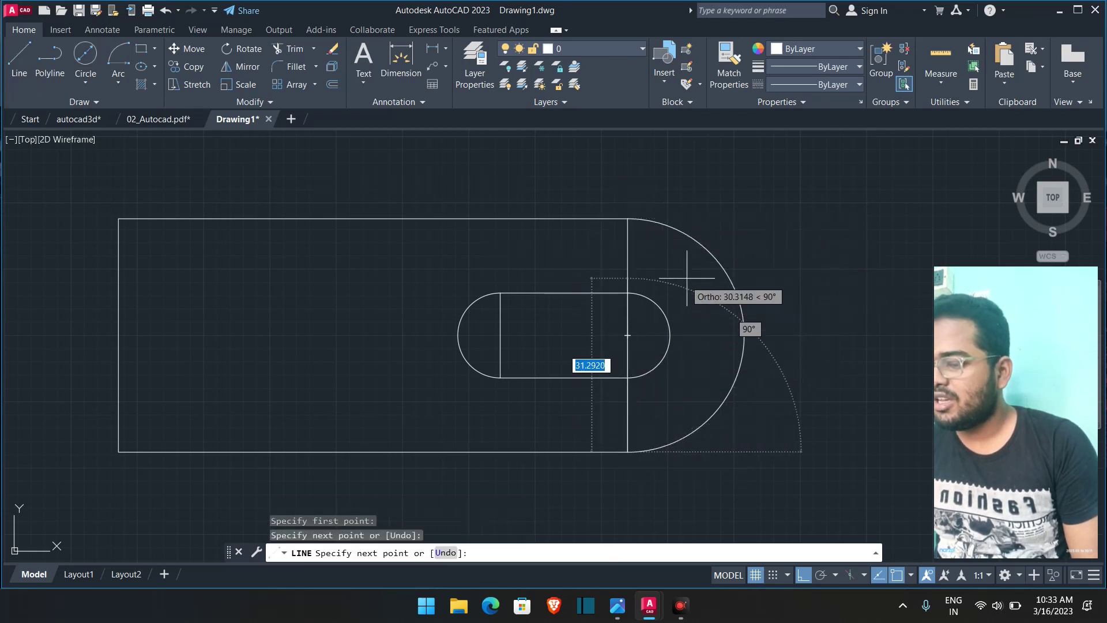
key("Escape")
left_click(628, 269)
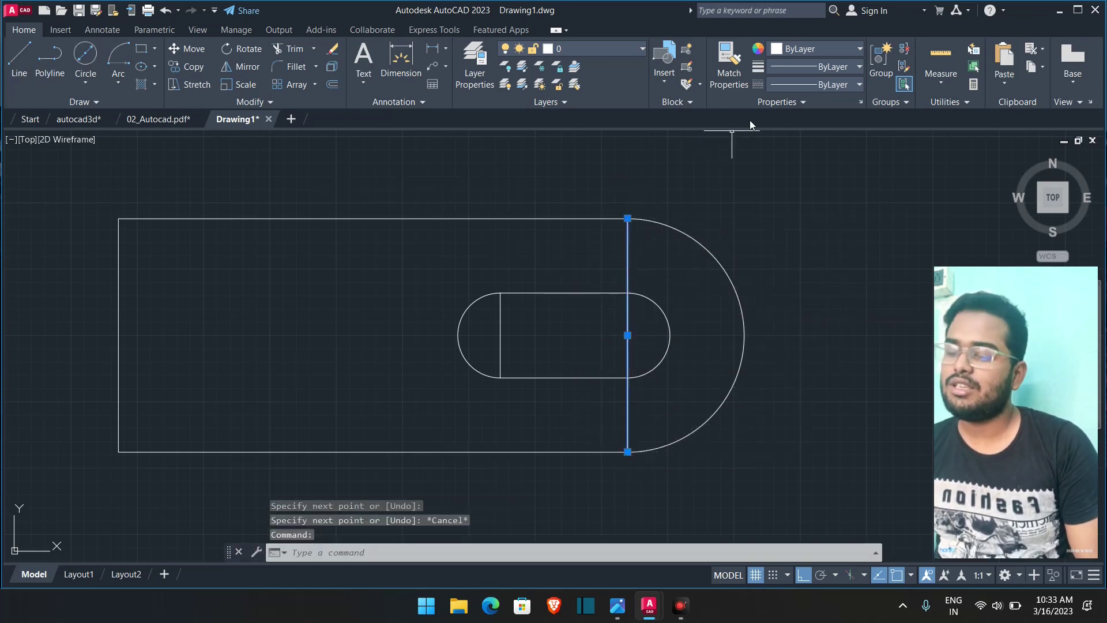
left_click(829, 85)
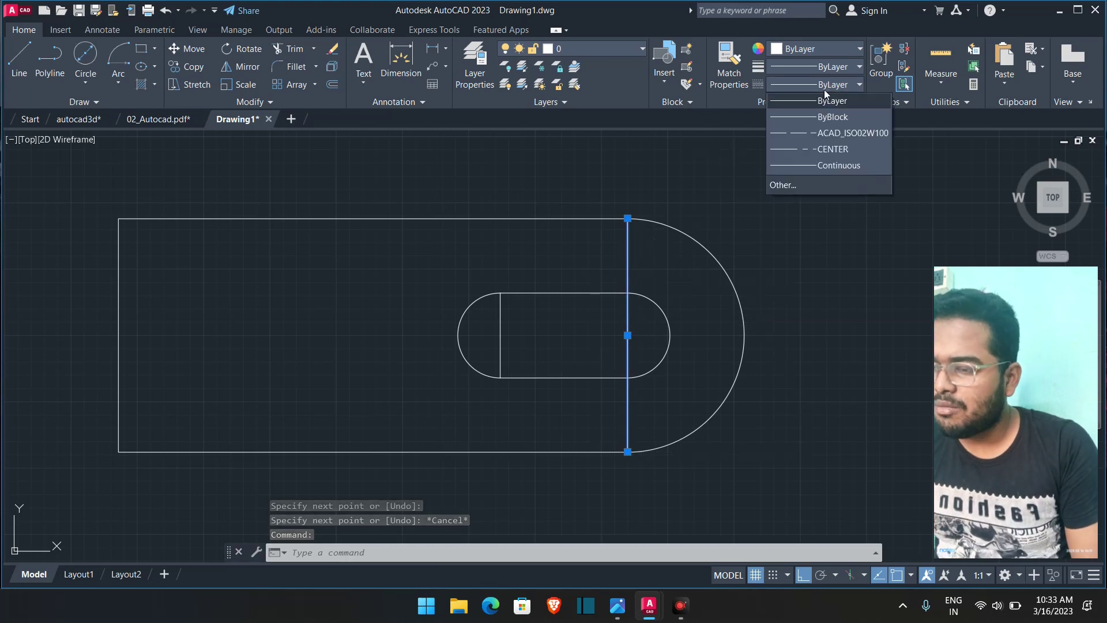
left_click(816, 153)
scroll(790, 247, "down", 8)
scroll(788, 243, "up", 6)
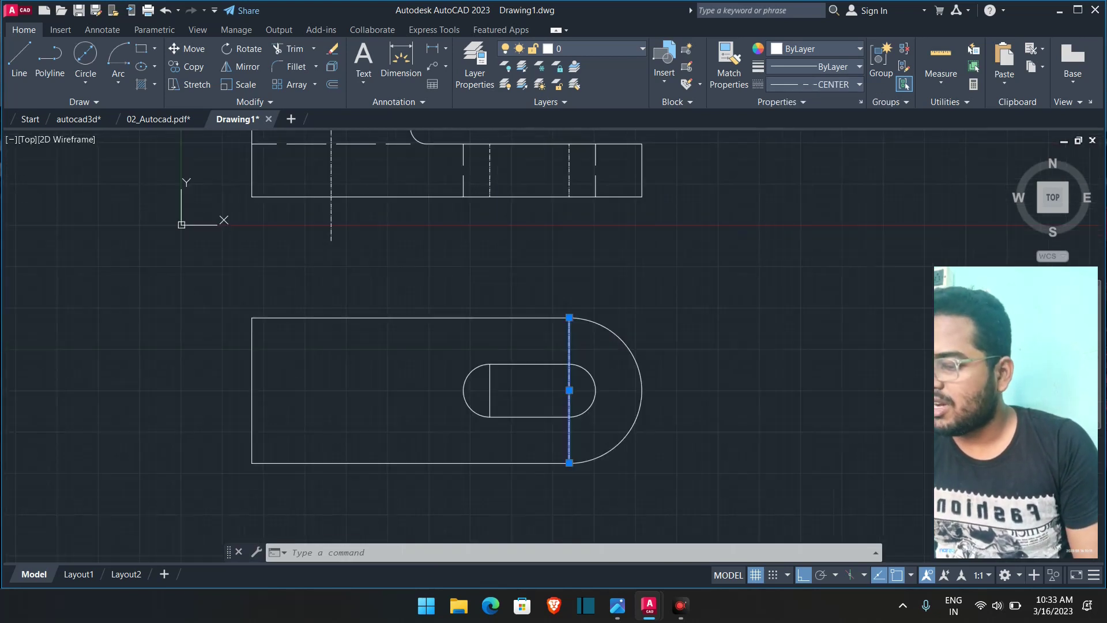
key("Escape")
- Connect the front view's right slot centre line to the top view's centre line, and make CENTER both its linetype and the current one
type("l")
key("Return")
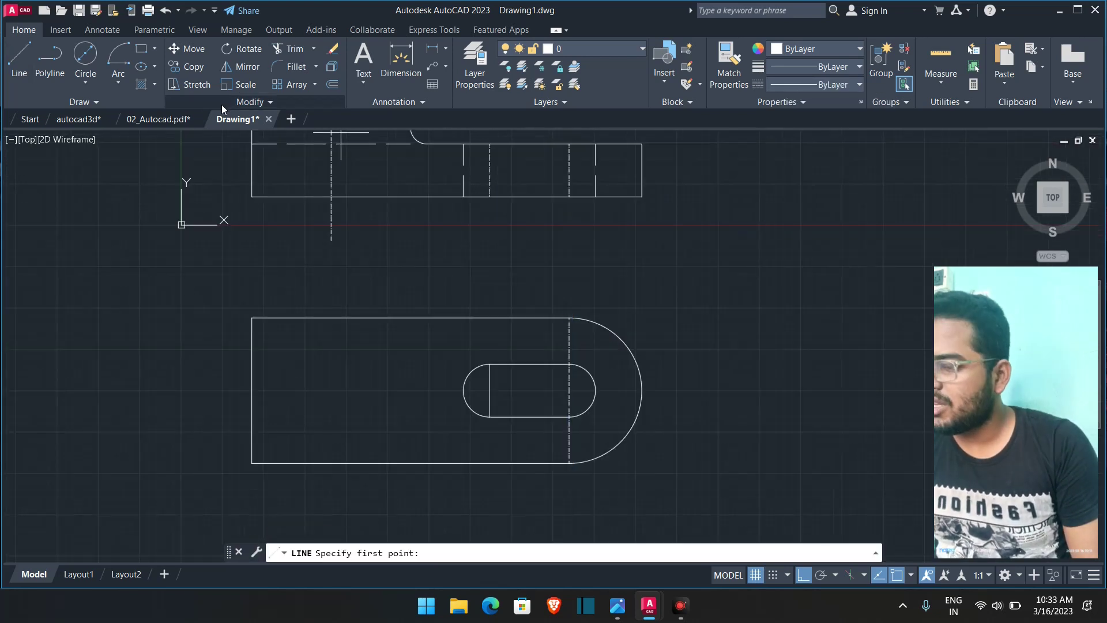
left_click(569, 196)
left_click(569, 317)
key("Escape")
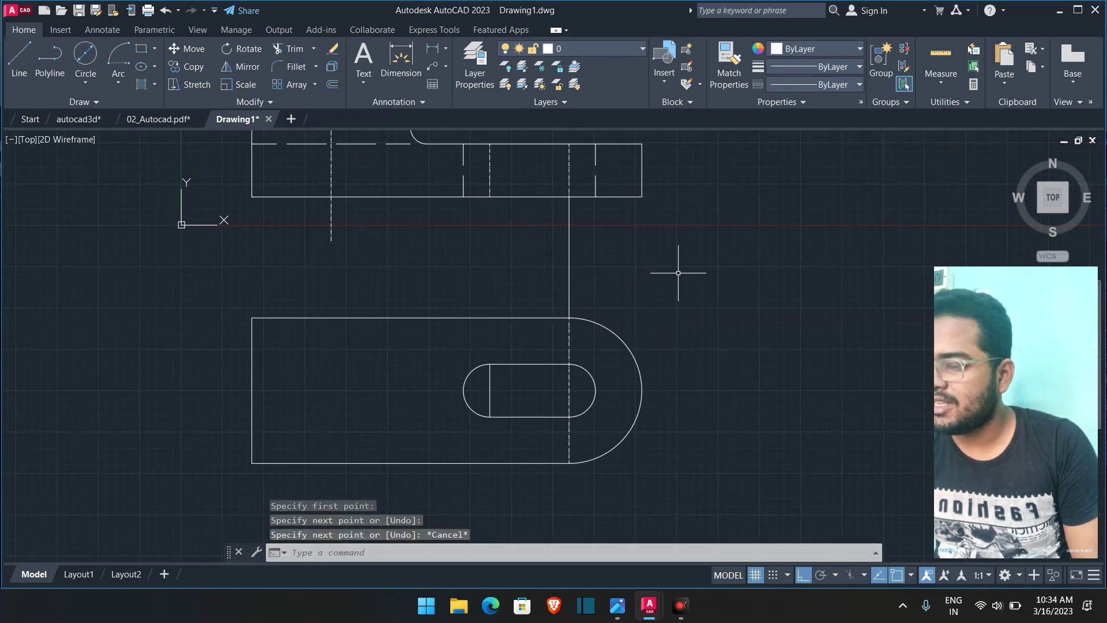
left_click(807, 85)
left_click(818, 150)
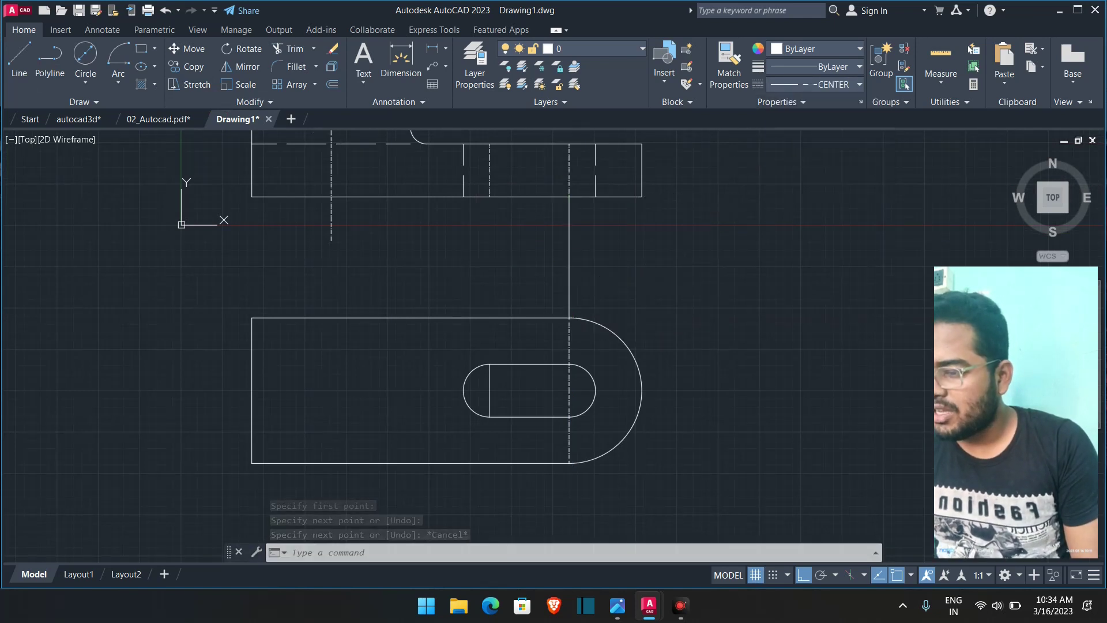
left_click(807, 85)
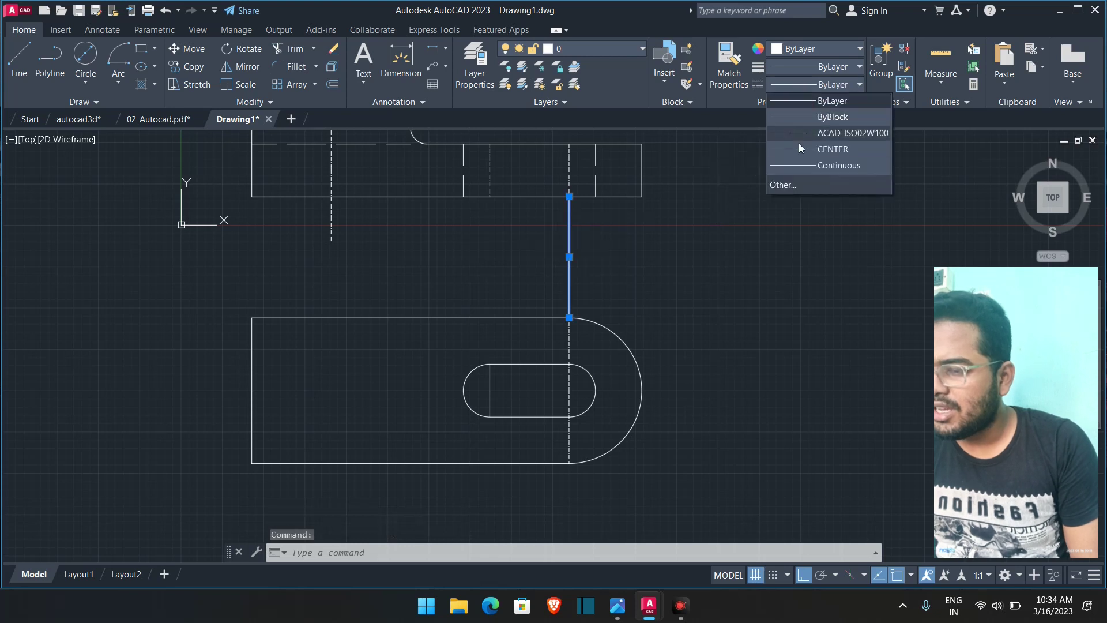
left_click(807, 149)
key("Escape")
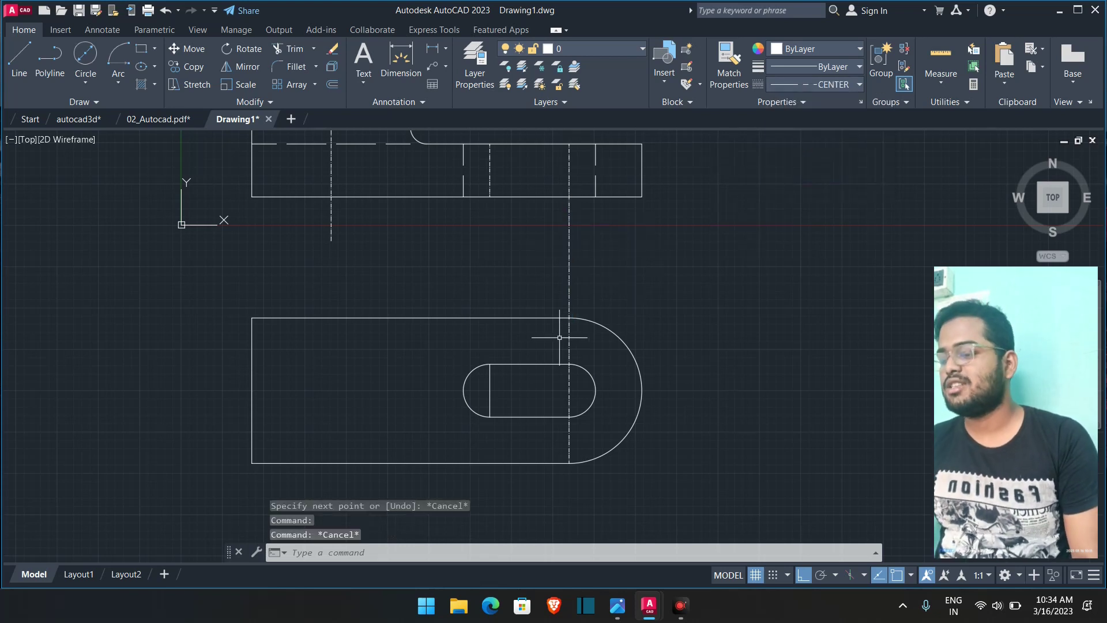
- Trim away the slot rectangle's left vertical edge inside the top view slot
left_click(19, 58)
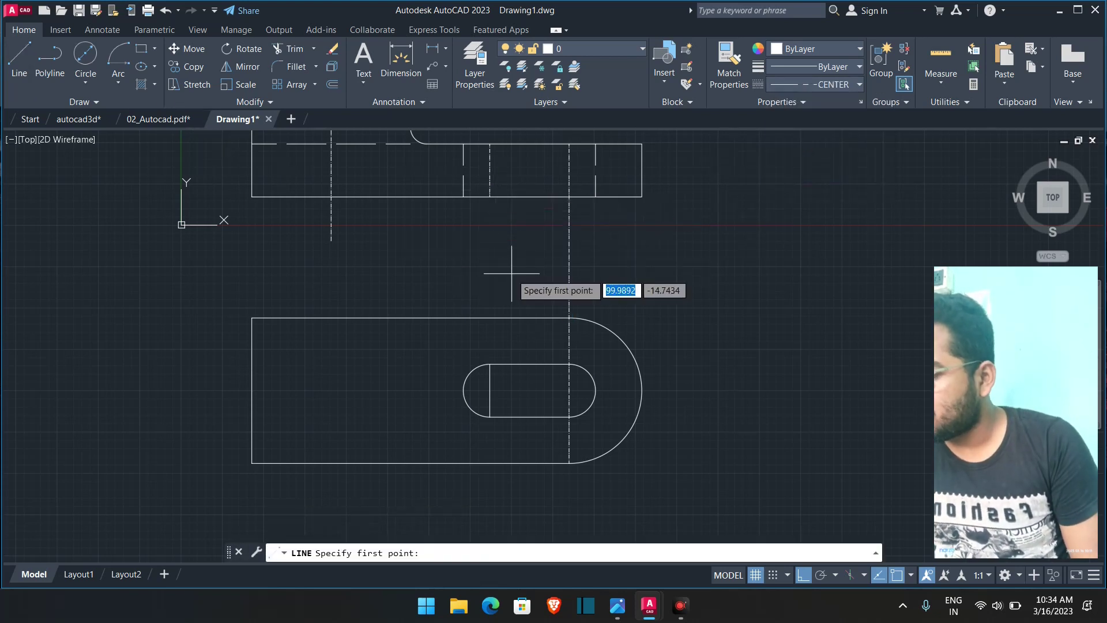
key("Escape")
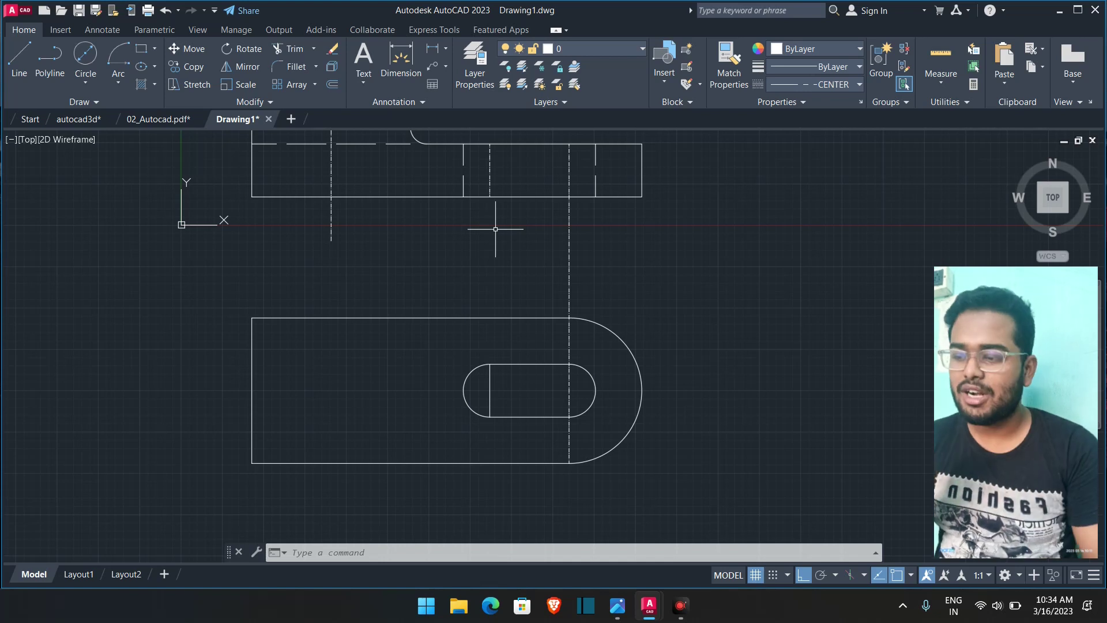
left_click(291, 50)
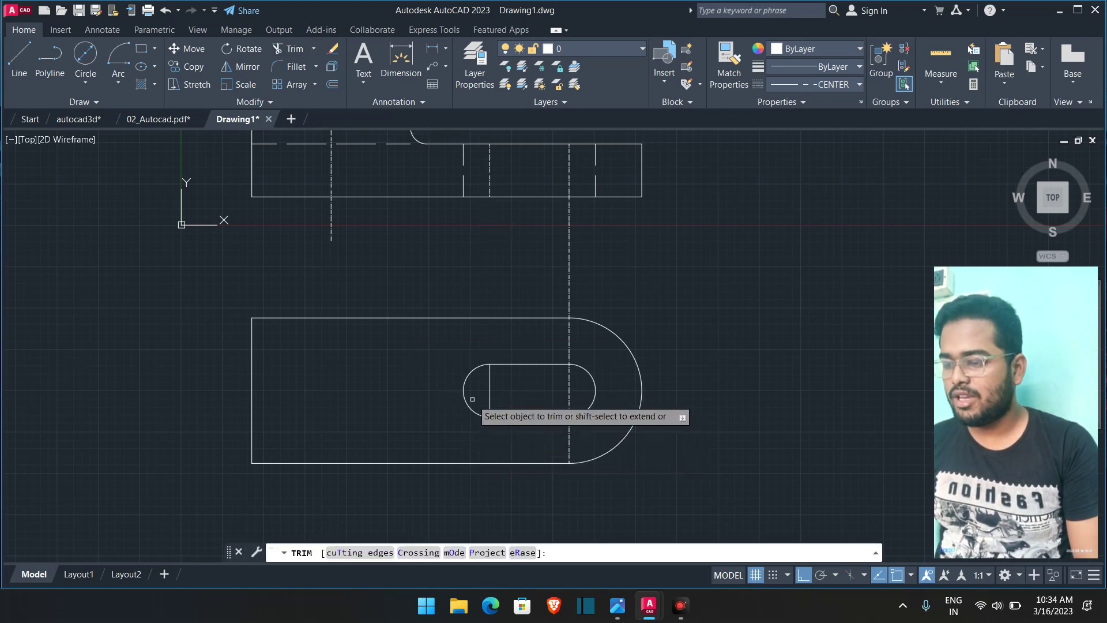
left_click(490, 394)
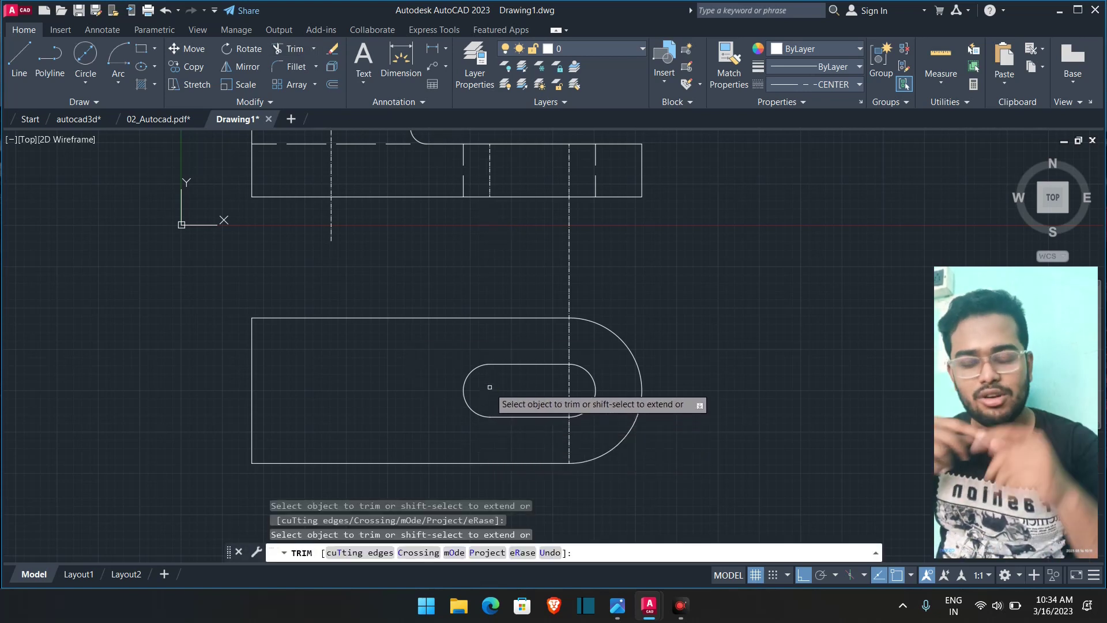
- Draw a vertical centre line from the front view's left slot centre line down through the slot to just below the top view outline
left_click(19, 58)
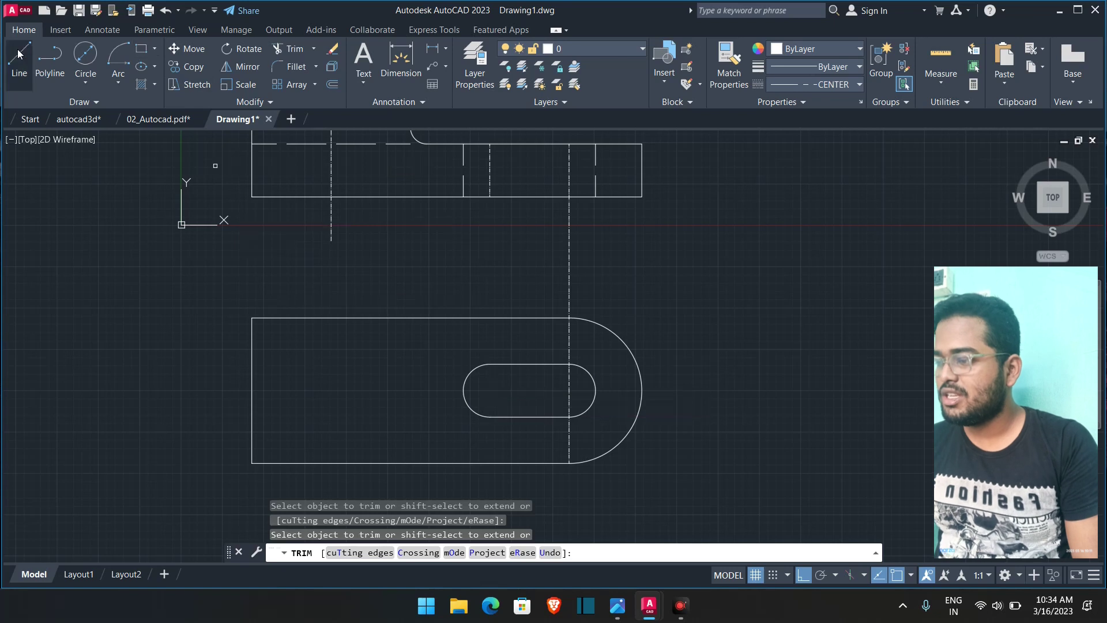
left_click(489, 197)
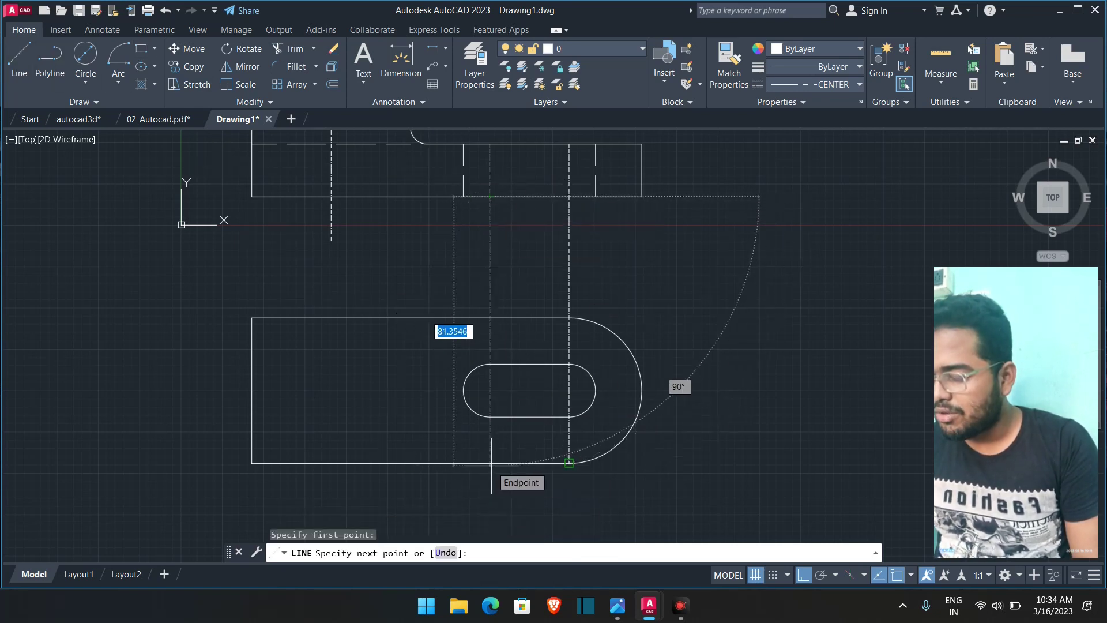
left_click(569, 462)
key("ctrl+z")
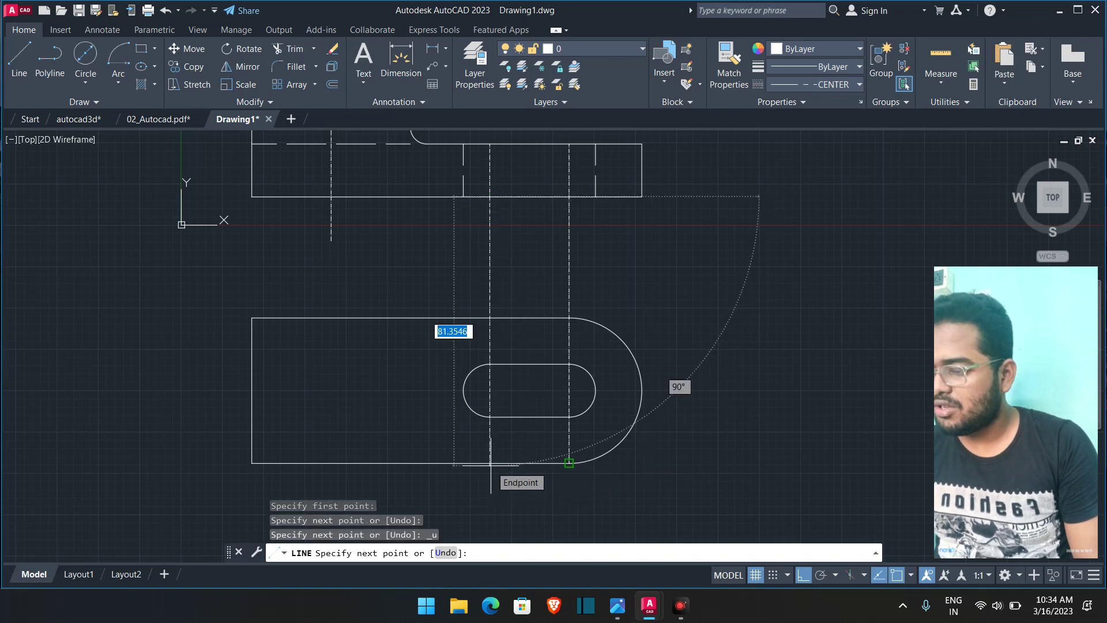
left_click(490, 463)
key("ctrl+z")
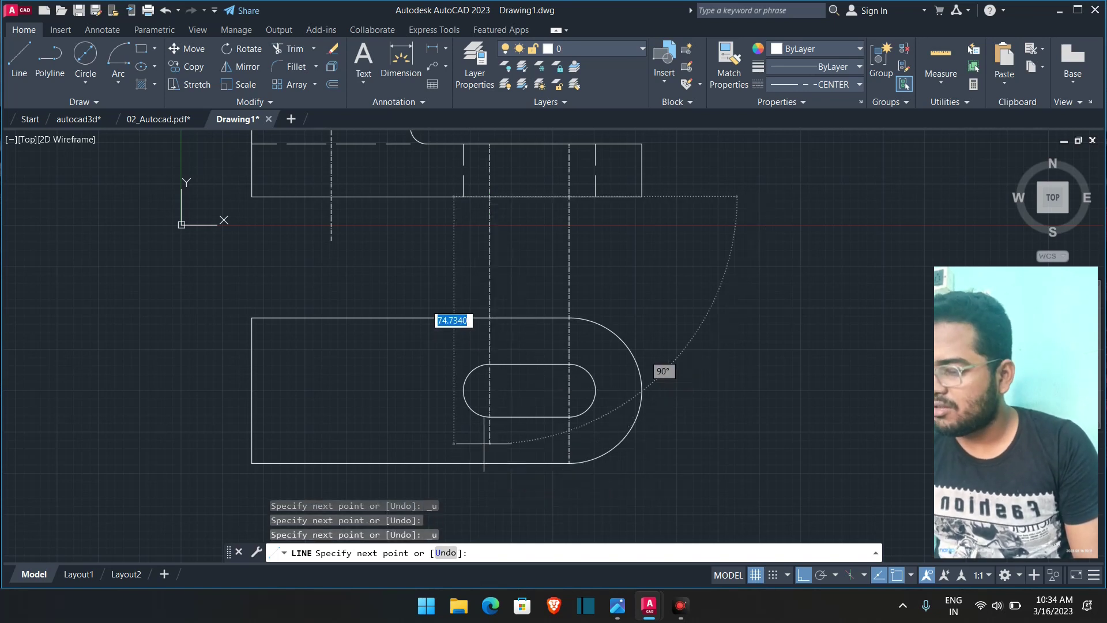
left_click(483, 410)
scroll(399, 461, "up", 4)
left_click(620, 493)
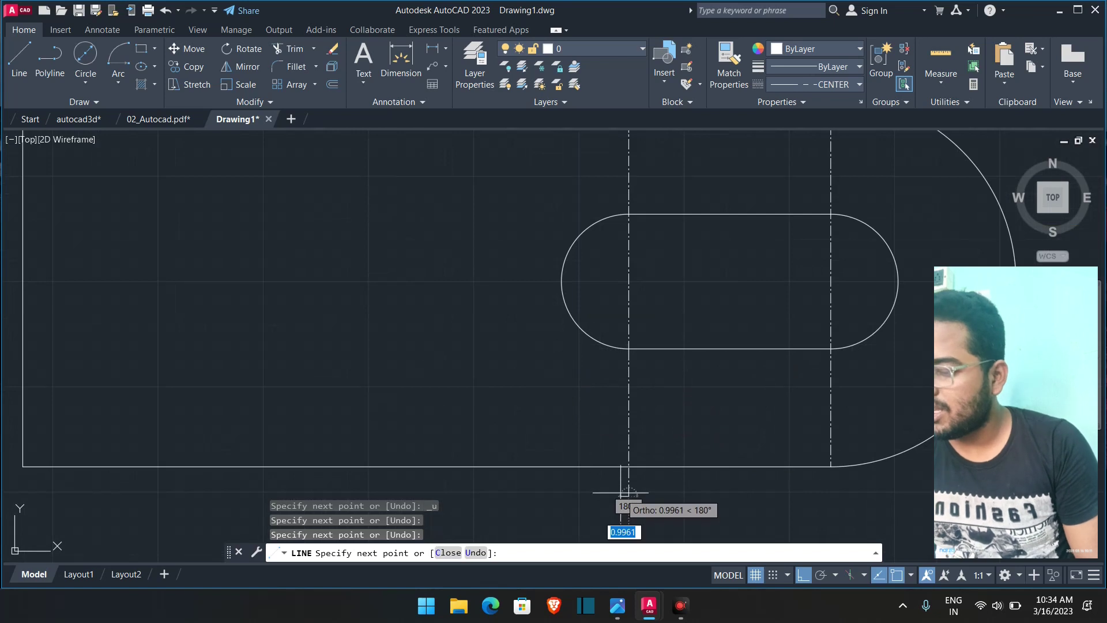
key("Escape")
- Trim the left slot centre line where it extends below the top view's lower edge
type("tr")
key("Return")
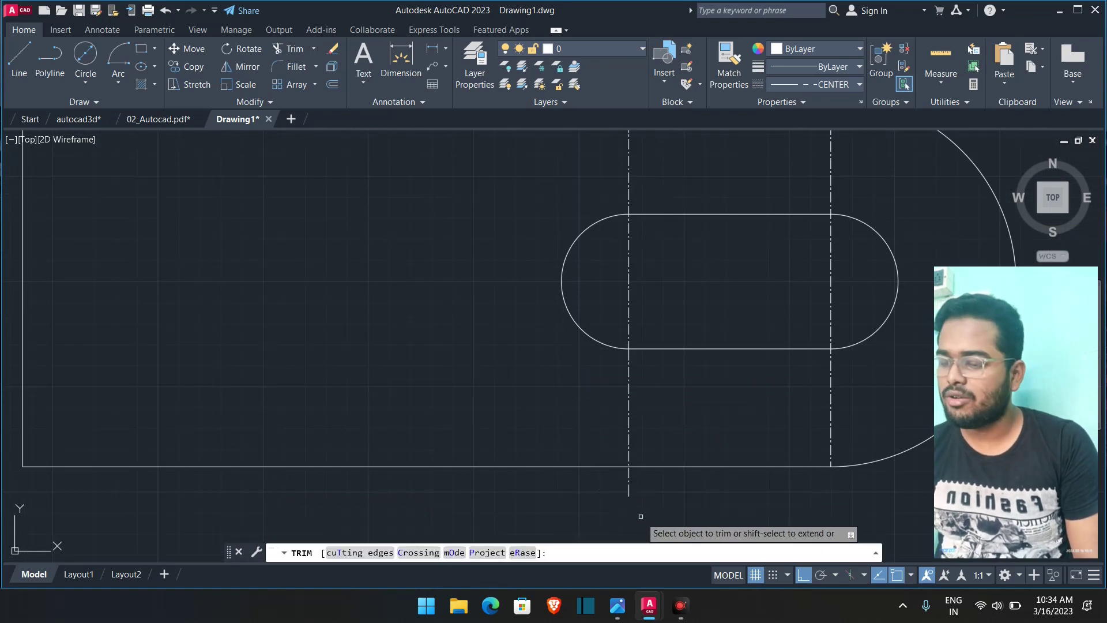
left_click(630, 487)
key("Escape")
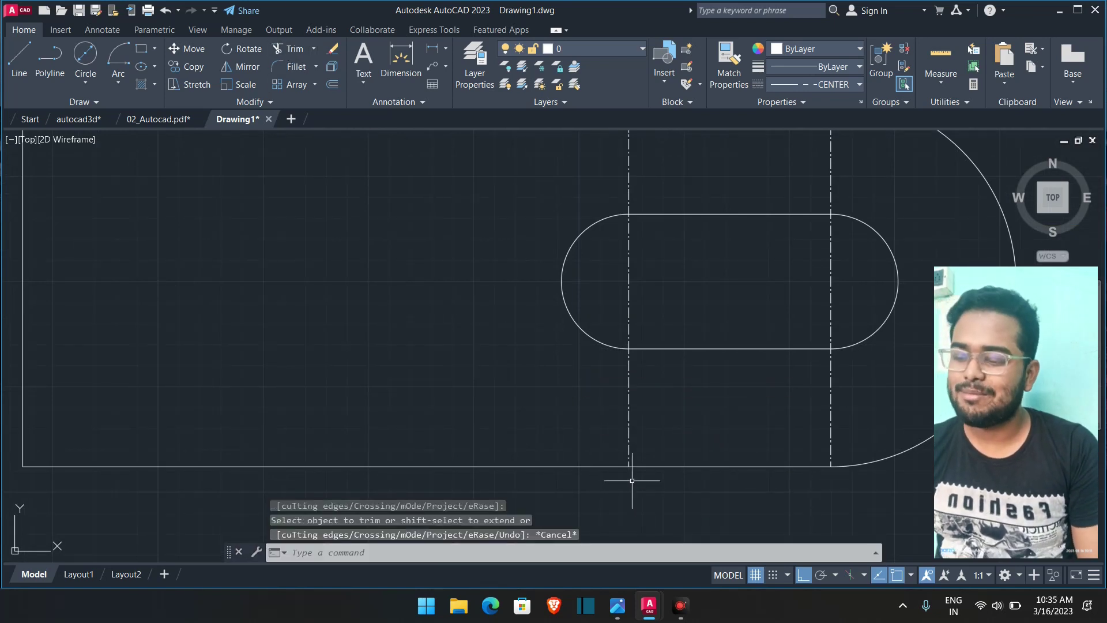
- Compare the finished slot and centre lines with the reference image, examining its top, front and side views
scroll(630, 482, "down", 2)
scroll(760, 355, "down", 2)
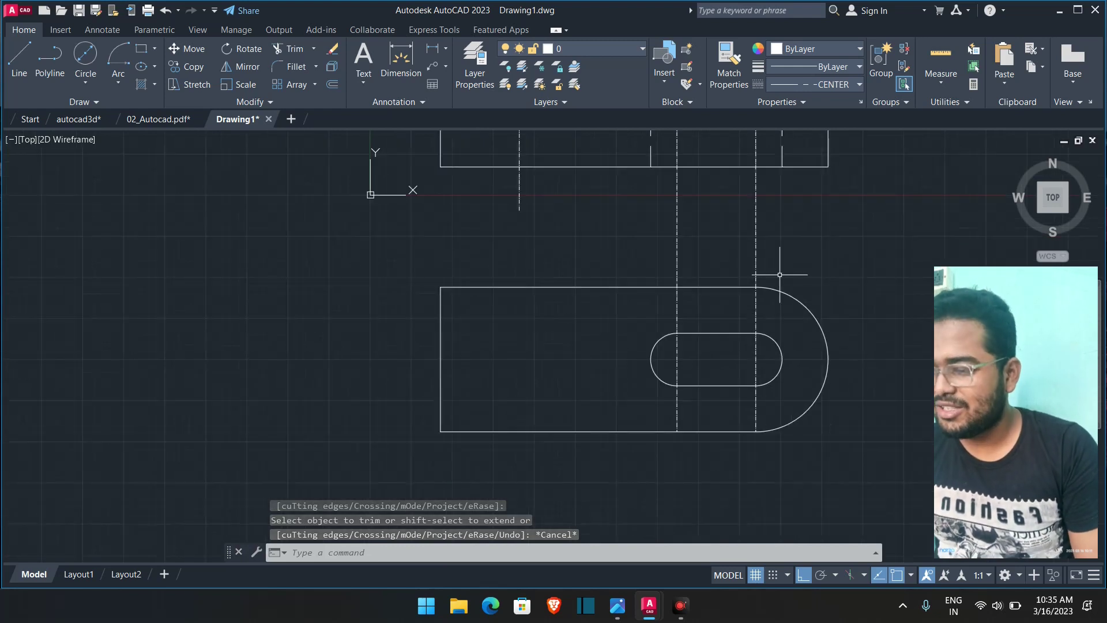
middle_click_drag(837, 272, 812, 309)
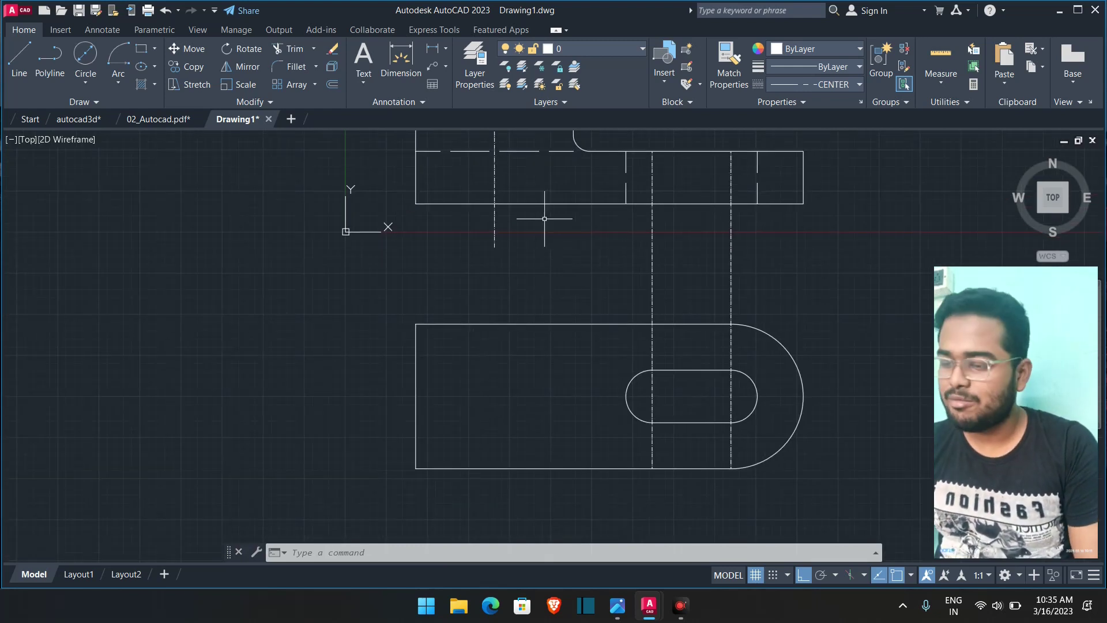
scroll(482, 309, "down", 2)
scroll(662, 271, "up", 2)
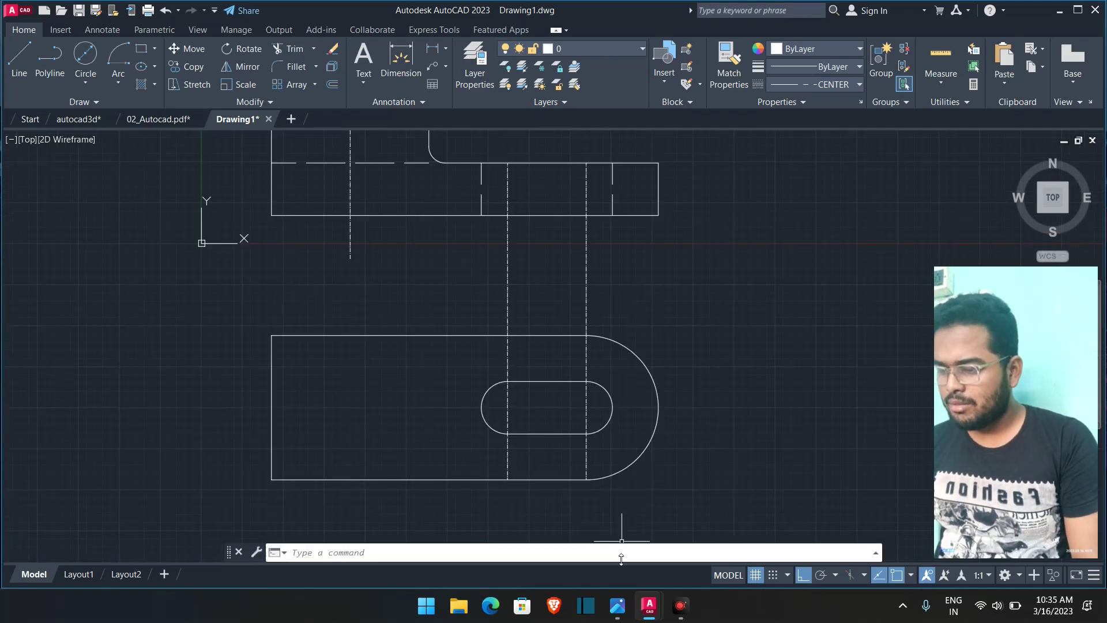
left_click(617, 605)
scroll(235, 201, "down", 1)
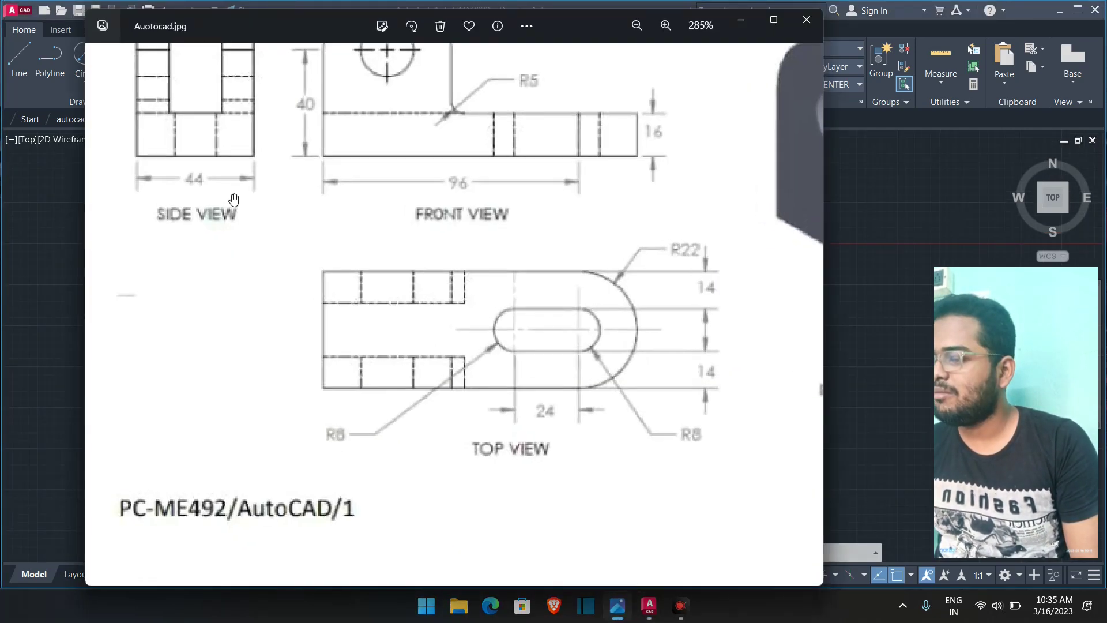
left_click_drag(234, 199, 237, 344)
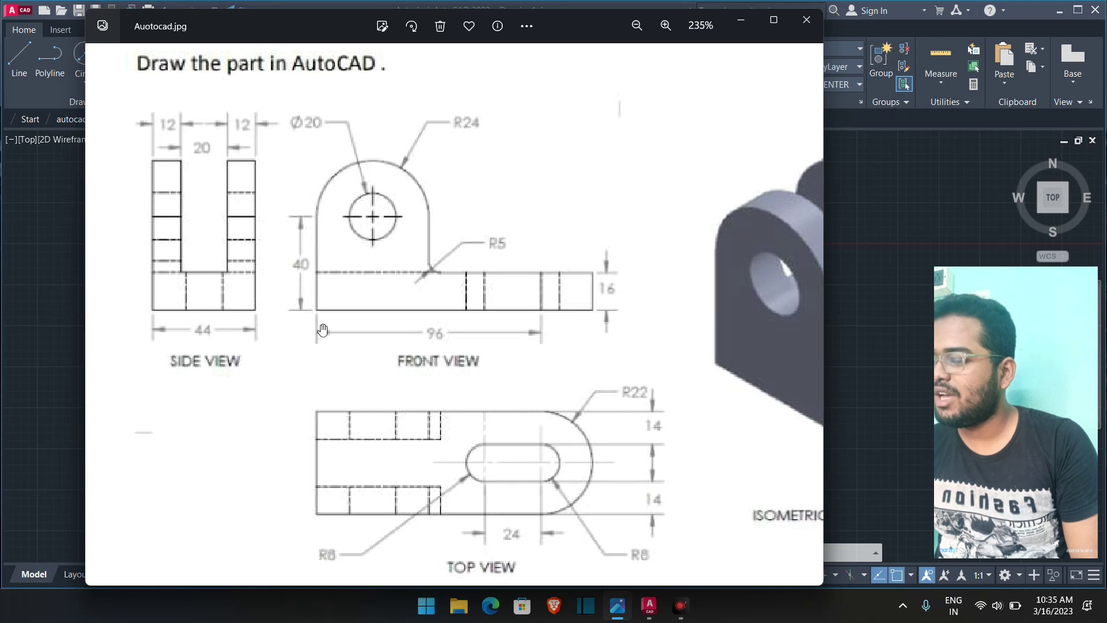
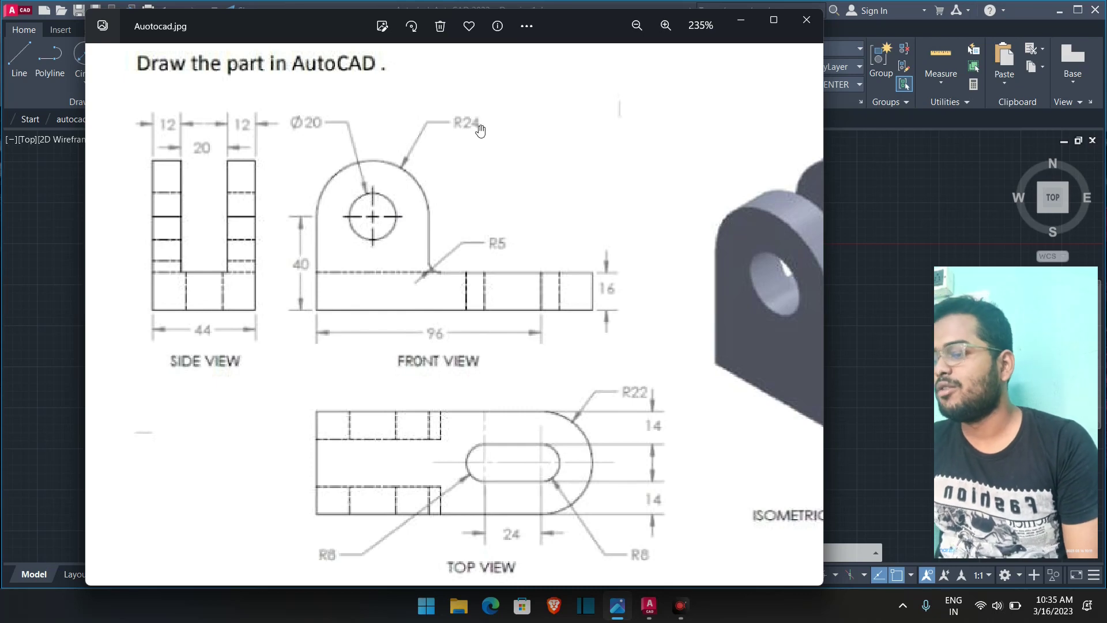
- Draw a vertical centre-type projection line from the front view upright's right edge down to just below the top view outline
left_click(741, 20)
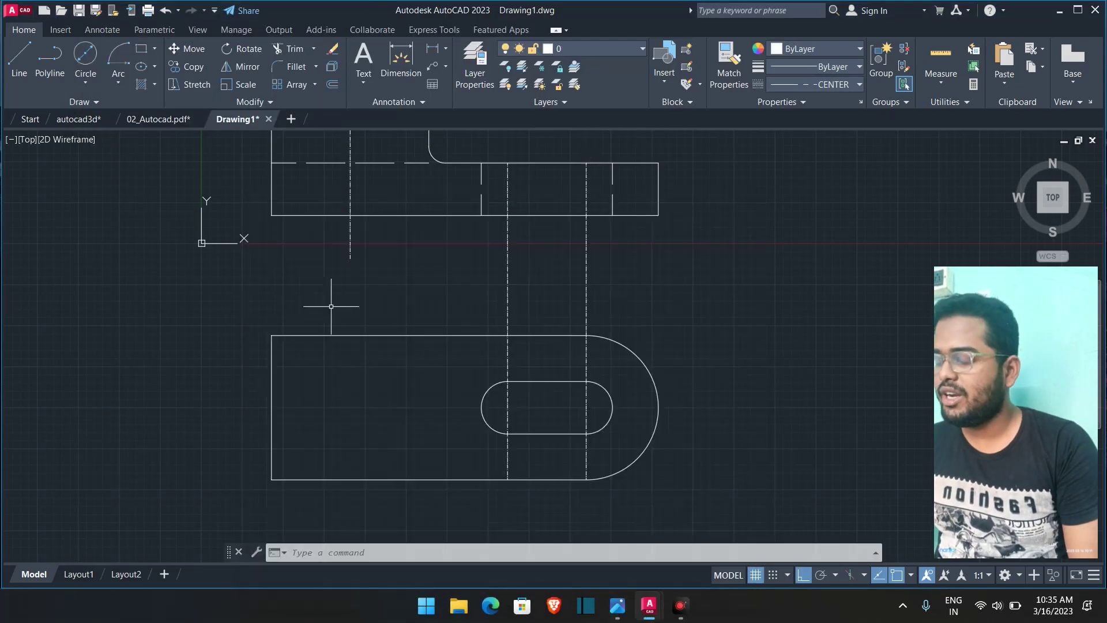
type("l")
key("Return")
left_click(428, 147)
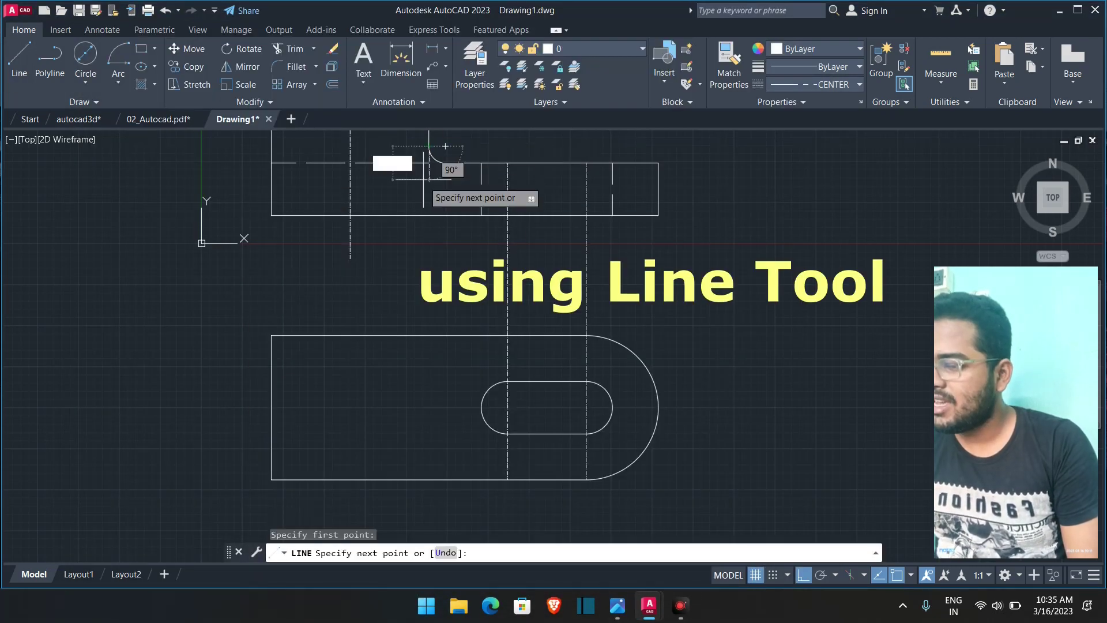
left_click(420, 479)
key("Escape")
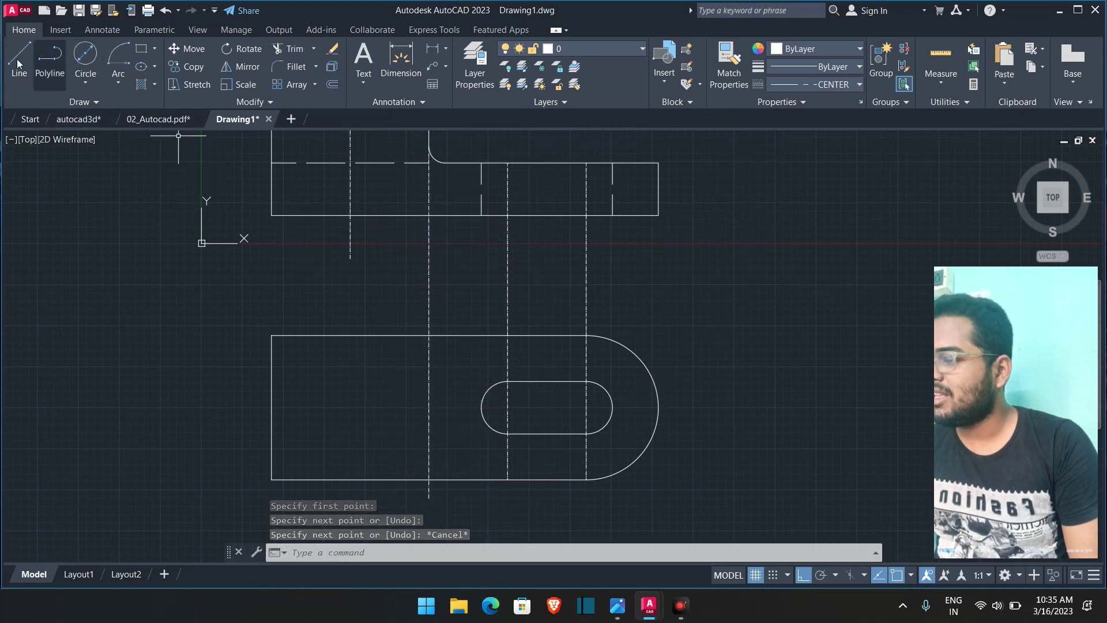
- Draw the upper lug outline in the top view, 12 down from the upper edge at the projection line and 48 across to the left edge
key("Return")
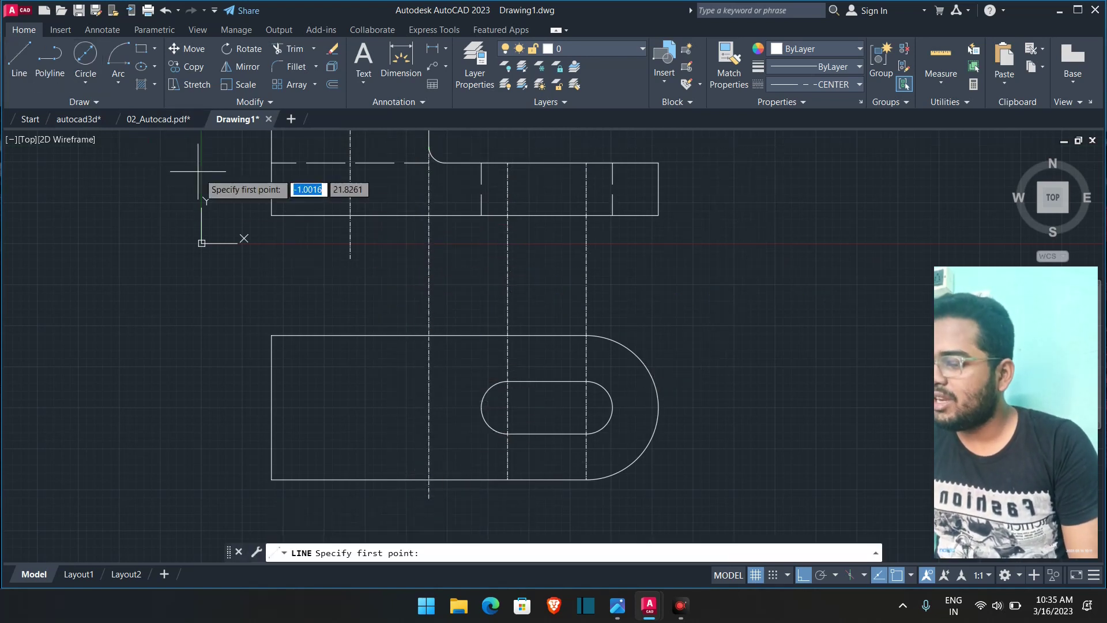
left_click(428, 334)
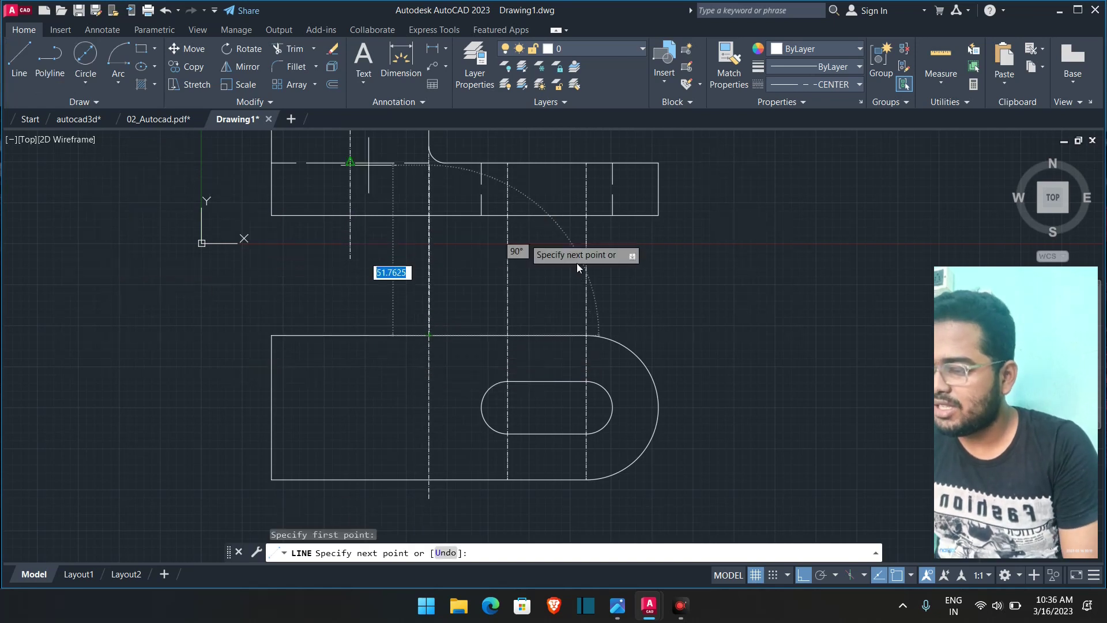
type("1")
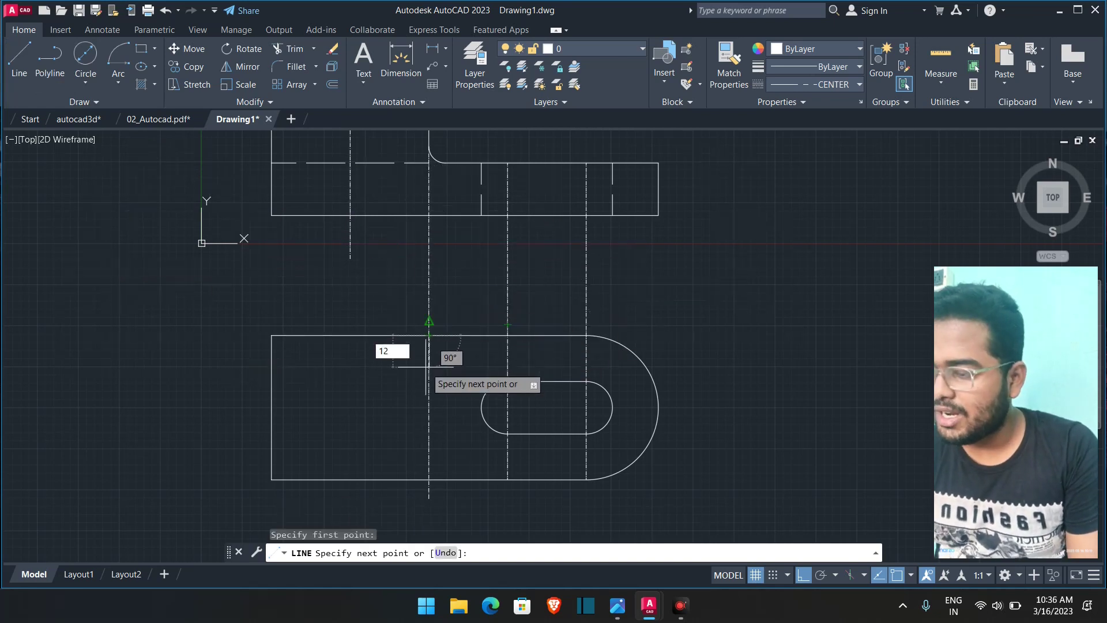
type("2")
key("Return")
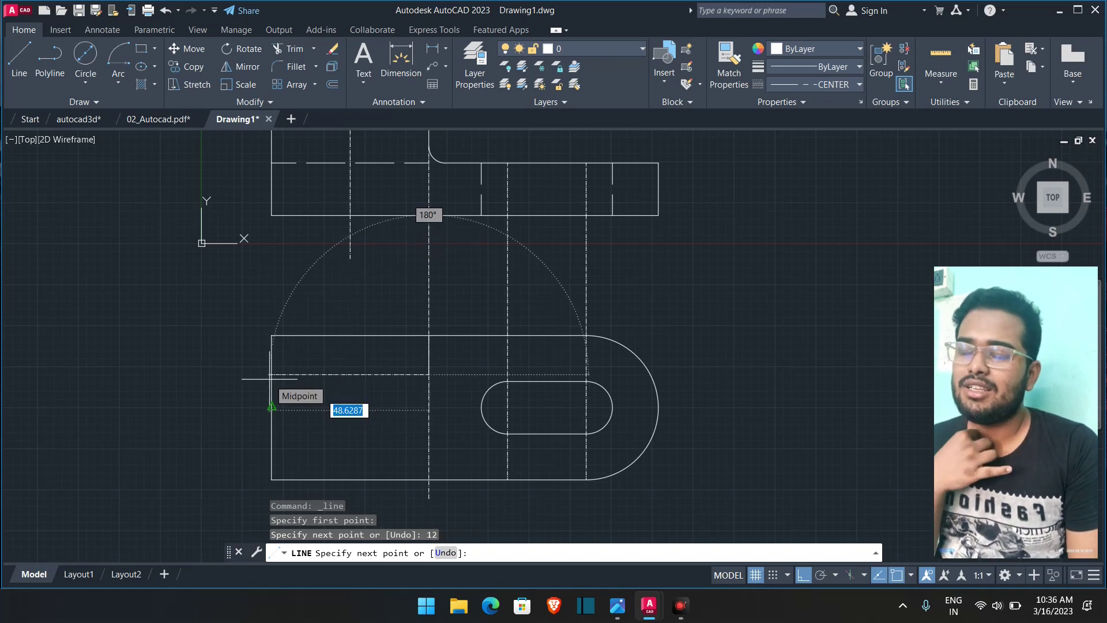
type("48")
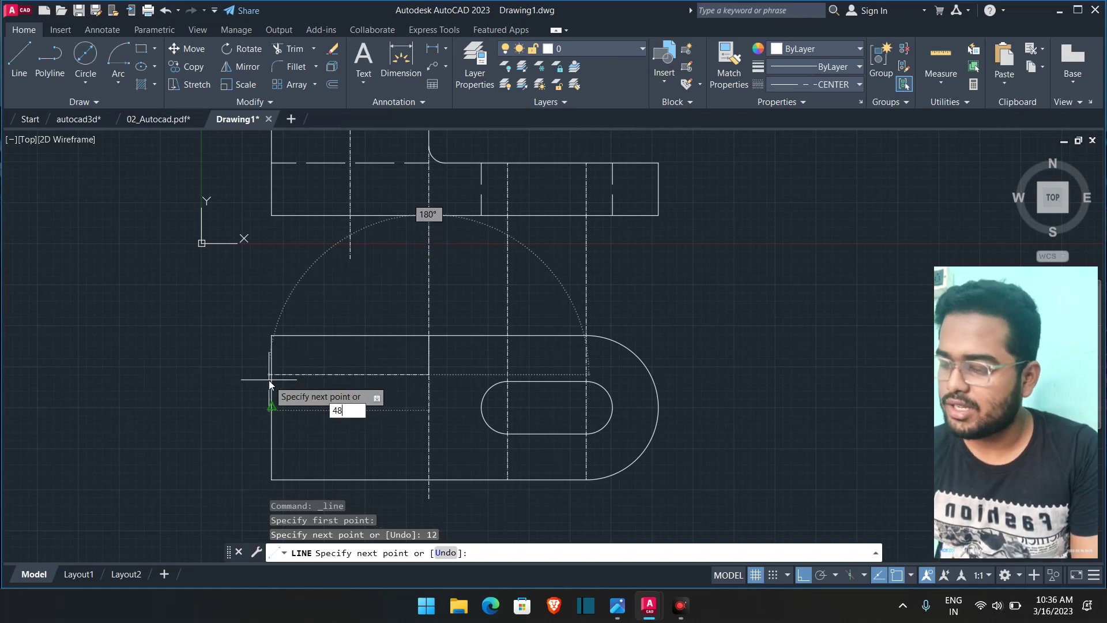
key("Return")
key("Escape")
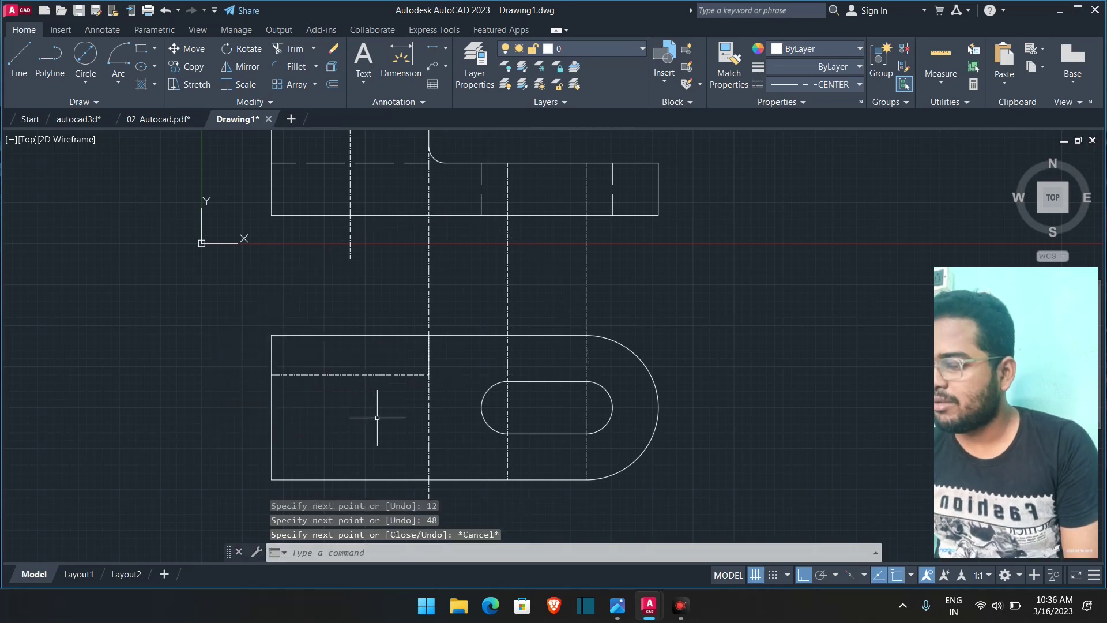
- Draw the lower lug outline 12 up from the lower edge at the projection line, extending it horizontally past the top view's left edge
right_click(136, 273)
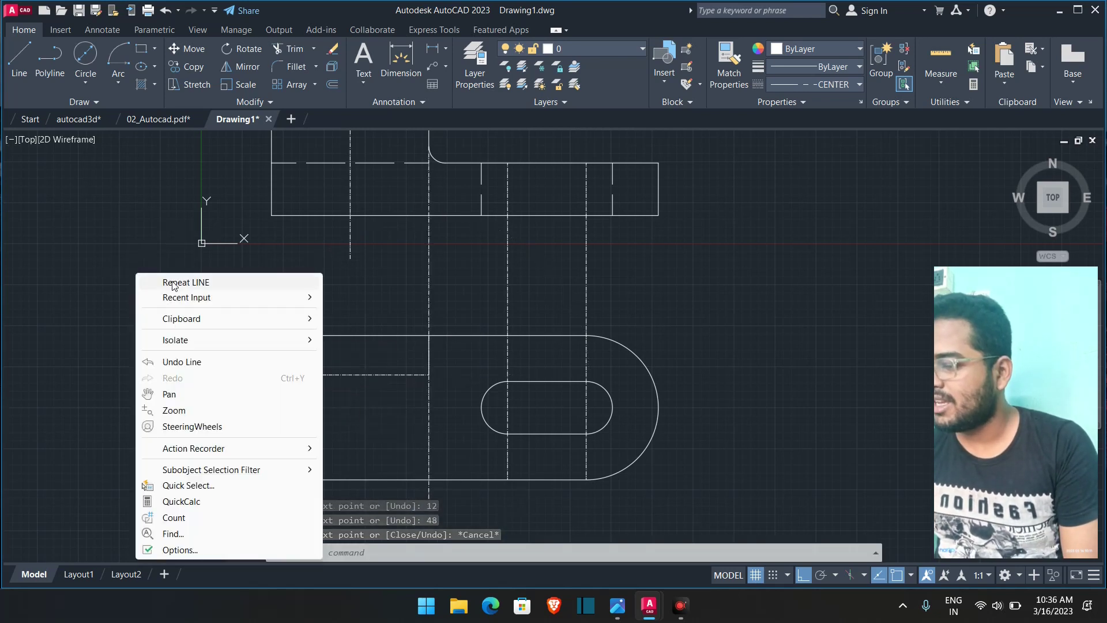
left_click(153, 283)
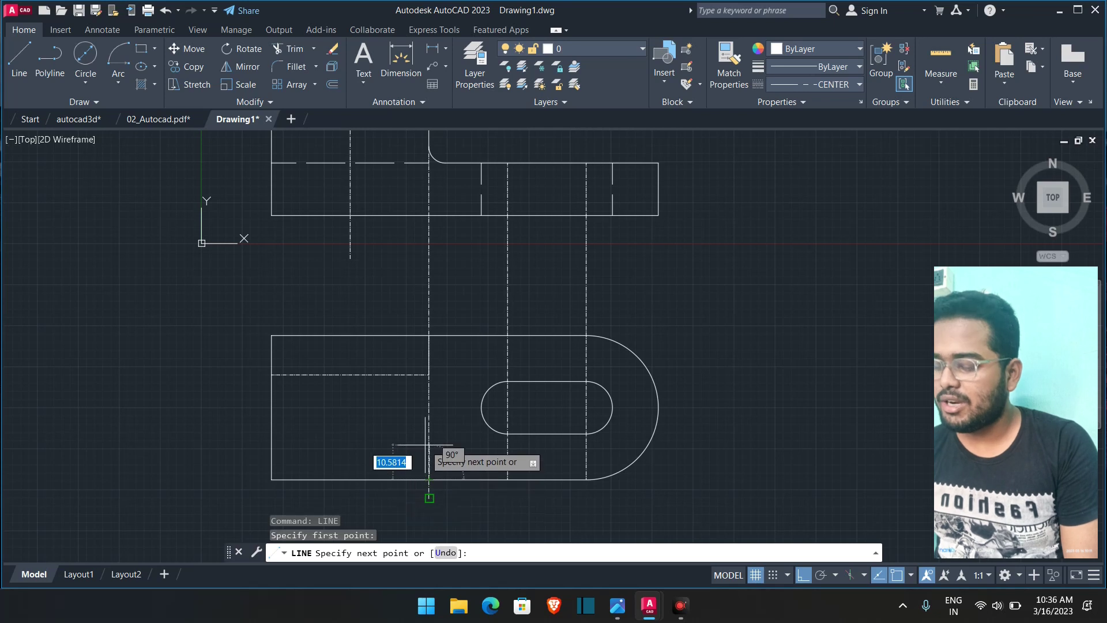
type("12")
key("Return")
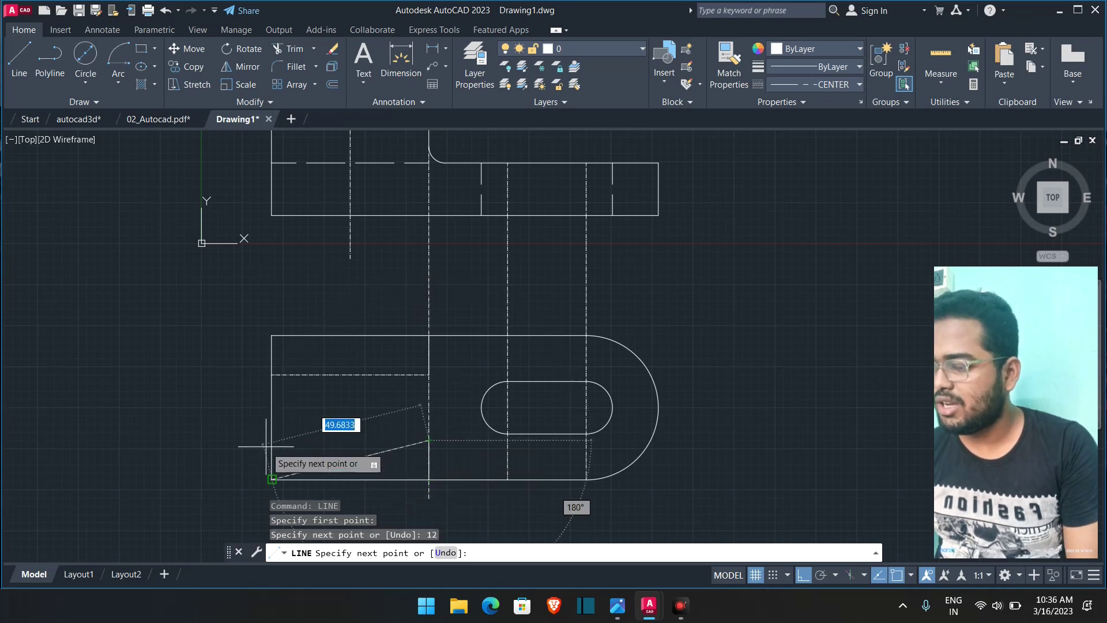
left_click(176, 441)
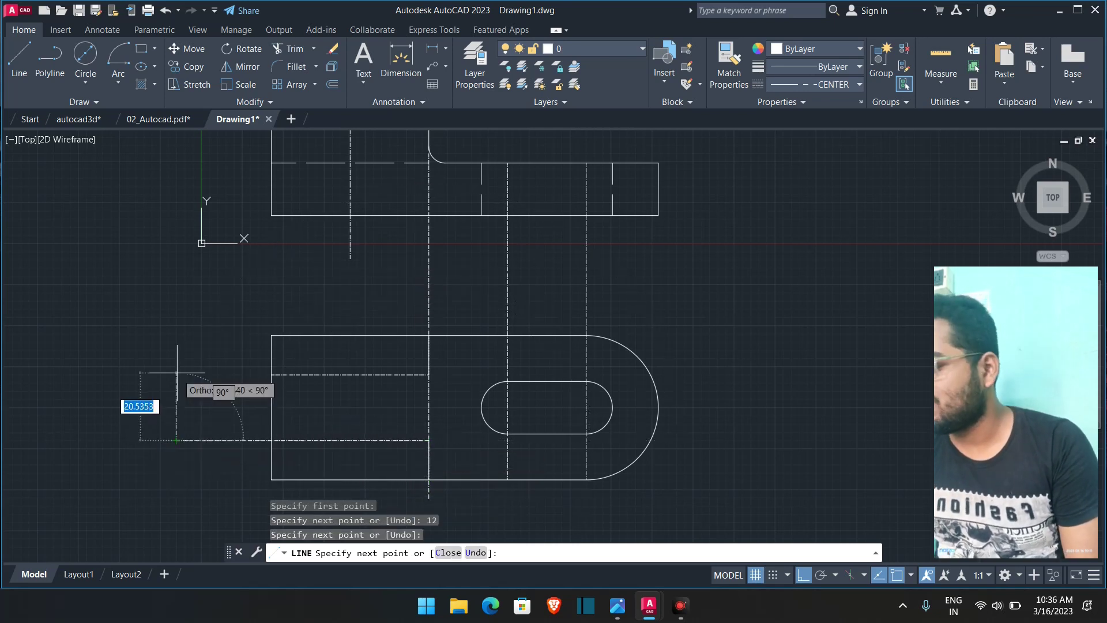
key("Escape")
- Trim the lower lug line outside the top view's left edge and delete the upright's vertical projection line
left_click(290, 51)
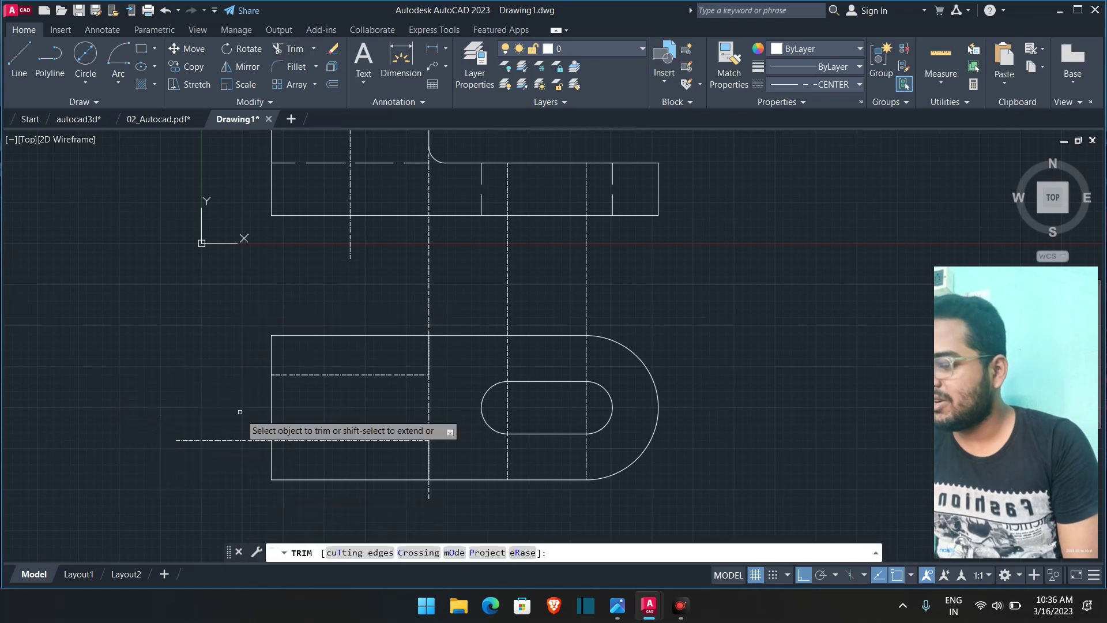
left_click(236, 440)
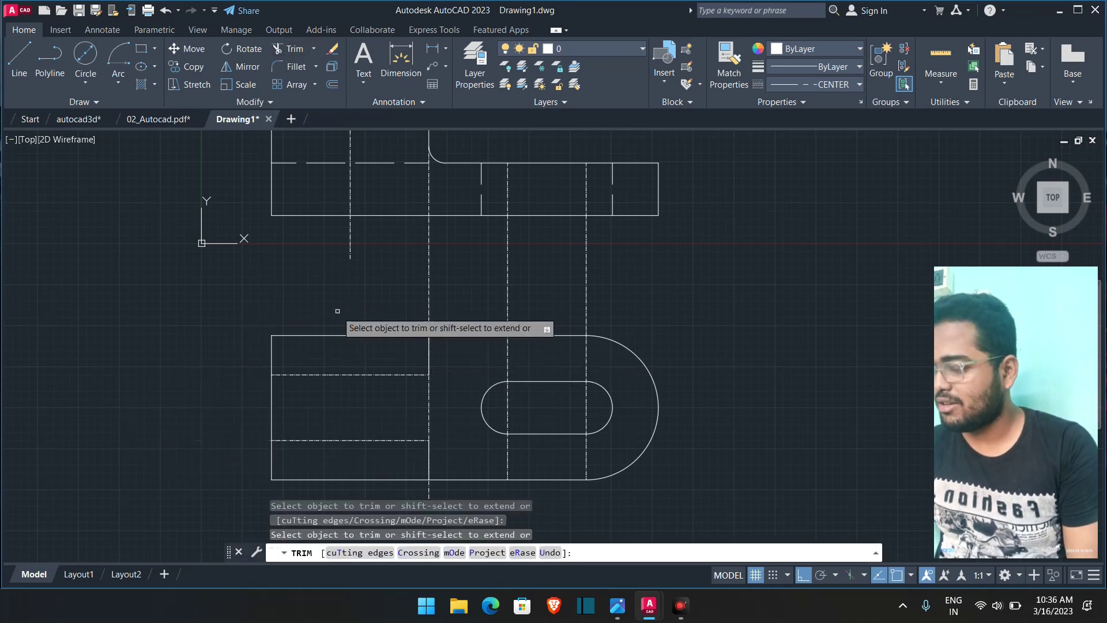
key("Escape")
left_click(431, 269)
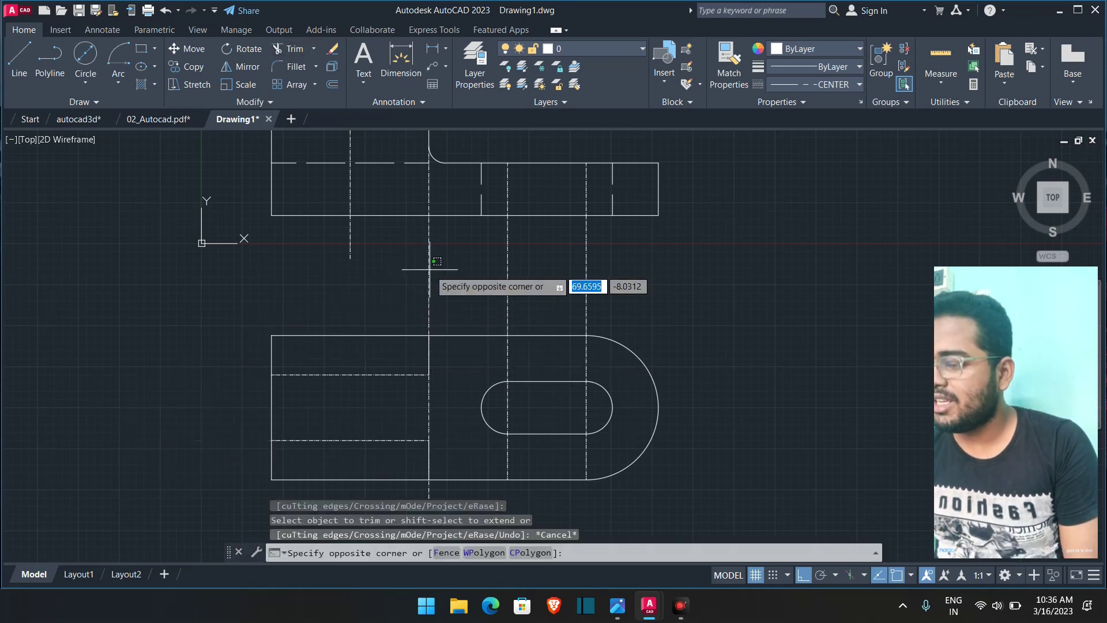
key("Escape")
left_click(428, 273)
key("Delete")
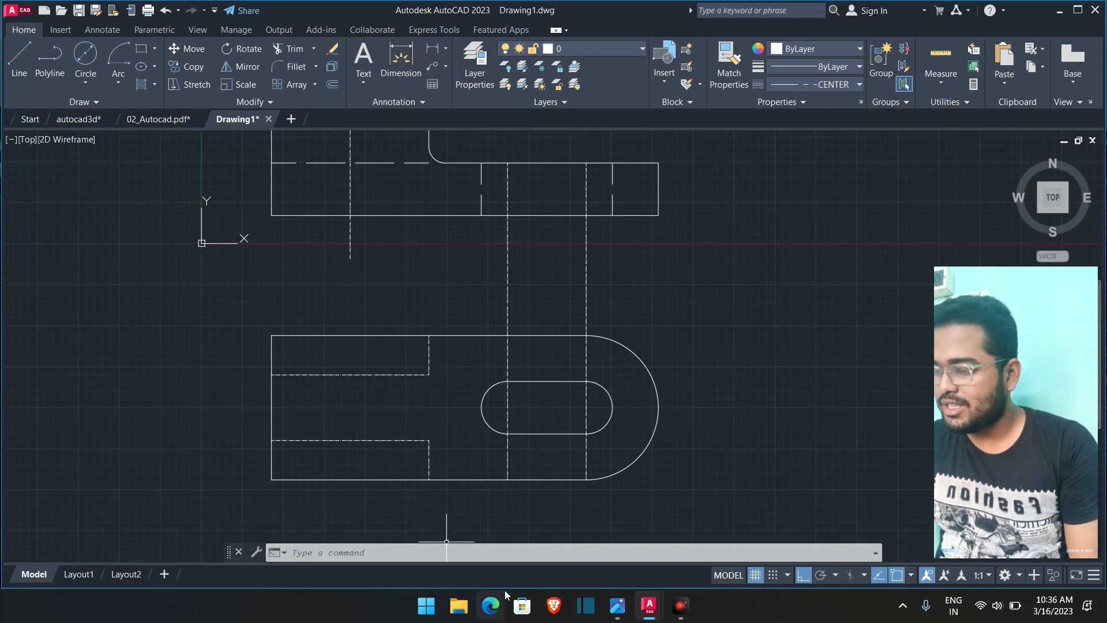
- Set the upper lug's horizontal line to the dashed ACAD linetype and match its properties onto the other lug lines
scroll(353, 453, "up", 8)
scroll(371, 432, "down", 5)
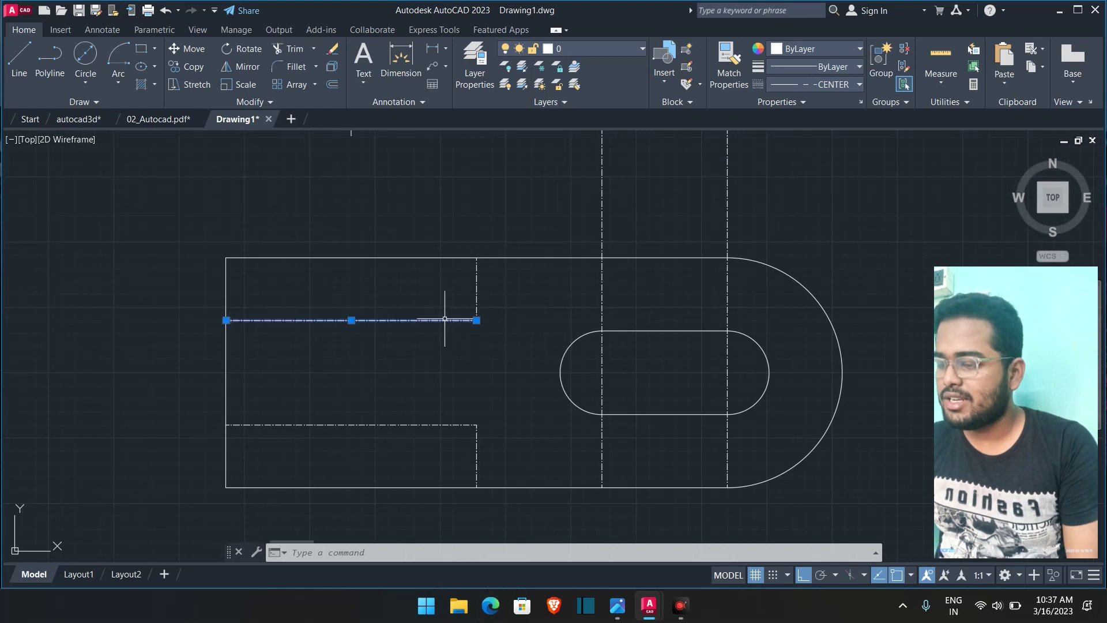
left_click(827, 86)
left_click(822, 134)
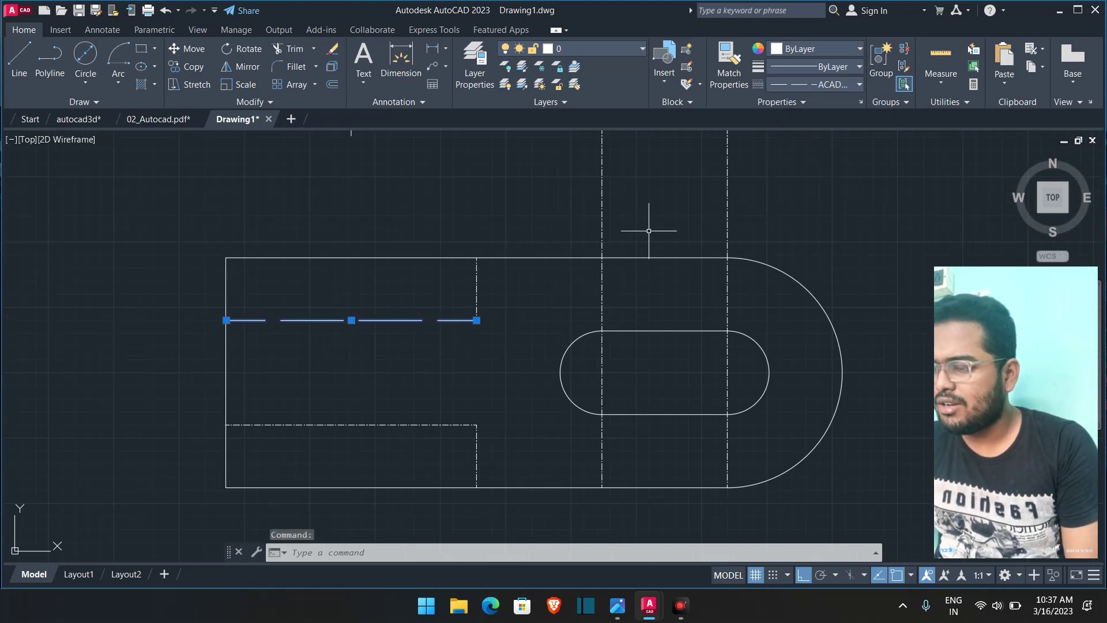
left_click(728, 57)
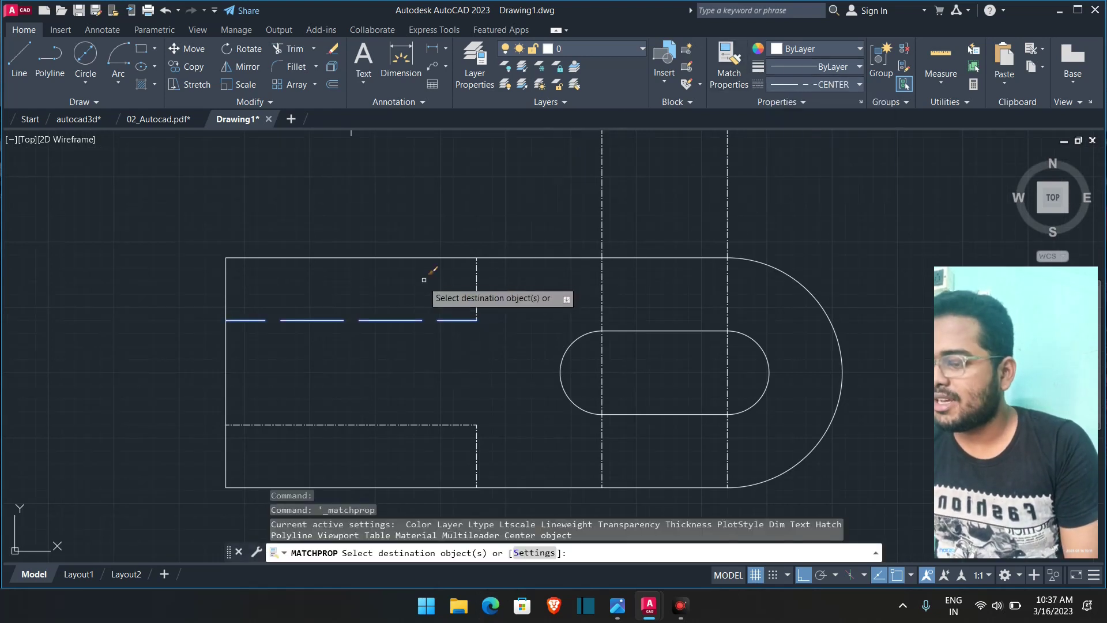
left_click(461, 426)
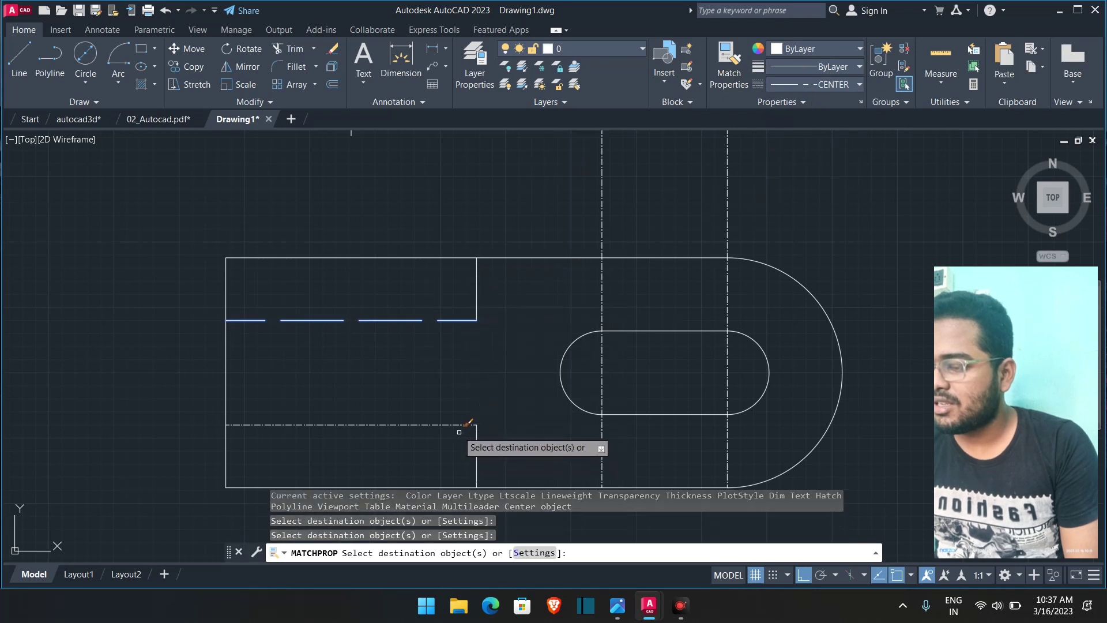
left_click(458, 425)
key("Escape")
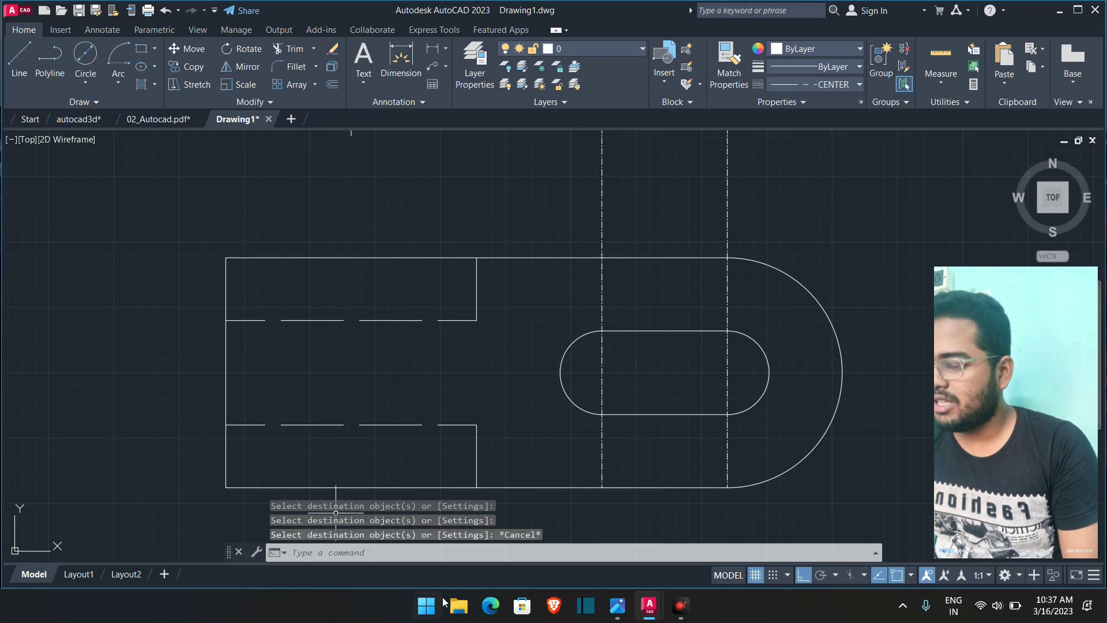
- Check the reference image and draw a vertical projection line from the front view fillet's lower end down past the top view's lower edge
left_click(626, 608)
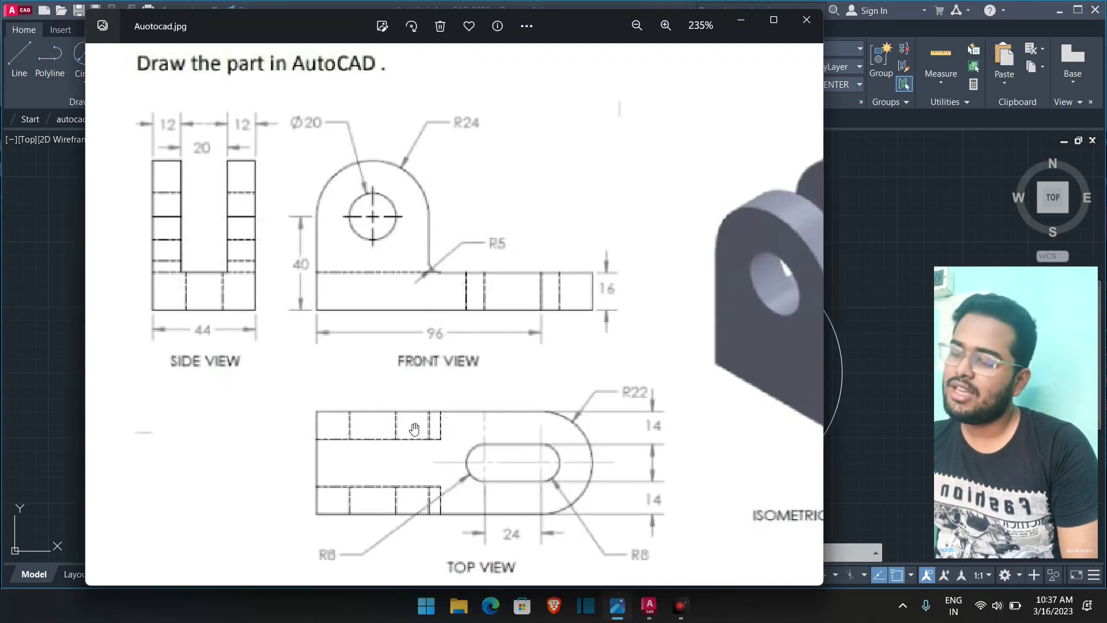
left_click(19, 59)
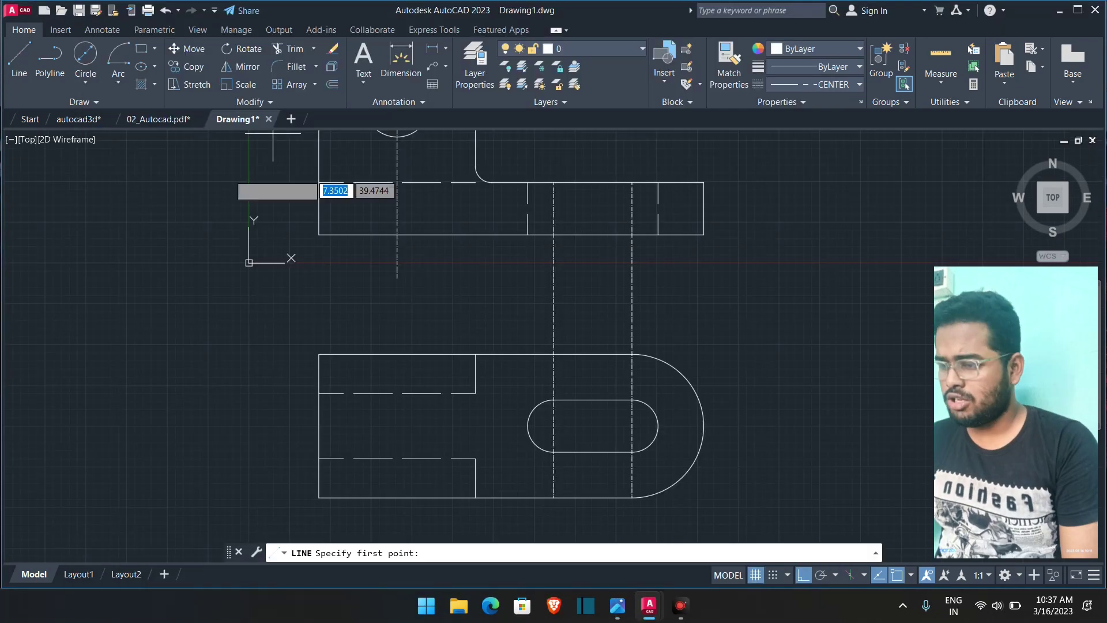
left_click(492, 182)
left_click(491, 505)
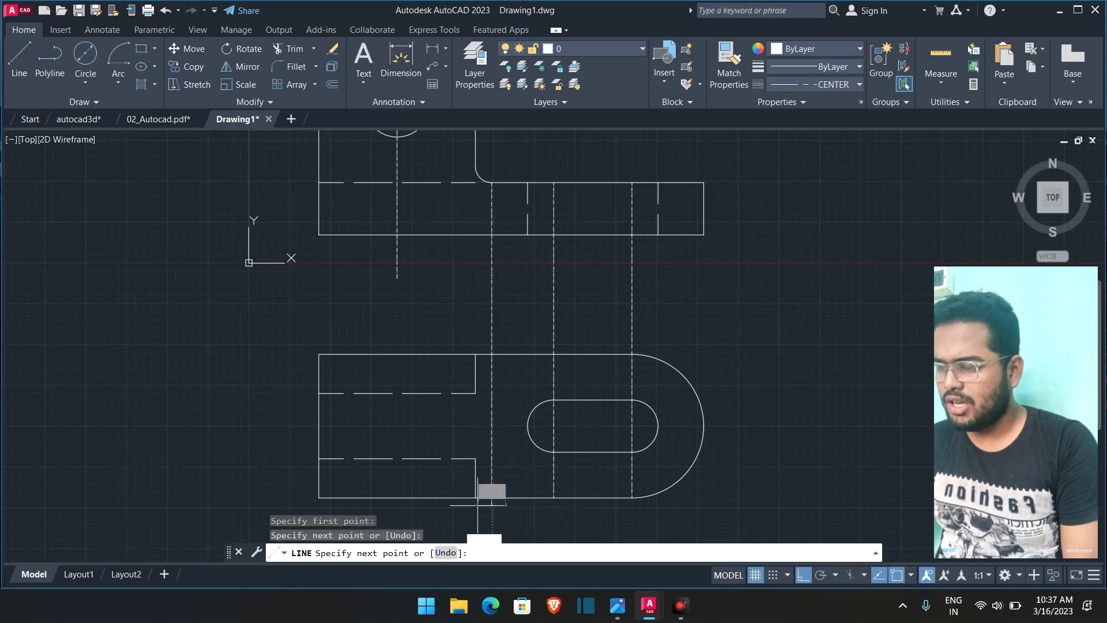
key("Escape")
scroll(511, 312, "up", 2)
middle_click_drag(508, 310, 580, 213)
- Draw a line 12 down from the top view's upper edge at the fillet projection line, continuing left to the upper lug's corner
left_click(20, 70)
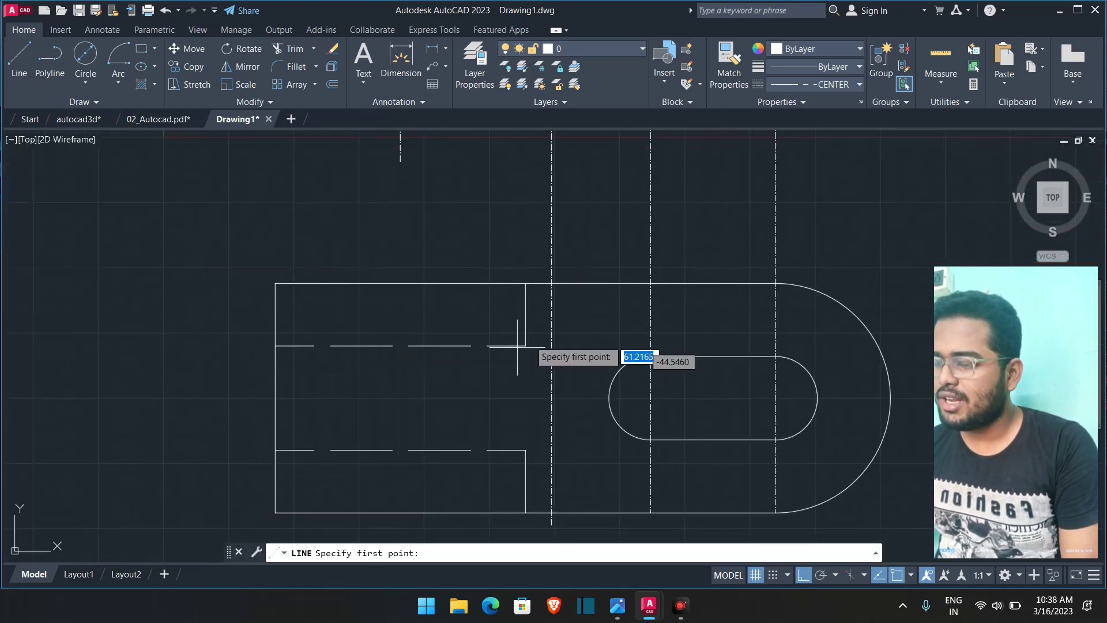
left_click(551, 282)
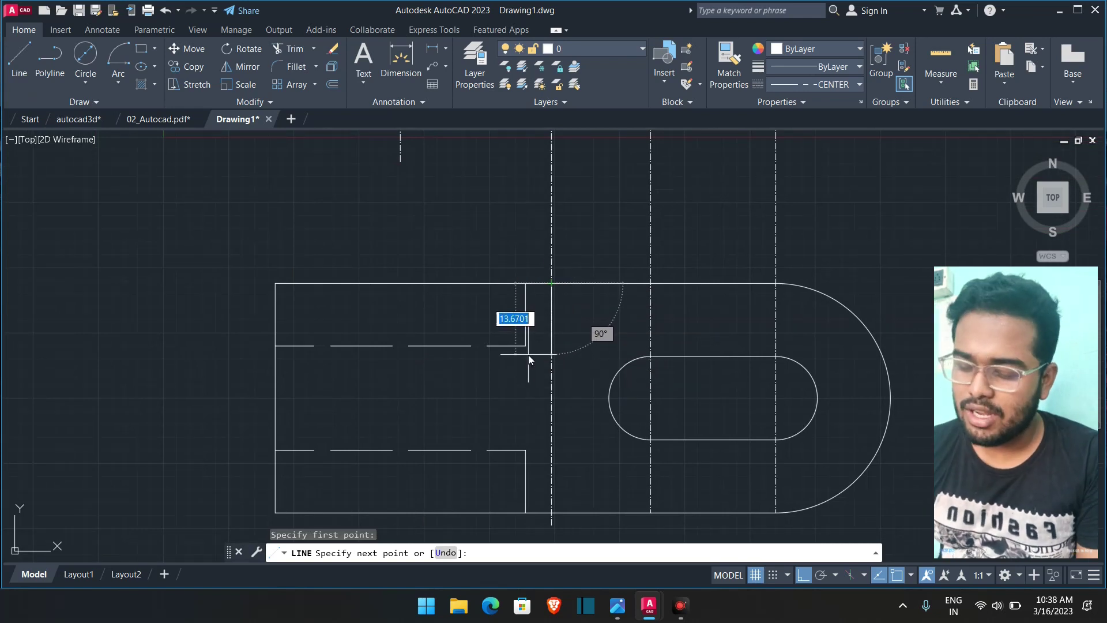
type("12")
key("Return")
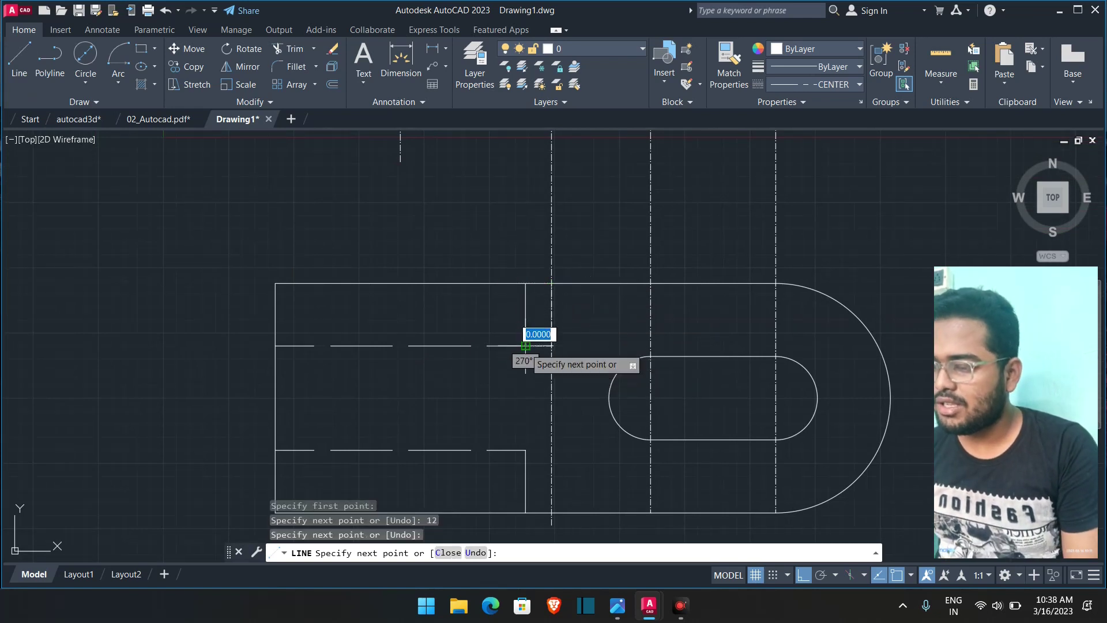
key("Escape")
left_click(525, 450)
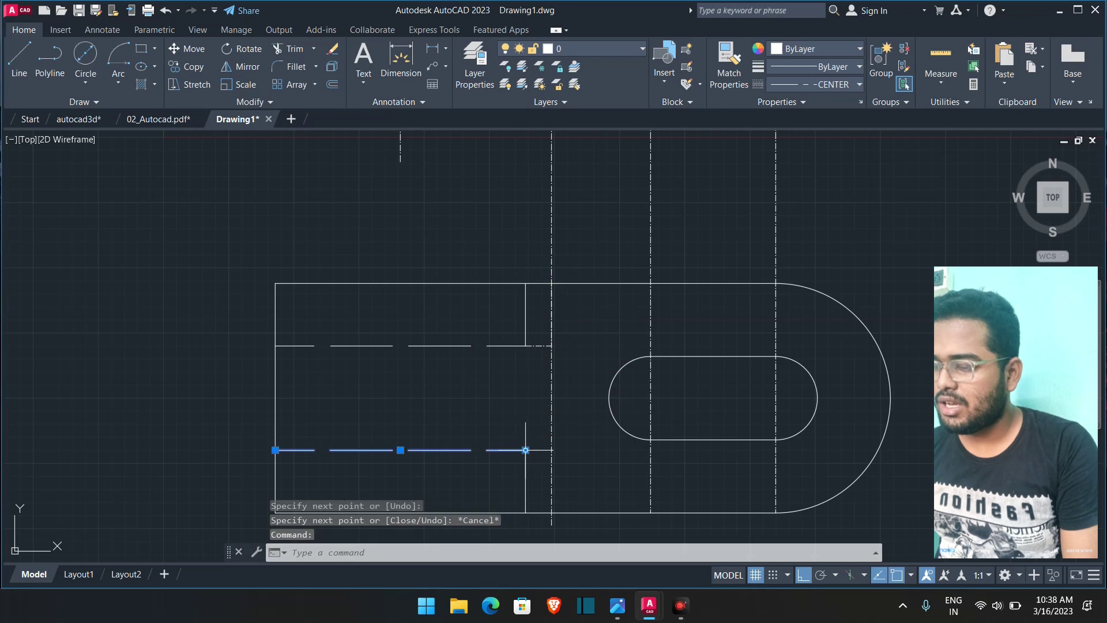
key("Escape")
right_click(402, 241)
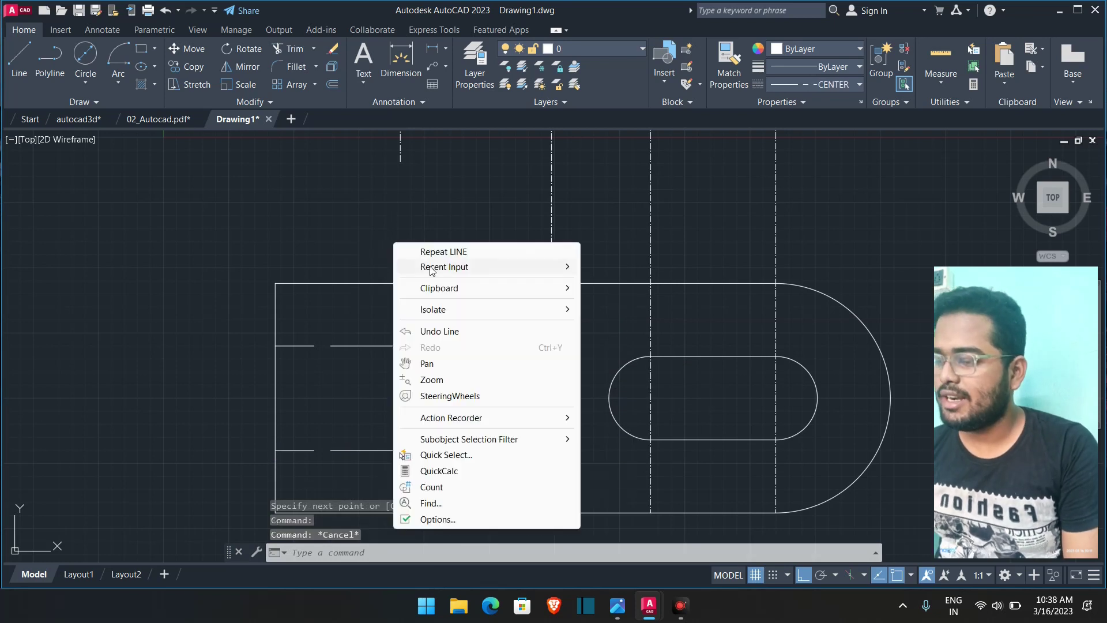
left_click(438, 249)
left_click(525, 449)
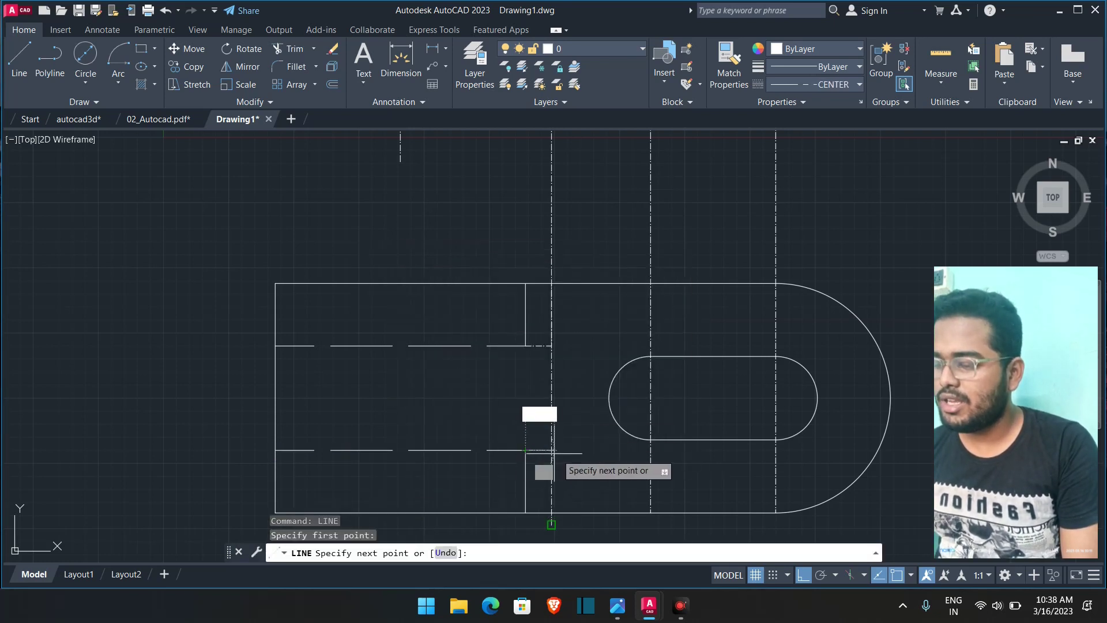
key("Escape")
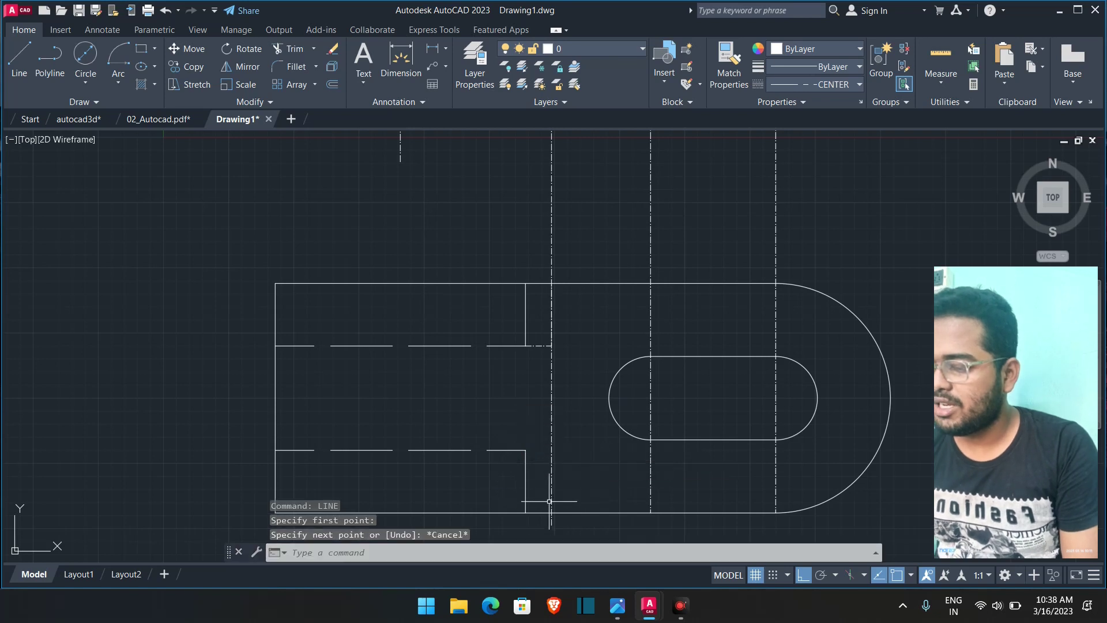
right_click(513, 251)
left_click(539, 258)
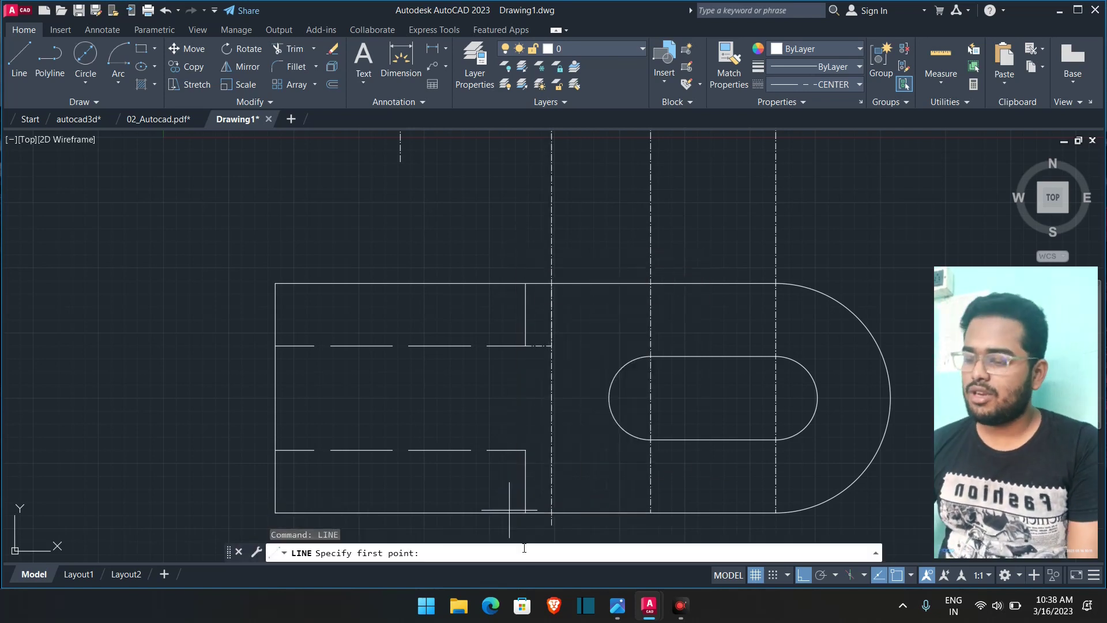
left_click(550, 511)
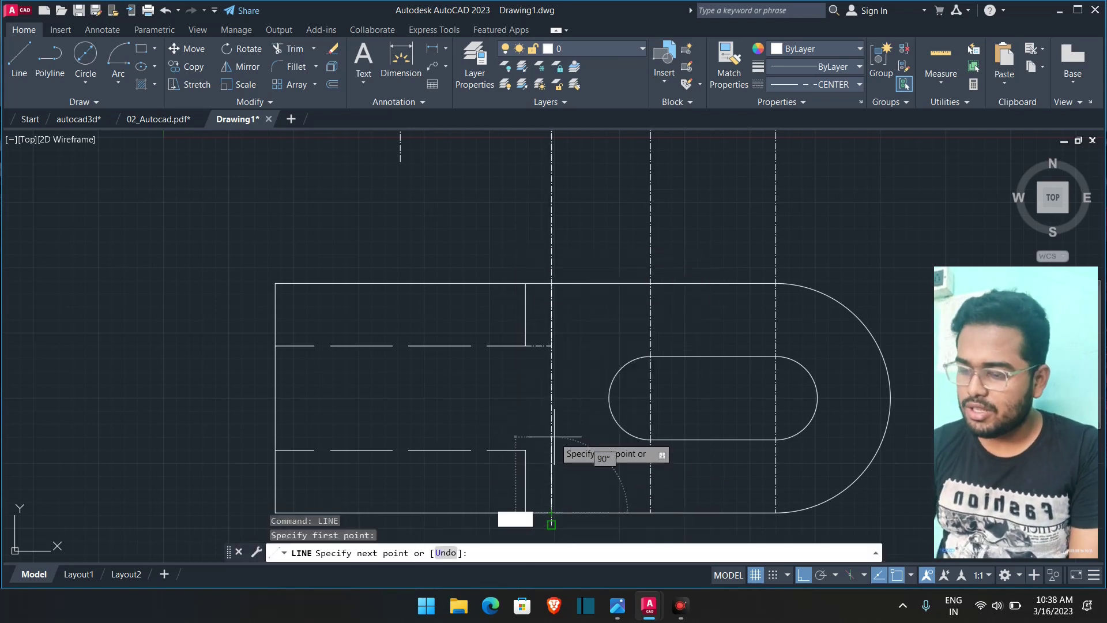
key("Escape")
- Trim the fillet's vertical projection line below the top view's lower edge
middle_click_drag(531, 461, 534, 309)
scroll(543, 302, "up", 5)
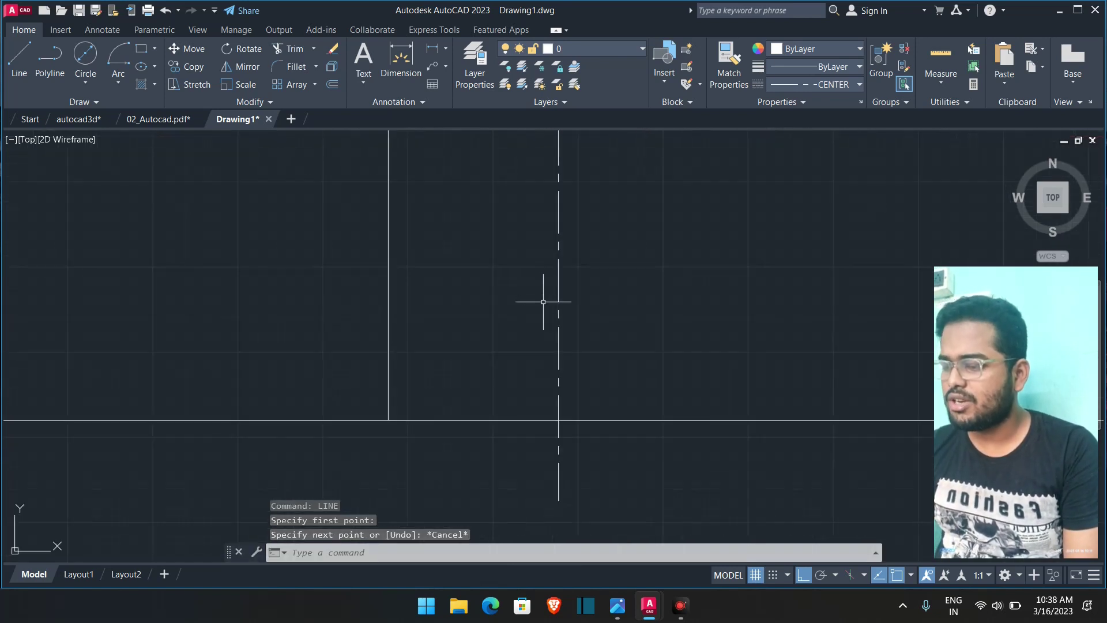
left_click(288, 48)
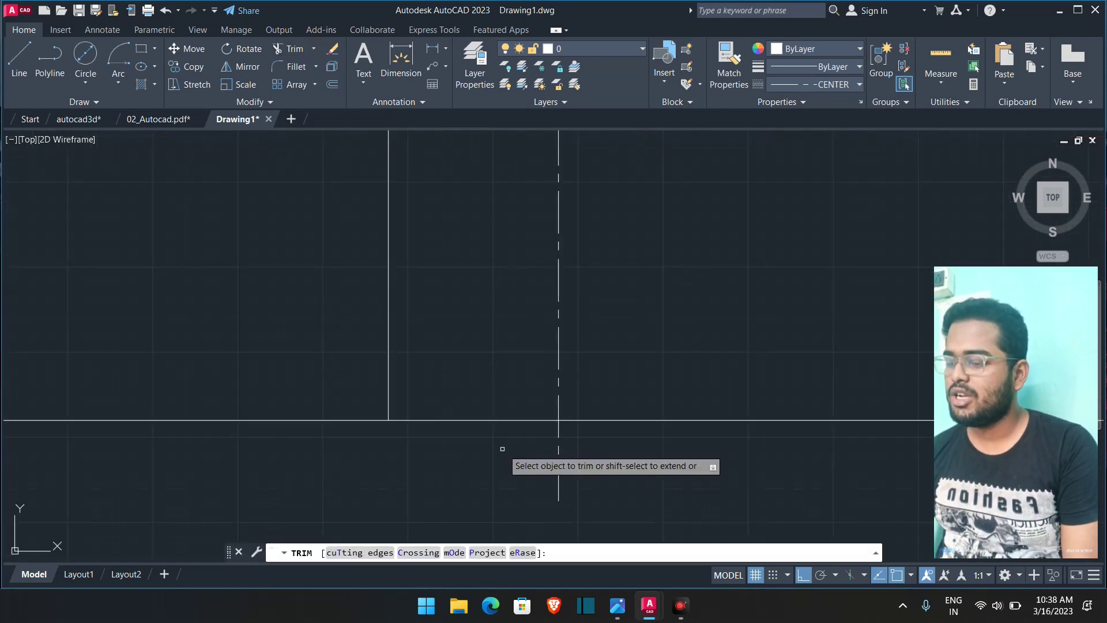
left_click(558, 467)
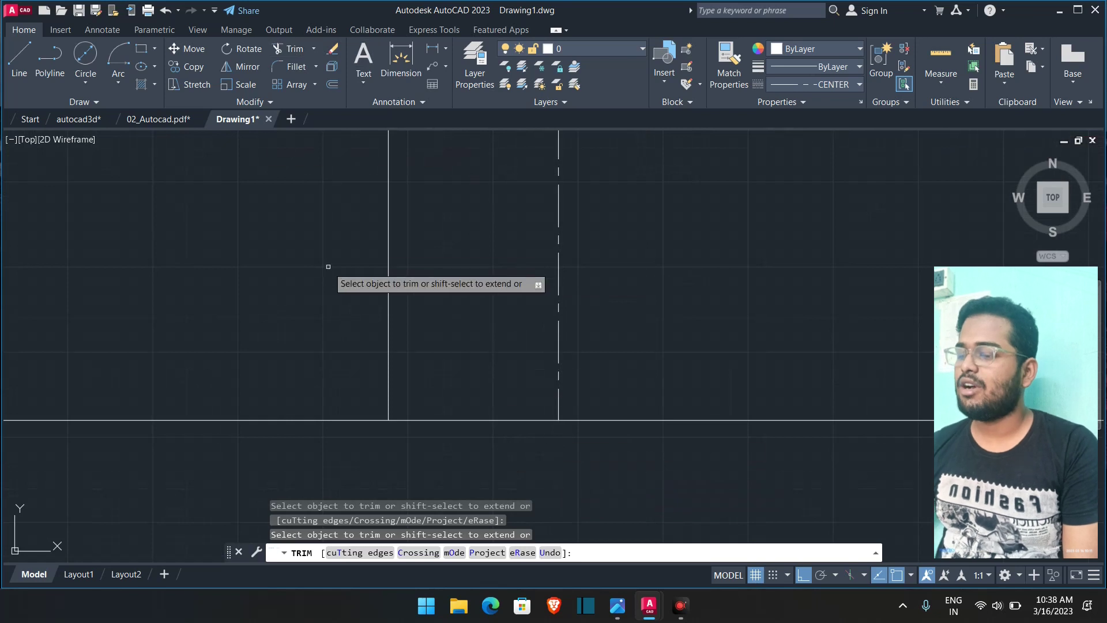
- Draw a line 12 up from the top view's lower edge at the fillet projection line, continuing left to the lower lug's corner
scroll(328, 266, "down", 3)
left_click(19, 58)
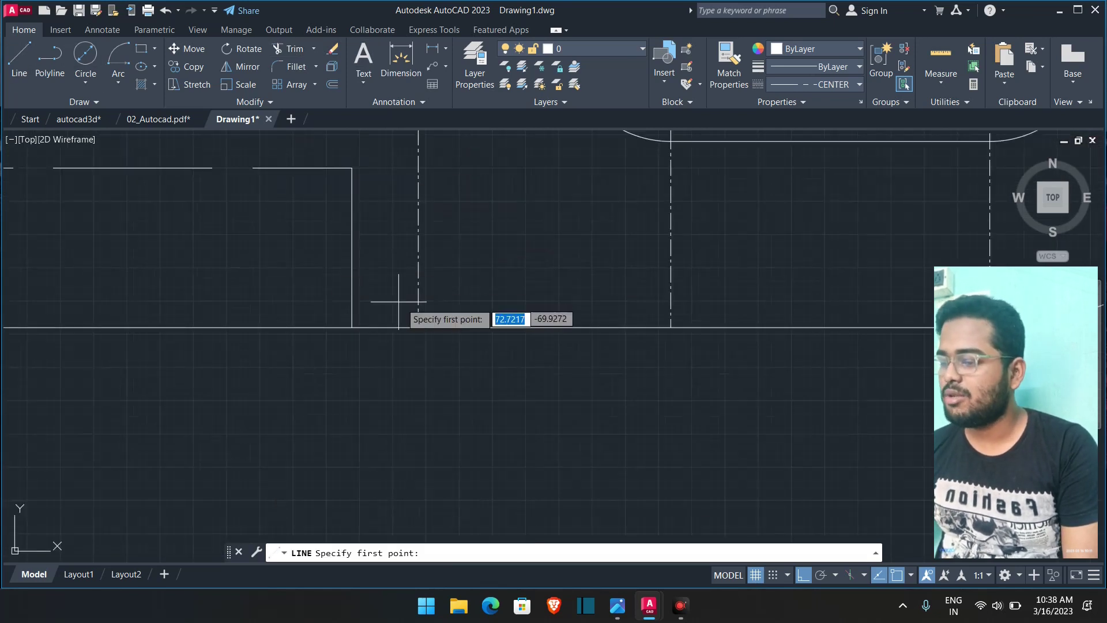
left_click(419, 327)
type("12")
key("Return")
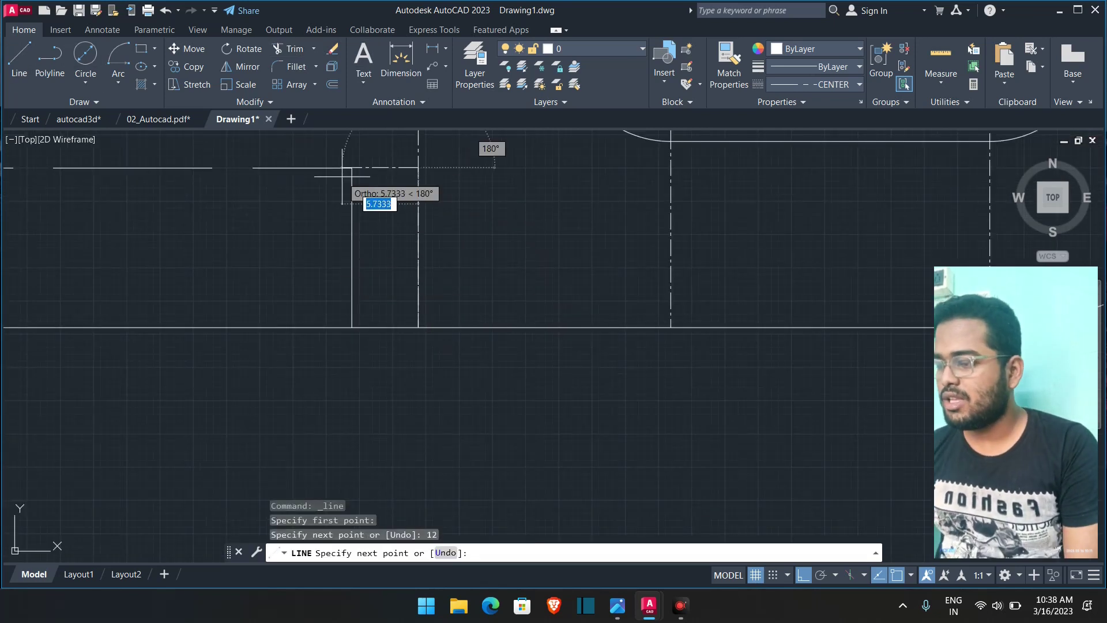
left_click(353, 167)
key("Escape")
- Delete the fillet's long projection line and match the dashed lug line's properties onto the new fillet lines of both lugs
scroll(353, 269, "down", 5)
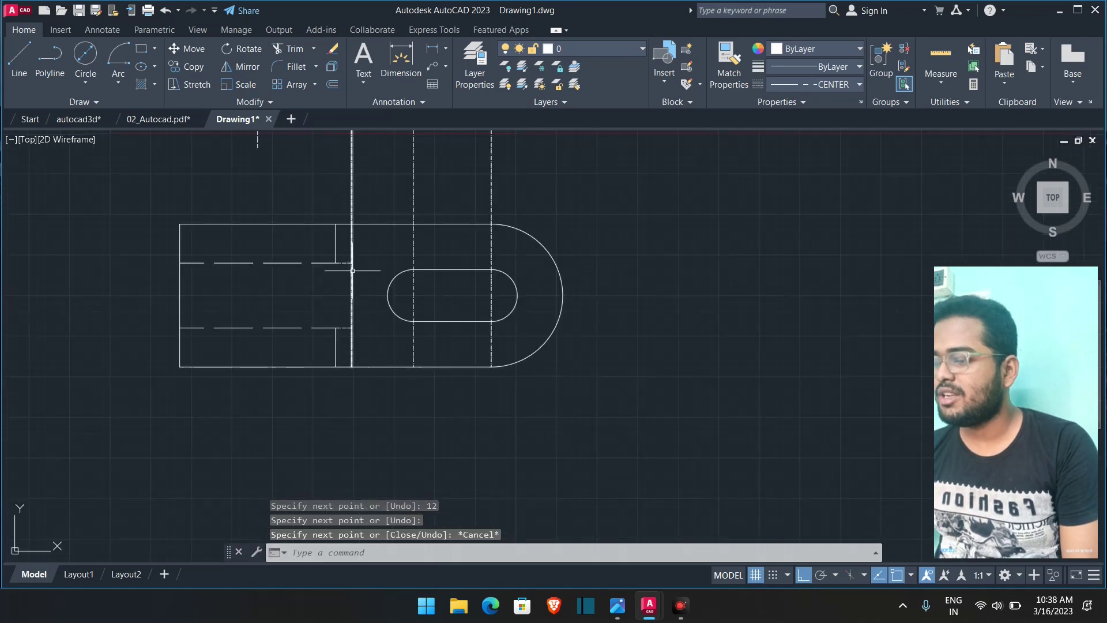
left_click(352, 192)
key("Delete")
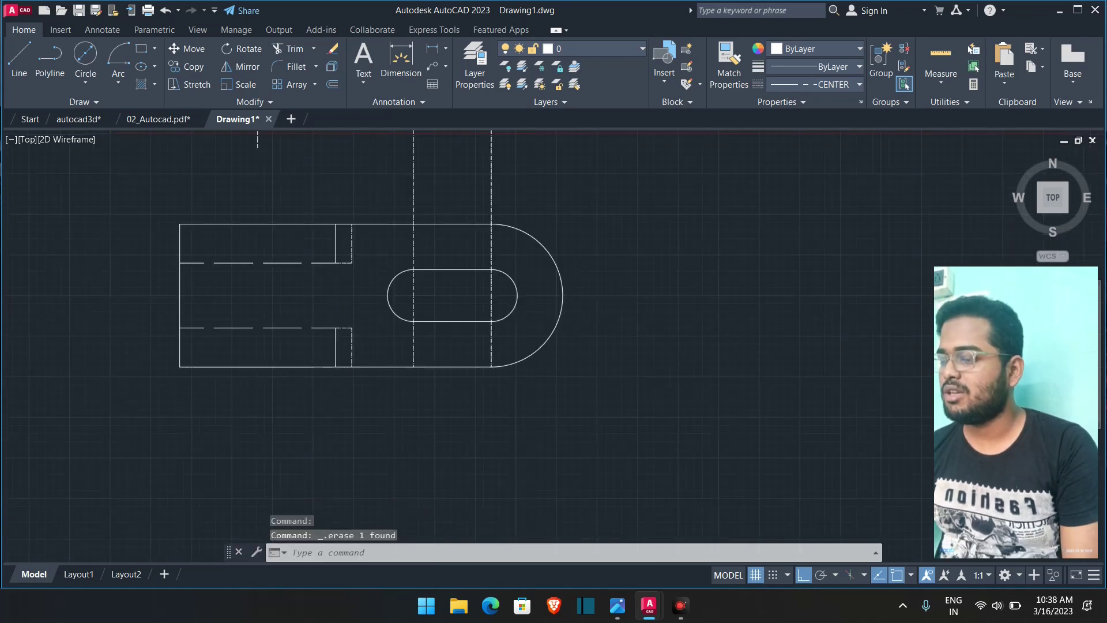
scroll(346, 272, "up", 4)
left_click(312, 247)
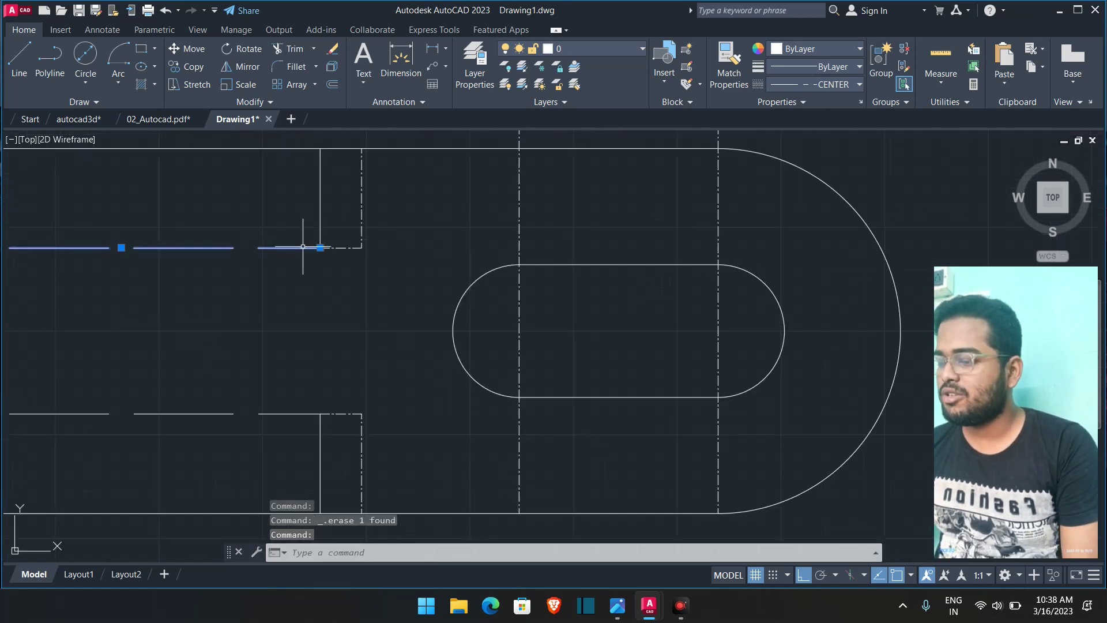
left_click(725, 78)
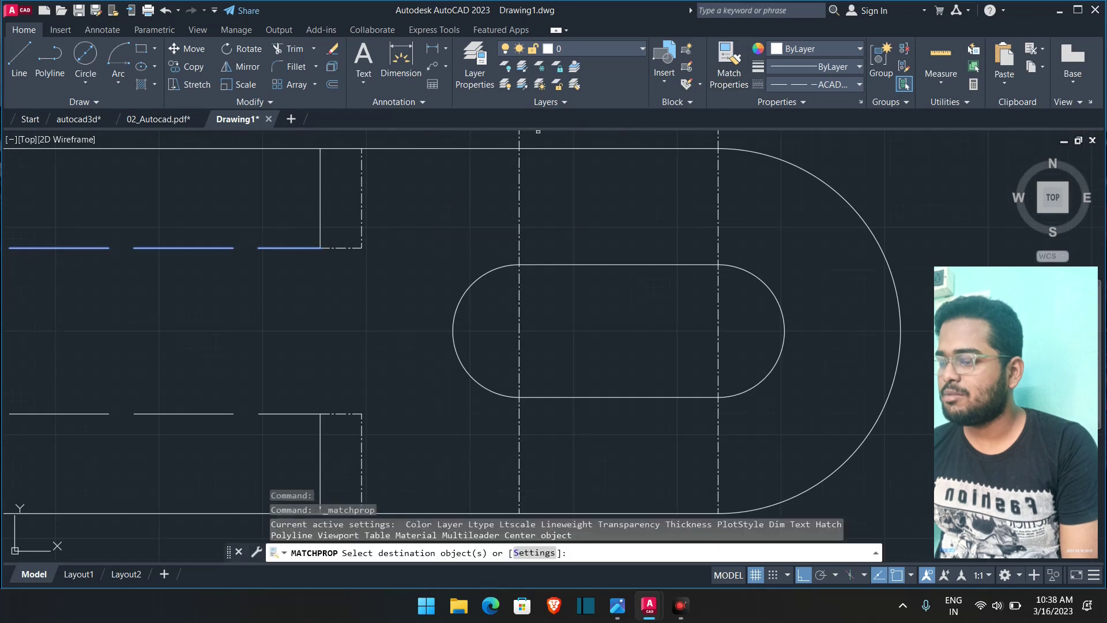
left_click(344, 248)
left_click(337, 414)
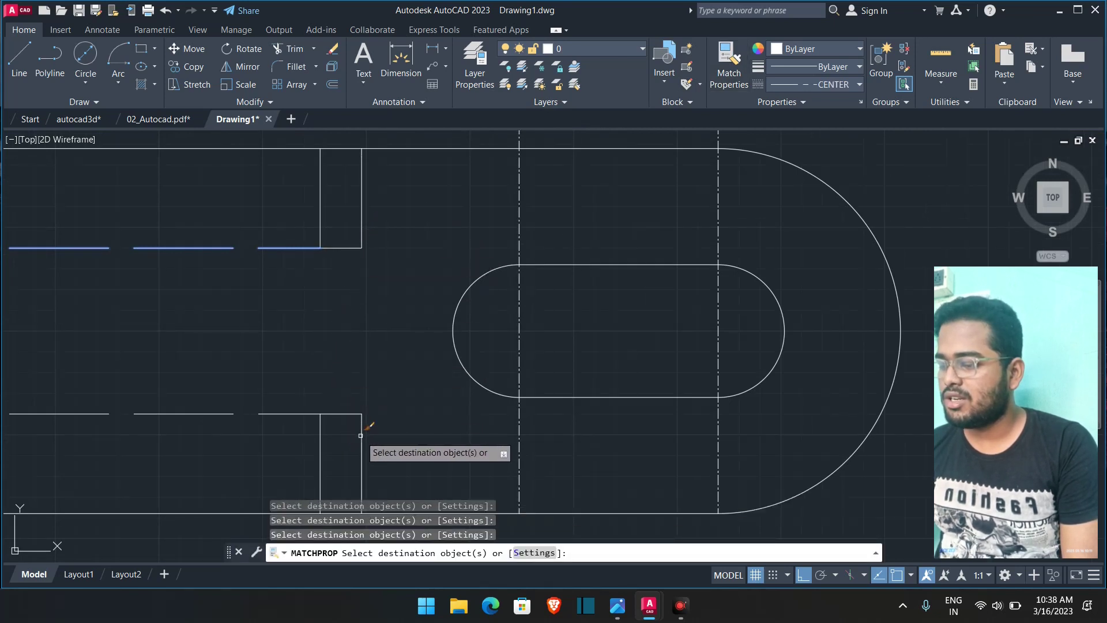
key("Escape")
- Draw a vertical projection line from the front view hole's left quadrant down past the top view's lower edge
scroll(141, 280, "down", 8)
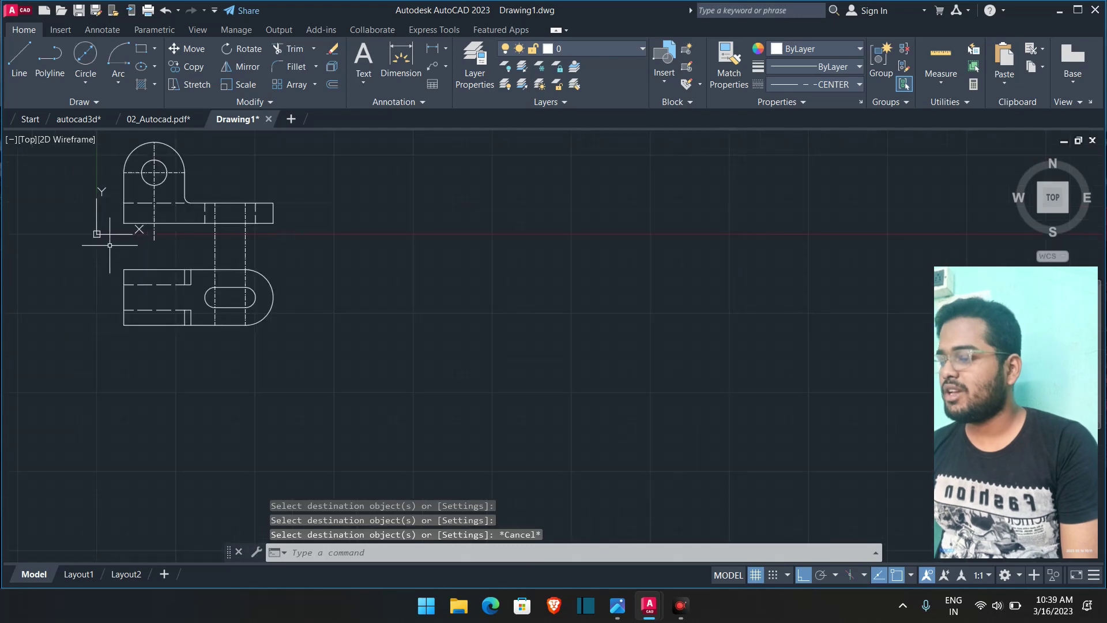
middle_click_drag(116, 249, 373, 331)
scroll(358, 334, "up", 2)
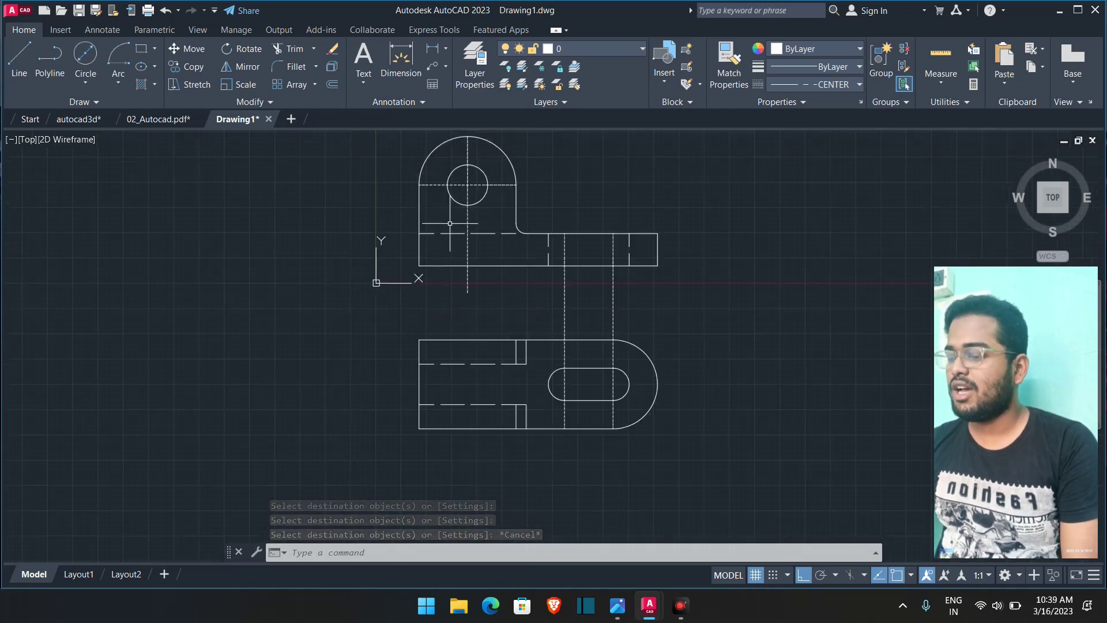
key("l")
key("Return")
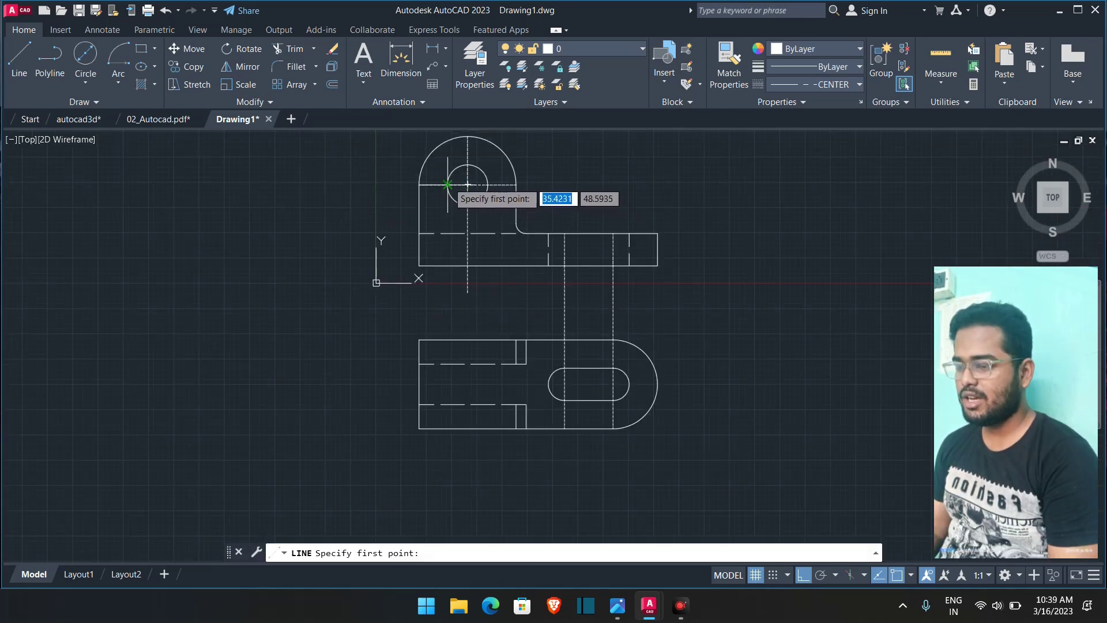
left_click(446, 185)
left_click(447, 453)
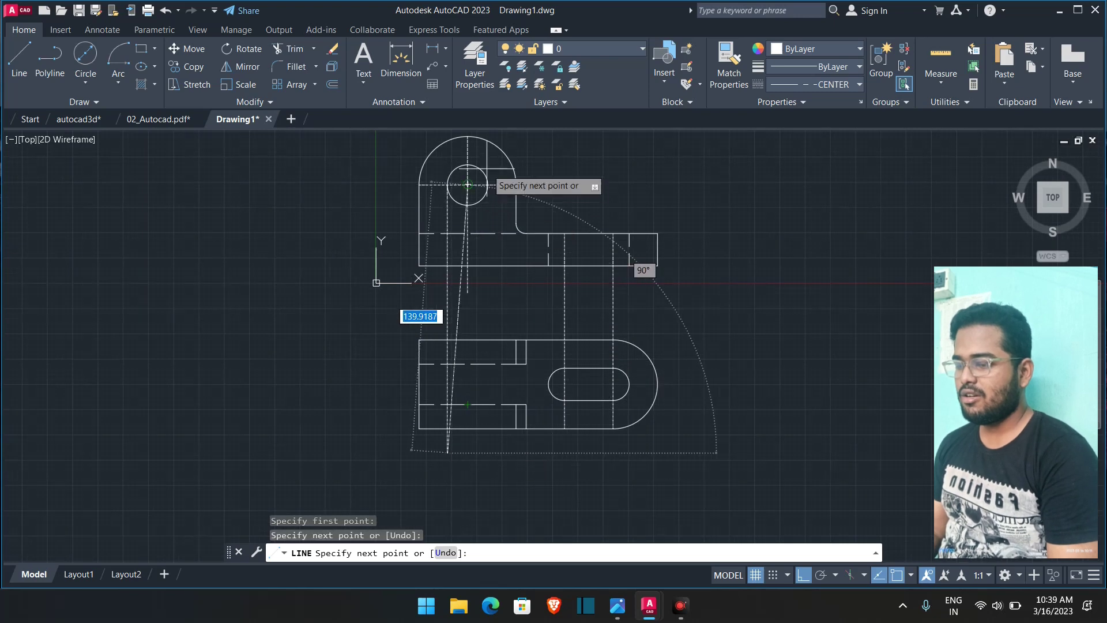
key("Escape")
- Draw a vertical projection line from the front view hole's right quadrant down past the top view's lower edge
right_click(263, 211)
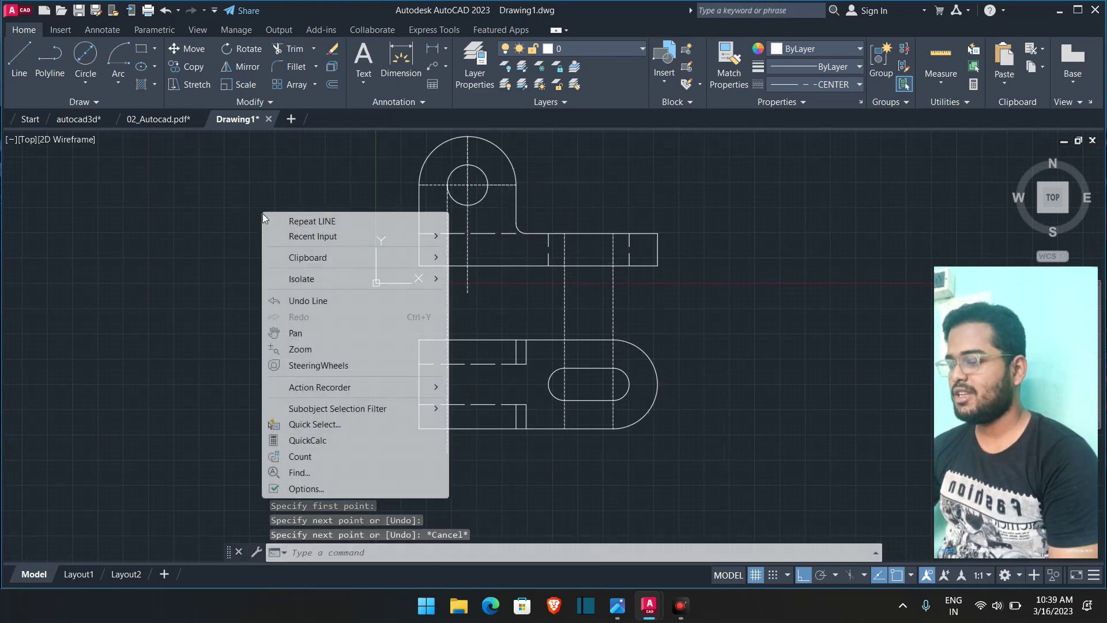
left_click(288, 220)
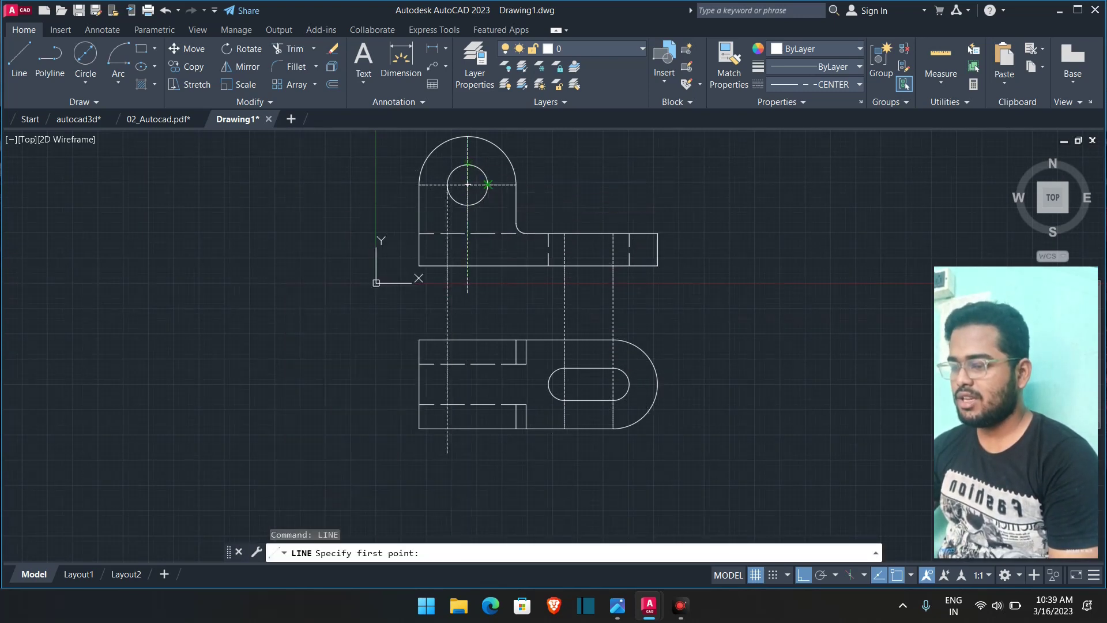
left_click(488, 184)
left_click(480, 455)
key("Escape")
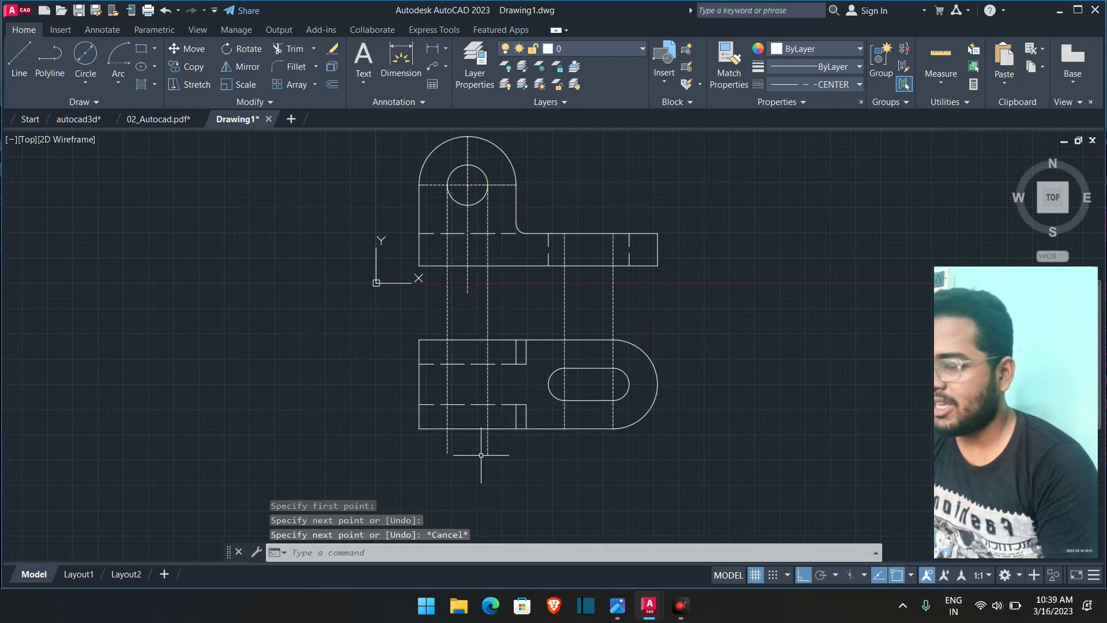
- Trim both hole projection lines above the top view and in the gap between the two lugs
left_click(293, 54)
scroll(411, 346, "up", 5)
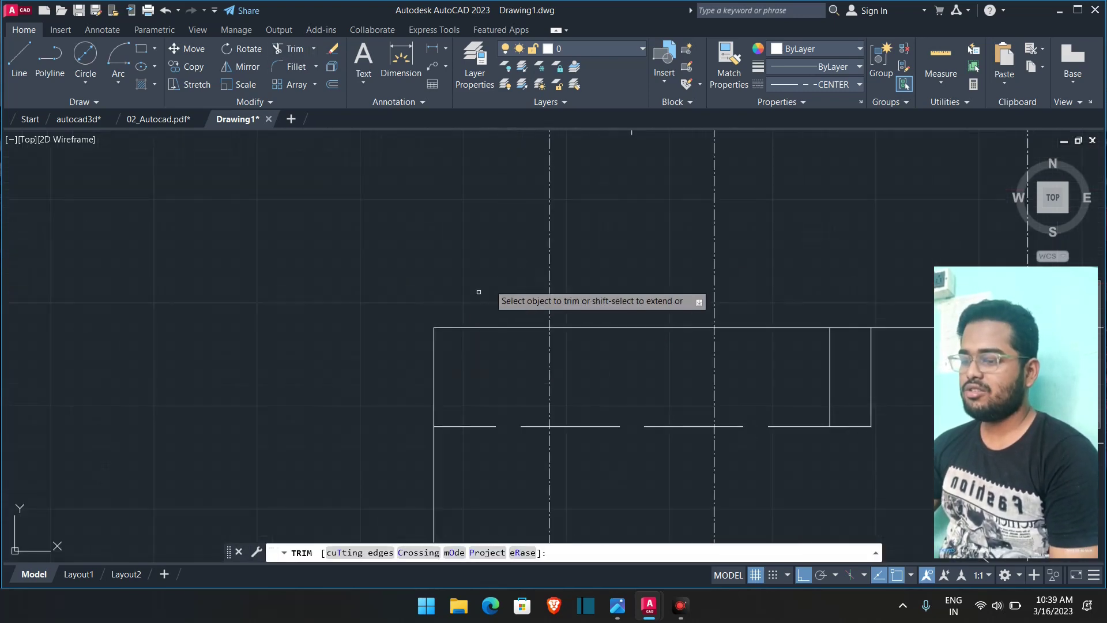
left_click(549, 264)
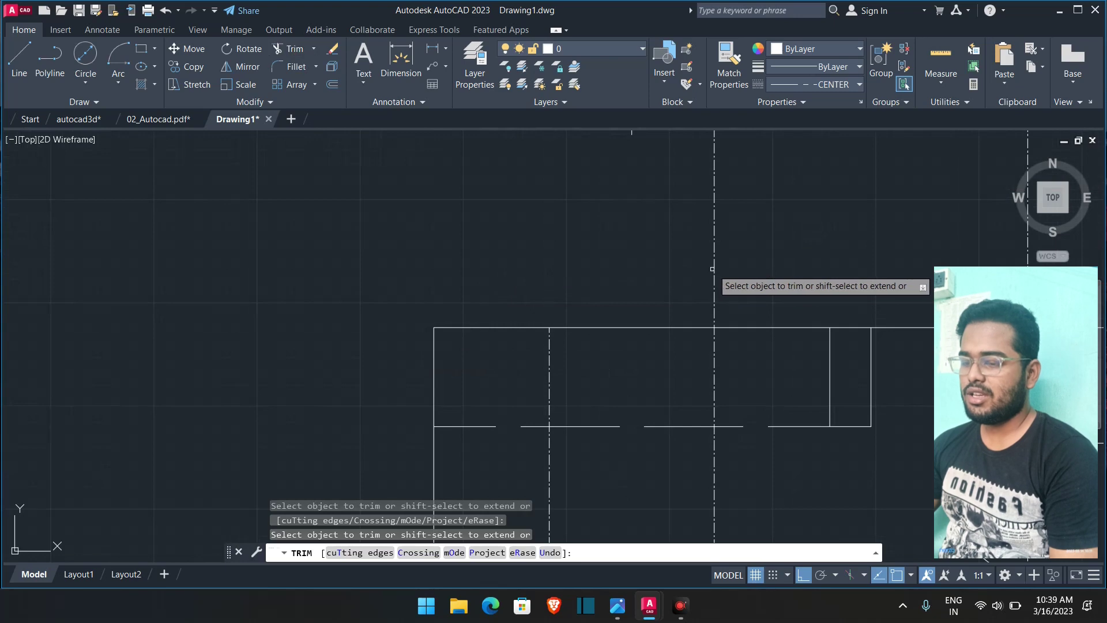
left_click(714, 274)
scroll(717, 271, "down", 5)
scroll(711, 370, "up", 5)
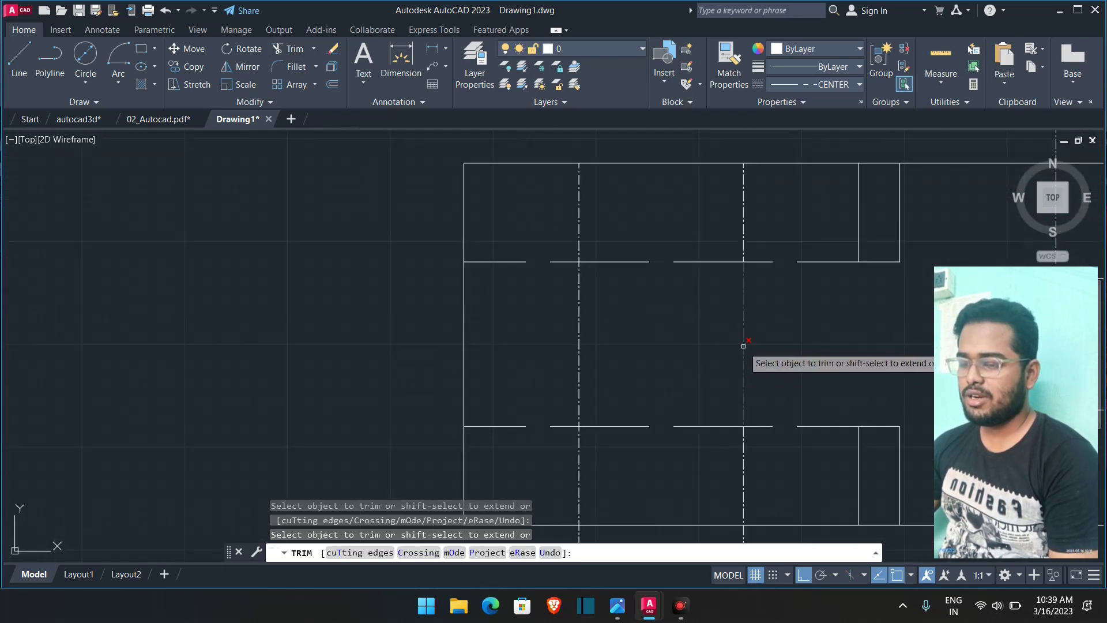
scroll(578, 345, "down", 3)
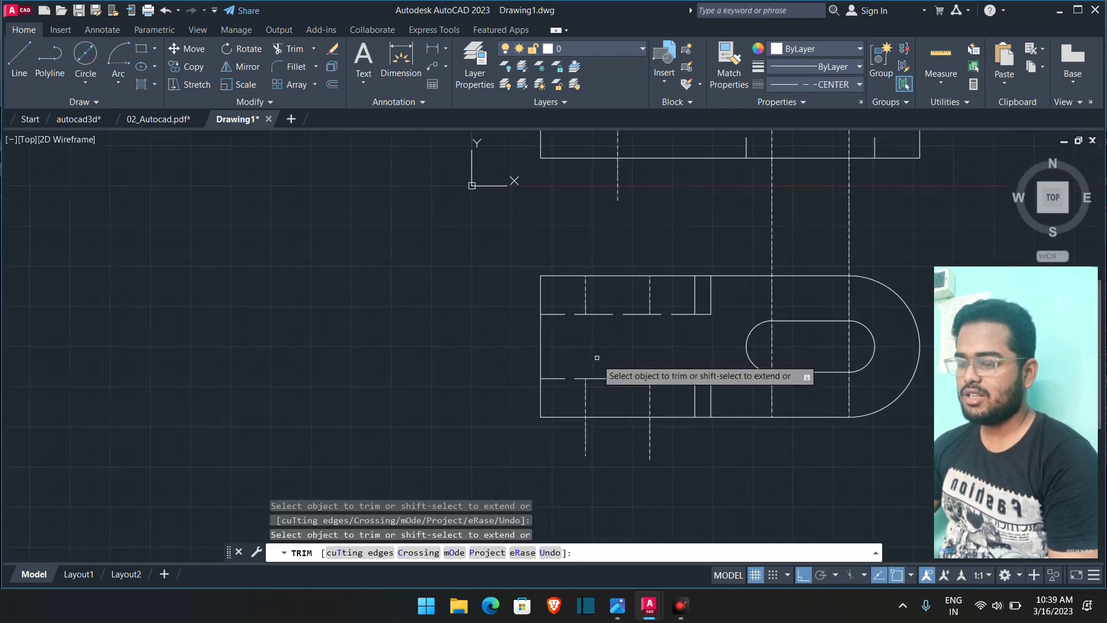
- Trim both hole projection lines below the top view's lower edge
scroll(605, 375, "up", 3)
left_click(467, 440)
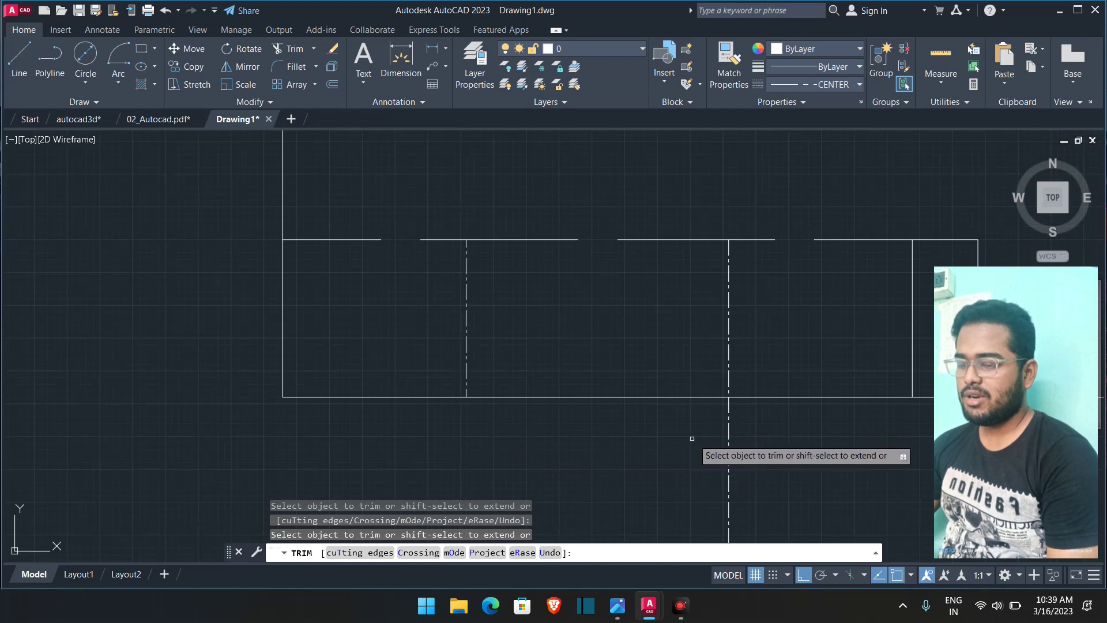
left_click(728, 438)
scroll(728, 441, "down", 6)
scroll(865, 332, "up", 2)
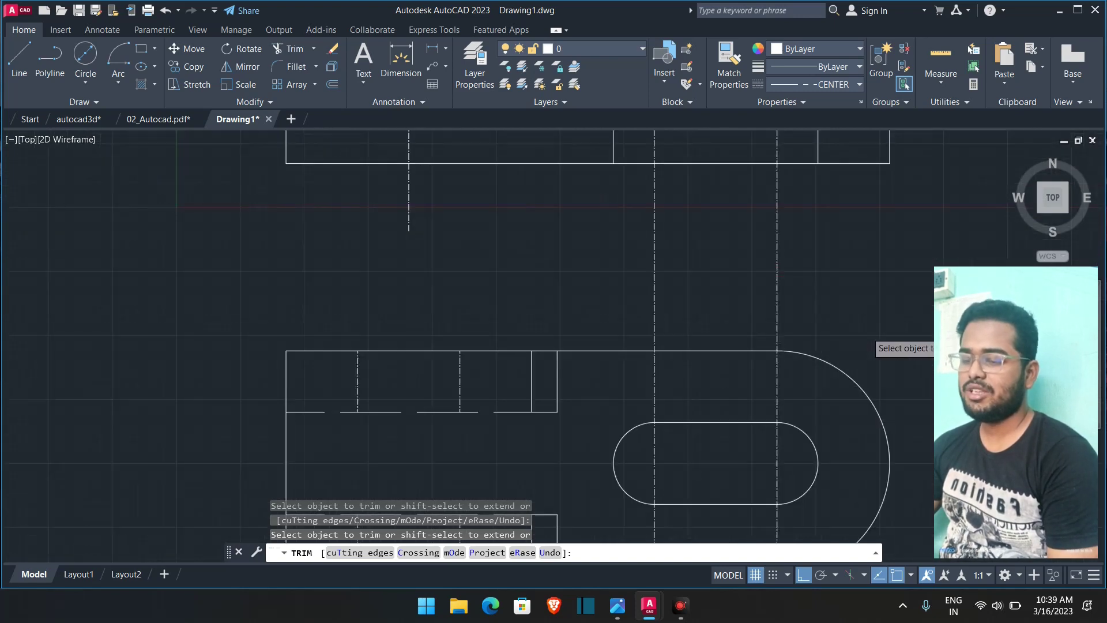
scroll(865, 331, "down", 2)
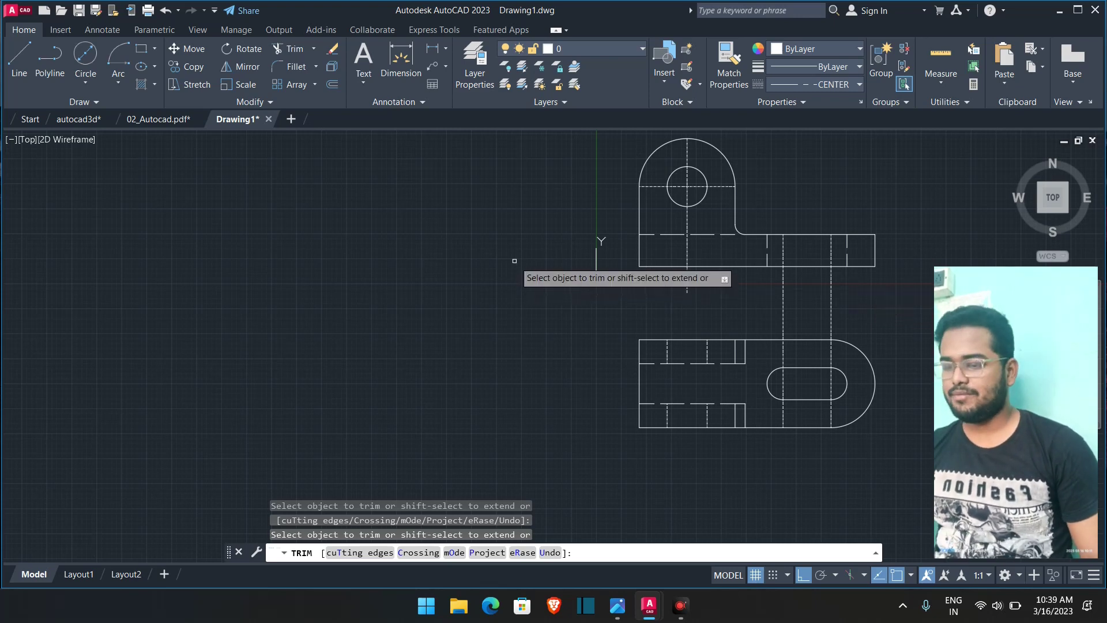
middle_click_drag(442, 226, 467, 306)
key("Escape")
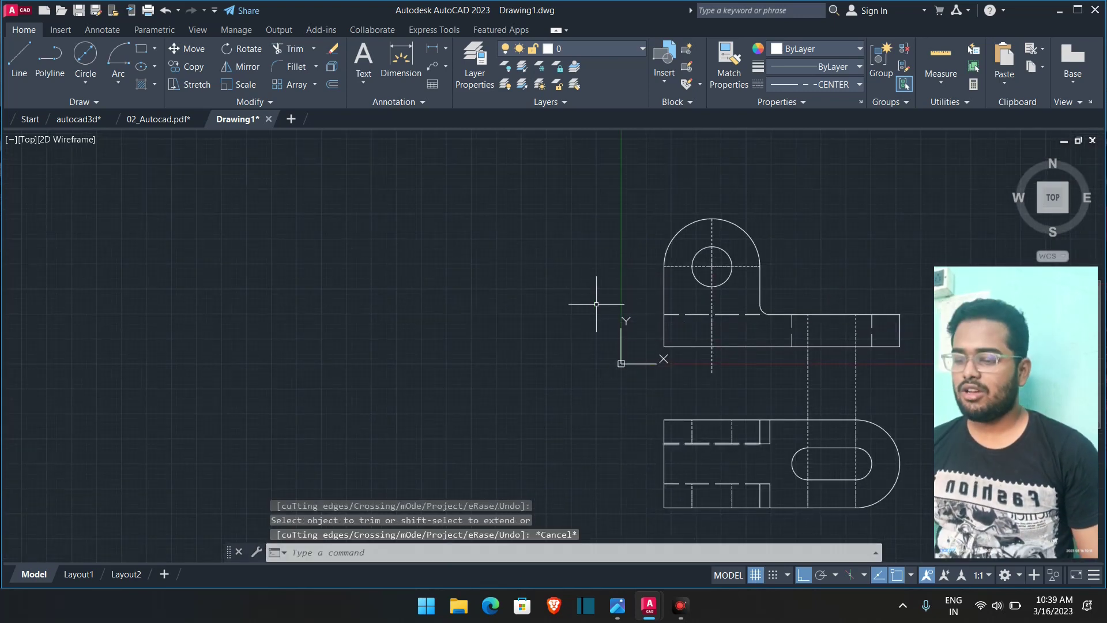
- Check the side view in the reference image and draw a horizontal projection line leftward from the front view's lower-left corner
left_click(604, 613)
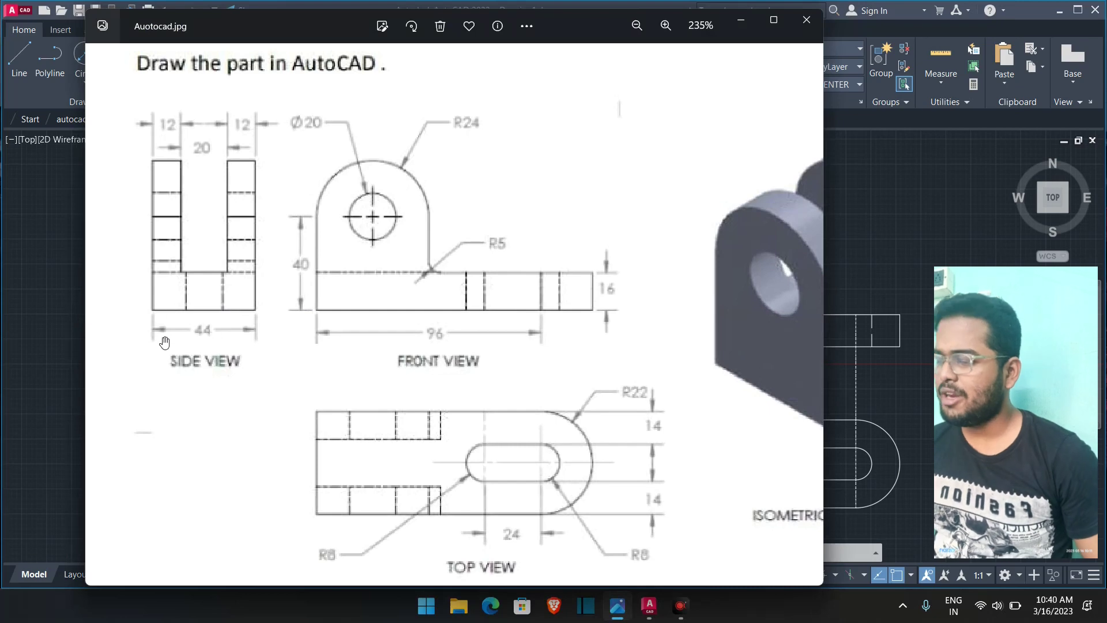
left_click(738, 26)
left_click(19, 58)
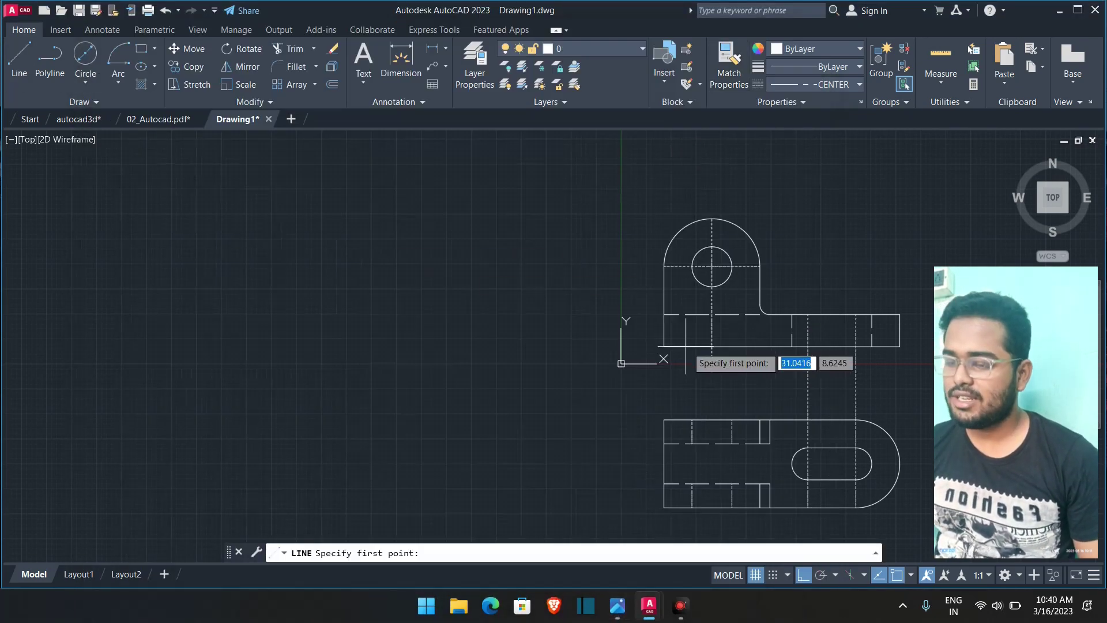
left_click(664, 346)
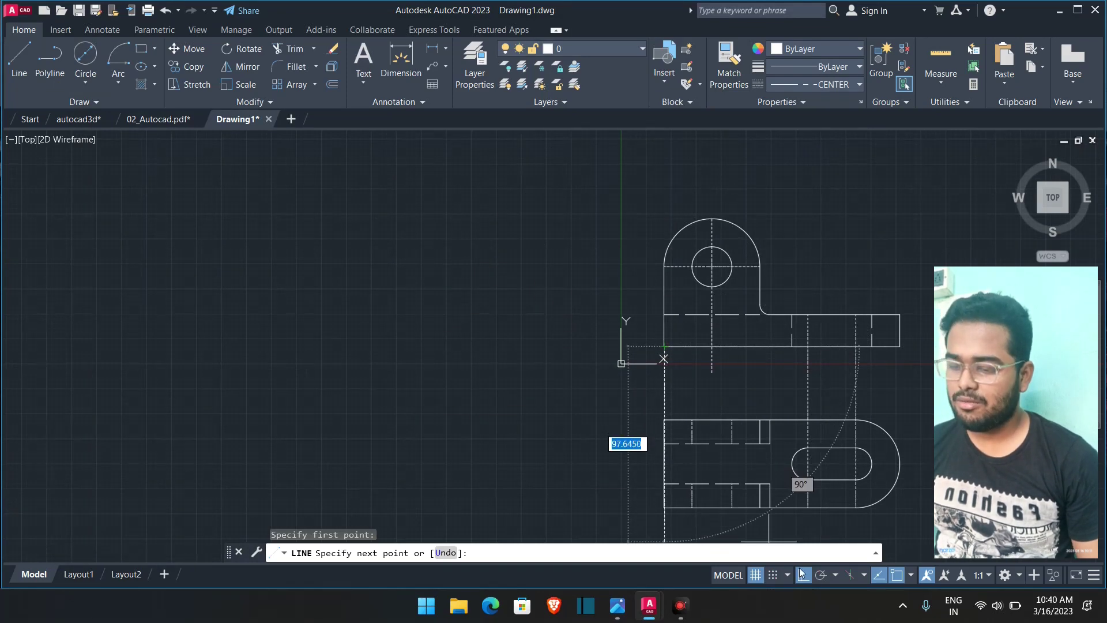
key("F8")
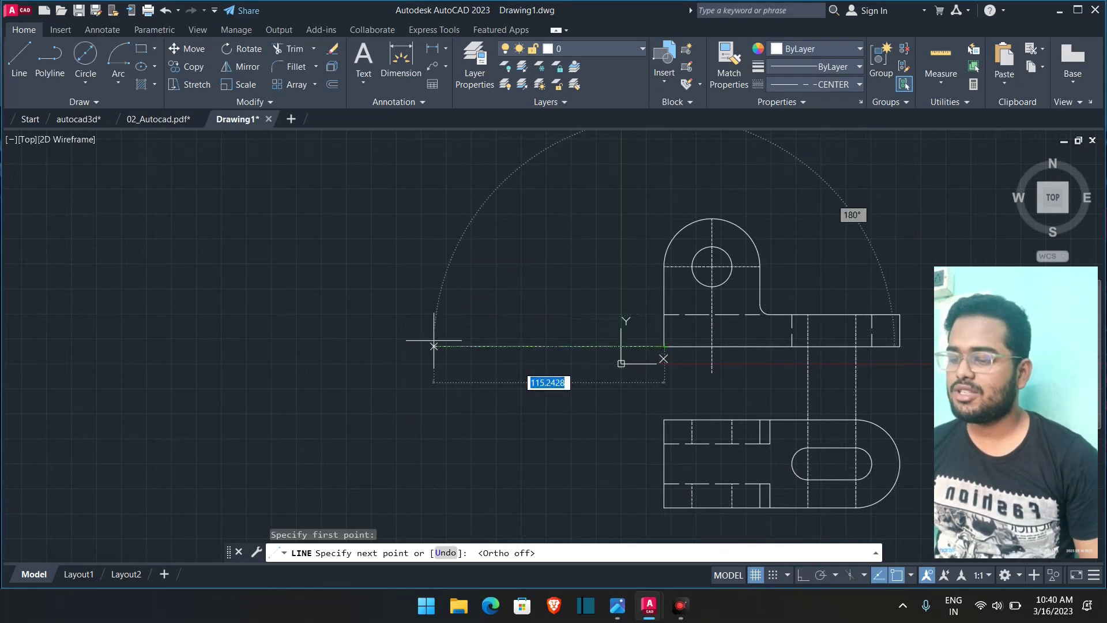
left_click(803, 575)
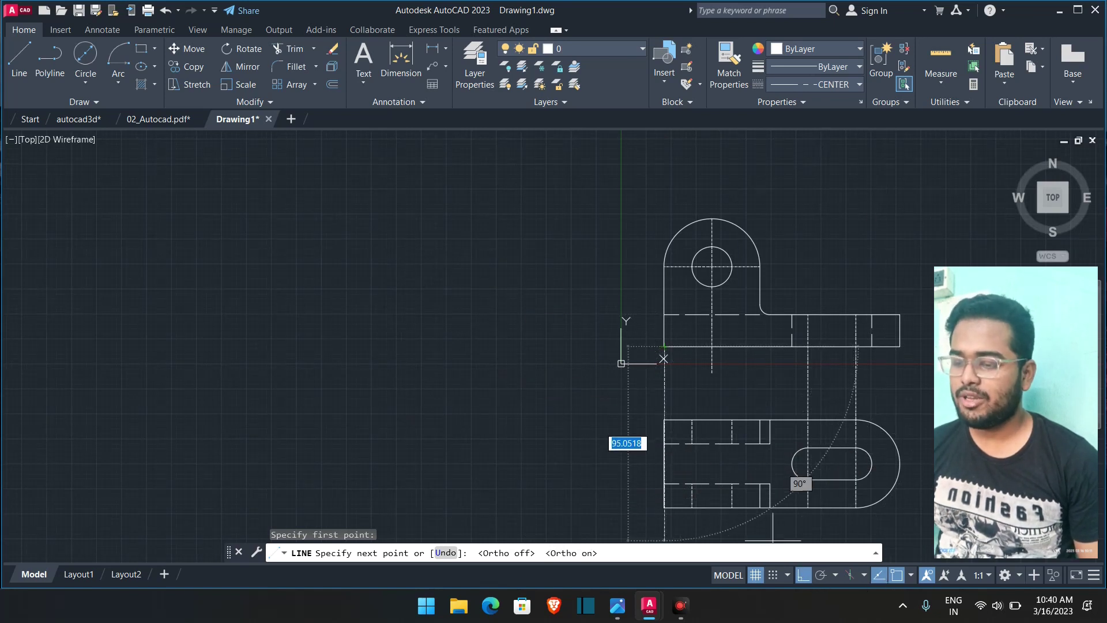
key("Escape")
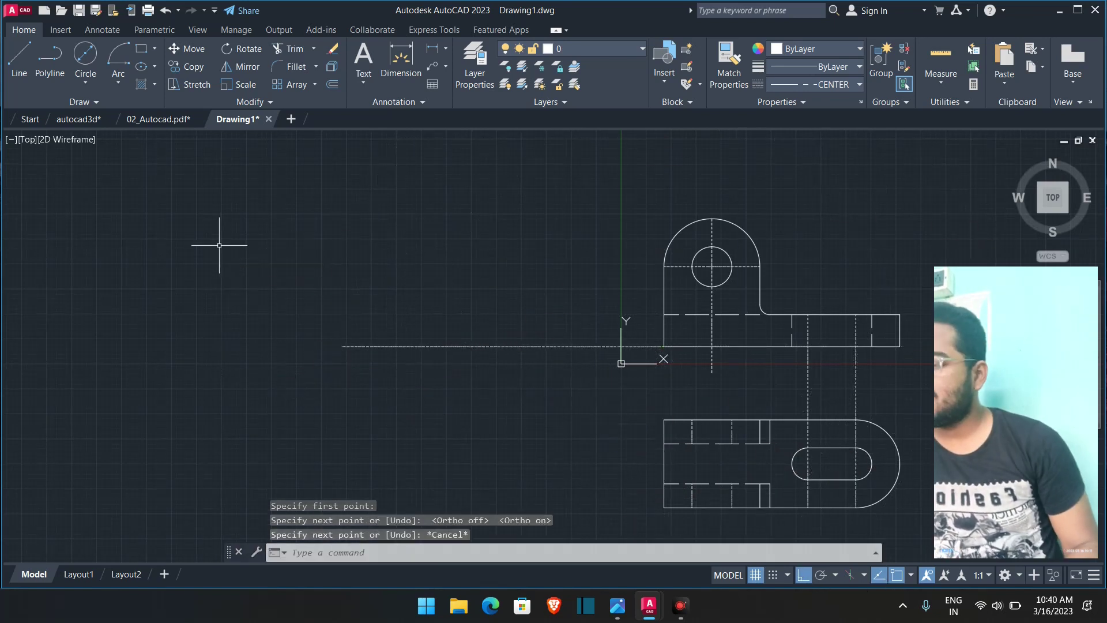
- Draw a 44 by 16 rectangle standing on the horizontal projection line, left of the front view, as the side view's base
left_click(140, 50)
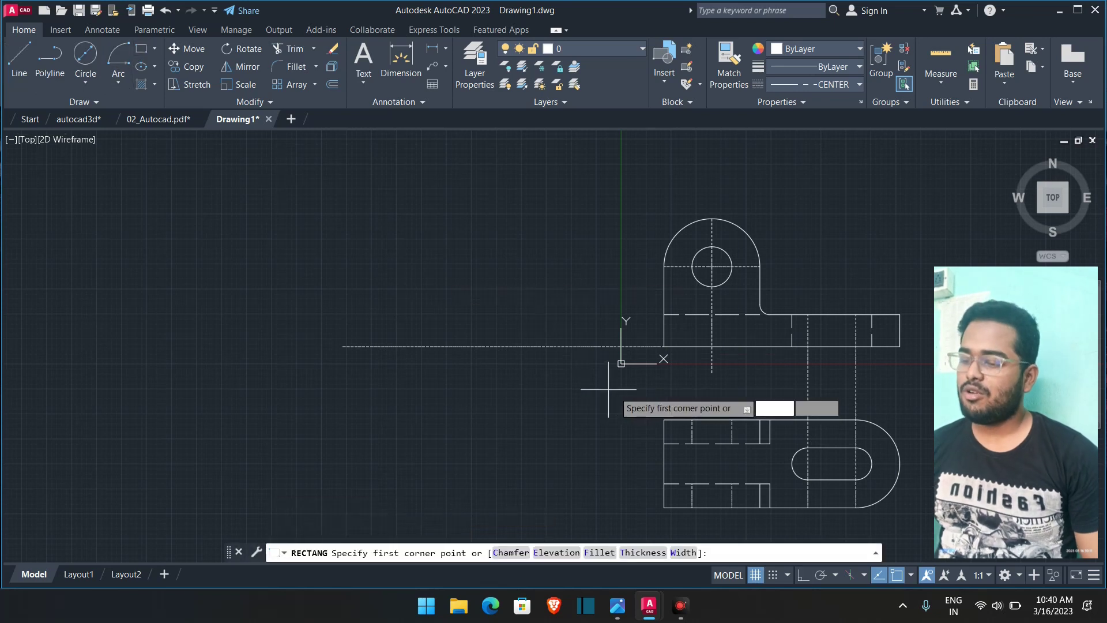
left_click(504, 346)
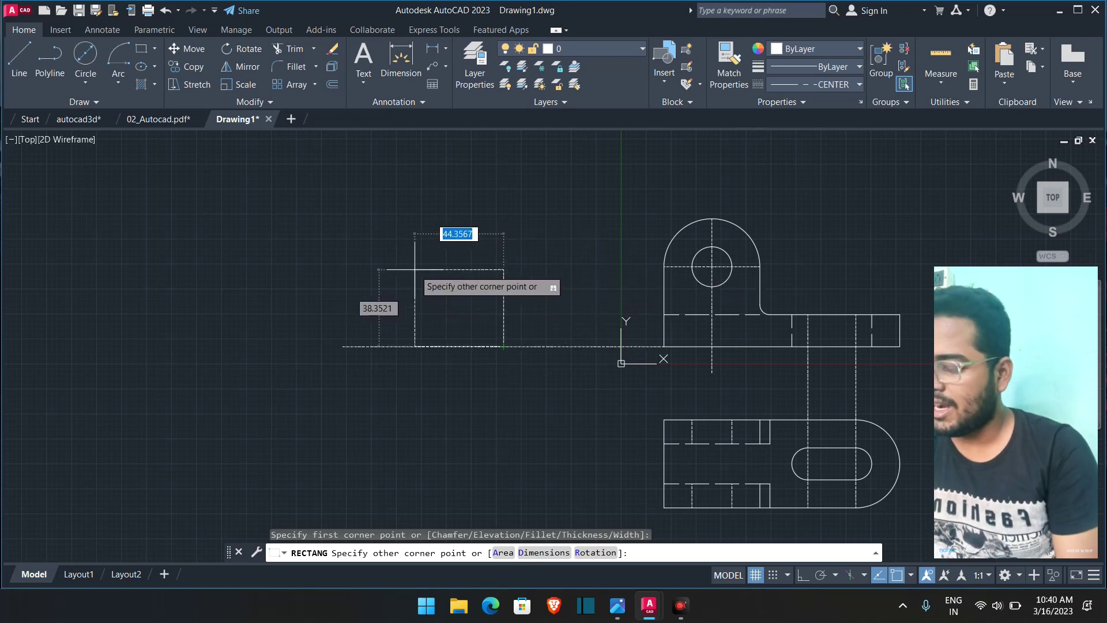
type("@44,16")
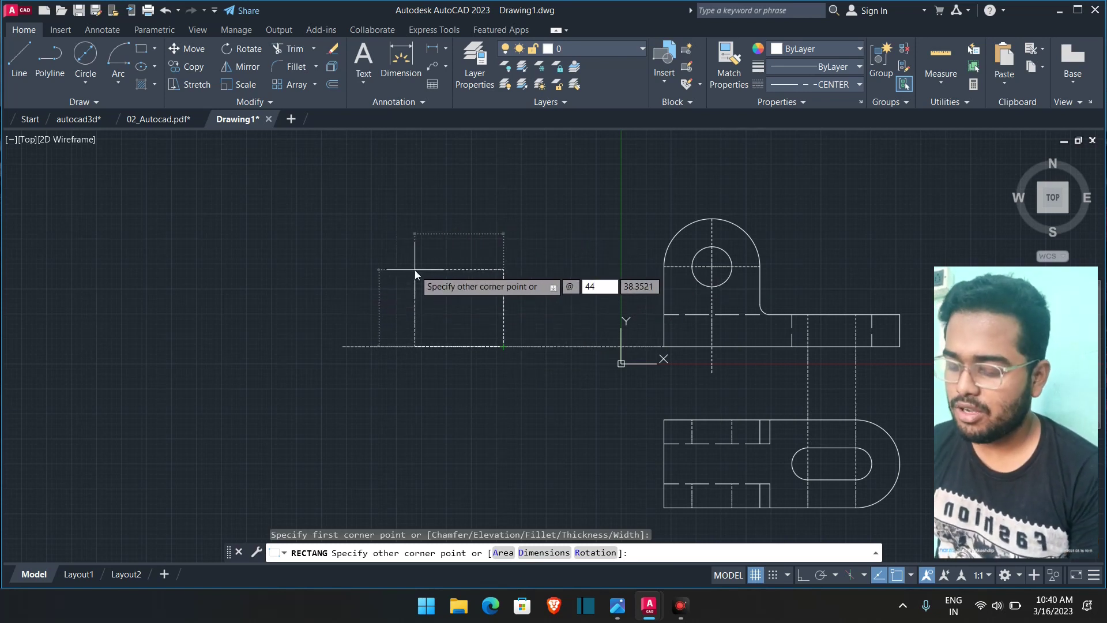
key("Return")
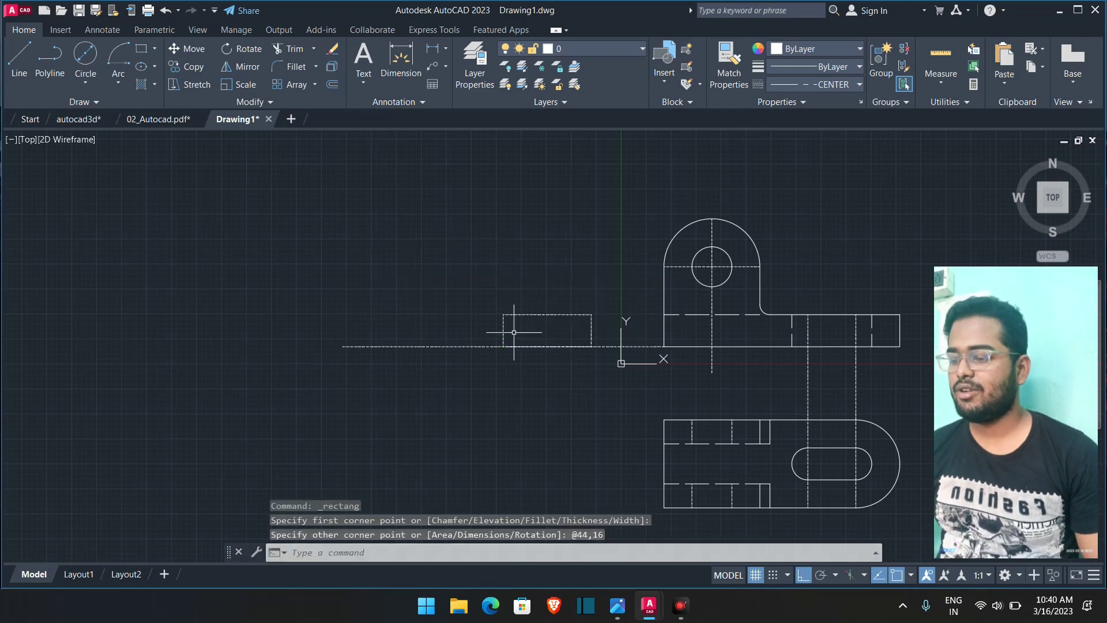
- Erase the horizontal projection line running from the front view's lower-left corner under the side view's base rectangle
left_click(426, 347)
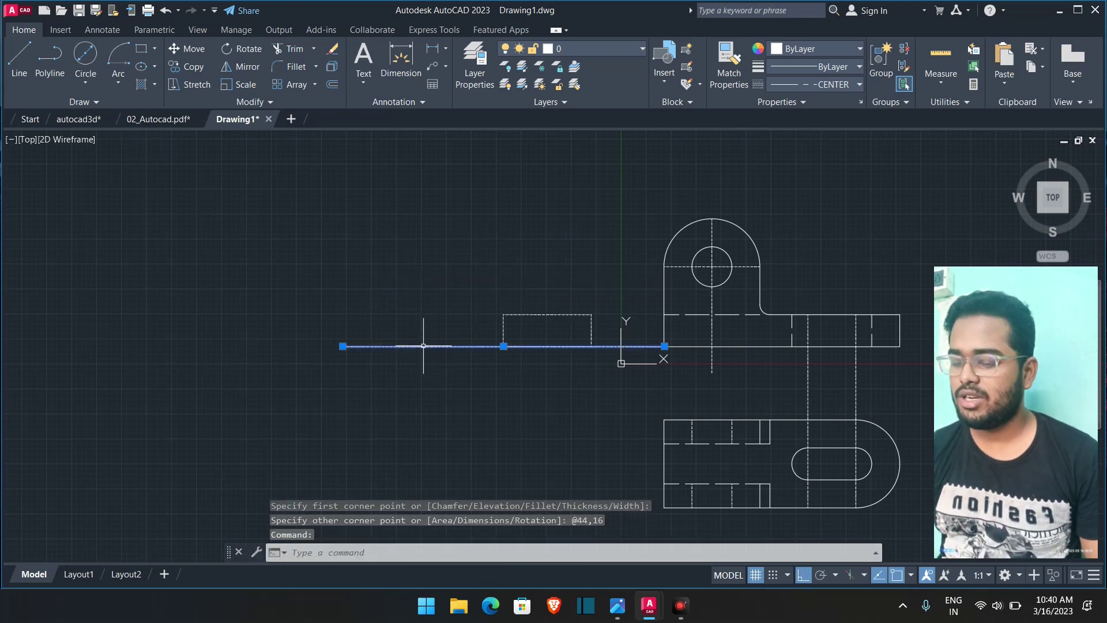
key("Delete")
scroll(573, 289, "up", 2)
scroll(572, 290, "up", 2)
scroll(589, 313, "down", 2)
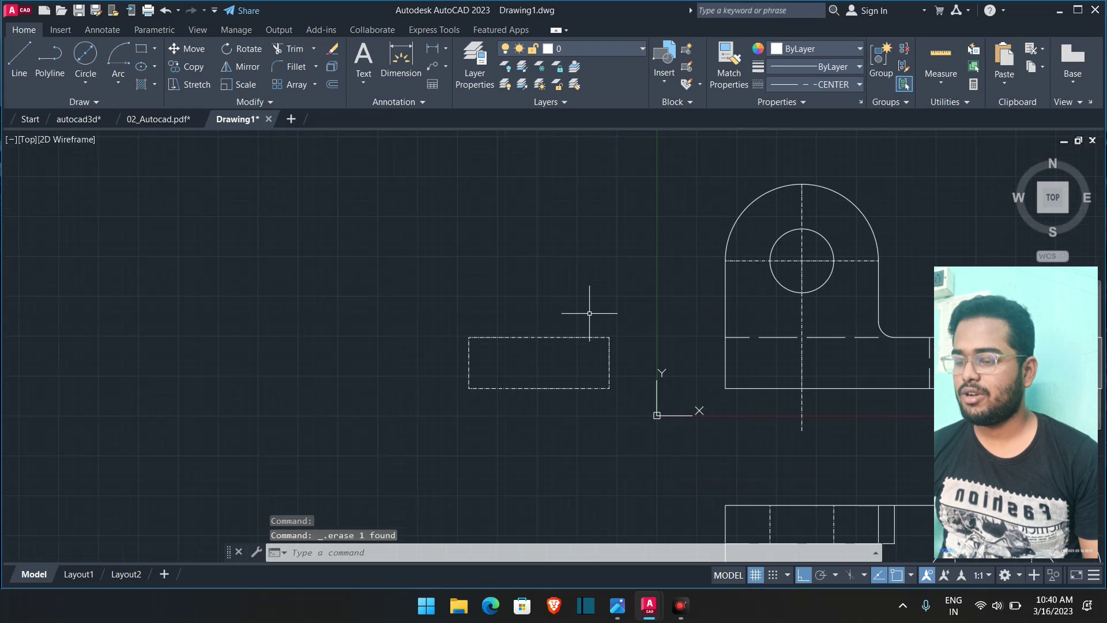
- Draw a horizontal projection line from the front view's hidden base line to the upper-right corner of the side view's rectangle
left_click(22, 63)
left_click(725, 336)
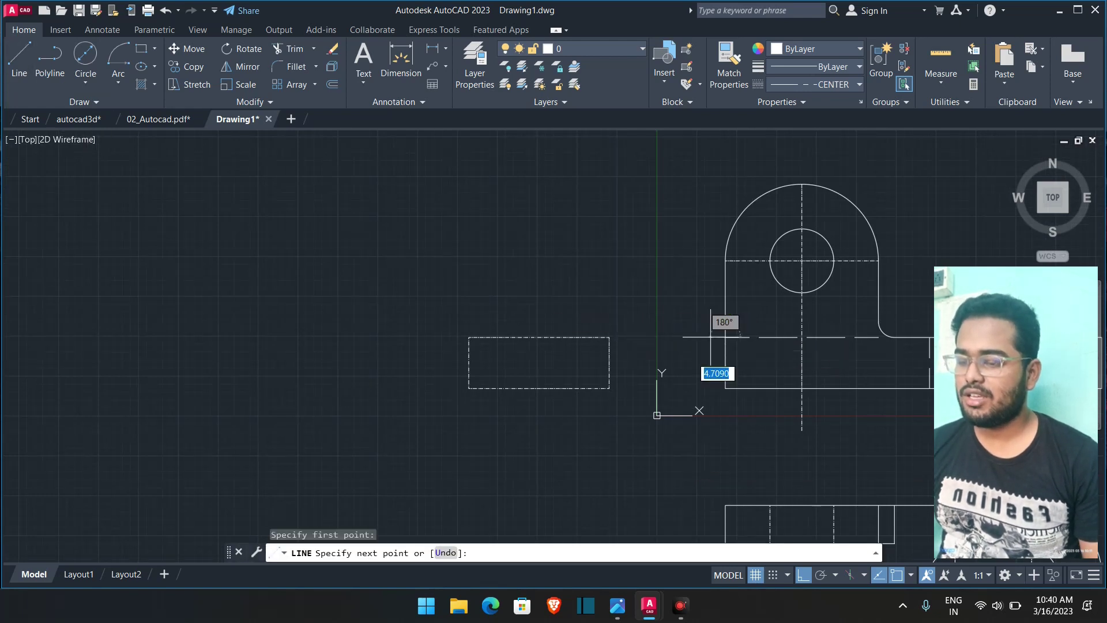
left_click(609, 336)
key("Escape")
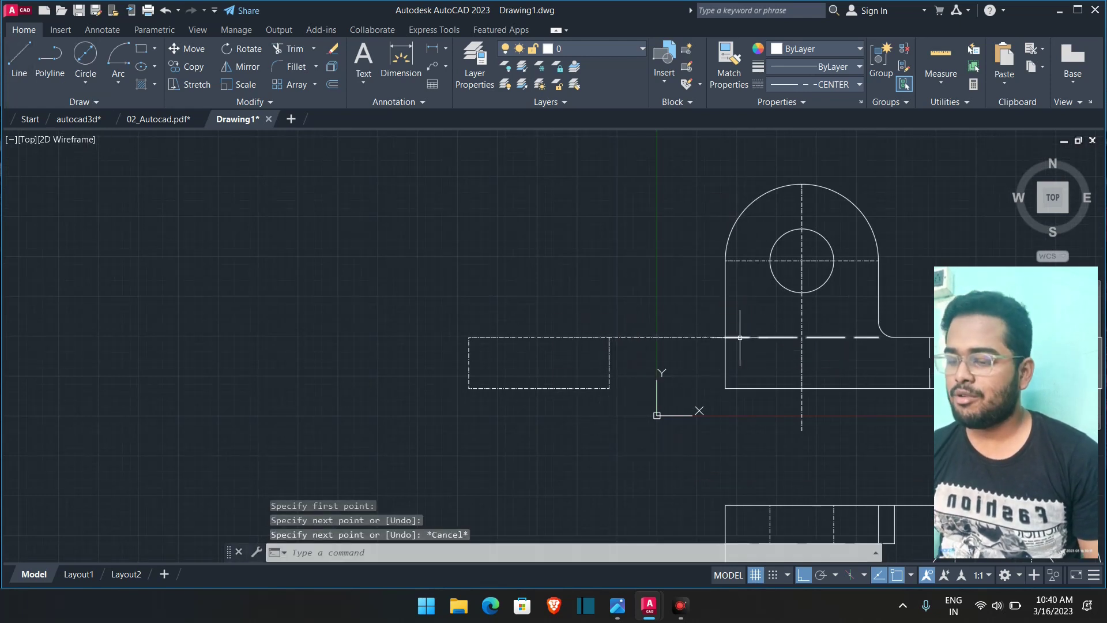
- Try matching the front view's hidden line properties onto the projection line and the base rectangle, and undo it
left_click(739, 337)
left_click(730, 63)
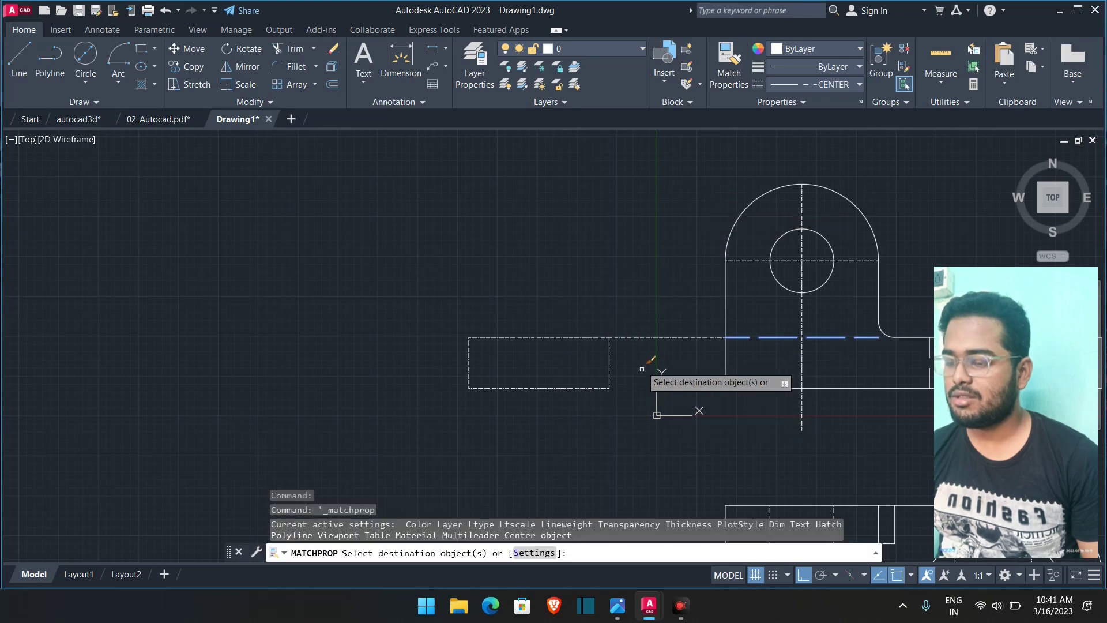
left_click(585, 337)
key("Escape")
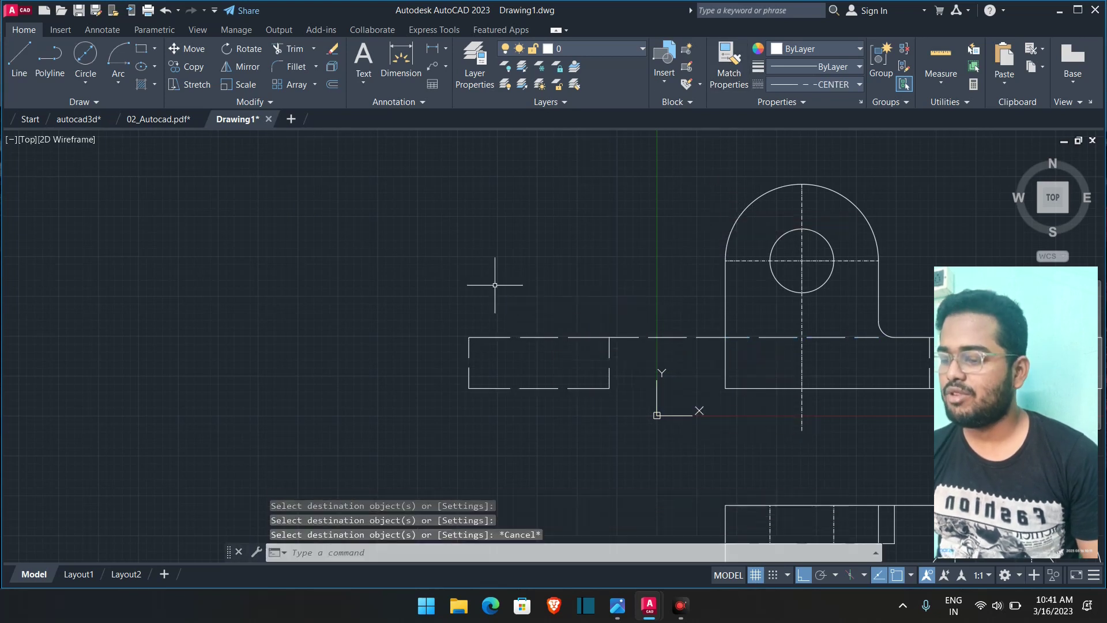
key("ctrl+z")
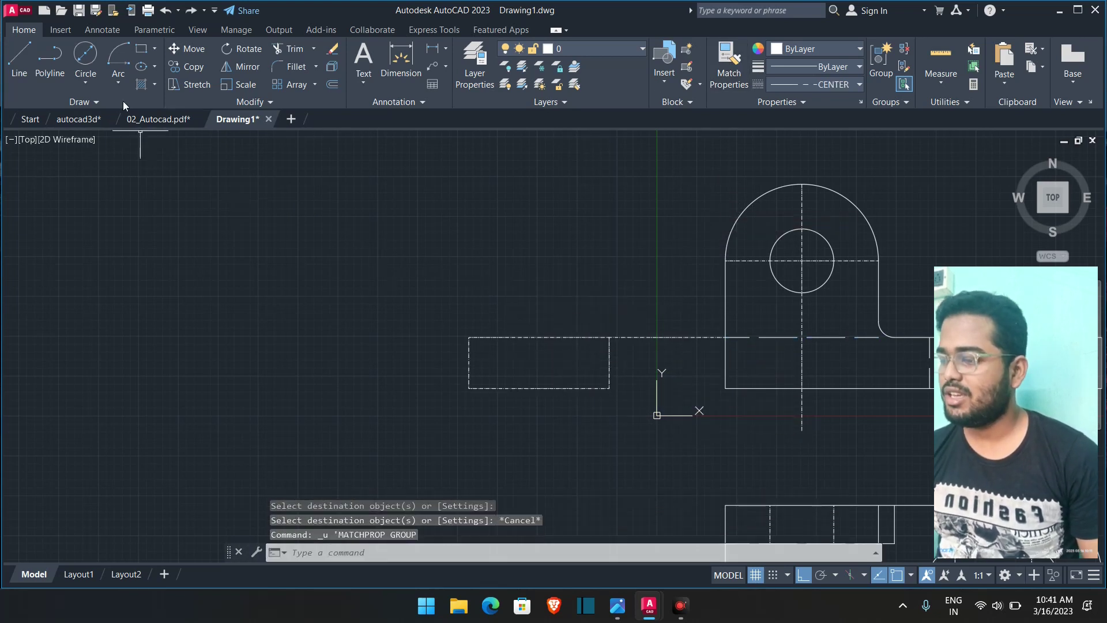
- Trim away the base rectangle's upper edge and redraw it as a separate line between the two upper corners
left_click(290, 50)
left_click(536, 336)
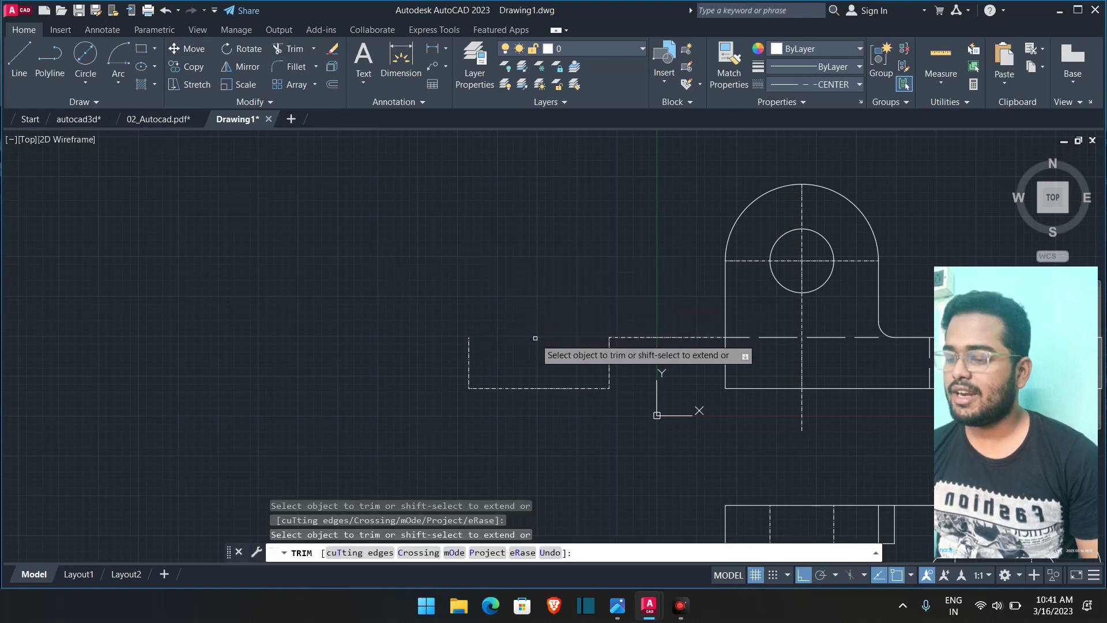
key("Escape")
type("l")
key("Return")
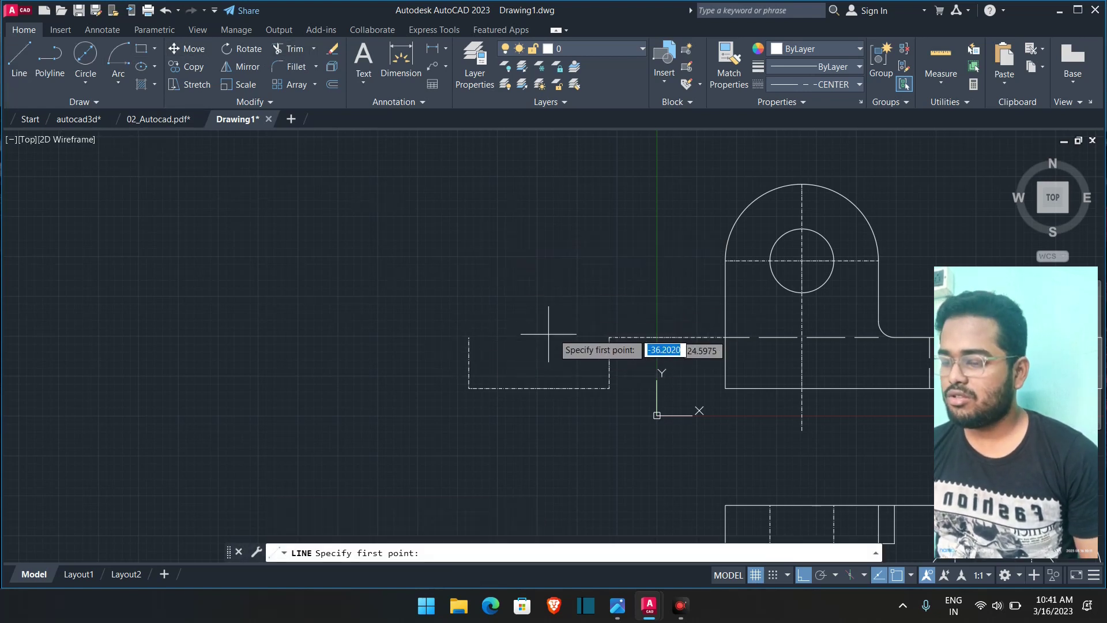
left_click(609, 336)
left_click(469, 336)
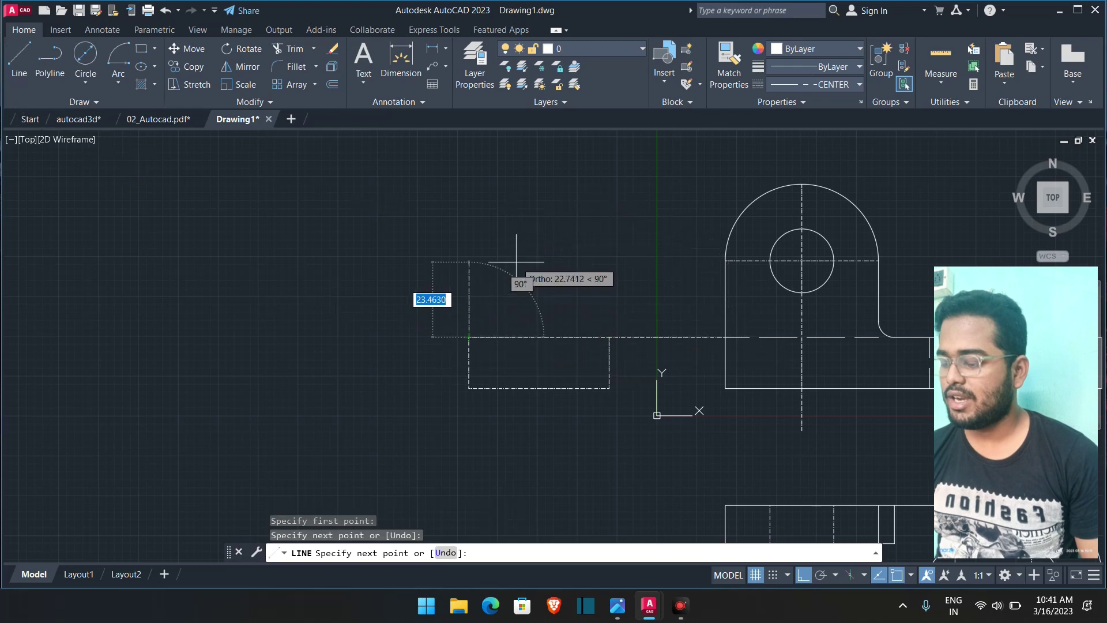
key("Escape")
left_click(770, 336)
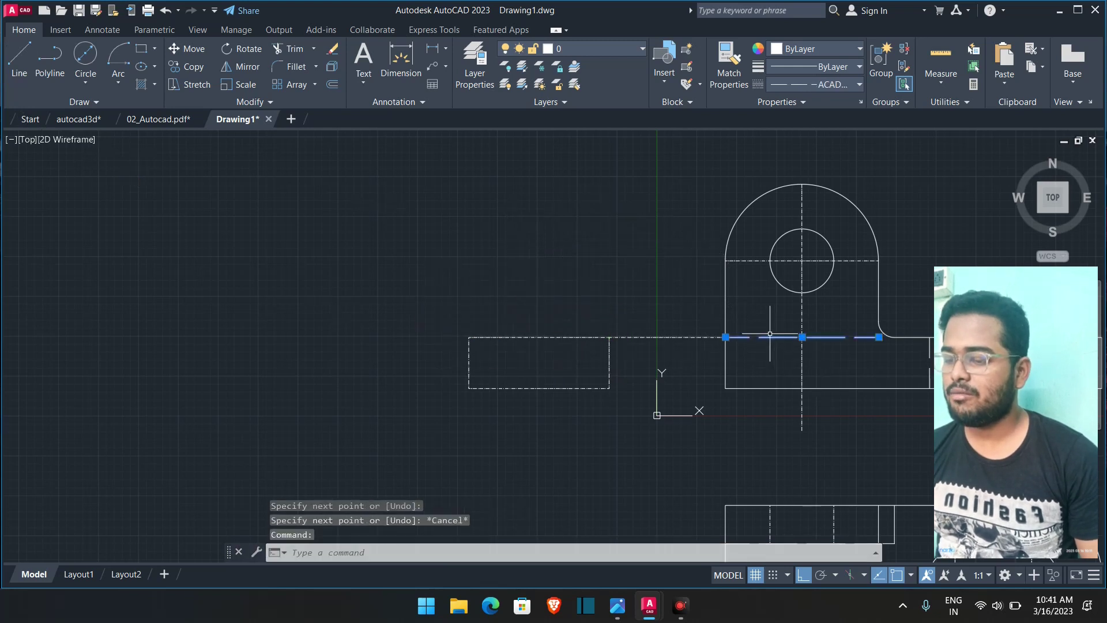
left_click(713, 81)
left_click(685, 334)
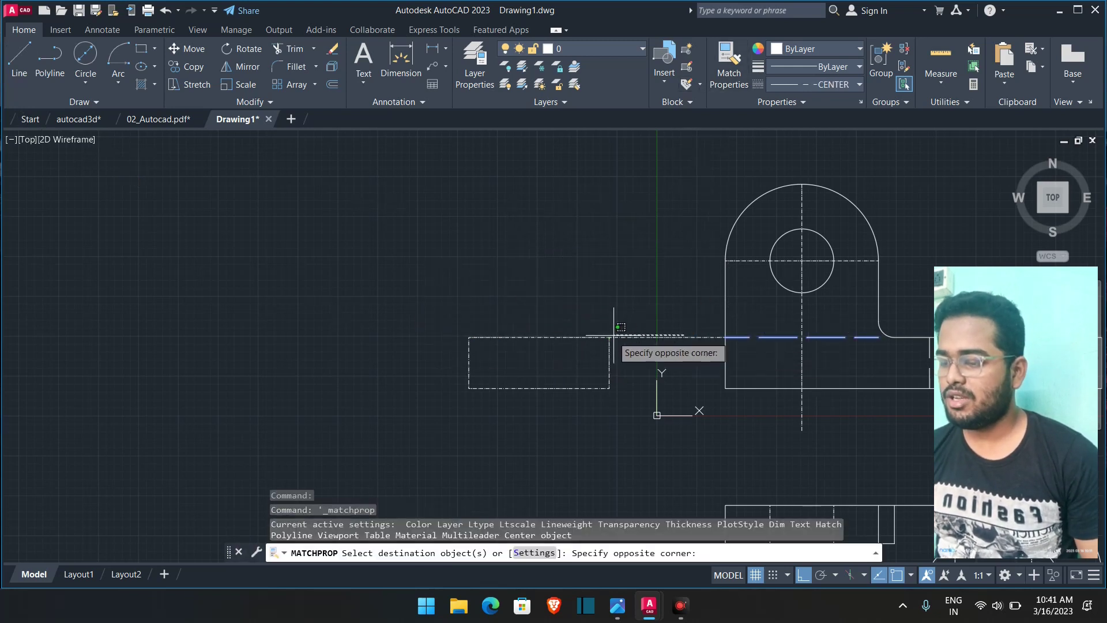
key("Escape")
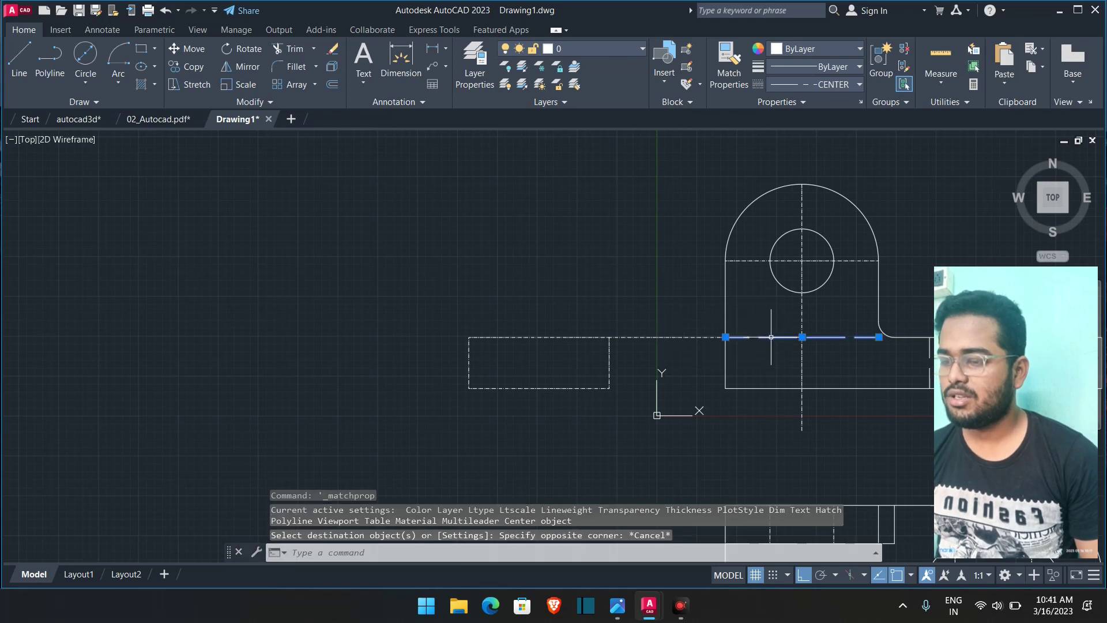
- Match the front view's hidden line properties onto the side view base's upper edge and the projection line
left_click(728, 65)
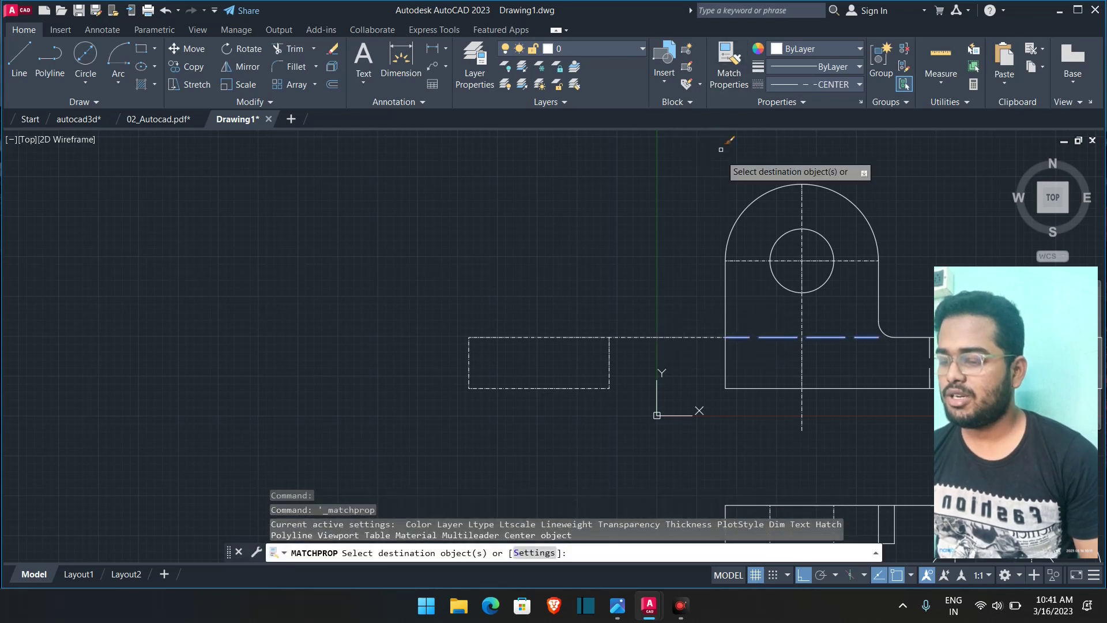
left_click(593, 335)
key("Escape")
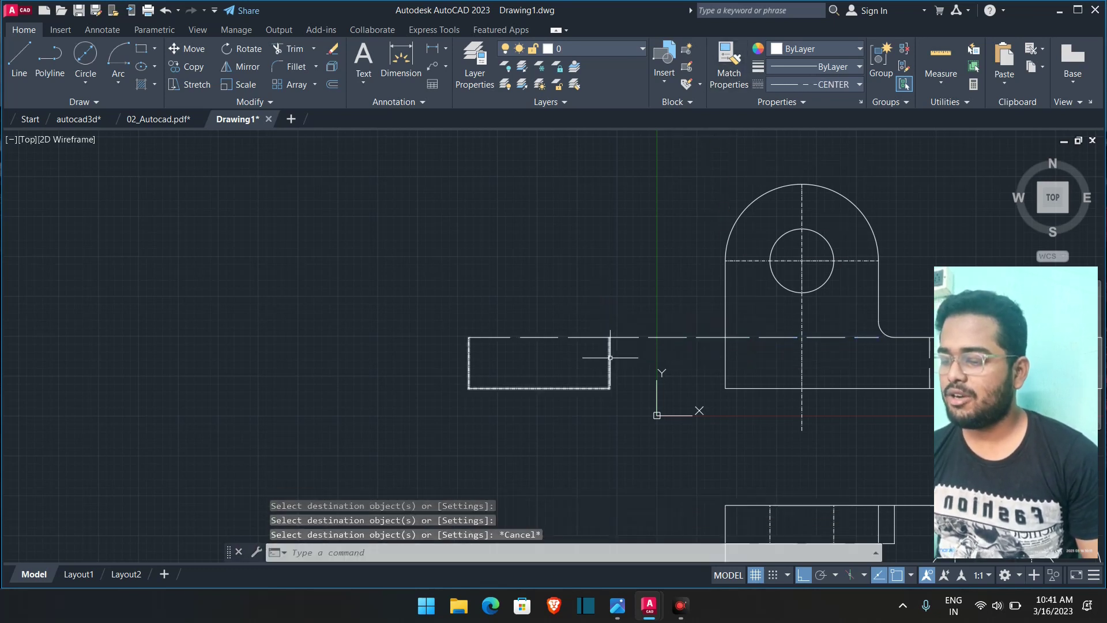
- Set the linetype of the side view base's remaining three-sided outline to ByLayer
left_click(610, 357)
left_click(783, 81)
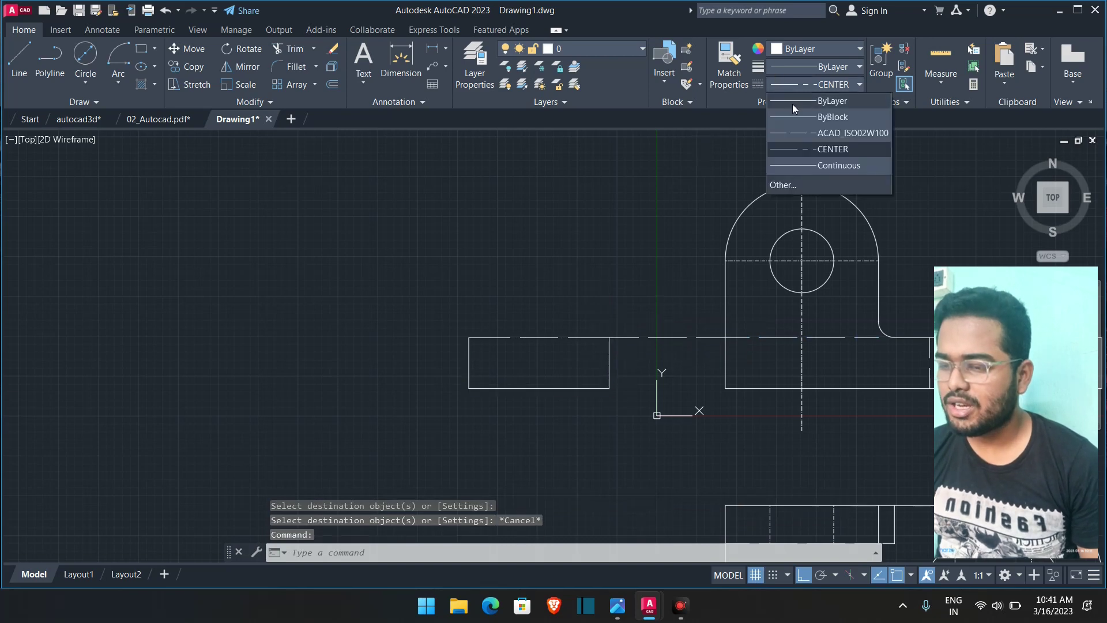
left_click(792, 103)
key("Escape")
- Check the side view in the reference image and draw the right lug's outer edge 48 upward and its top edge 12 leftward
scroll(619, 257, "down", 3)
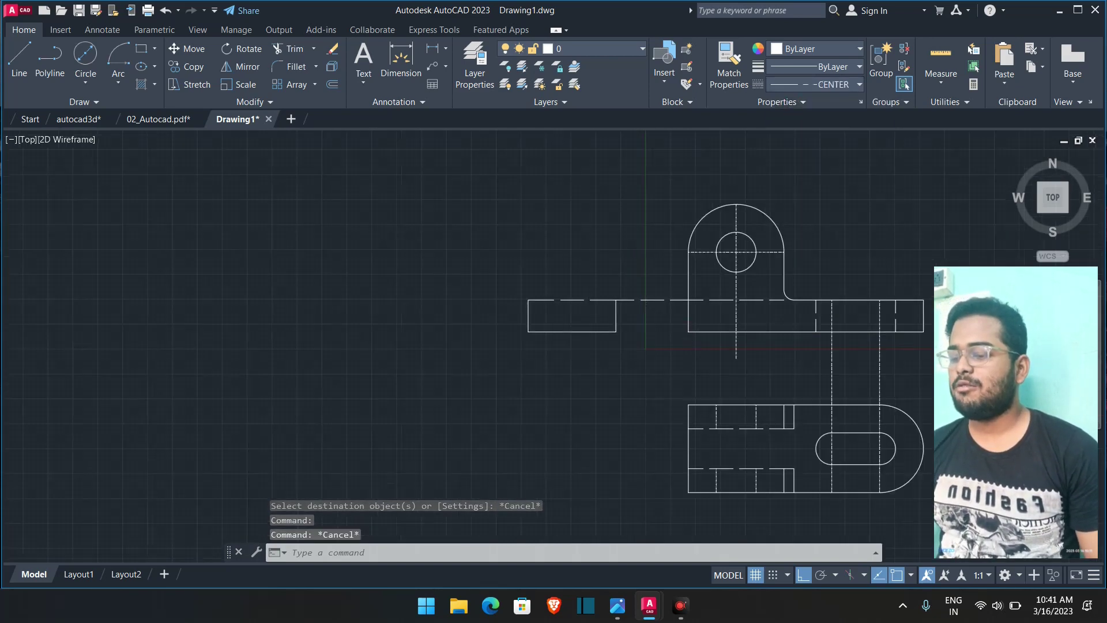
scroll(616, 283, "up", 3)
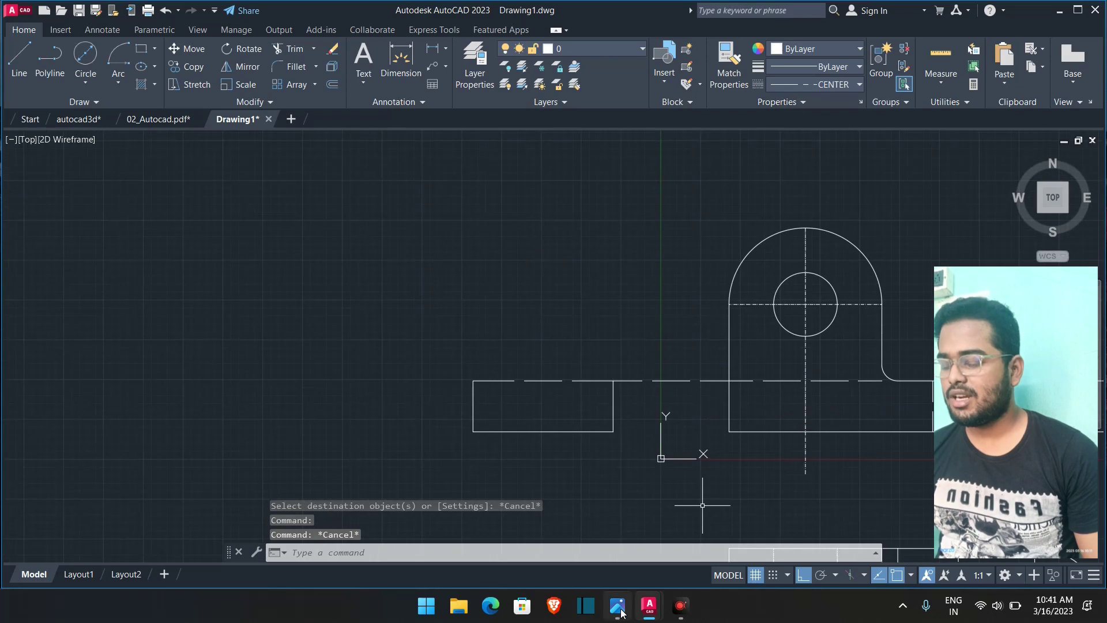
left_click(619, 608)
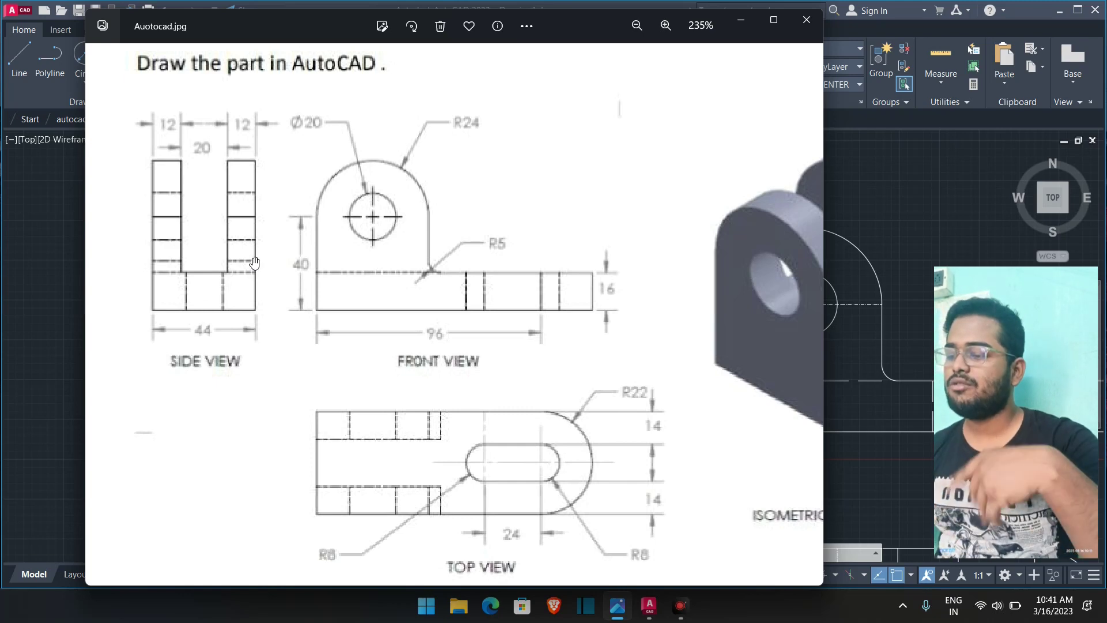
left_click(743, 27)
key("Return")
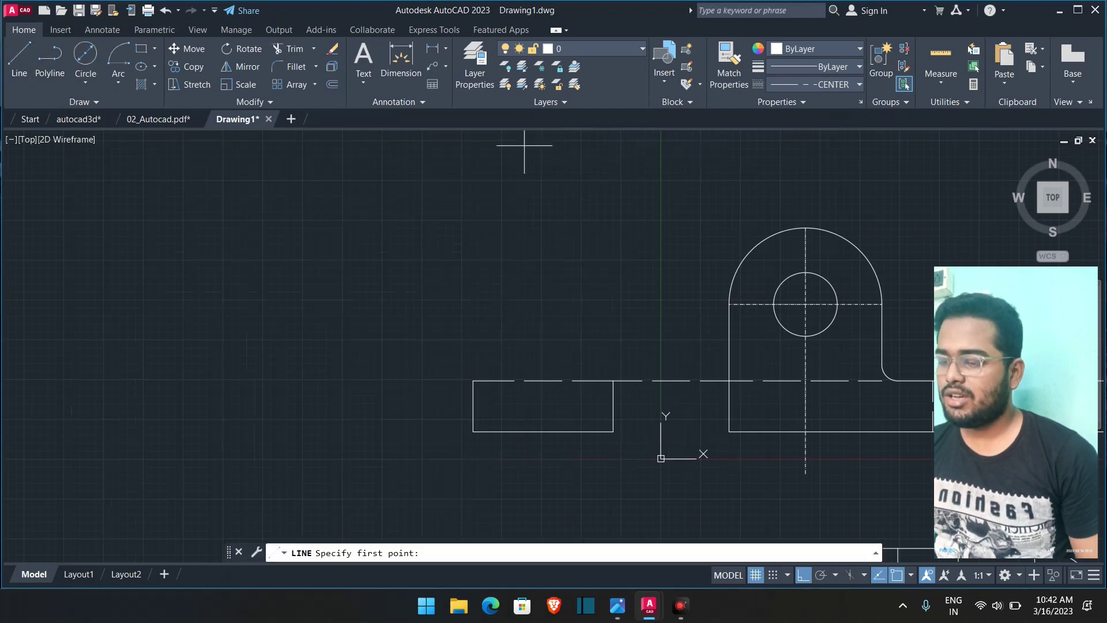
left_click(613, 380)
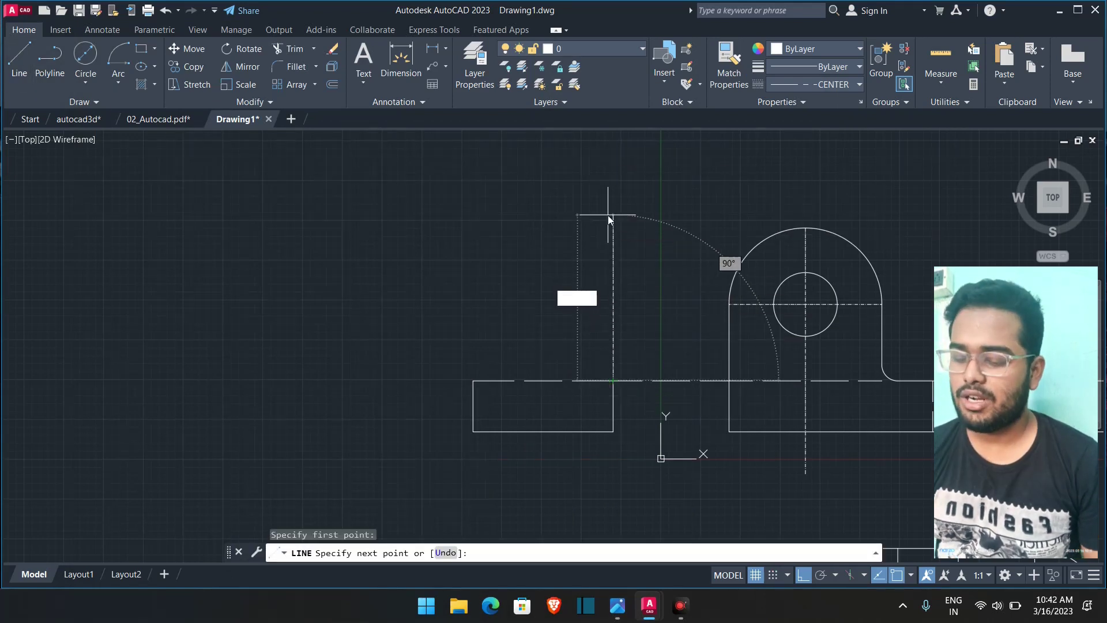
type("48")
key("Return")
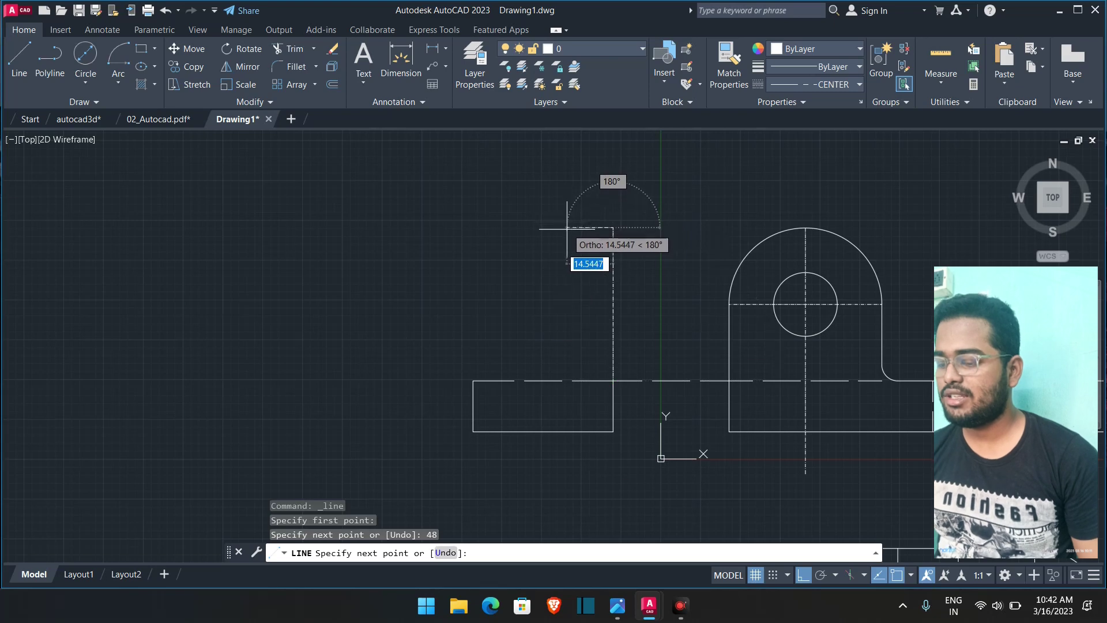
left_click(618, 607)
left_click(741, 20)
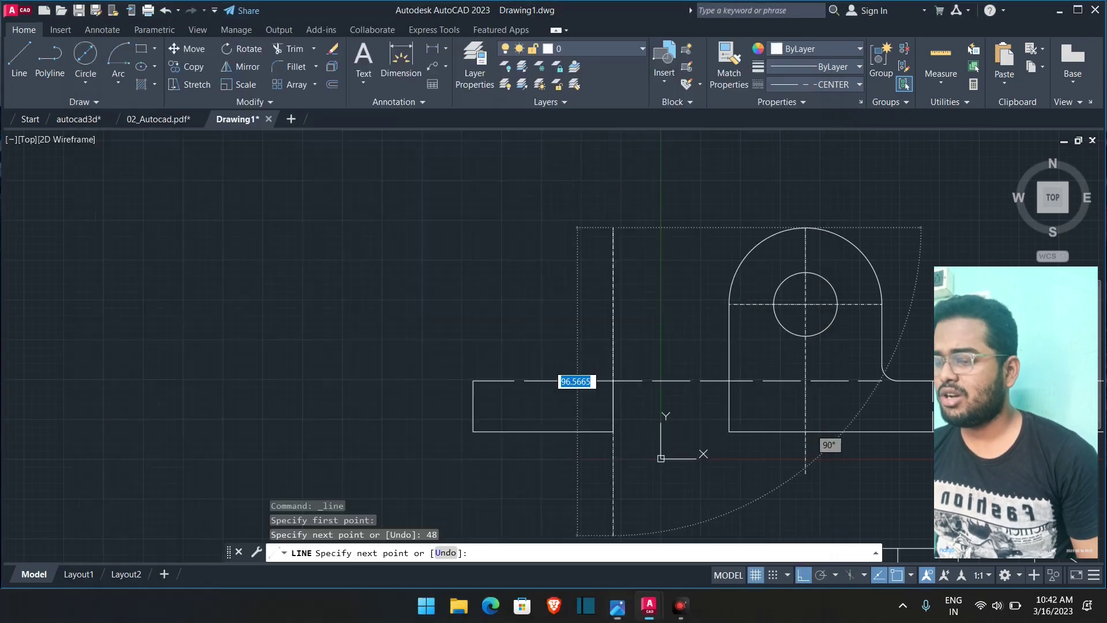
type("12")
key("Return")
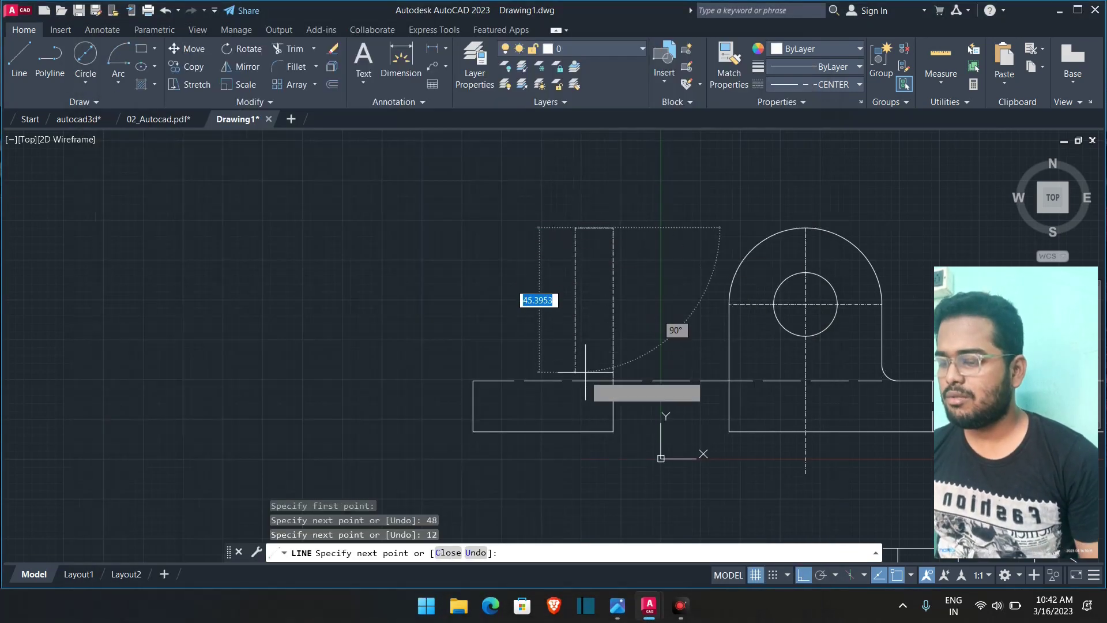
- Try an 8-unit segment downward from the inner end of the right lug's top edge, and undo it
type("8")
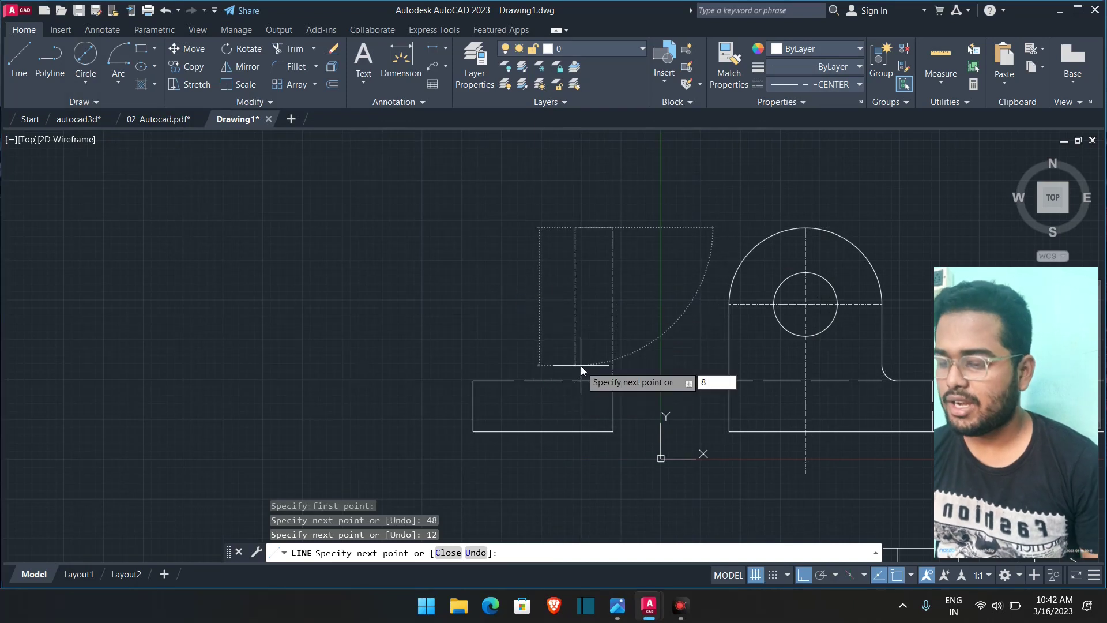
key("Return")
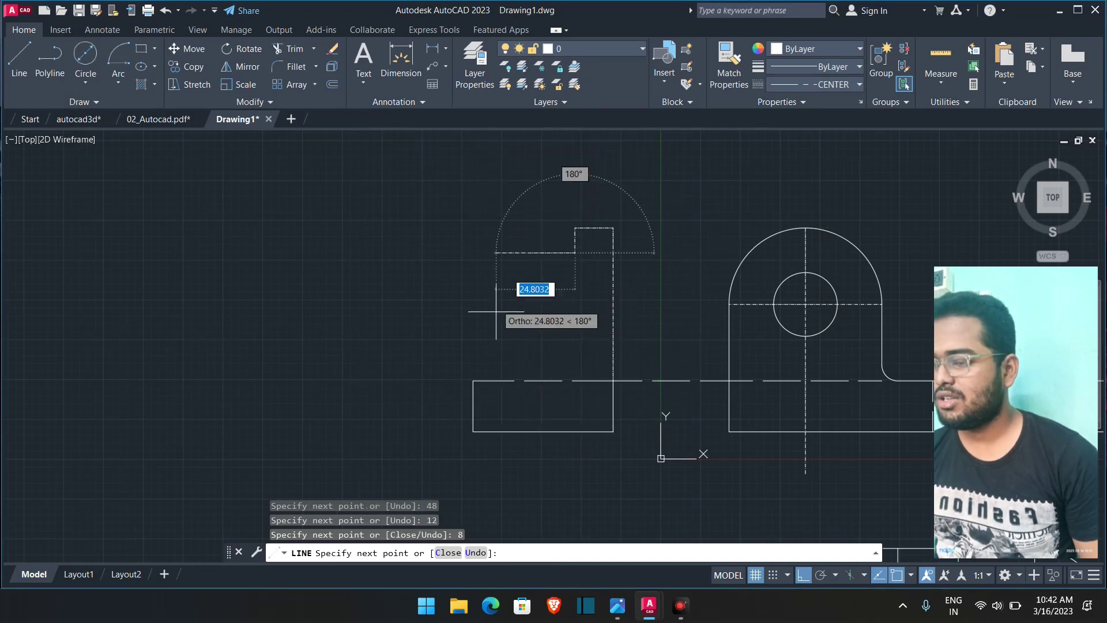
key("ctrl+z")
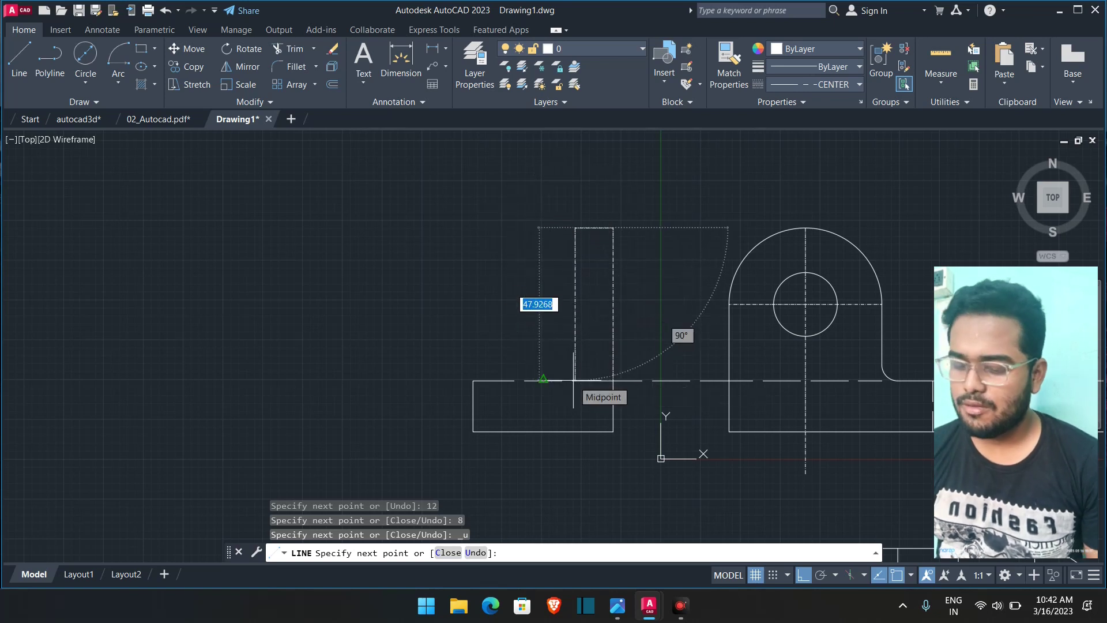
- Draw the right lug's inner edge 48 downward to the base's upper edge
key("Return")
key("Escape")
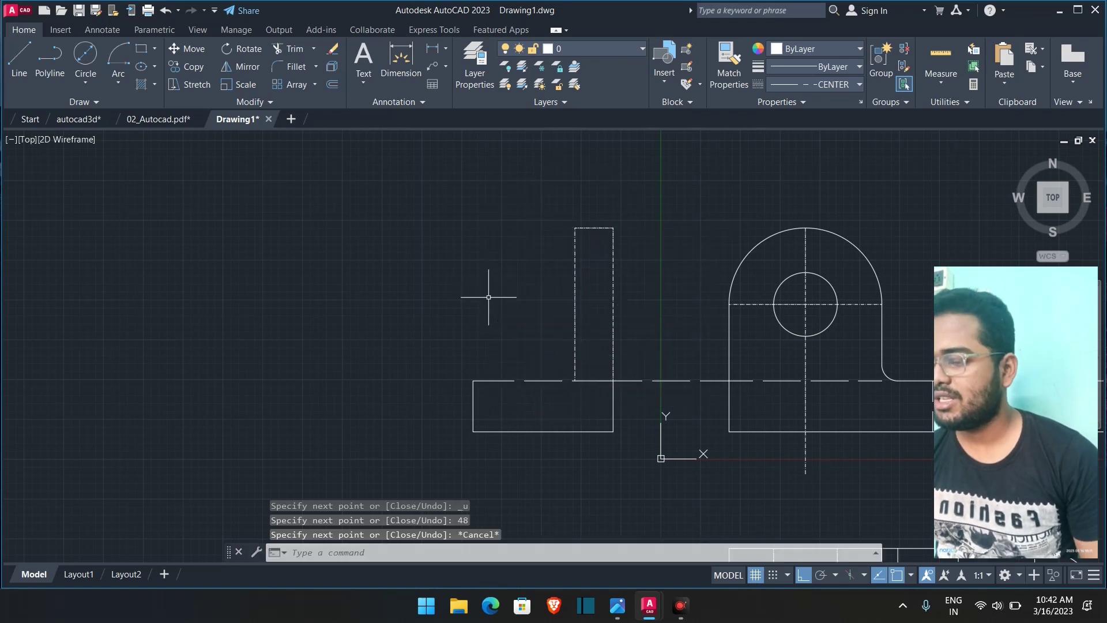
- Draw the left lug from the base's upper-left corner: 48 upward, 12 to the right and 48 back down
left_click(21, 58)
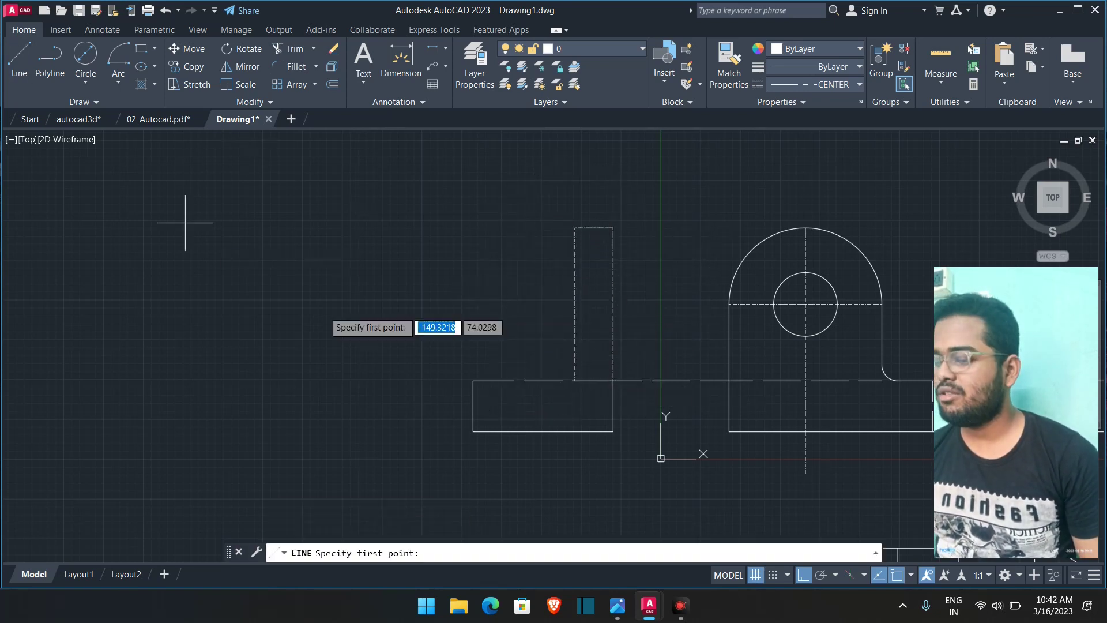
left_click(473, 380)
type("48")
key("Return")
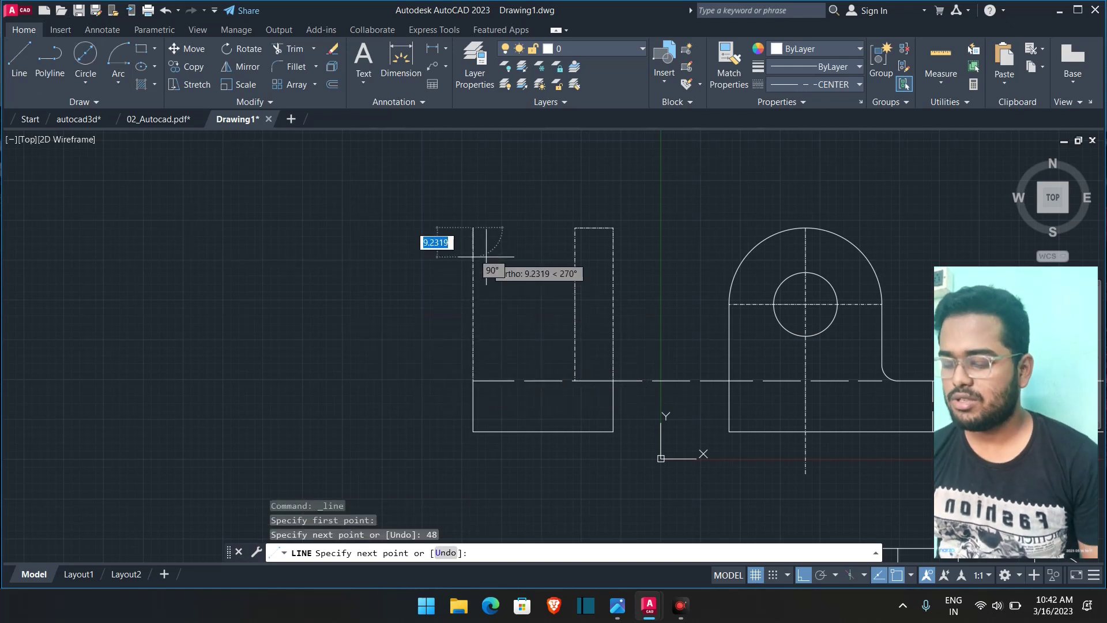
type("12")
key("Return")
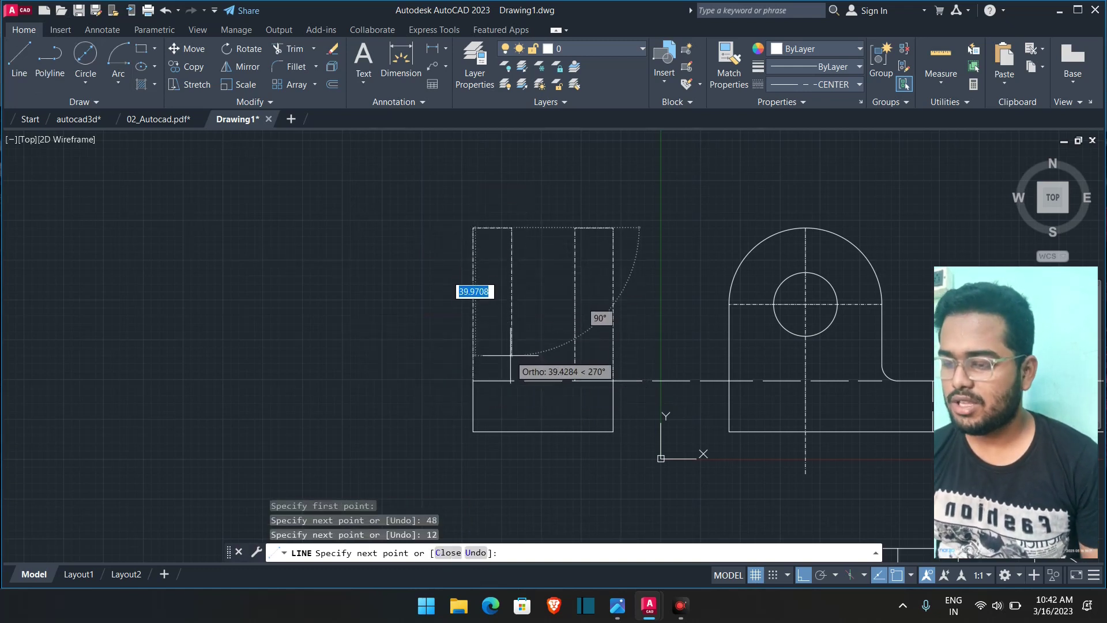
type("48")
key("Return")
key("Escape")
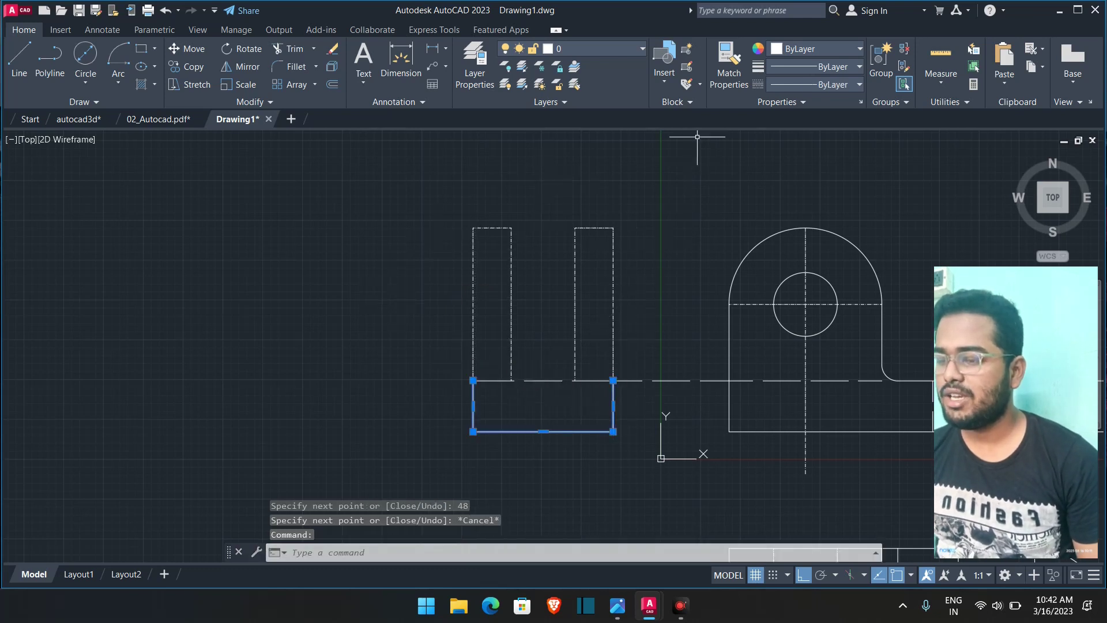
- Match the right lug's outer edge to the base outline's line properties
left_click(743, 83)
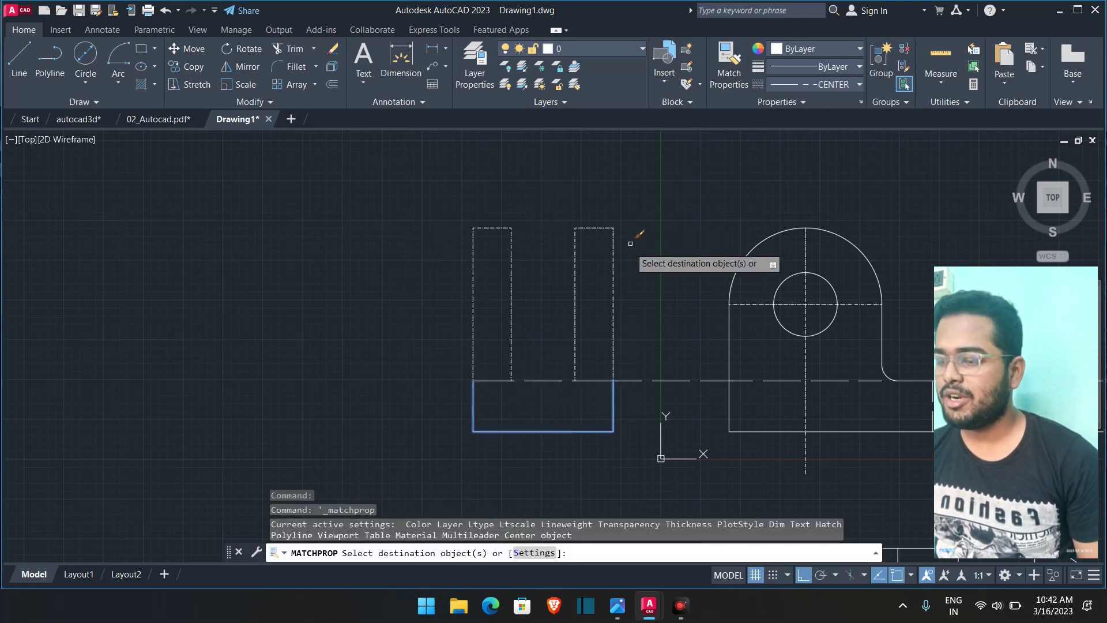
left_click(588, 224)
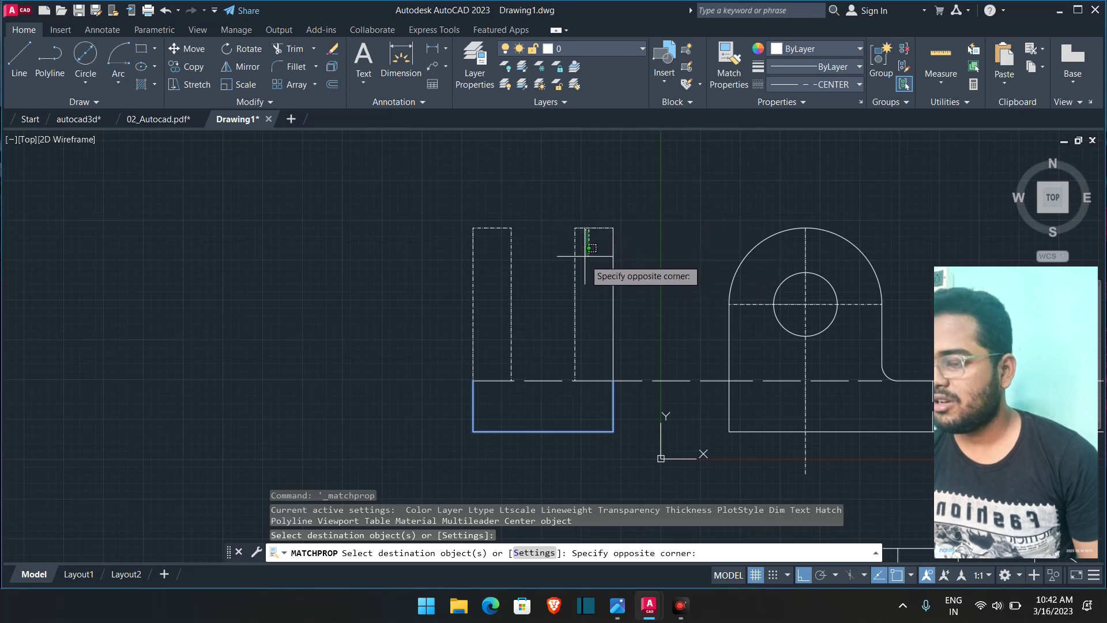
key("Escape")
- Set the linetype of the right lug's inner edge to ByLayer
left_click(576, 280)
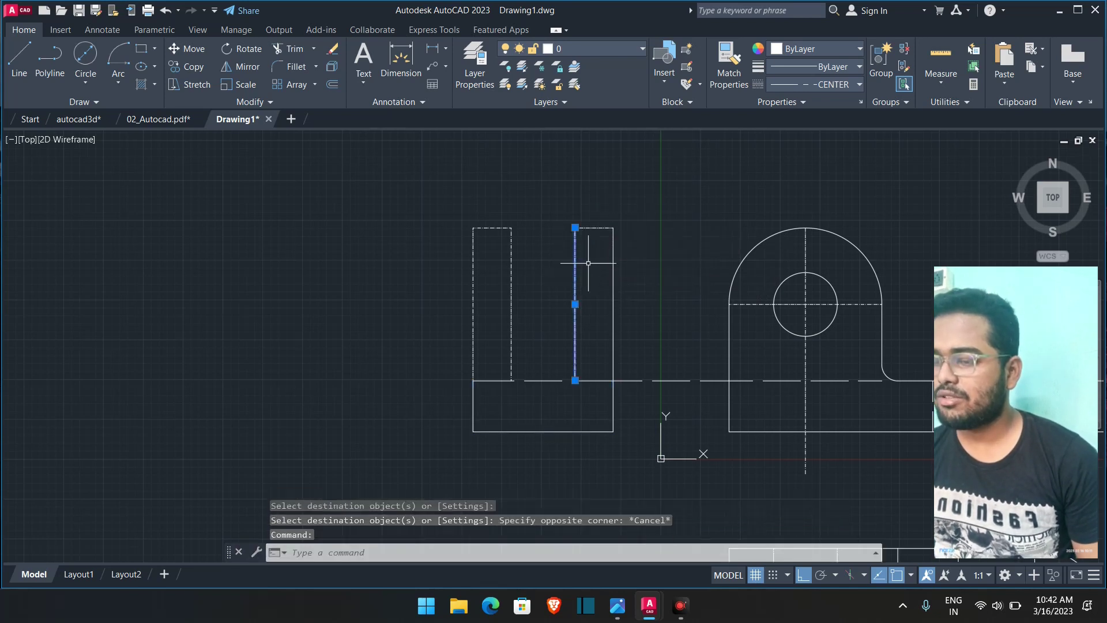
left_click(781, 88)
left_click(781, 109)
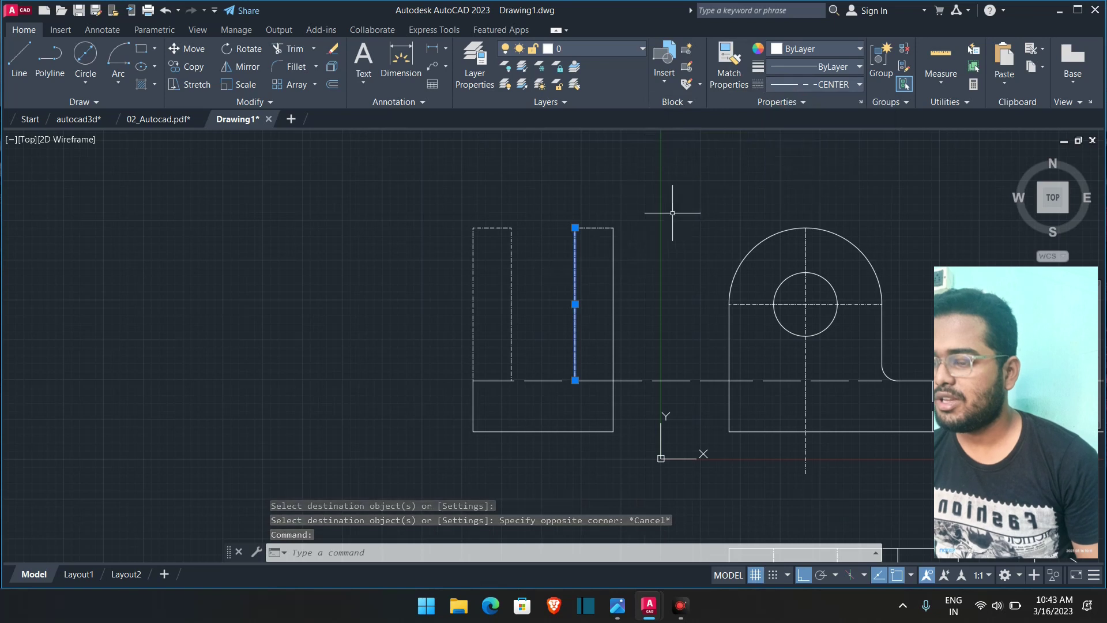
left_click(783, 86)
left_click(791, 101)
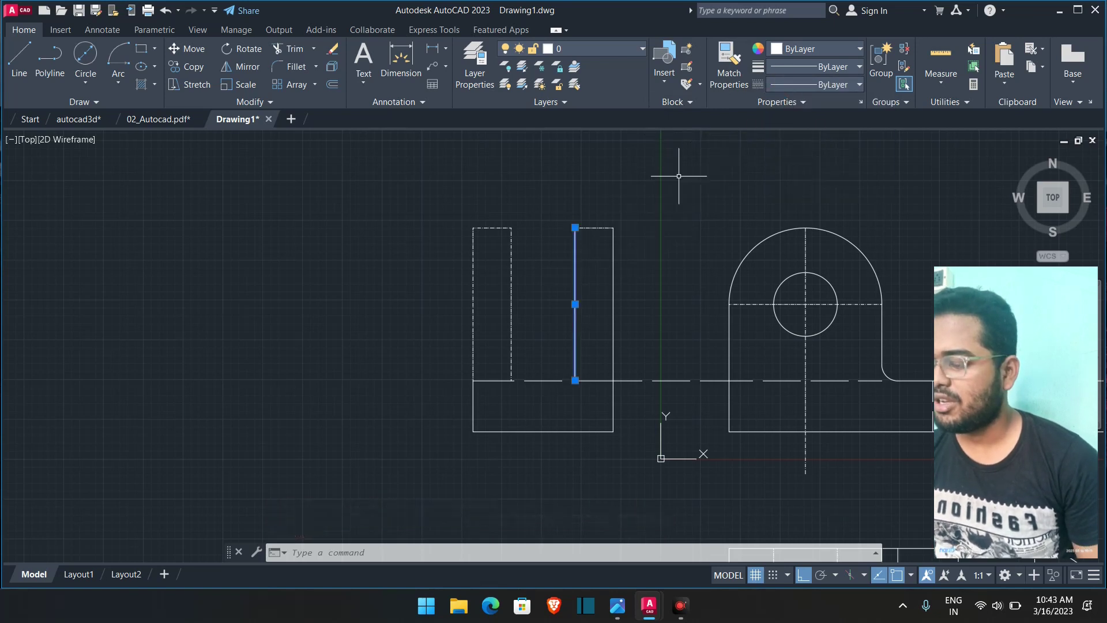
- Match the right lug's top edge and the left lug's edges to the properties of the right lug's inner edge
left_click(714, 78)
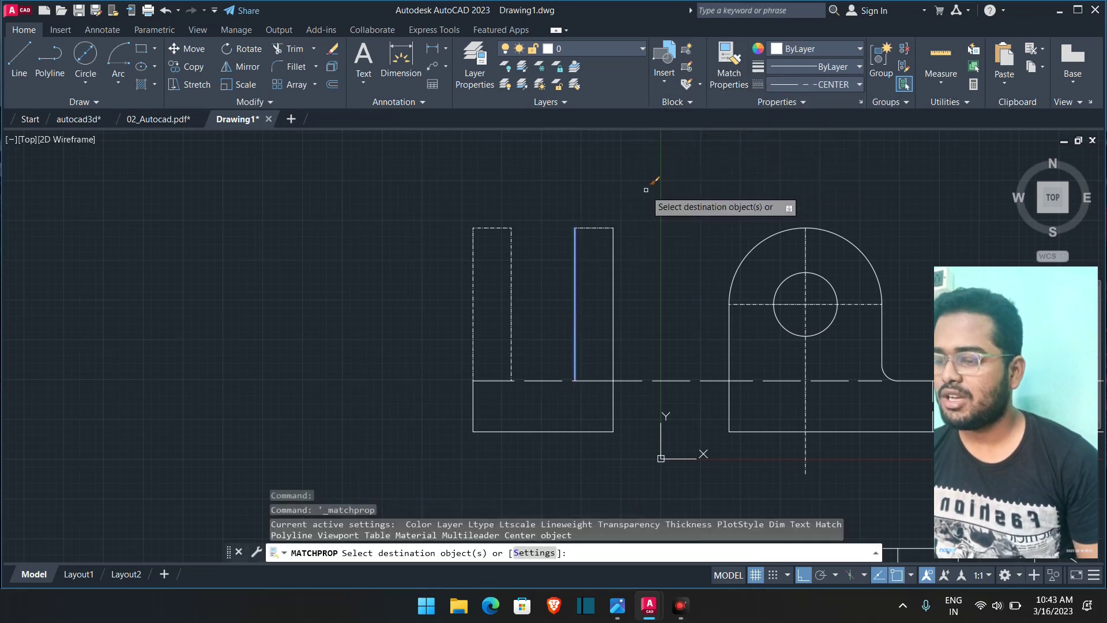
left_click(592, 228)
left_click(496, 228)
left_click(510, 238)
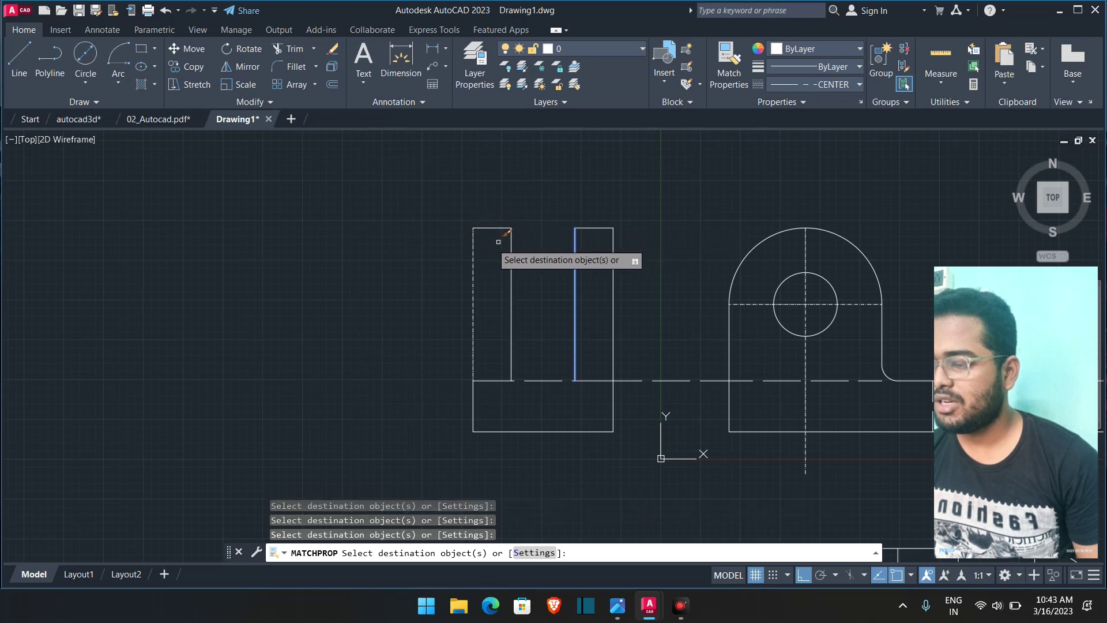
key("Escape")
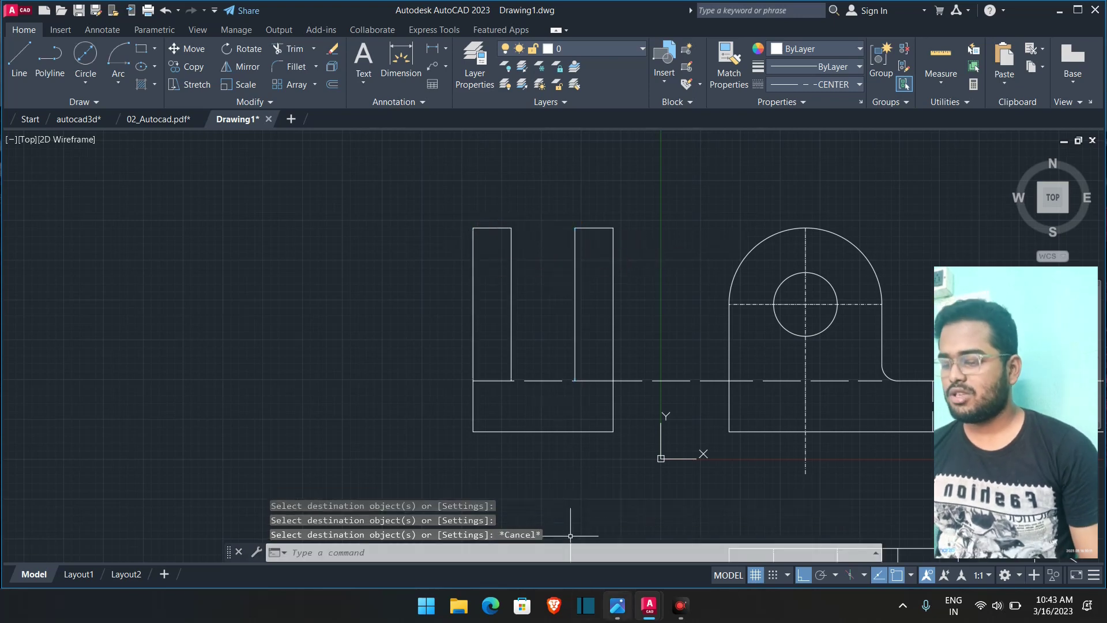
- Check the side view in the reference image and project the hole's centre height from the front view's left edge leftward past both lugs
key("alt+Tab")
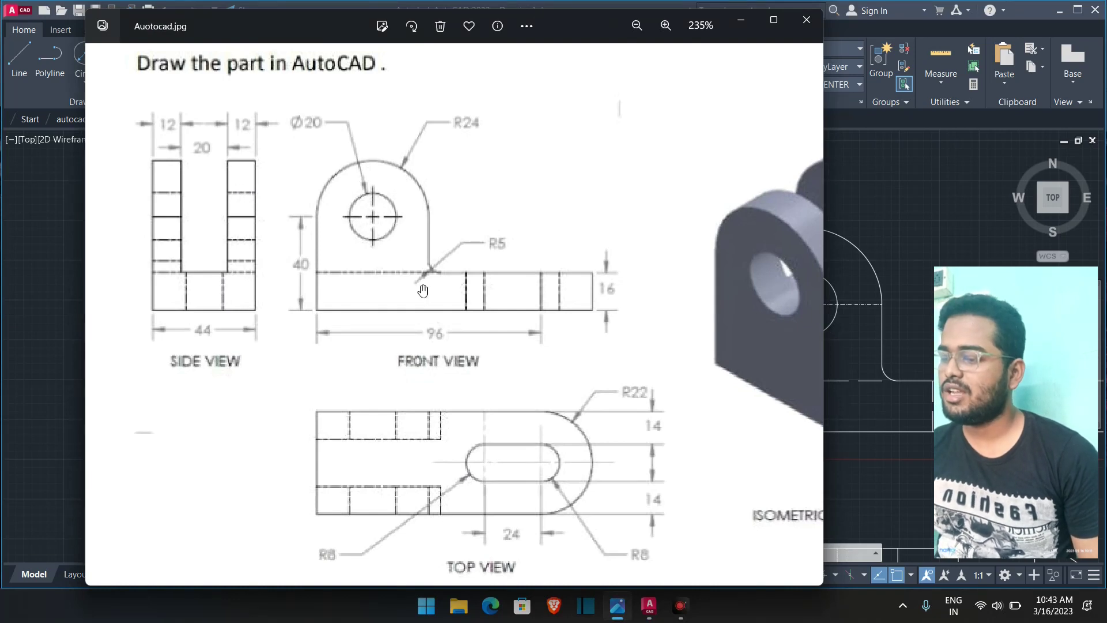
left_click(752, 30)
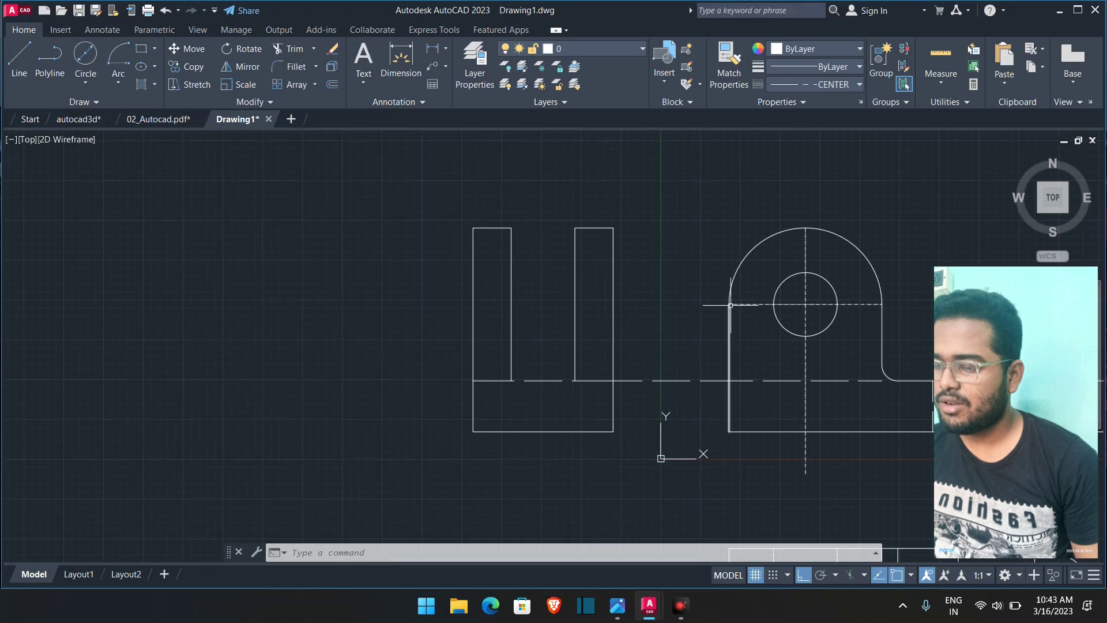
left_click(23, 58)
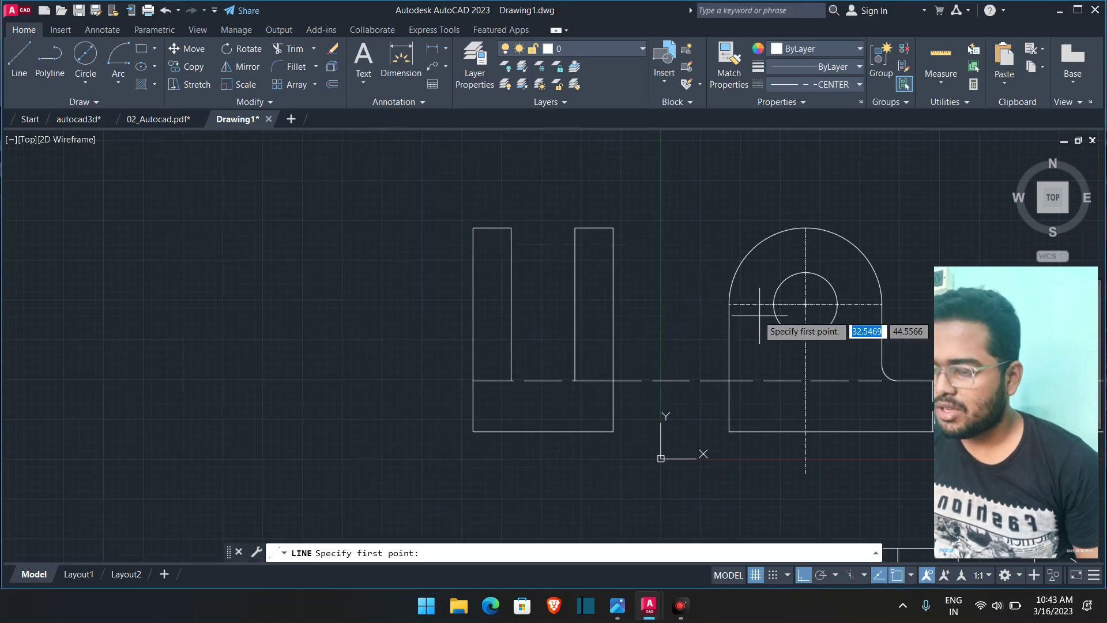
left_click(729, 304)
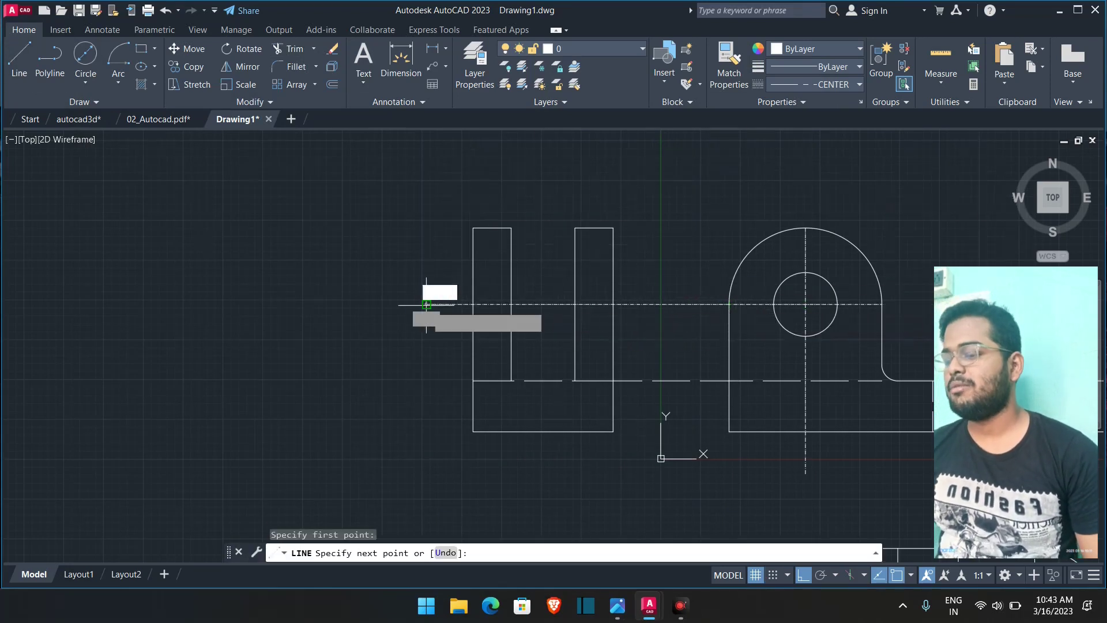
left_click(425, 303)
key("Escape")
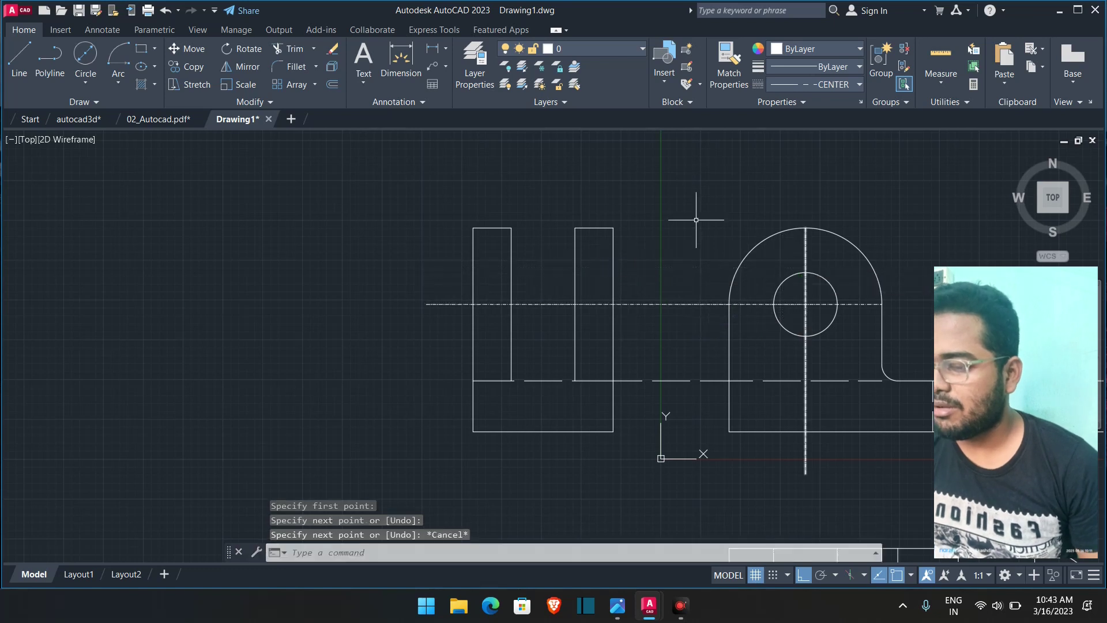
- Project the top and bottom of the front view's hole horizontally leftward past both lugs of the side view
right_click(681, 213)
left_click(725, 220)
left_click(805, 272)
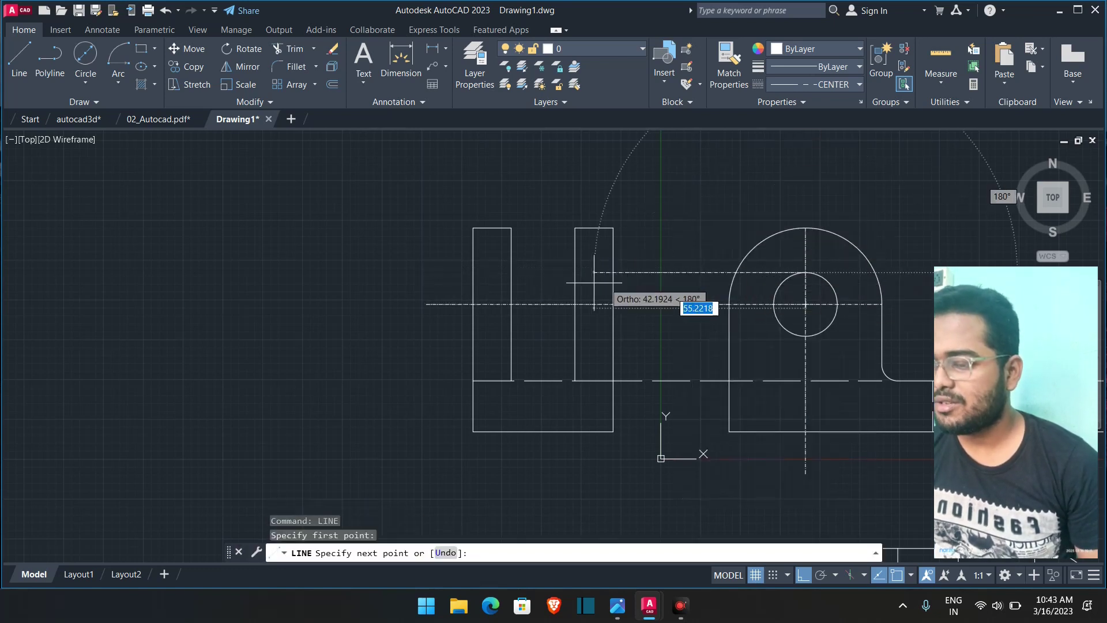
key("Escape")
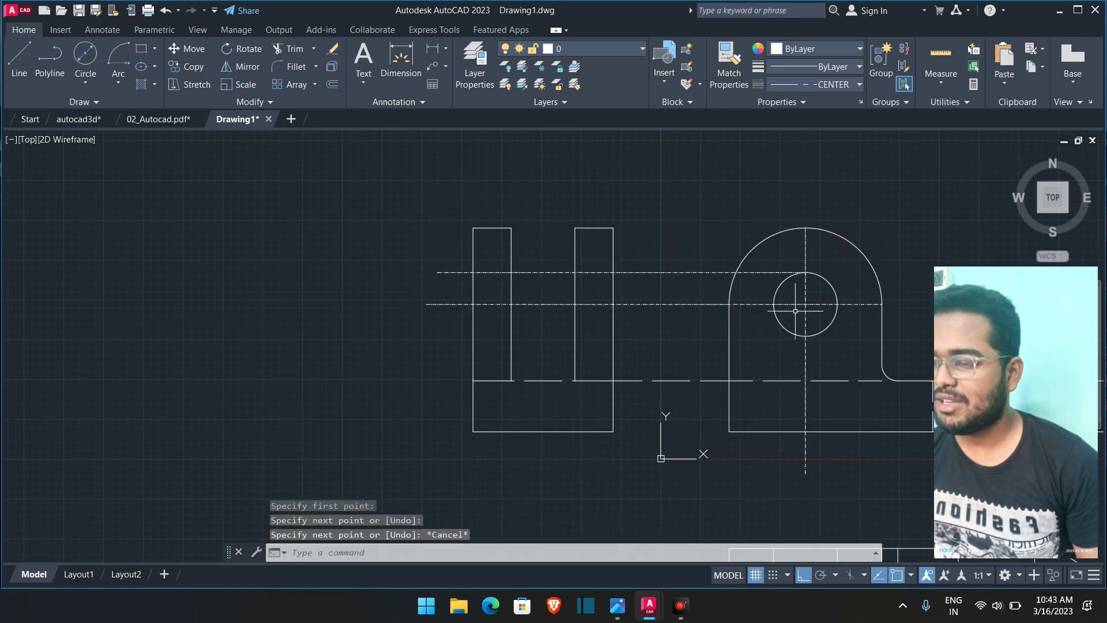
right_click(700, 253)
left_click(739, 257)
left_click(805, 336)
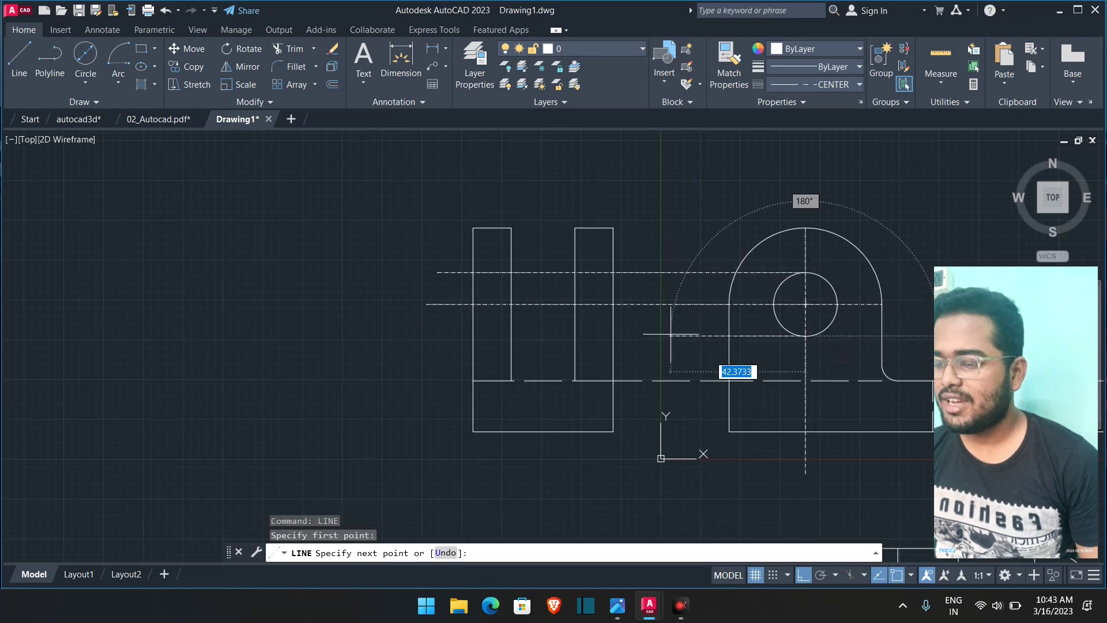
left_click(423, 336)
key("Escape")
- Project the upper end of the front view's fillet horizontally leftward past both lugs
right_click(637, 211)
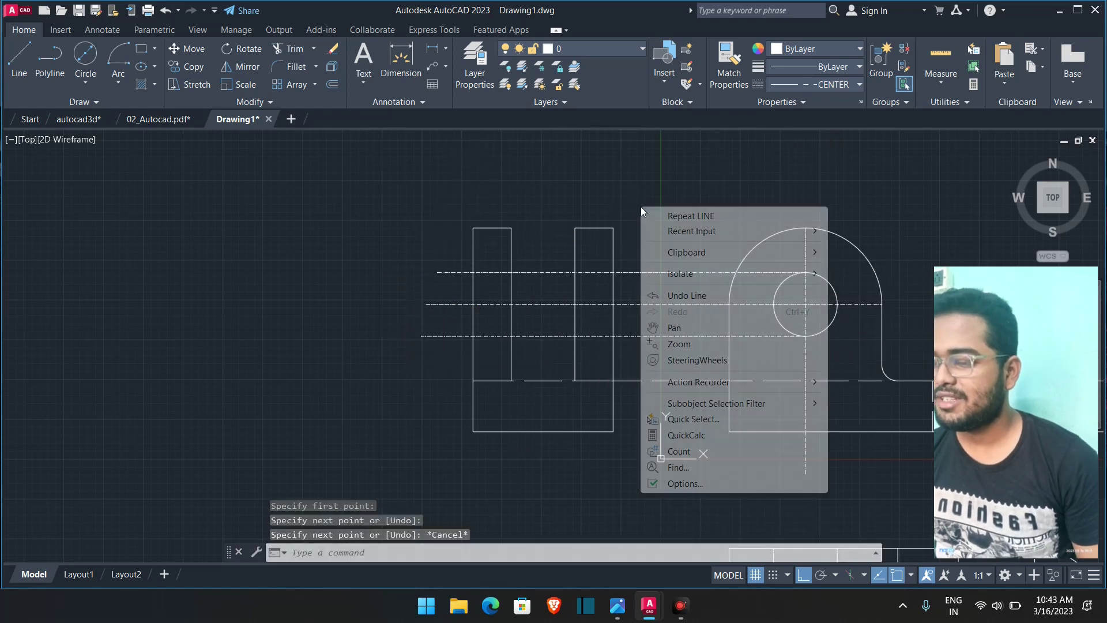
left_click(649, 215)
left_click(882, 364)
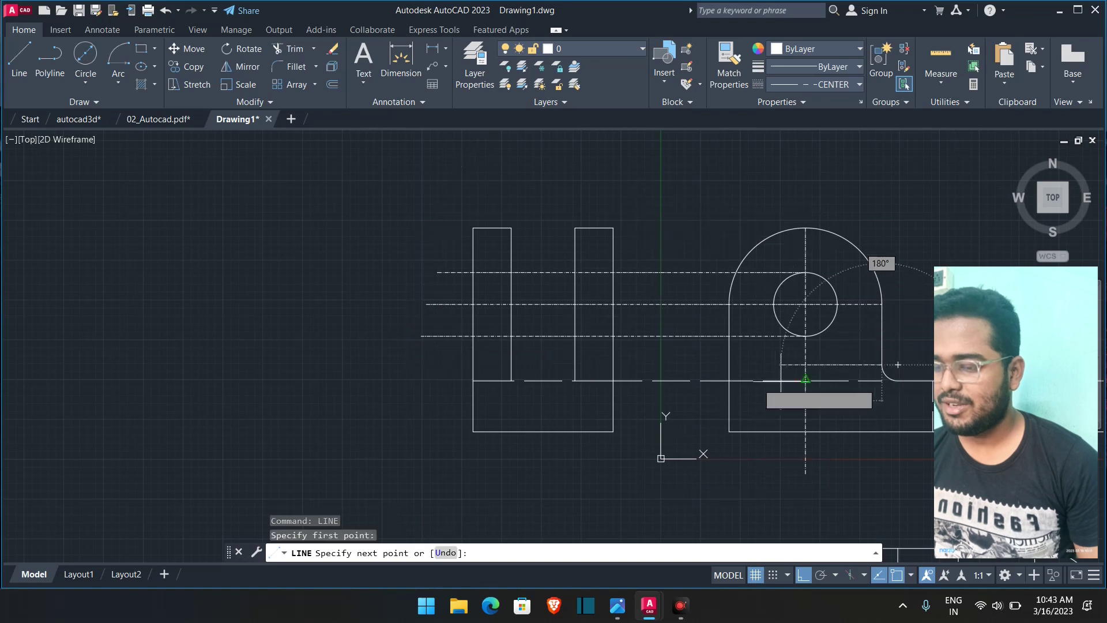
left_click(436, 380)
key("Escape")
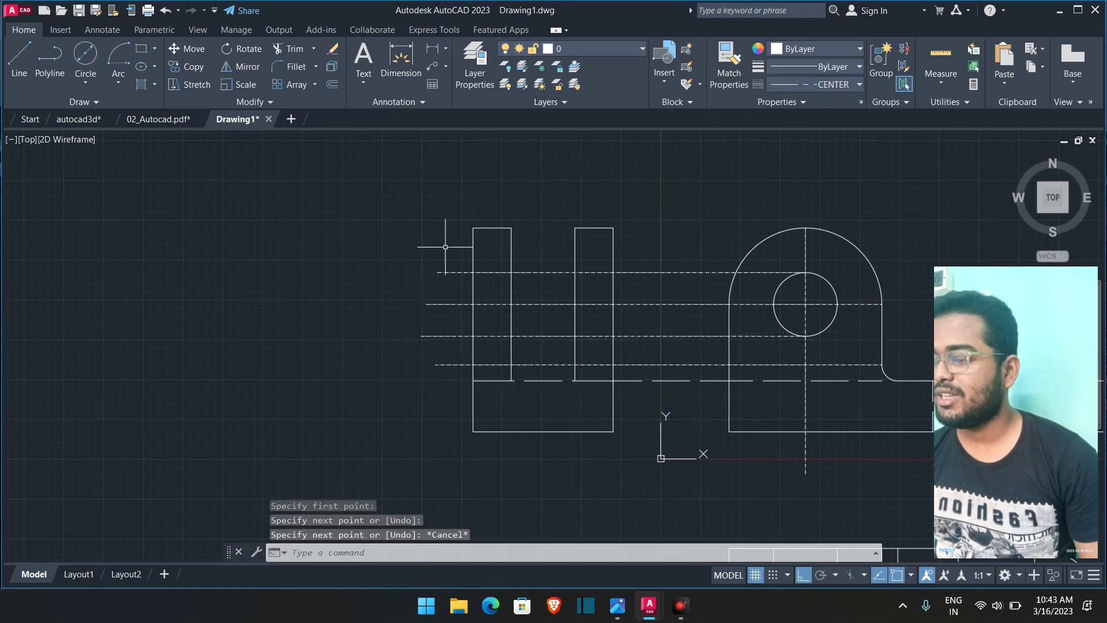
- Trim the four projection lines where they overhang the left lug's outer edge
type("tr")
key("Return")
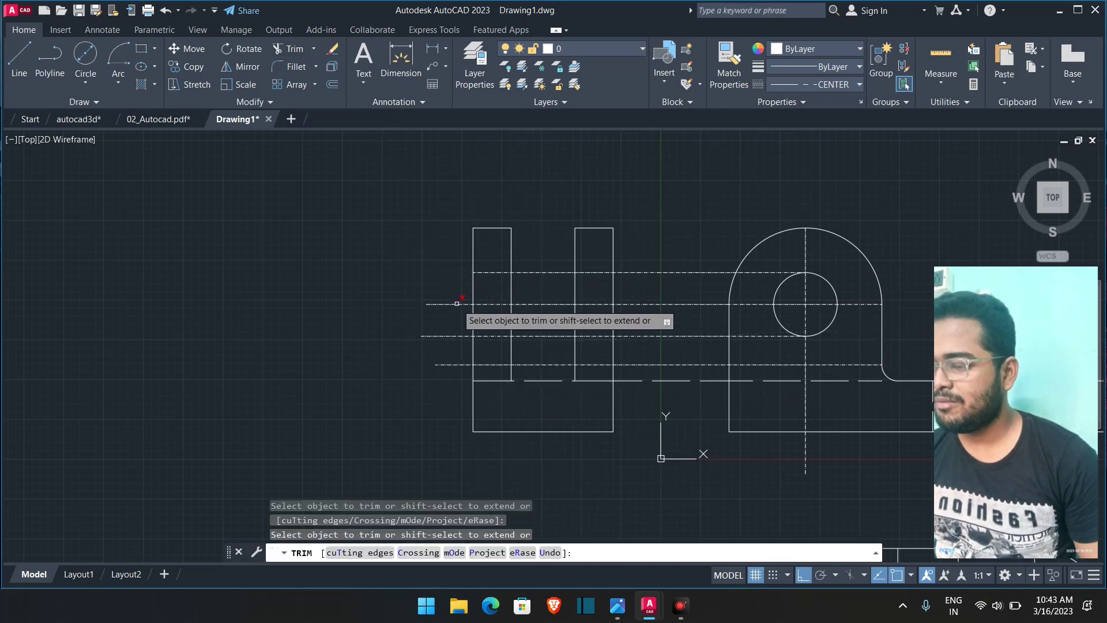
left_click(456, 310)
key("Return")
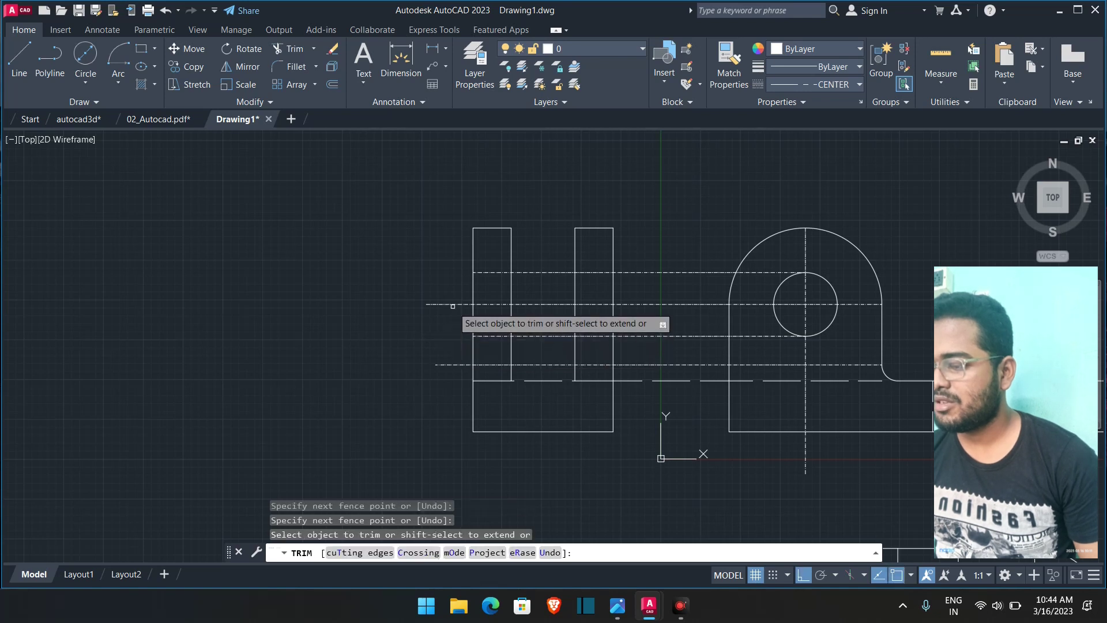
left_click(459, 366)
key("Escape")
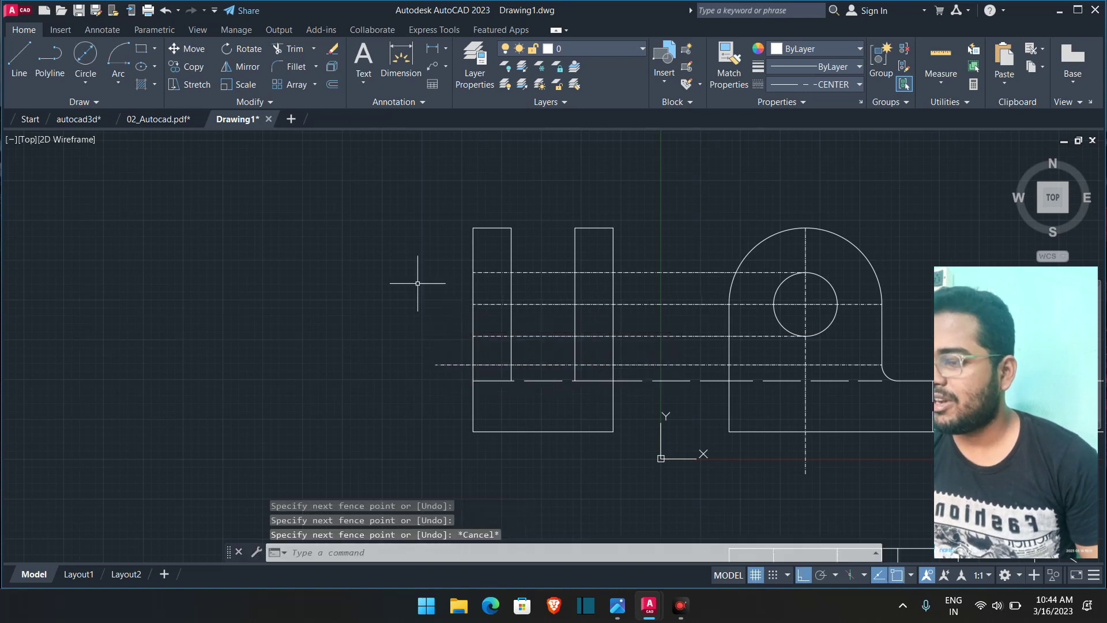
left_click(291, 57)
left_click(455, 364)
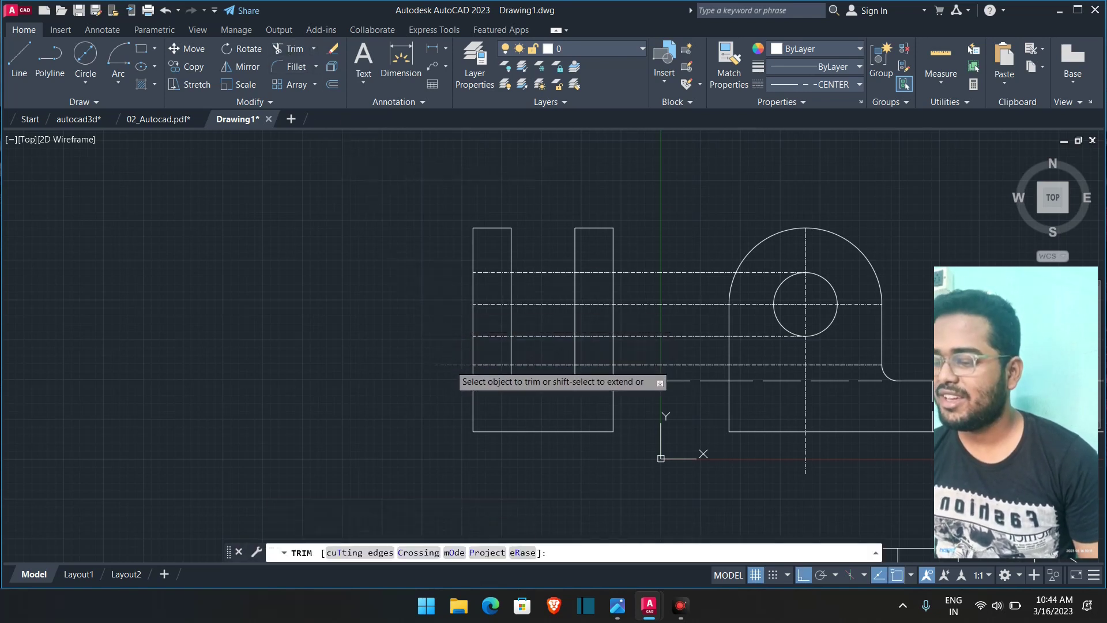
- Trim the four projection lines in the gap between the two lugs
left_click(537, 272)
left_click(536, 304)
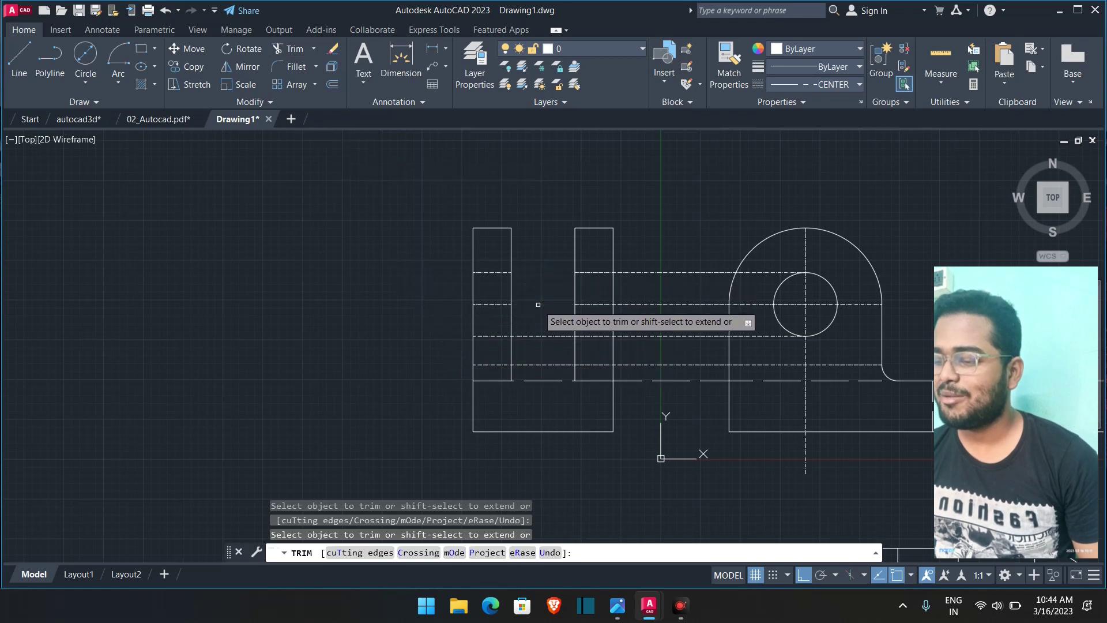
left_click(537, 335)
left_click(540, 365)
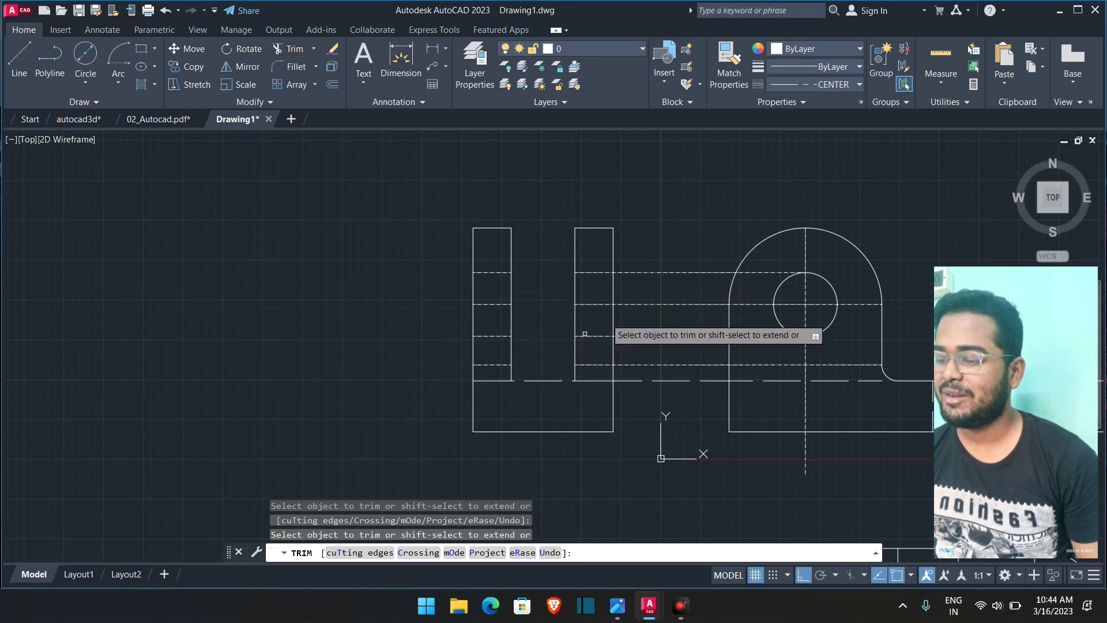
- Trim the hole-top, hole-bottom and fillet projection lines between the right lug and the front view
left_click(651, 273)
left_click(648, 336)
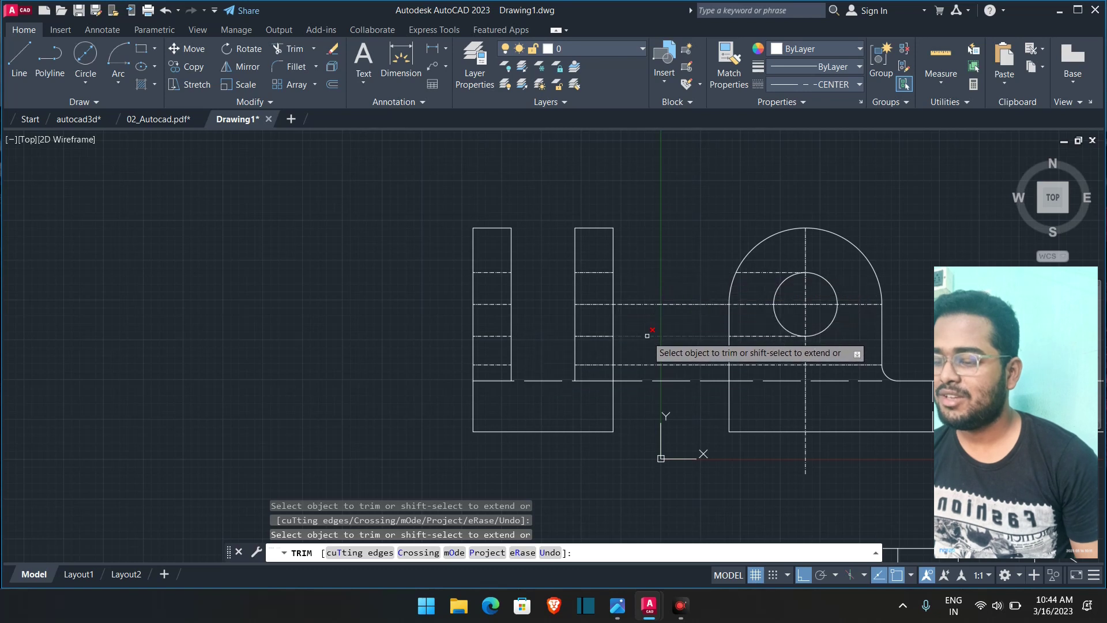
left_click(646, 365)
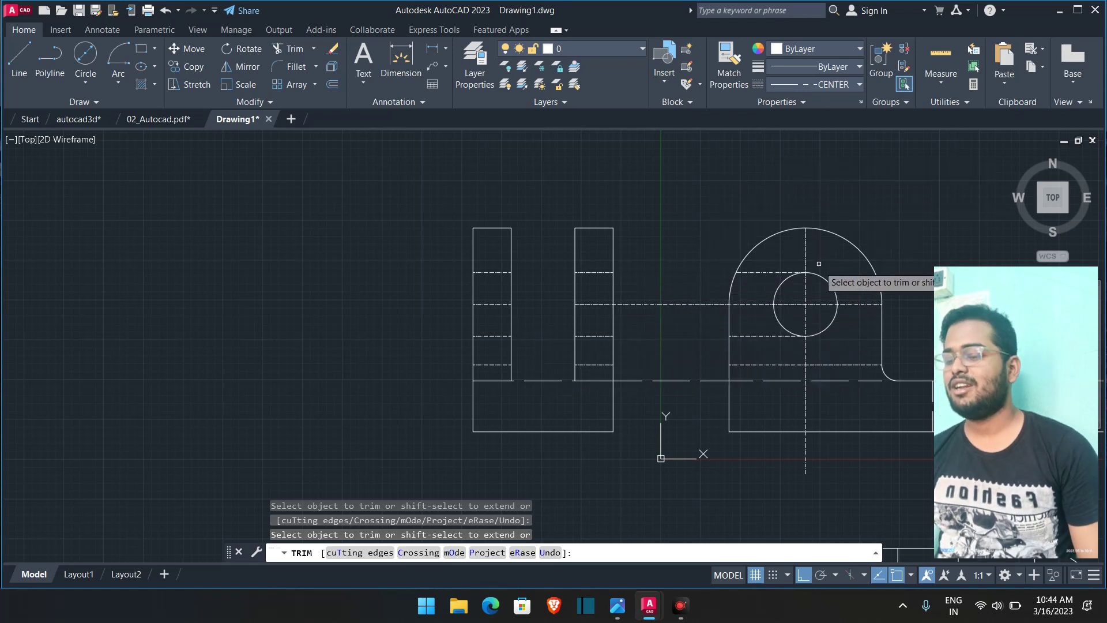
- Remove the leftover hole and fillet projection segments inside the front view
left_click(761, 272)
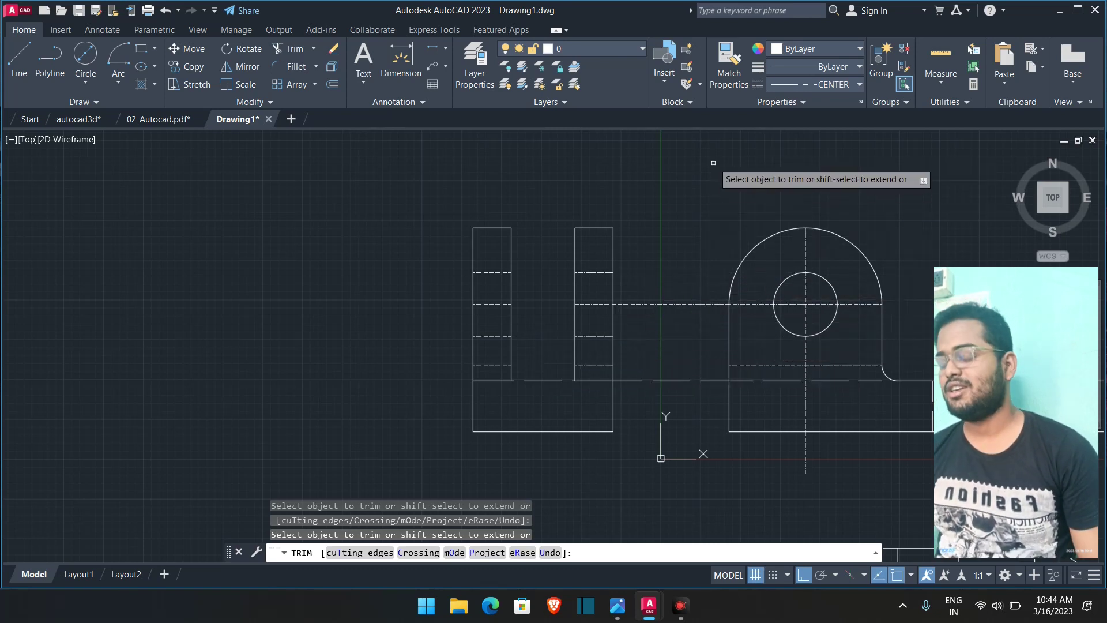
key("Escape")
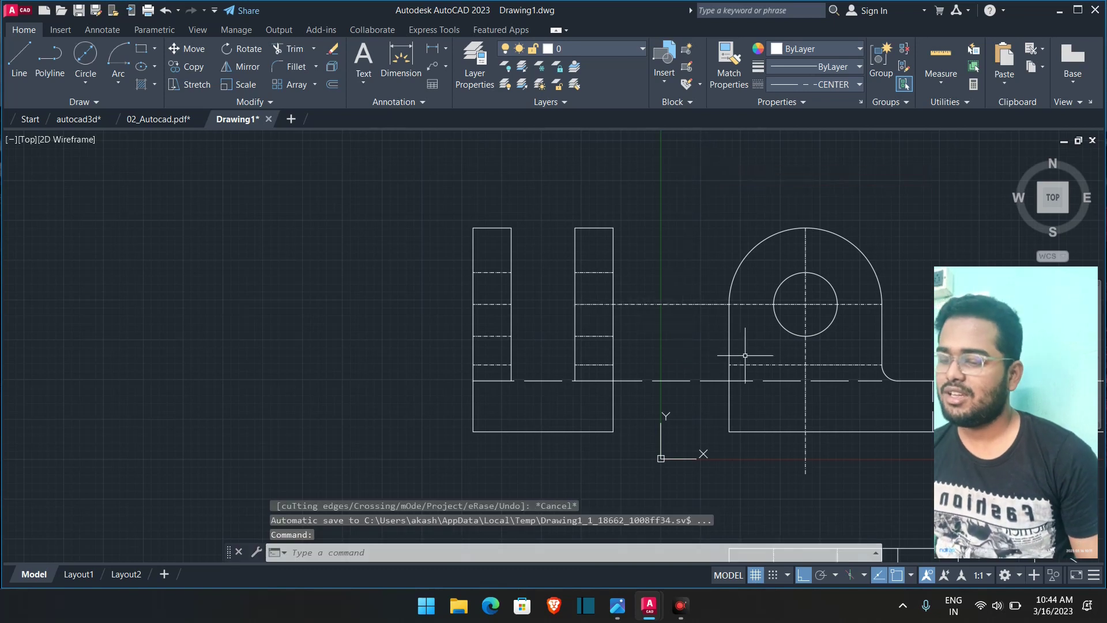
left_click(289, 49)
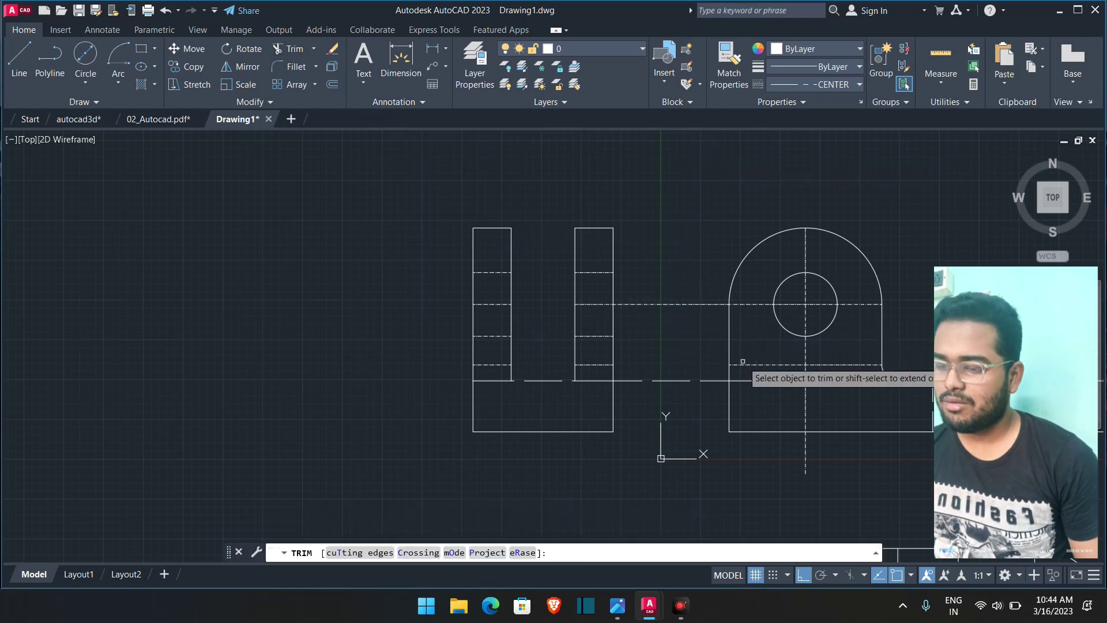
left_click(761, 364)
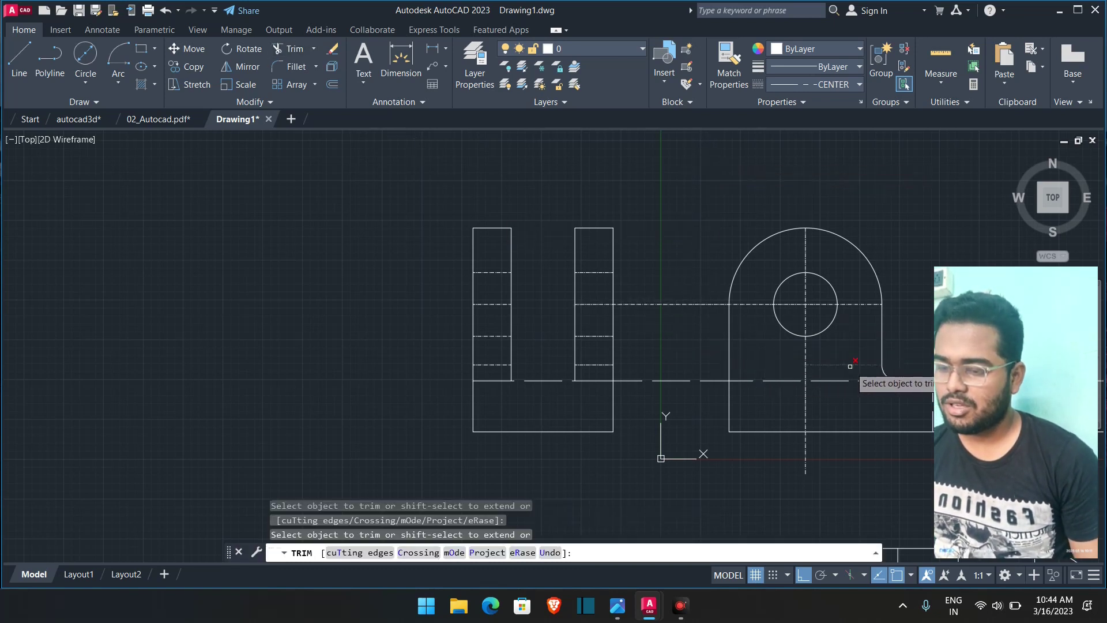
key("Escape")
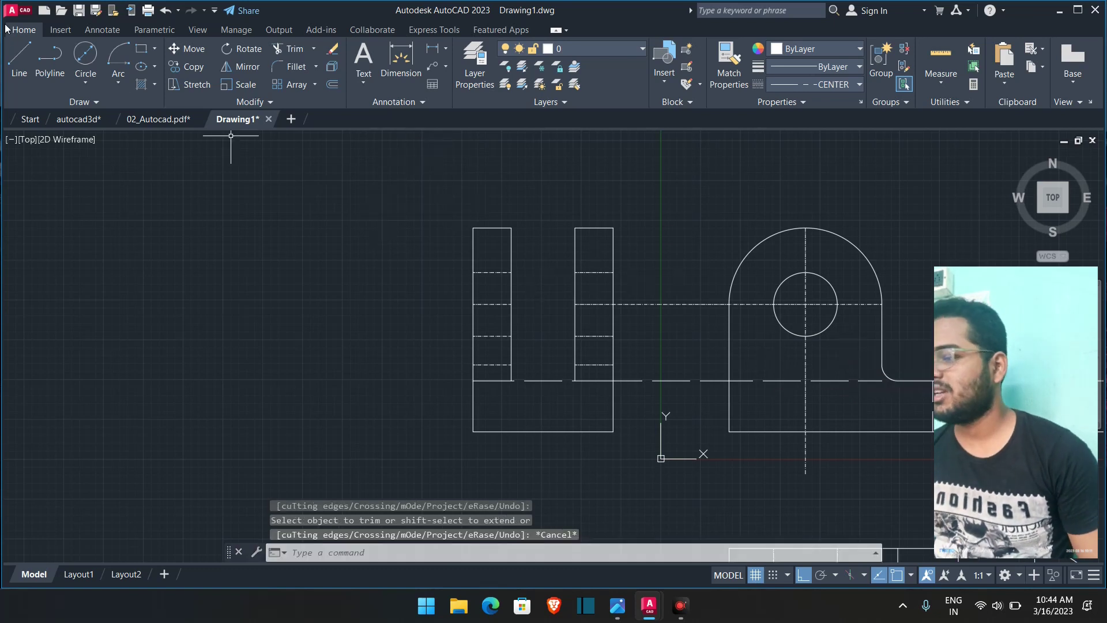
- Draw a line at the hole's centre height across the gap between the two lugs
left_click(19, 58)
left_click(511, 304)
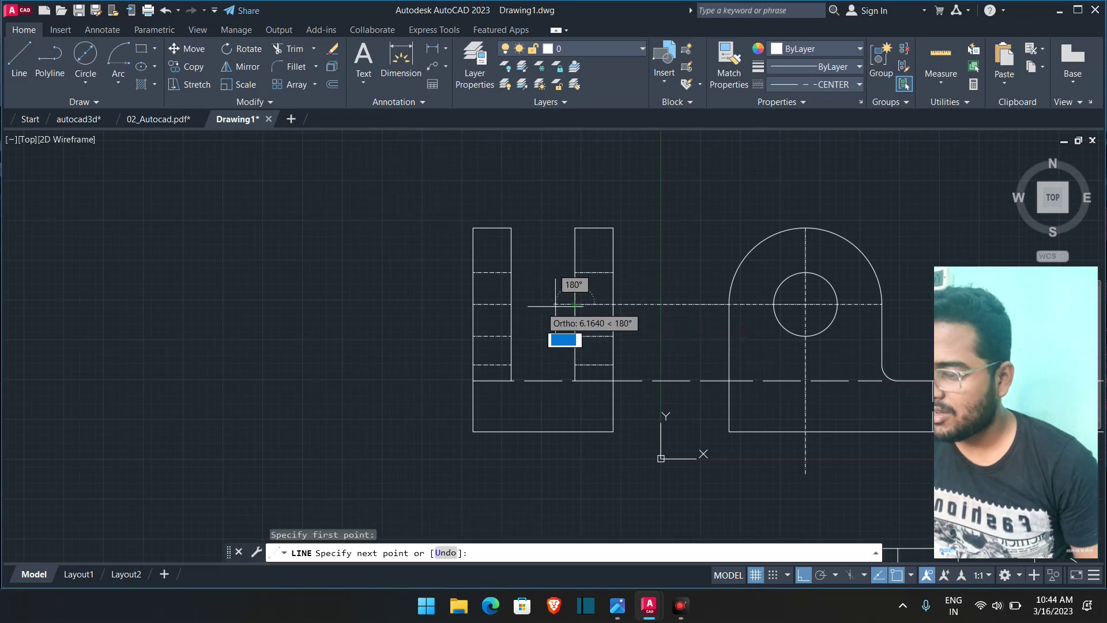
left_click(504, 306)
key("Escape")
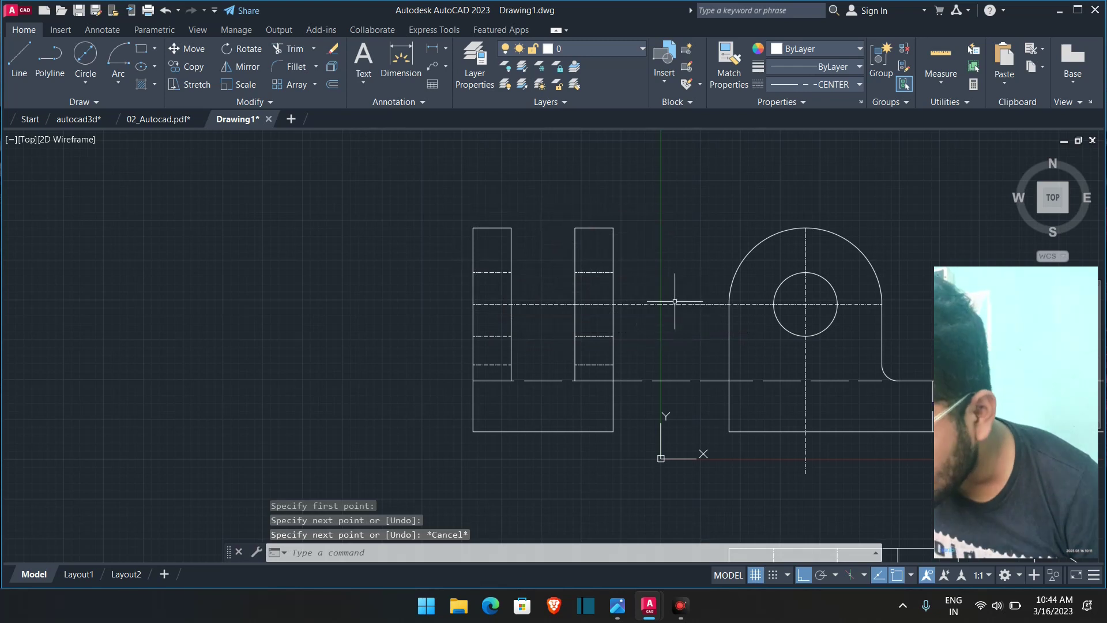
- Change the hole-top line in the side view's right lug to the dashed ACAD linetype used for hidden edges
left_click(595, 272)
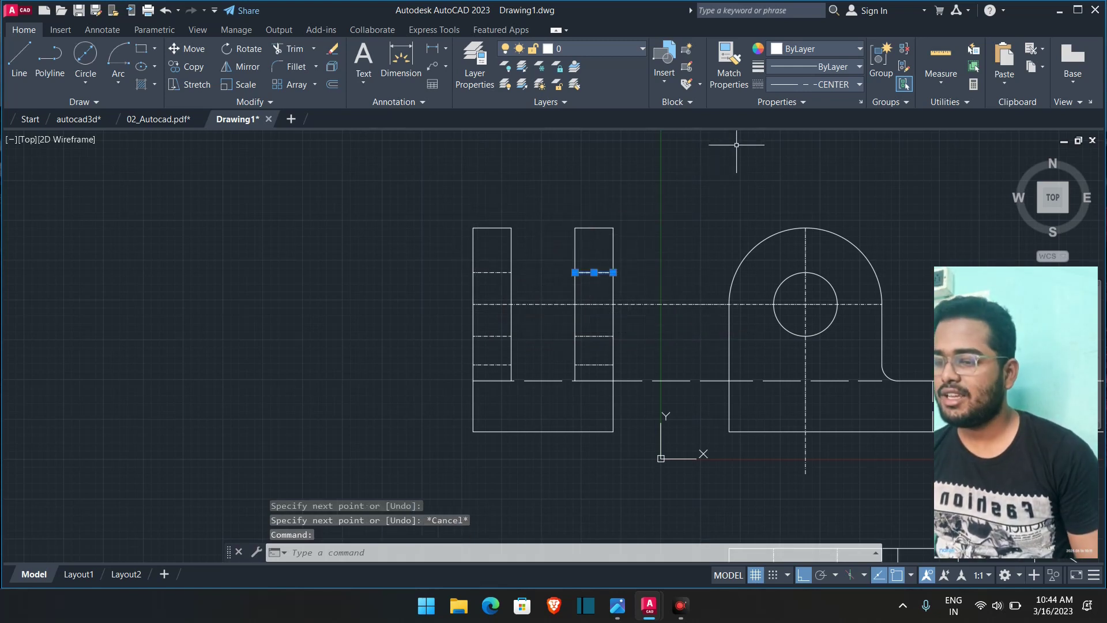
left_click(783, 85)
left_click(798, 130)
left_click(593, 272)
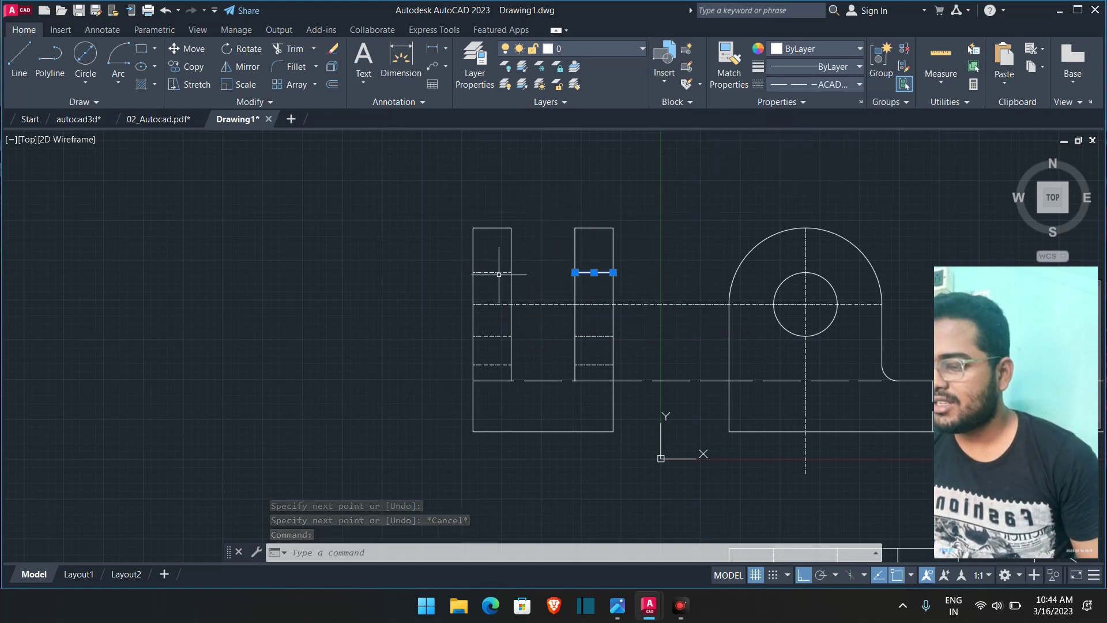
- Match that hidden-line style onto the left lug's hole-top line and both lugs' hole-bottom and fillet lines
left_click(724, 79)
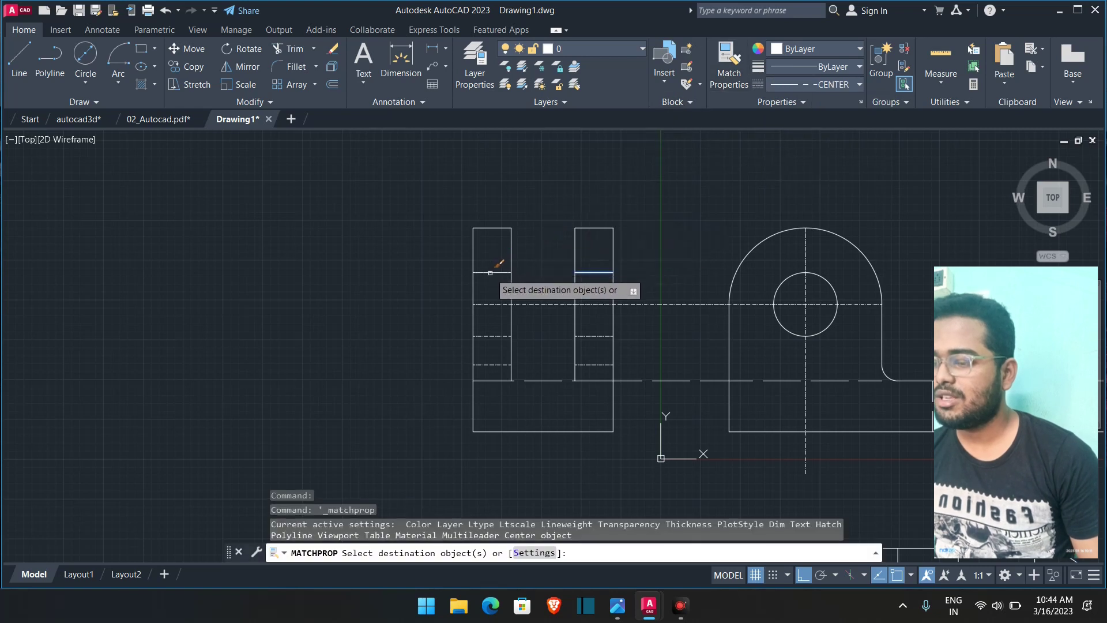
left_click(497, 272)
left_click(499, 335)
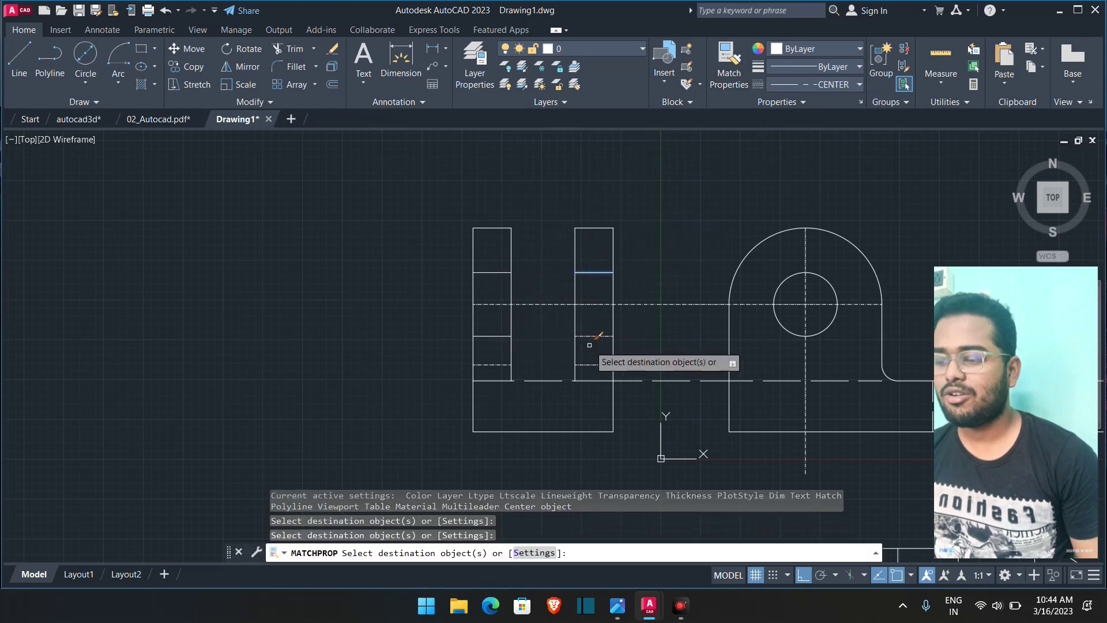
left_click(591, 336)
left_click(590, 363)
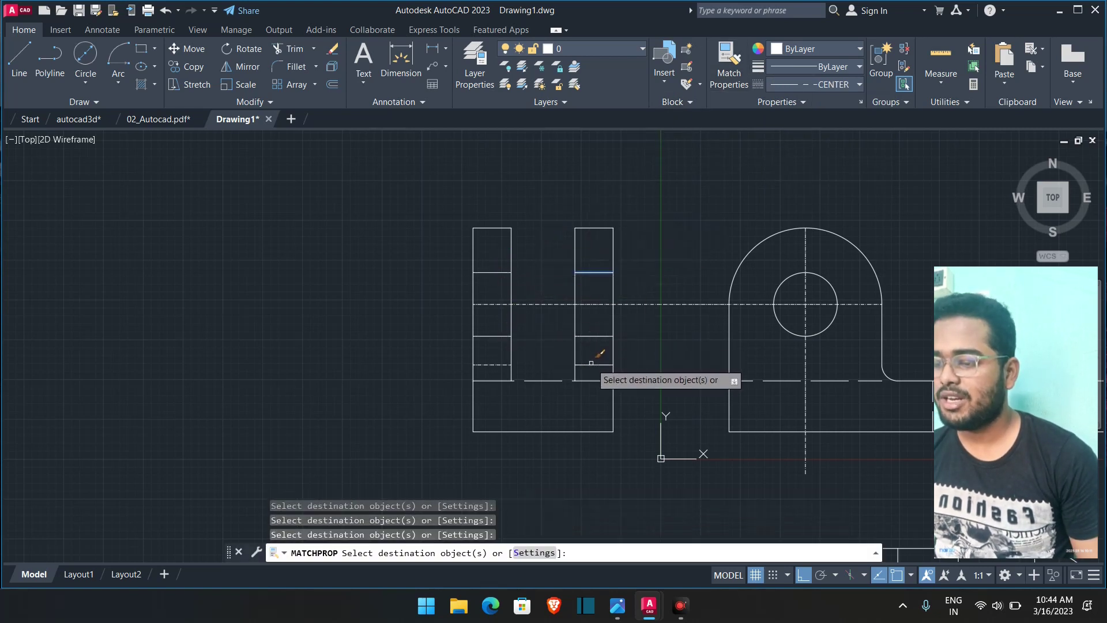
left_click(494, 365)
key("Escape")
- Set the linetype of the base's top edge in the side view to ByLayer
scroll(700, 292, "down", 4)
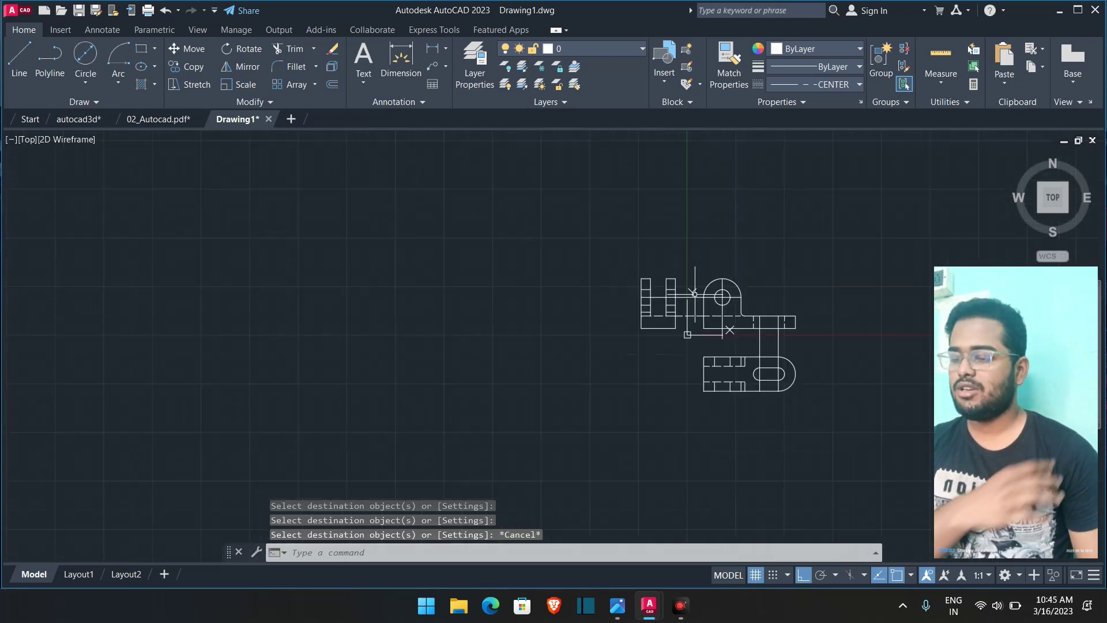
scroll(498, 407, "up", 6)
left_click(469, 427)
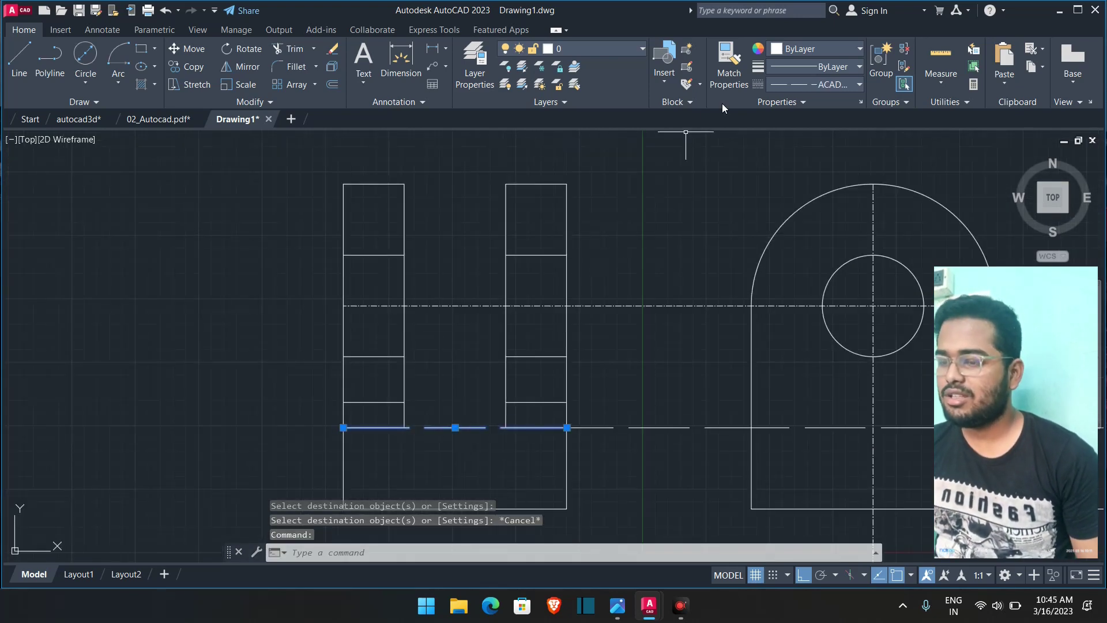
left_click(793, 85)
left_click(794, 101)
scroll(663, 286, "down", 2)
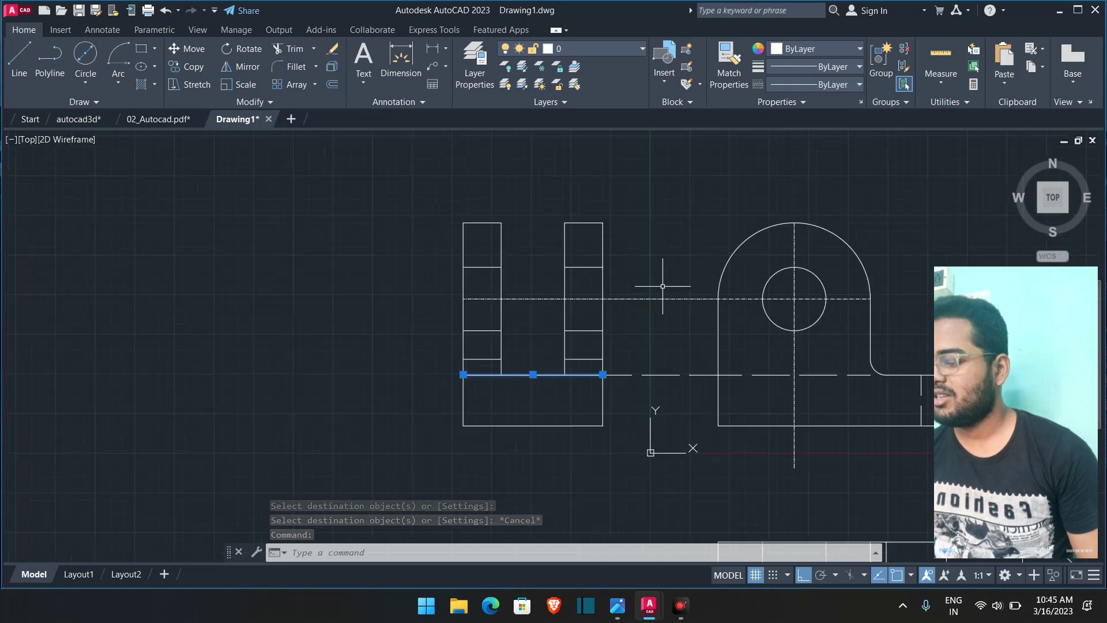
key("Escape")
- Trim the hole's vertical centre line below the base's top edge and the slot's left projection line between the front and top views
scroll(662, 285, "down", 2)
middle_click_drag(896, 277, 762, 248)
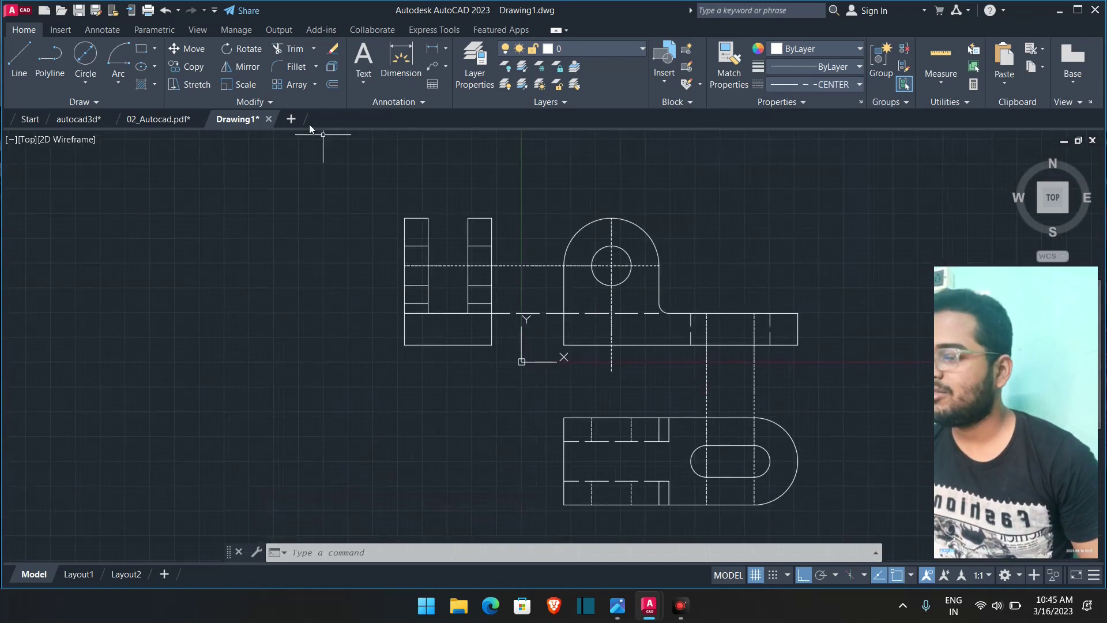
left_click(278, 47)
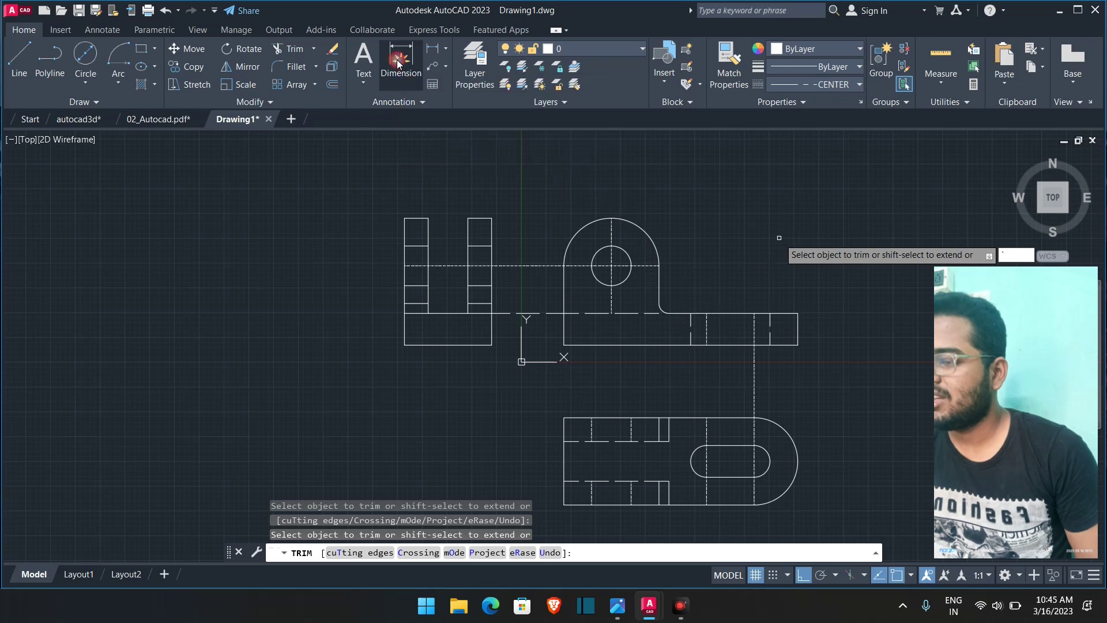
scroll(629, 328, "up", 4)
scroll(515, 372, "down", 4)
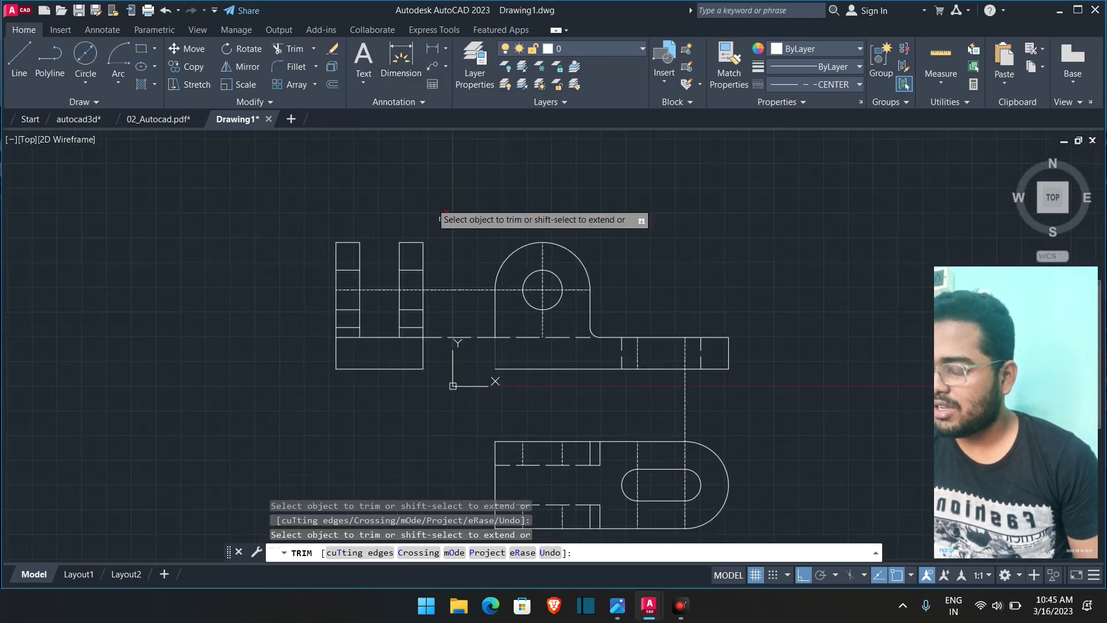
- Add a horizontal linear dimension below the front view from its lower-left corner to the slot's right centre line
left_click(419, 106)
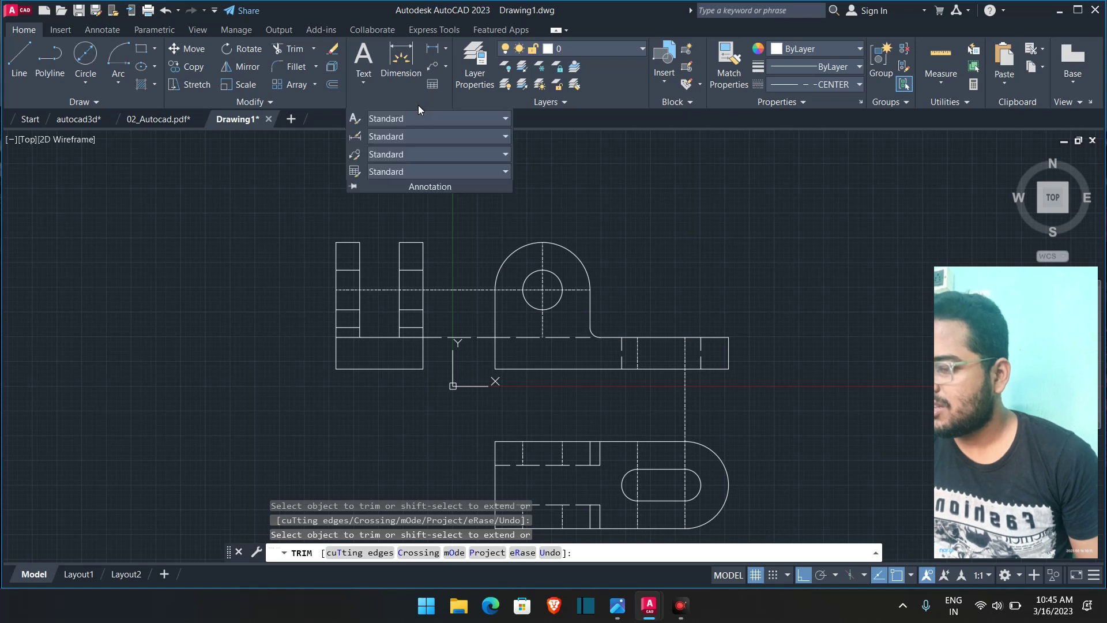
left_click(399, 75)
left_click(444, 49)
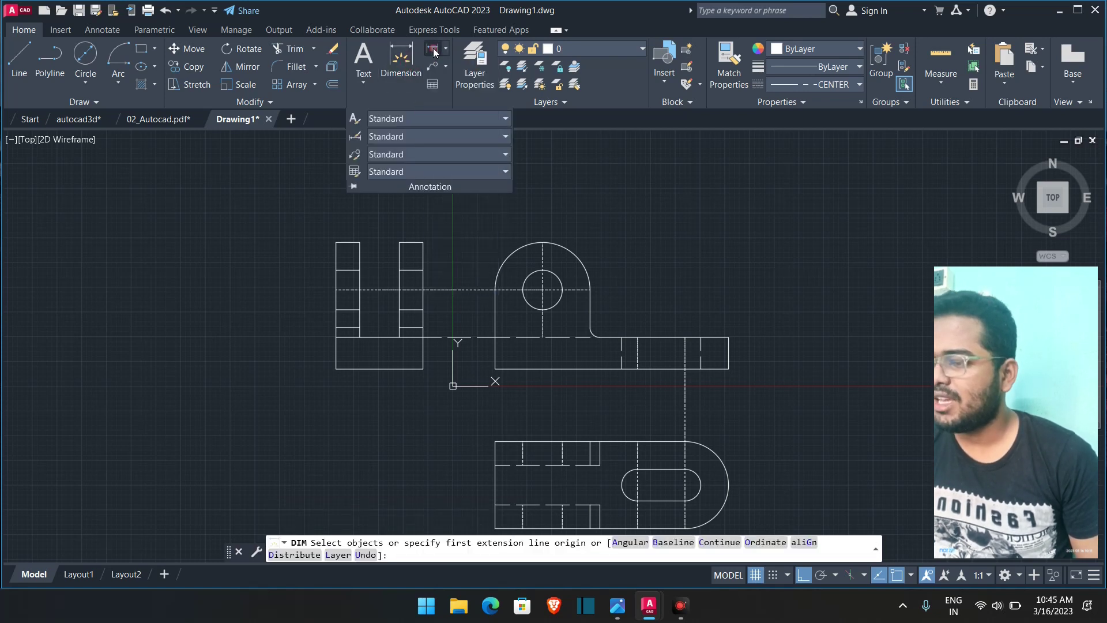
left_click(433, 49)
scroll(500, 357, "up", 4)
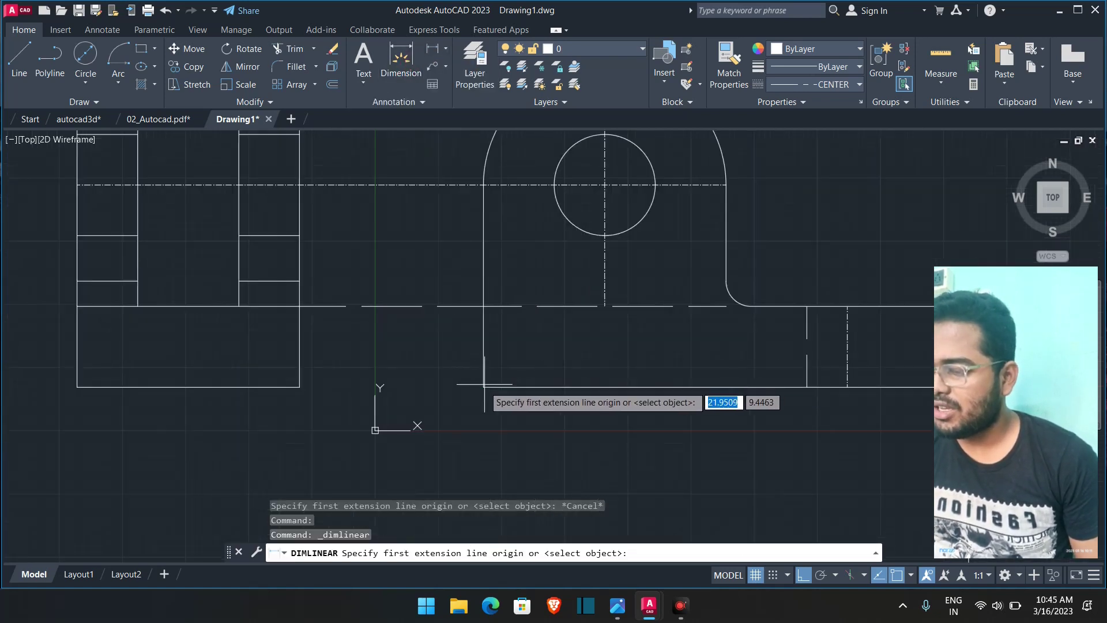
left_click(483, 387)
scroll(643, 389, "down", 4)
scroll(770, 397, "up", 4)
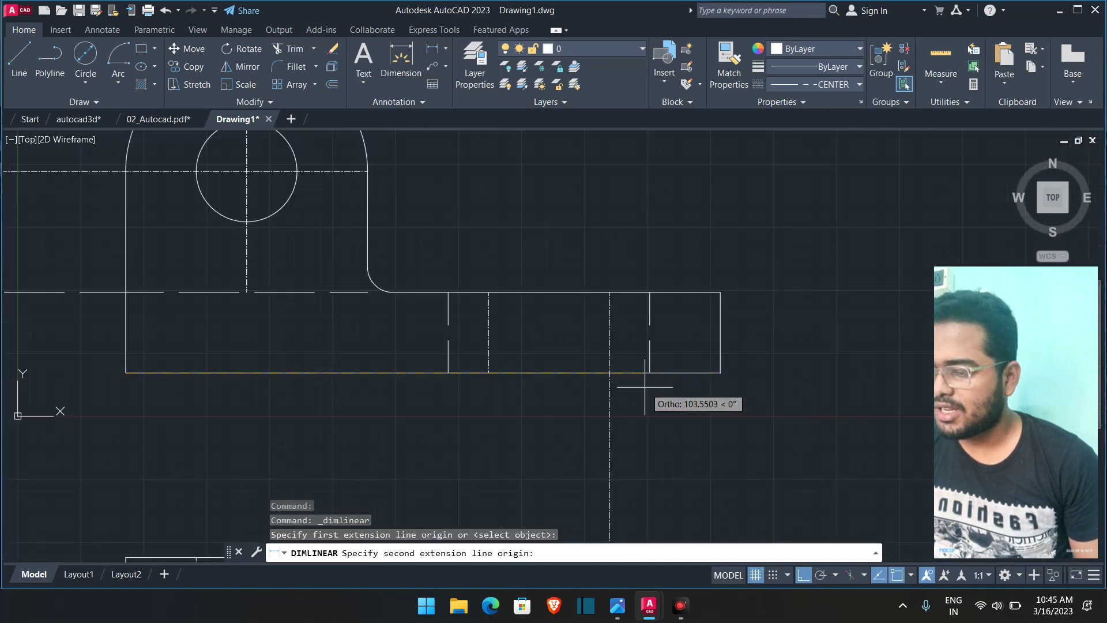
left_click(609, 372)
left_click(486, 403)
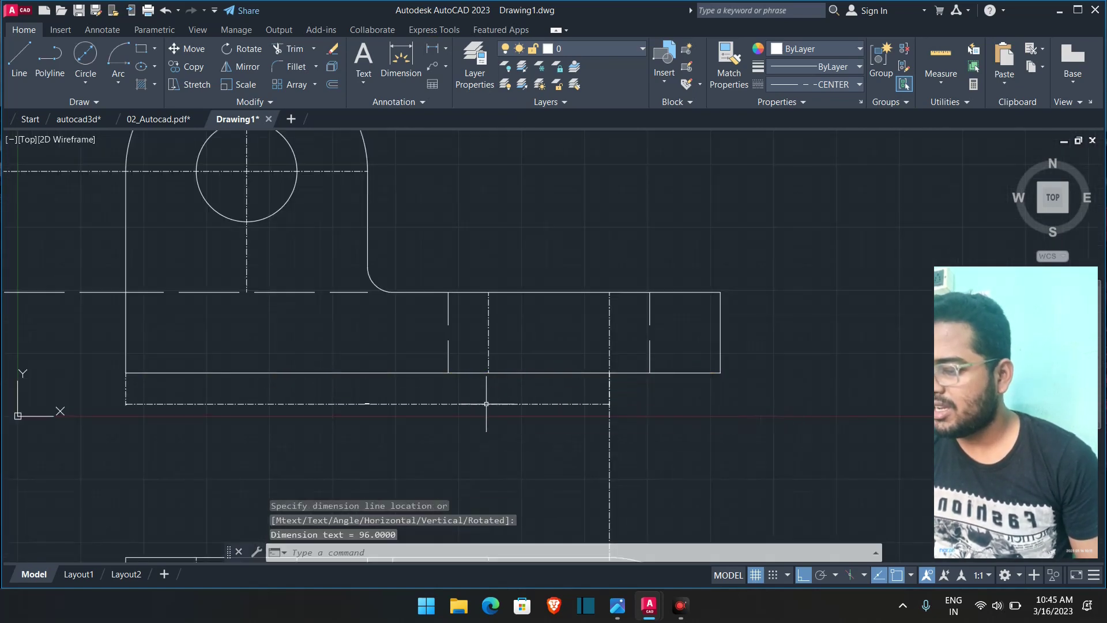
- Inspect the arrowheads and text of the linear dimension below the front view's base
scroll(366, 413, "up", 10)
scroll(361, 306, "down", 8)
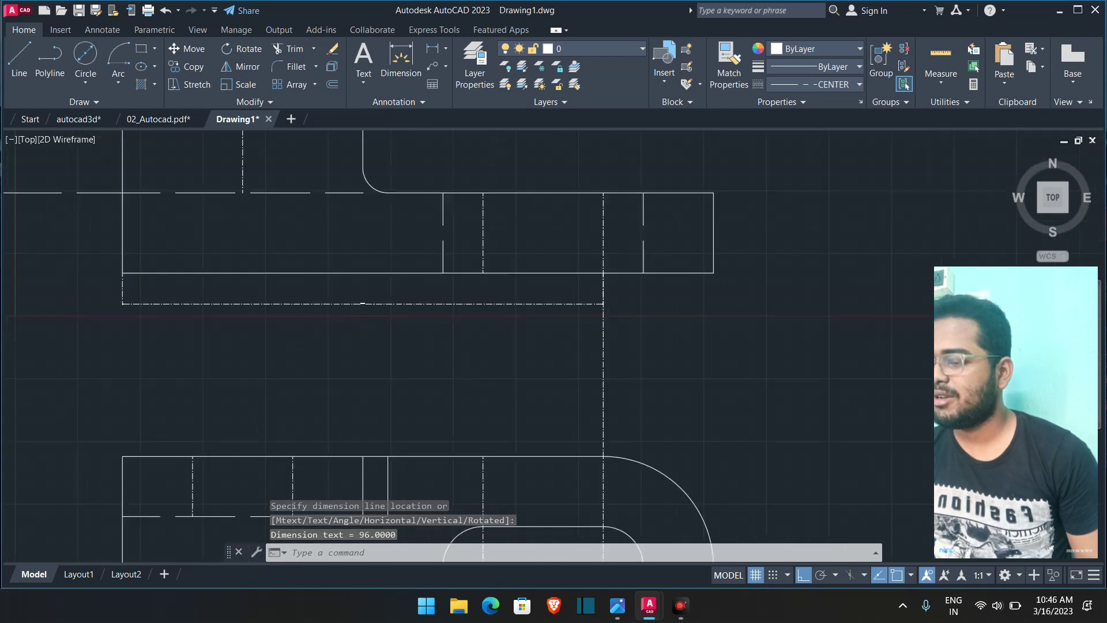
scroll(351, 305, "up", 8)
left_click(347, 301)
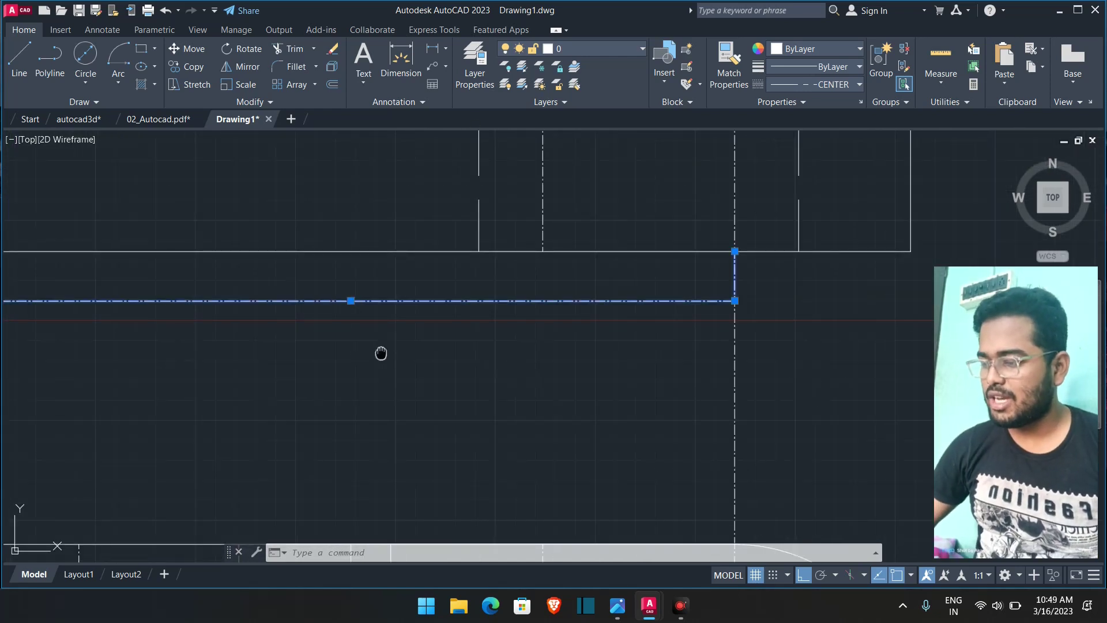
middle_click_drag(381, 353, 499, 368)
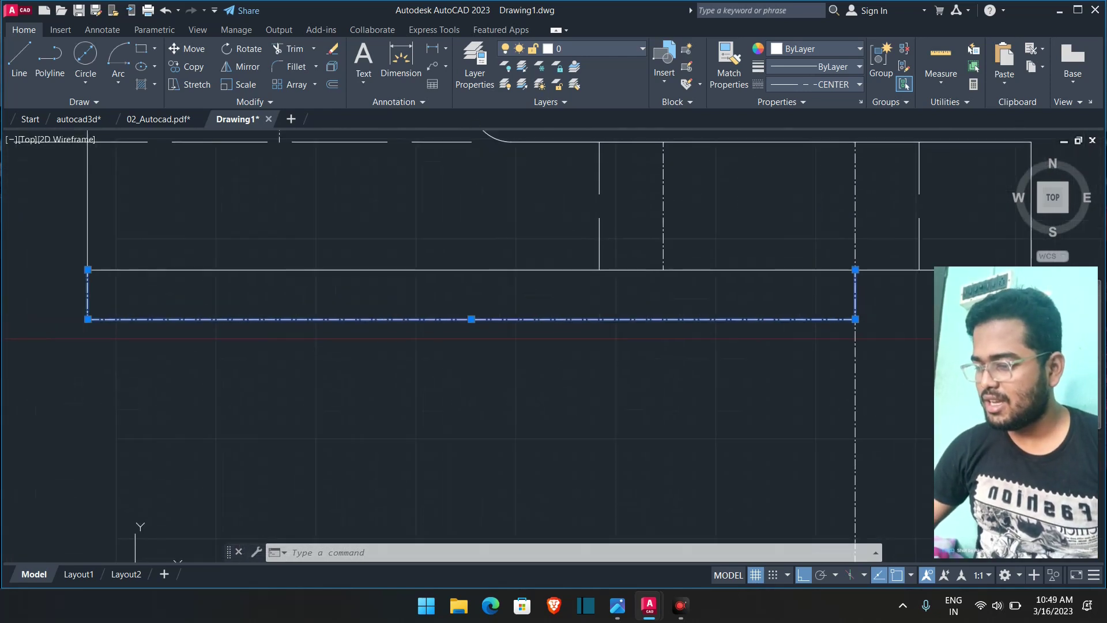
scroll(494, 358, "up", 5)
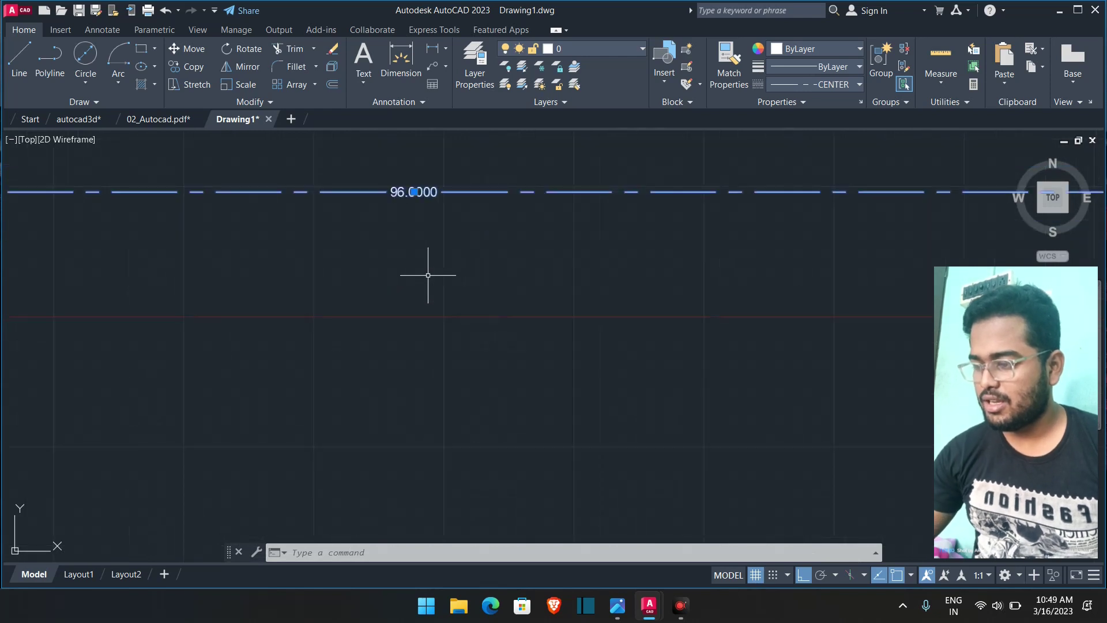
key("Escape")
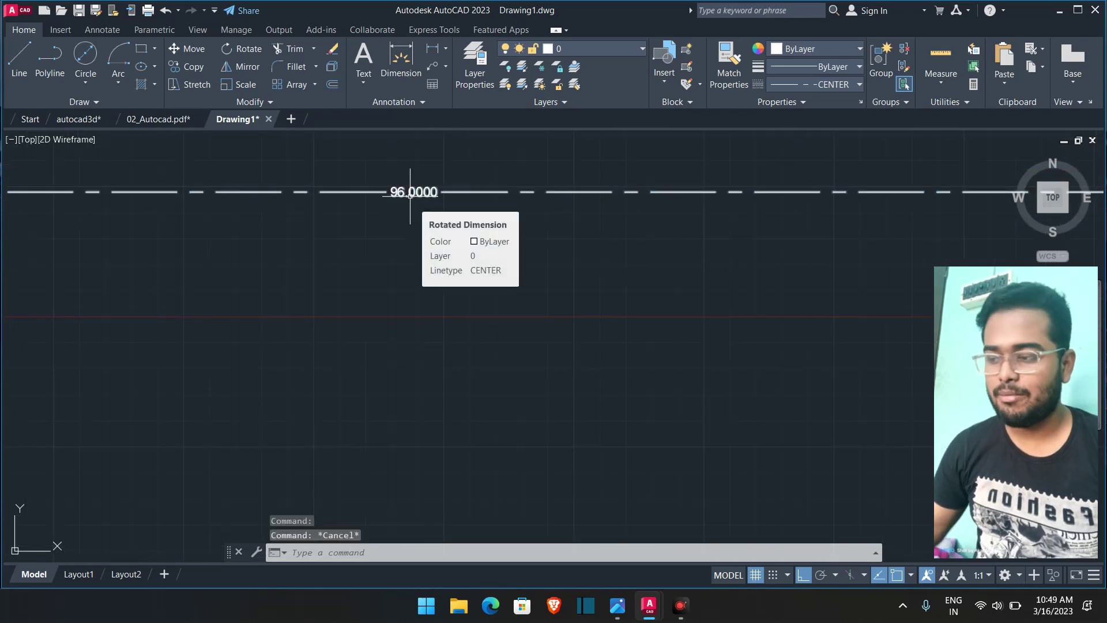
- Open the Standard dimension style for modification and set its arrow size to 2
scroll(411, 217, "down", 2)
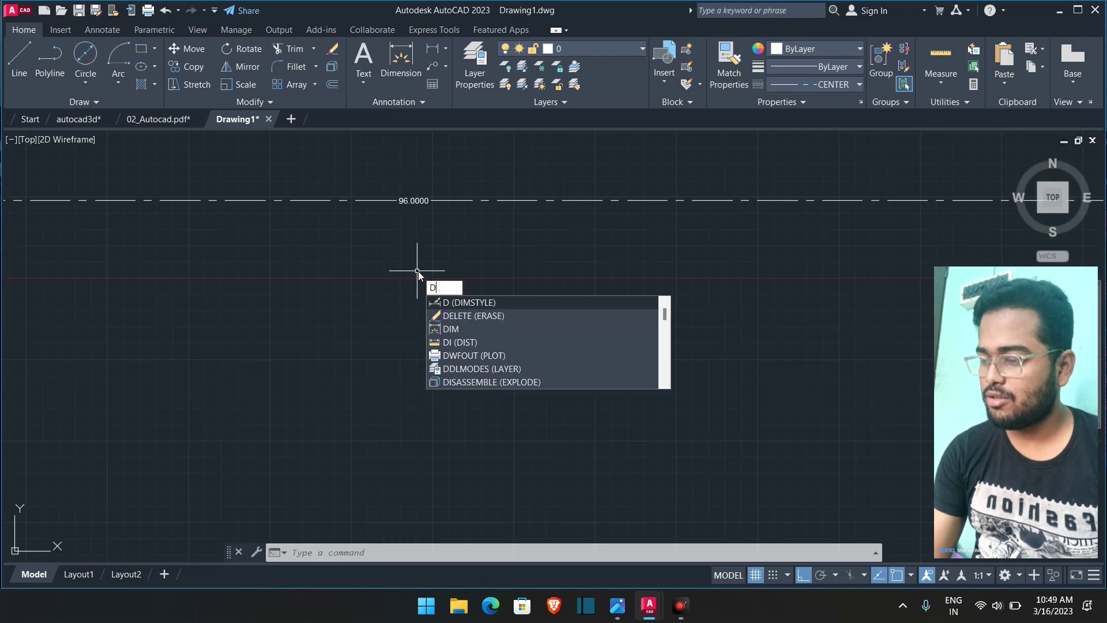
key("Return")
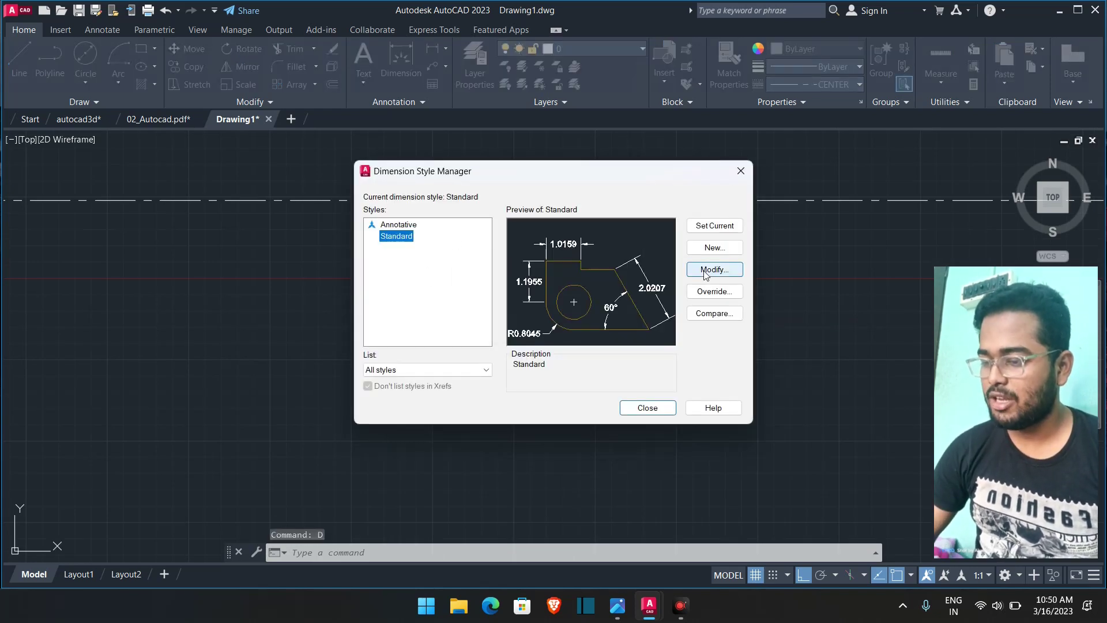
left_click(704, 270)
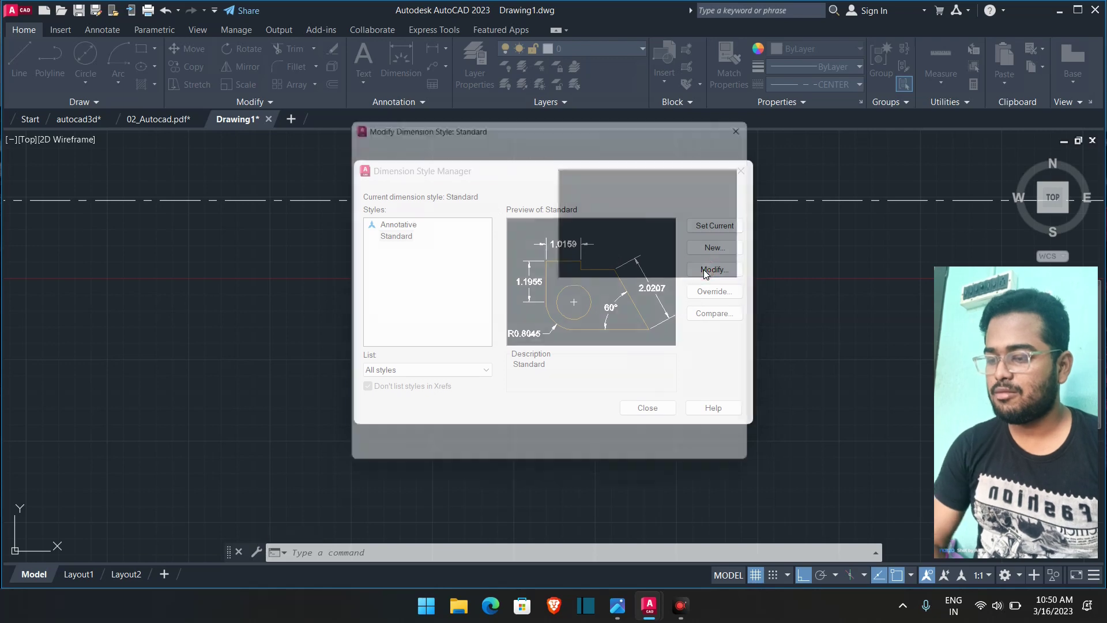
left_click(427, 144)
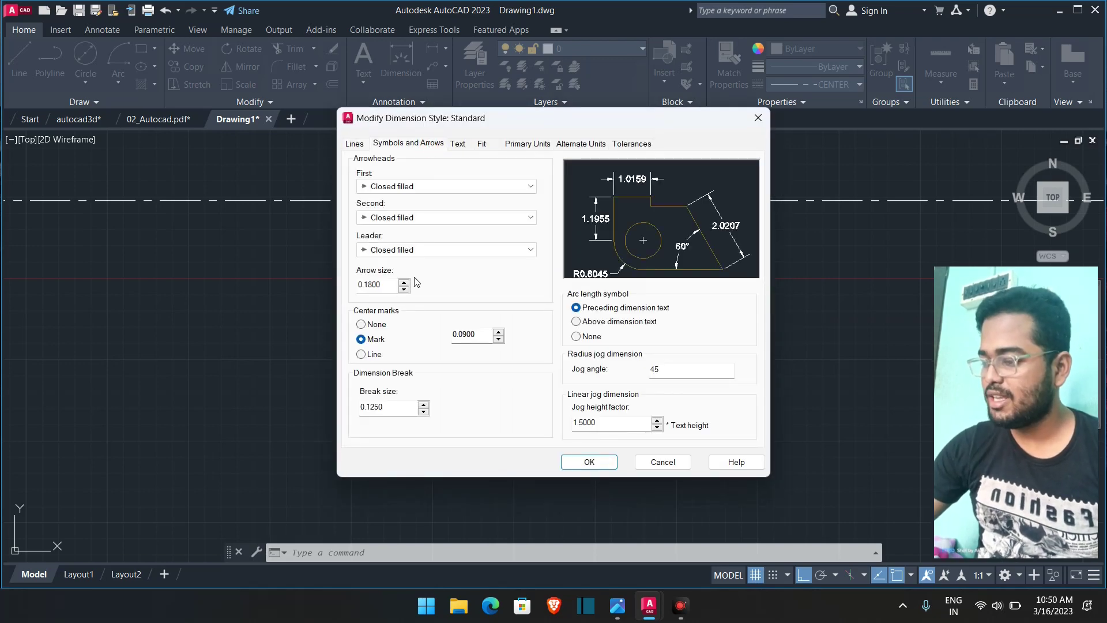
double_click(387, 288)
type("1.0000")
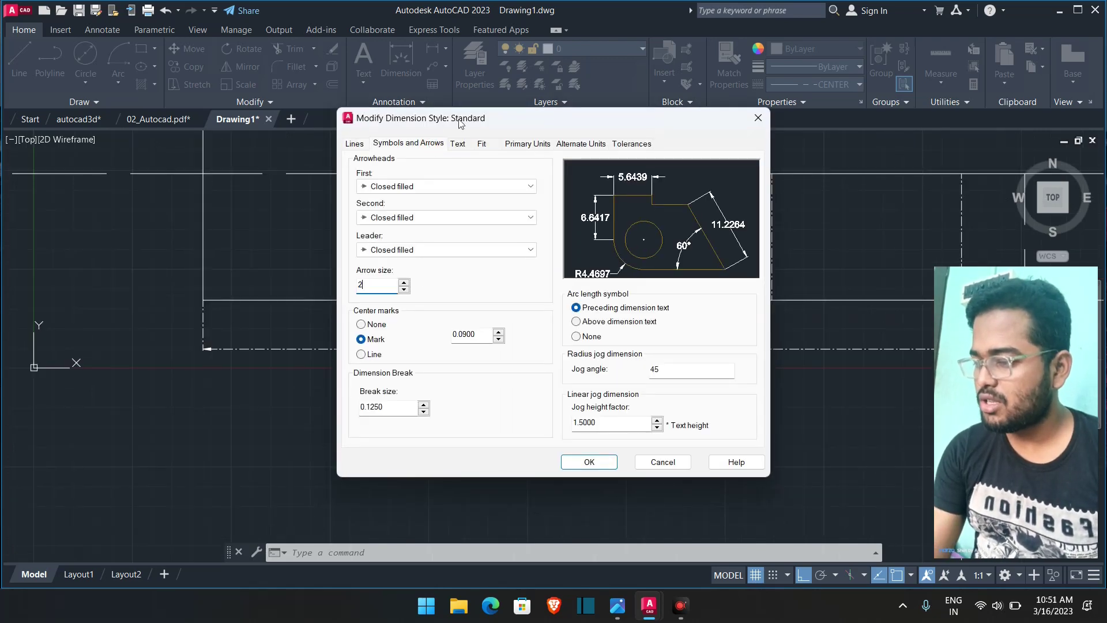
- Increase the Standard dimension style's text height and apply the style changes to the drawing
left_click(457, 144)
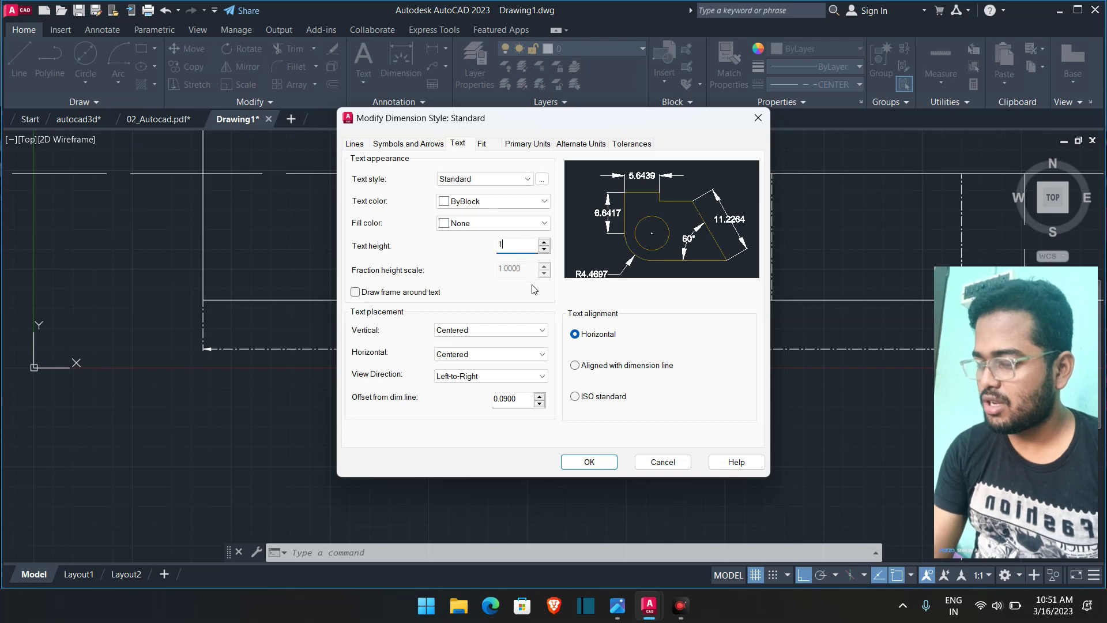
left_click(613, 461)
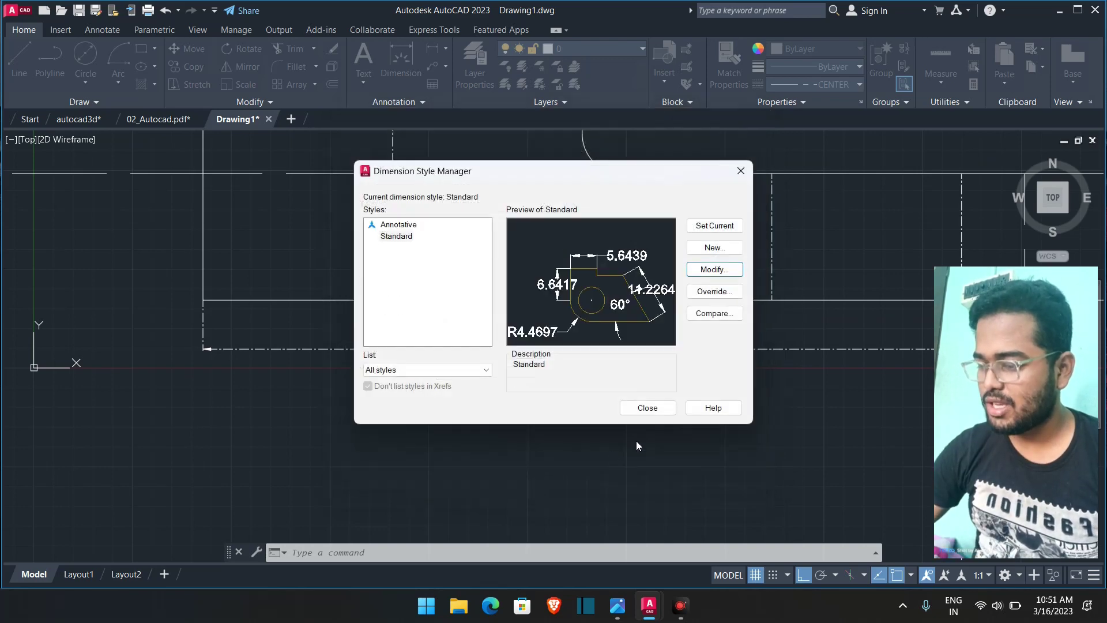
left_click(647, 408)
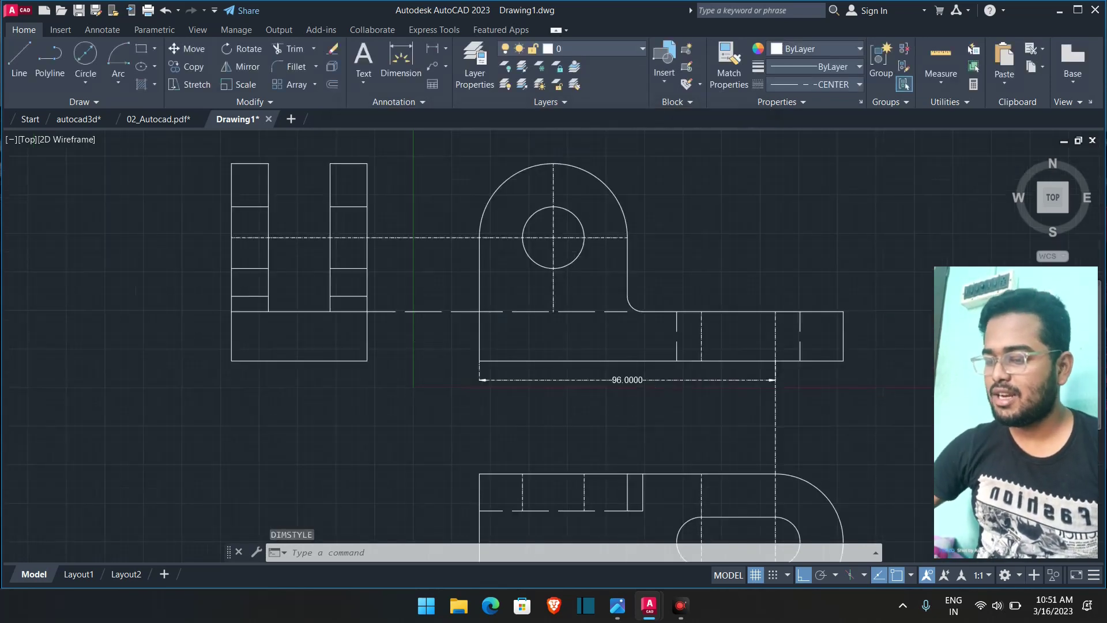
scroll(656, 389, "up", 2)
scroll(636, 350, "down", 1)
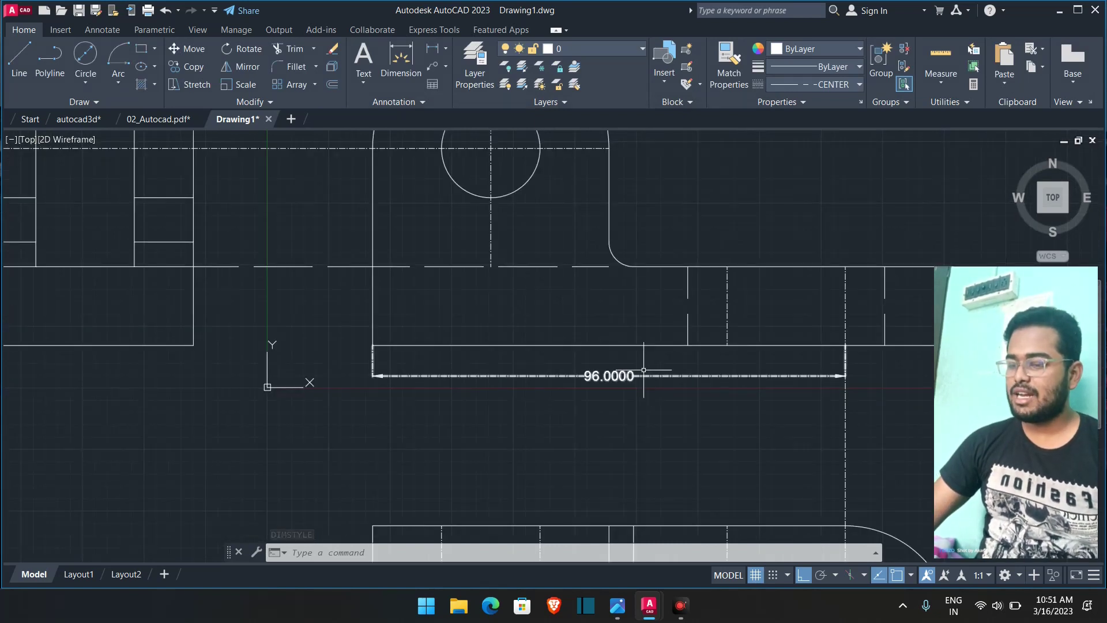
scroll(836, 366, "down", 1)
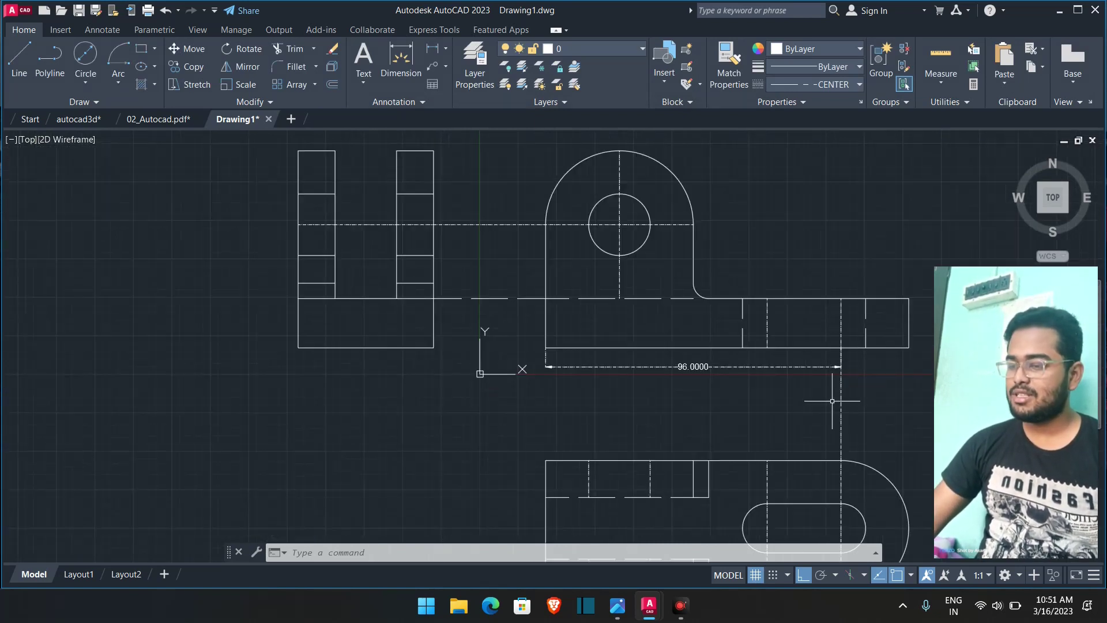
- Add a radius dimension to the large outer arc at the top of the front view
left_click(444, 49)
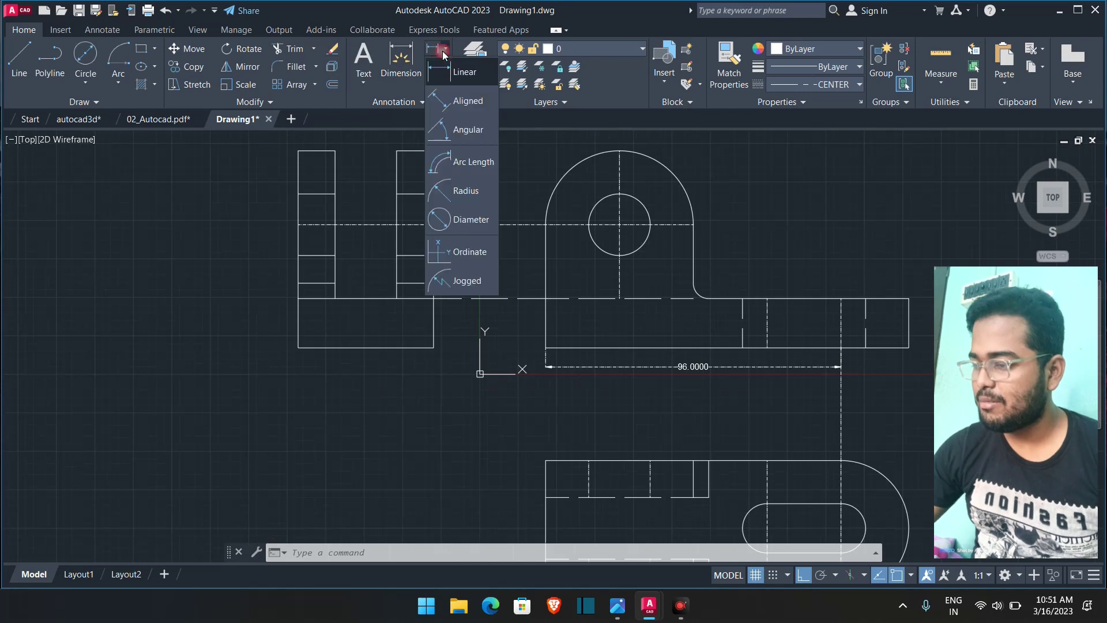
left_click(464, 190)
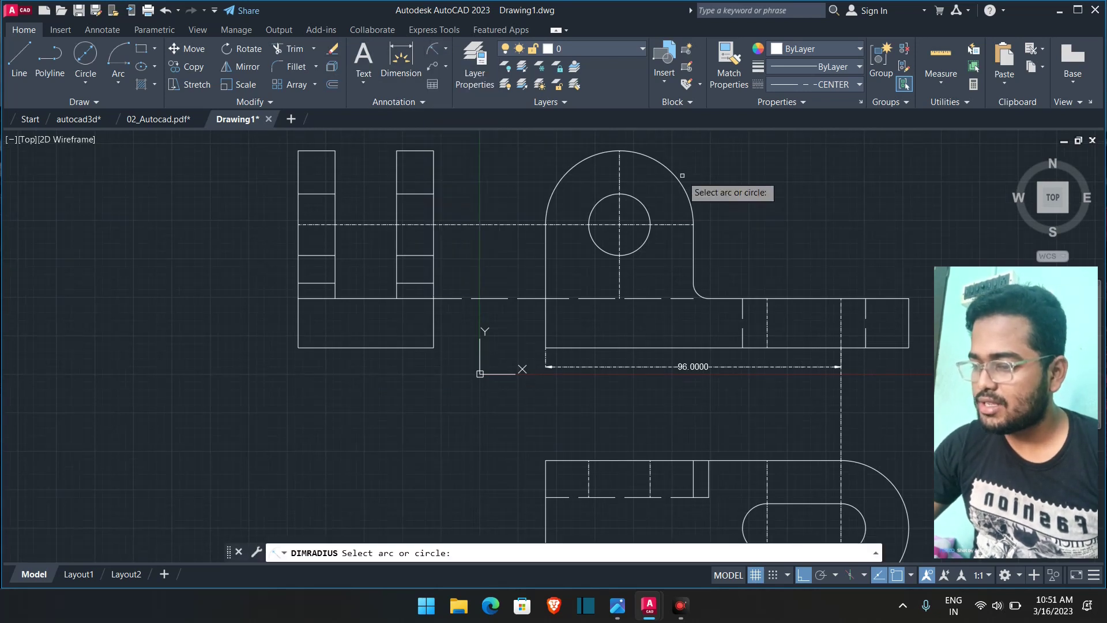
left_click(685, 177)
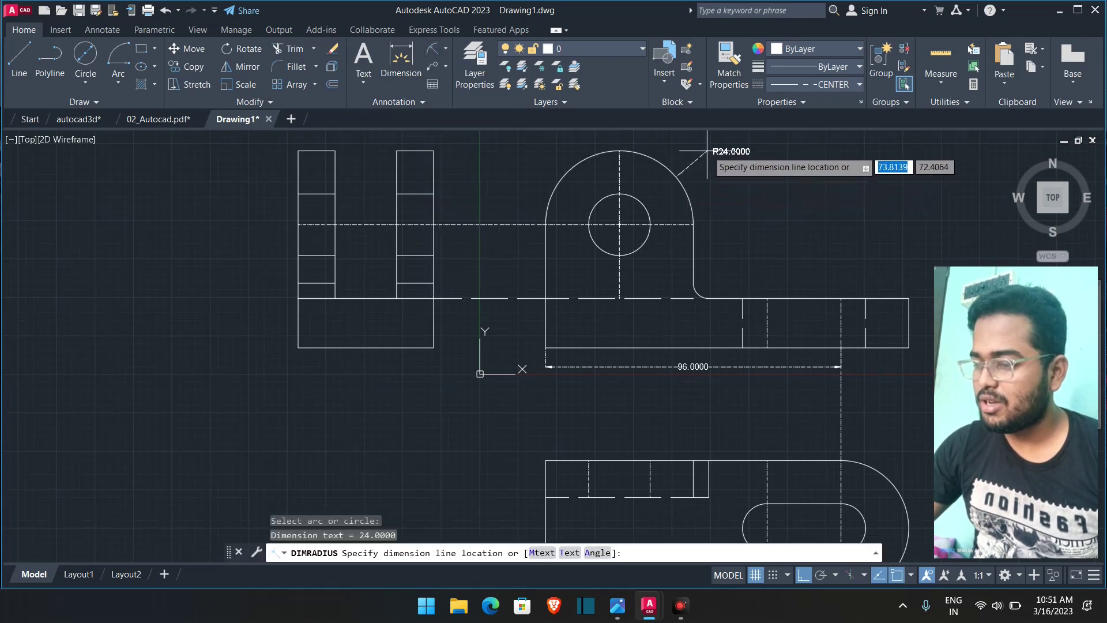
scroll(706, 155, "down", 1)
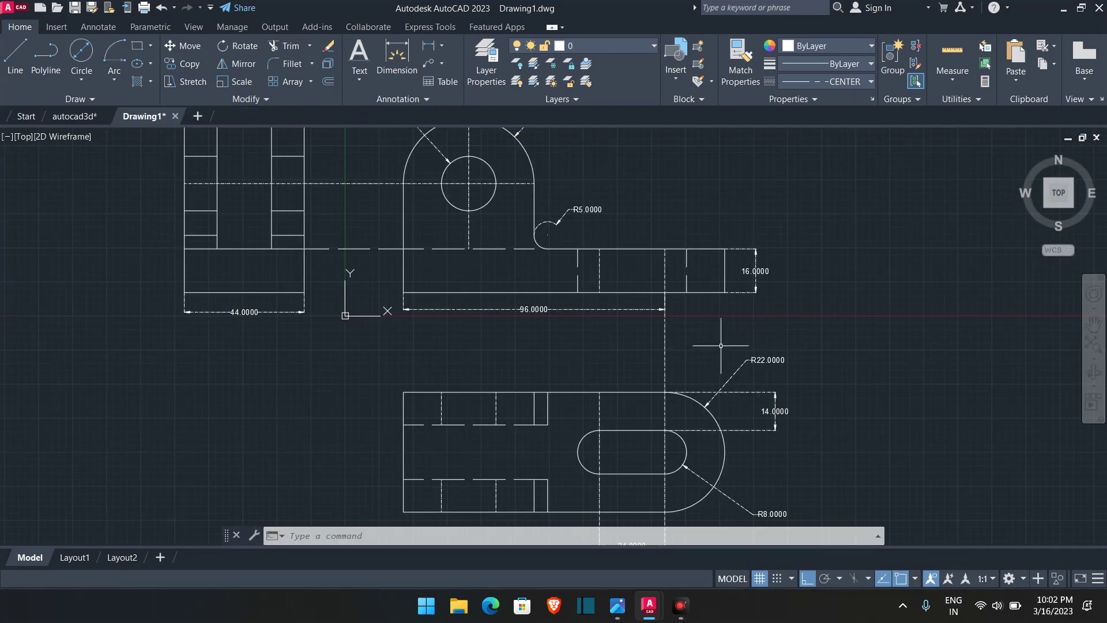
- Check the view titles and dimensions in the reference image of the part, and return to the drawing
left_click(617, 606)
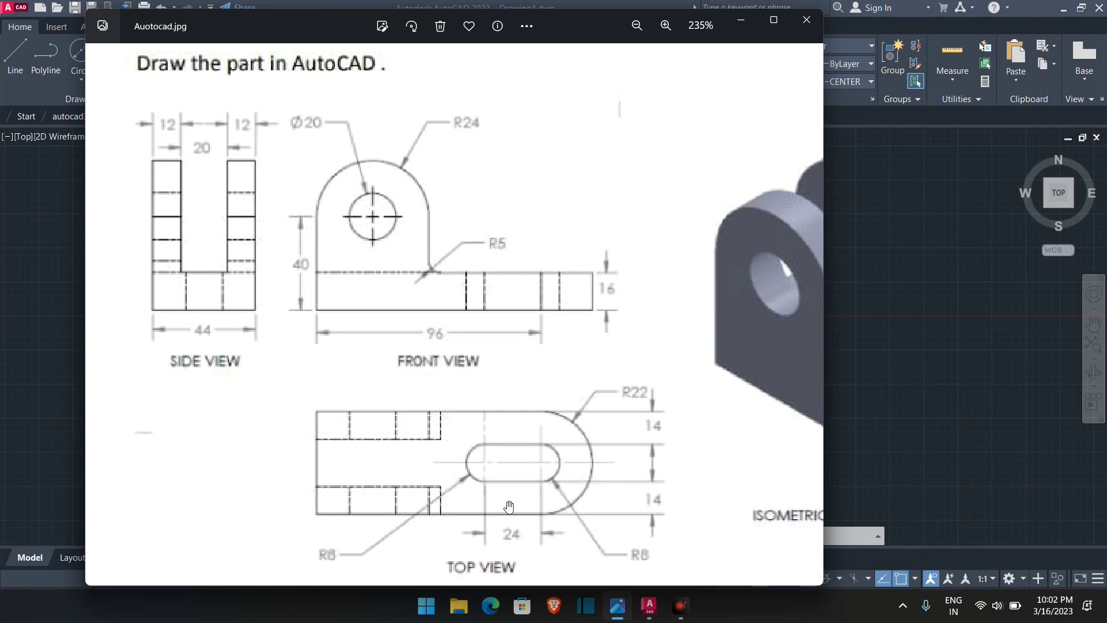
left_click(741, 22)
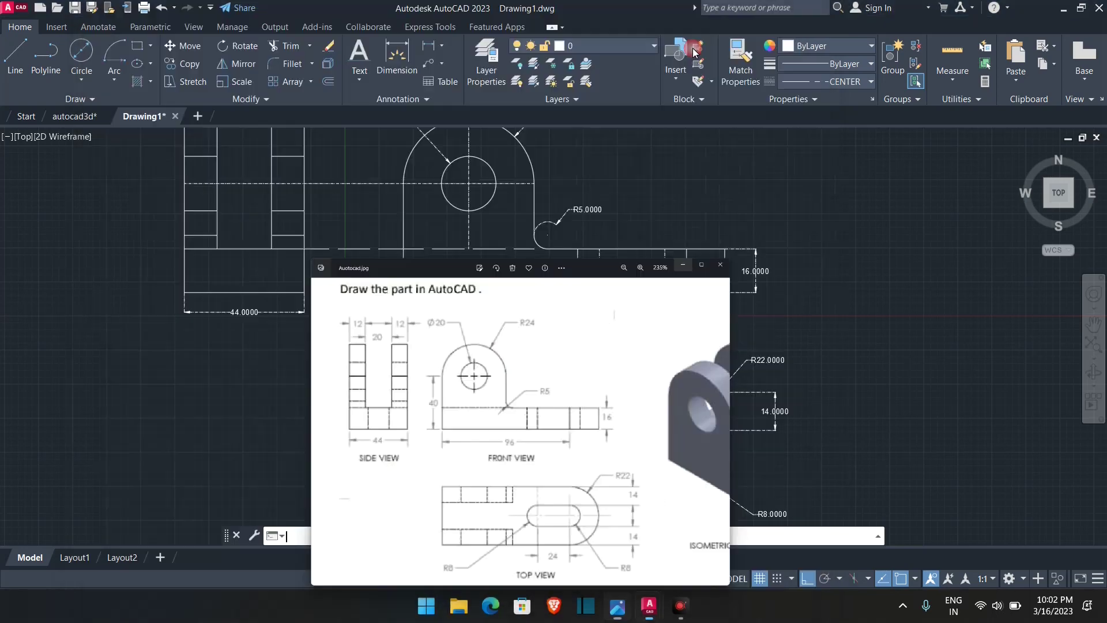
left_click(360, 63)
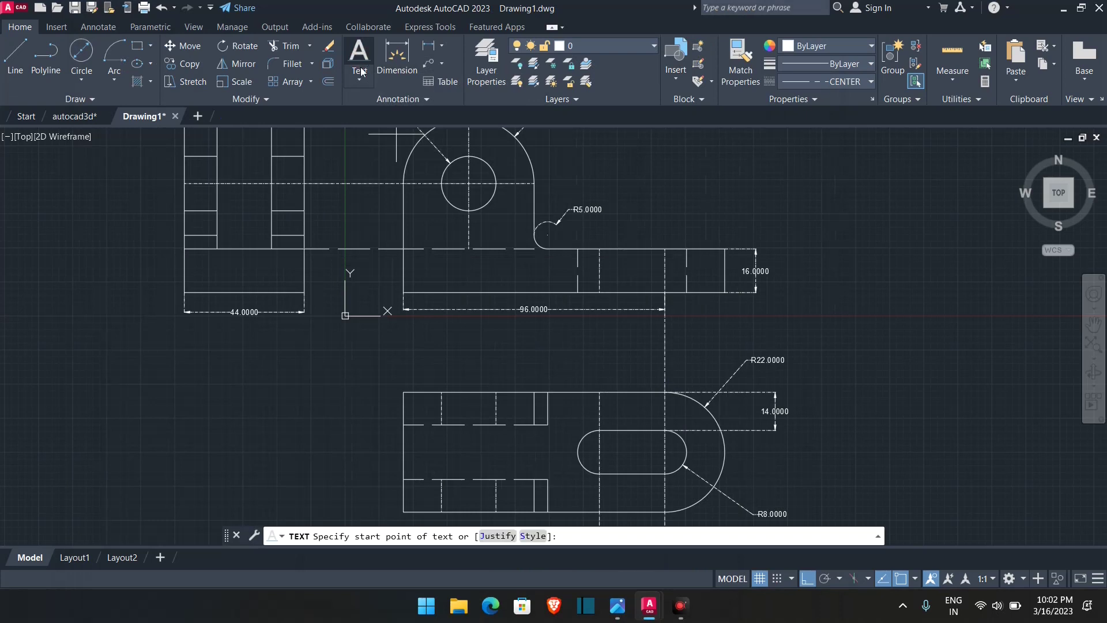
left_click(361, 79)
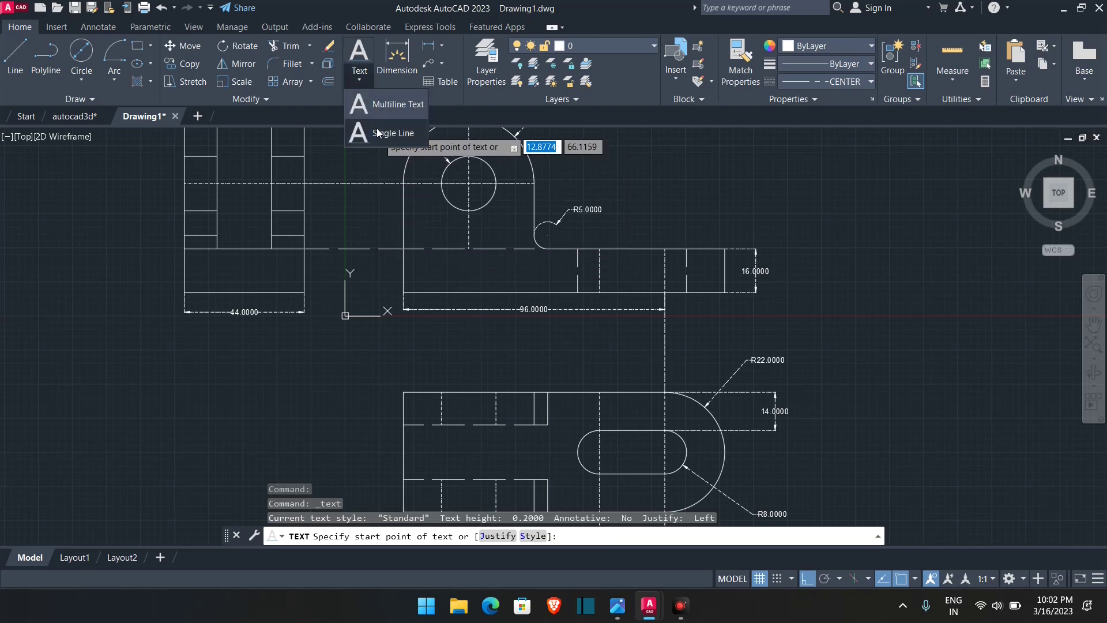
left_click(375, 152)
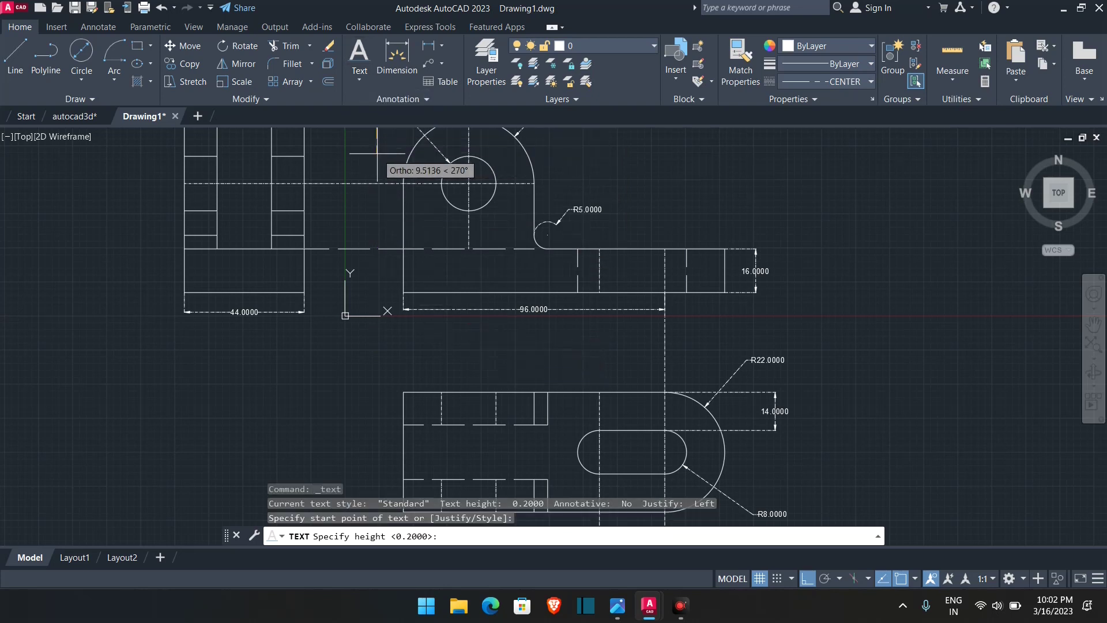
key("Escape")
- Add the single-line text "FRONT" below the front view's base dimension, with height 2 and the default rotation of 0
left_click(369, 84)
left_click(383, 127)
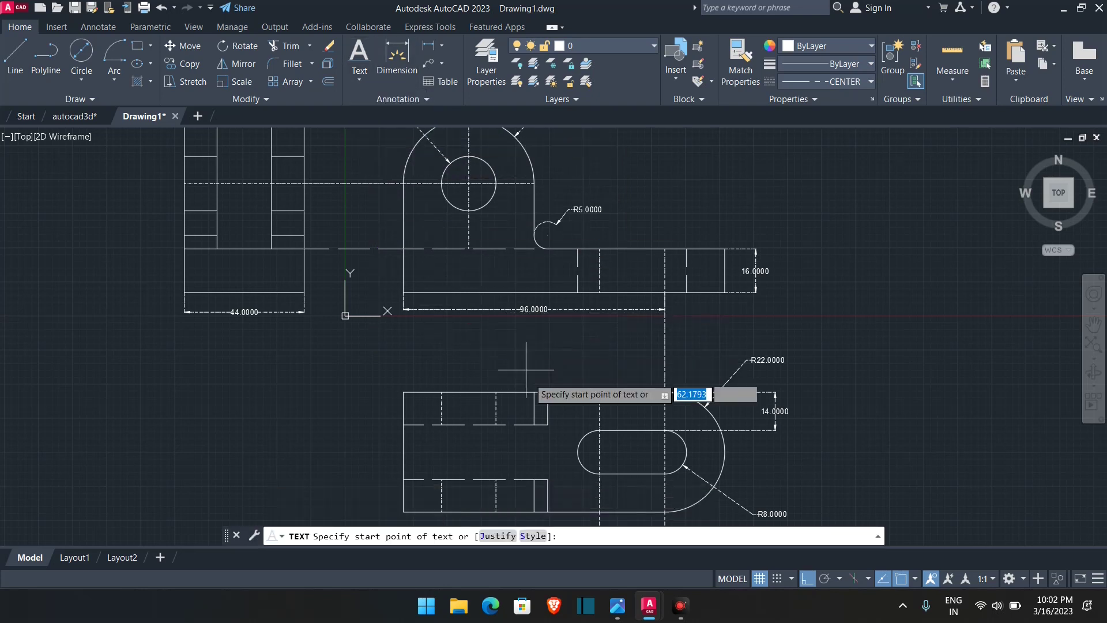
scroll(527, 365, "up", 4)
left_click(411, 320)
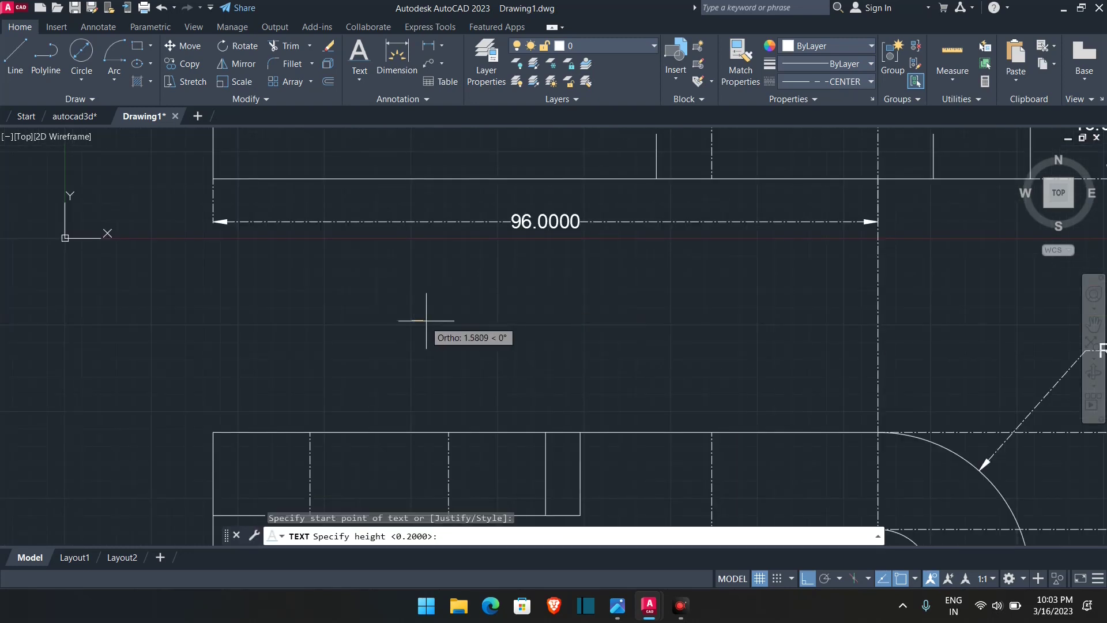
type("2")
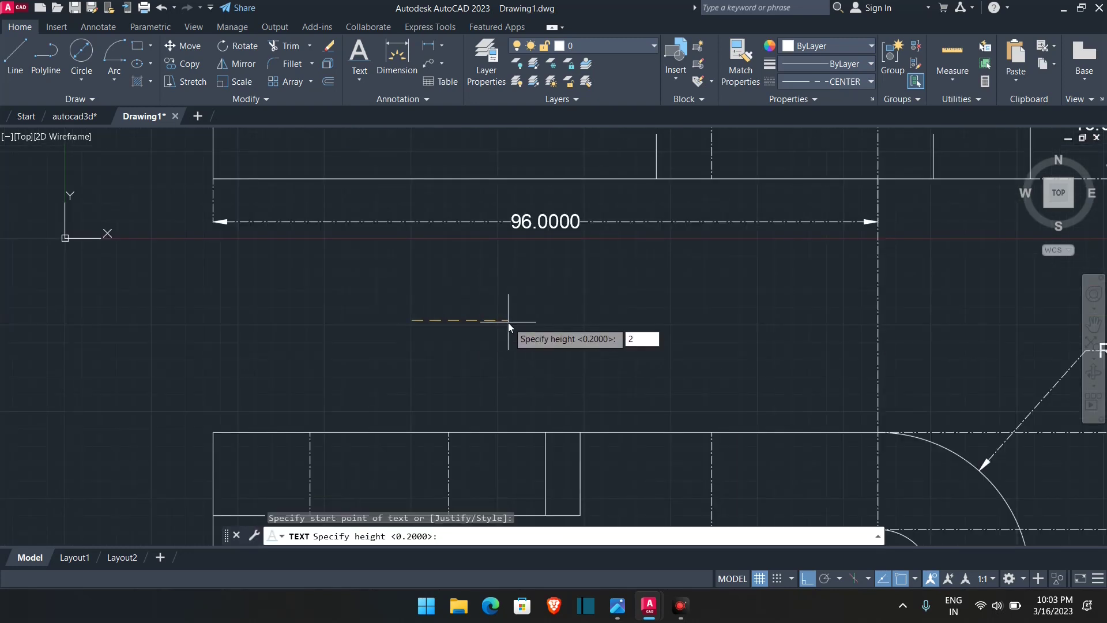
key("Return")
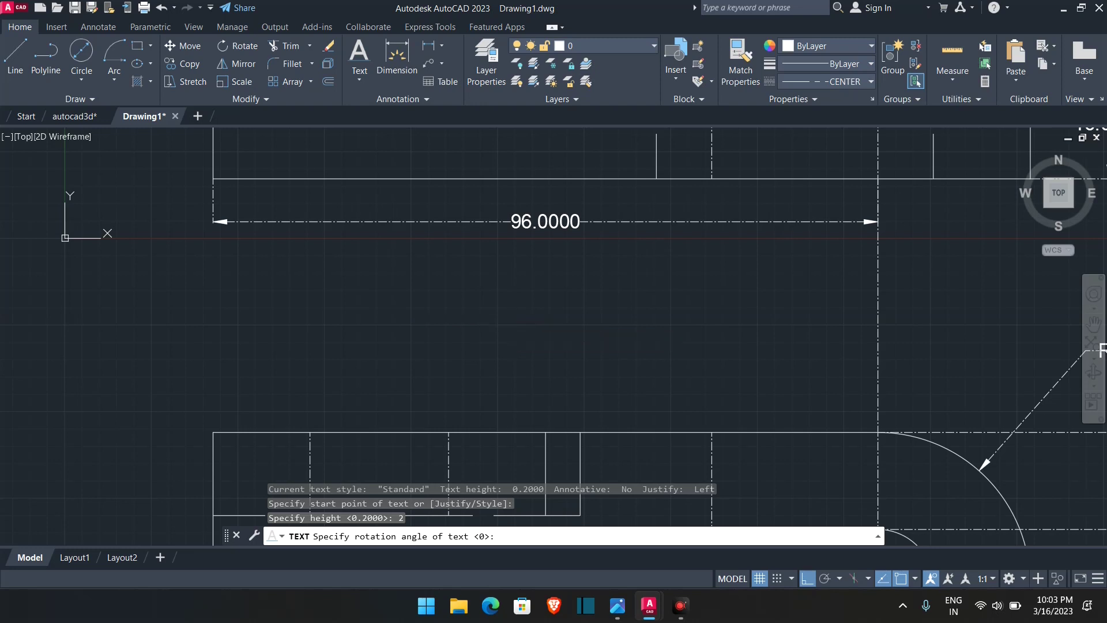
key("Return")
type("FRONT")
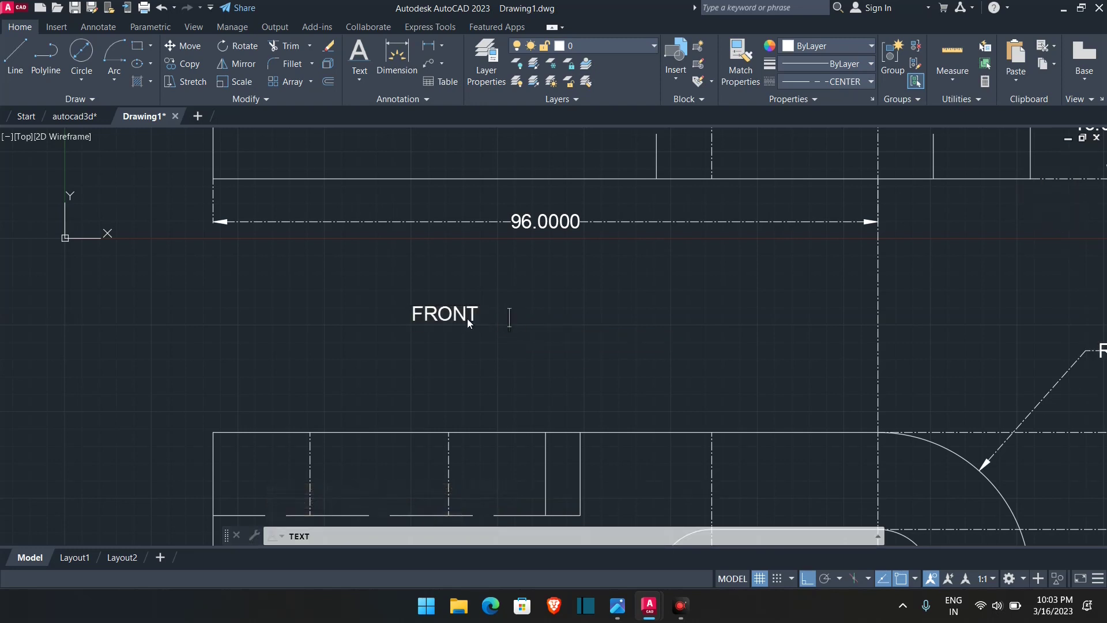
scroll(472, 309, "down", 5)
scroll(492, 333, "up", 4)
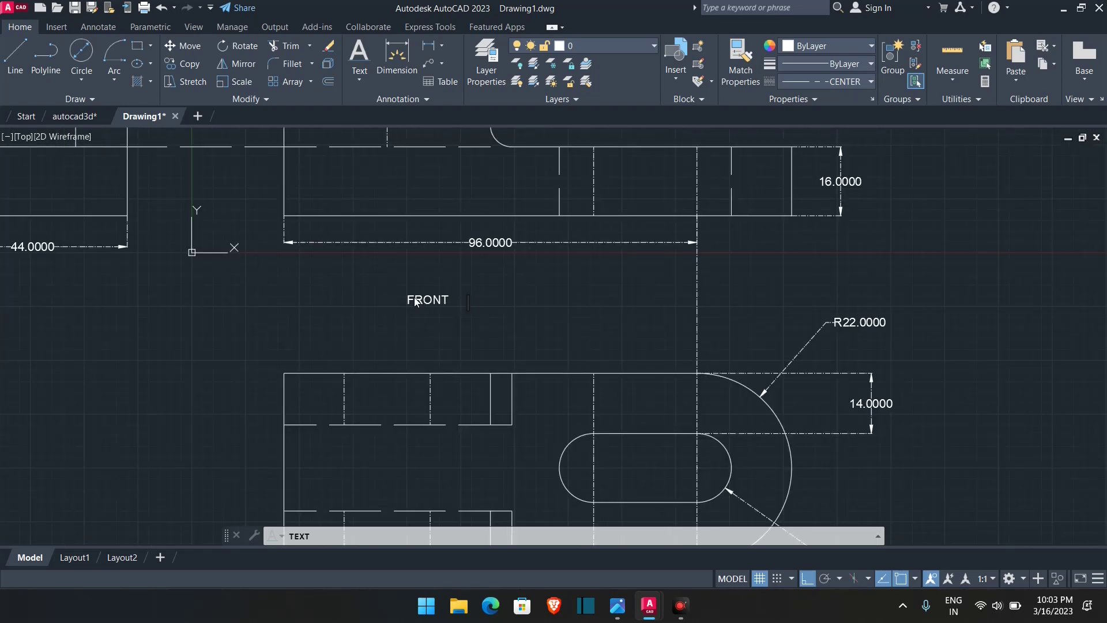
key("Escape")
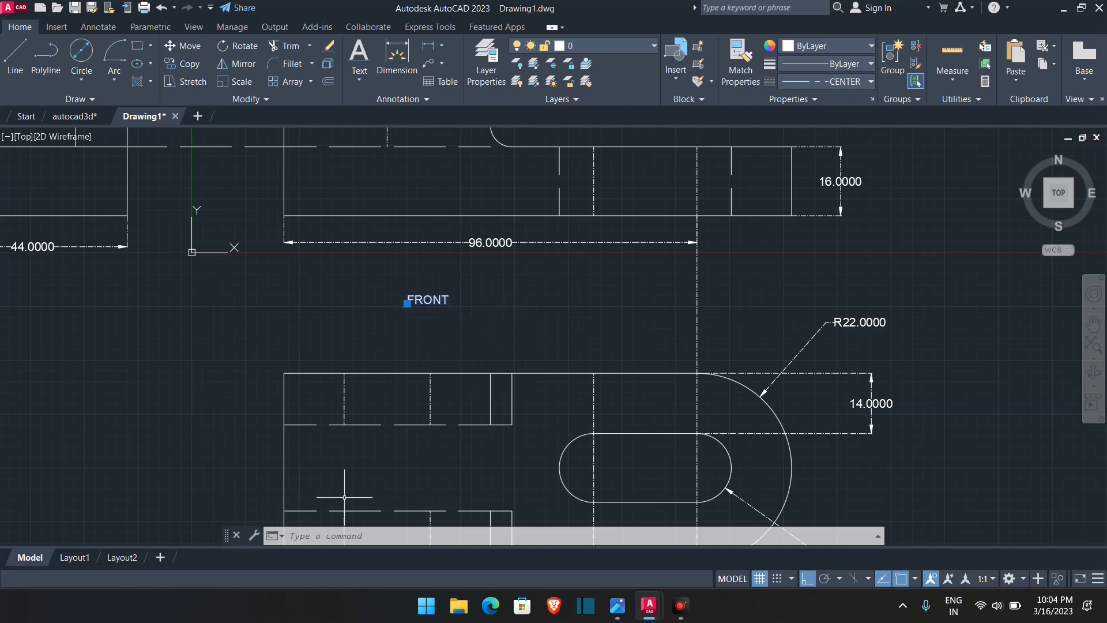
- Set the height of the "FRONT" text below the front view to 3 in its properties
type("CH")
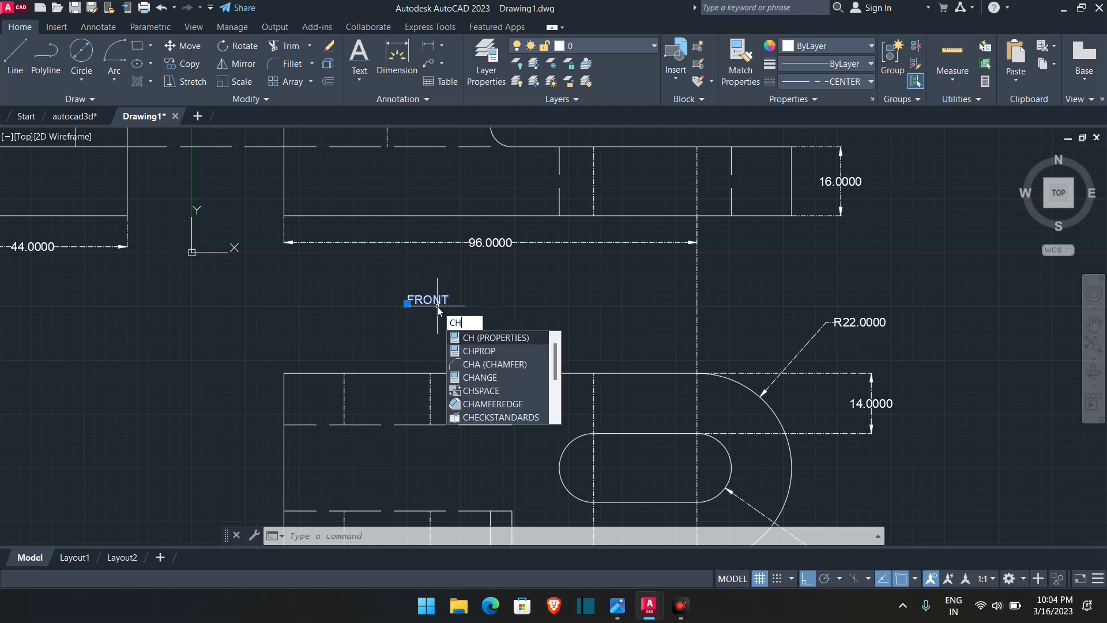
key("Return")
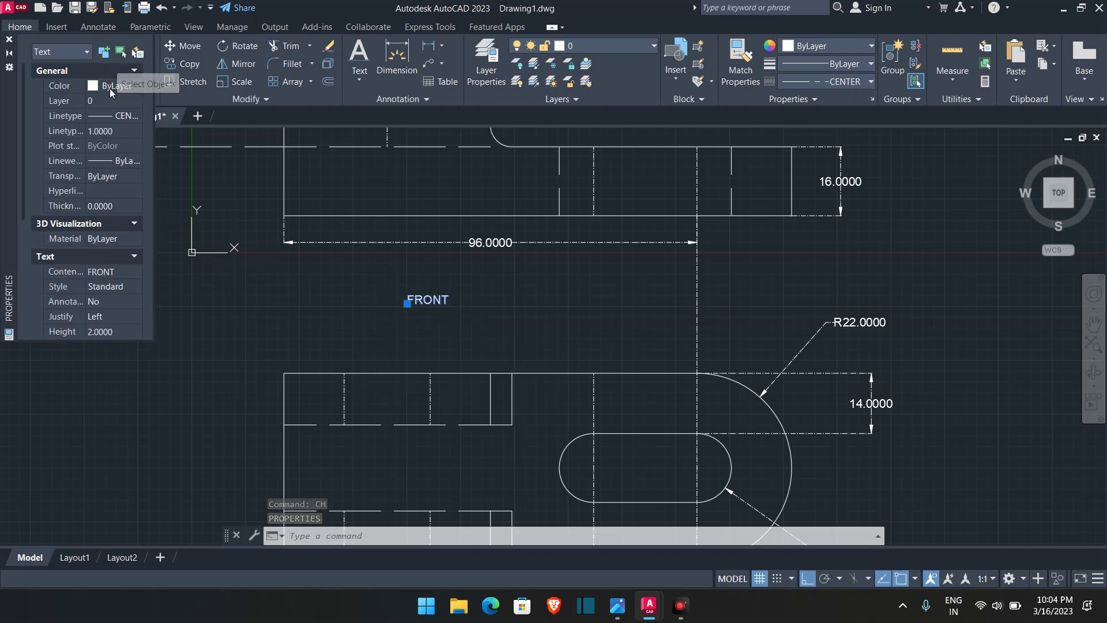
scroll(90, 188, "down", 5)
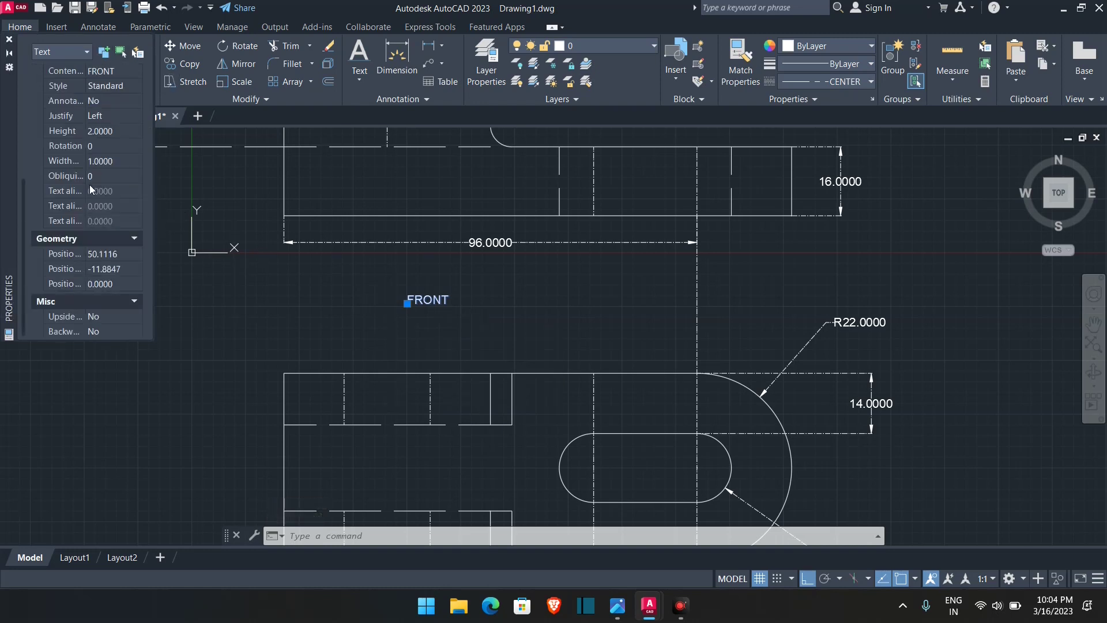
left_click(101, 132)
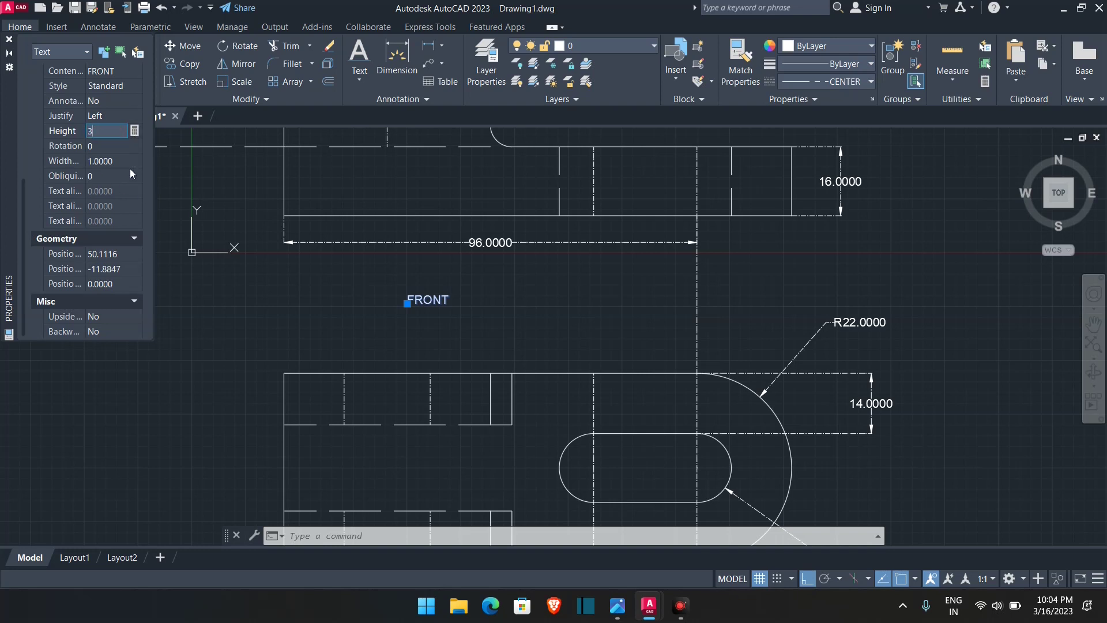
type("3")
key("Tab")
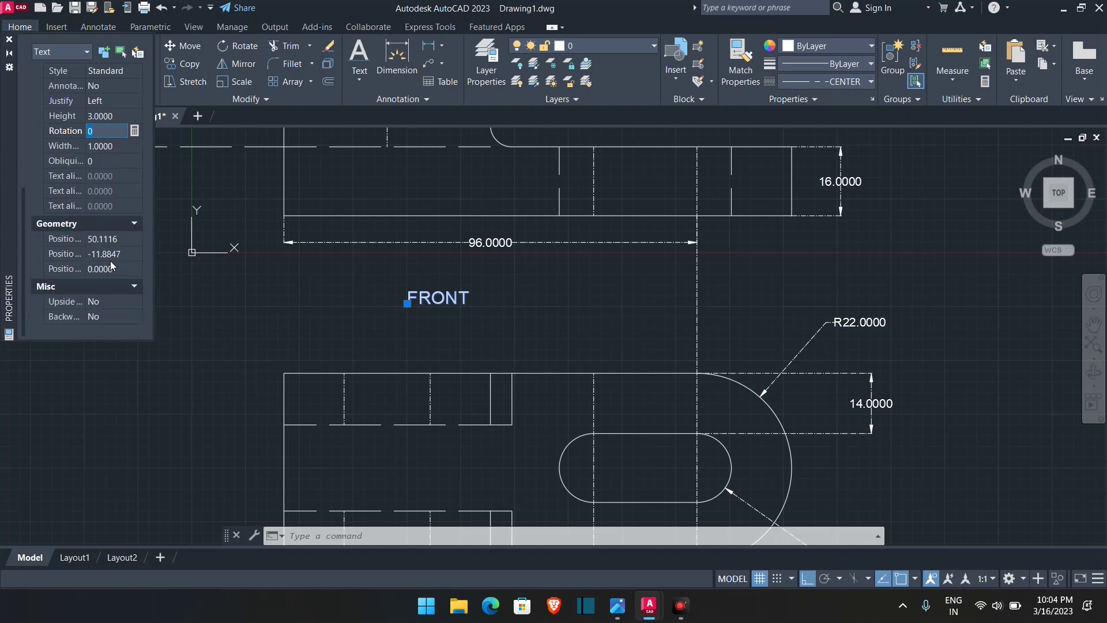
- Increase the "FRONT" text's height to 4, then deselect it and close its properties
left_click(106, 117)
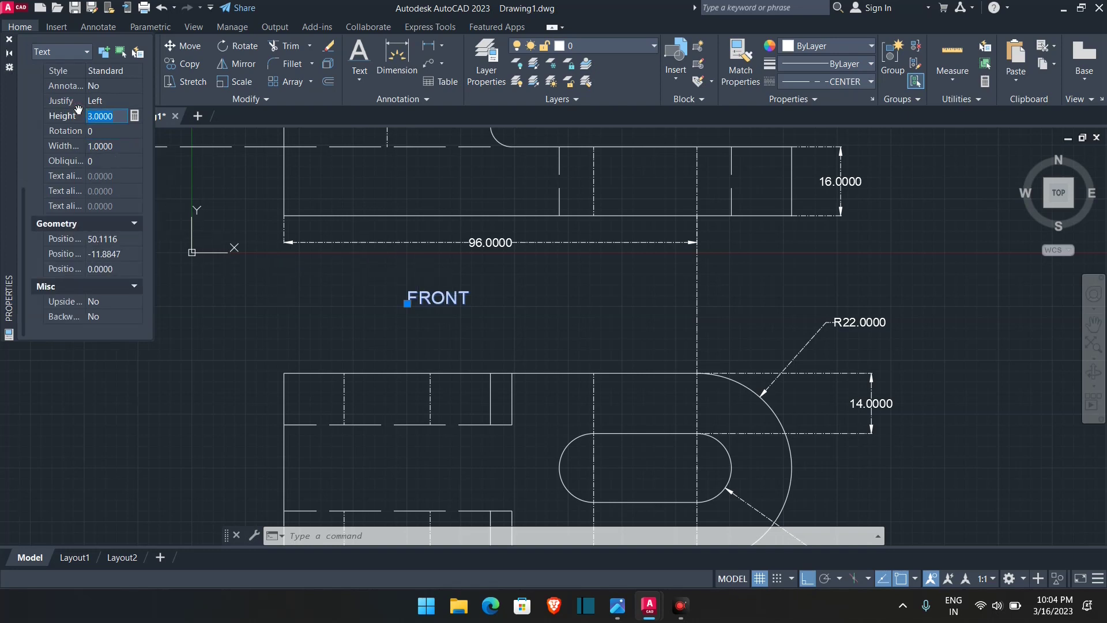
type("4")
key("Tab")
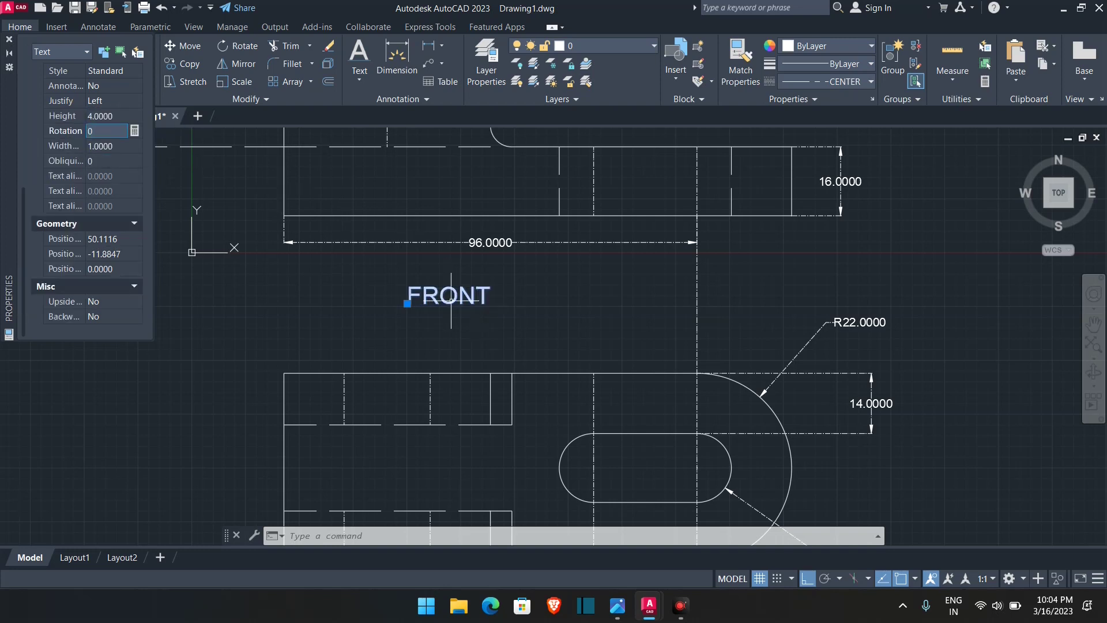
left_click(369, 314)
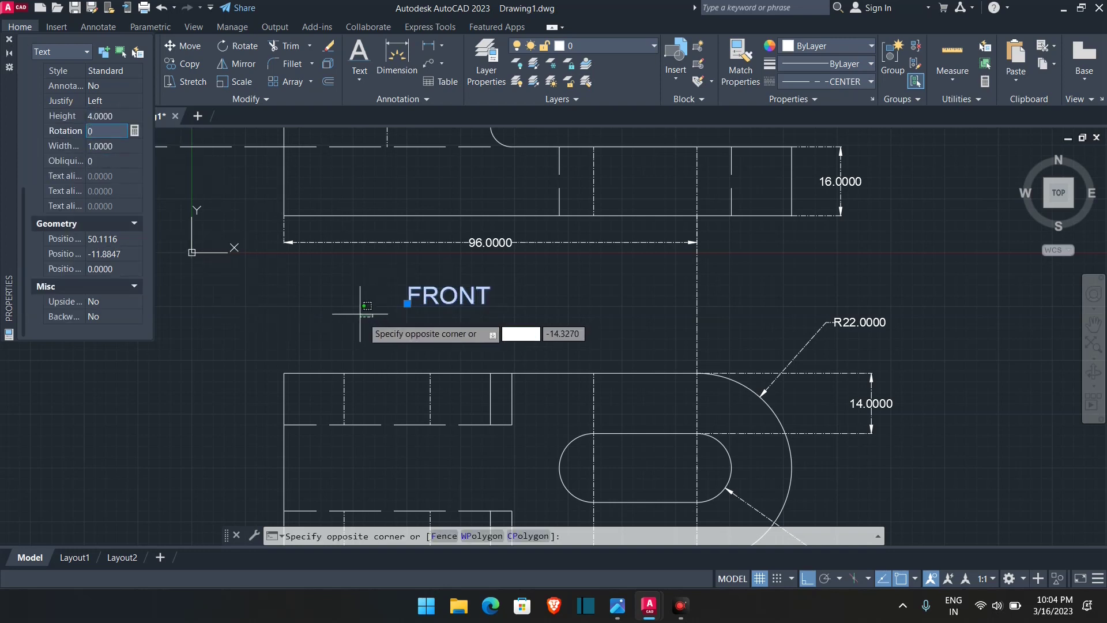
key("Escape")
key("Escape")
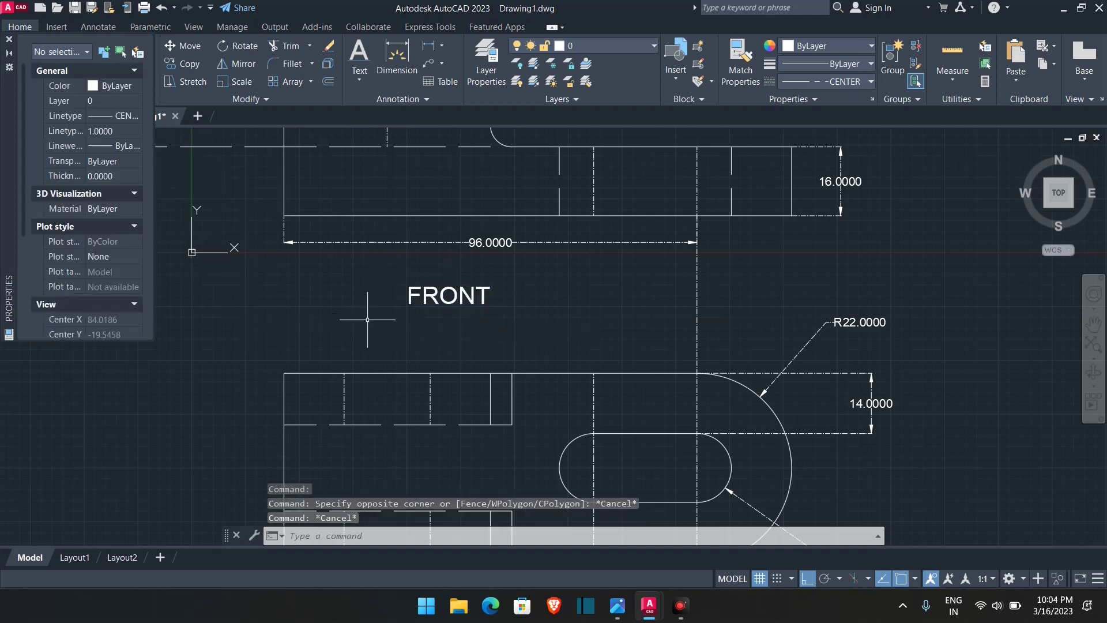
left_click(9, 39)
left_click(445, 299)
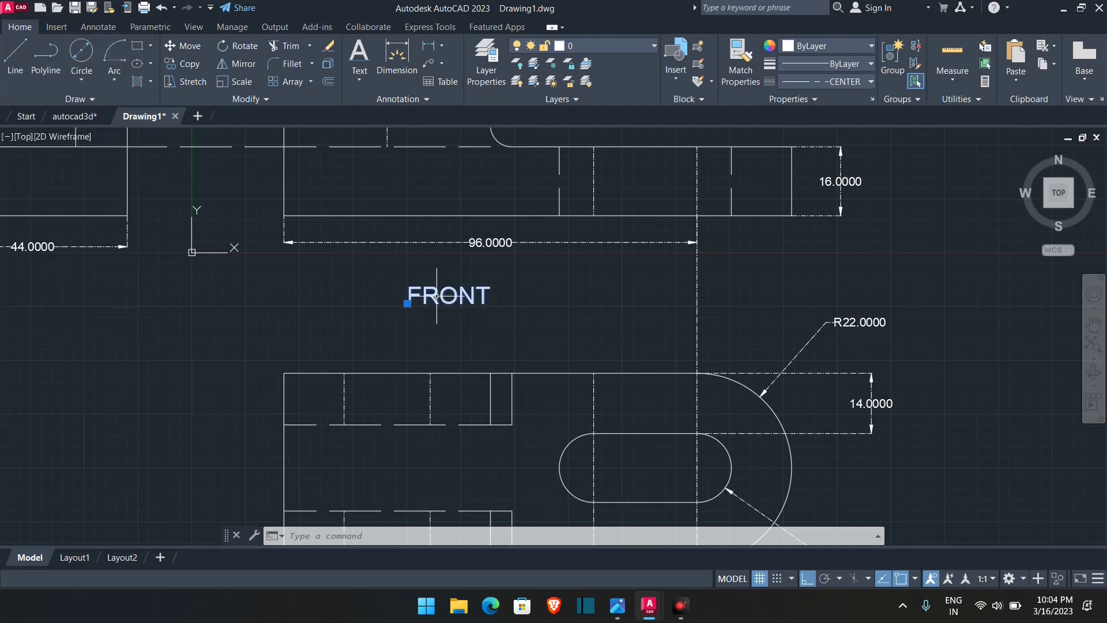
right_click(437, 295)
left_click(487, 561)
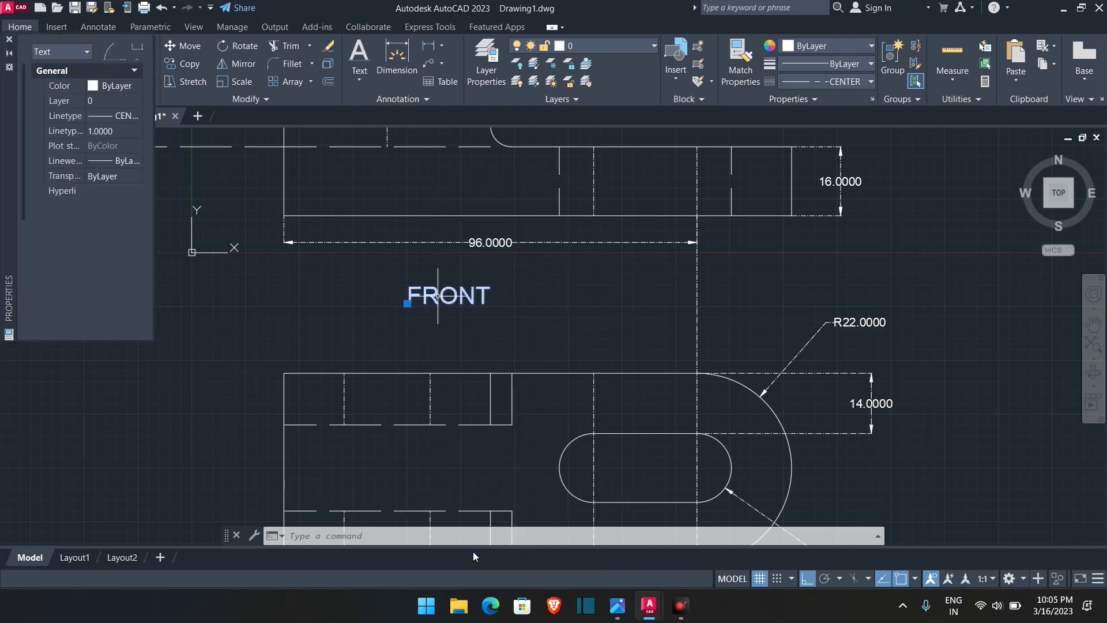
left_click(9, 39)
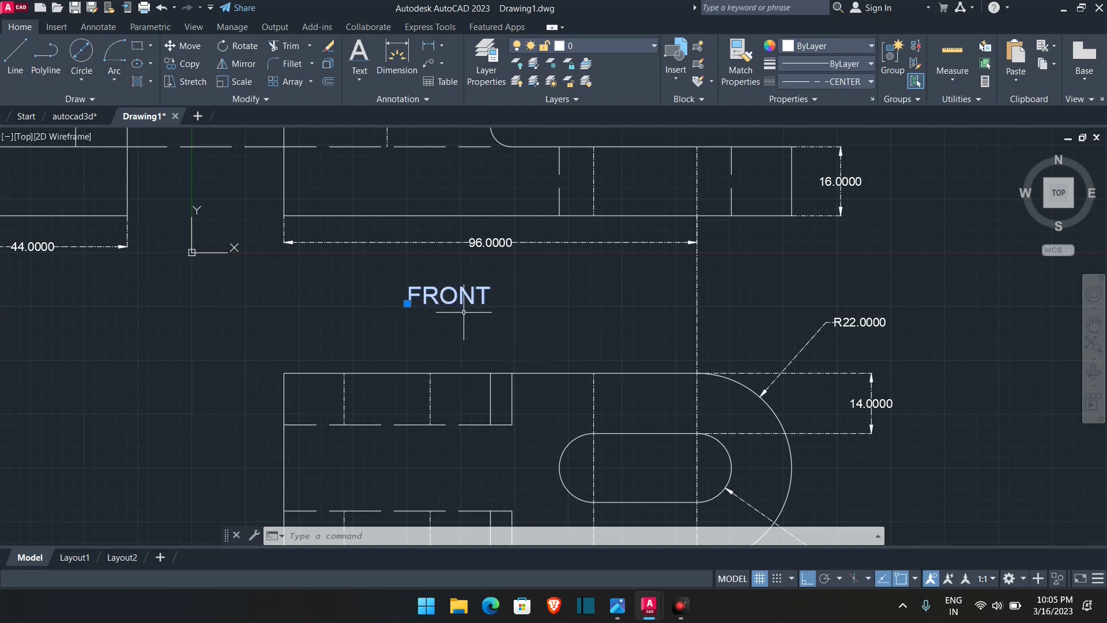
- Set the Standard text style's height to 10 and apply the change
type("st")
key("Return")
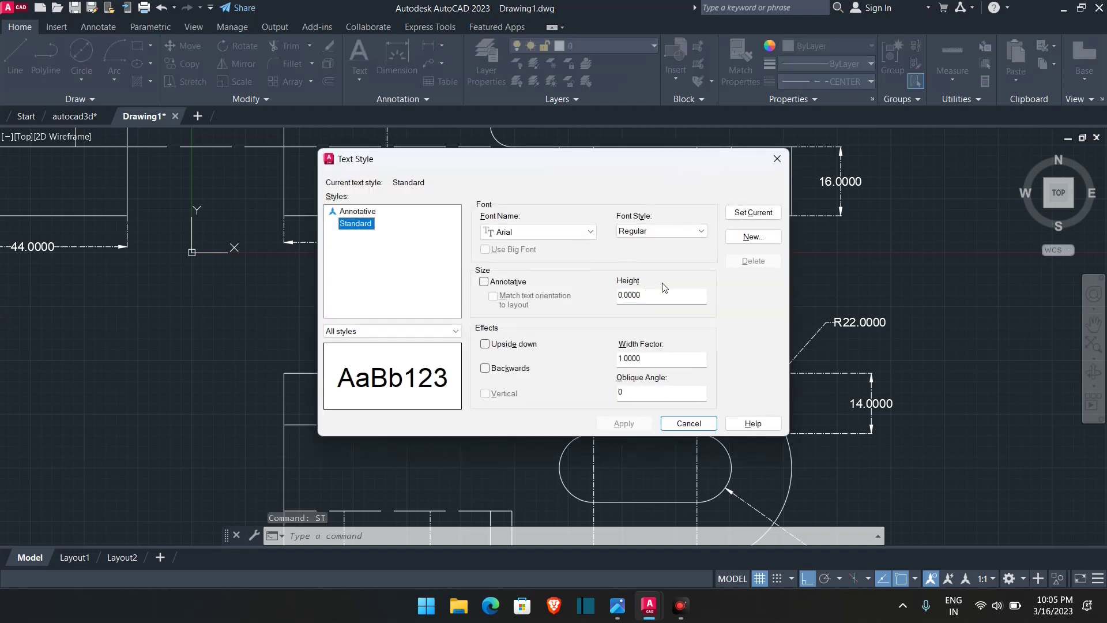
left_click(663, 294)
left_click_drag(603, 166, 809, 217)
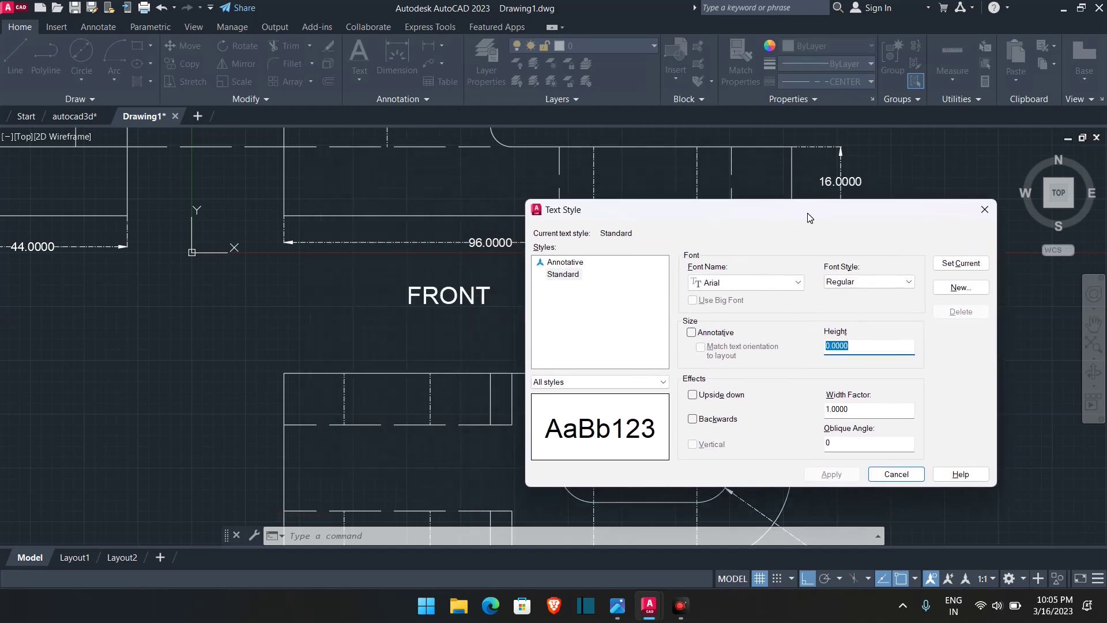
type("10")
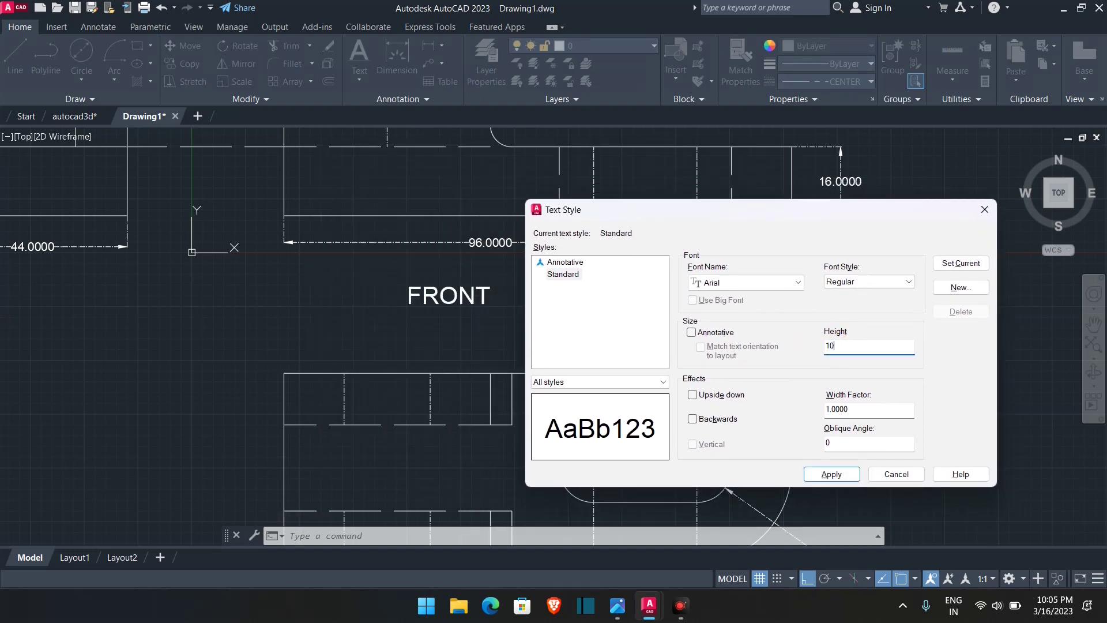
left_click(831, 476)
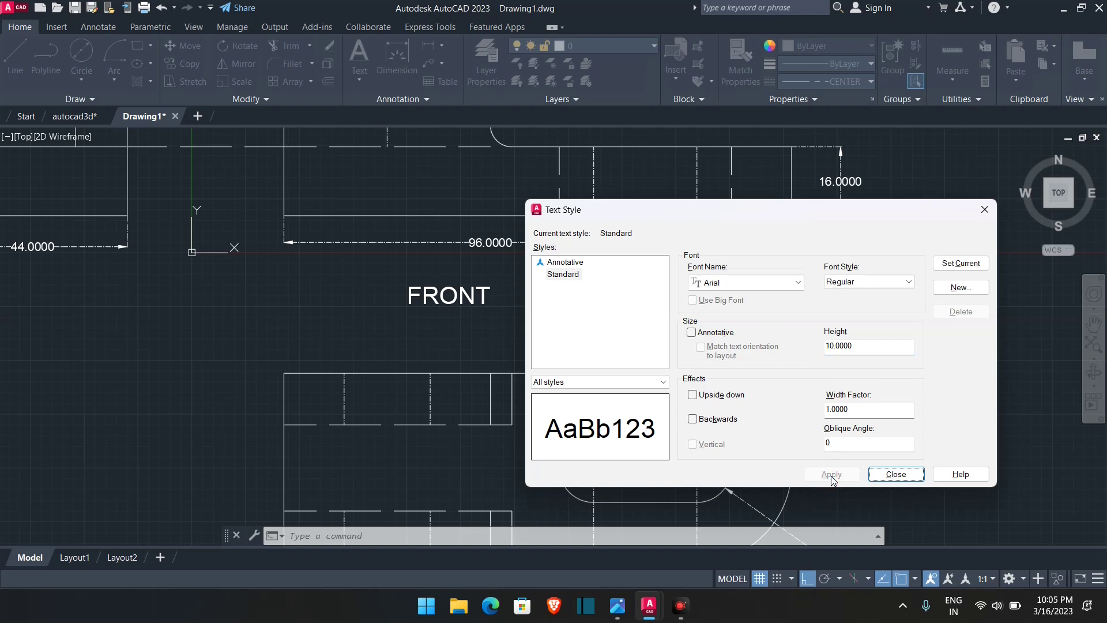
left_click(896, 474)
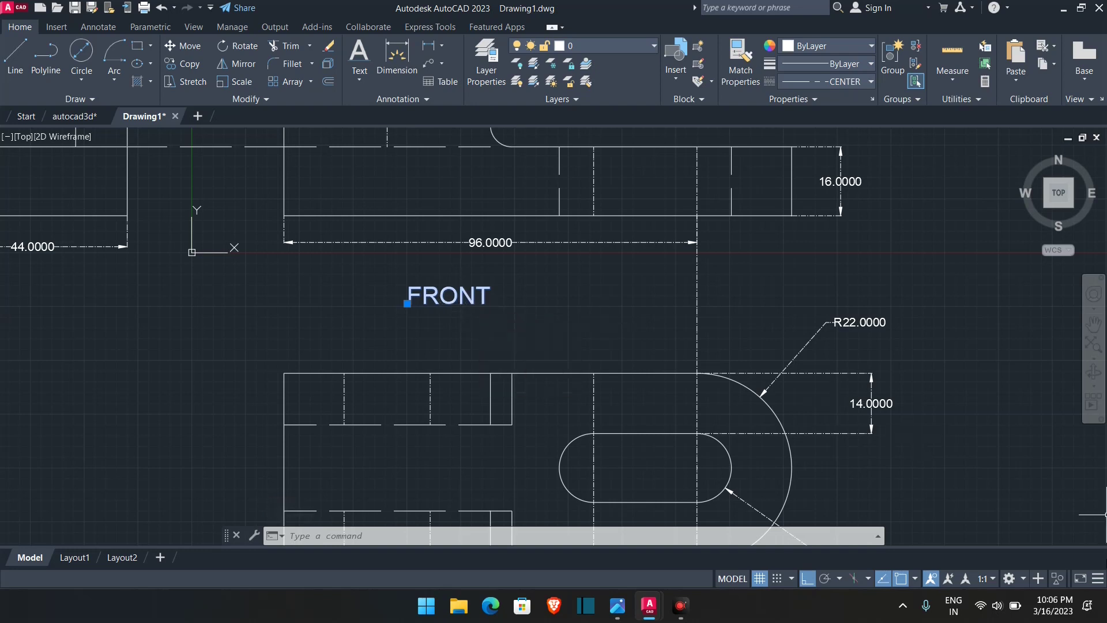
- Set the "FRONT" text's height to 5 in its properties, then close them and deselect the text
type("CH")
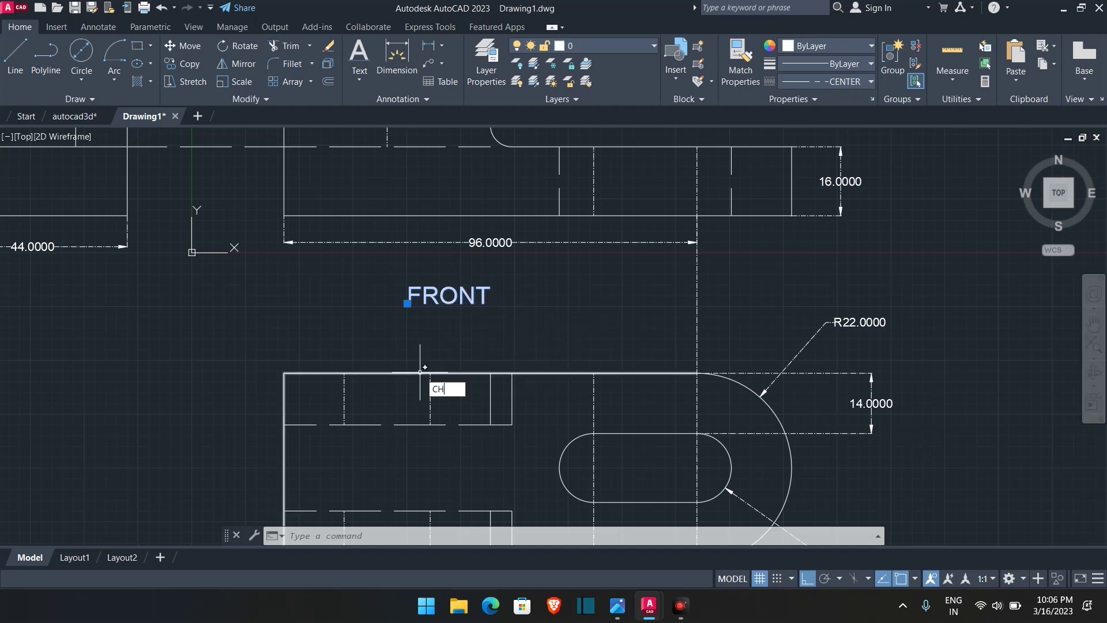
key("Return")
scroll(74, 271, "down", 5)
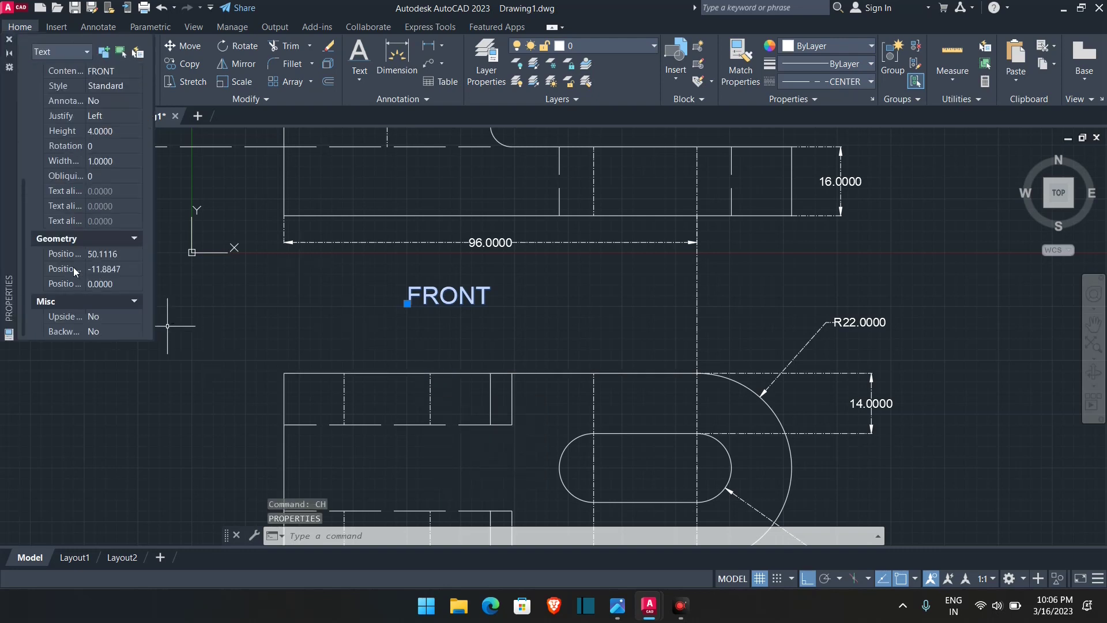
left_click(99, 132)
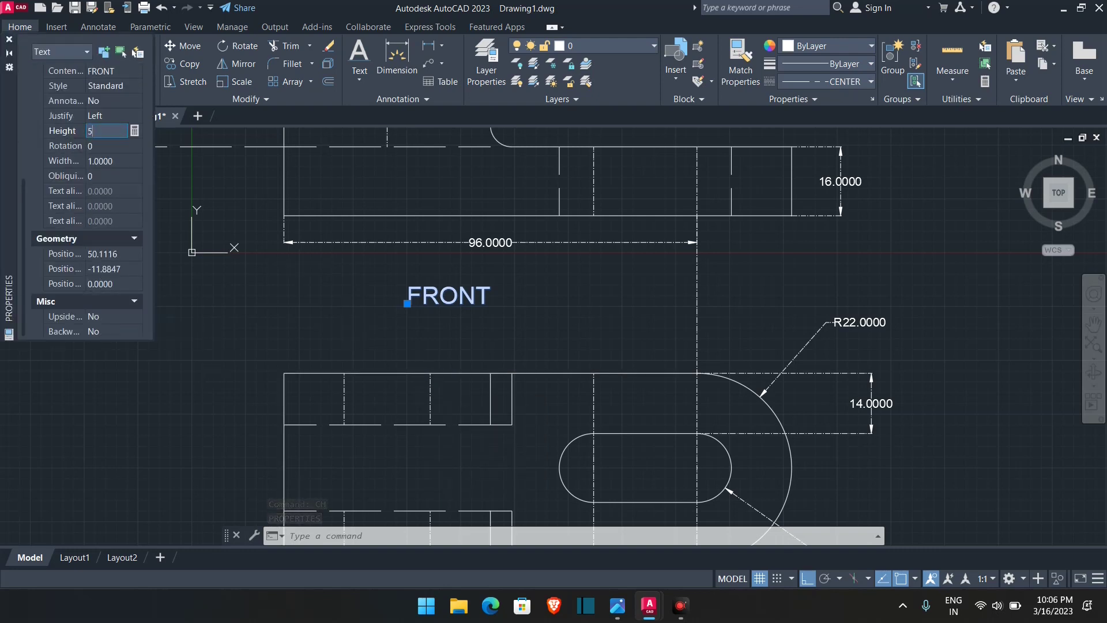
type("5")
key("Tab")
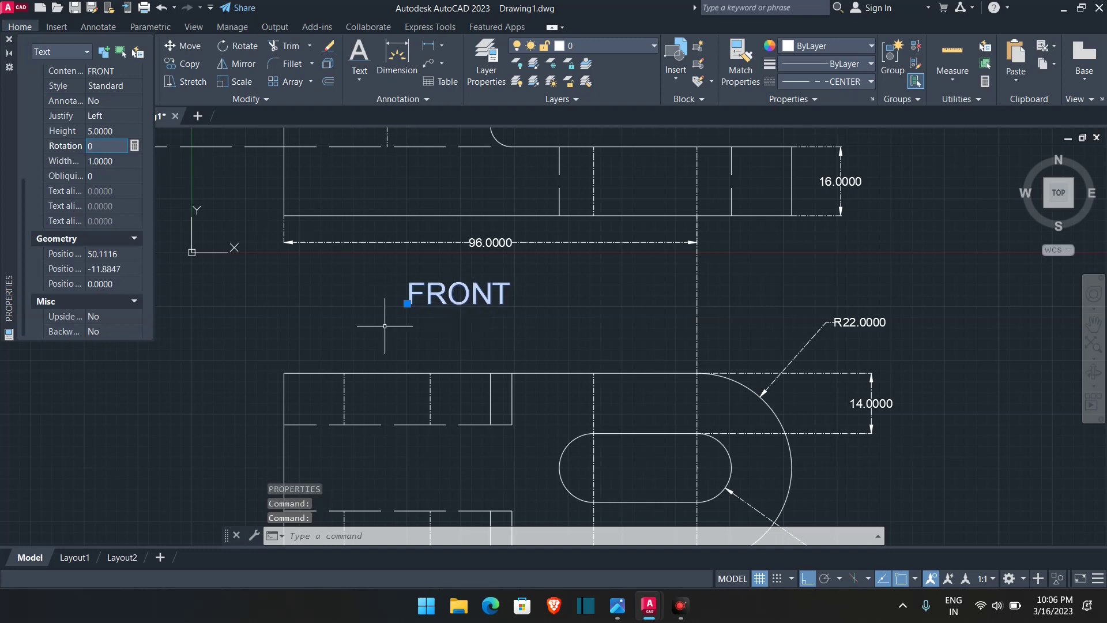
key("ctrl+1")
scroll(546, 354, "down", 8)
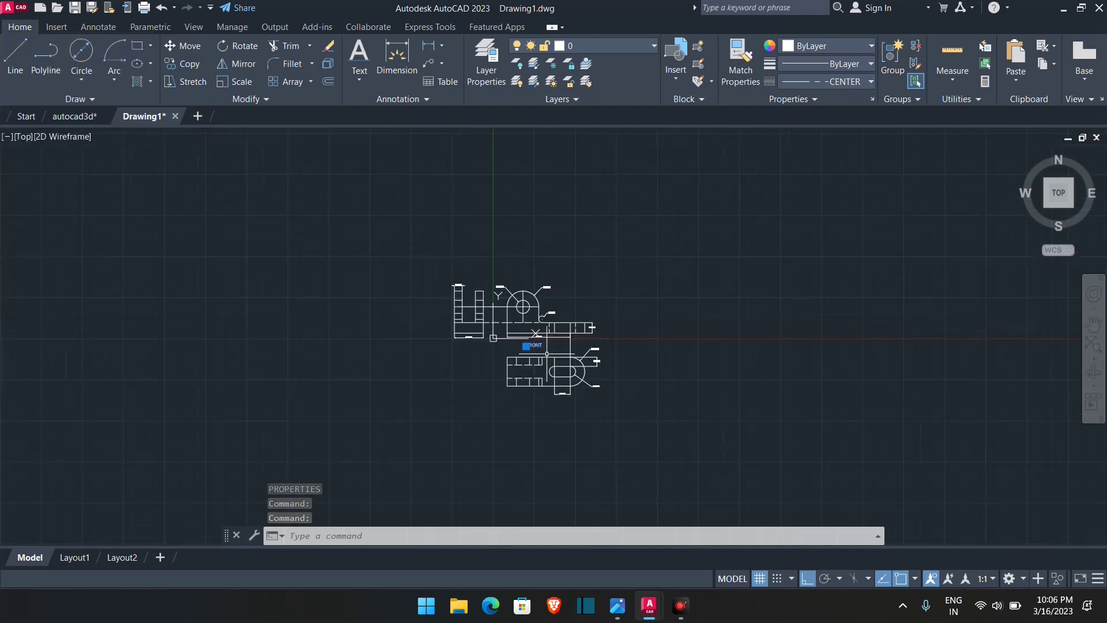
scroll(519, 335, "up", 3)
key("Escape")
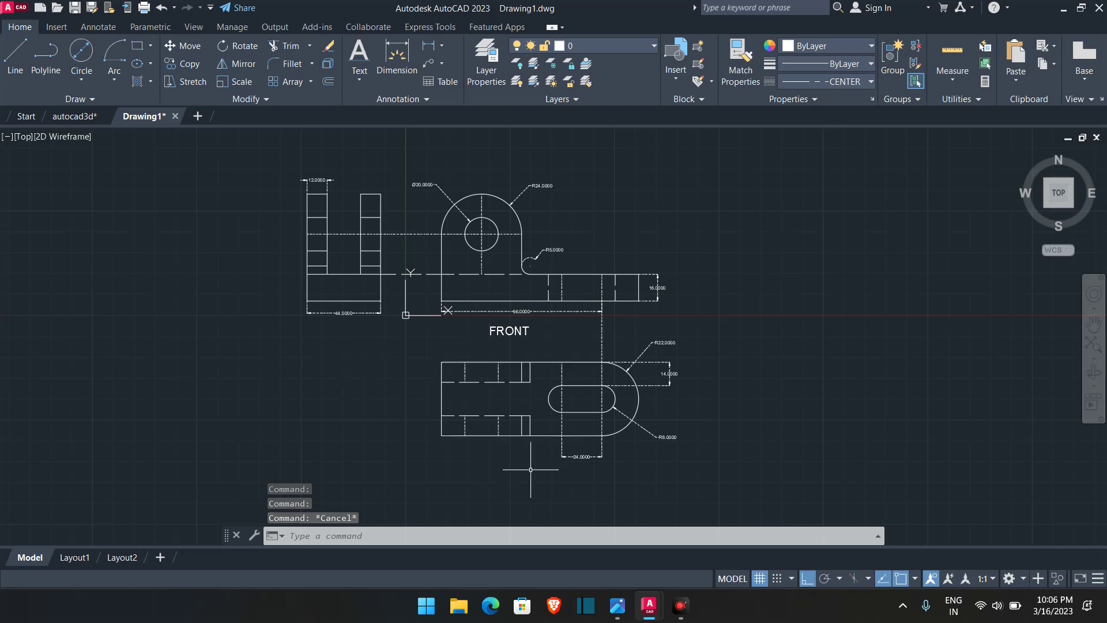
- Add the single-line text "SIDE" below the side view's 44 mm width dimension with a rotation angle of 2, checking the view title in the reference image
left_click(357, 71)
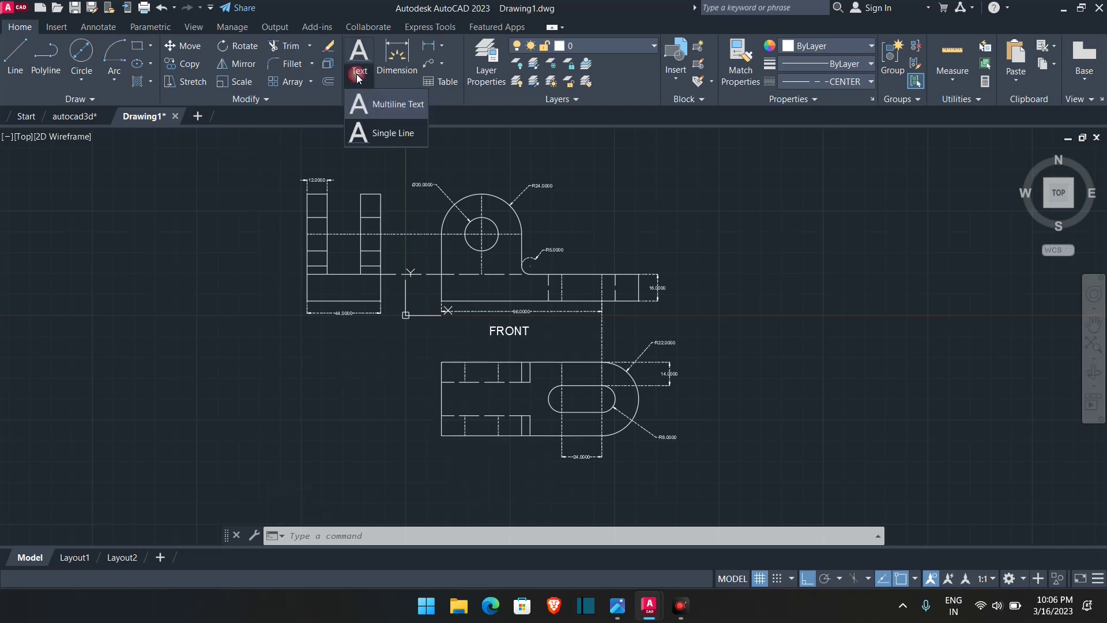
left_click(392, 131)
scroll(333, 330, "up", 4)
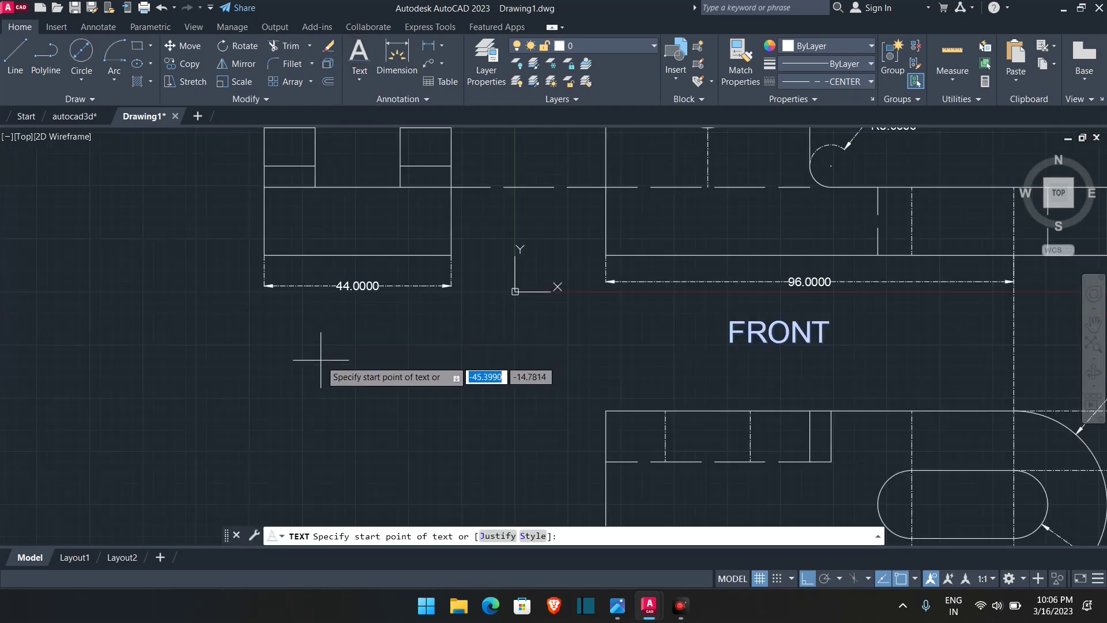
left_click(321, 335)
type("2")
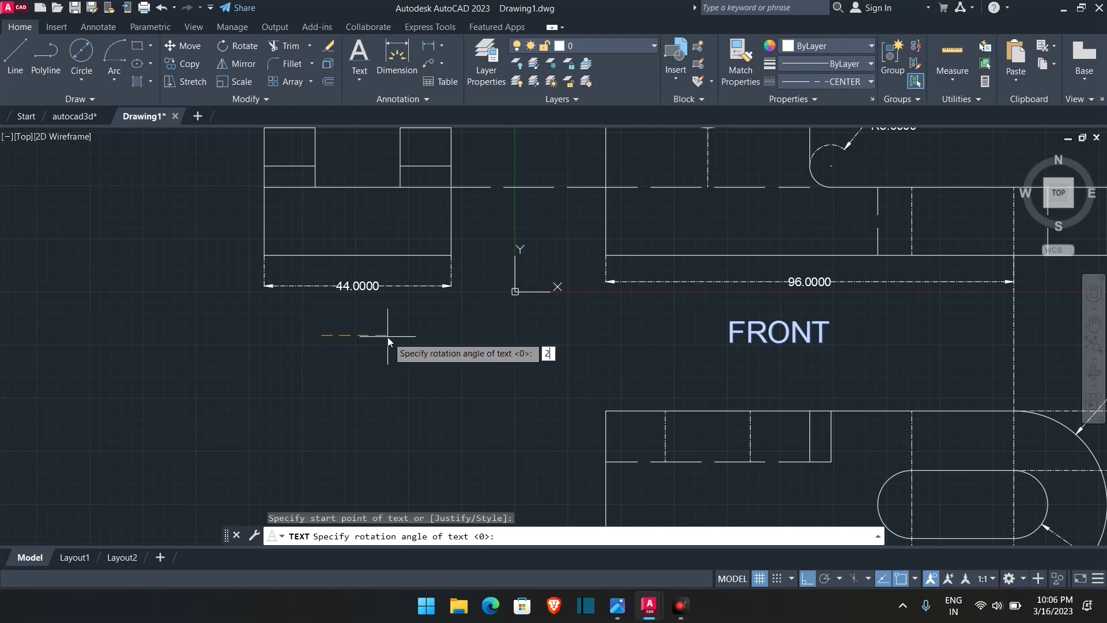
key("Return")
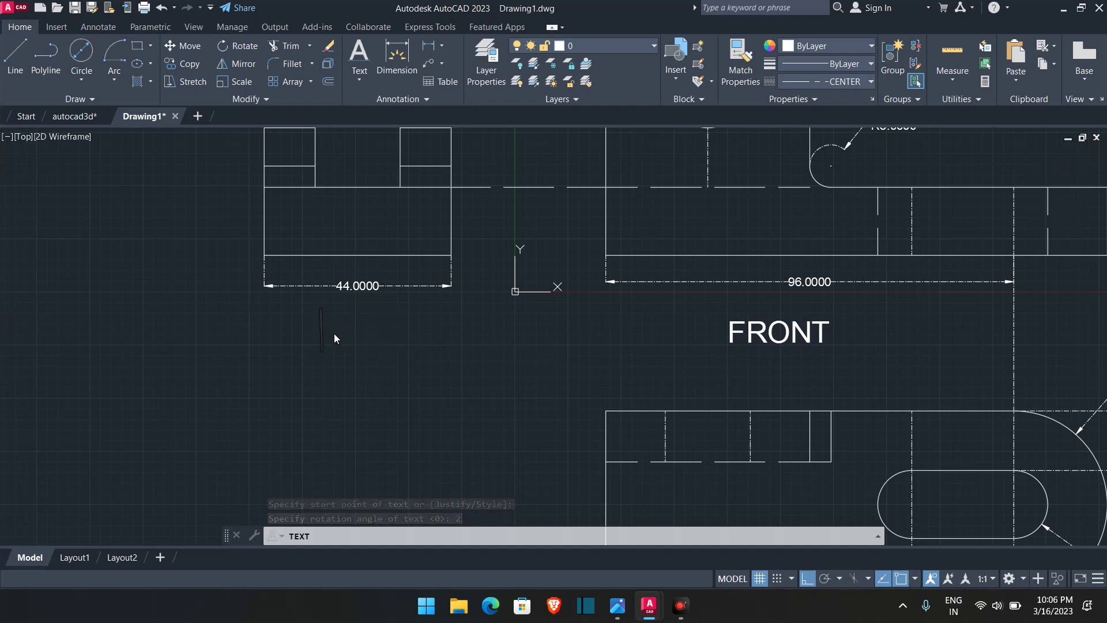
left_click(616, 605)
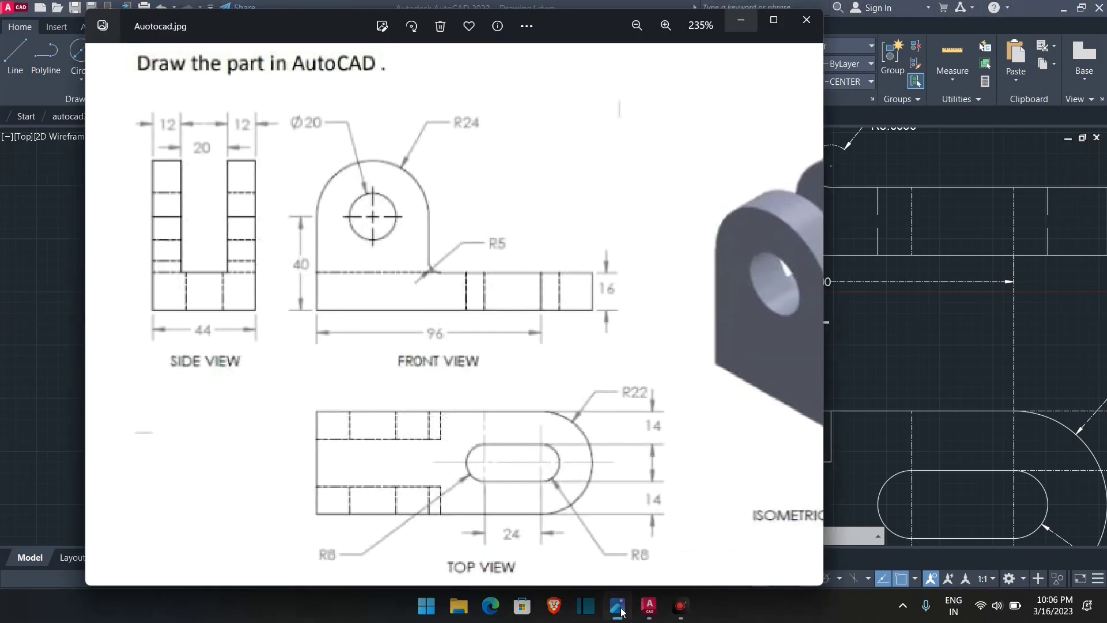
left_click(746, 23)
type("SIDE")
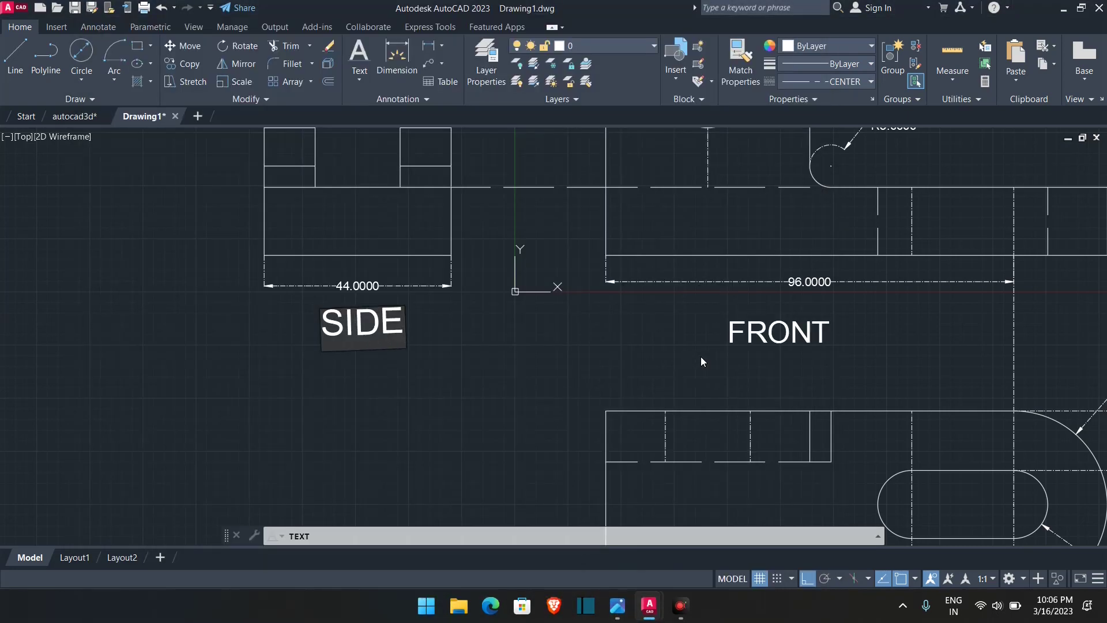
key("Escape")
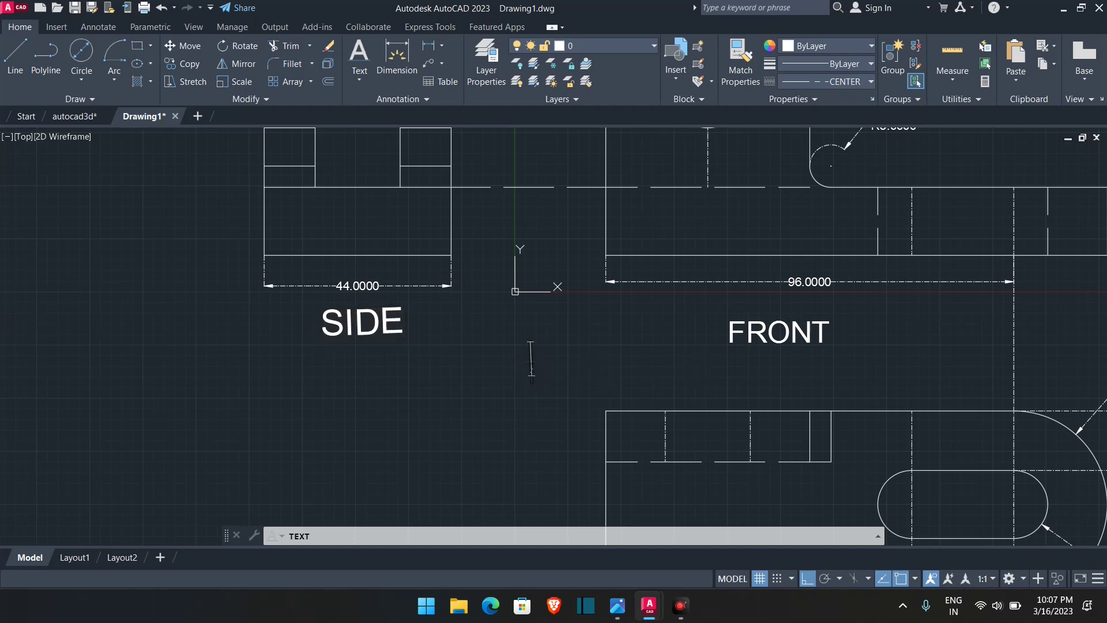
- Add the single-line text "TOP" below the top view with a rotation angle of 2, checking the view title in the reference image
scroll(544, 379, "down", 6)
scroll(545, 378, "up", 4)
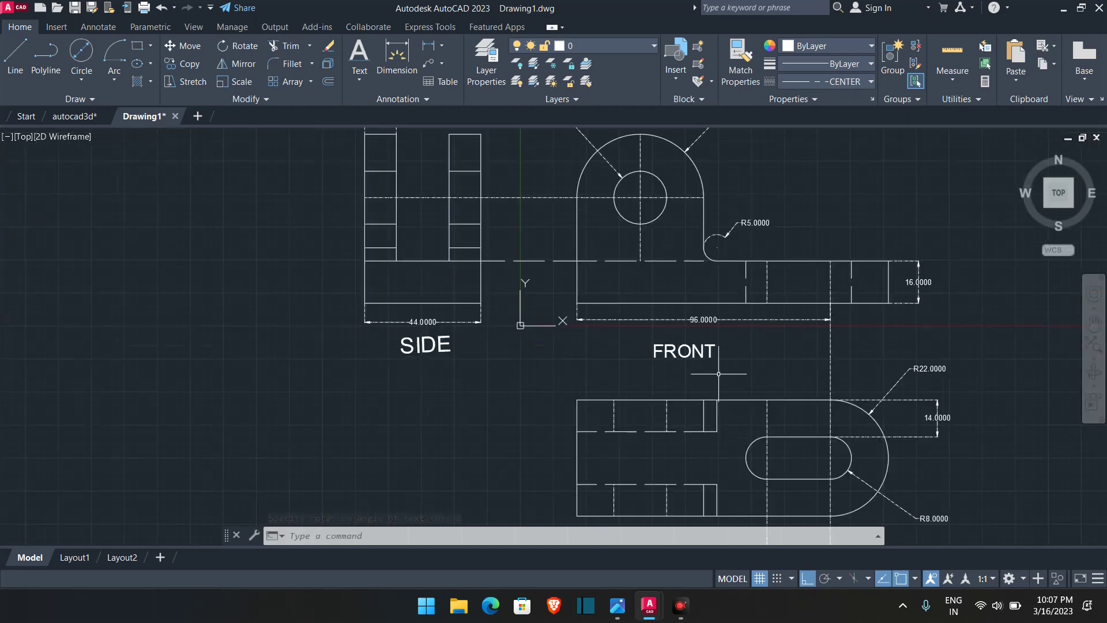
middle_click_drag(583, 386, 484, 242)
left_click(359, 80)
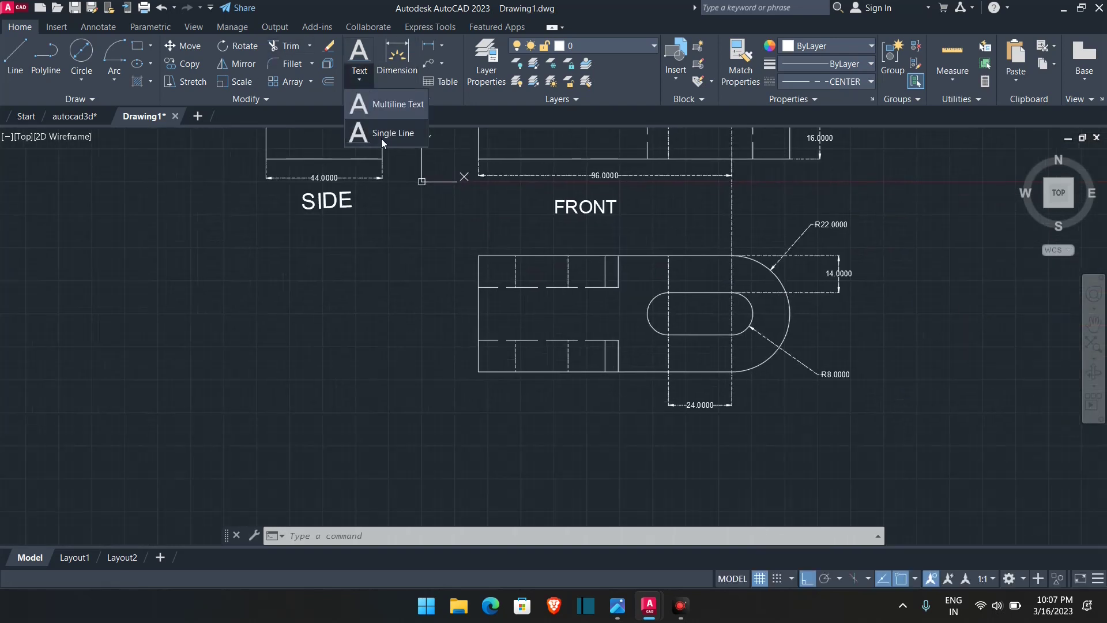
left_click(382, 134)
left_click(546, 434)
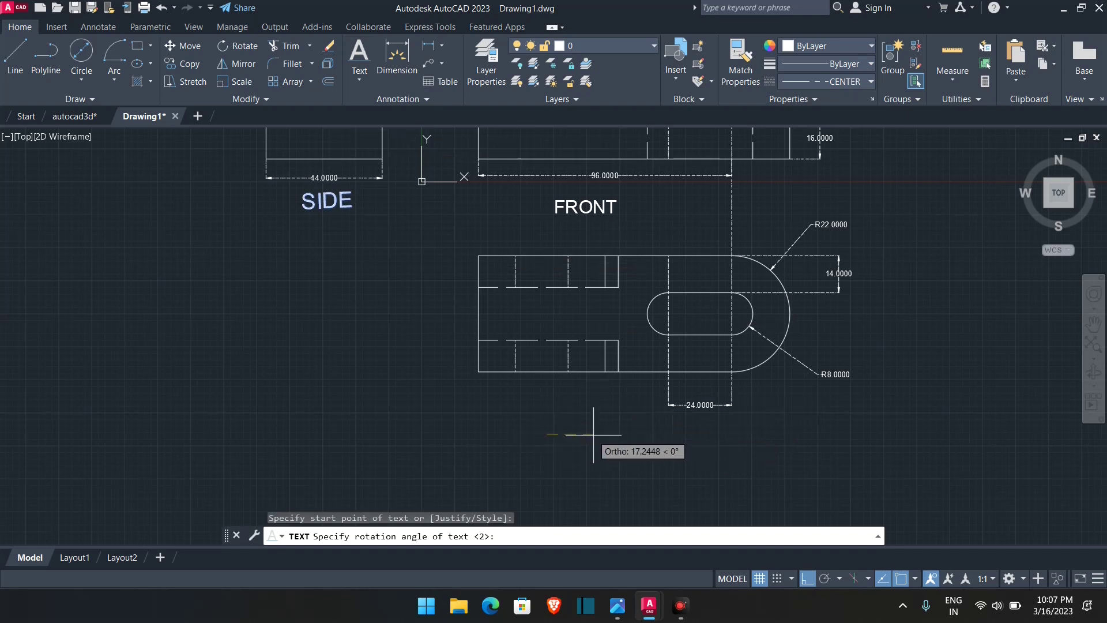
key("Return")
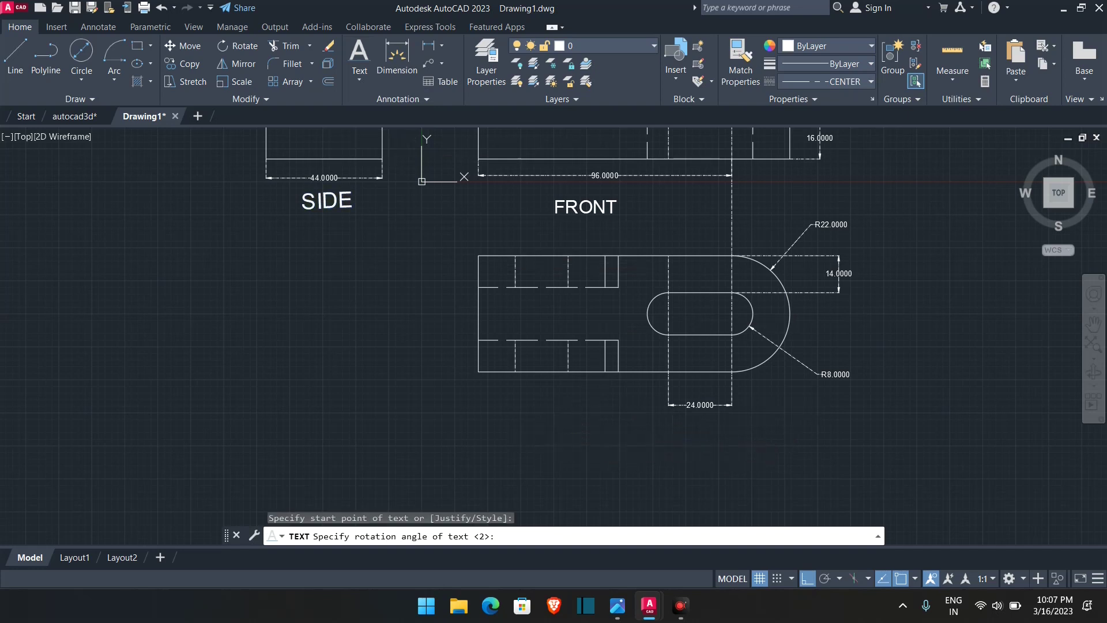
left_click(615, 605)
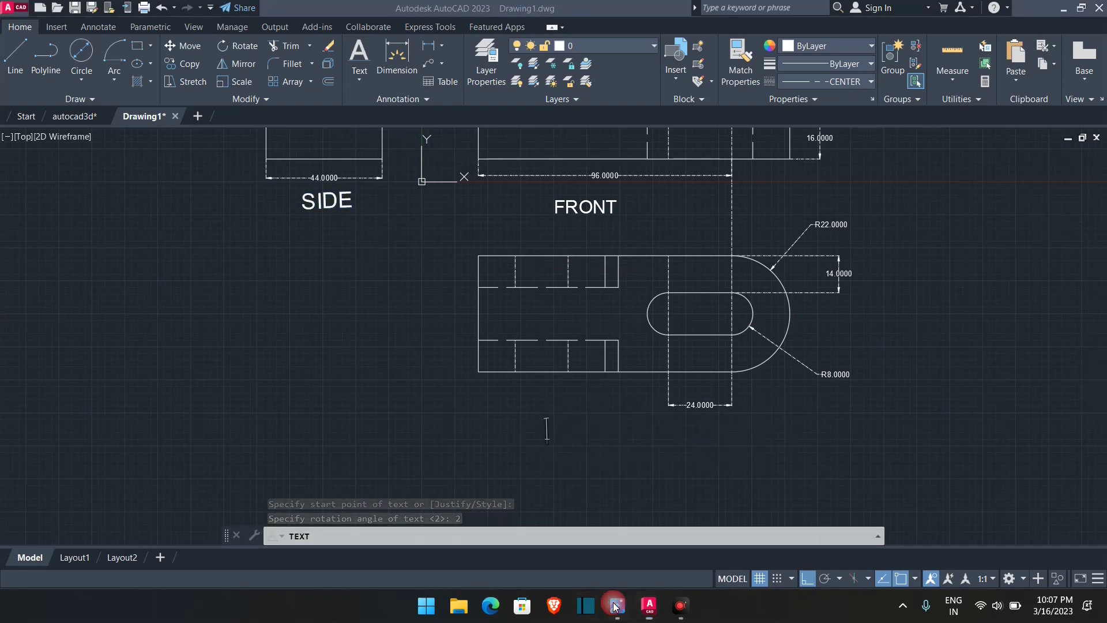
left_click(649, 605)
type("T")
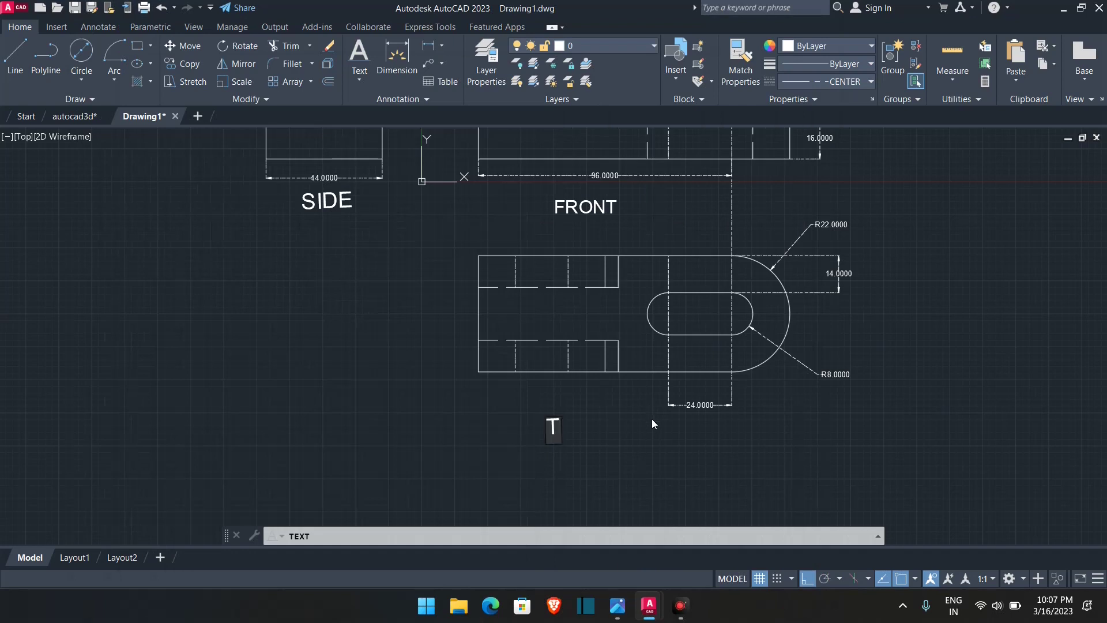
type("OP")
key("Return")
key("Return")
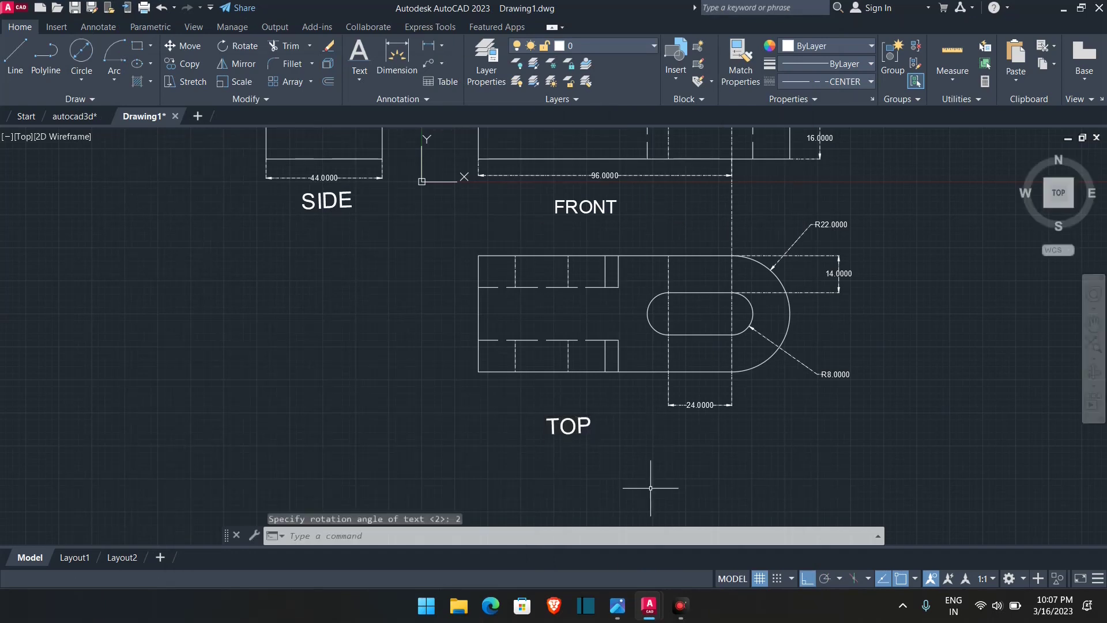
scroll(650, 488, "down", 4)
scroll(710, 418, "up", 2)
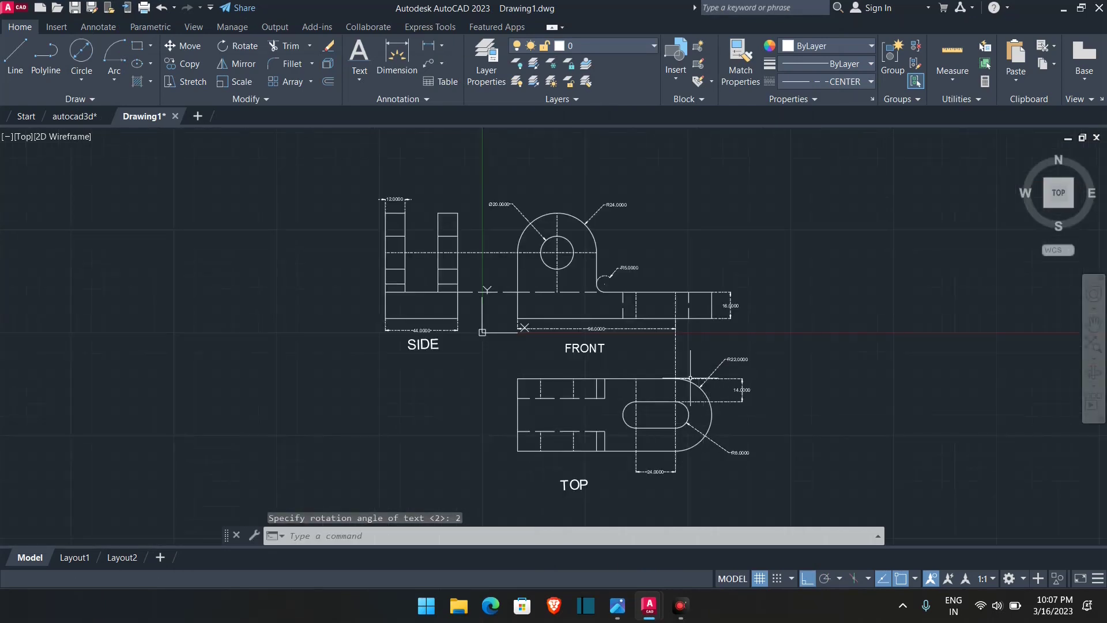
left_click(527, 225)
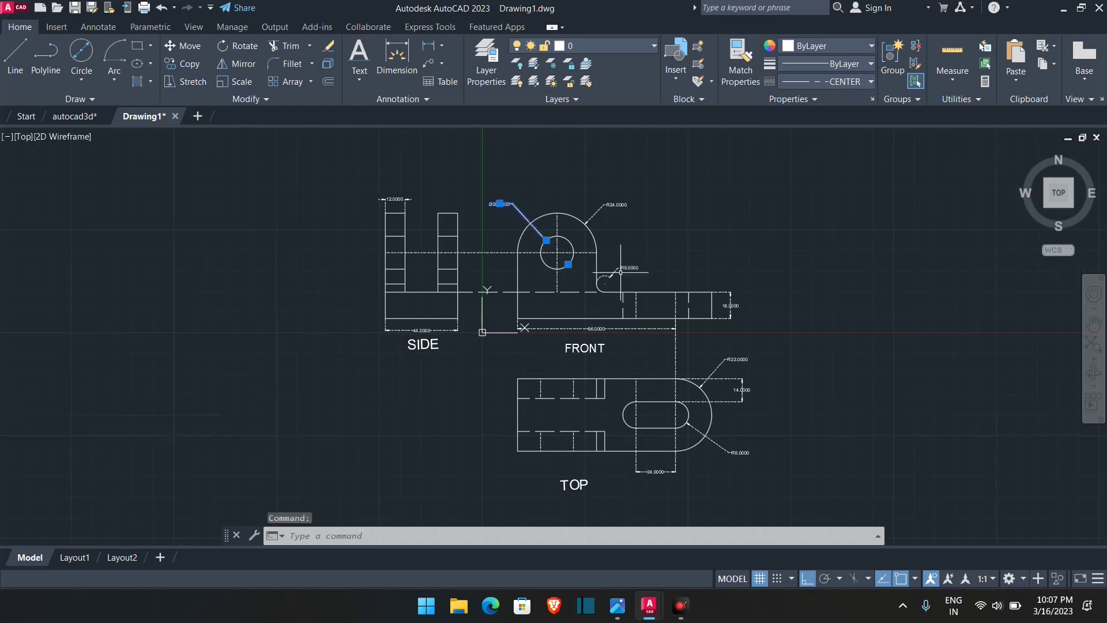
left_click(596, 266)
left_click(634, 230)
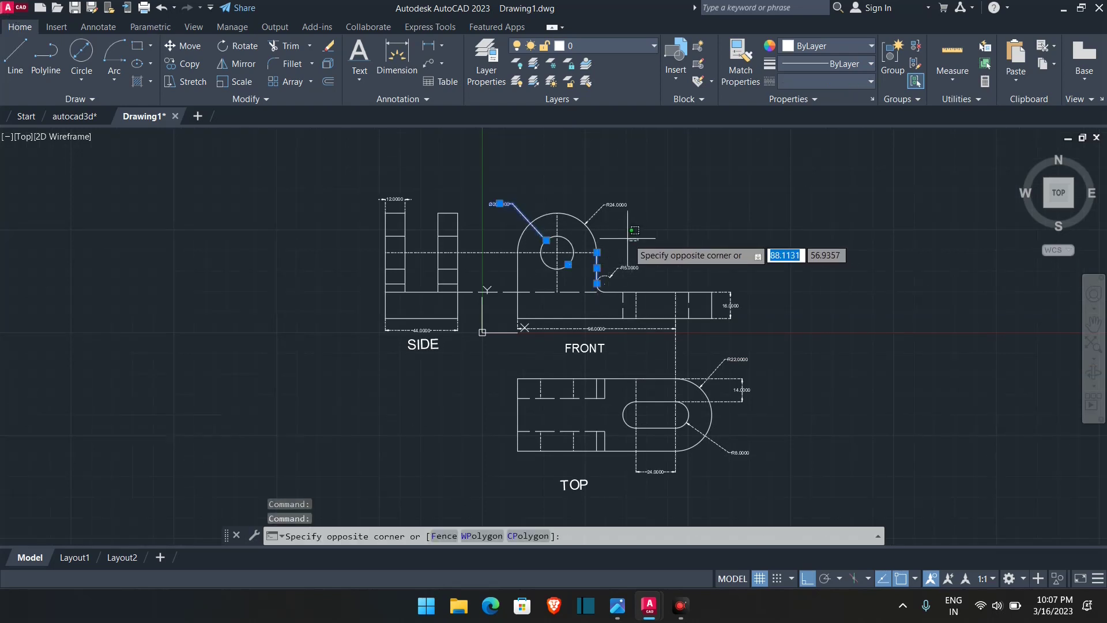
key("Escape")
key("Escape")
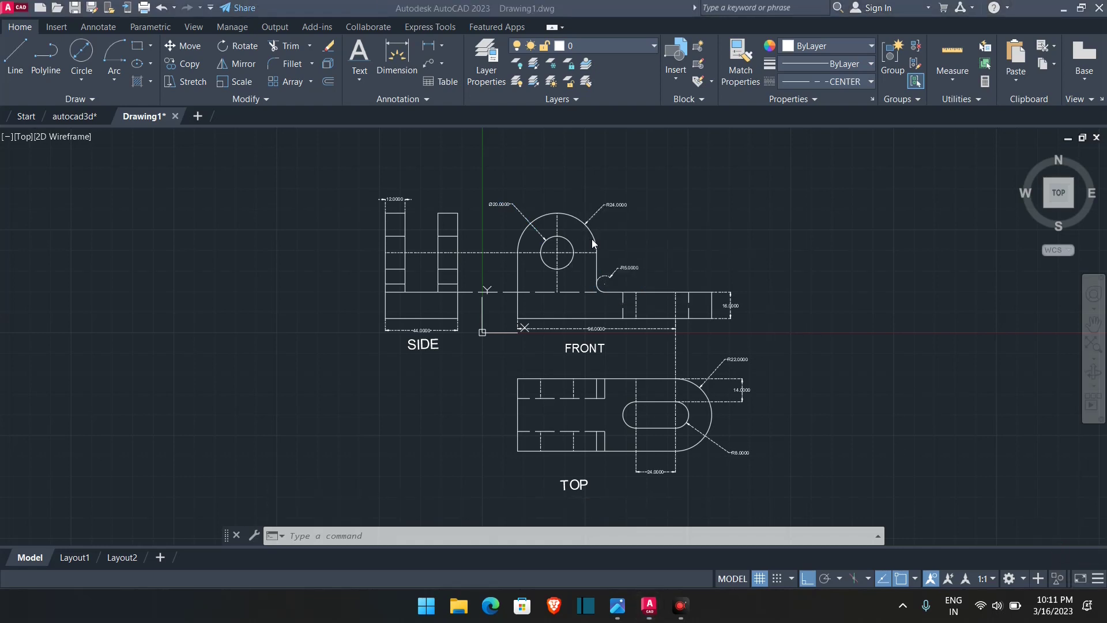
scroll(614, 205, "up", 10)
scroll(615, 205, "down", 10)
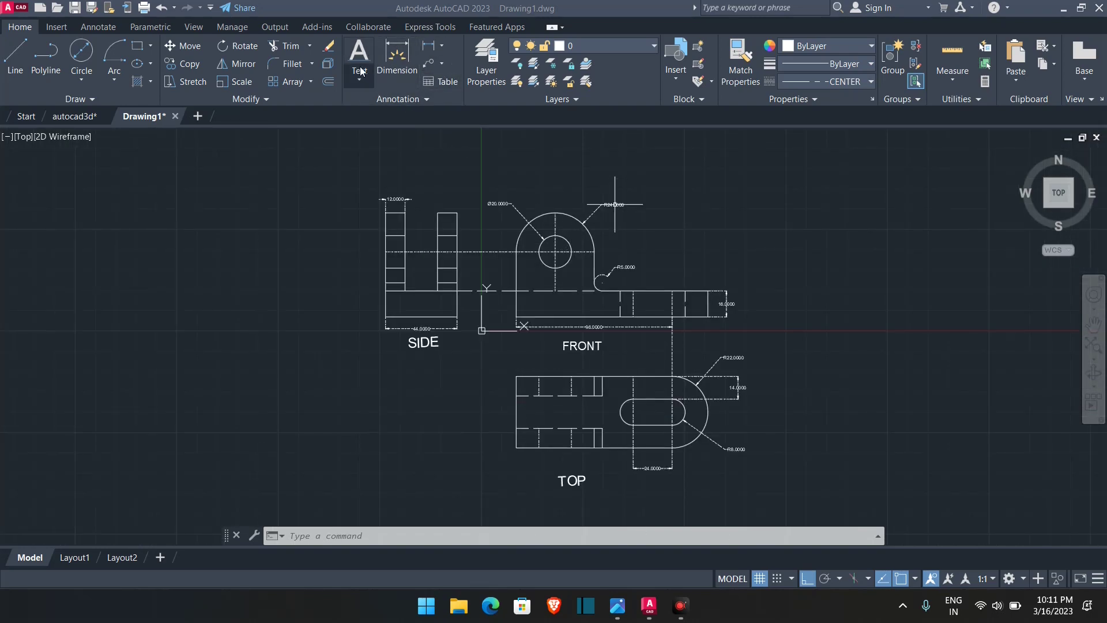
left_click(441, 47)
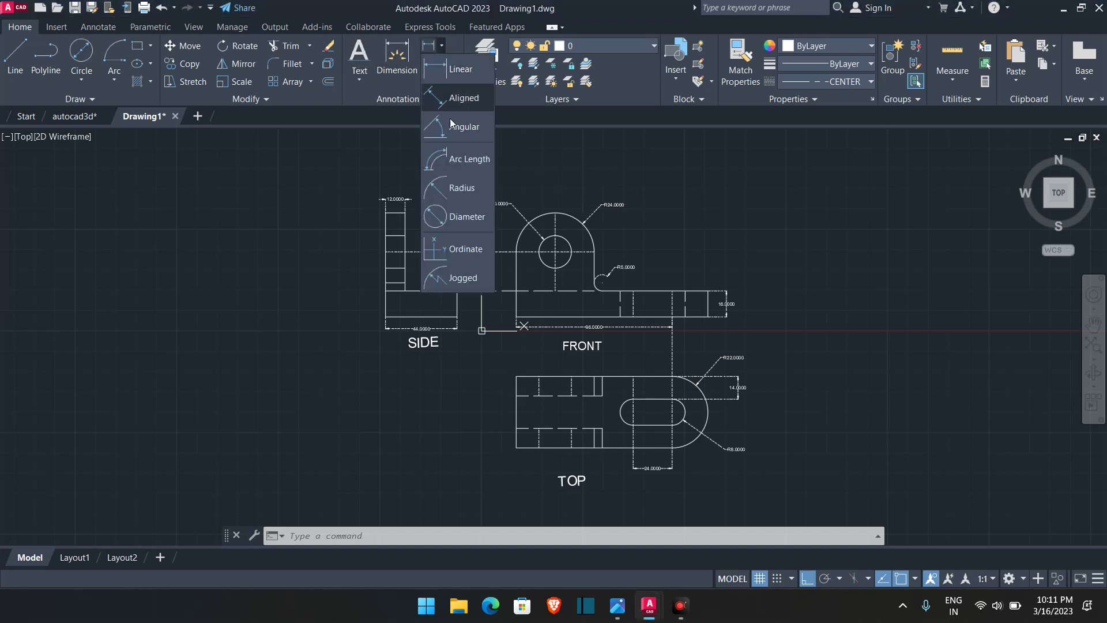
left_click(376, 131)
- Check the height setting of the Standard text style, then leave the text style settings without changing anything
left_click(397, 101)
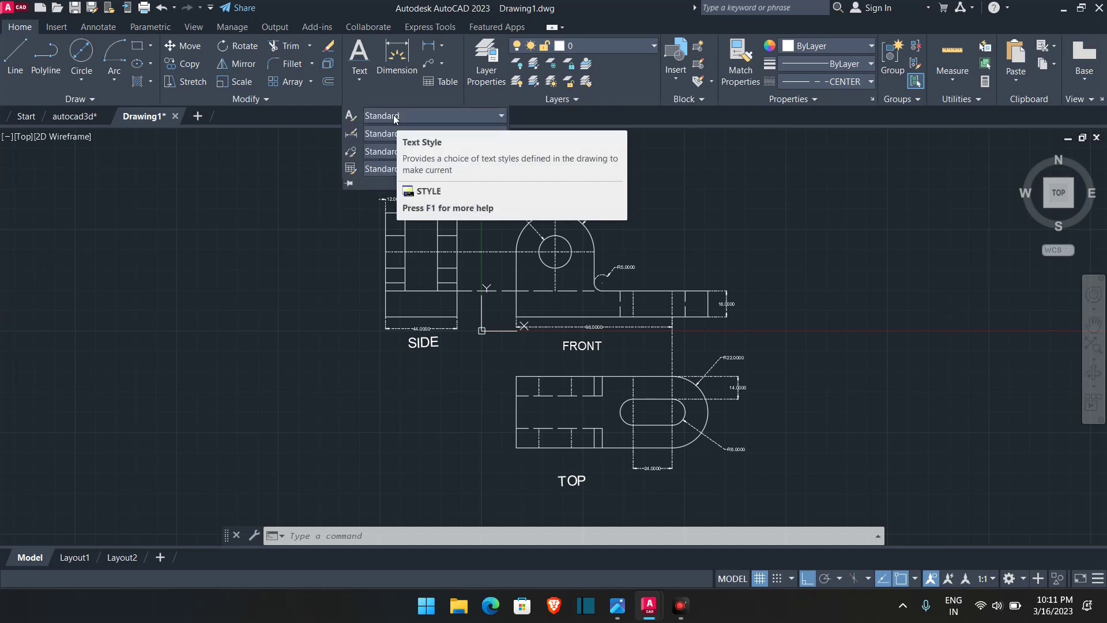
left_click(395, 117)
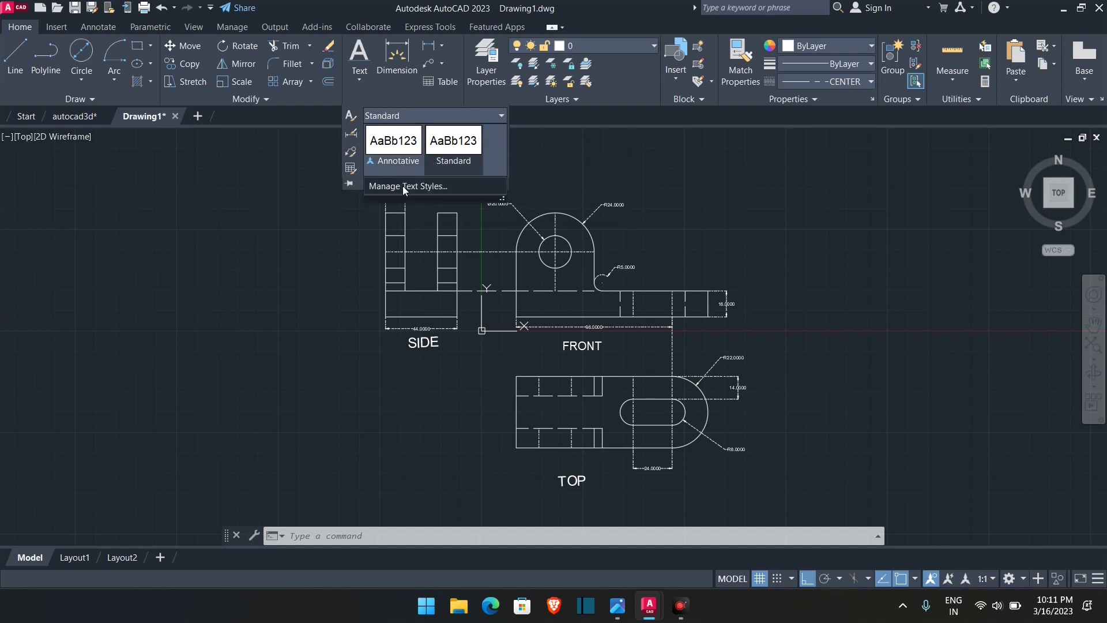
left_click(403, 184)
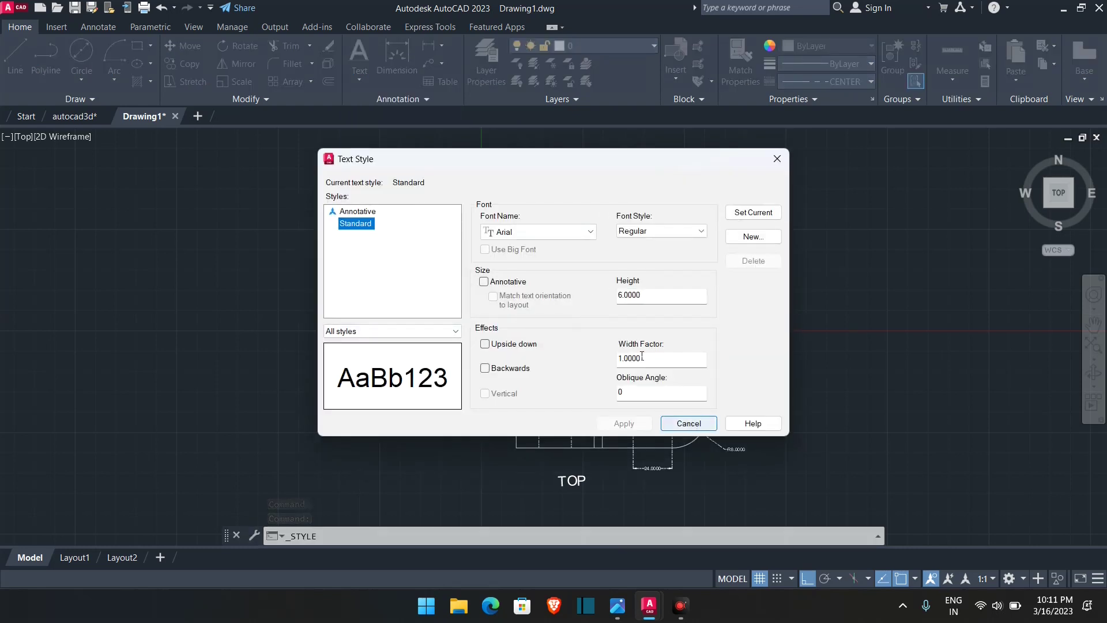
left_click(650, 294)
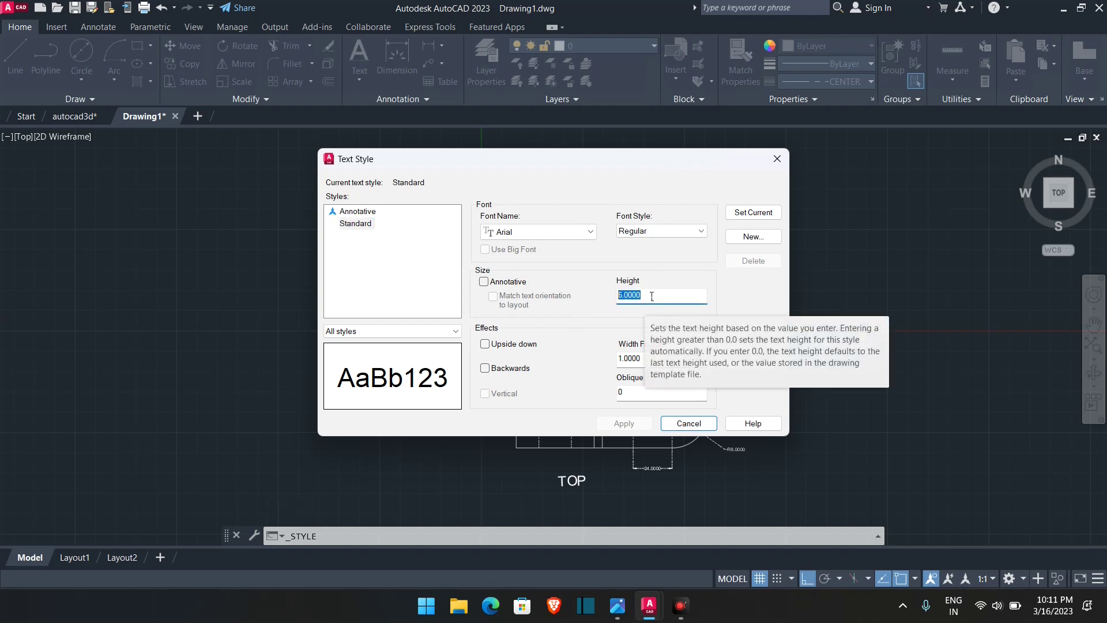
left_click(687, 423)
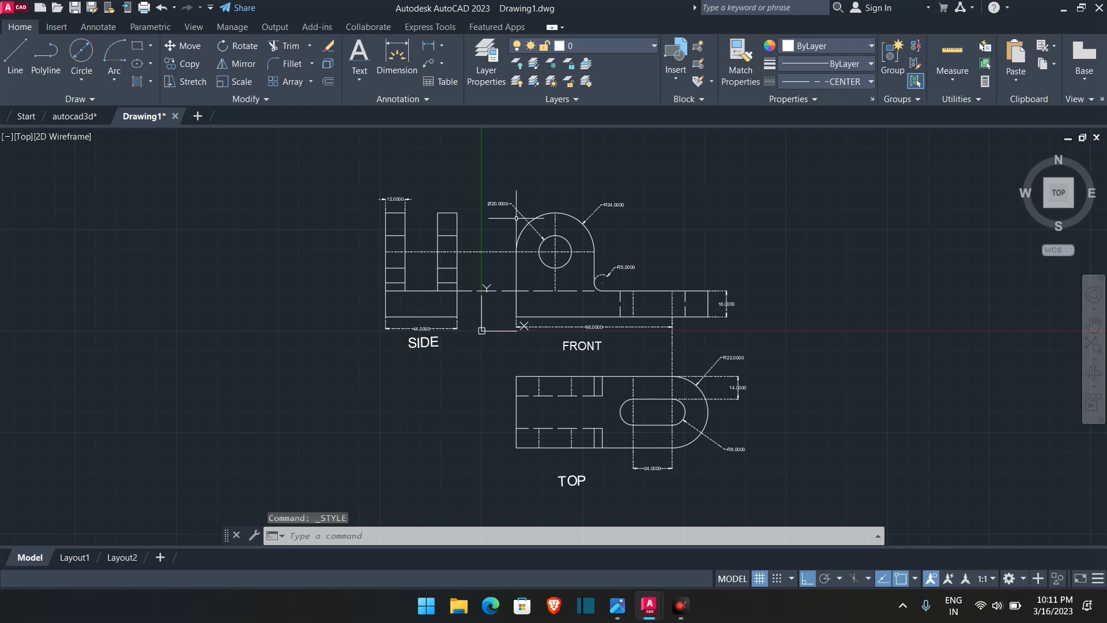
- Open the Standard dimension style for modification and set its dimension line color to Yellow
left_click(417, 99)
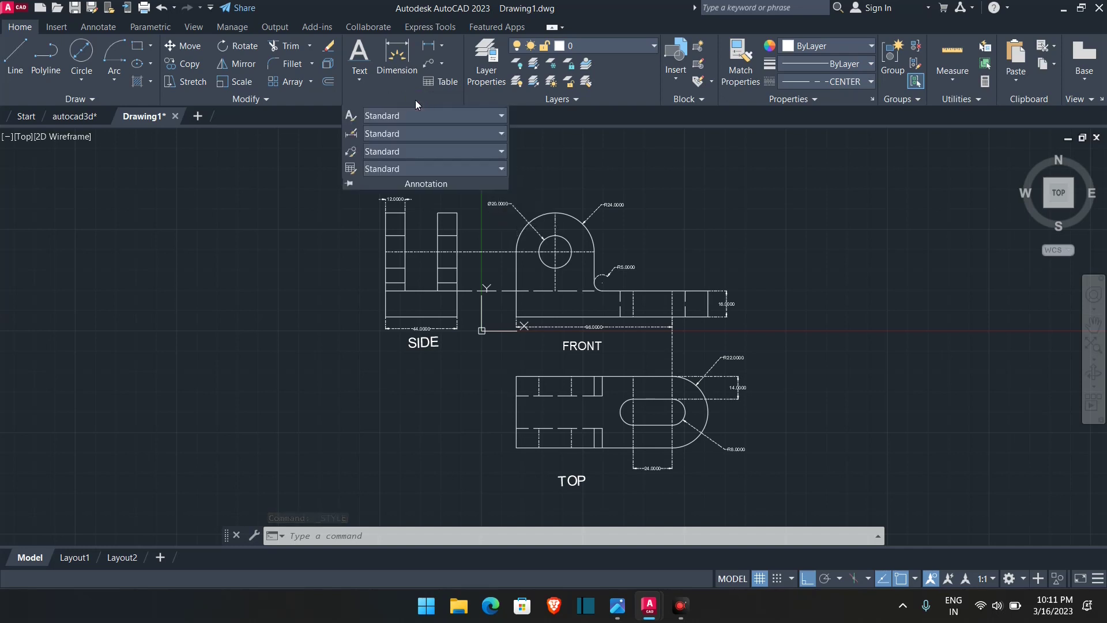
left_click(401, 136)
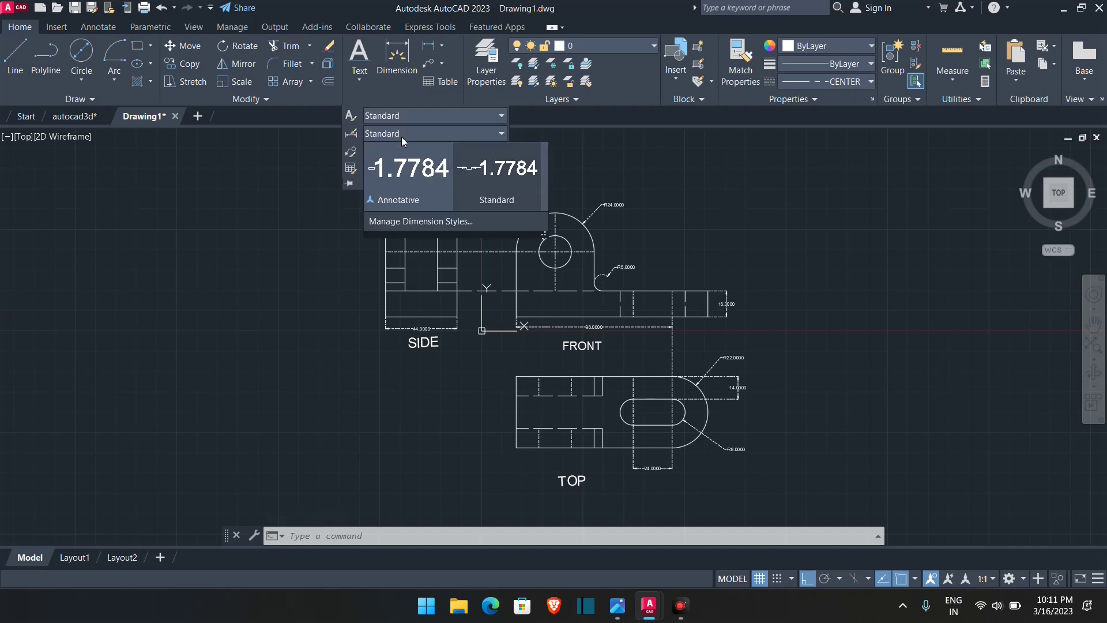
left_click(419, 221)
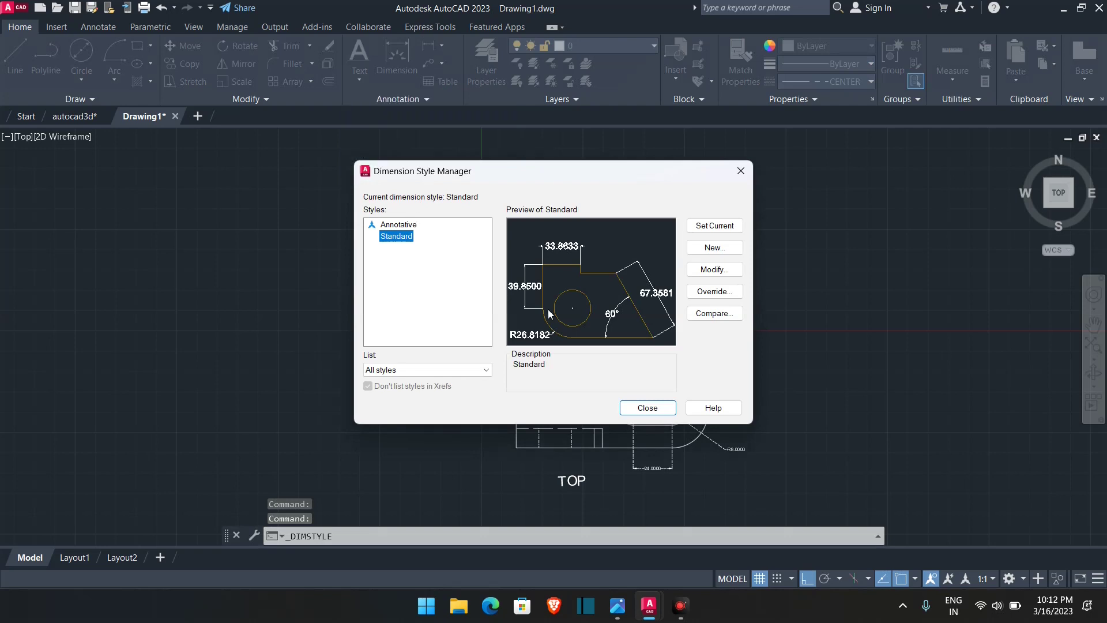
left_click(710, 269)
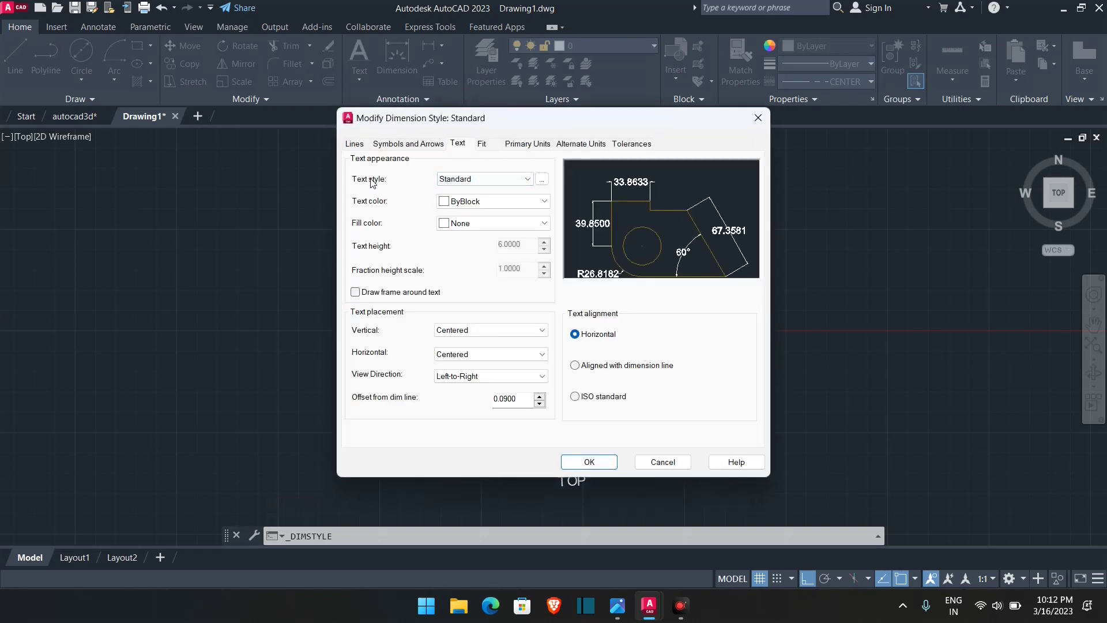
left_click(462, 184)
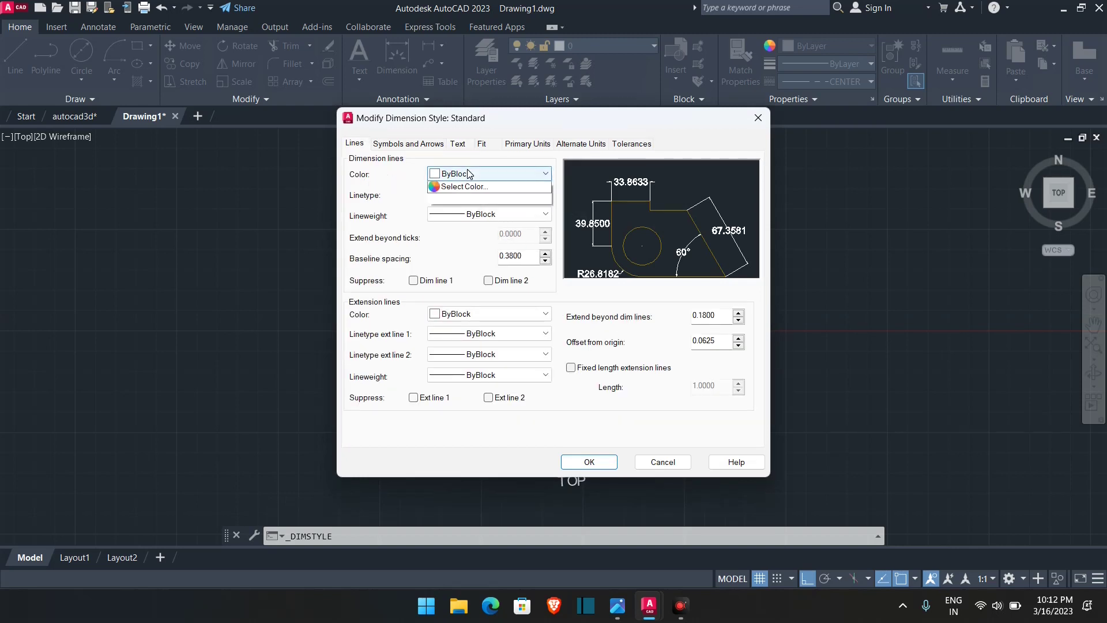
left_click(452, 174)
left_click(456, 225)
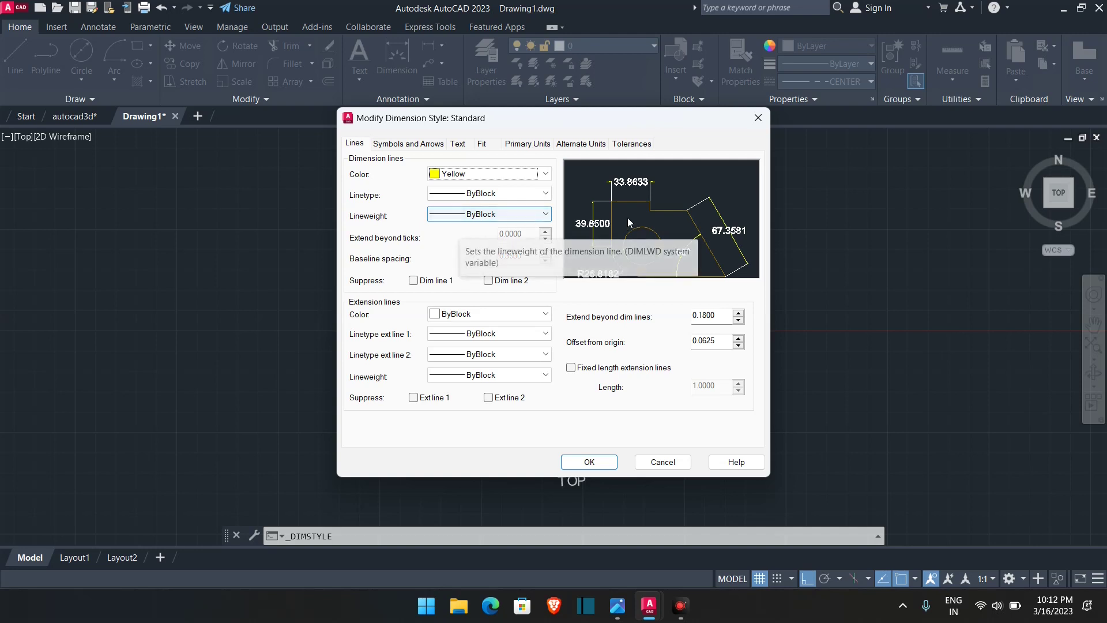
- Keep Standard as the dimension text style and set the text color to Yellow
left_click(459, 144)
left_click(461, 179)
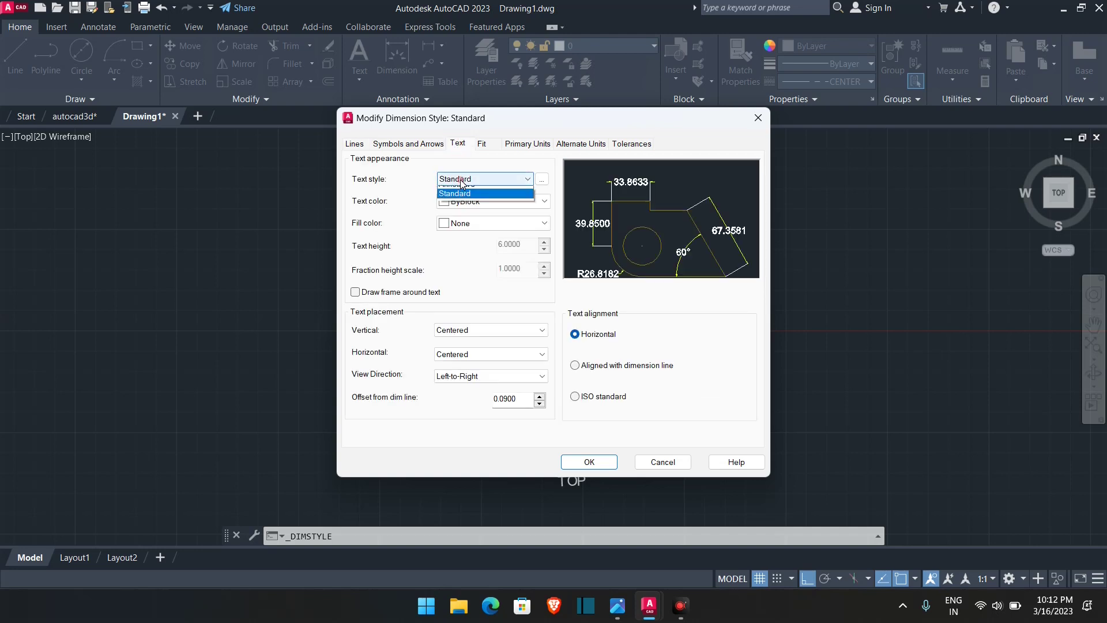
left_click(456, 193)
left_click(472, 201)
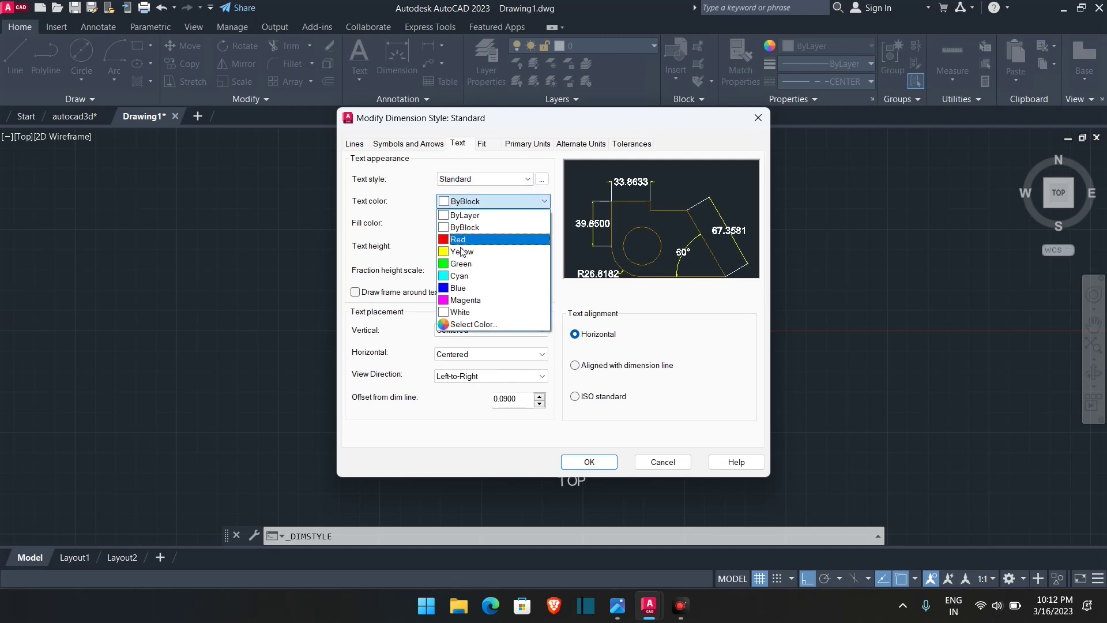
left_click(462, 251)
- Try a Cyan fill color behind the dimension text, then set the fill color back to None
left_click(462, 224)
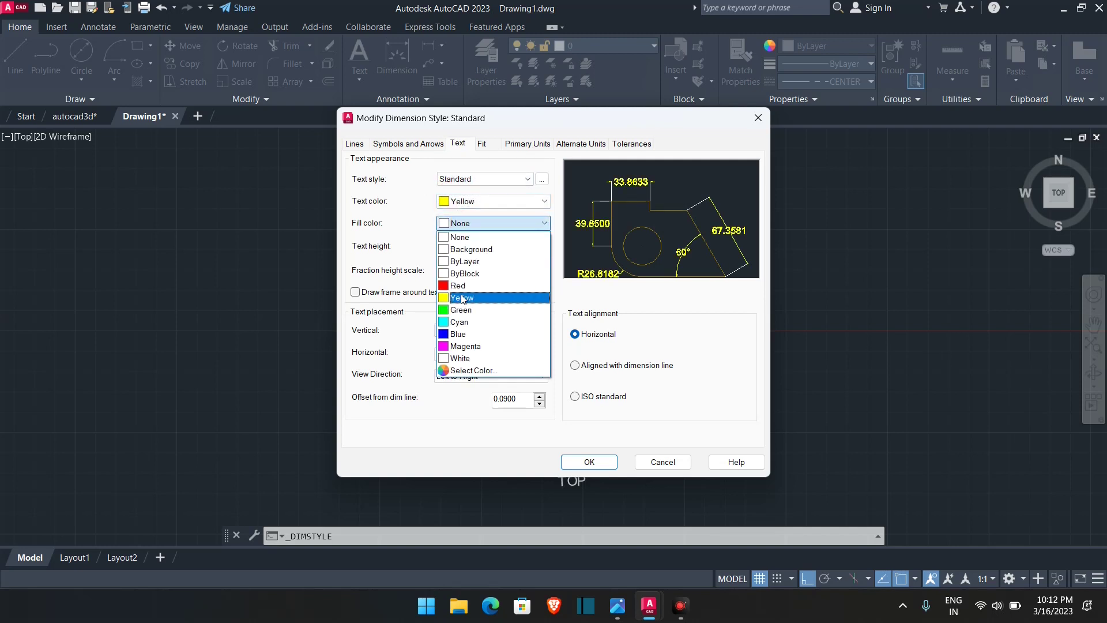
left_click(461, 321)
left_click(488, 224)
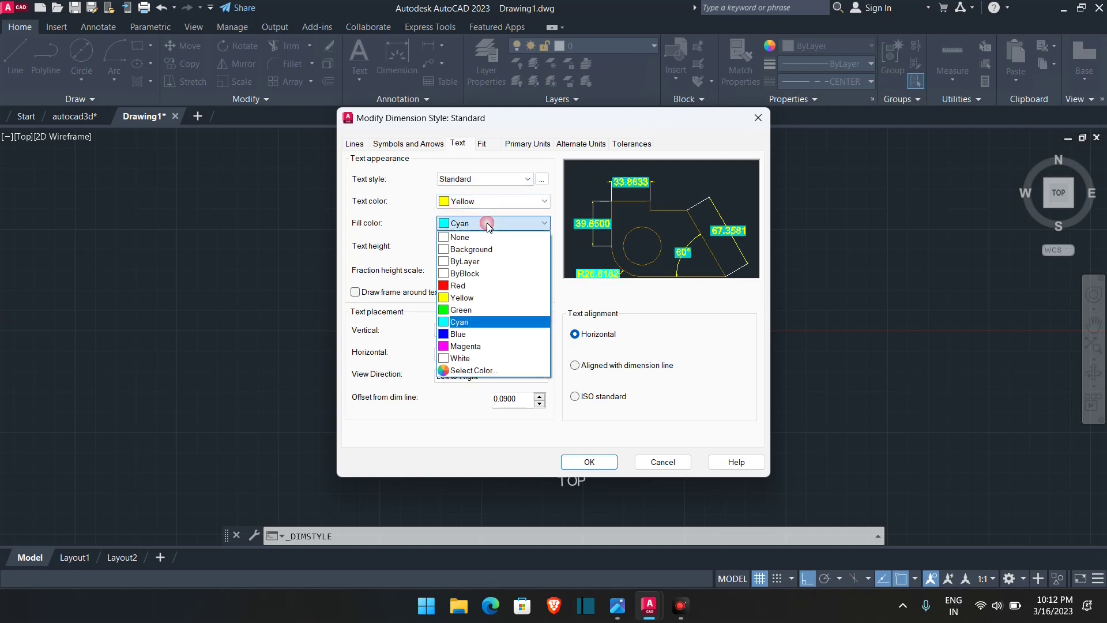
left_click(461, 237)
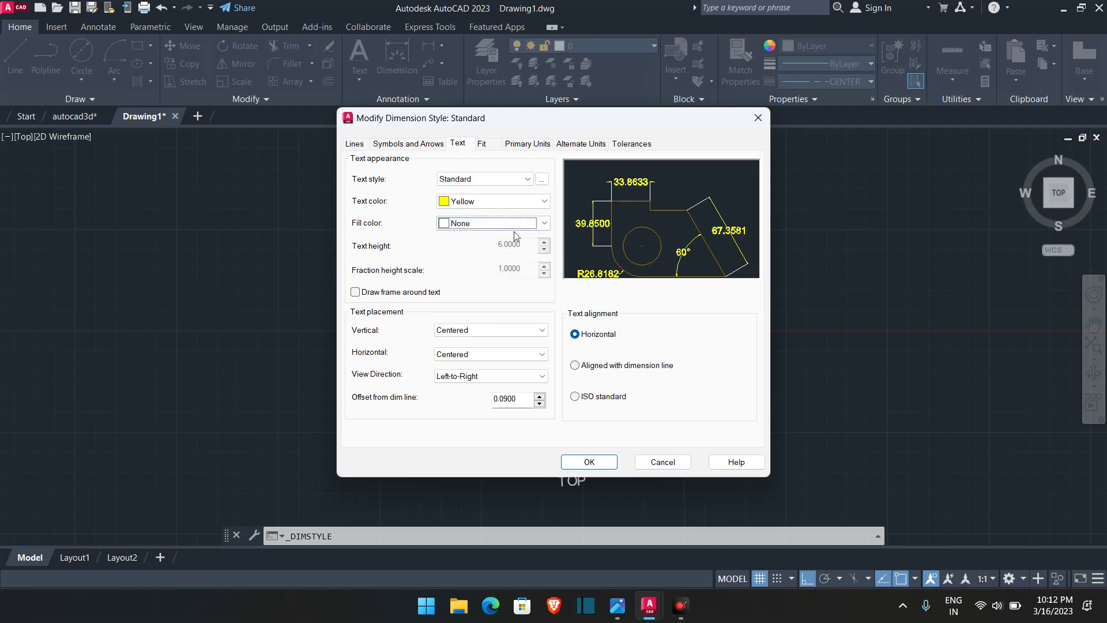
- Confirm the Standard dimension style changes, close the style manager and clear the selection of the R24 dimension
left_click(589, 462)
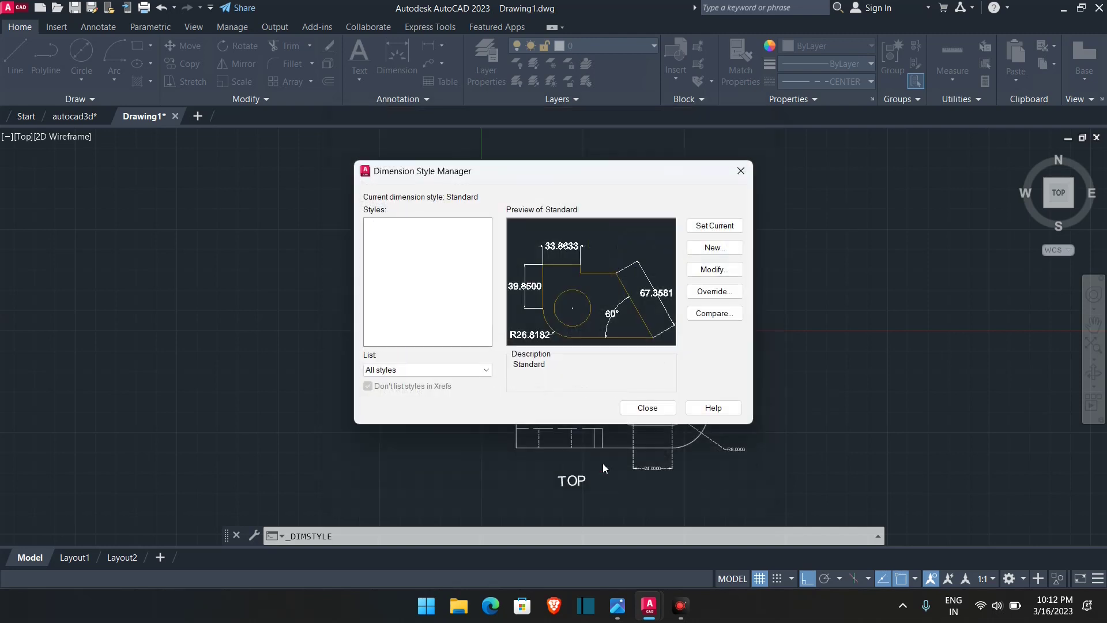
left_click(648, 410)
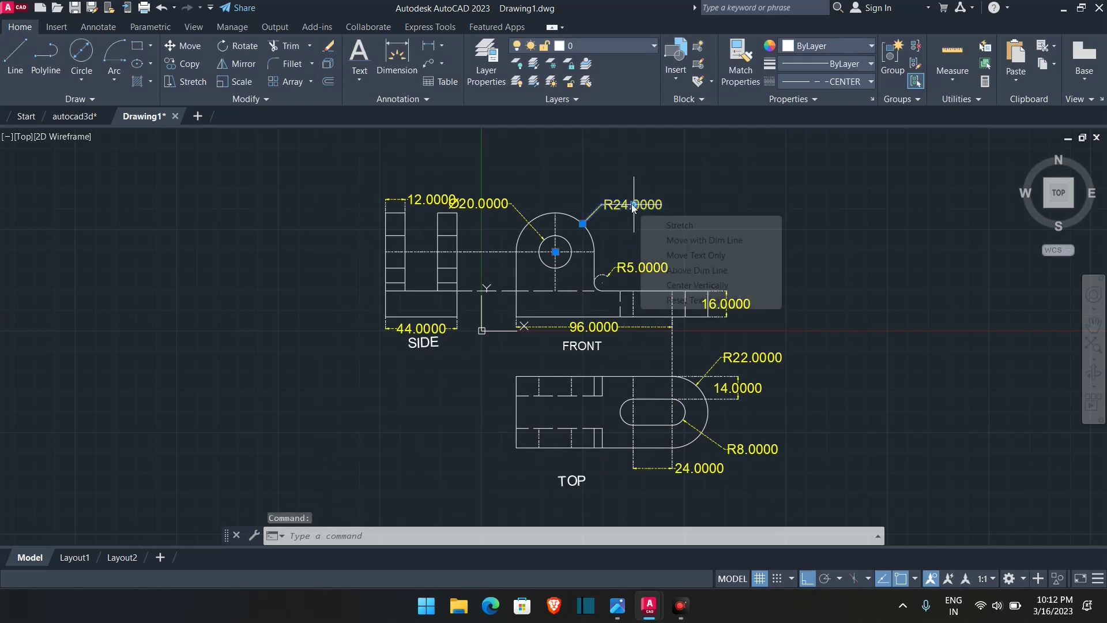
key("Escape")
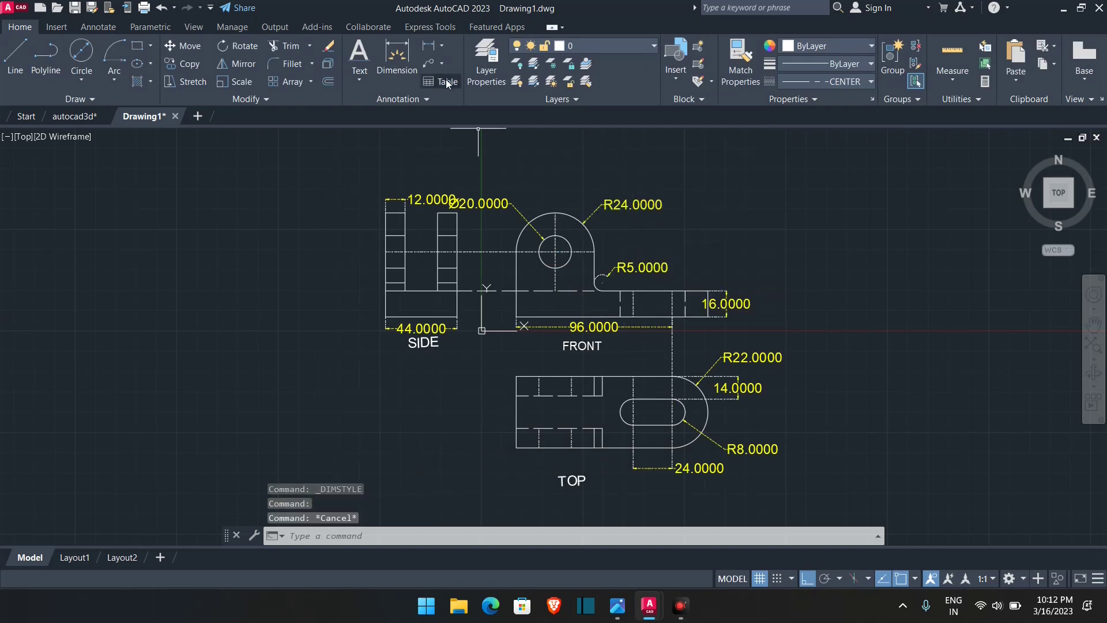
- Open the Standard dimension style for modification
left_click(421, 100)
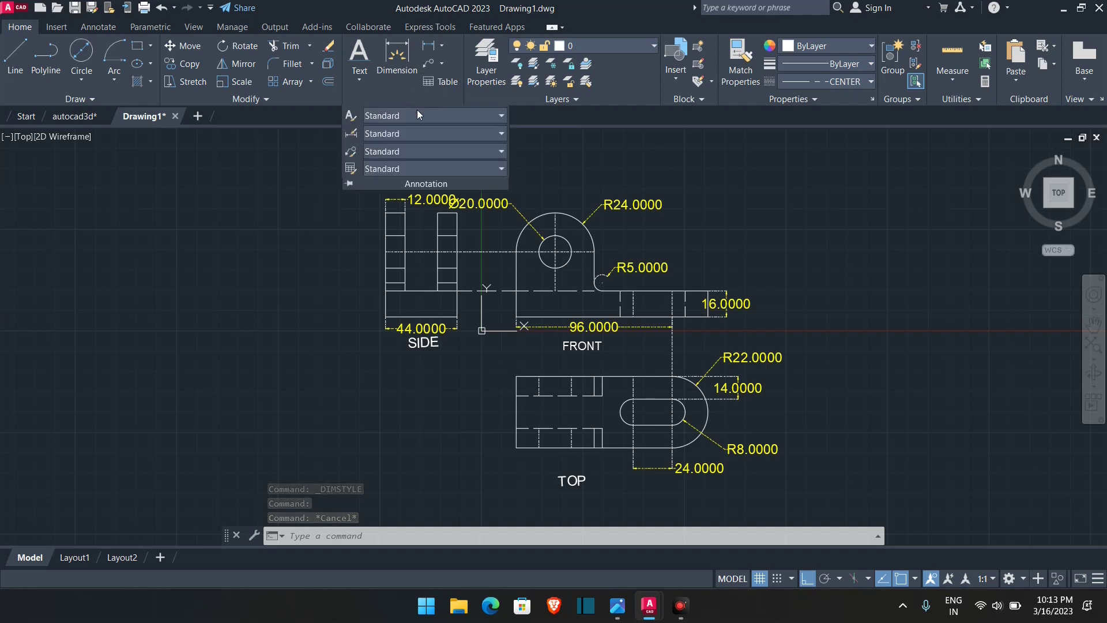
left_click(412, 134)
left_click(424, 223)
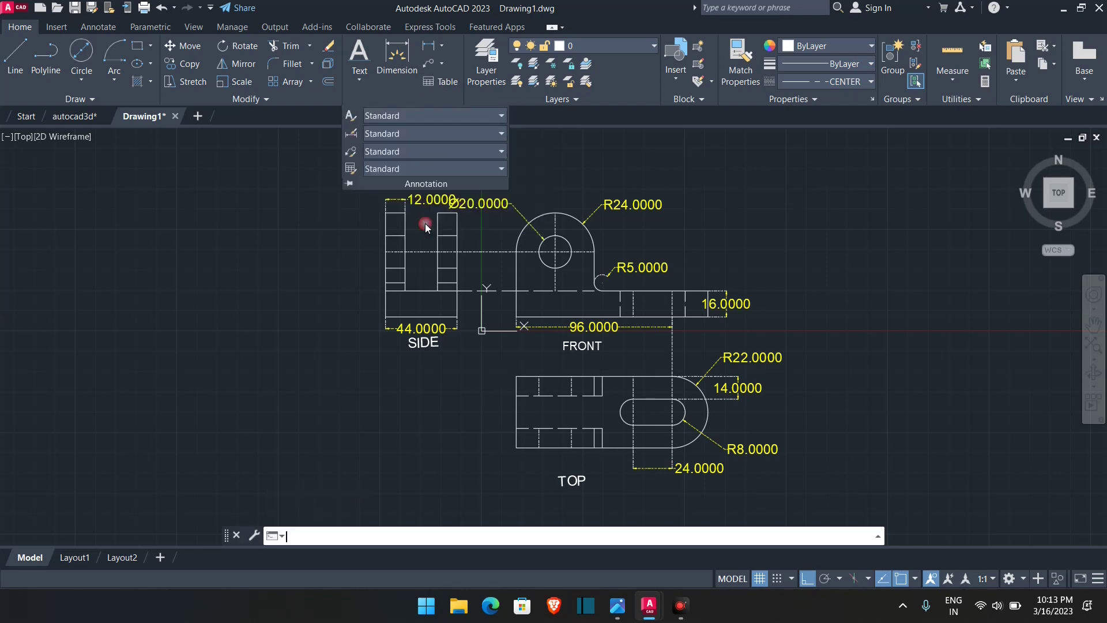
left_click(715, 270)
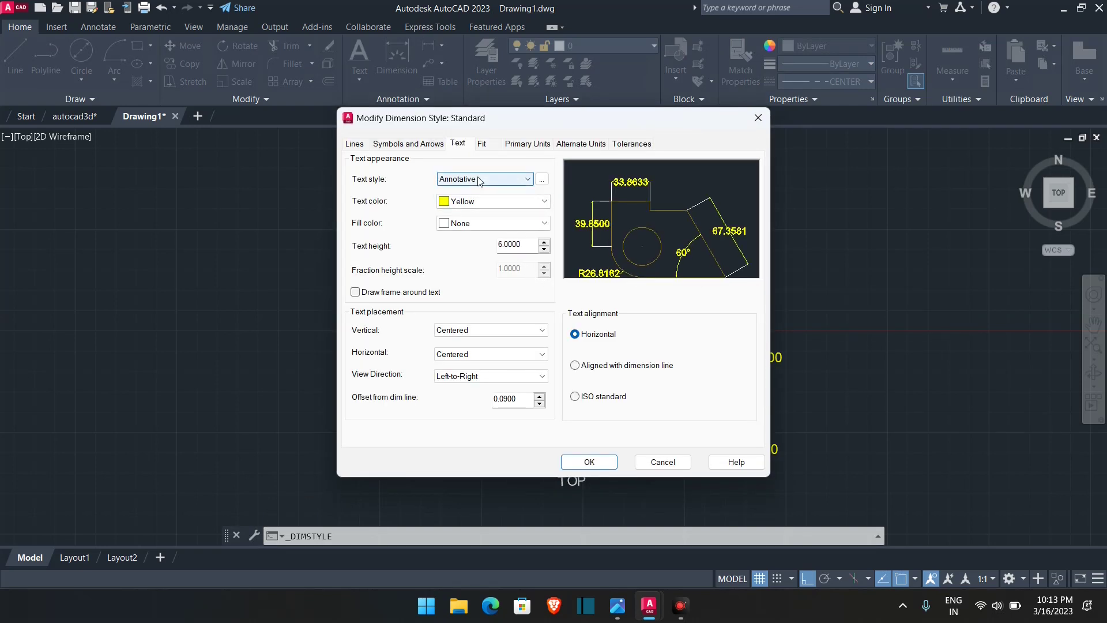
- Try Standard as the text style for the dimension text
left_click(496, 179)
left_click(460, 201)
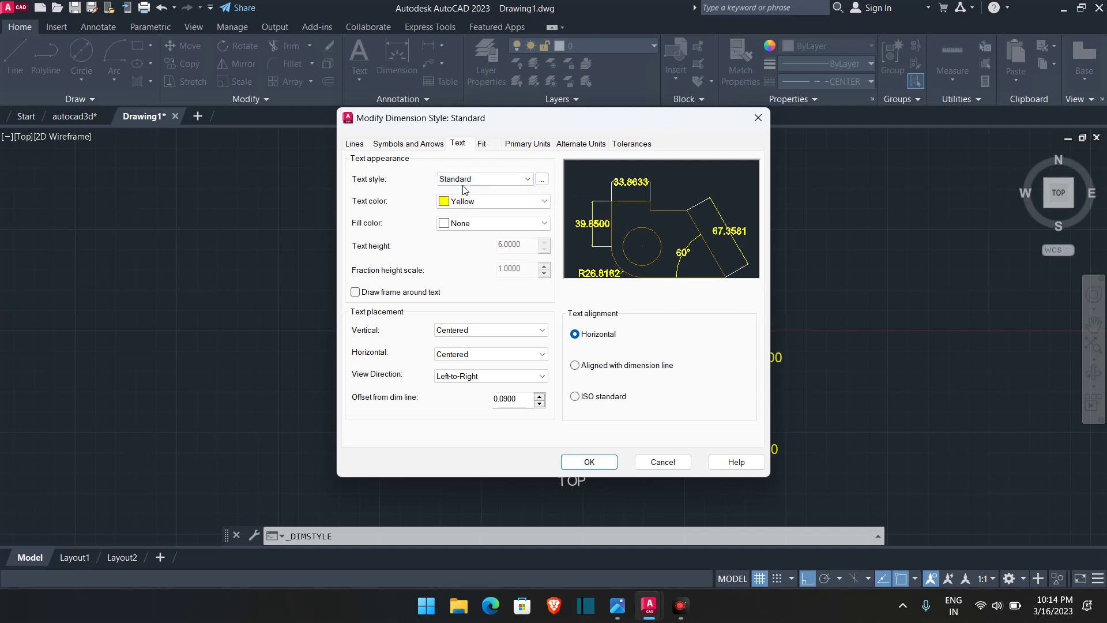
left_click(472, 181)
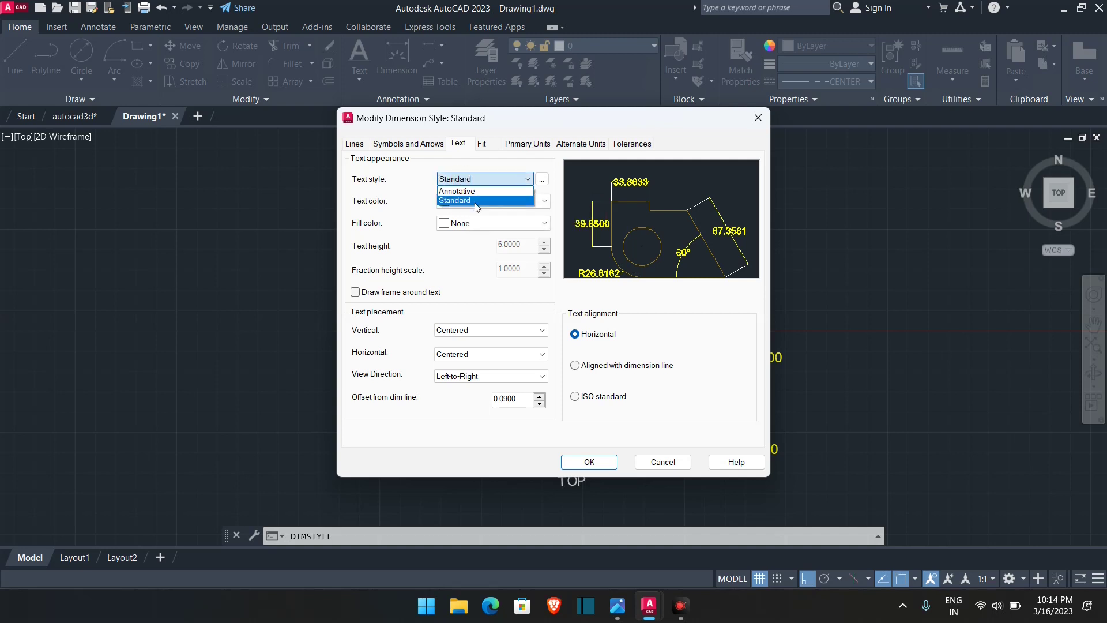
left_click(452, 256)
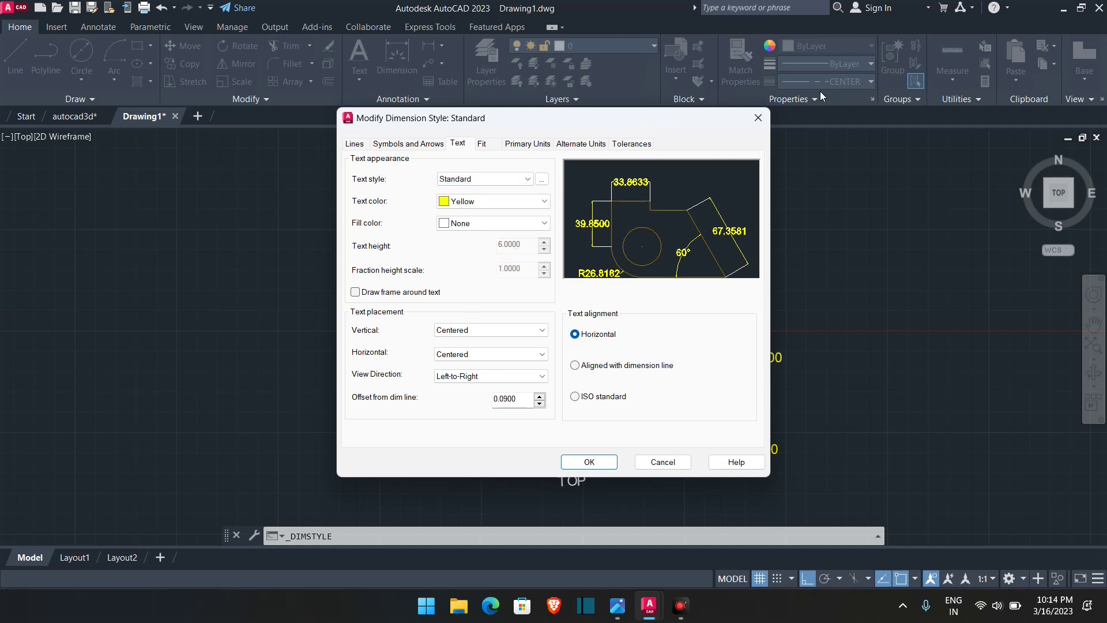
- Set the dimension text style to Annotative and the text height to 2
left_click_drag(731, 118, 688, 104)
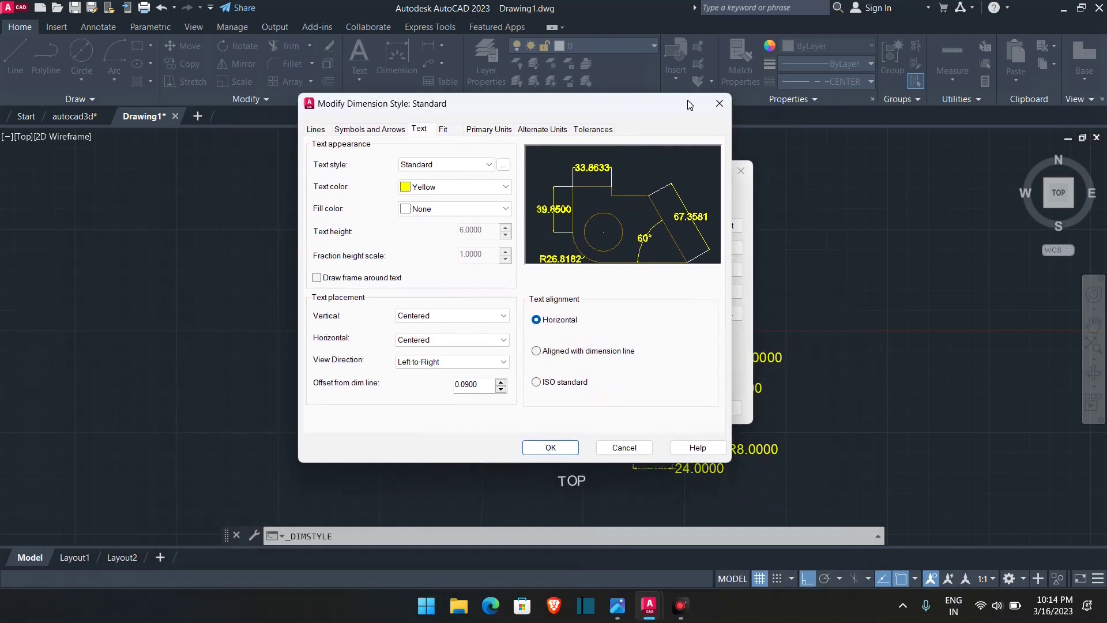
left_click(478, 166)
left_click(455, 178)
double_click(447, 231)
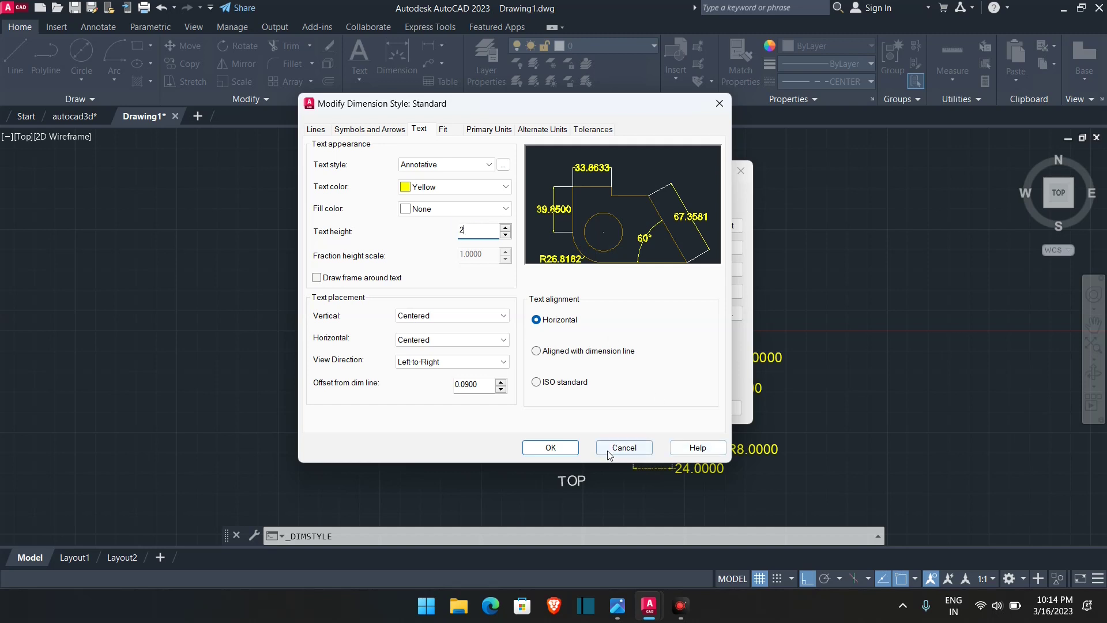
- Confirm the Standard dimension style after reviewing its arrow settings, close the style manager and check the dimensions in the drawing
left_click(382, 131)
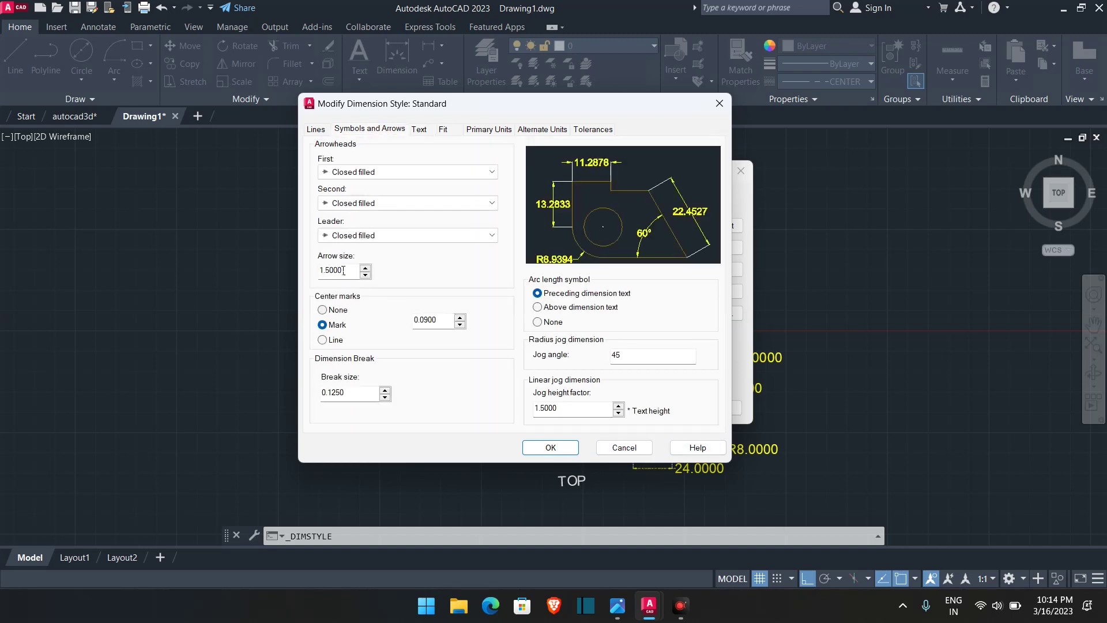
left_click(550, 448)
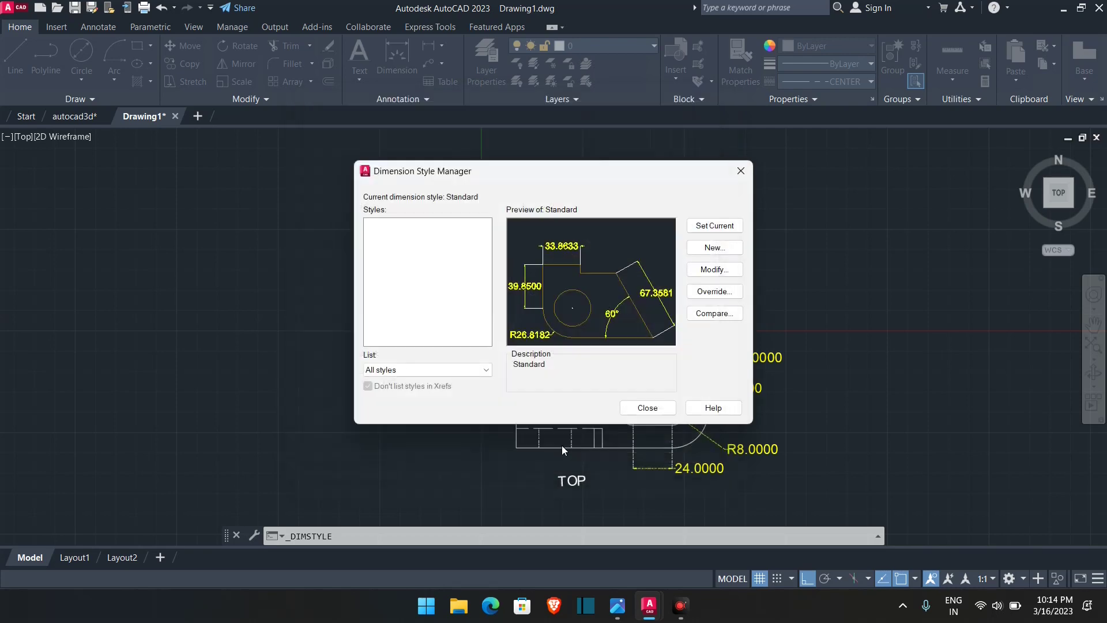
left_click(646, 405)
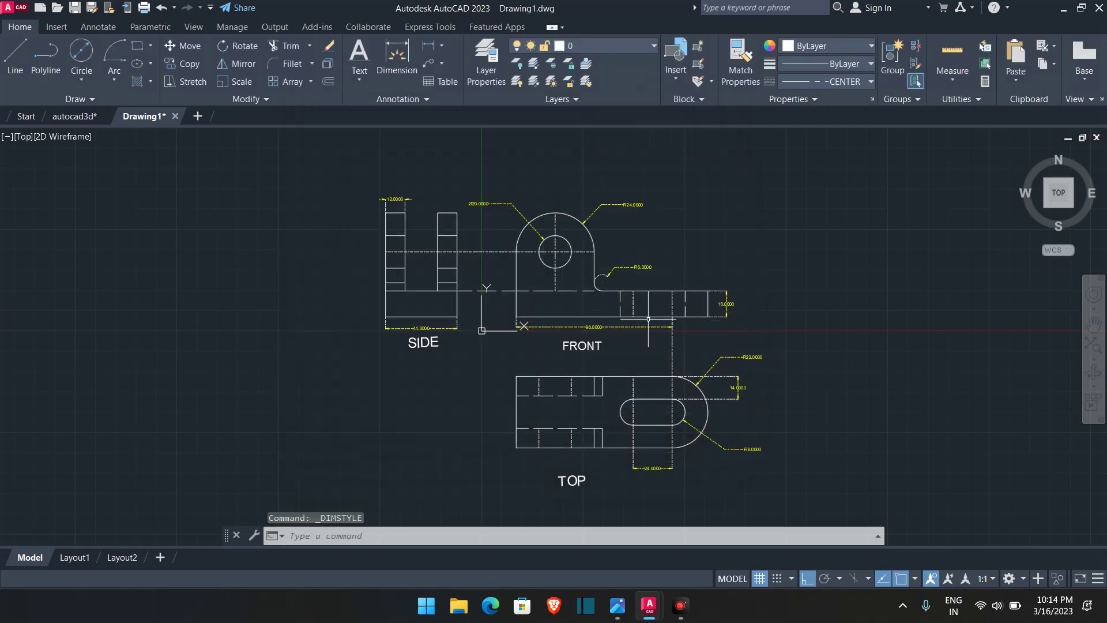
scroll(640, 318, "up", 4)
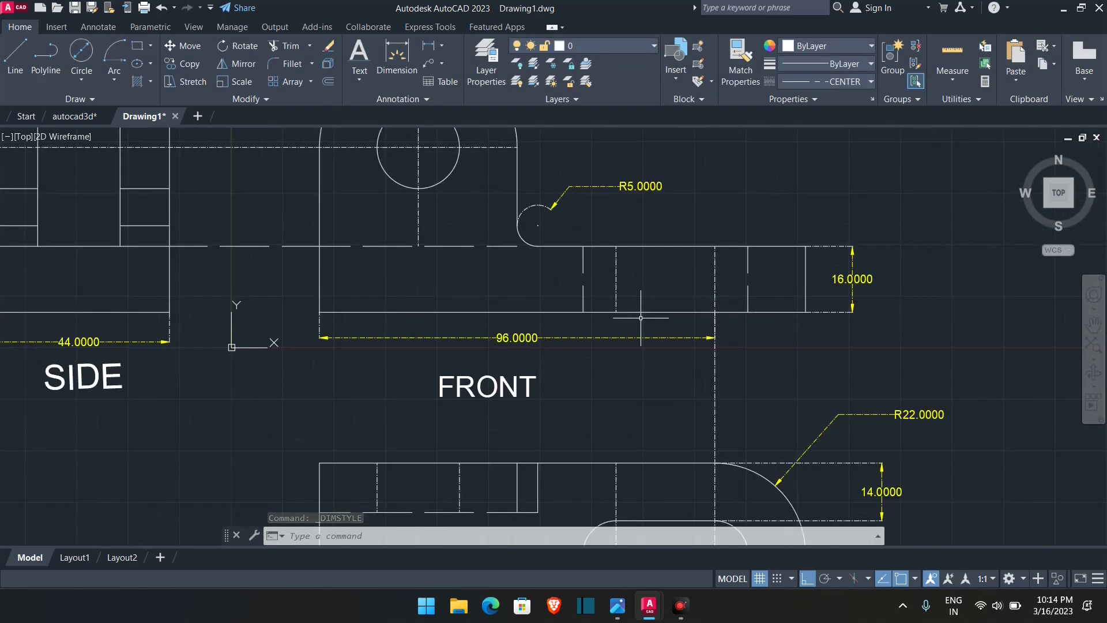
scroll(640, 318, "down", 4)
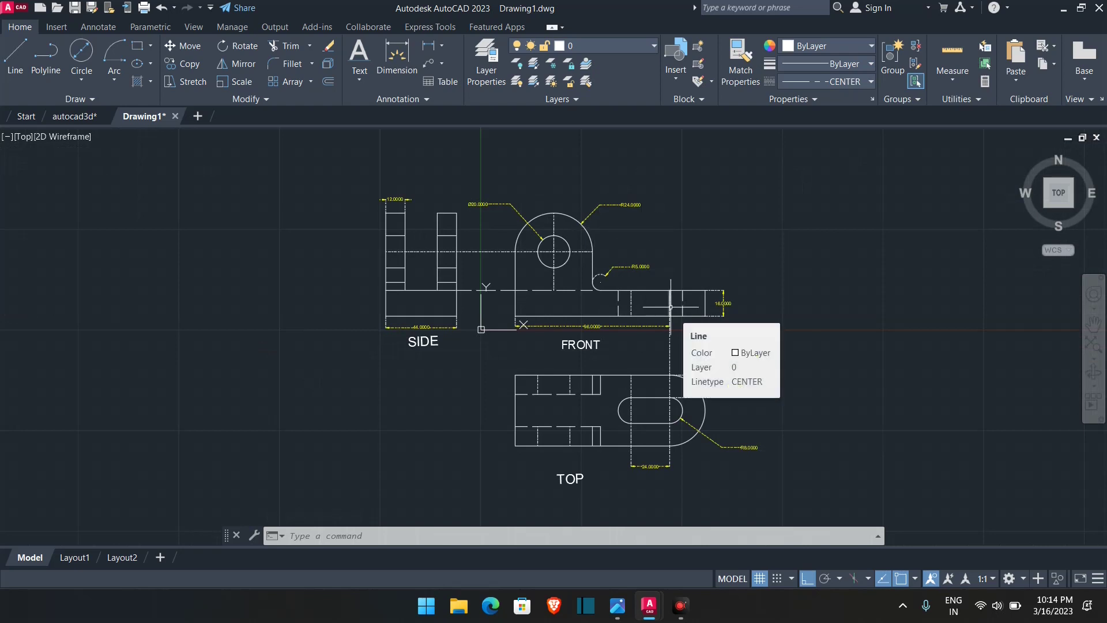
- Change the dimension text color in the Standard dimension style to white, keeping the dimension lines yellow
left_click(435, 96)
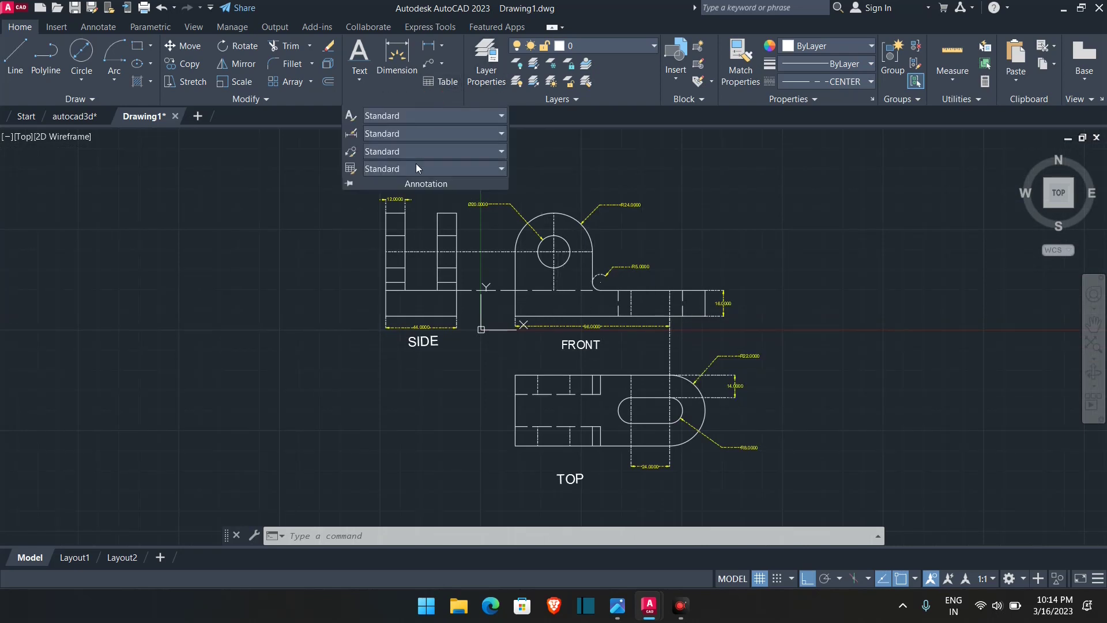
left_click(404, 134)
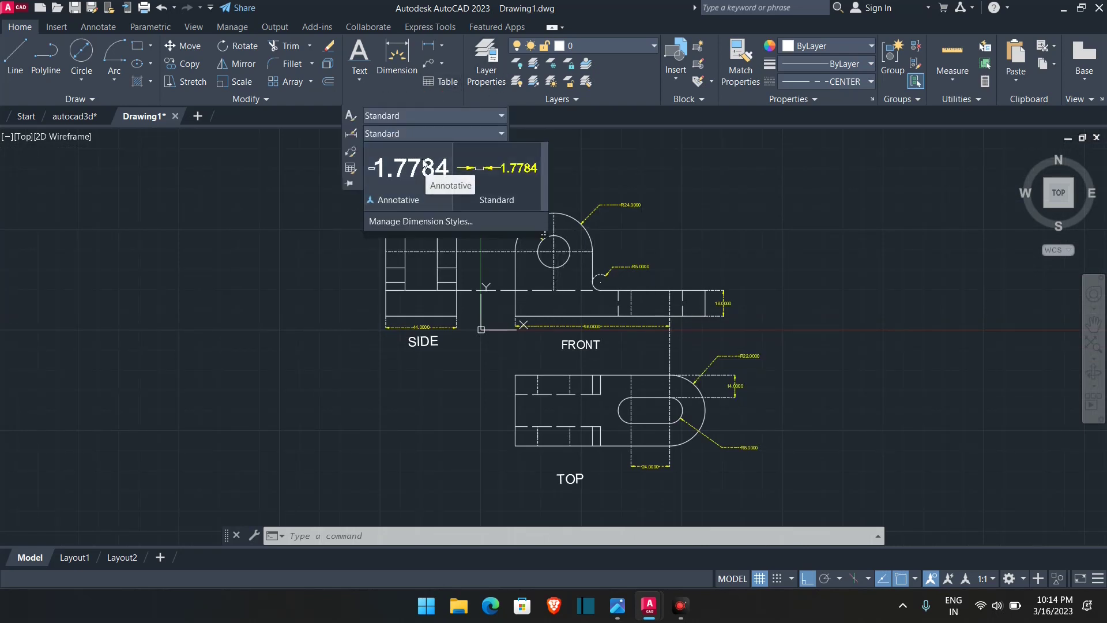
left_click(407, 163)
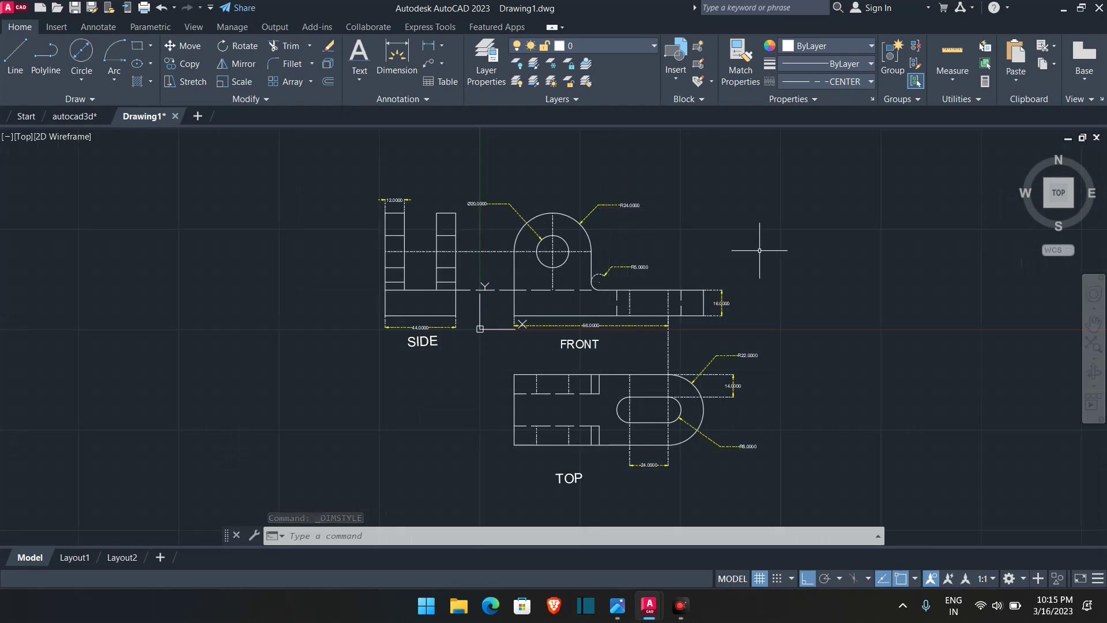
middle_click_drag(761, 250, 761, 247)
- Export the drawing to the Desktop as Drawi000ng1.pdf and inspect 02_Autocad.pdf in Microsoft Edge
left_click(13, 8)
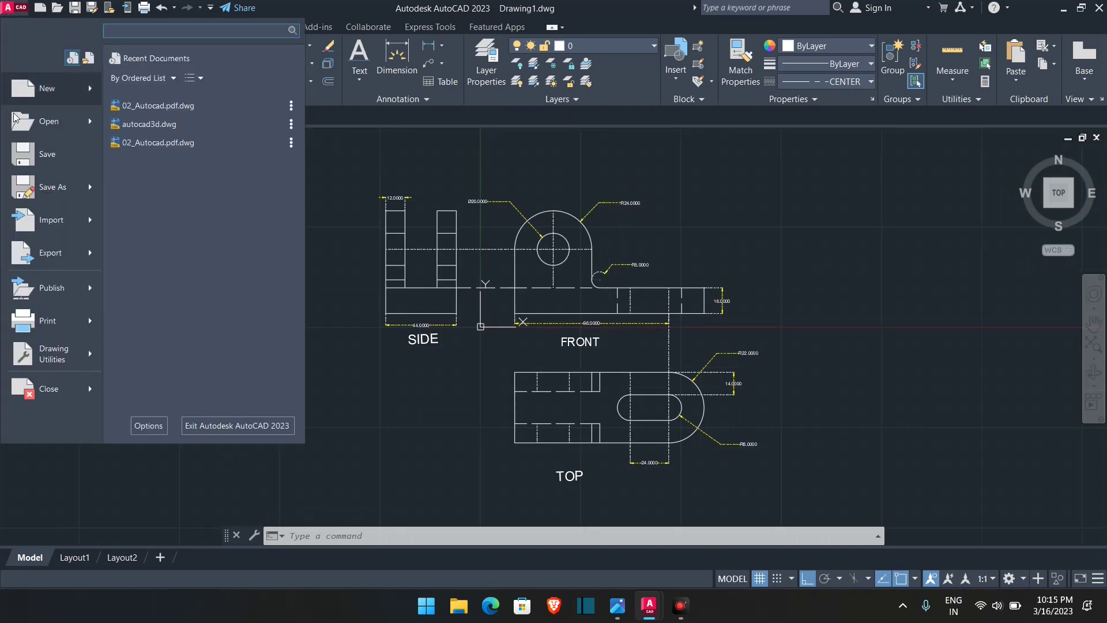
mouse_move(45, 256)
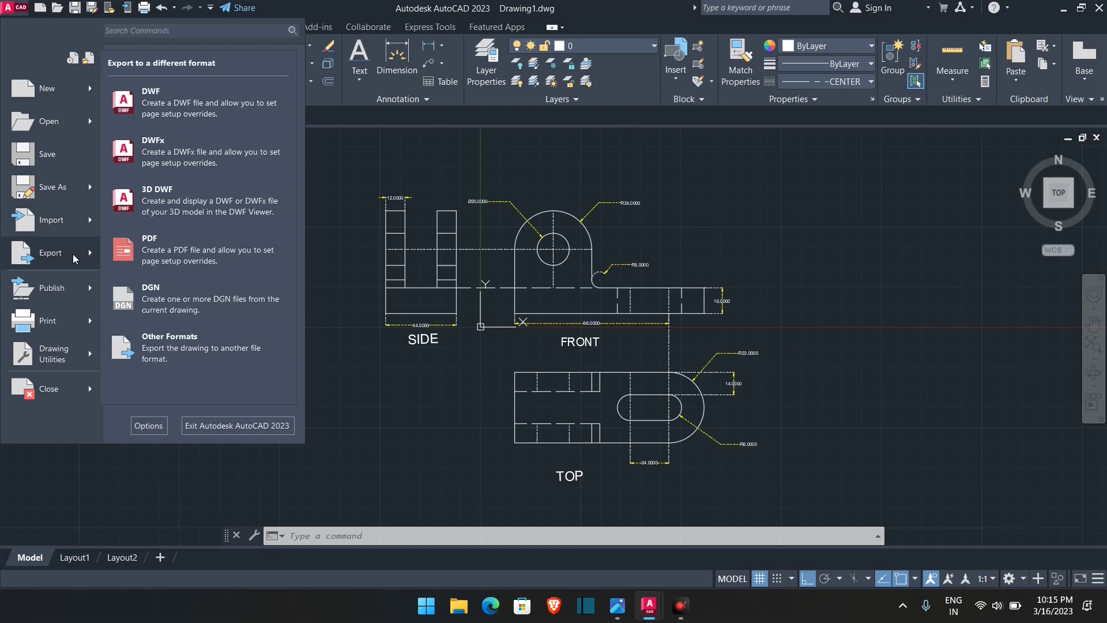
left_click(150, 254)
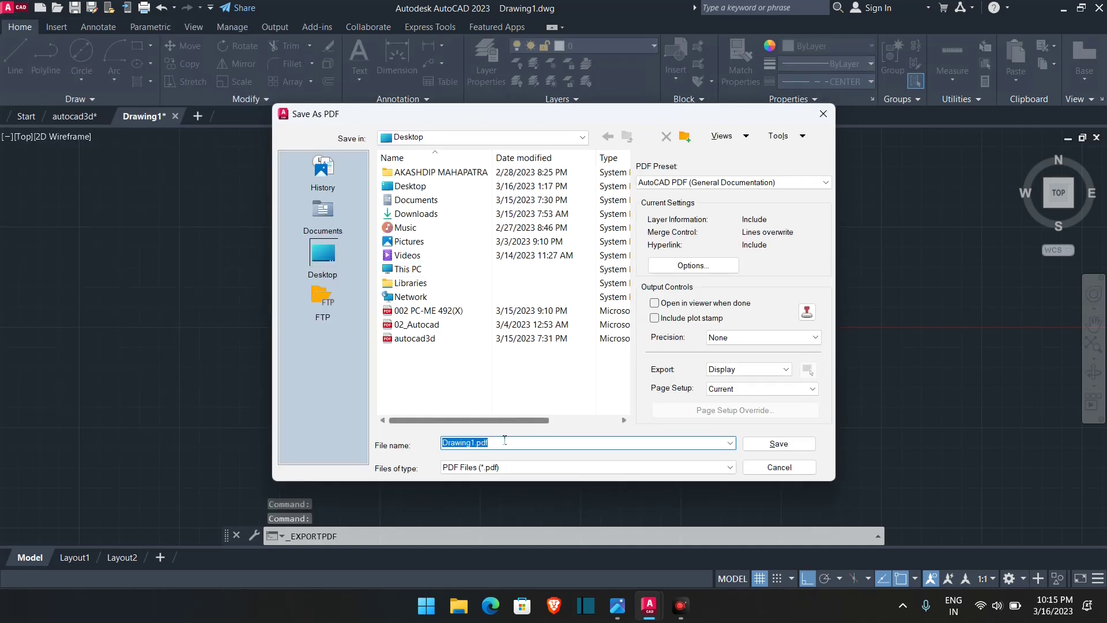
left_click(462, 442)
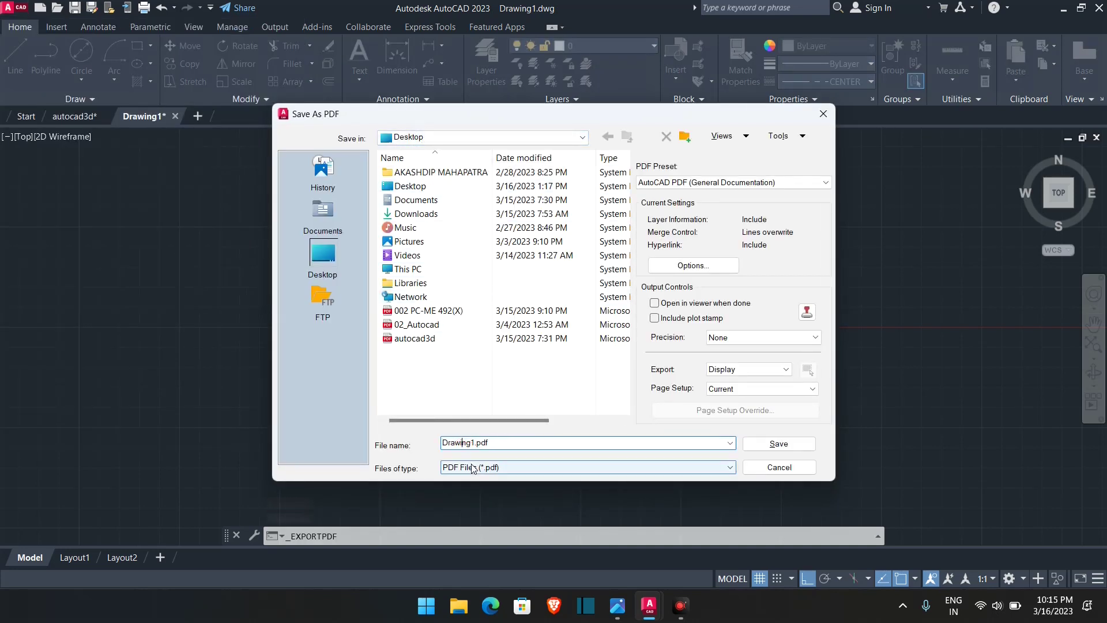
left_click(791, 444)
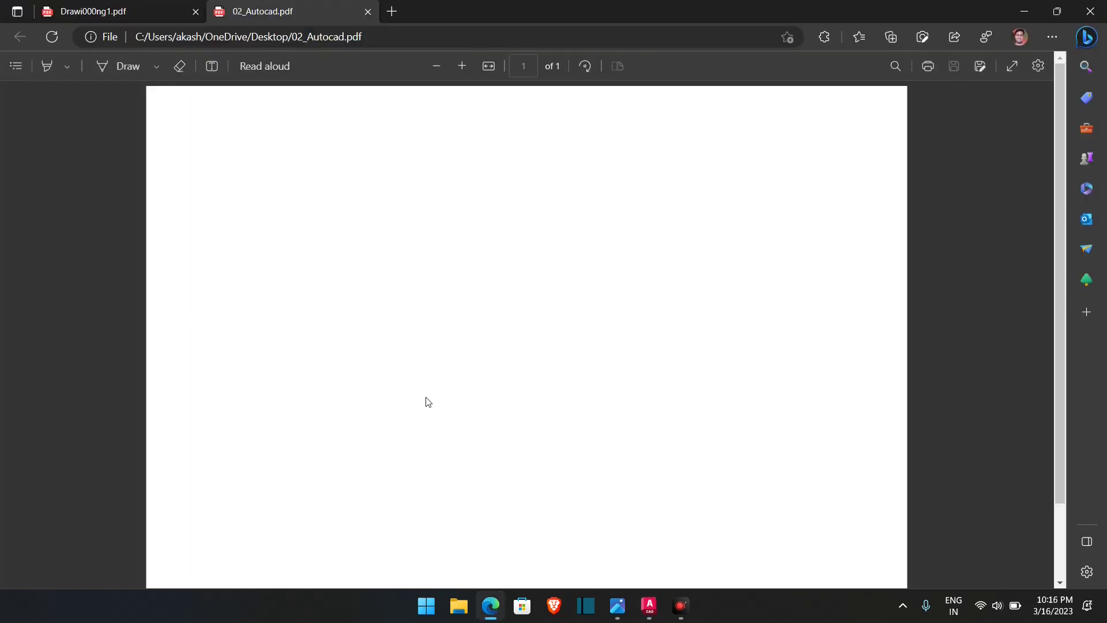
scroll(483, 405, "up", 5, "ctrl")
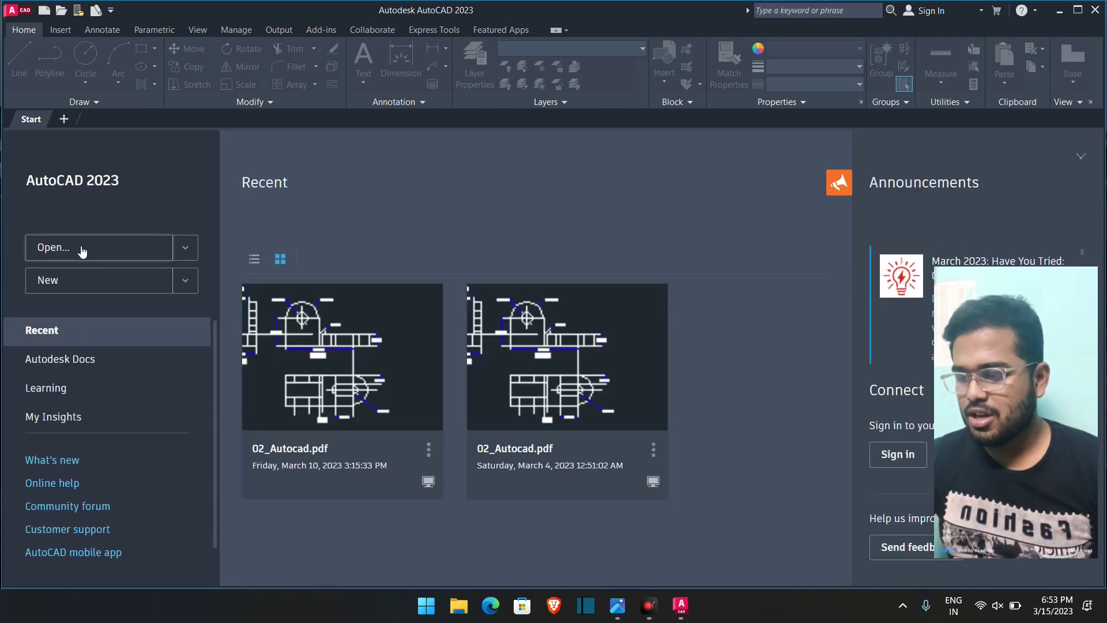
- Create a new drawing in AutoCAD and switch the workspace to 3D Modeling
left_click(73, 288)
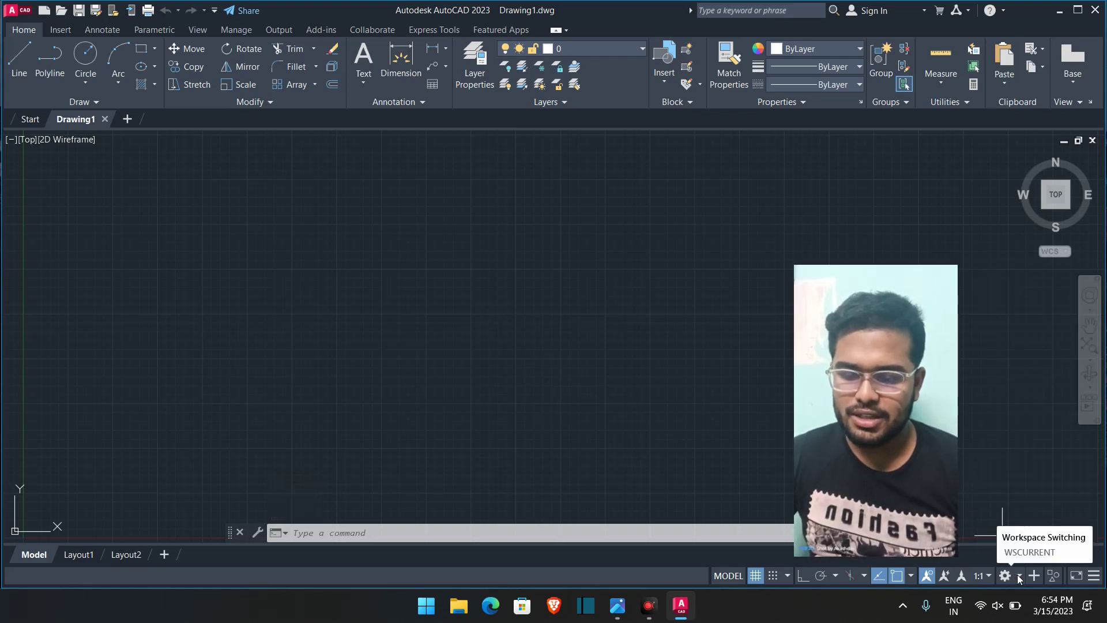
left_click(1018, 576)
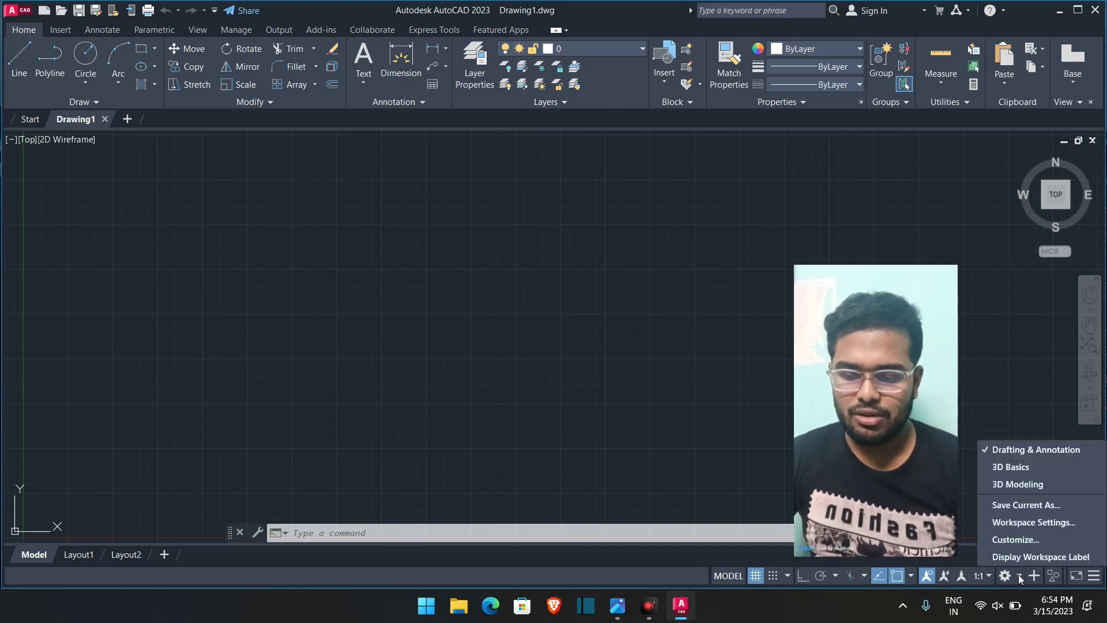
left_click(1020, 486)
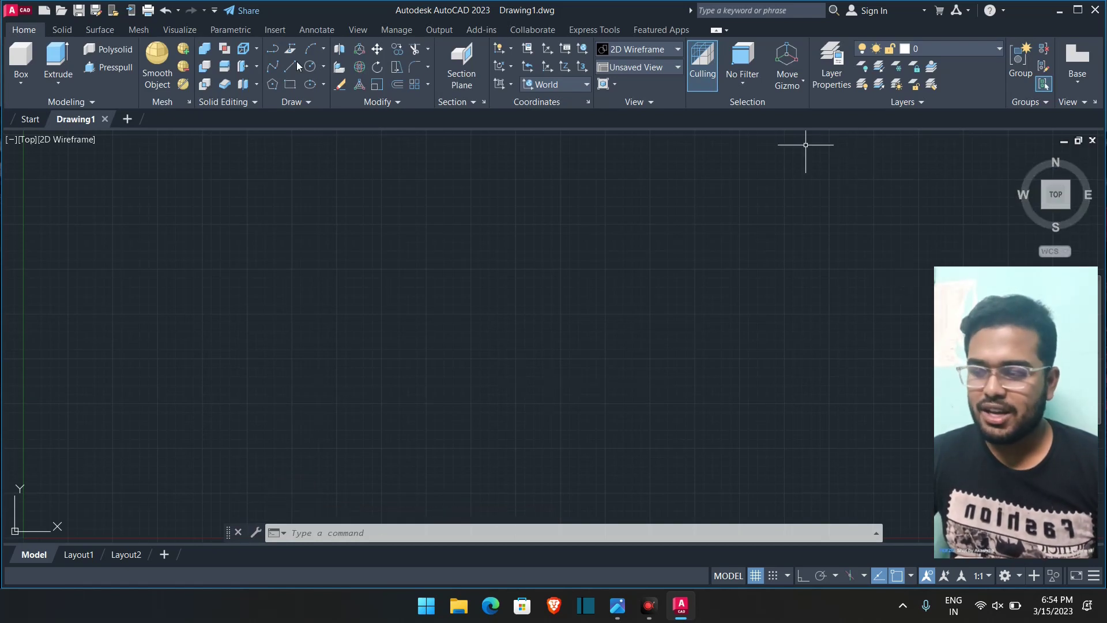
- Set the model view to SW Isometric and bring the origin into the drawing area
left_click(27, 140)
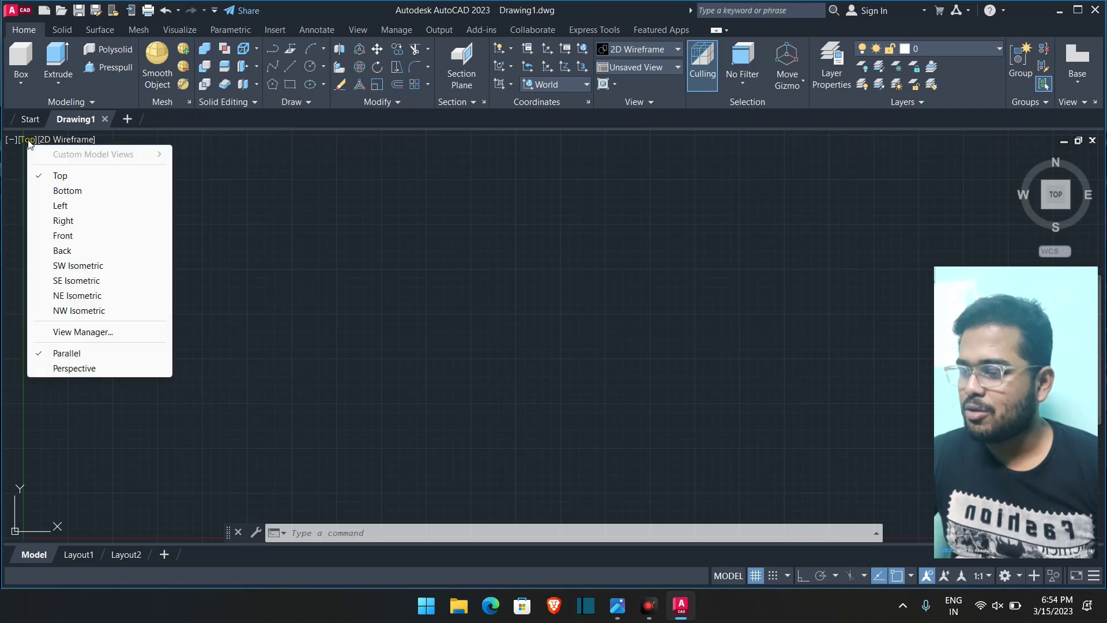
left_click(65, 267)
middle_click_drag(563, 383, 492, 342)
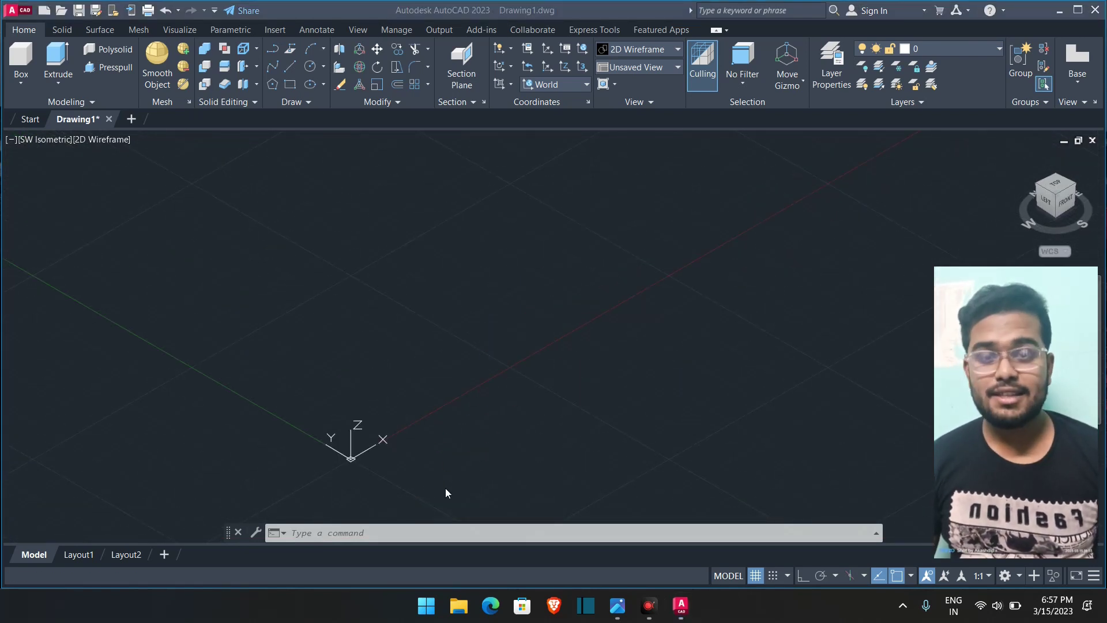
- Run MVSETUP for the new drawing and decline to enable paper space
left_click(423, 532)
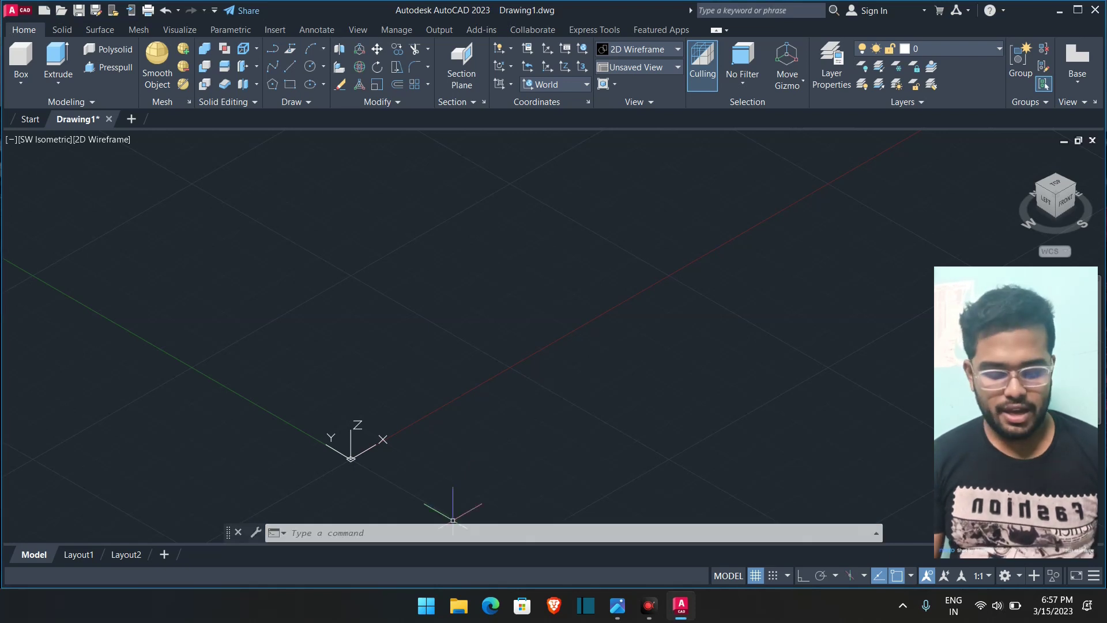
type("m")
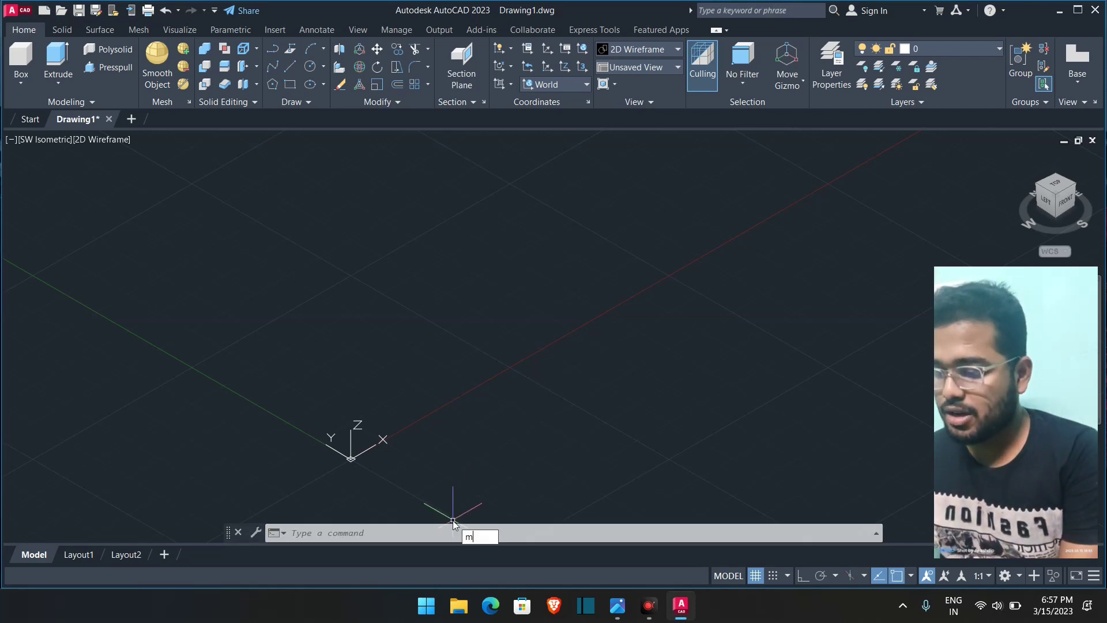
type("VSe")
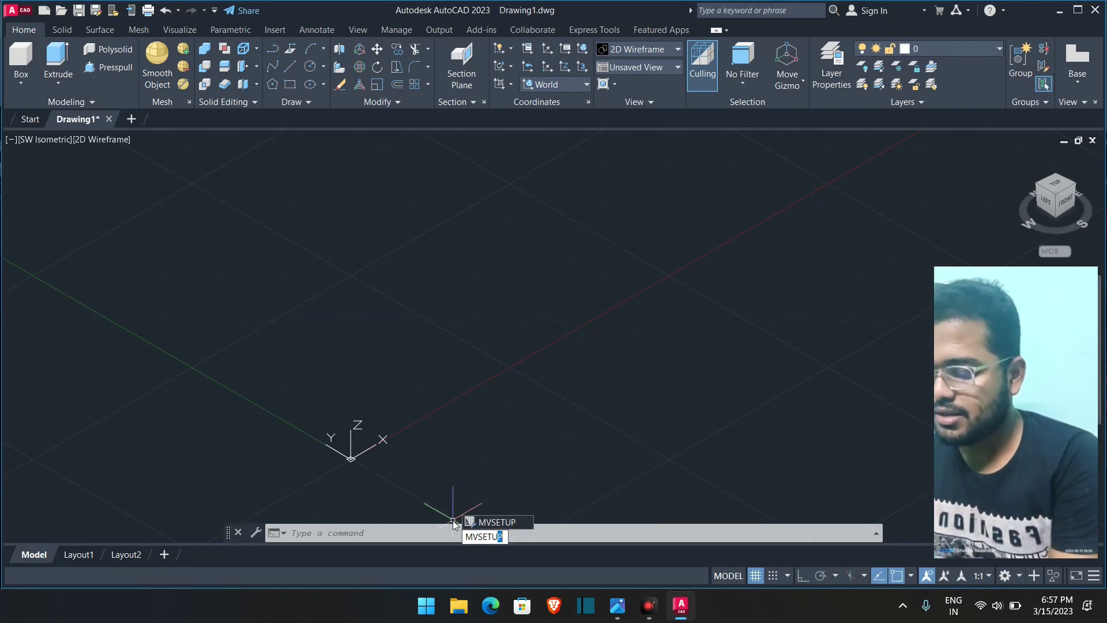
type("TUP")
key("Return")
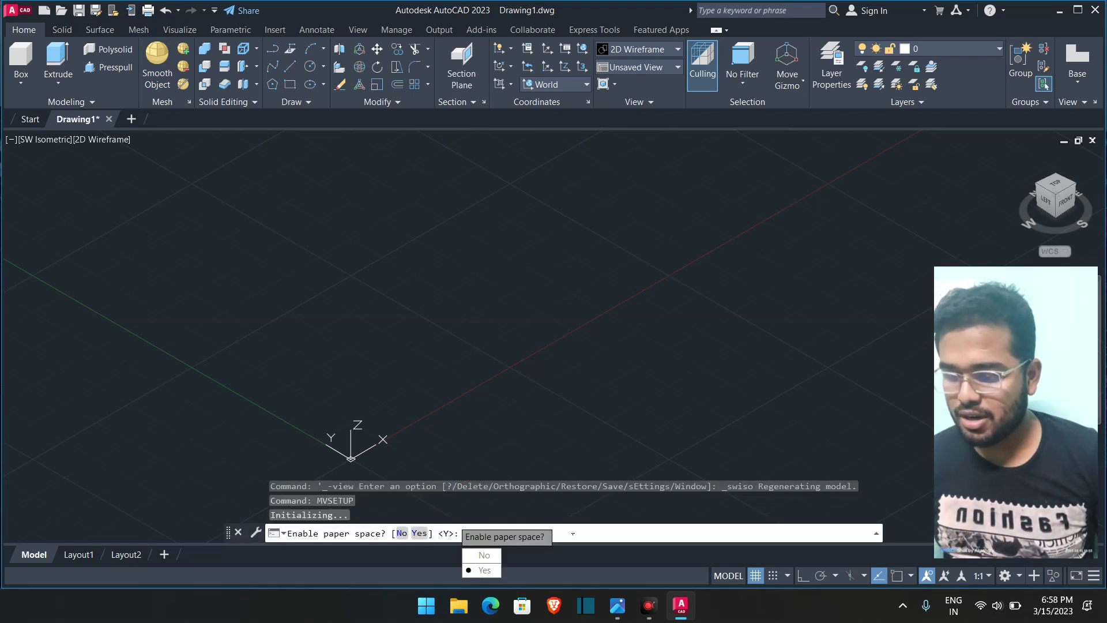
type("n")
key("Return")
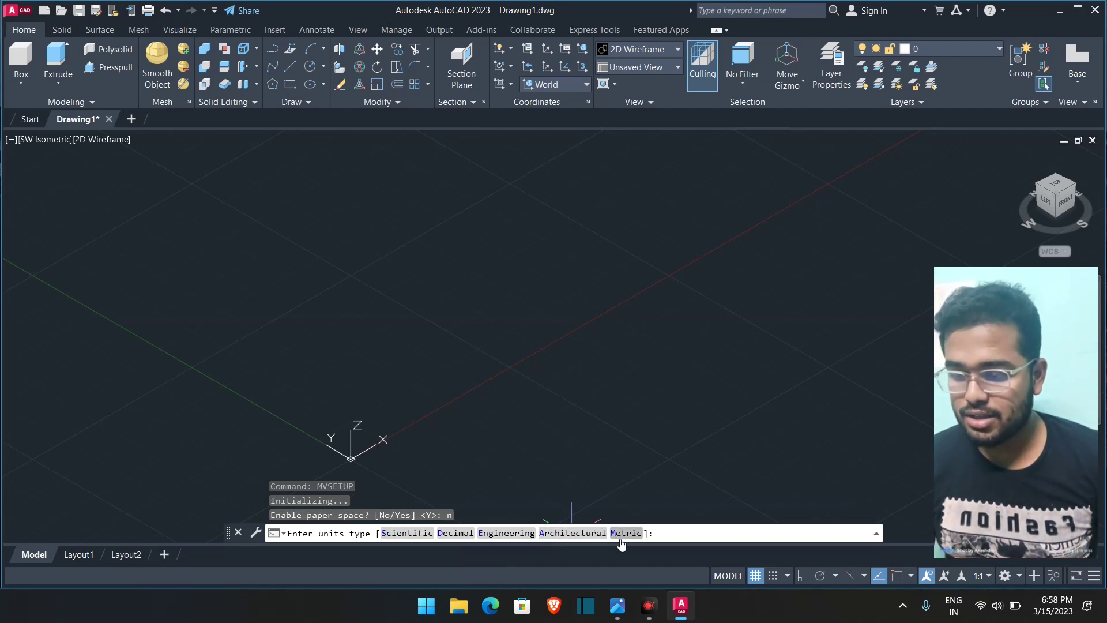
- Choose Metric as the units type and enter 1 (full) as the scale factor
type("m")
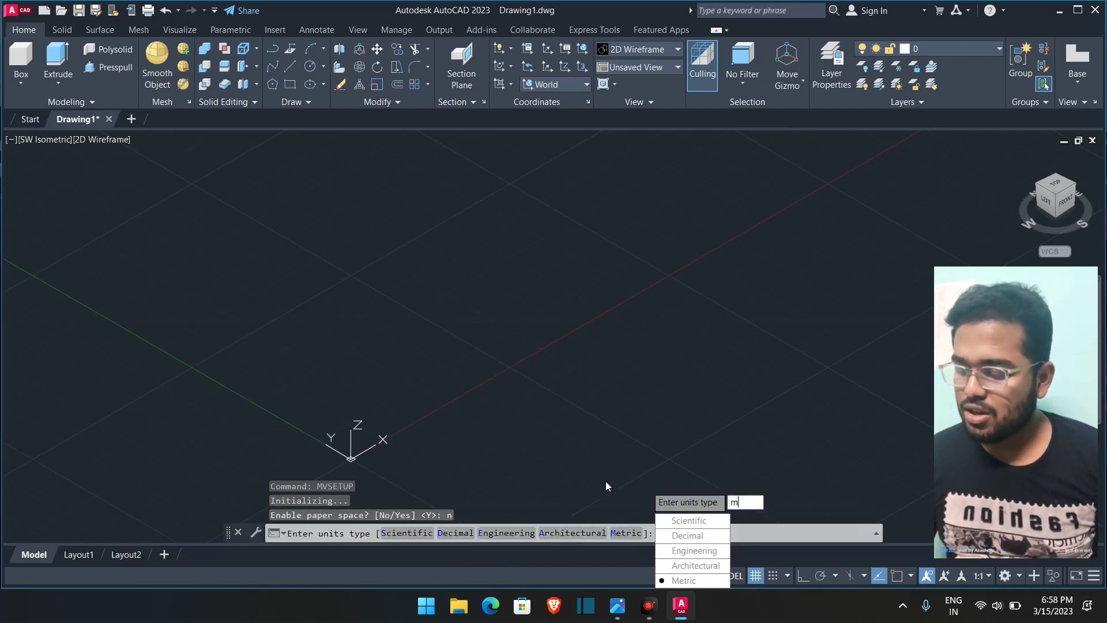
key("Return")
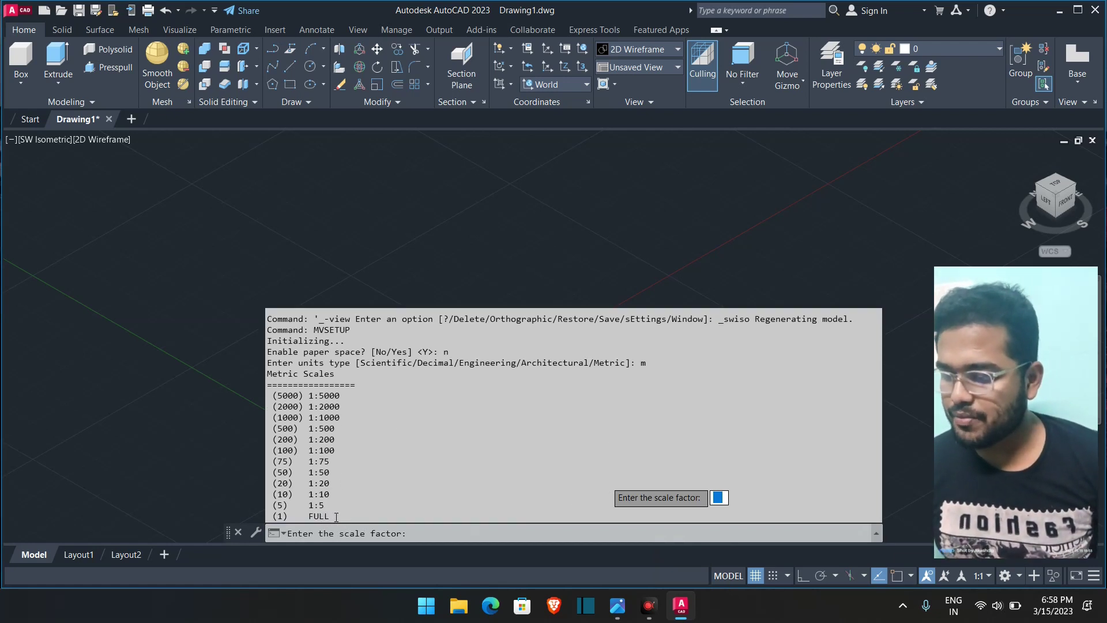
type("1")
key("Return")
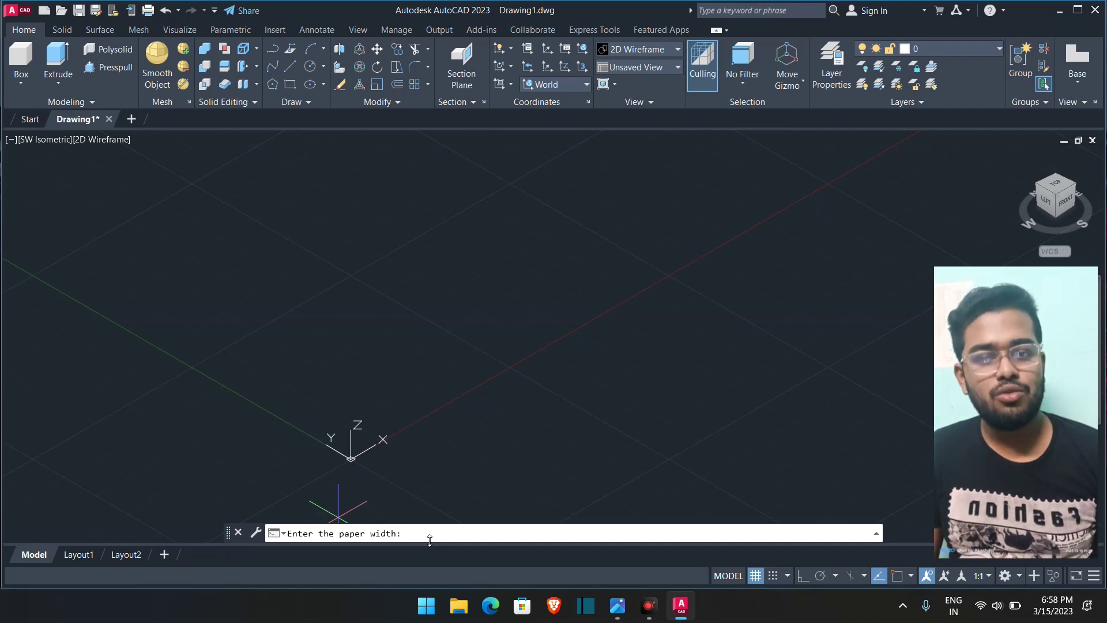
- Set the paper width to 297 and the paper height to 210 to finish the drawing setup
key("Return")
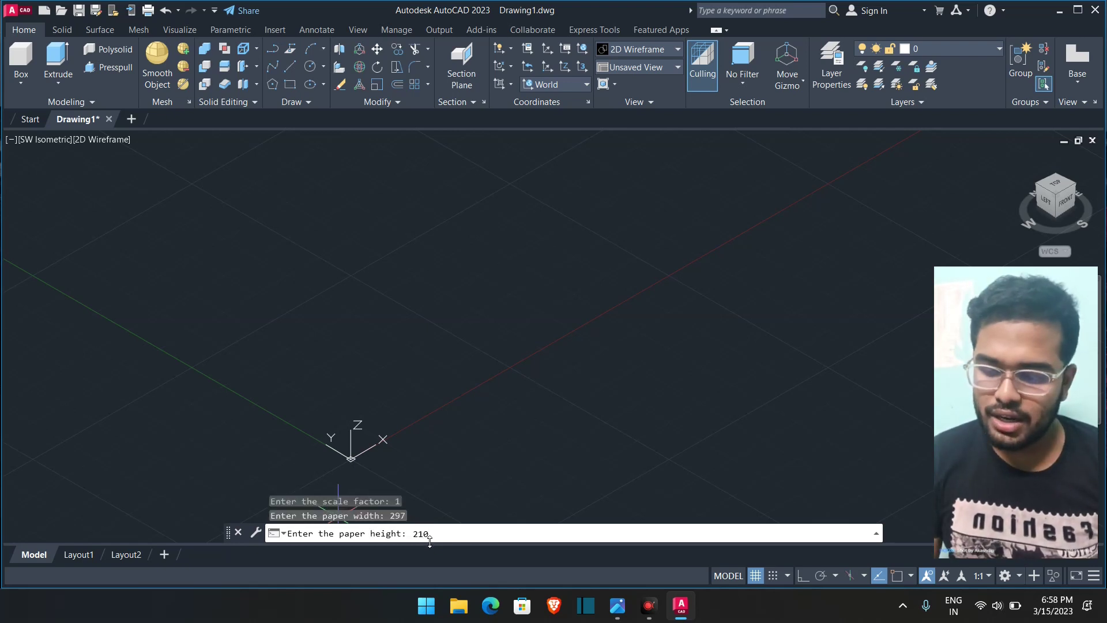
key("Return")
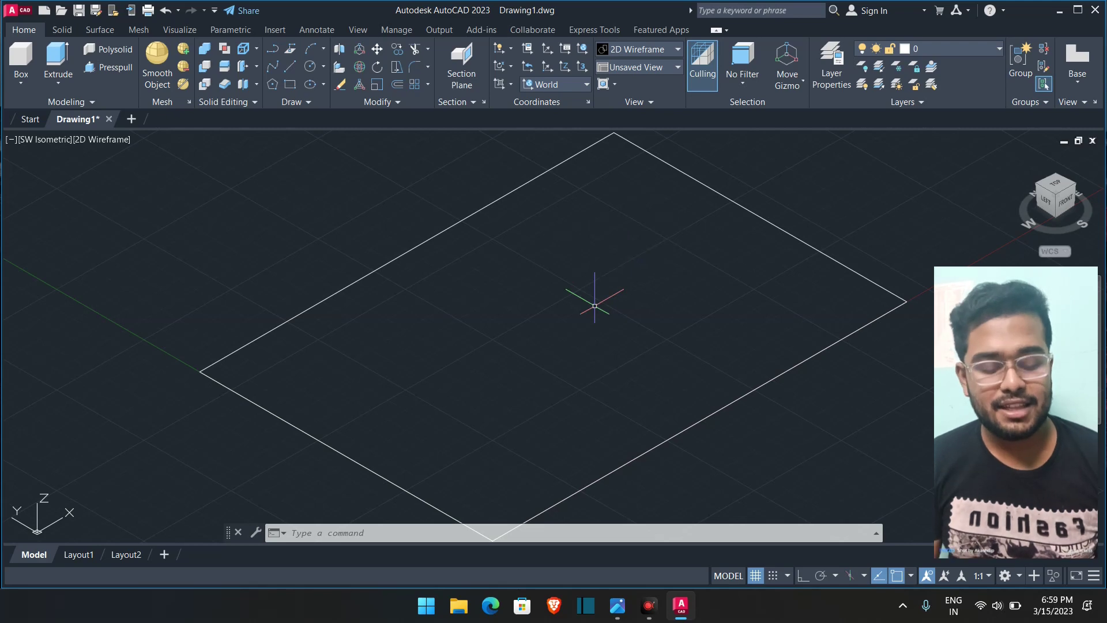
- Review the bracket's dimensioned views in the Assignment 1 reference image, and return to the AutoCAD drawing
left_click(1059, 11)
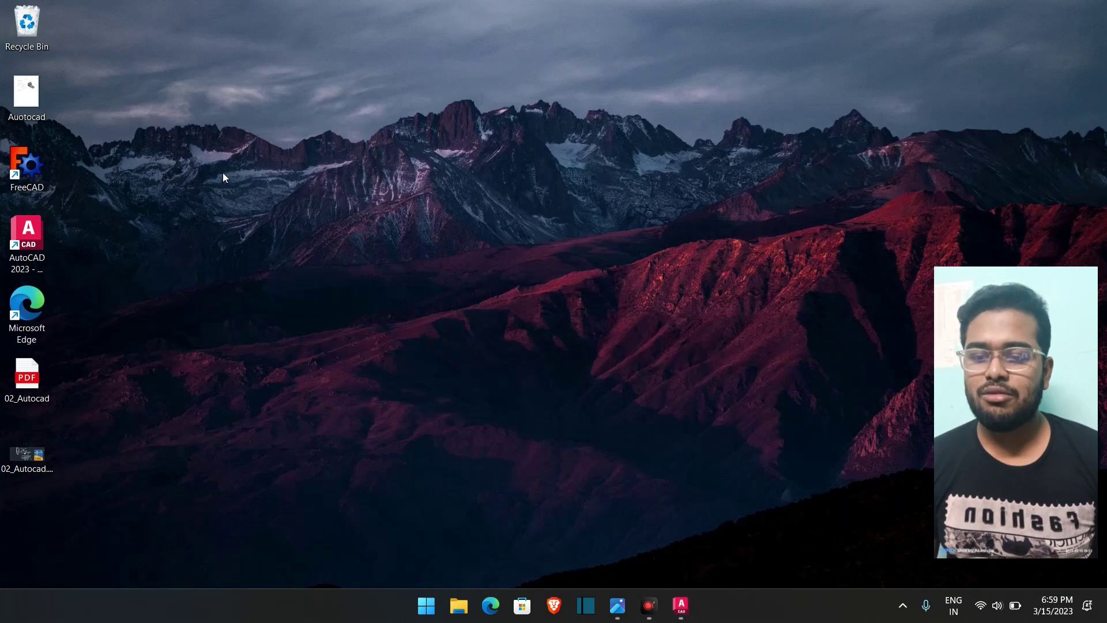
left_click(616, 605)
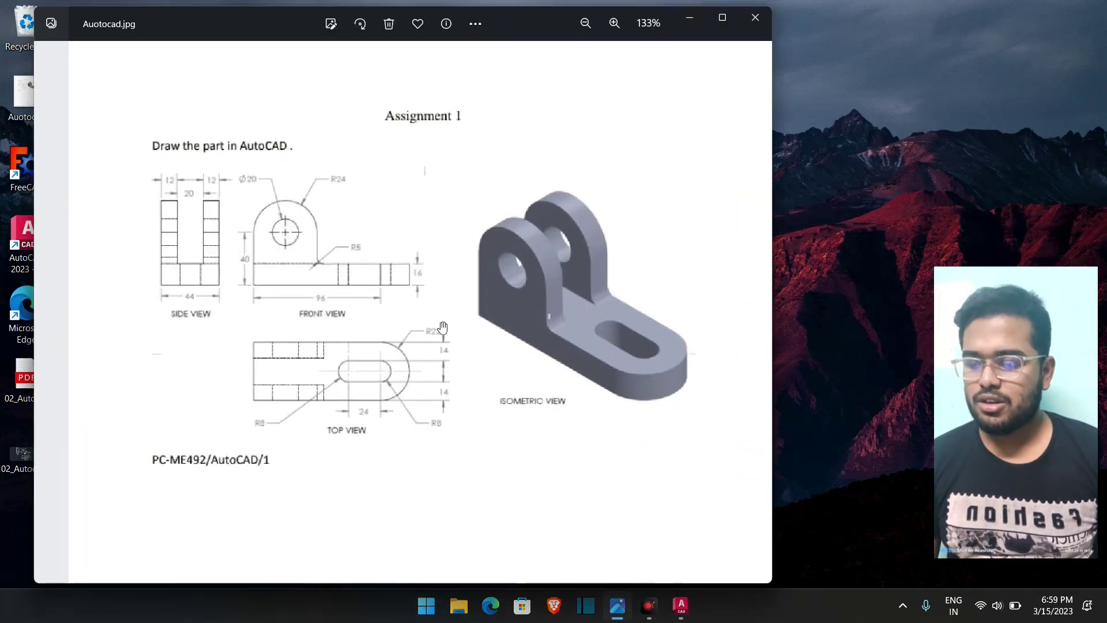
mouse_move(680, 610)
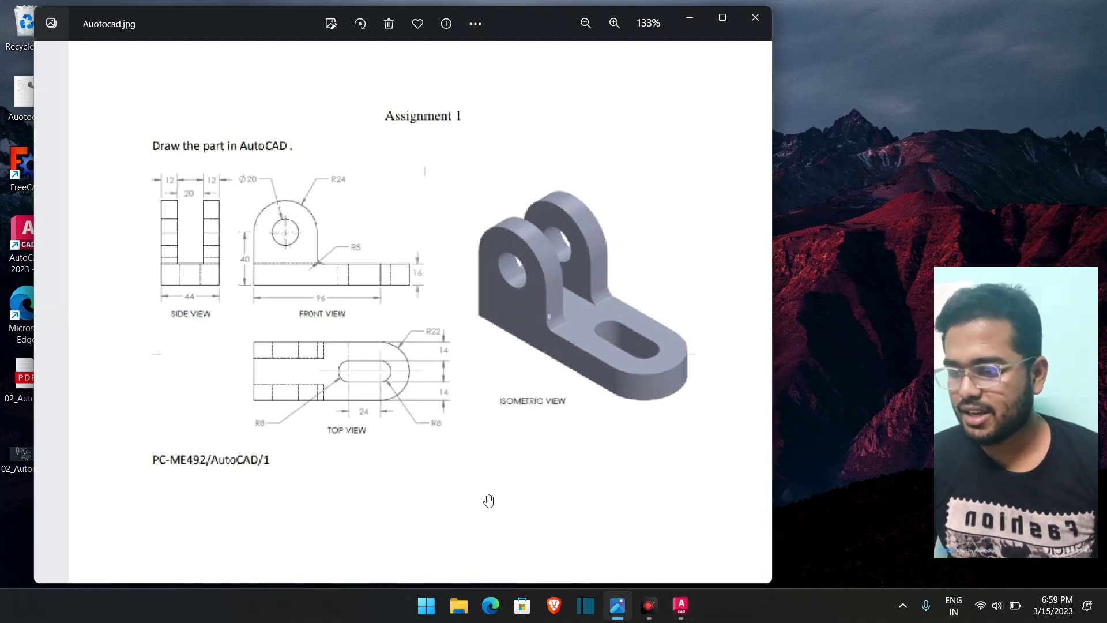
left_click(680, 606)
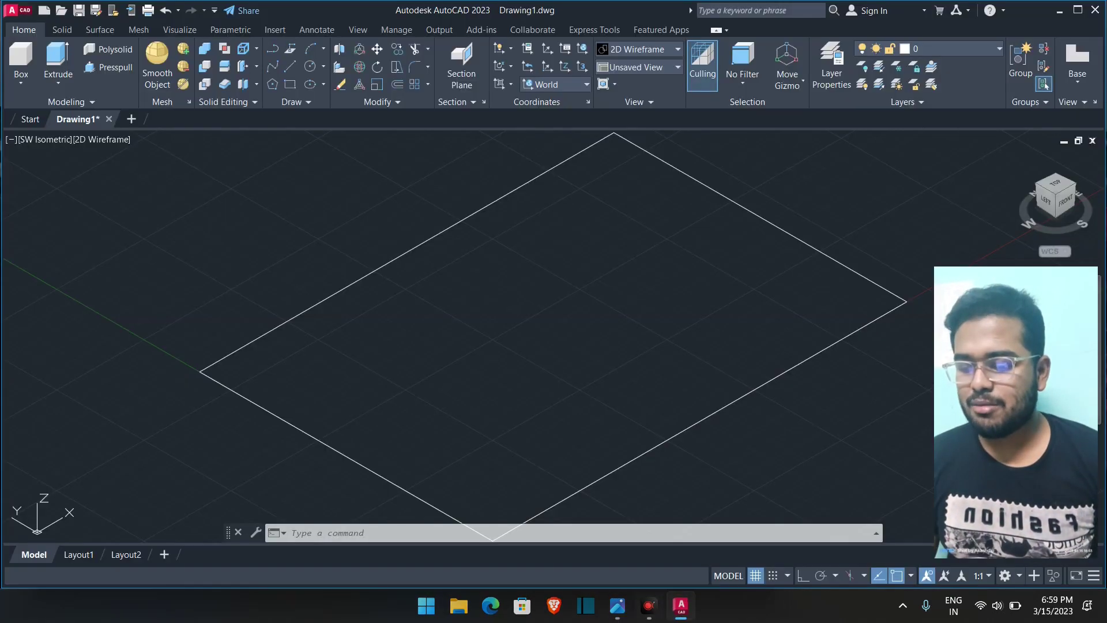
- Draw a 96 by 44 rectangle inside the paper boundary as the bracket's base, checking the reference image for its length
left_click(290, 84)
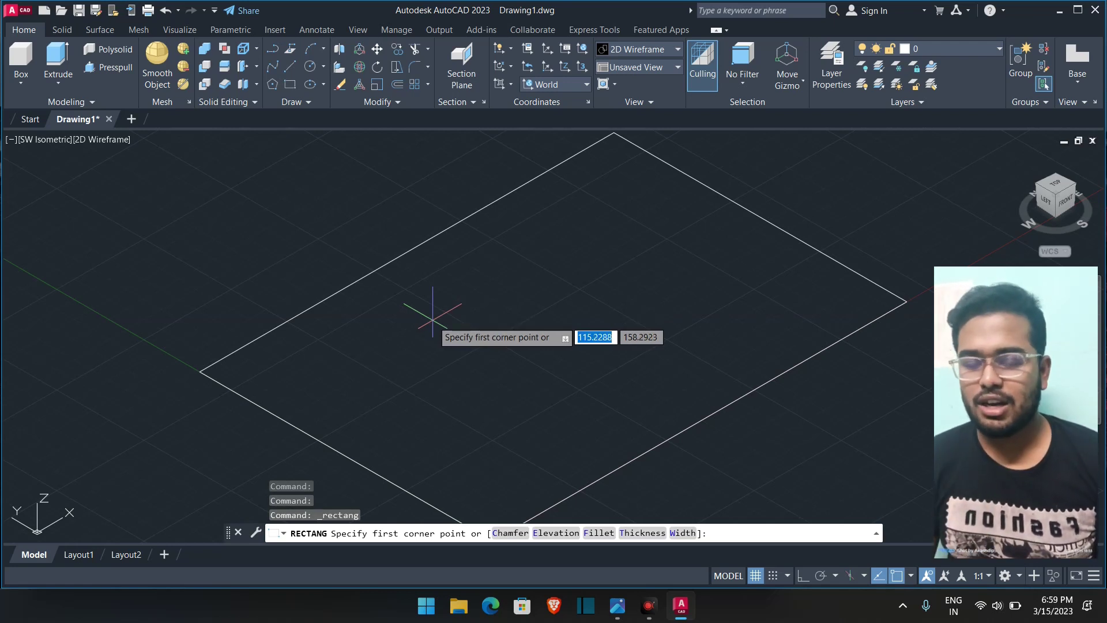
left_click(289, 84)
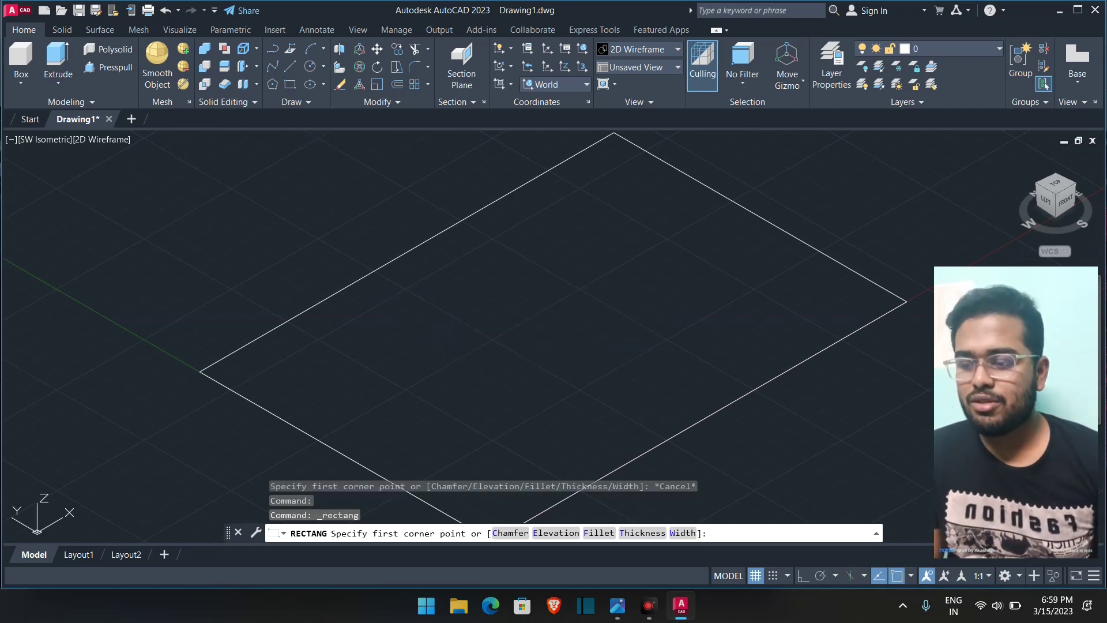
left_click(449, 338)
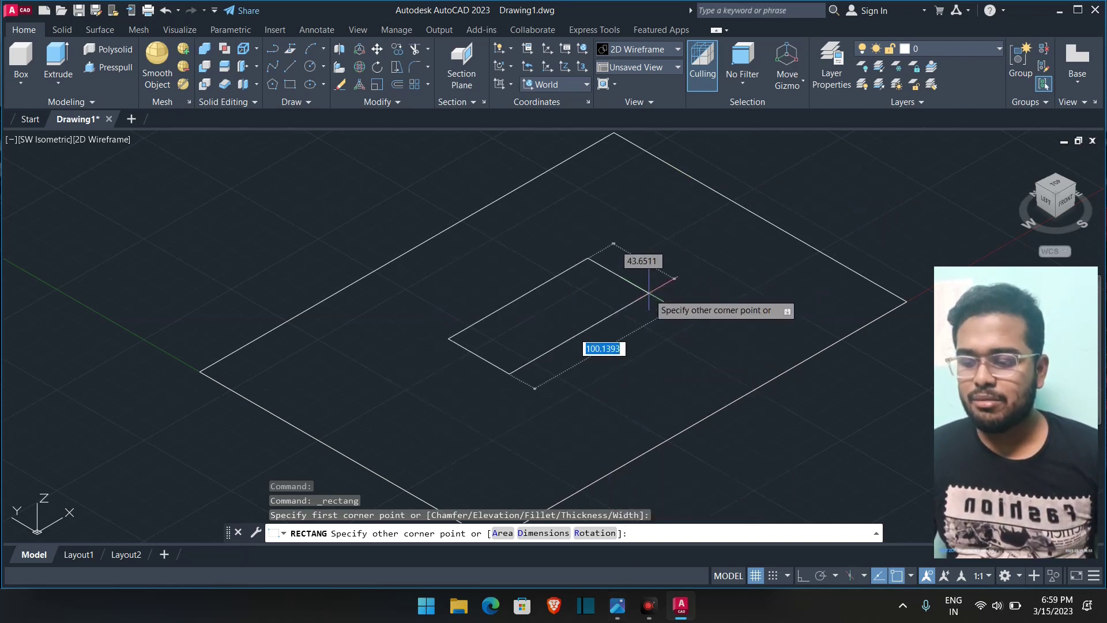
left_click(617, 605)
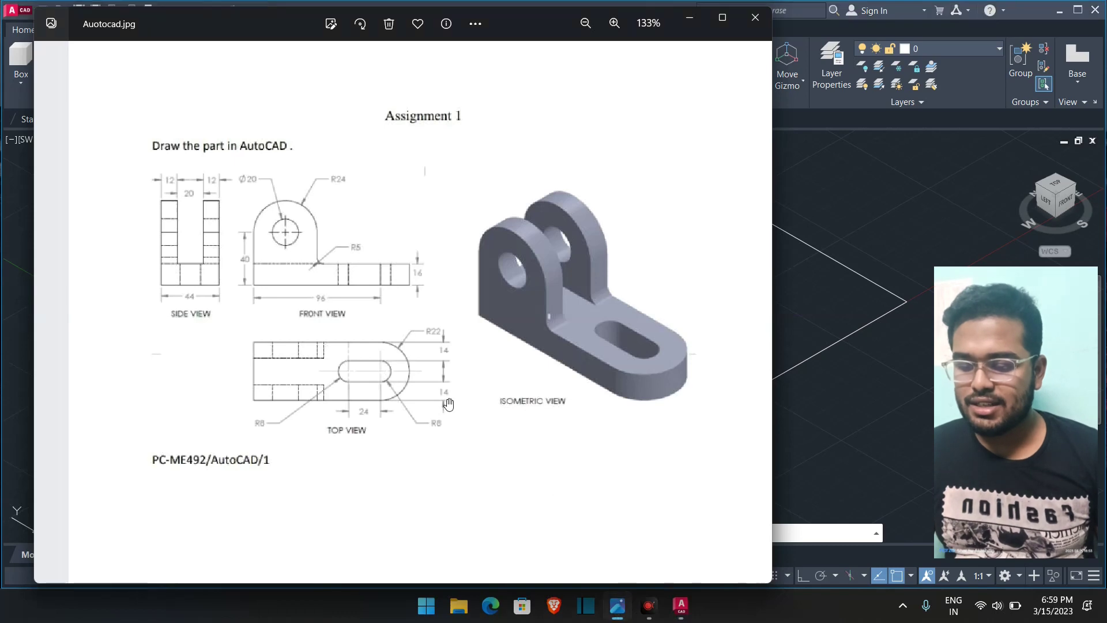
scroll(311, 352, "up", 5)
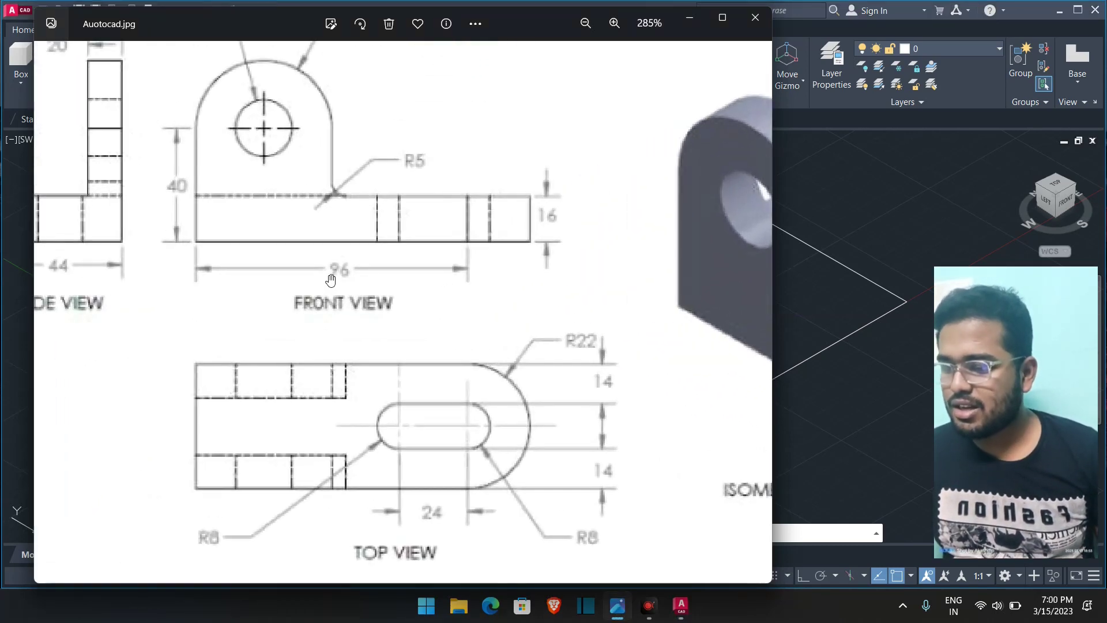
left_click_drag(263, 300, 521, 323)
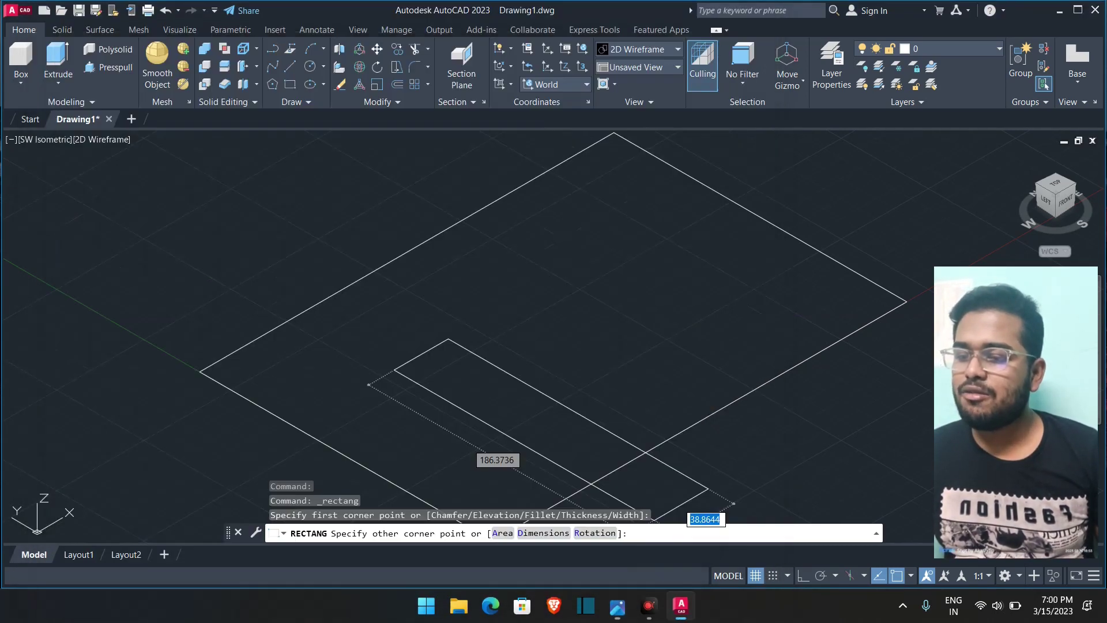
left_click(689, 17)
type("9")
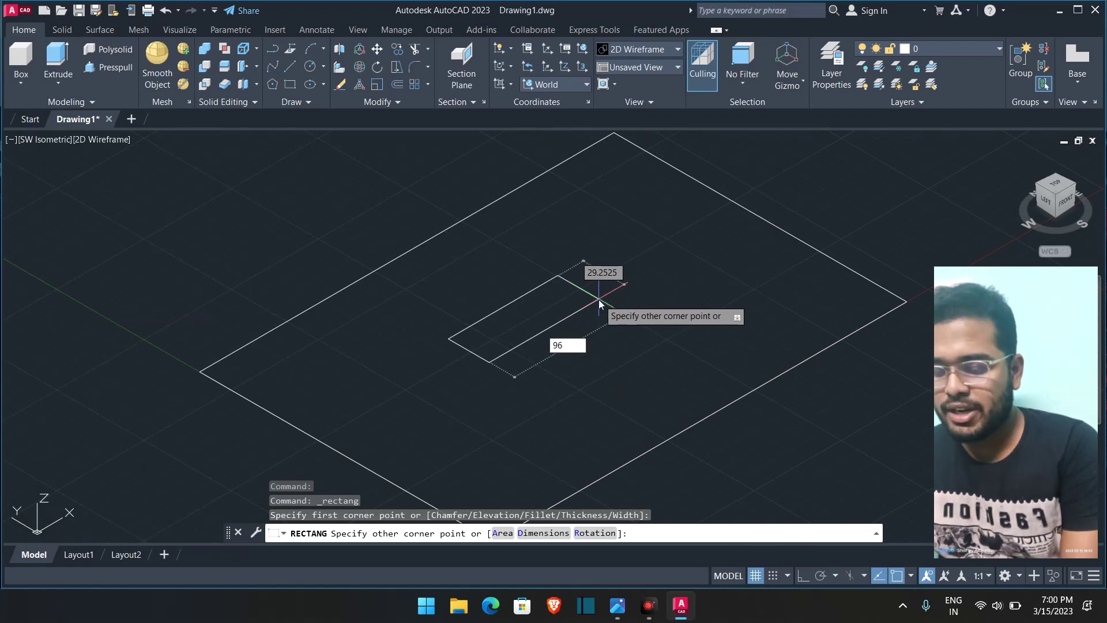
type("6")
key("Tab")
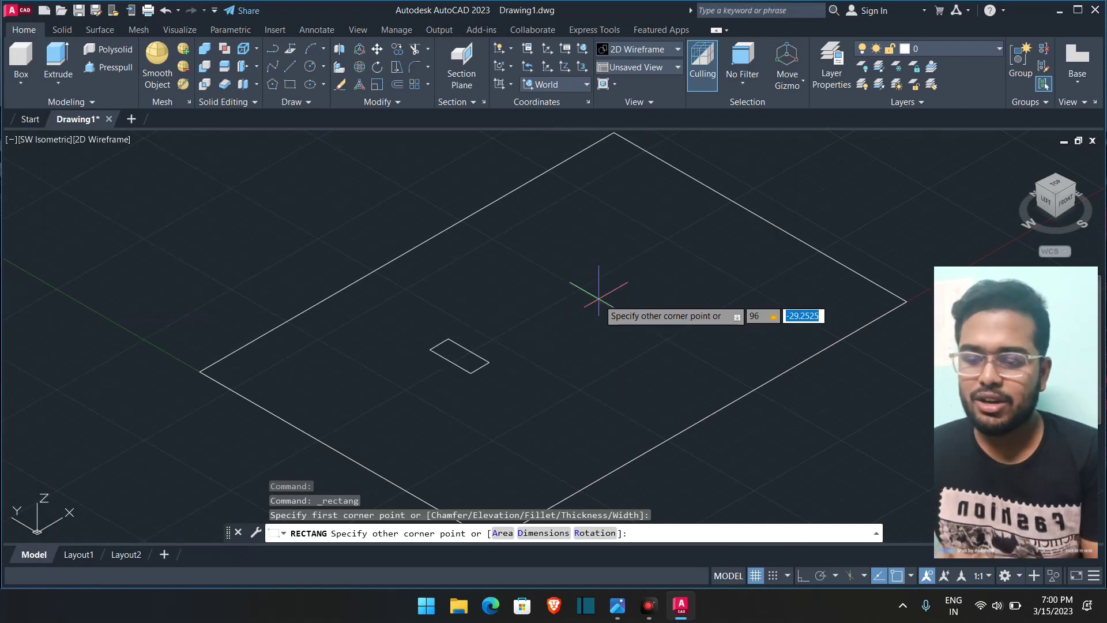
type("44")
key("Return")
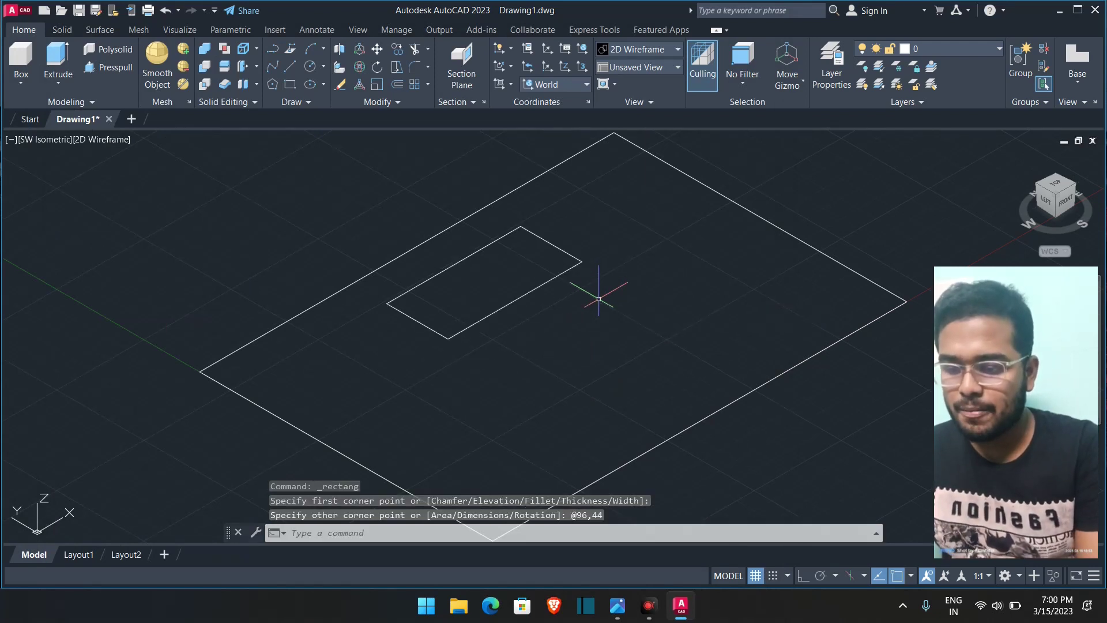
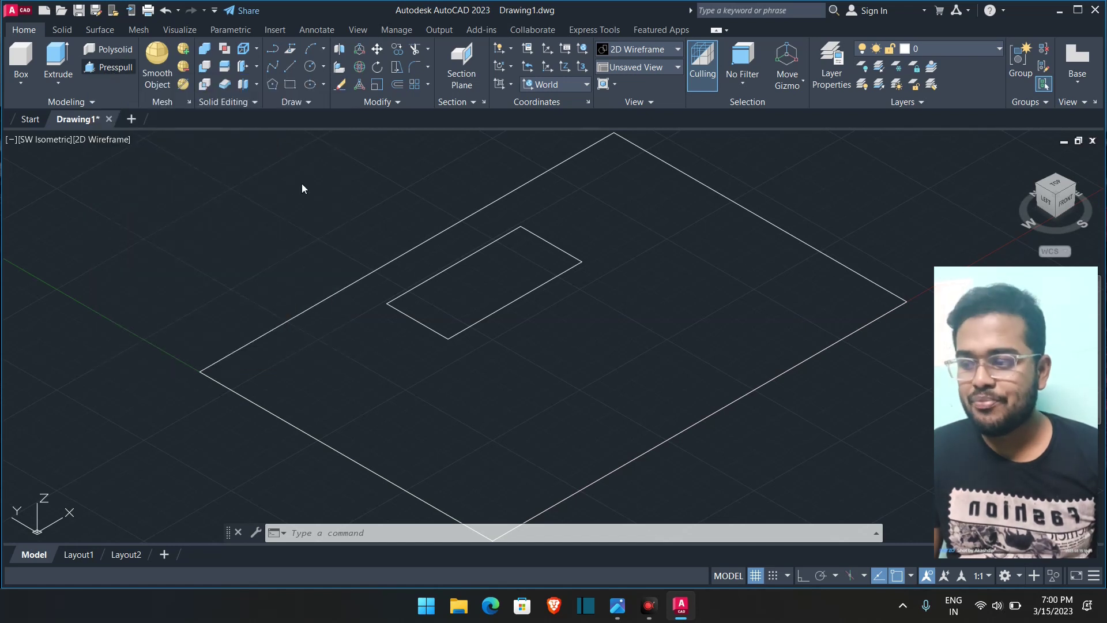
- Try to join the edges of the base rectangle into a single object
left_click(115, 67)
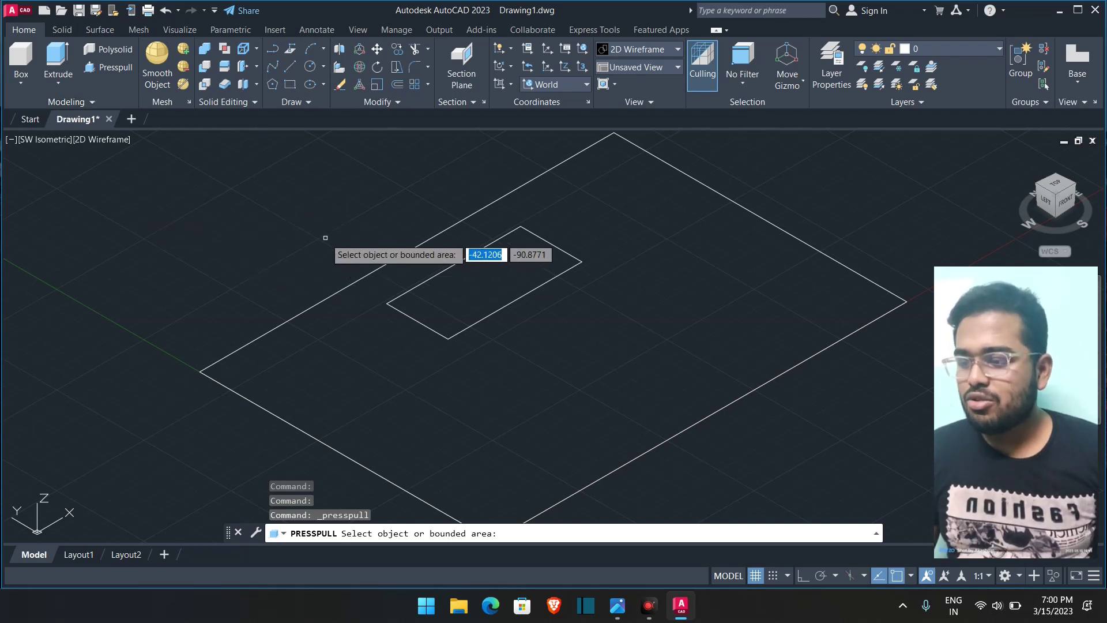
key("Return")
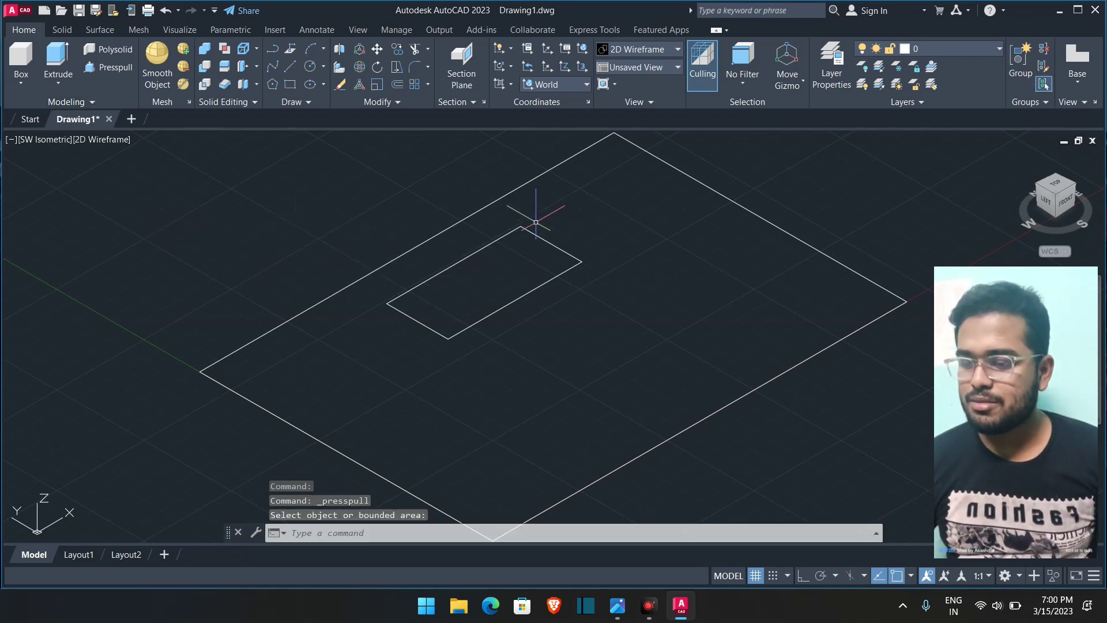
left_click(616, 242)
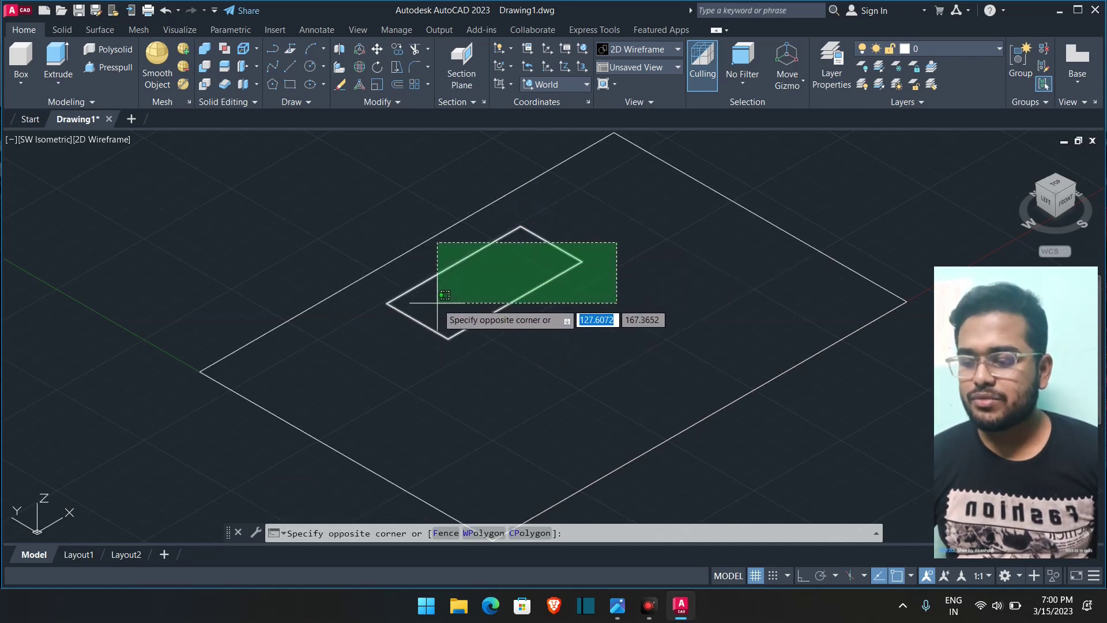
left_click(431, 320)
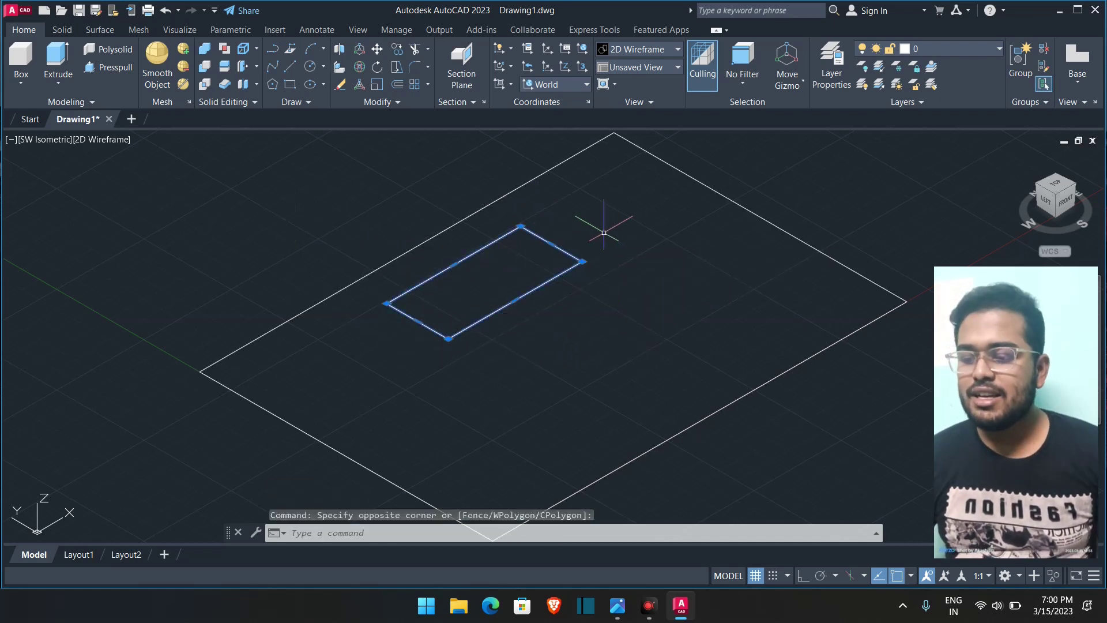
type("J")
key("Return")
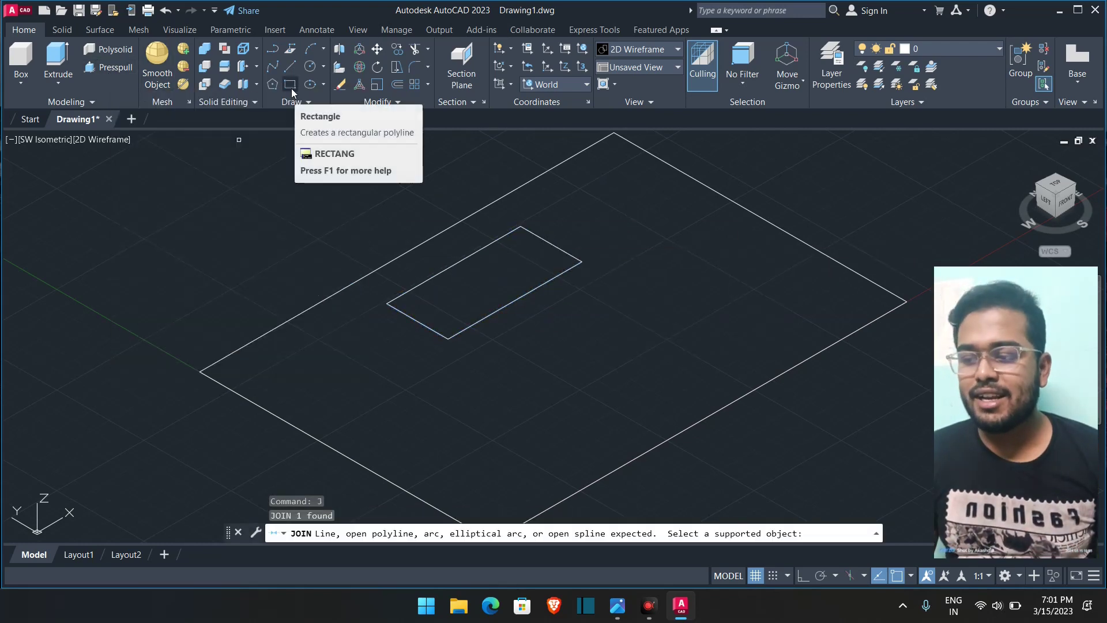
- Extrude the base rectangle upward by 16 with Presspull
left_click(108, 67)
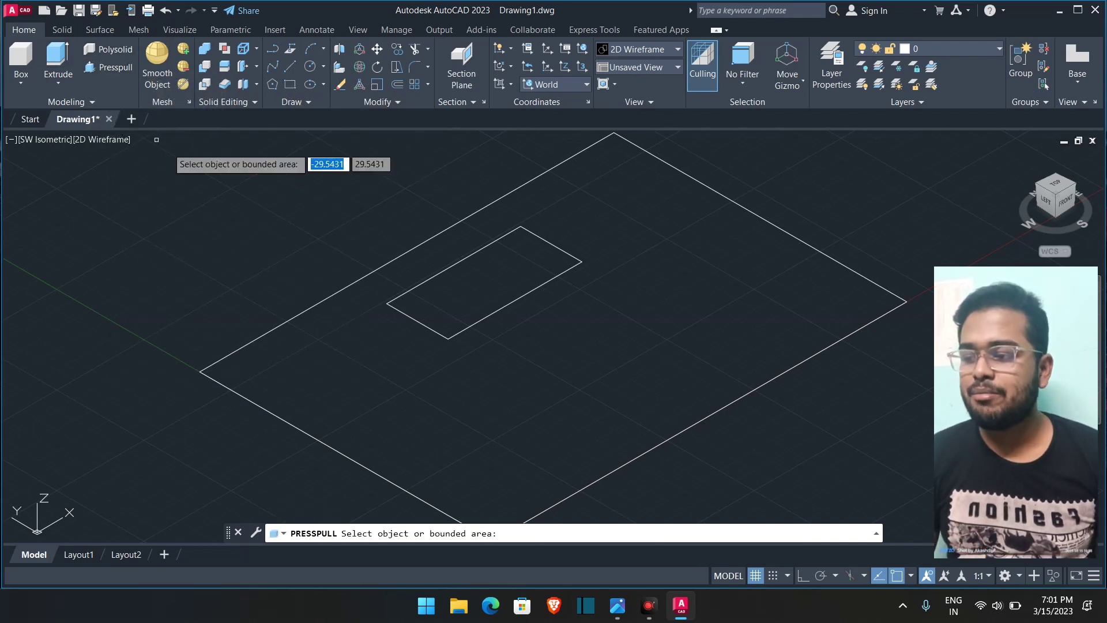
left_click(394, 308)
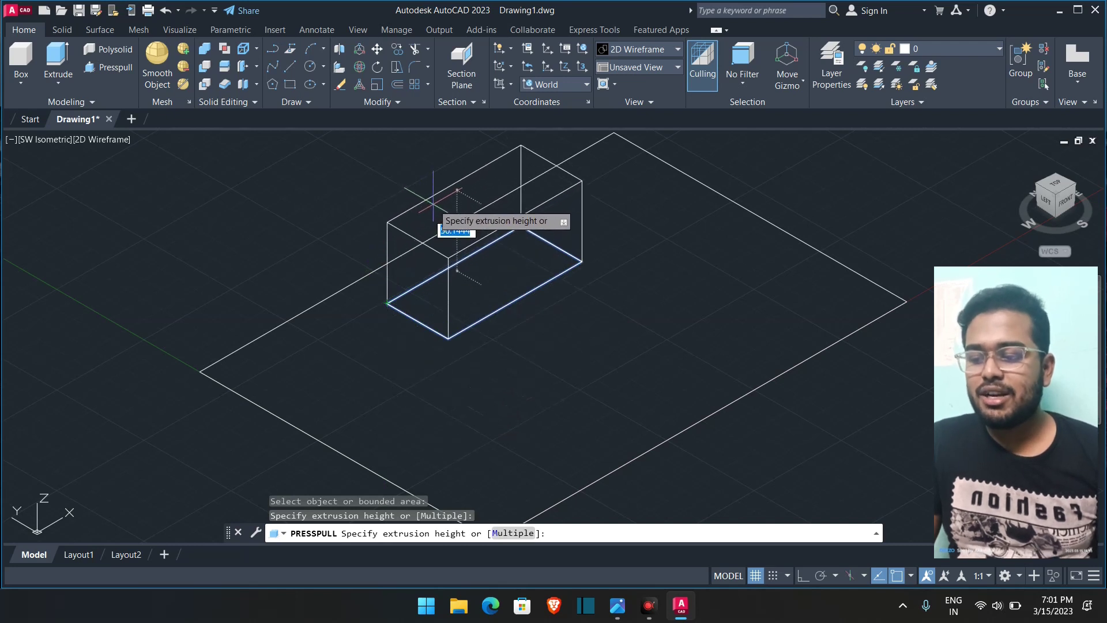
type("16")
key("Return")
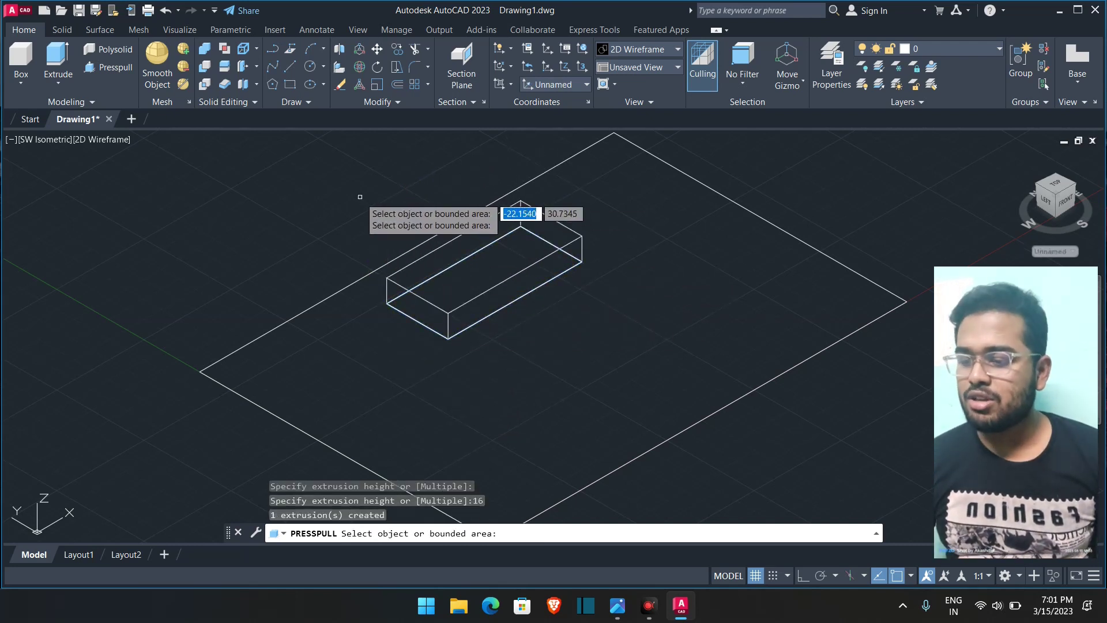
key("Return")
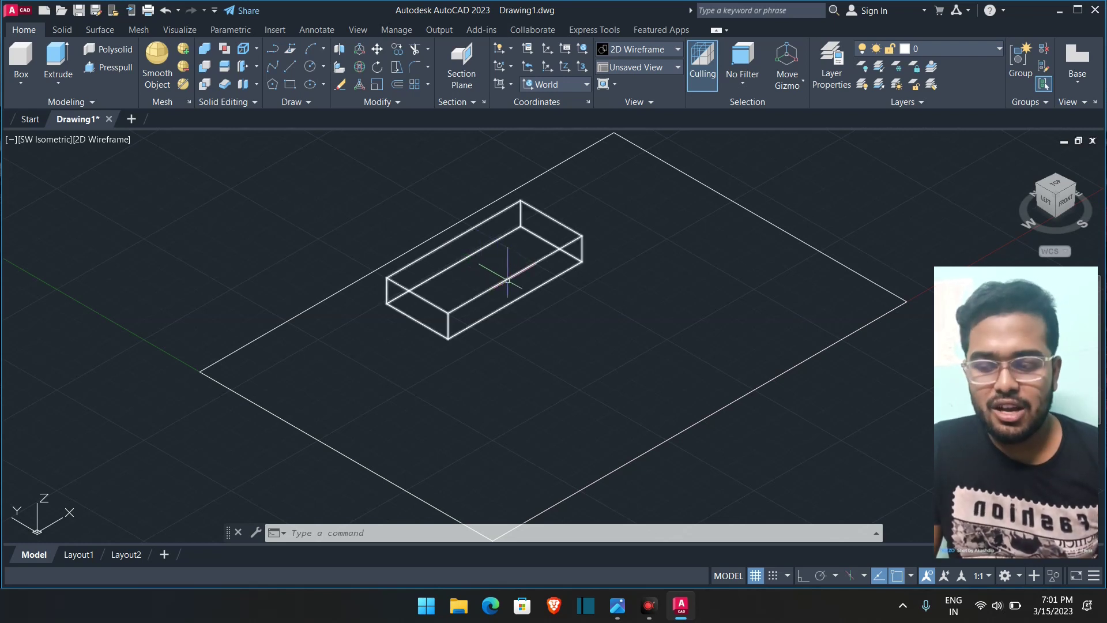
- Move the extruded base block clear of its source rectangle, toward the front of the paper boundary
left_click(479, 251)
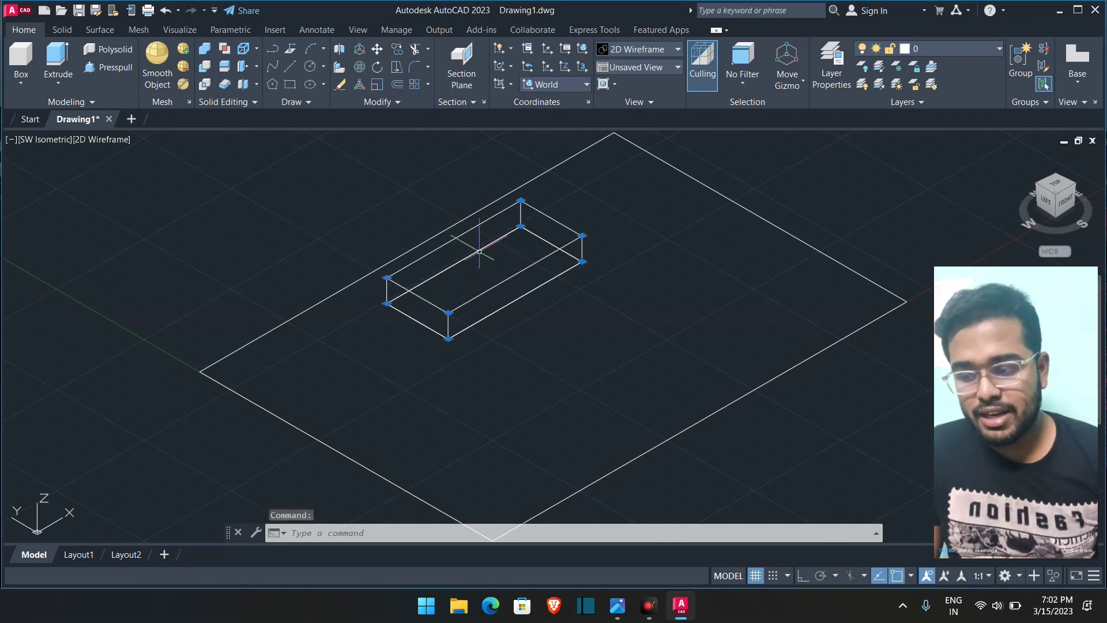
left_click(378, 49)
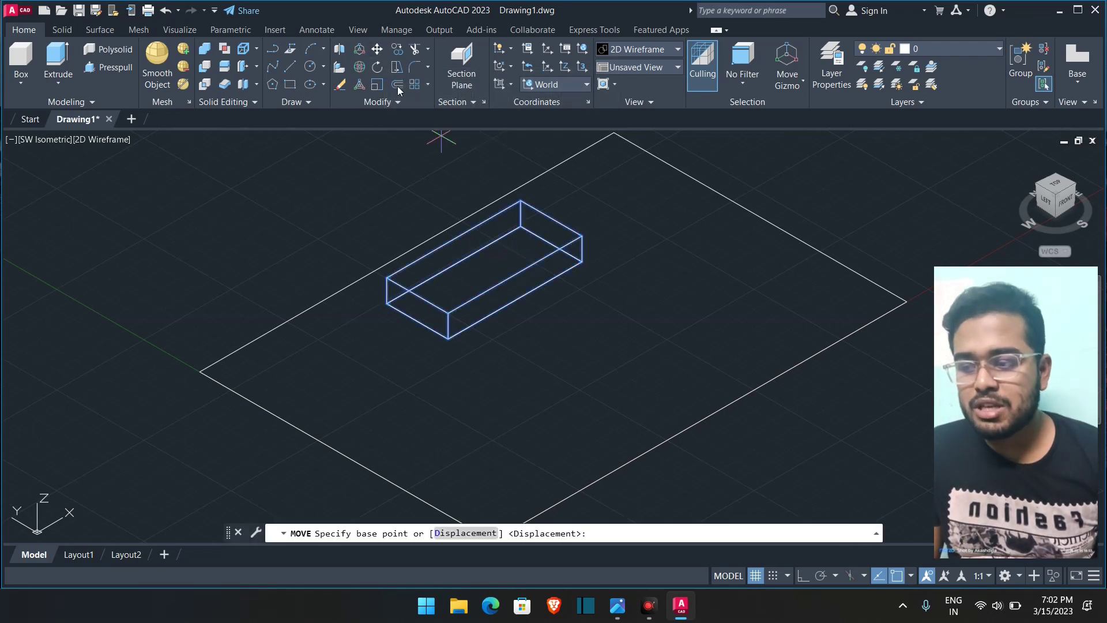
left_click(514, 301)
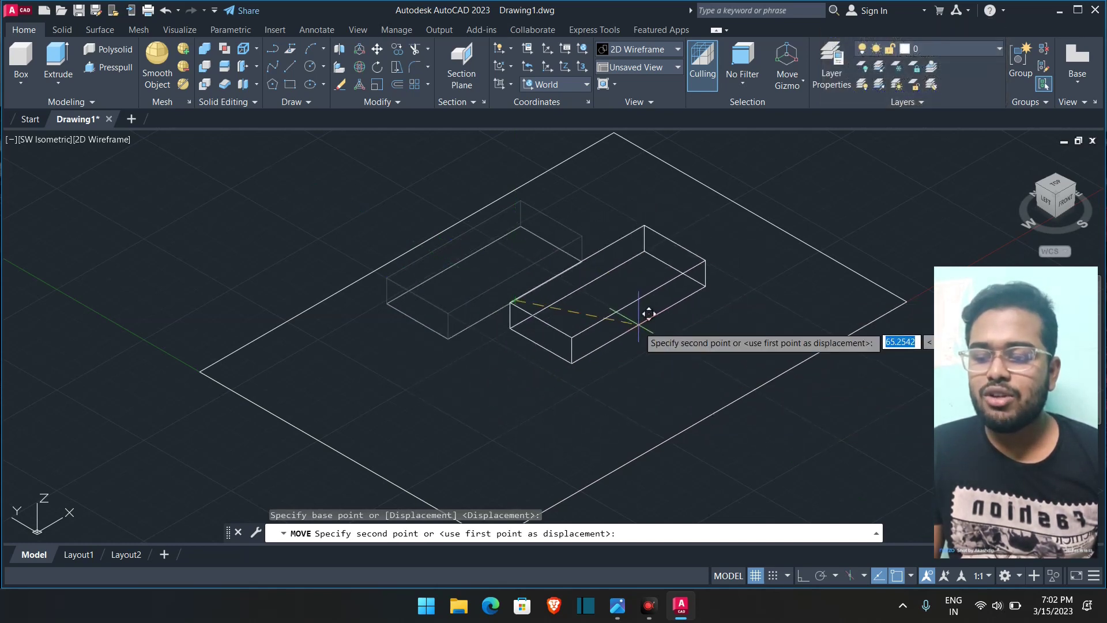
left_click(802, 576)
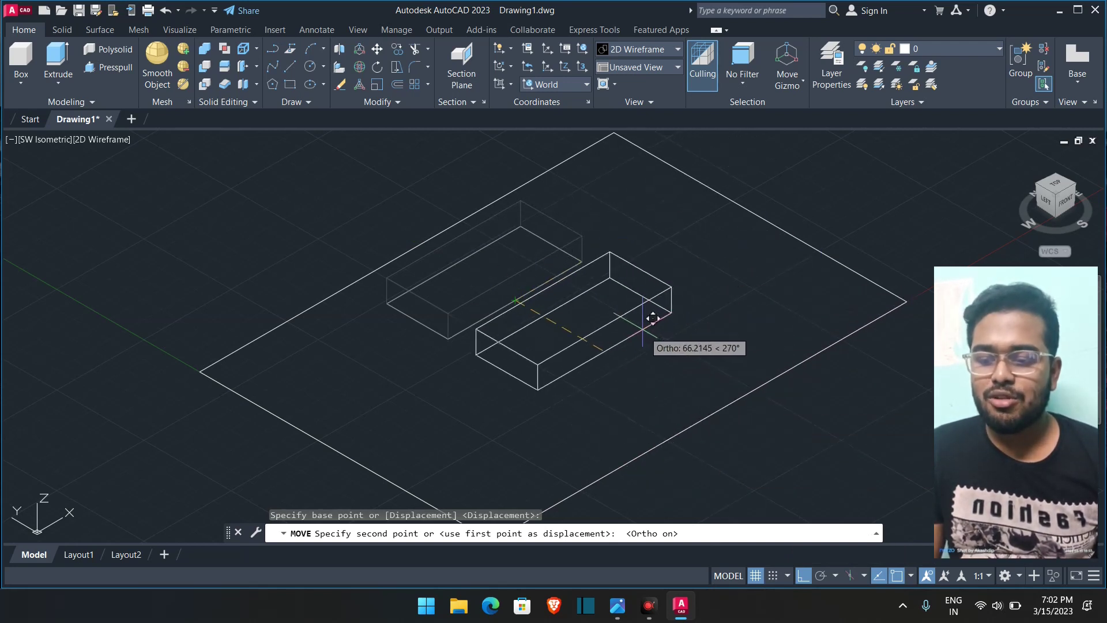
left_click(801, 576)
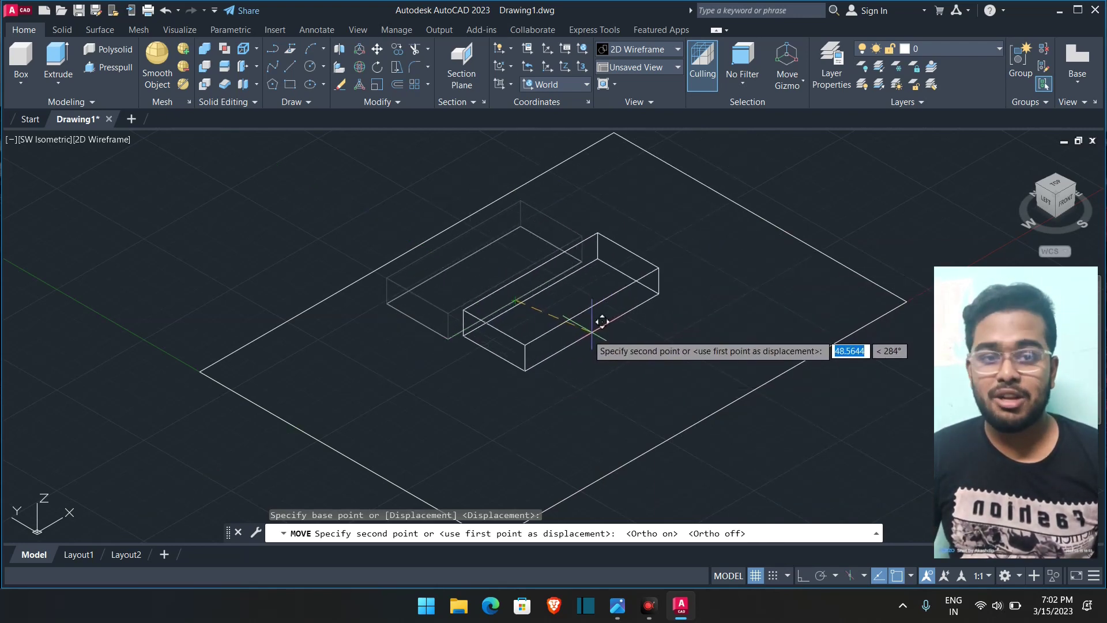
left_click(599, 356)
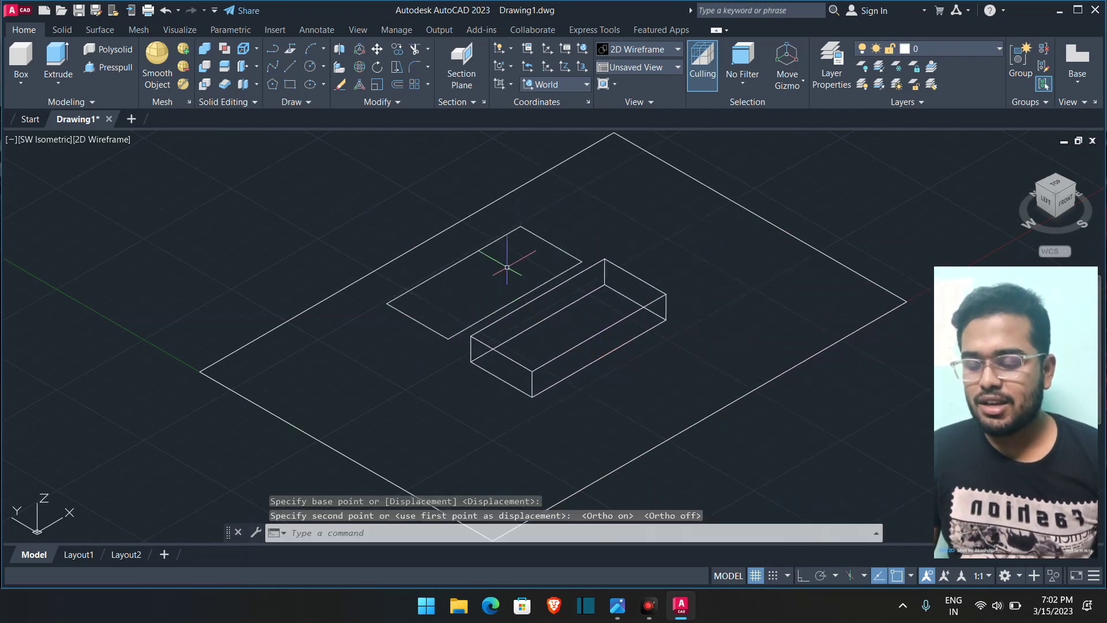
- Delete the leftover source rectangle beside the base block
left_click(537, 236)
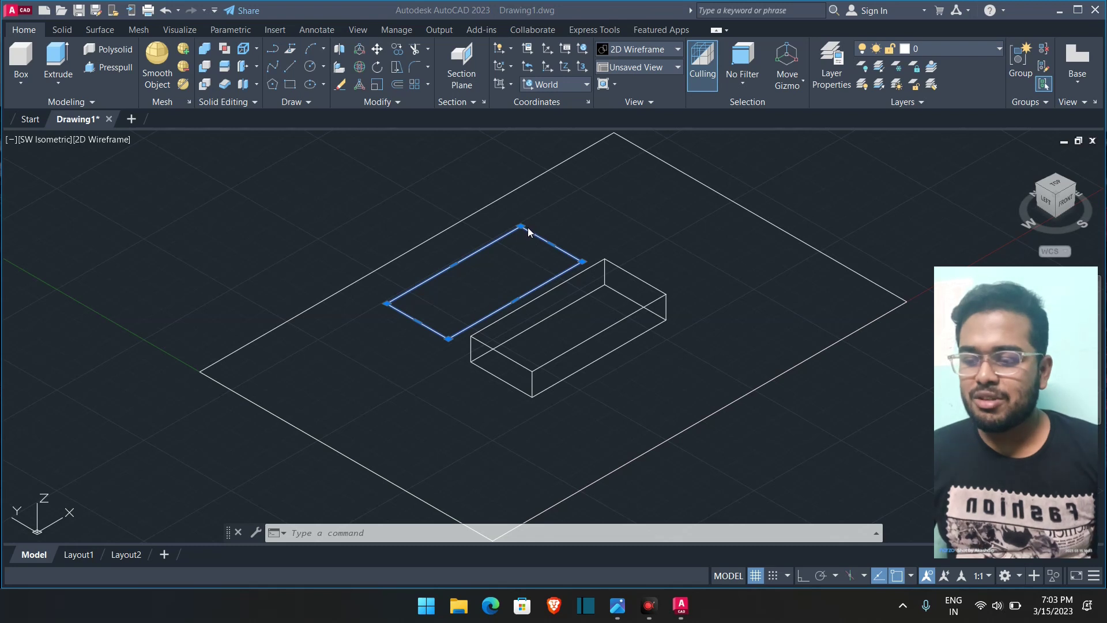
left_click(548, 220)
key("Escape")
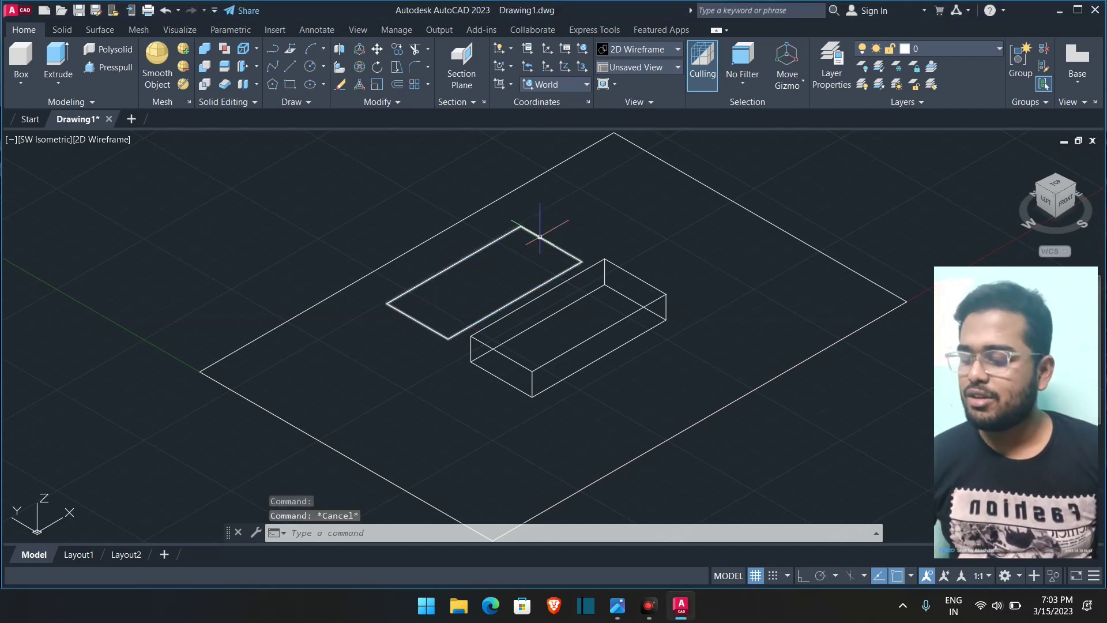
left_click(539, 237)
key("Delete")
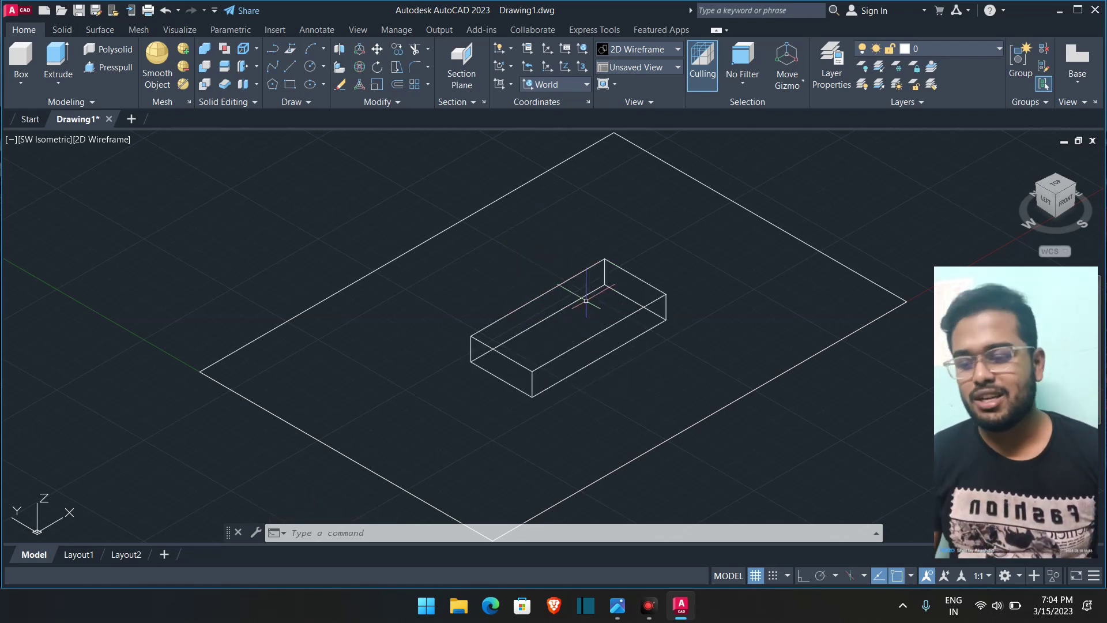
- Draw a circle of radius 22 inside the paper boundary, clear of the base block's far end, using the radius in the reference drawing
left_click(309, 66)
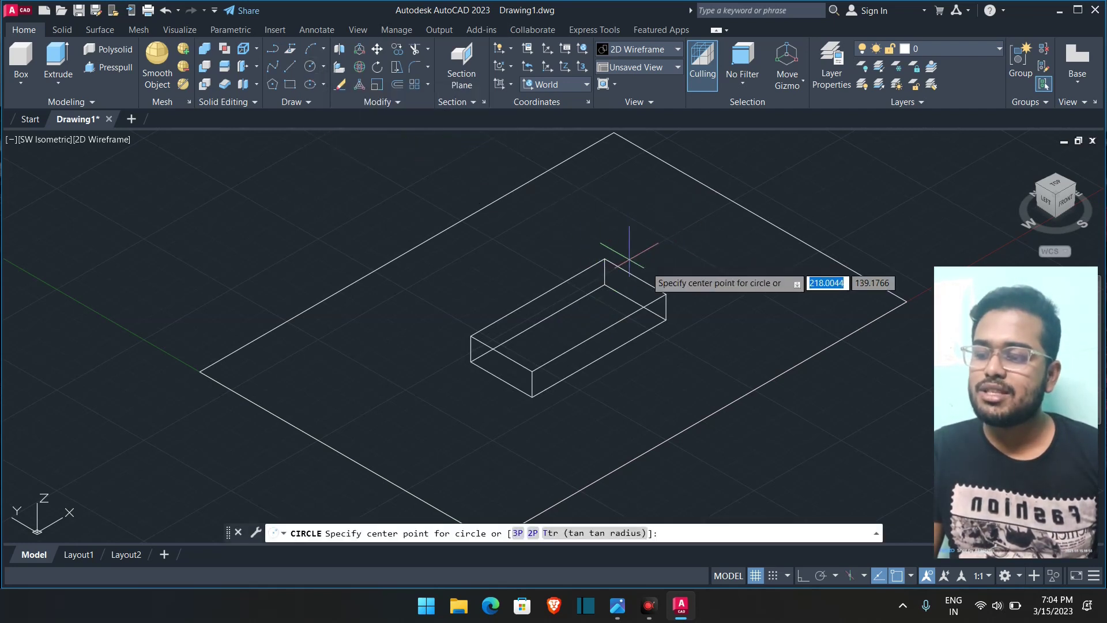
left_click(668, 233)
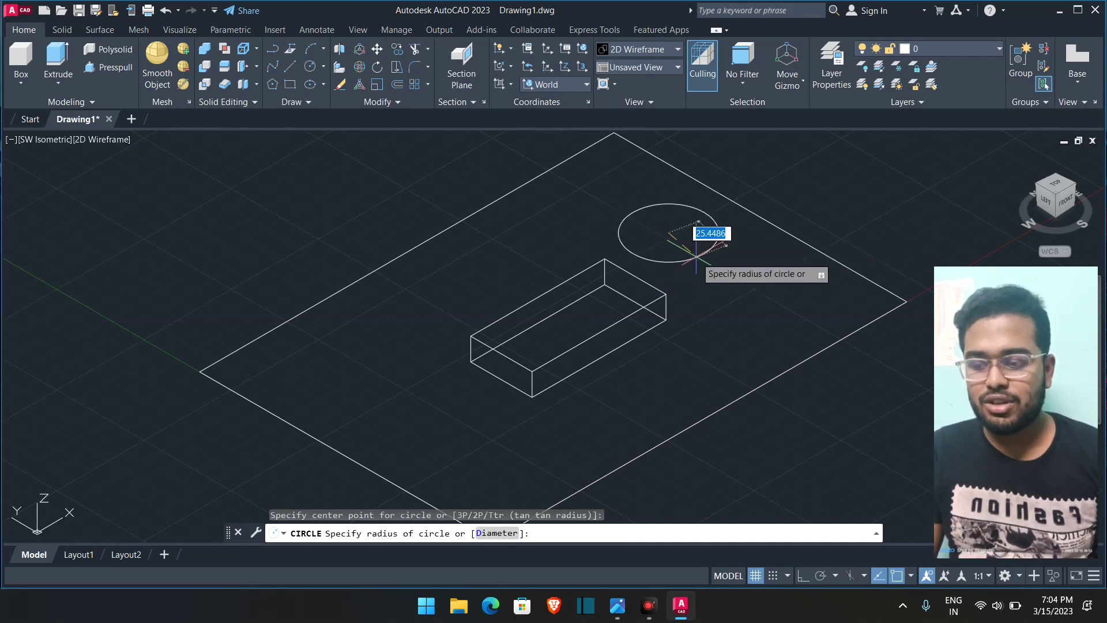
left_click(617, 605)
left_click_drag(610, 373, 467, 357)
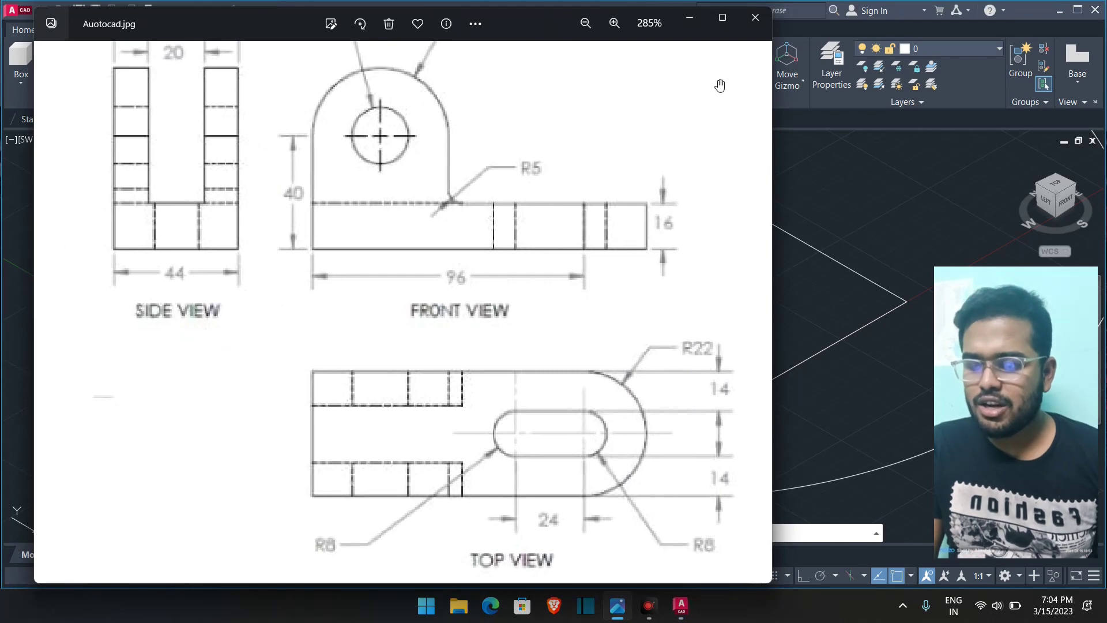
left_click(688, 22)
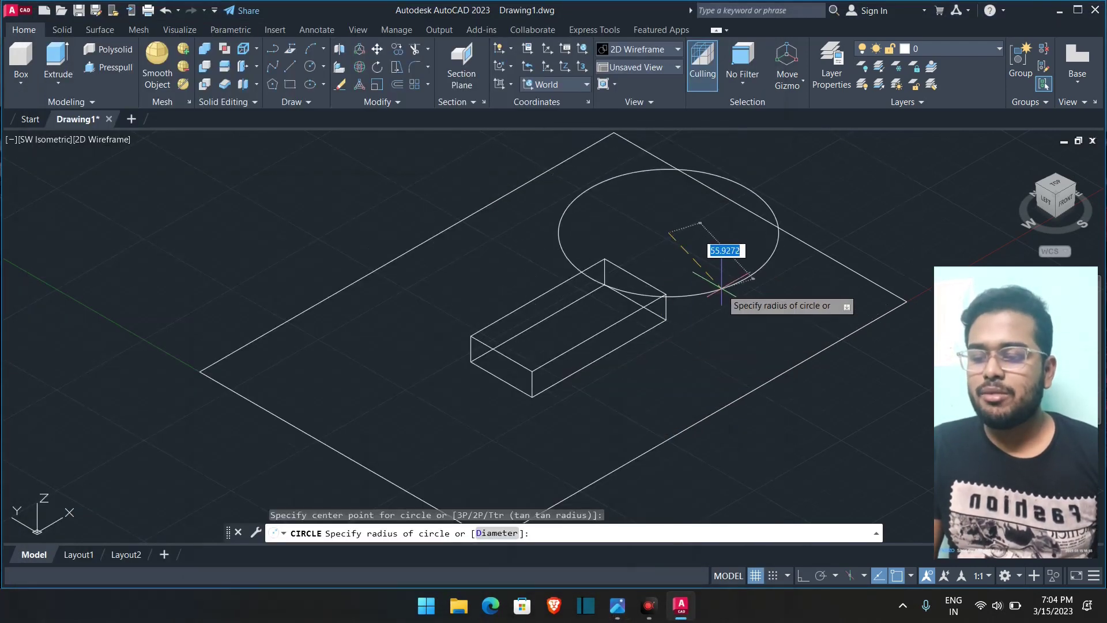
type("22")
key("Return")
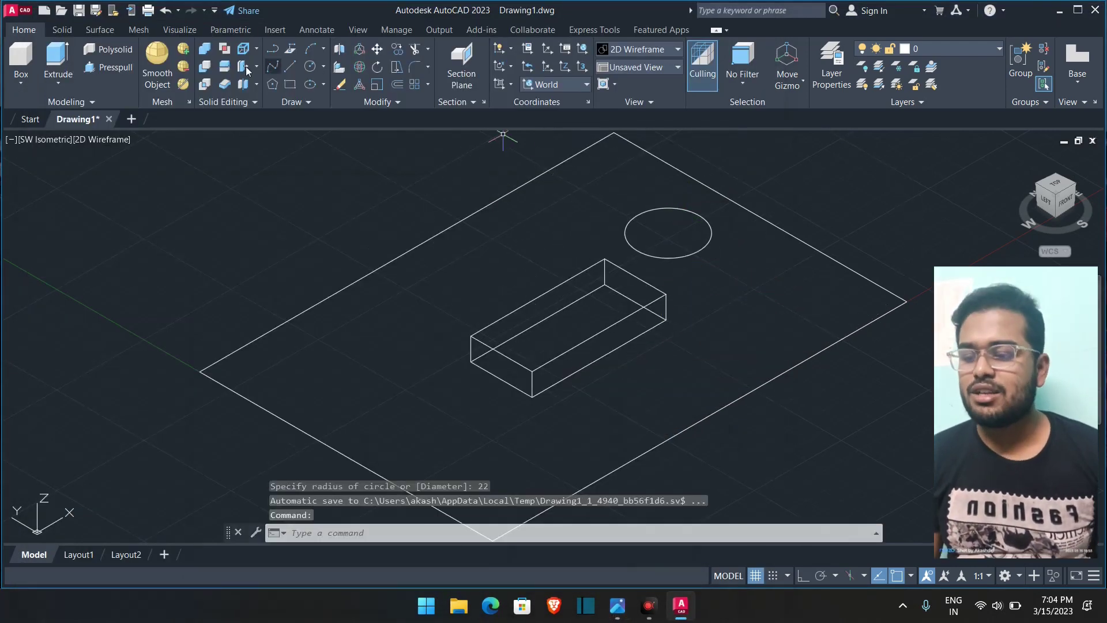
- Extrude the radius 22 circle upward by 16 with Presspull to form a cylinder
left_click(118, 67)
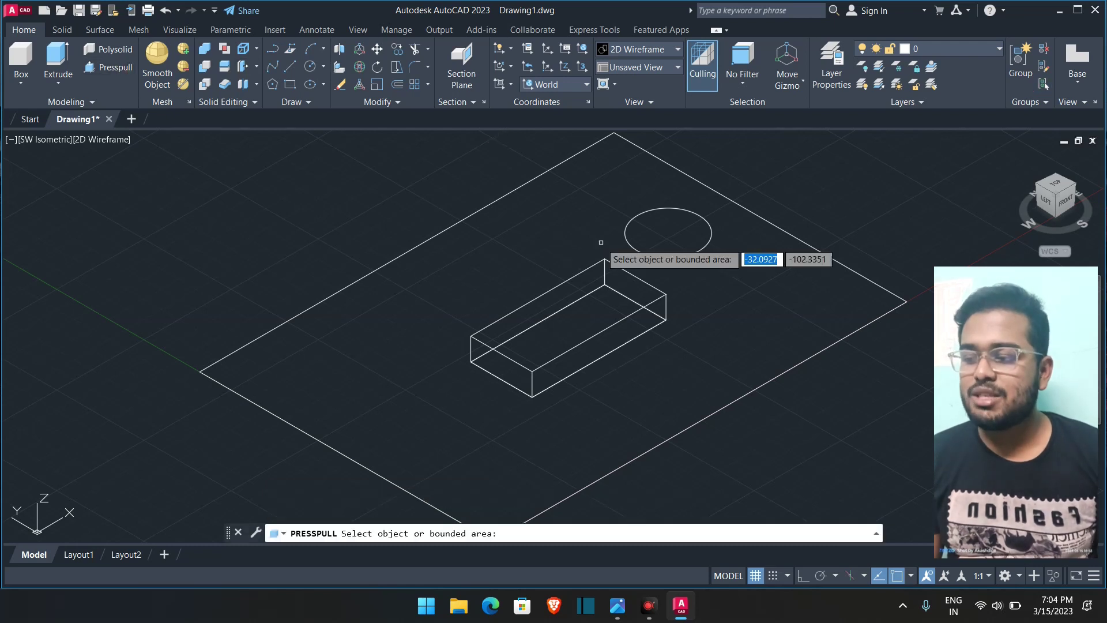
left_click(632, 246)
type("16")
key("Return")
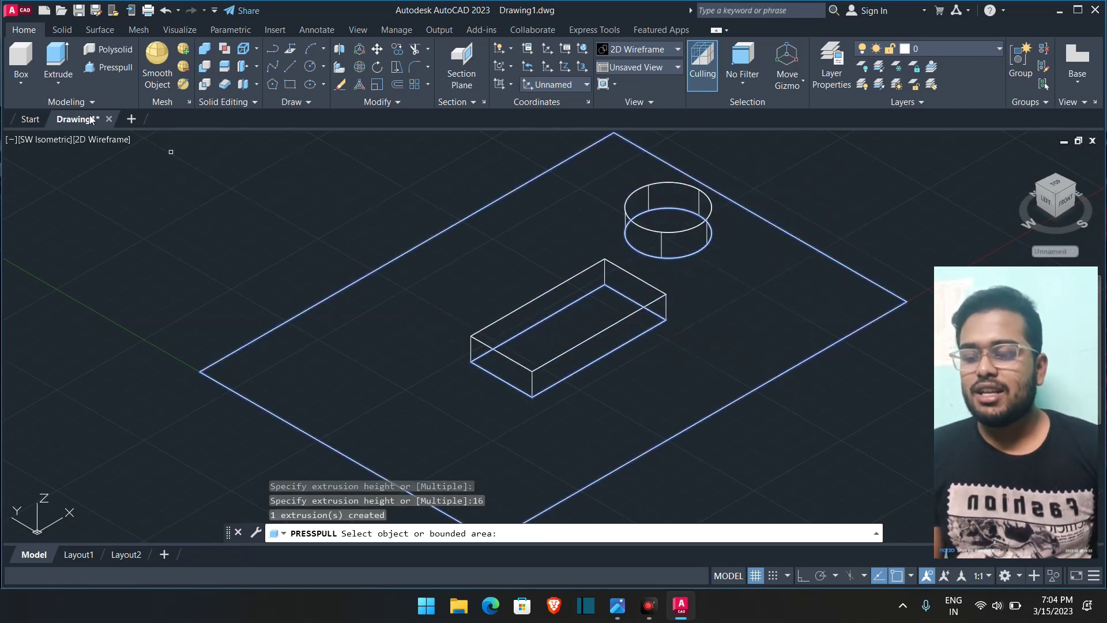
left_click(101, 149)
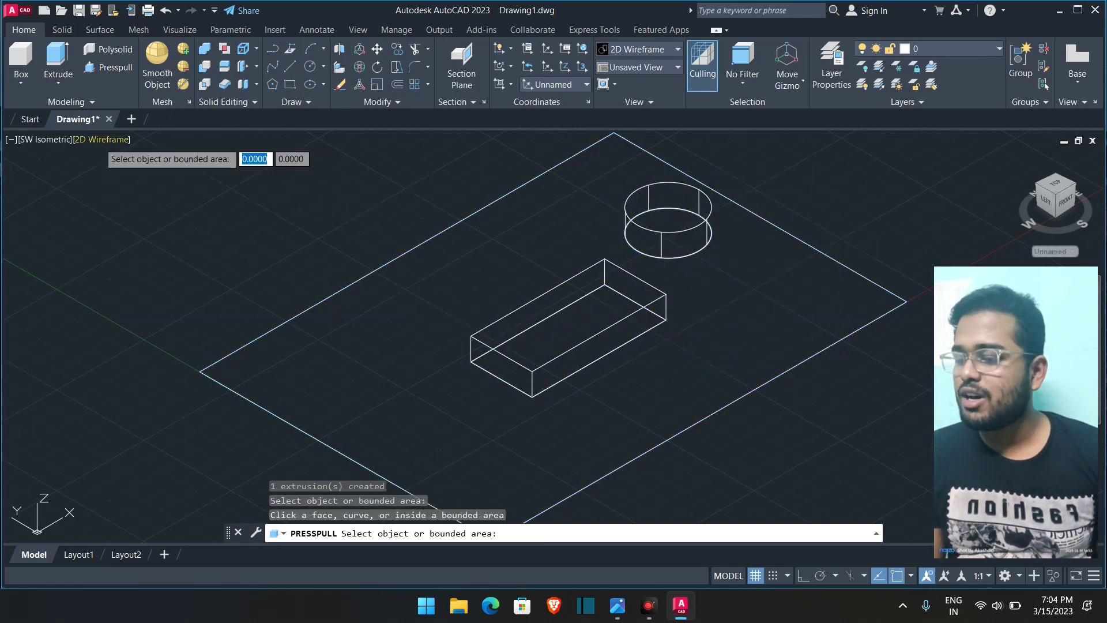
key("Return")
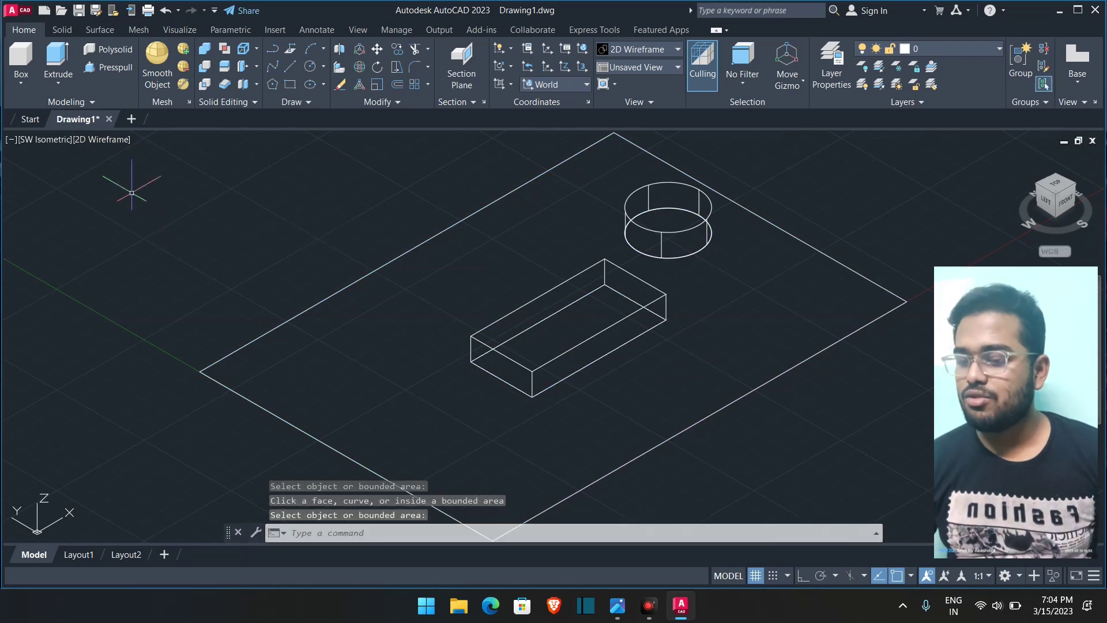
- Preview the block and cylinder in the Shaded with edges and X-Ray visual styles
left_click(111, 140)
left_click(151, 249)
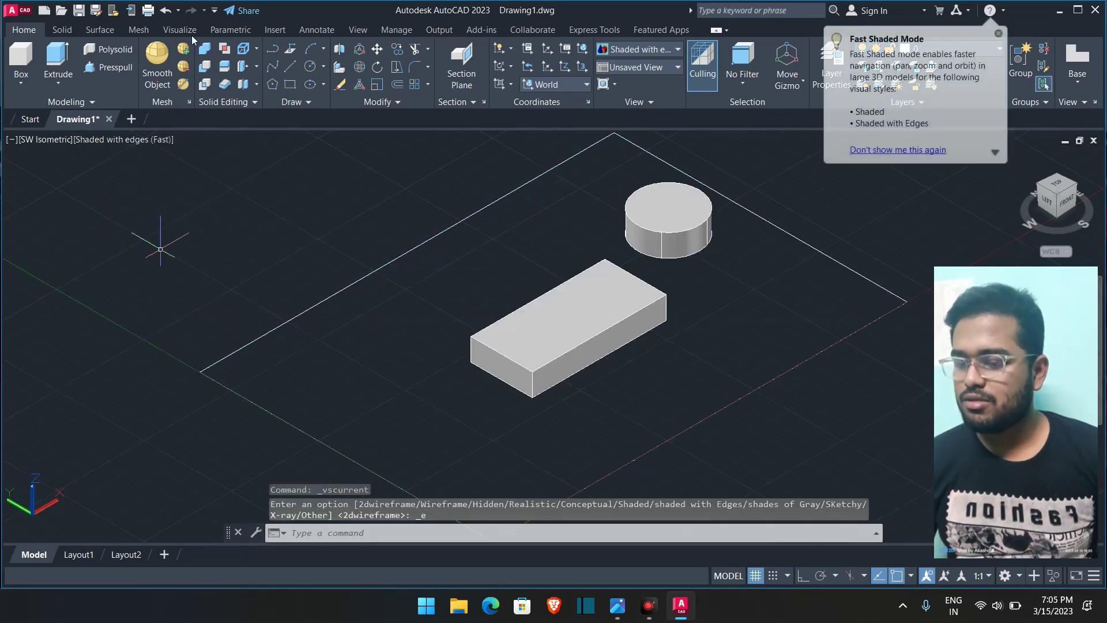
left_click(134, 140)
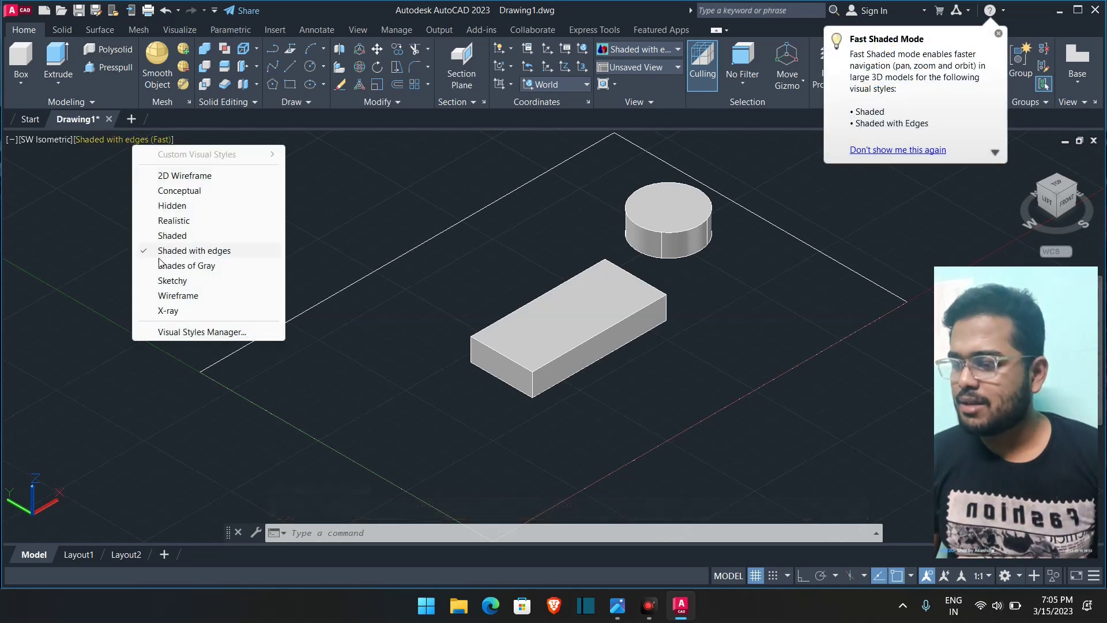
left_click(161, 264)
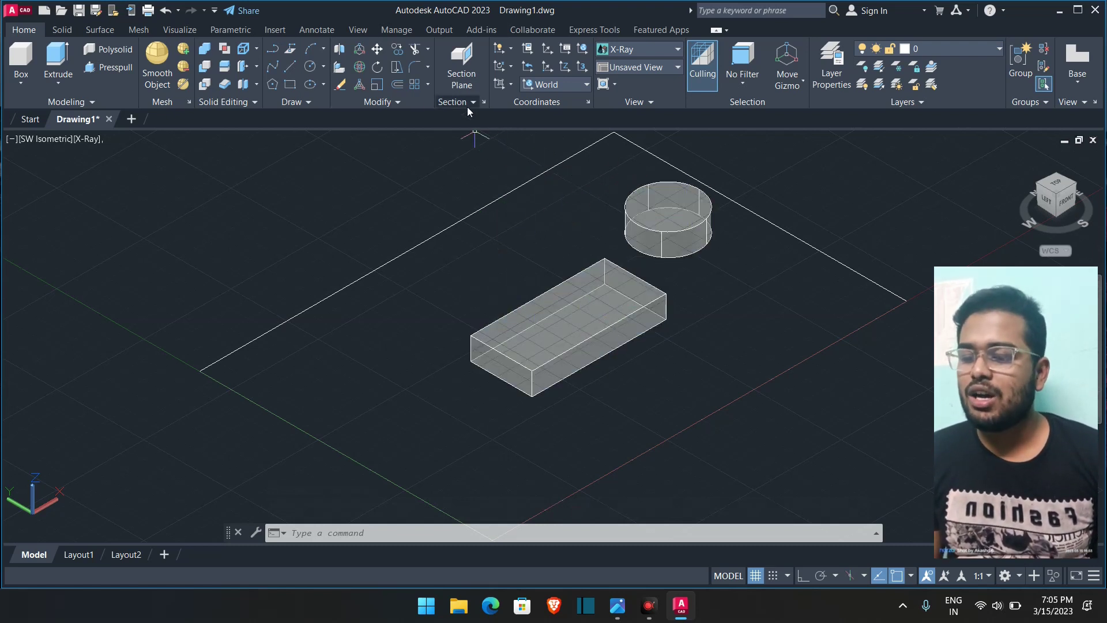
- Move the cylinder by its top-face centre to the midpoint of the top edge at the base block's far end
left_click(659, 225)
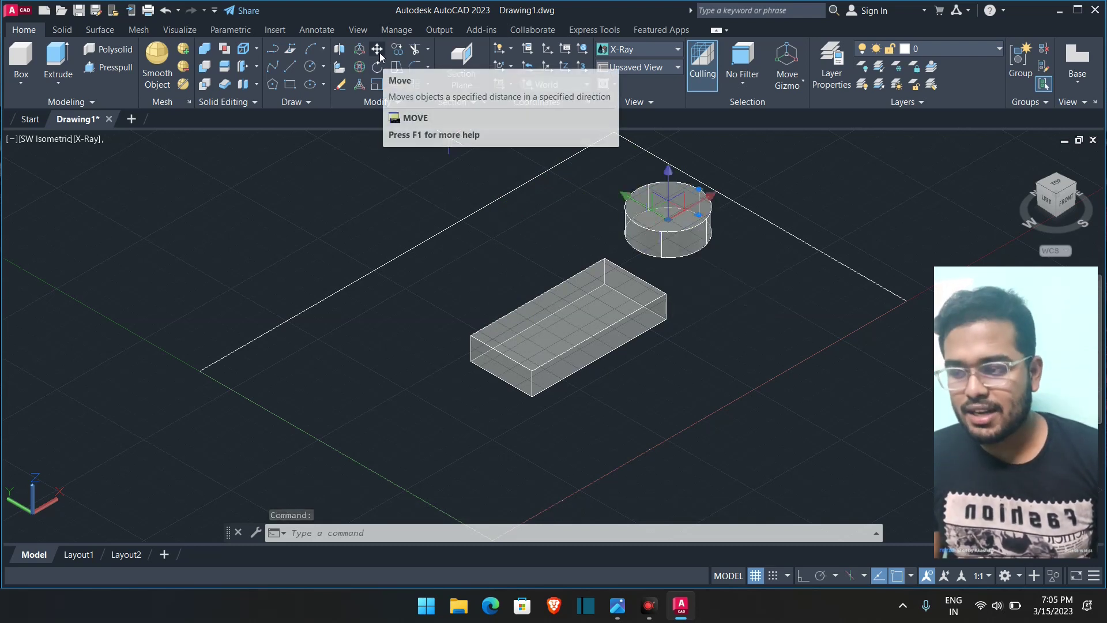
key("Escape")
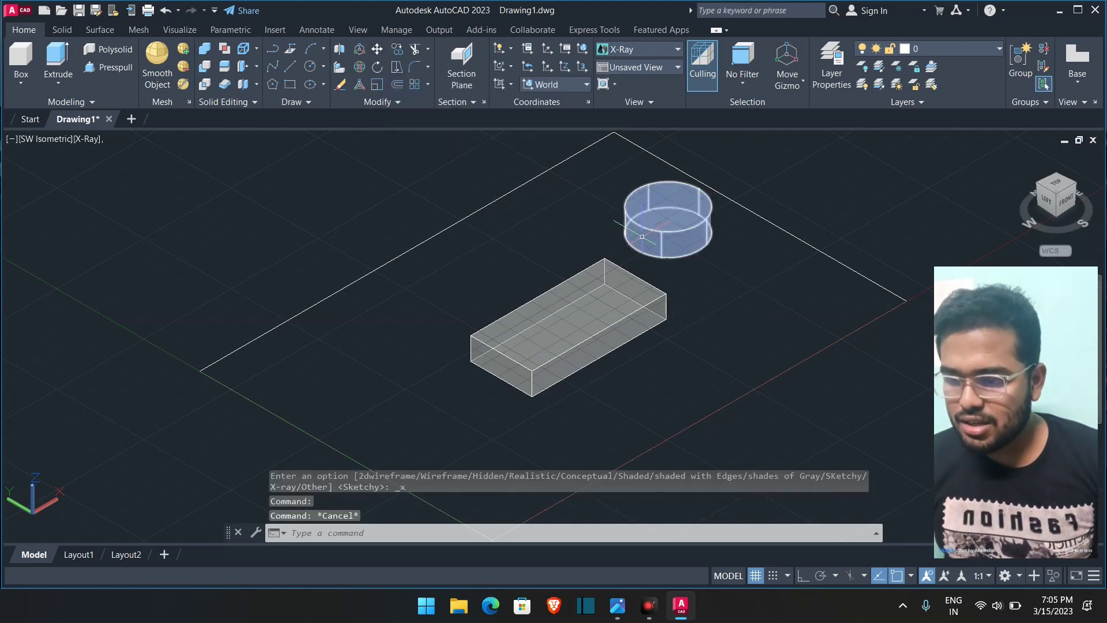
left_click(377, 50)
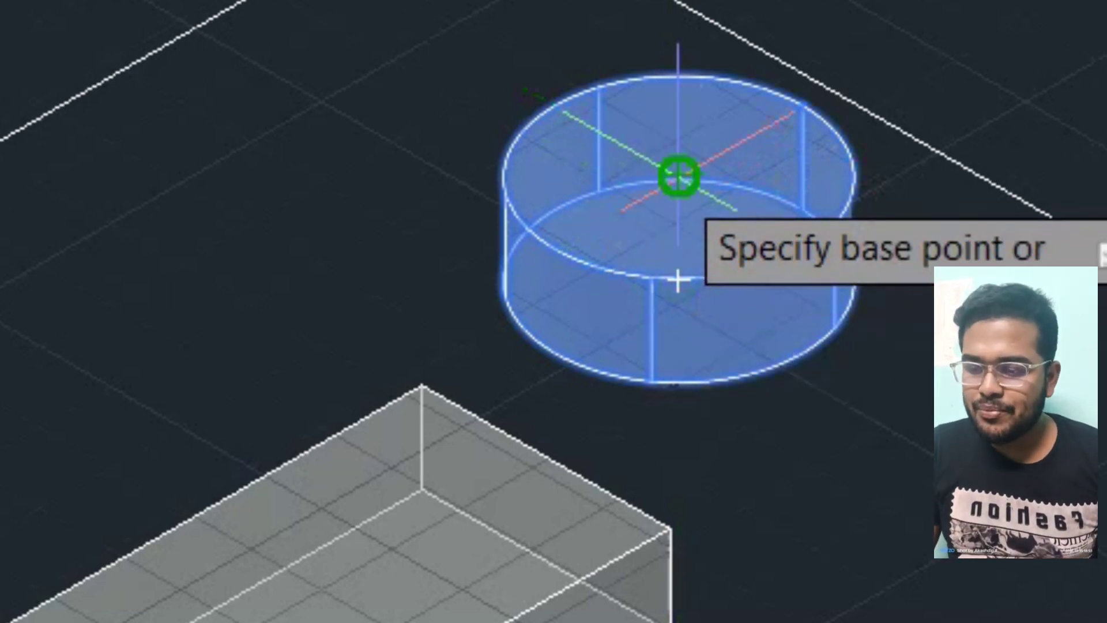
left_click(679, 175)
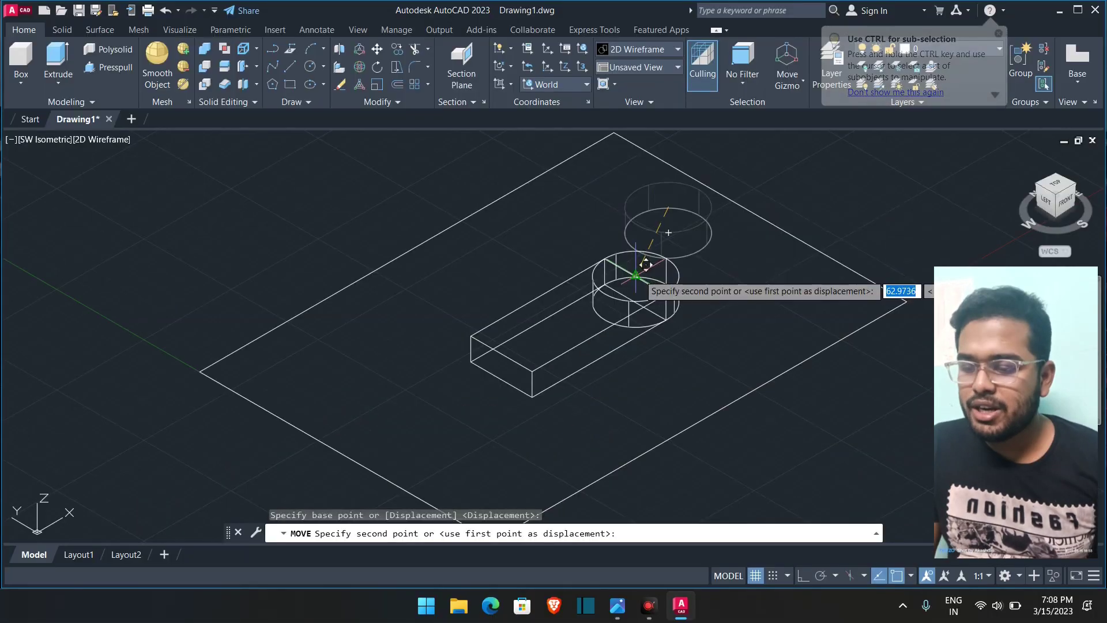
left_click(565, 276)
- Delete the leftover source circle beside the cylinder
scroll(741, 267, "up", 3)
scroll(702, 265, "down", 3)
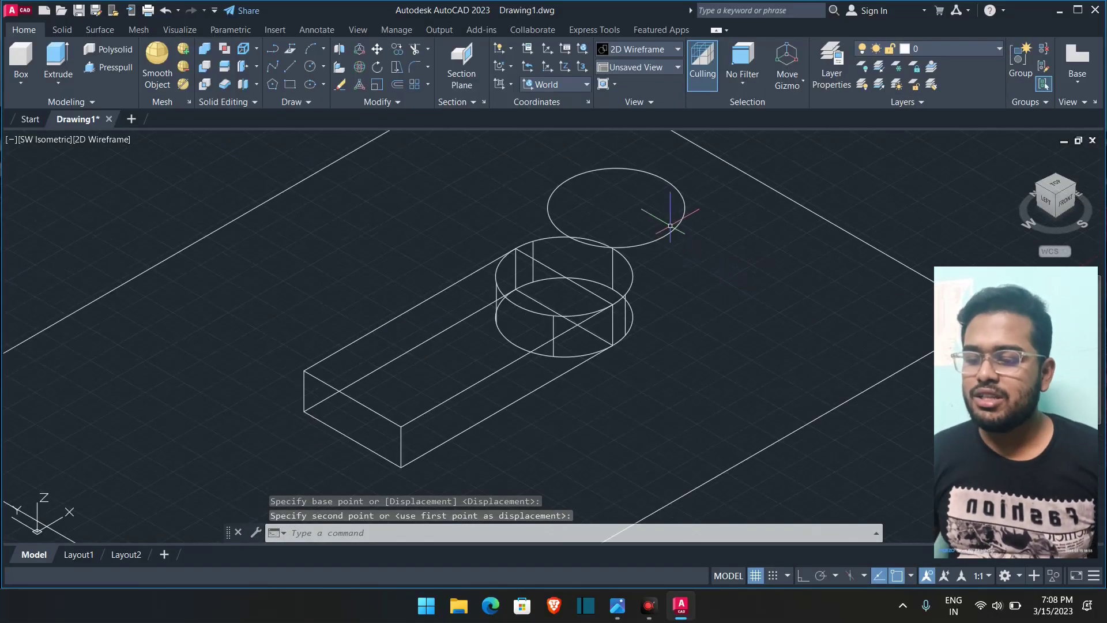
key("Escape")
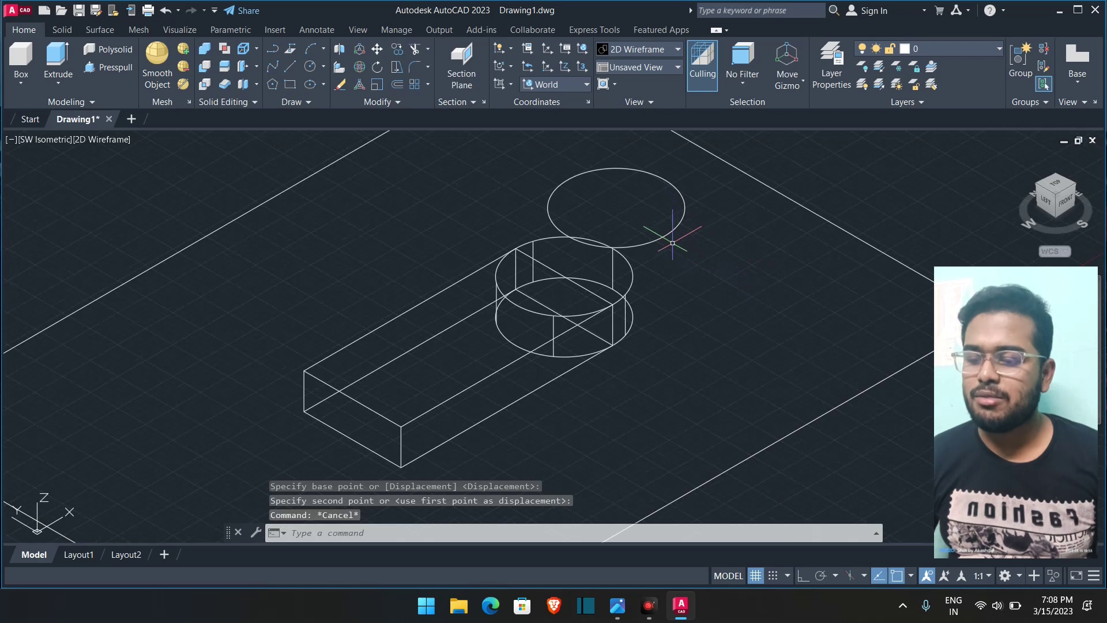
left_click(672, 243)
left_click(657, 220)
key("Delete")
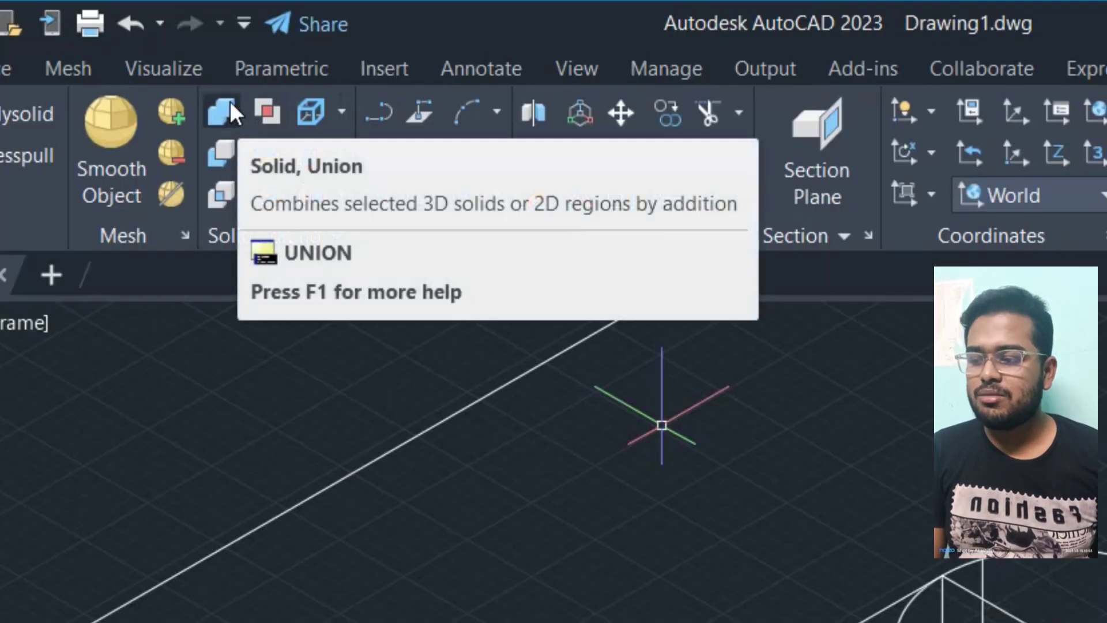
- Union the base block and the cylinder into one round-ended base plate
left_click(231, 113)
left_click(396, 315)
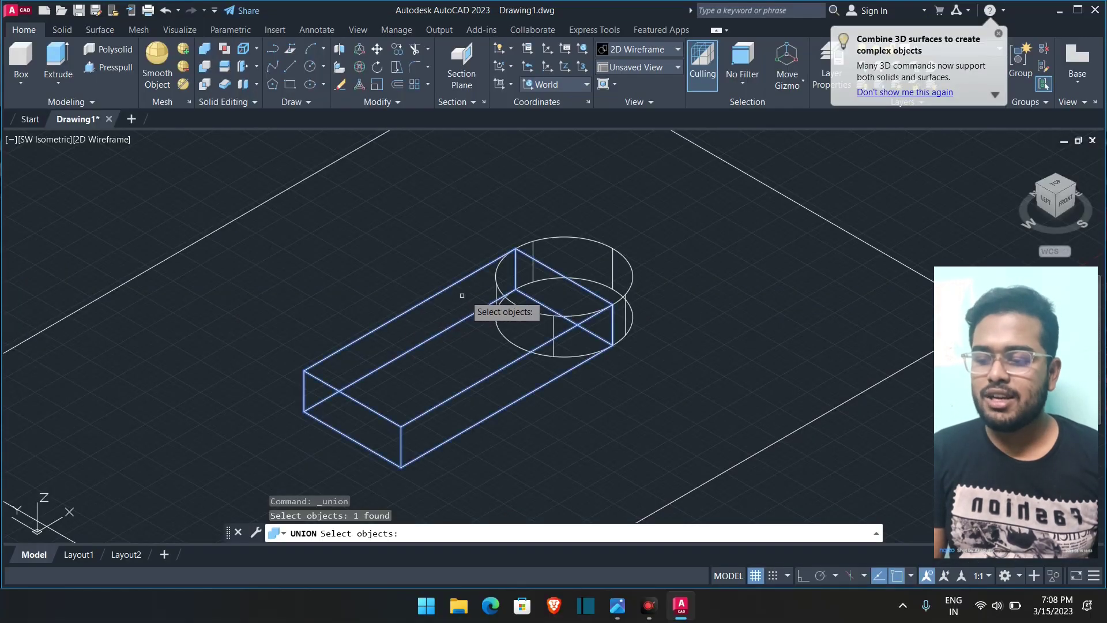
left_click(569, 237)
key("Return")
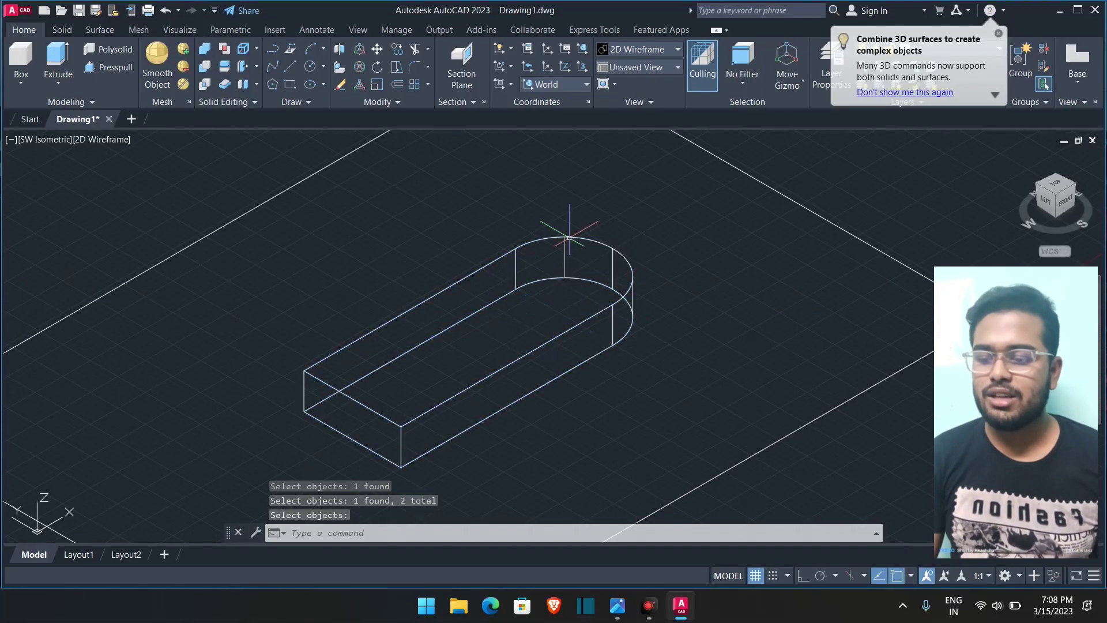
scroll(396, 246, "down", 2)
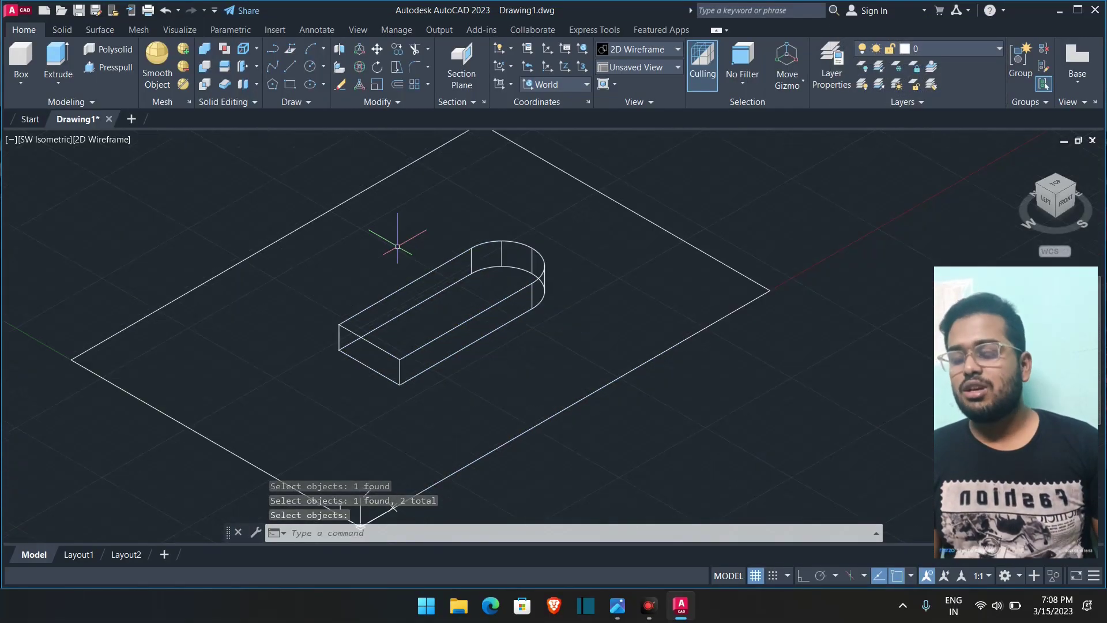
left_click(618, 605)
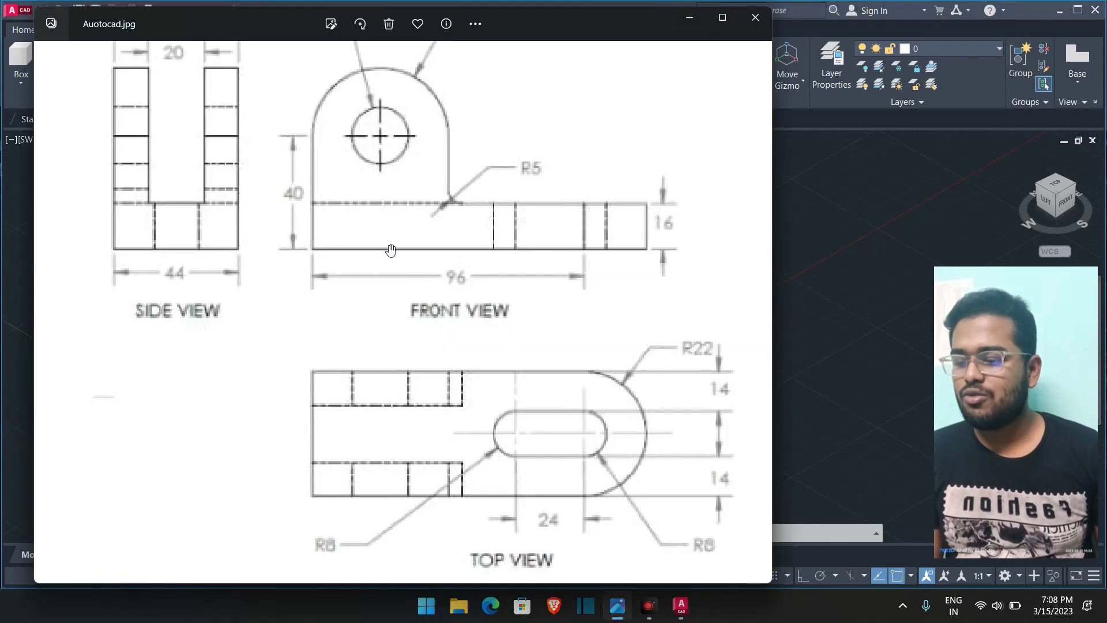
left_click(688, 16)
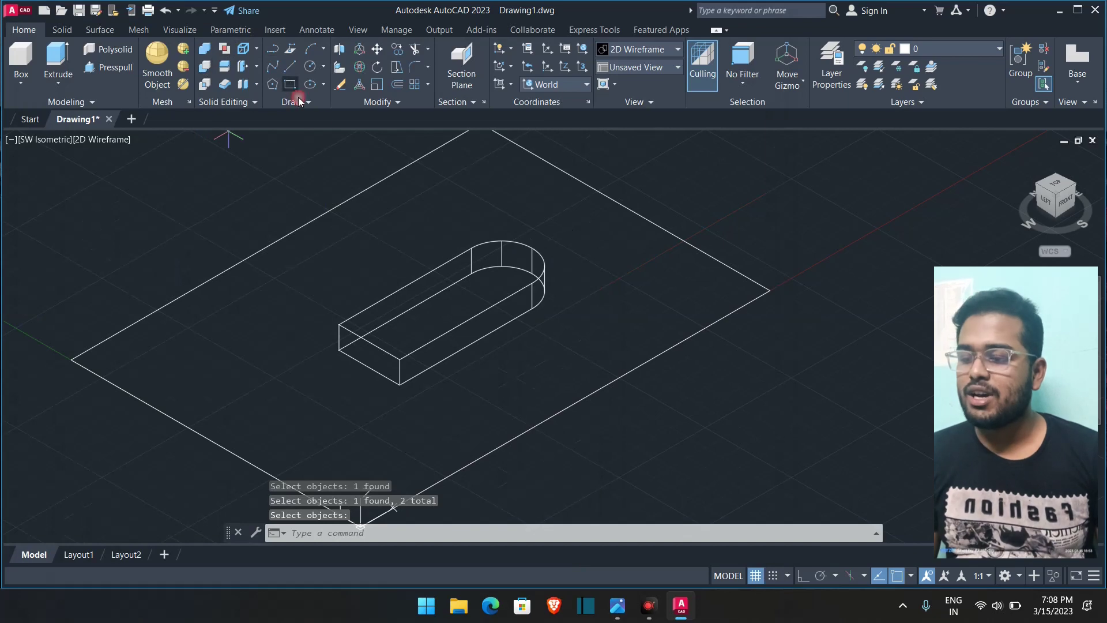
left_click(290, 85)
left_click(378, 233)
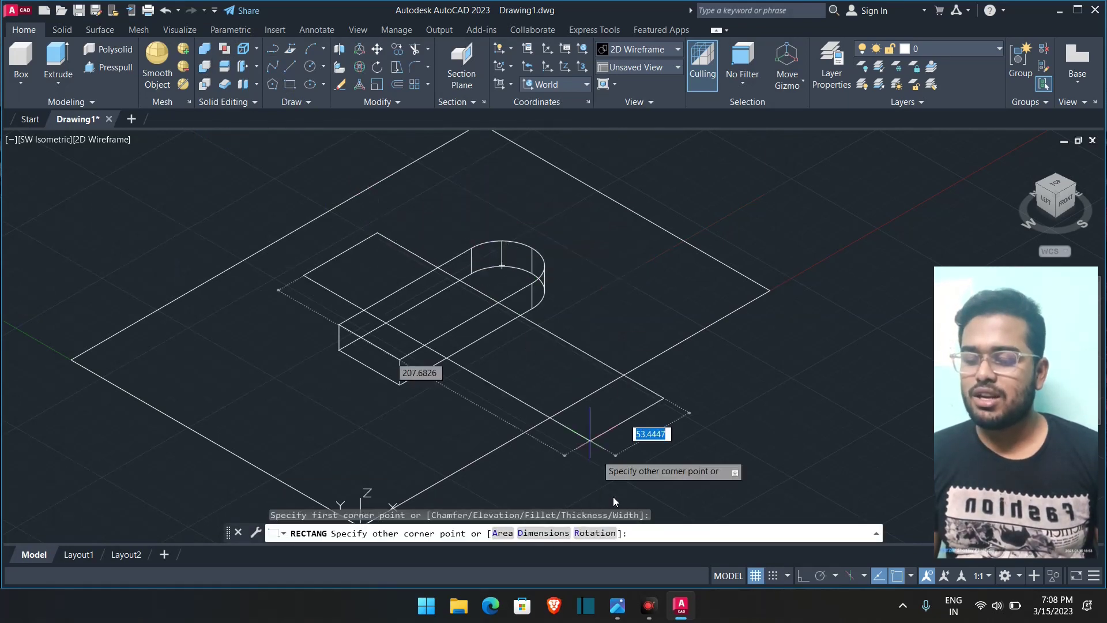
left_click(617, 605)
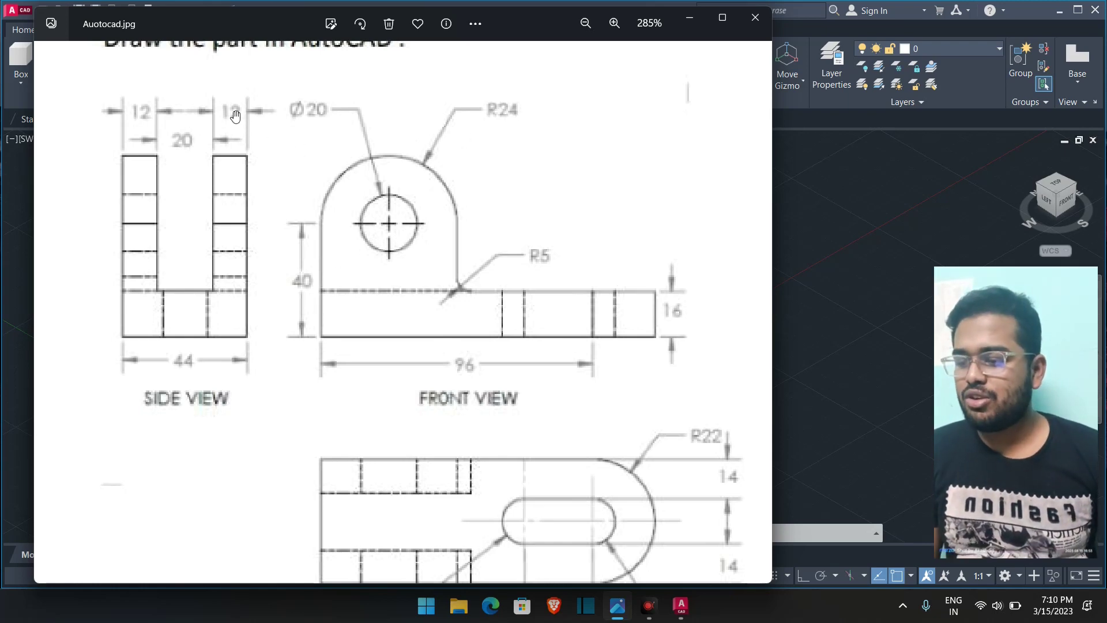
left_click(684, 14)
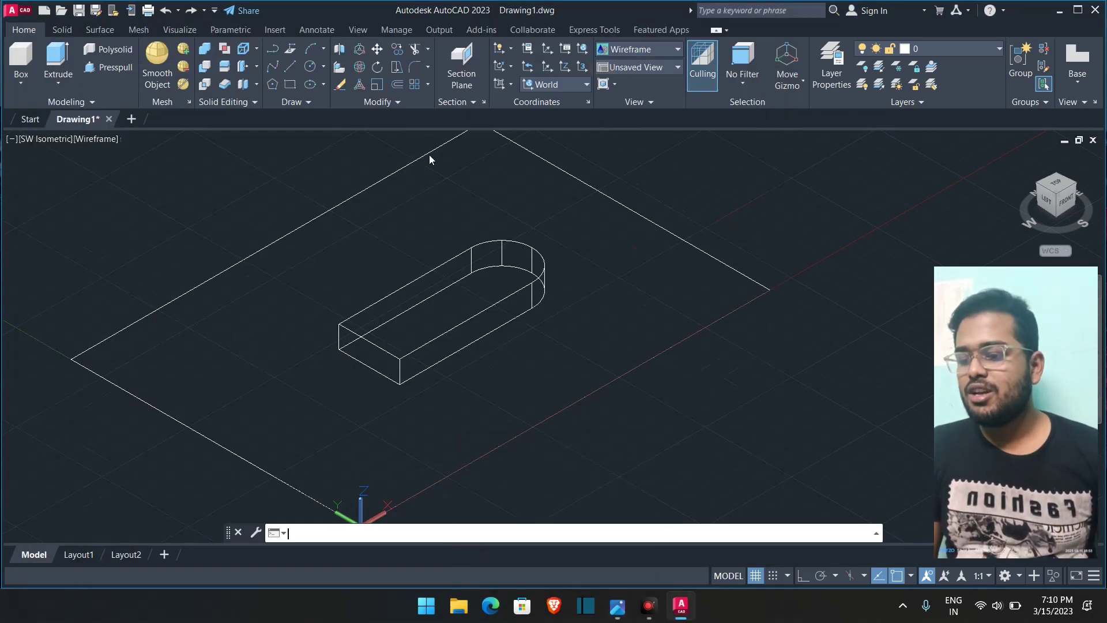
- Draw a 48 by 12 rectangle for the upright lug beside the base plate, near the paper boundary's edge, checking the reference drawing
left_click(616, 605)
left_click(700, 19)
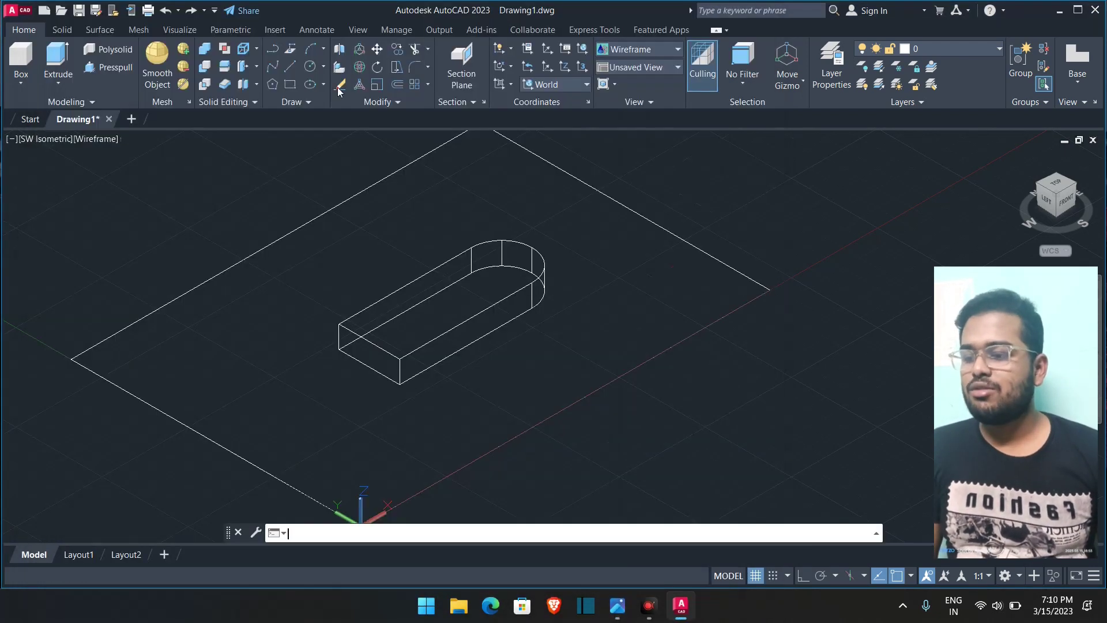
left_click(332, 260)
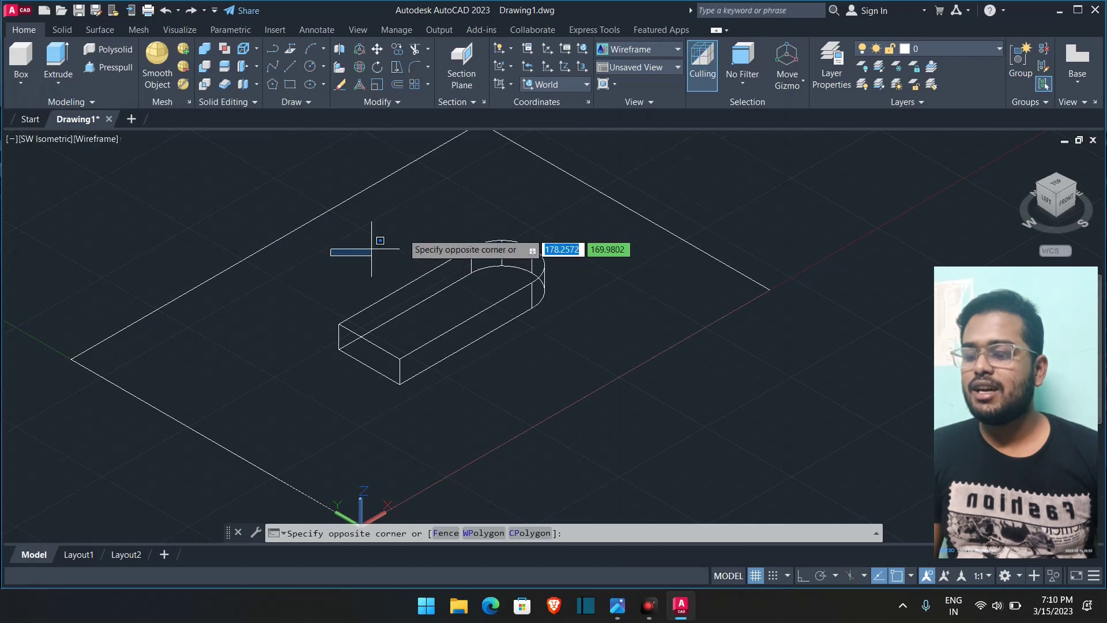
left_click(290, 84)
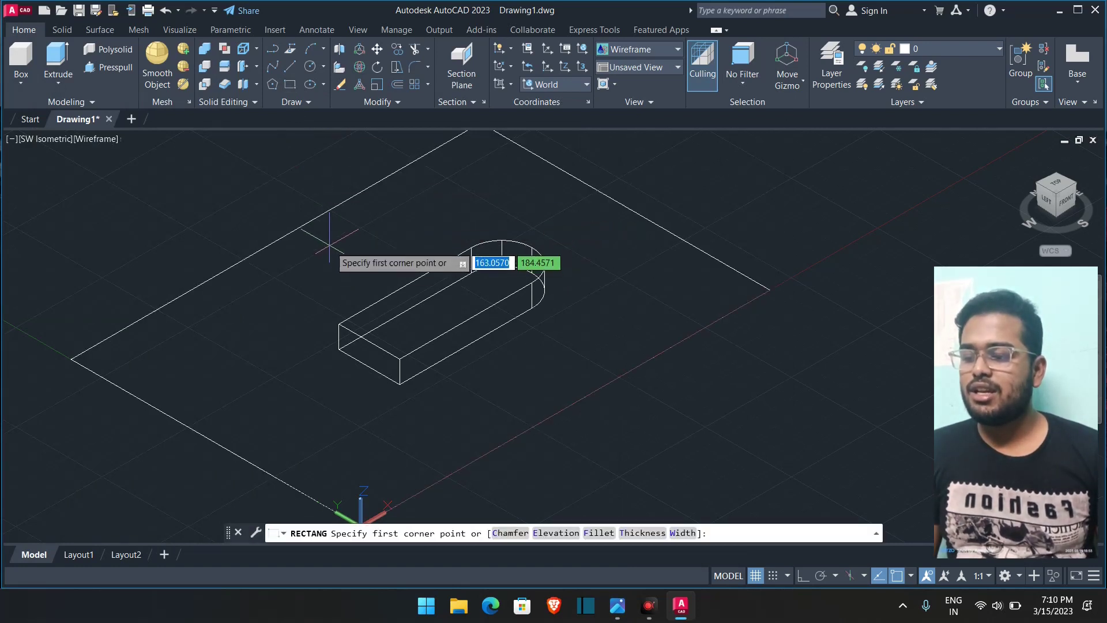
left_click(377, 273)
type("48")
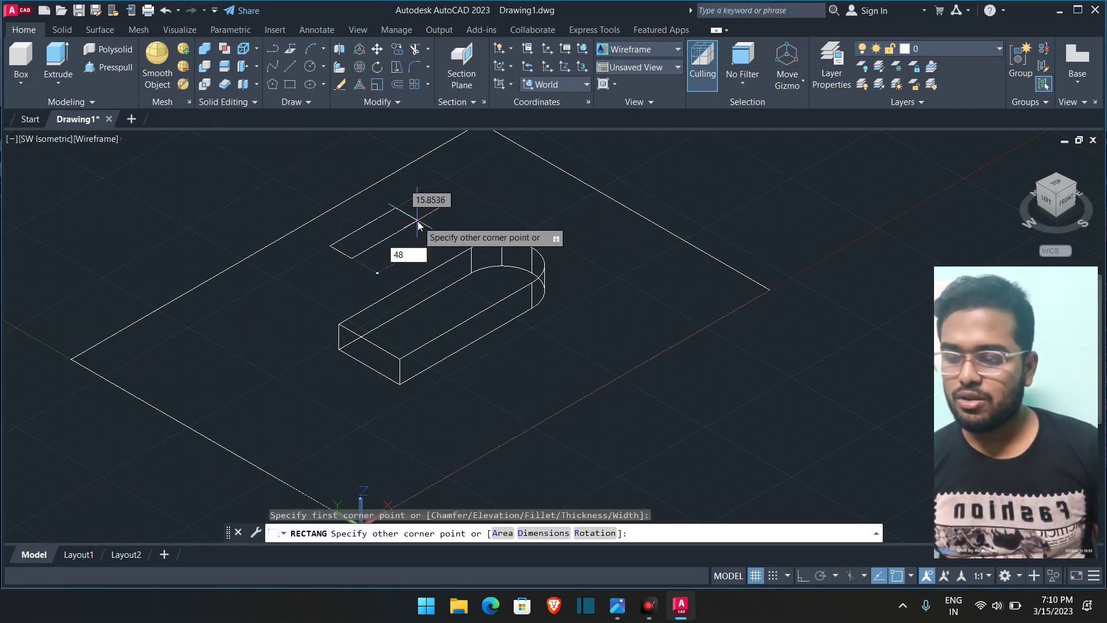
key("Tab")
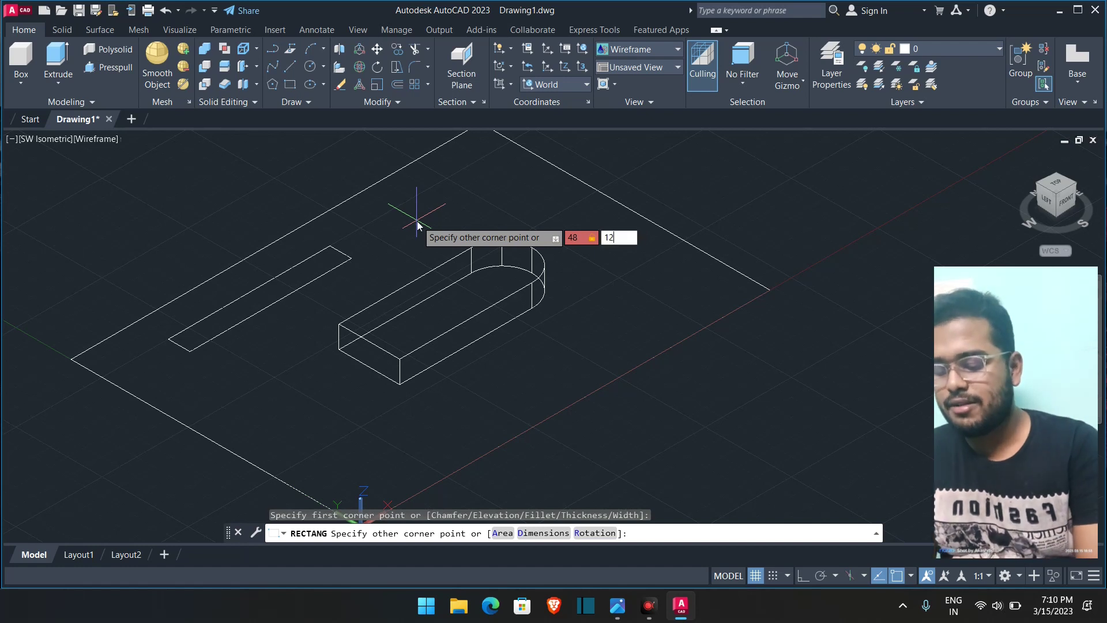
type("12")
key("Return")
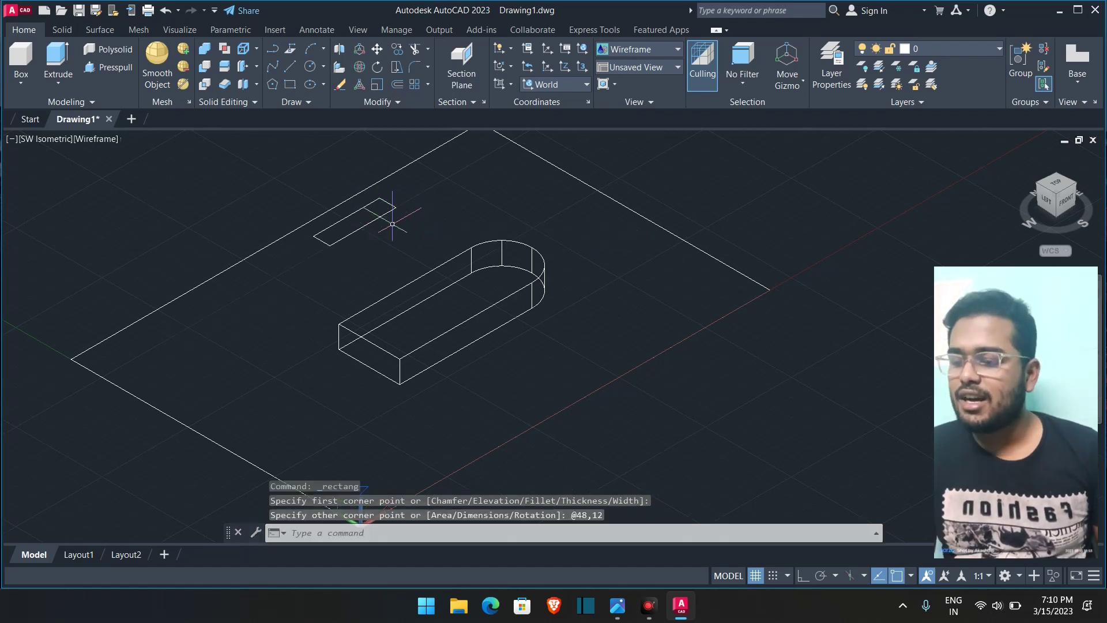
- Presspull the 48 by 12 rectangle upward by 24 to form the lug block, checking the reference drawing
left_click(120, 67)
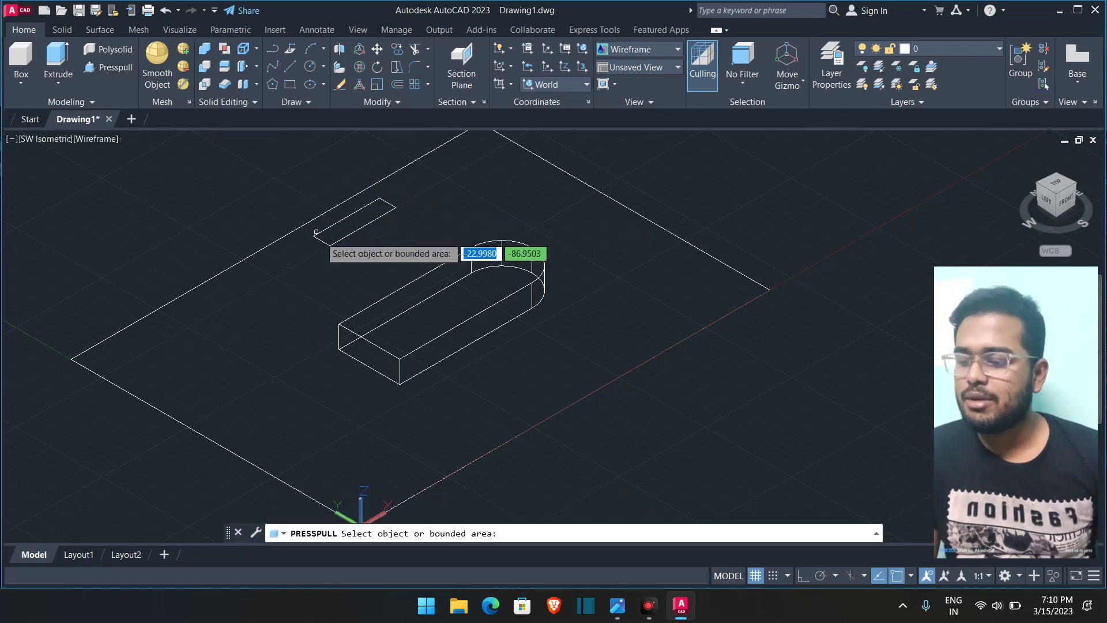
left_click(341, 228)
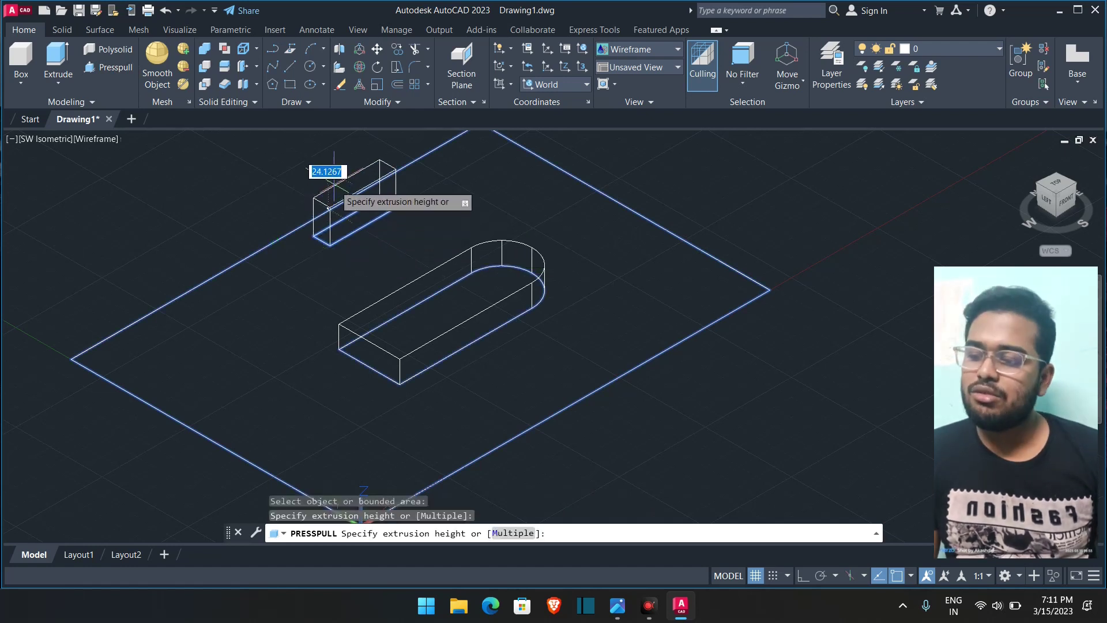
key("alt+Tab")
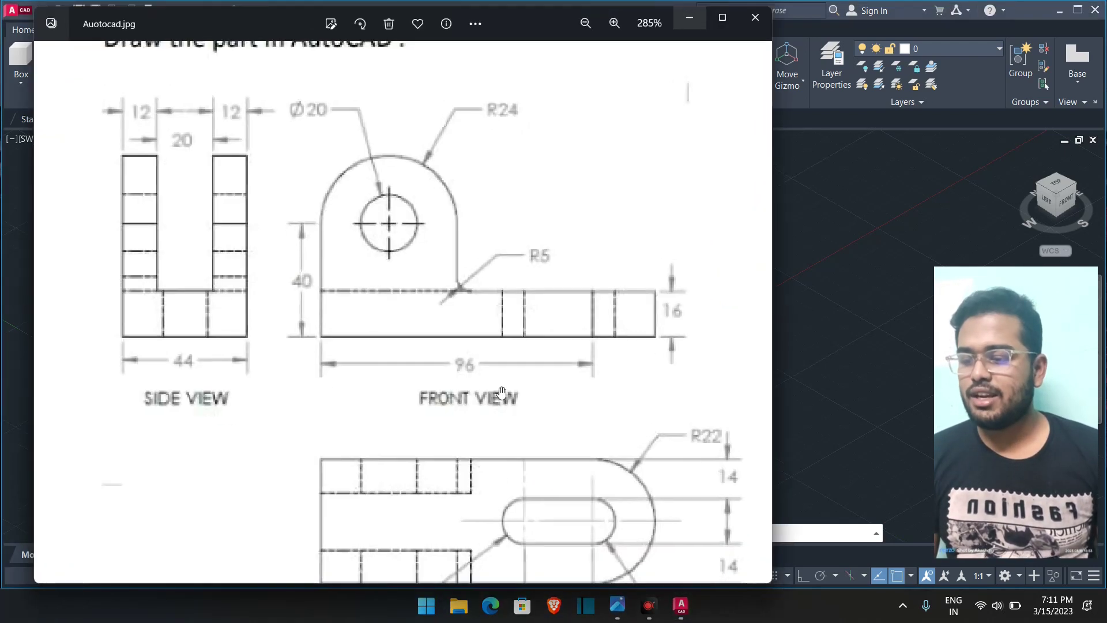
left_click(687, 25)
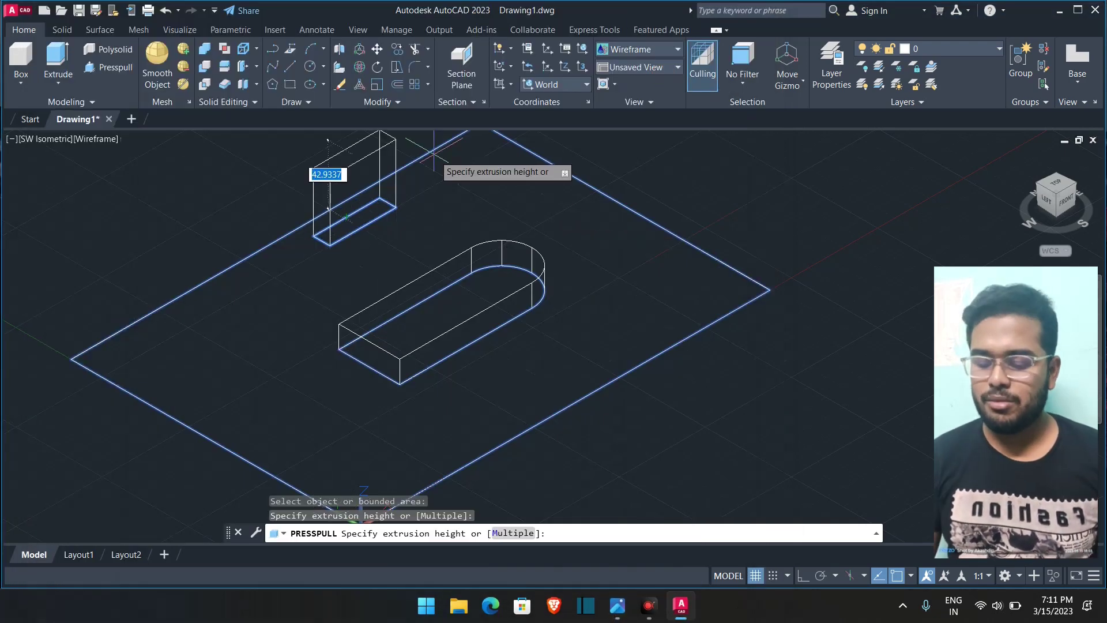
key("Return")
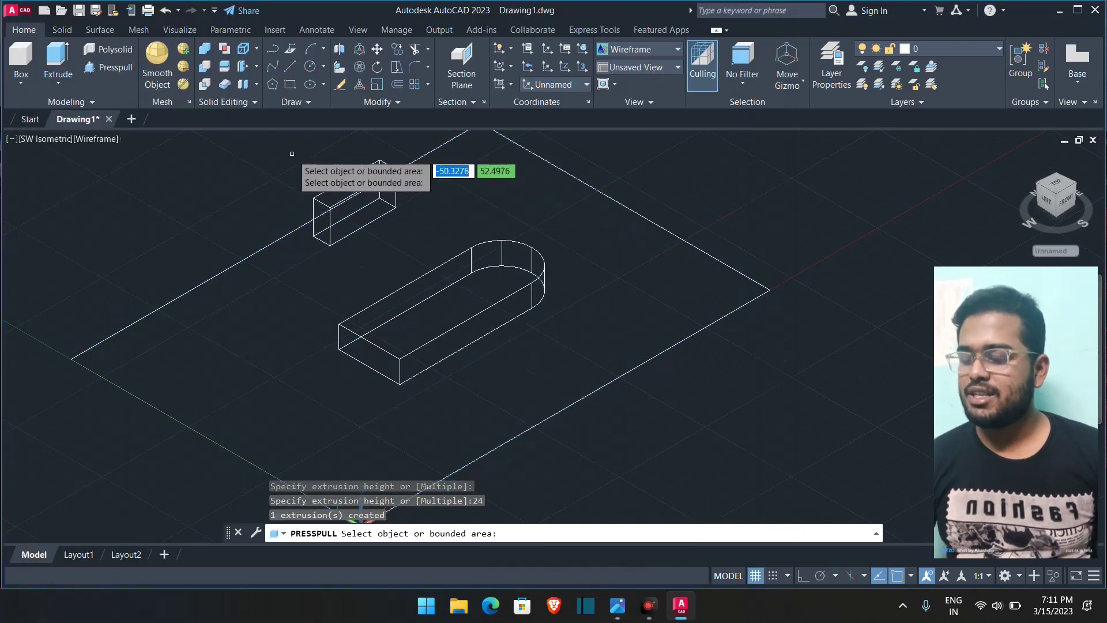
key("Return")
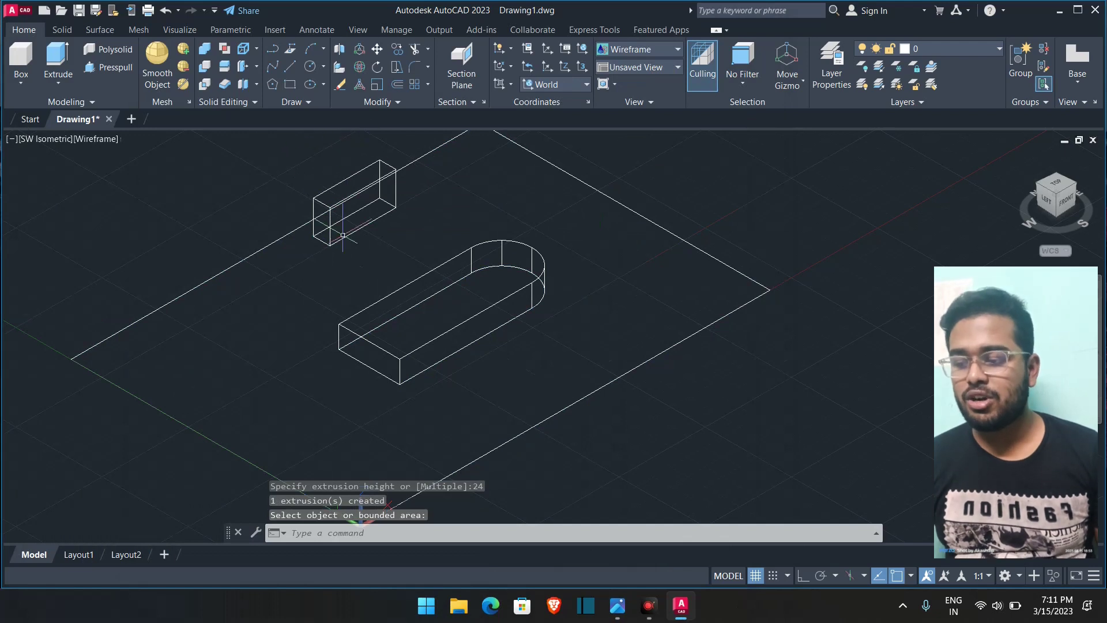
- Move the lug block off its source rectangle along Y toward the base plate and delete the leftover rectangle
left_click(340, 239)
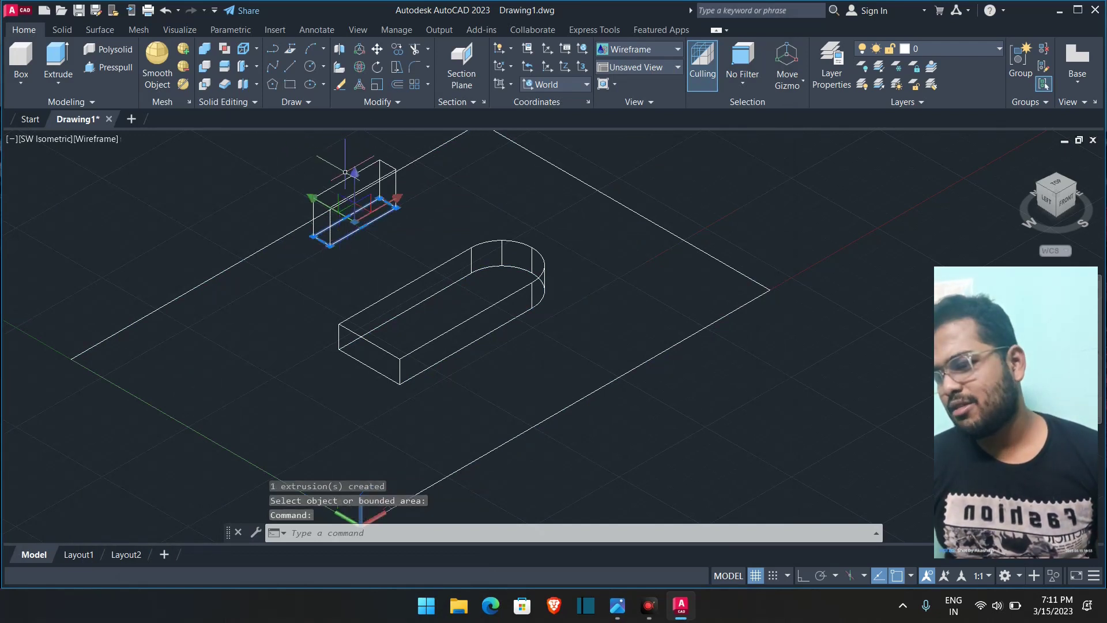
key("Escape")
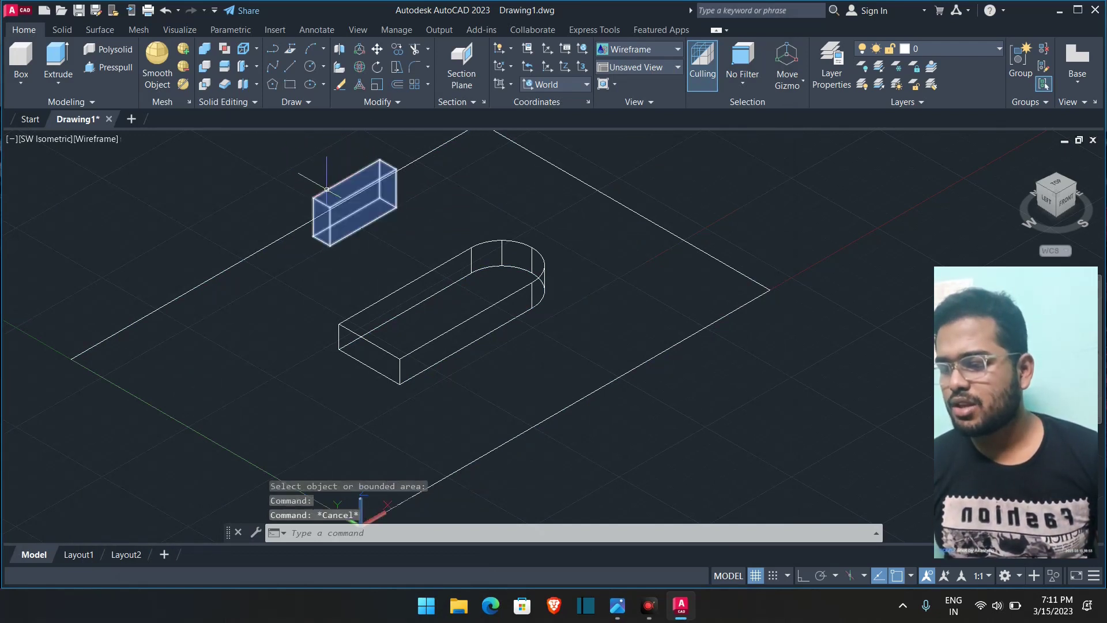
left_click(359, 190)
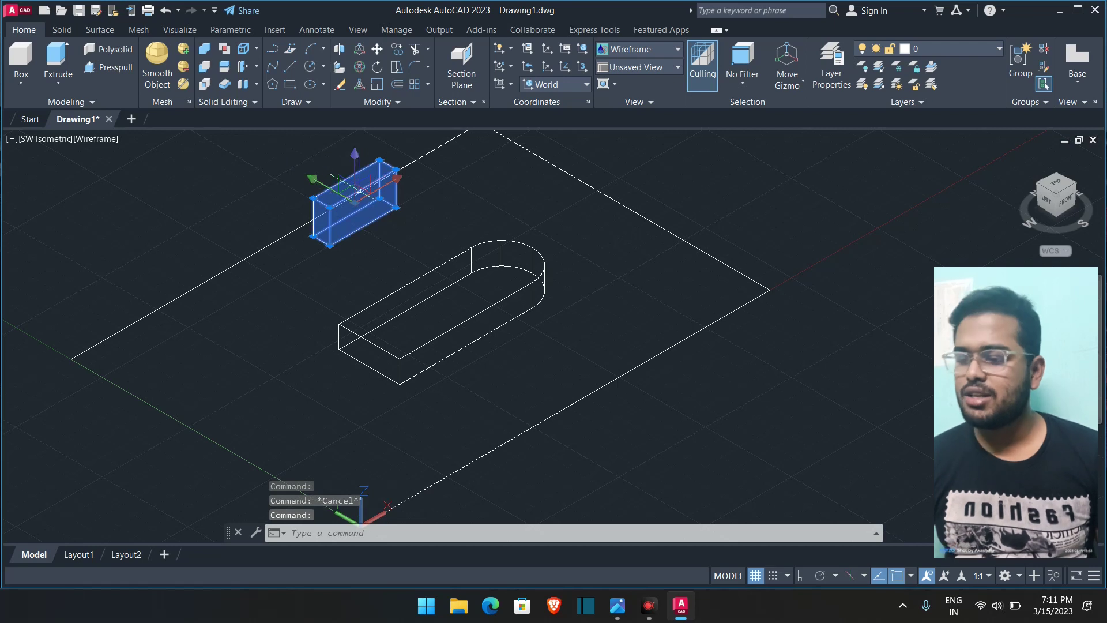
left_click(312, 182)
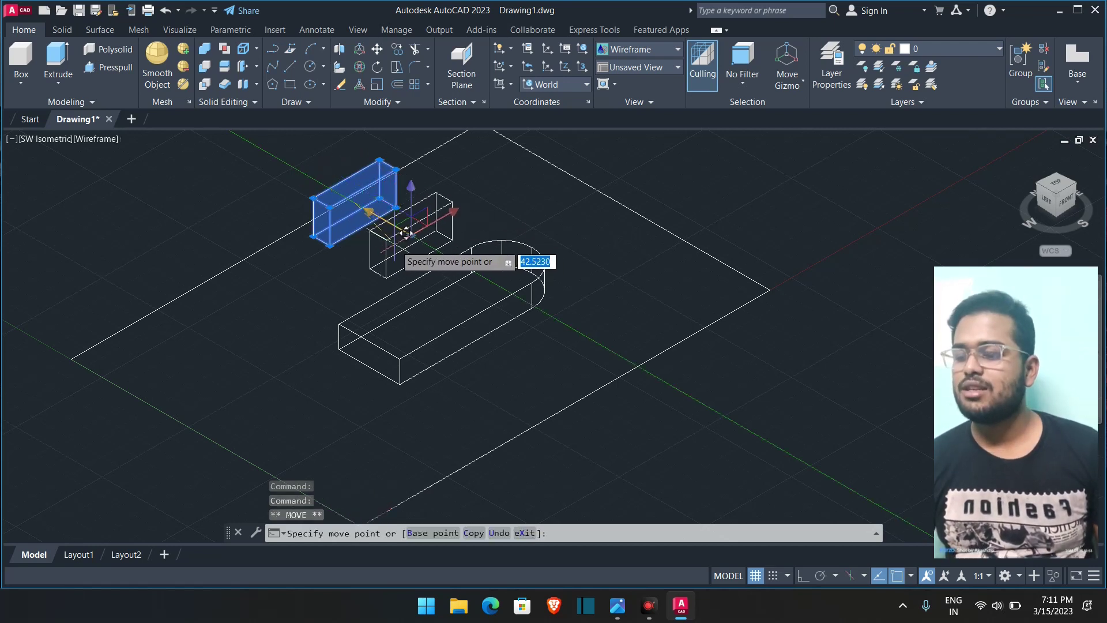
left_click(407, 232)
key("Escape")
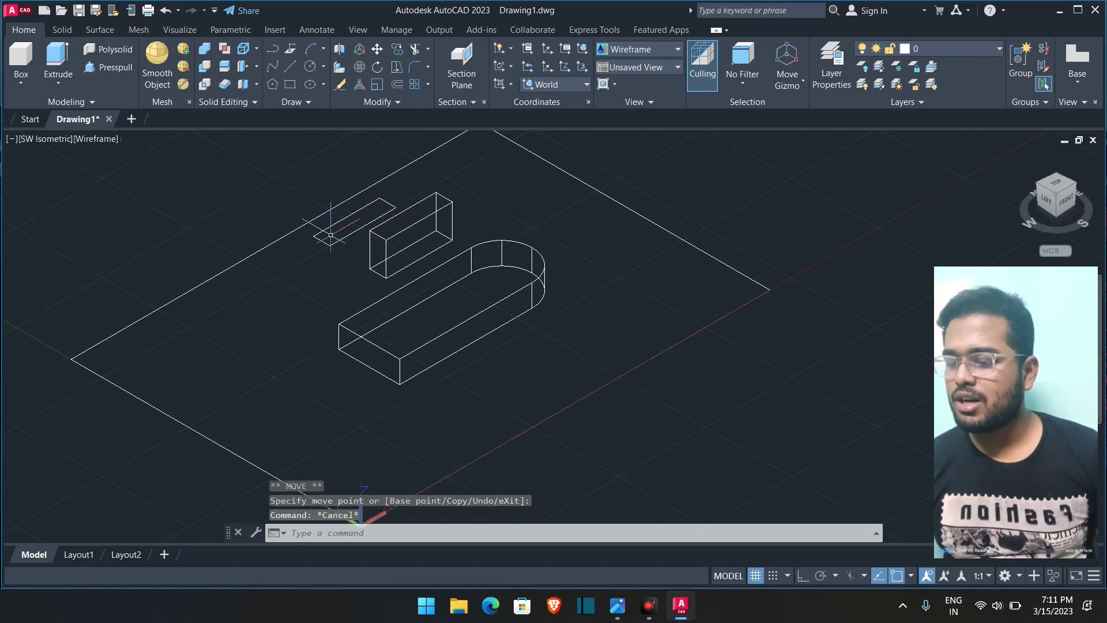
left_click(334, 243)
key("Delete")
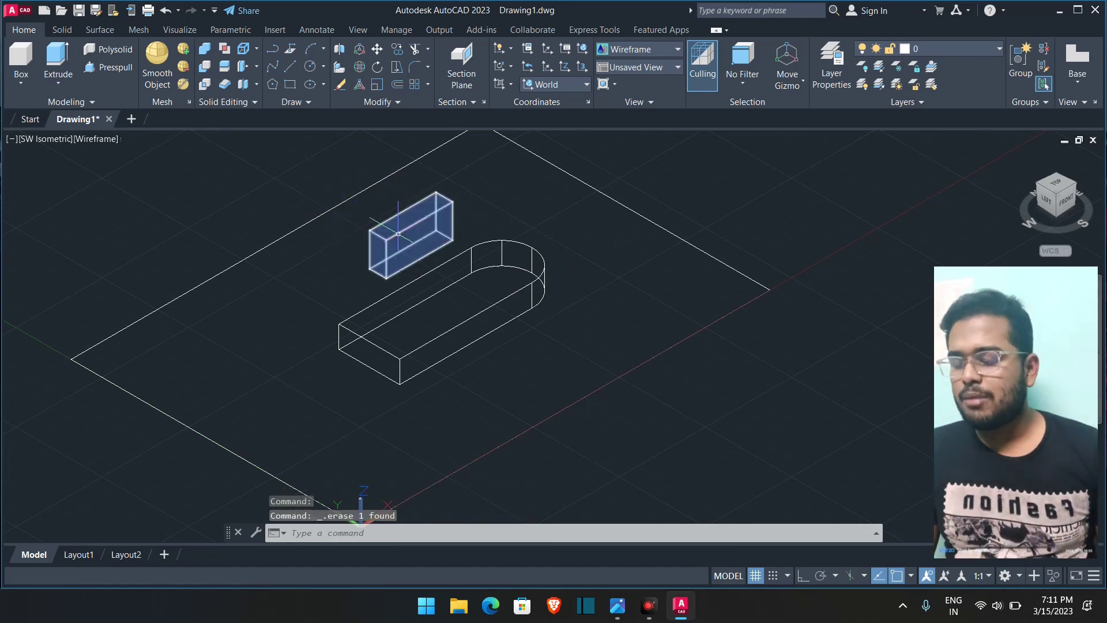
- Try moving the lug block by its bottom front corner onto the near top corner of the base plate's square end, and undo it
left_click(397, 232)
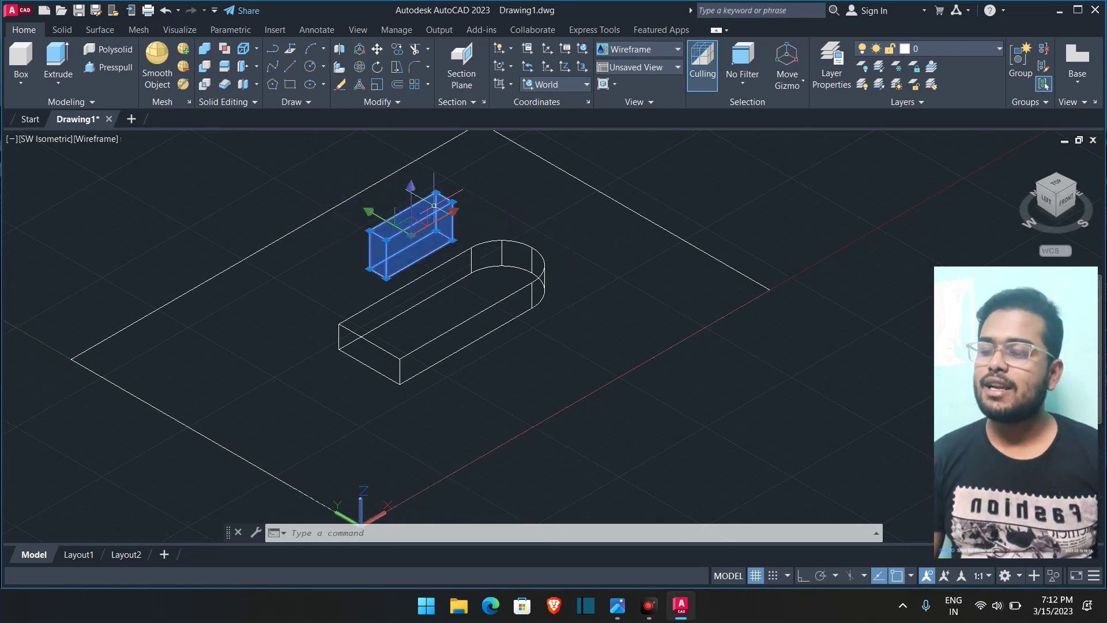
left_click(378, 50)
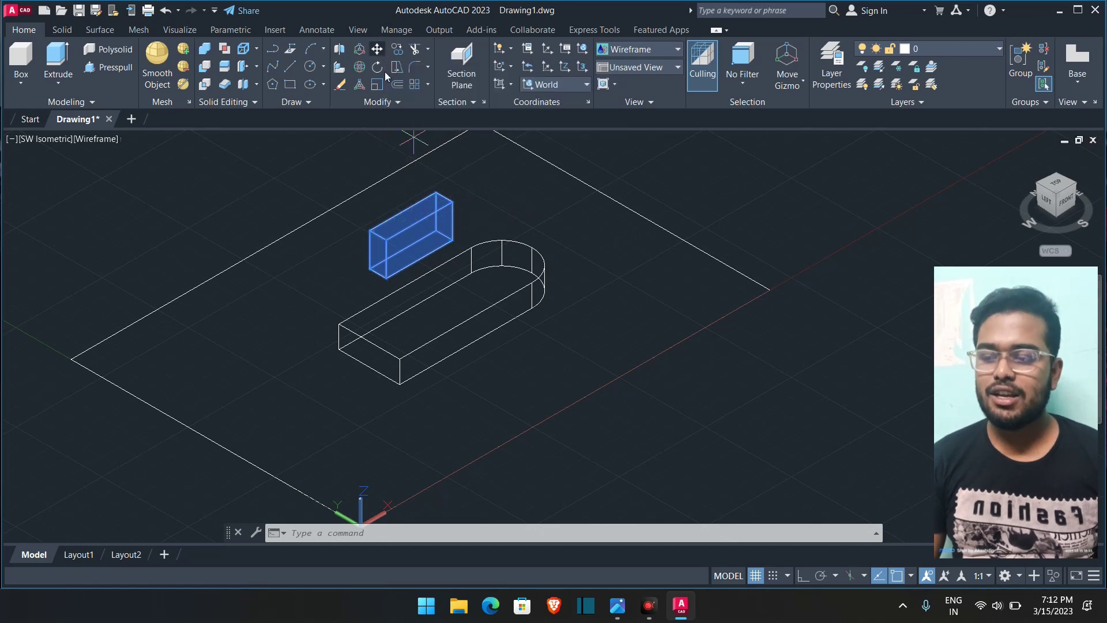
scroll(380, 253, "up", 2)
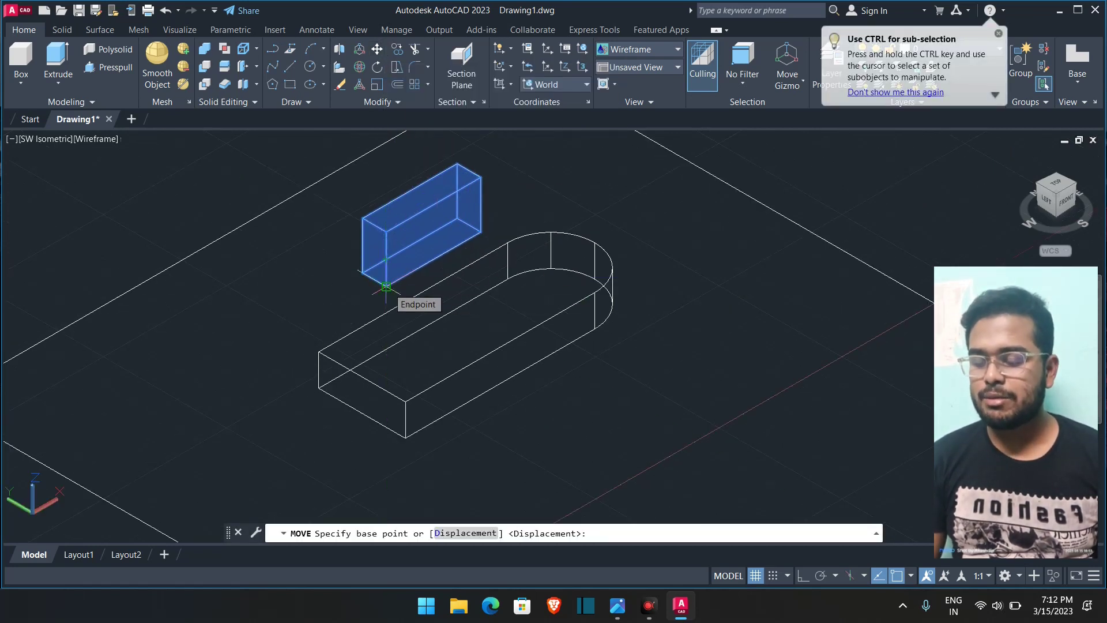
left_click(386, 286)
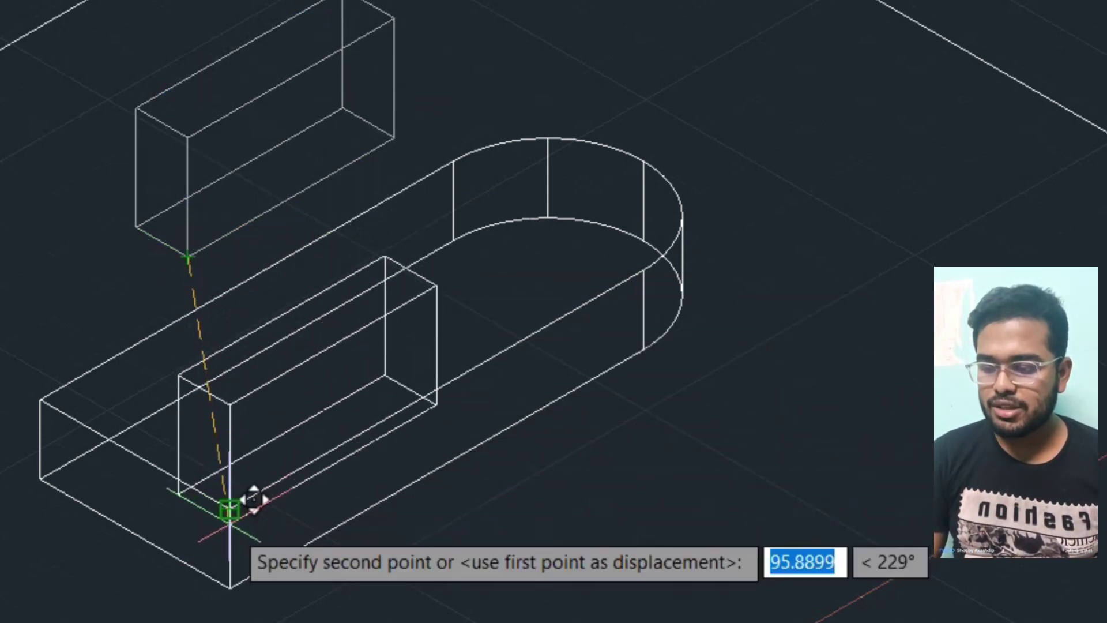
left_click(227, 505)
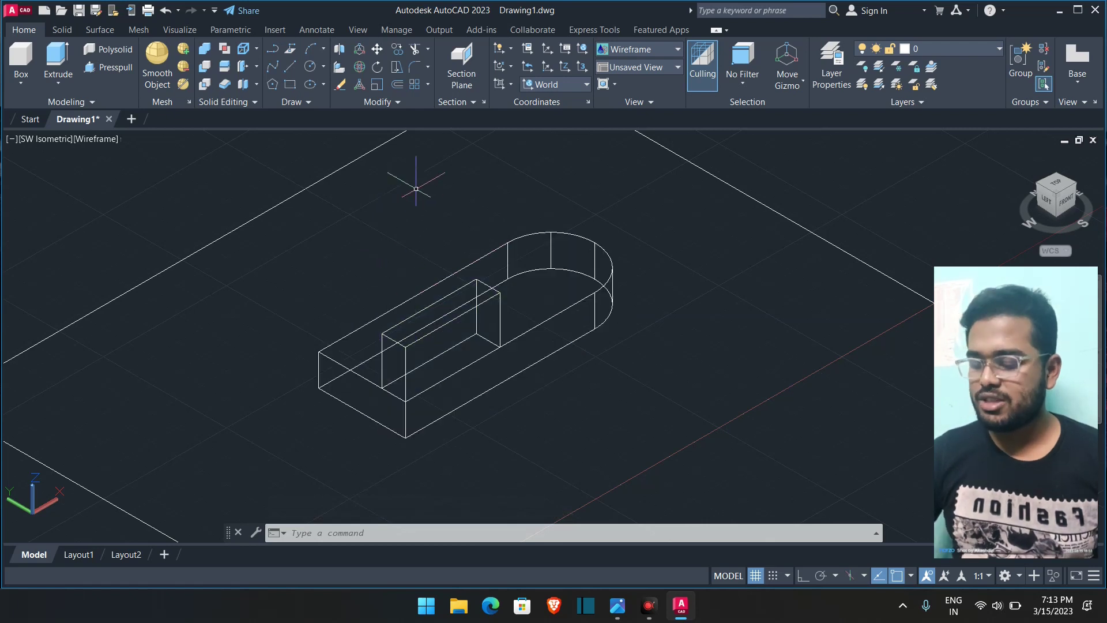
key("ctrl+z")
- Copy the lug block once to a free spot beside the base plate's rounded end
scroll(392, 220, "up", 3)
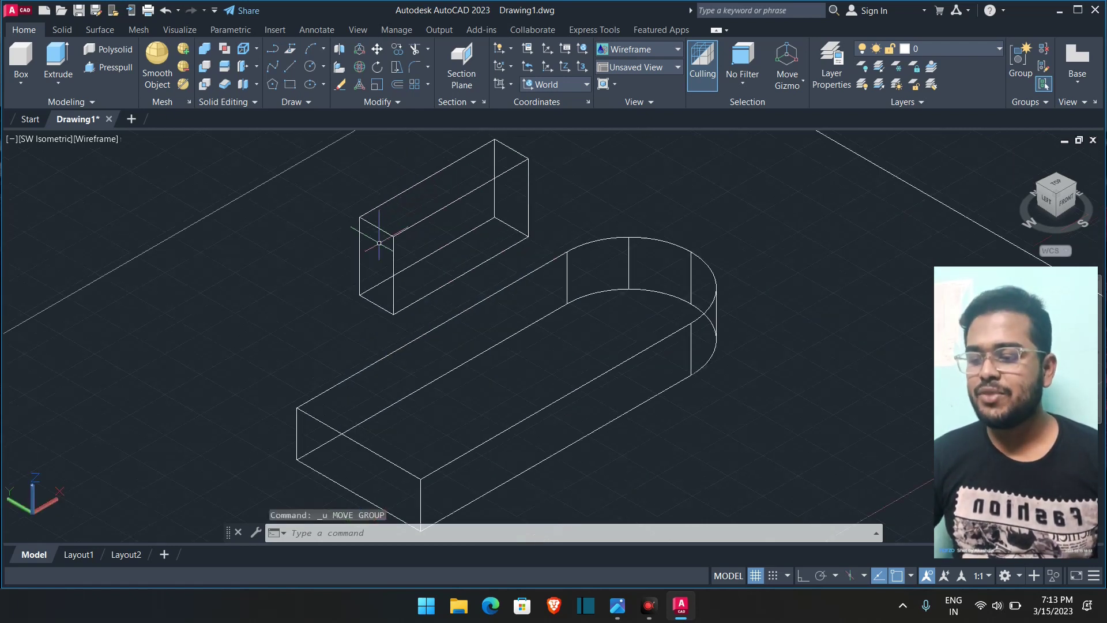
scroll(377, 222, "down", 2)
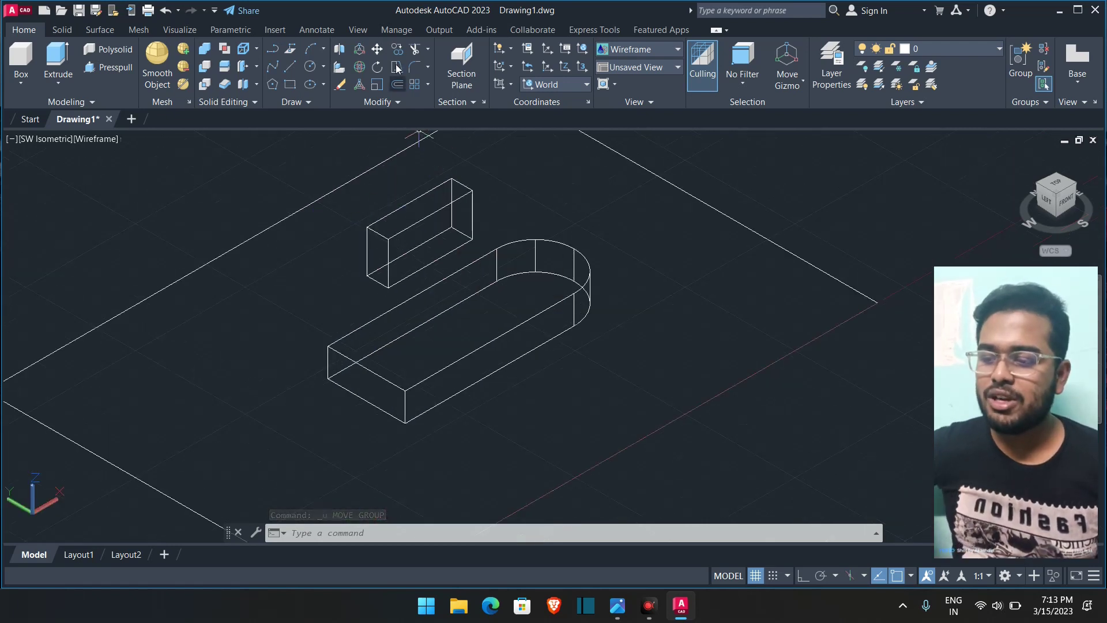
left_click(385, 221)
left_click(381, 208)
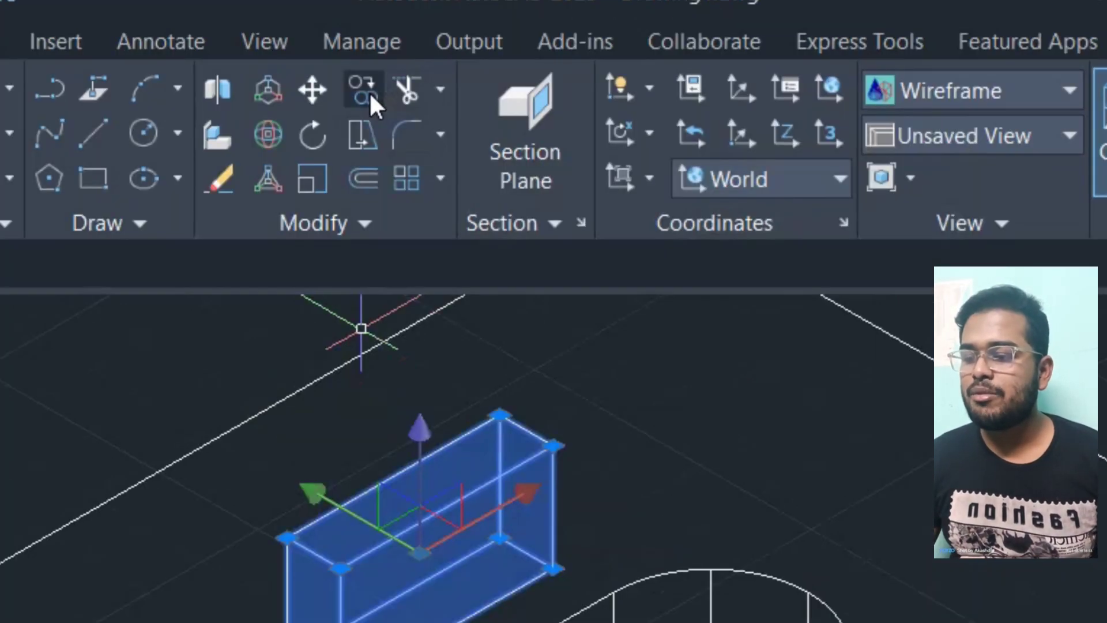
left_click(363, 90)
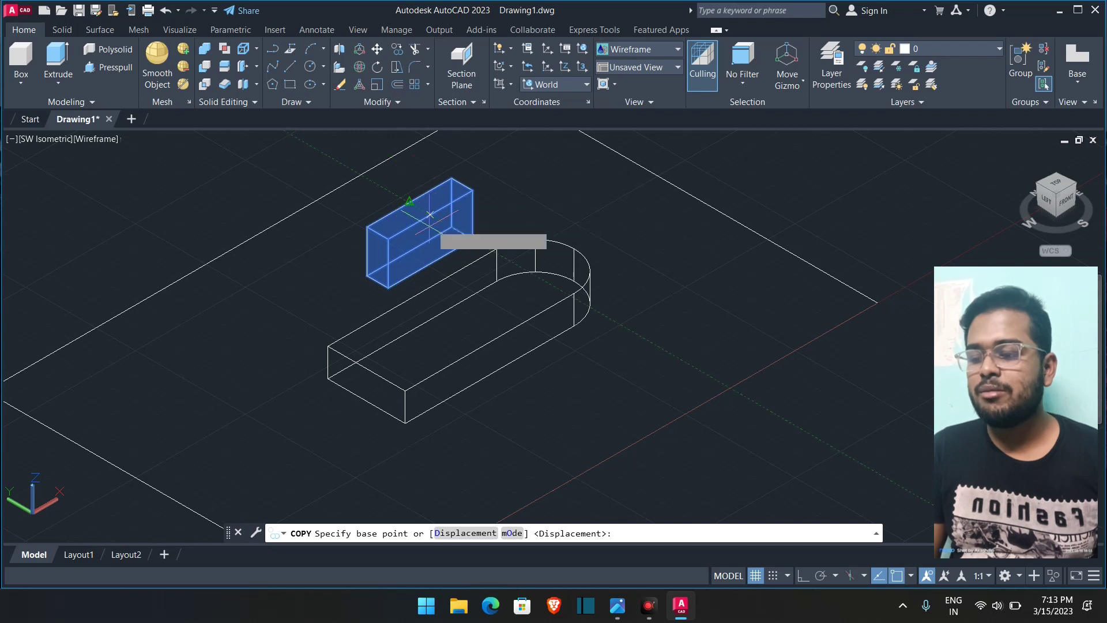
left_click(438, 209)
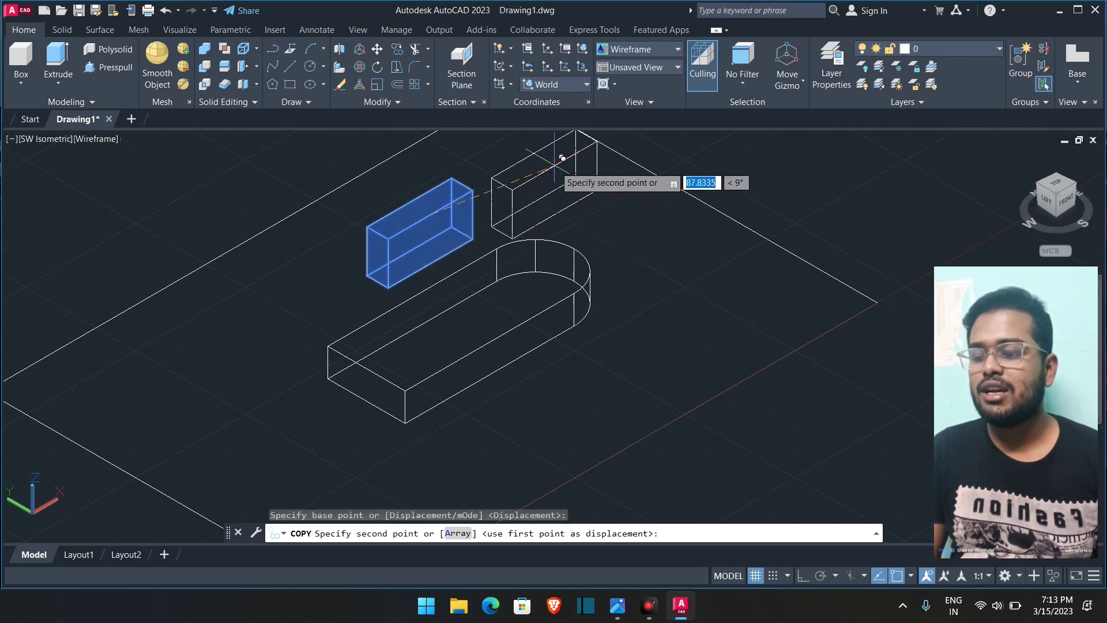
left_click(561, 160)
key("Escape")
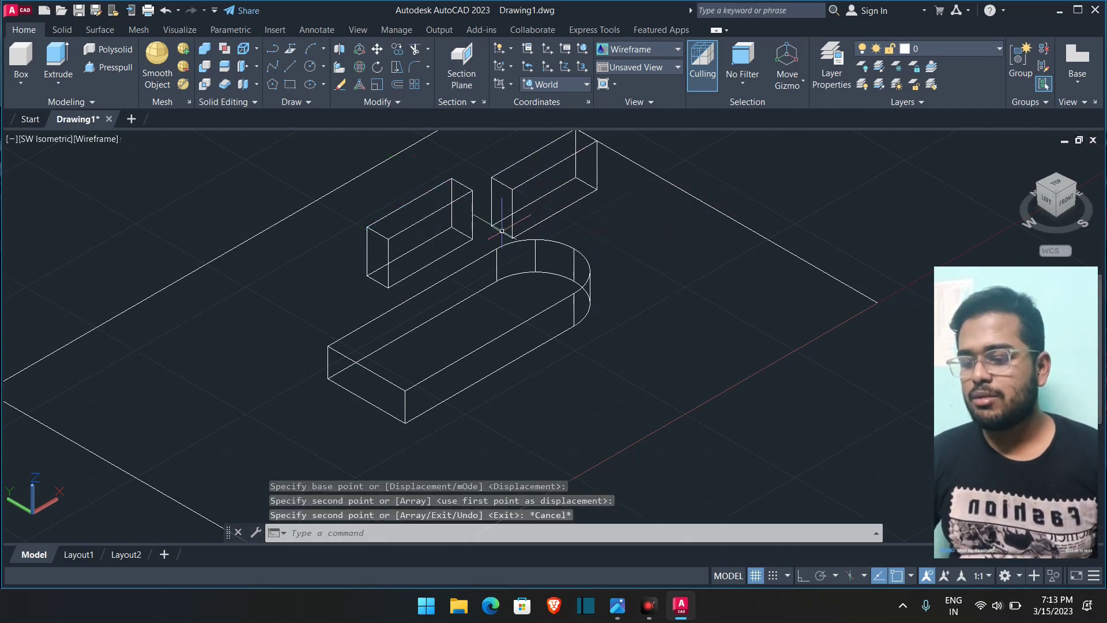
- Move the copied lug block by its bottom front corner to the near top corner of the base plate's square end
left_click(512, 204)
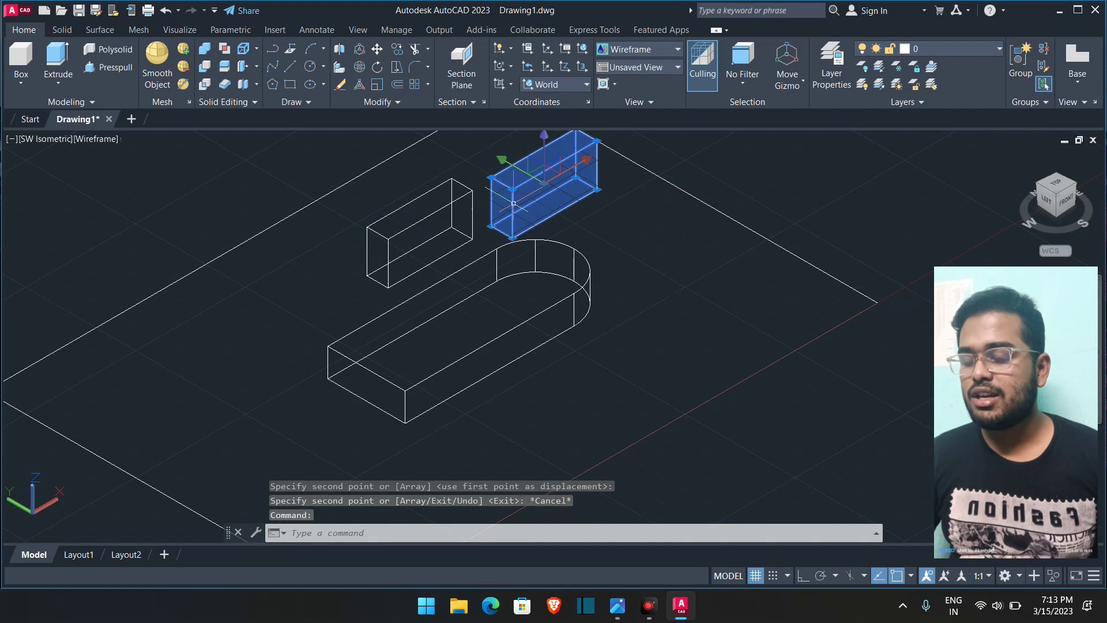
left_click(378, 51)
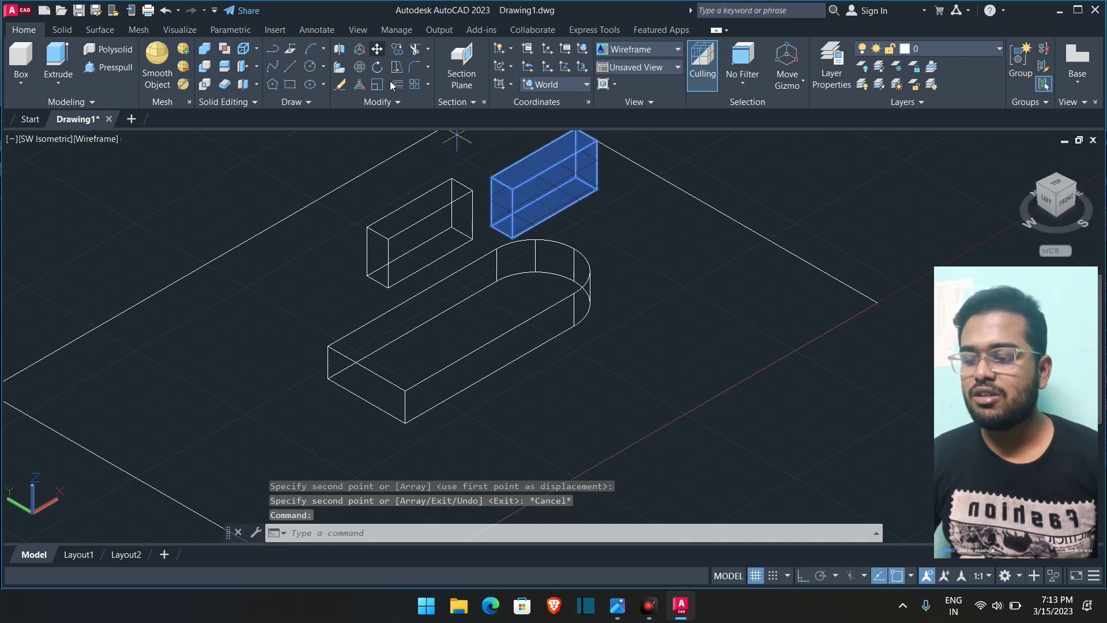
left_click(512, 238)
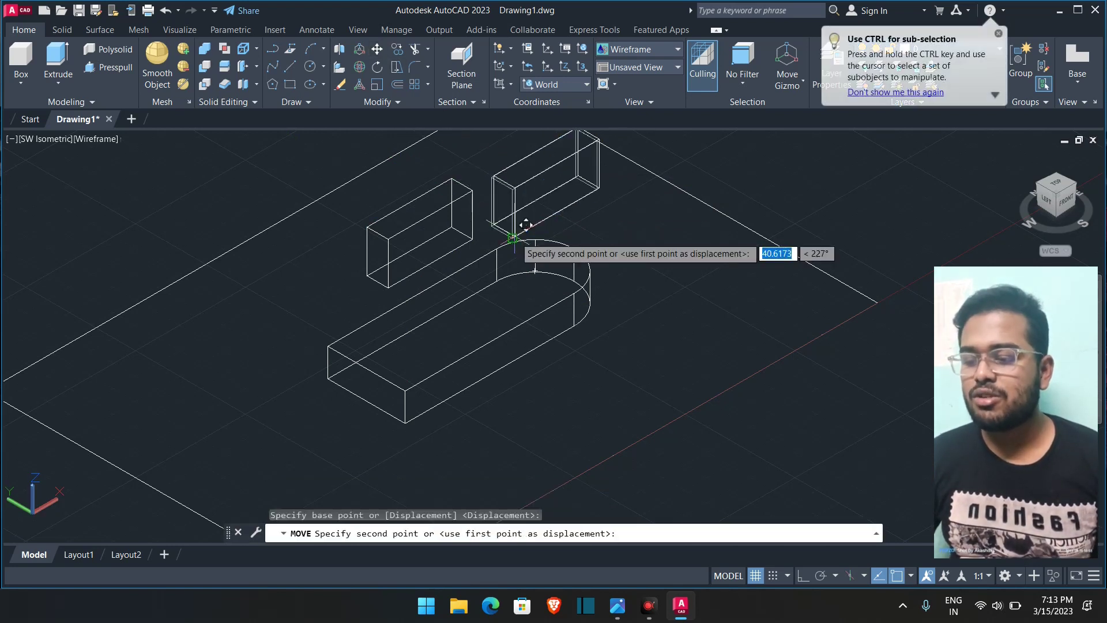
left_click(407, 391)
- Move the original lug block by its outer bottom corner to the opposite top corner of the base plate's square end
left_click(392, 236)
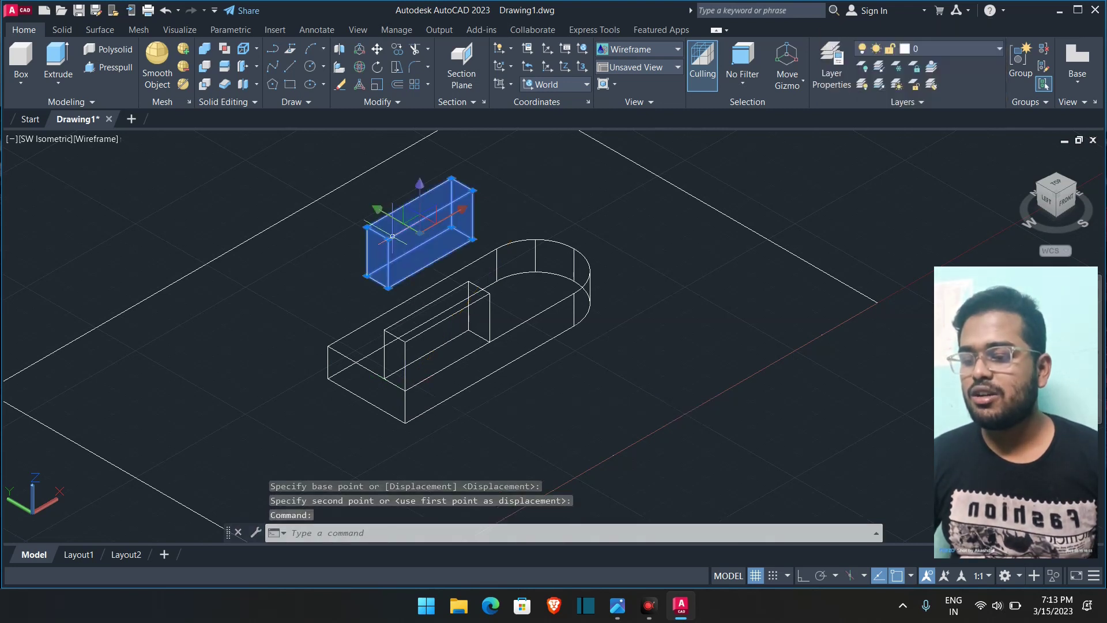
left_click(379, 54)
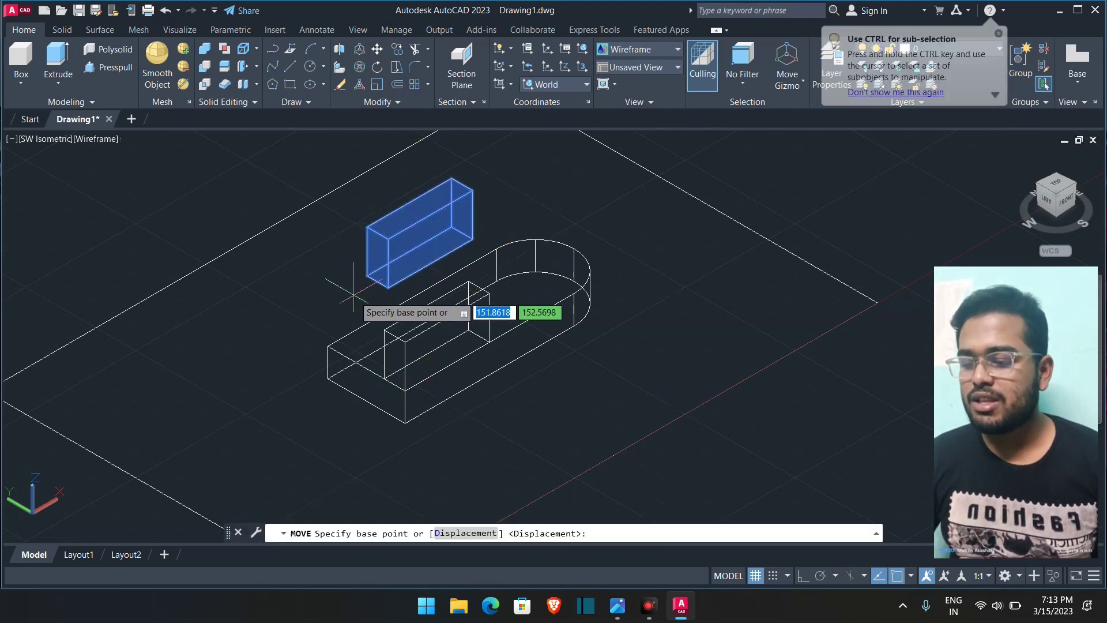
left_click(378, 264)
left_click(329, 341)
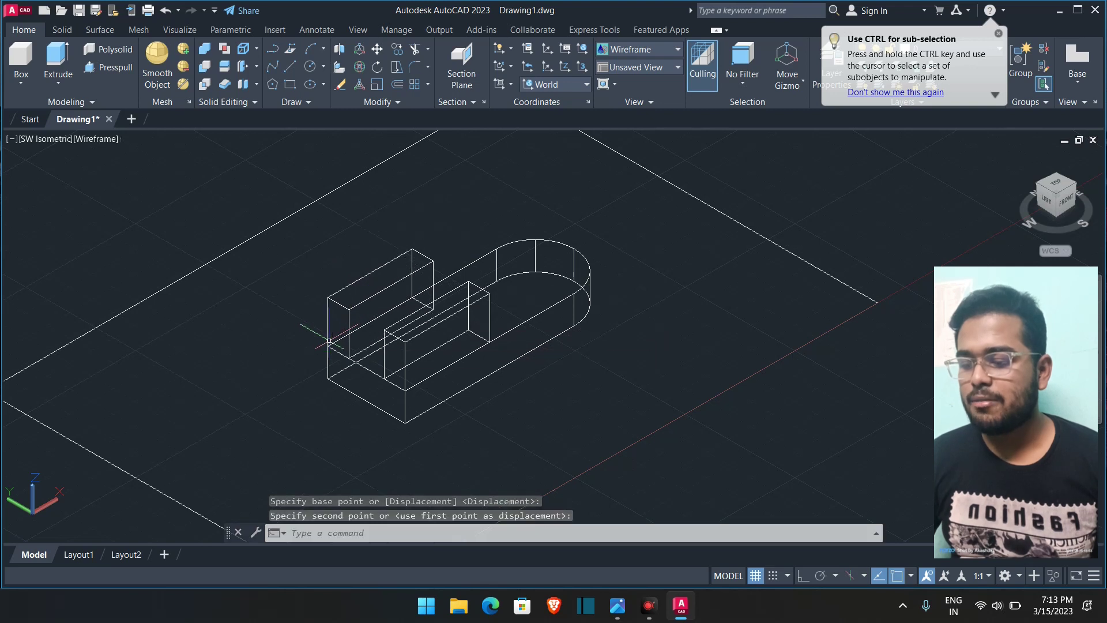
scroll(419, 201, "down", 1)
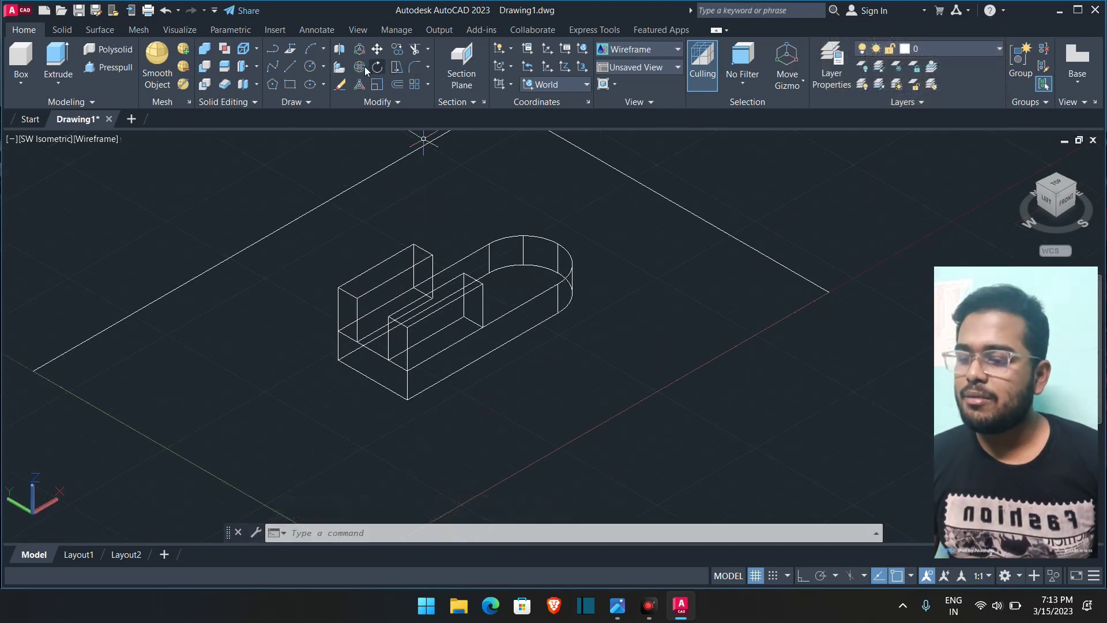
left_click(310, 68)
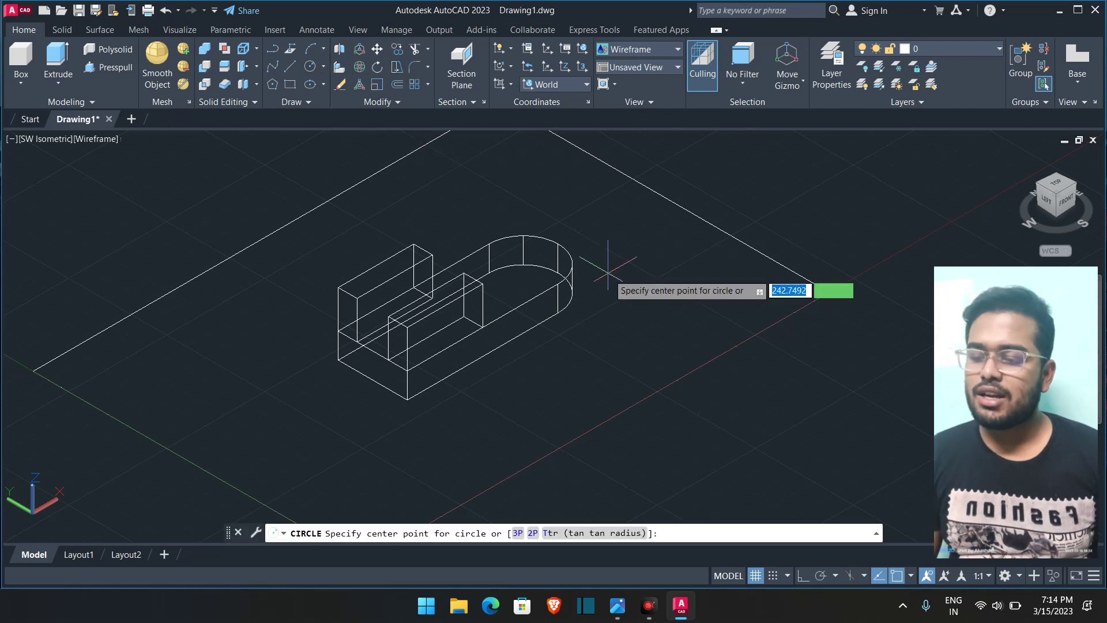
left_click(617, 285)
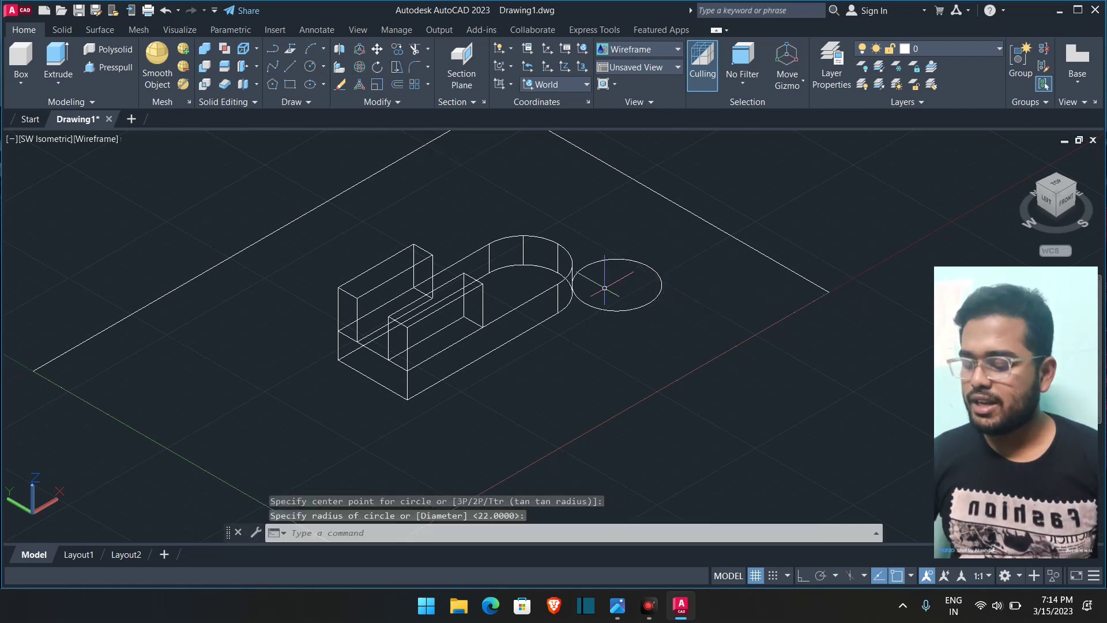
key("ctrl+z")
- Draw a circle of radius 24 beside the base plate's rounded end
left_click(310, 68)
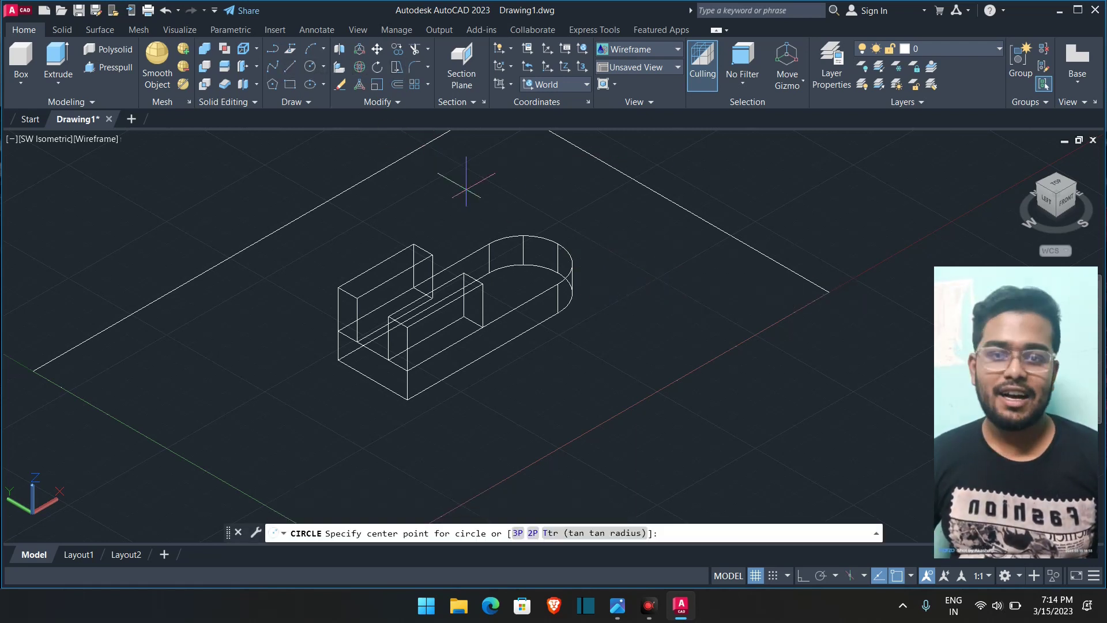
left_click(617, 305)
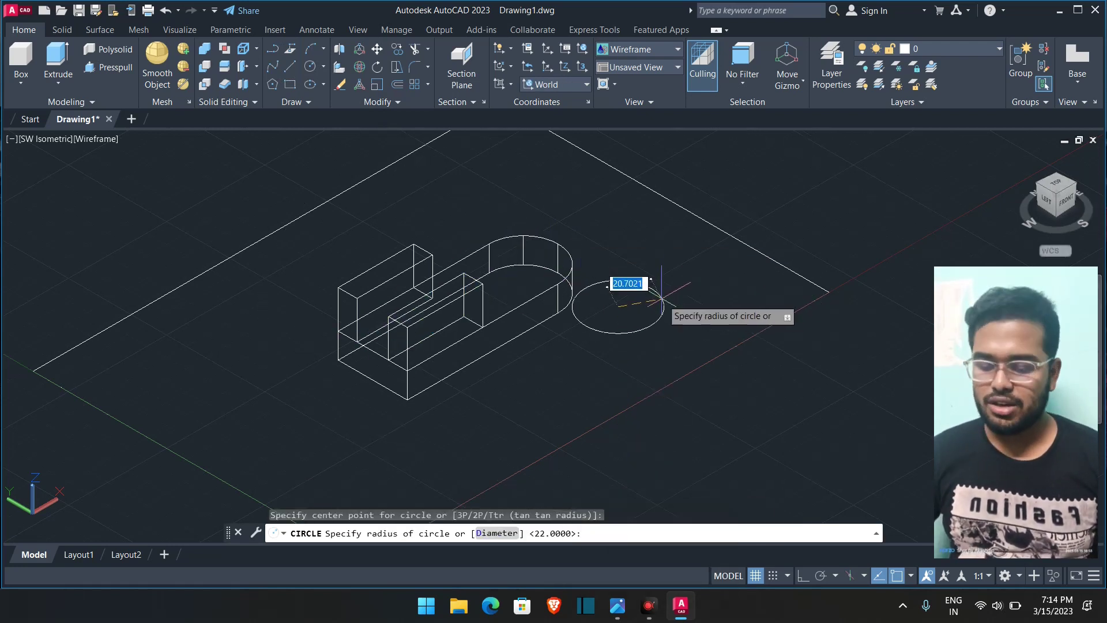
type("24")
key("Return")
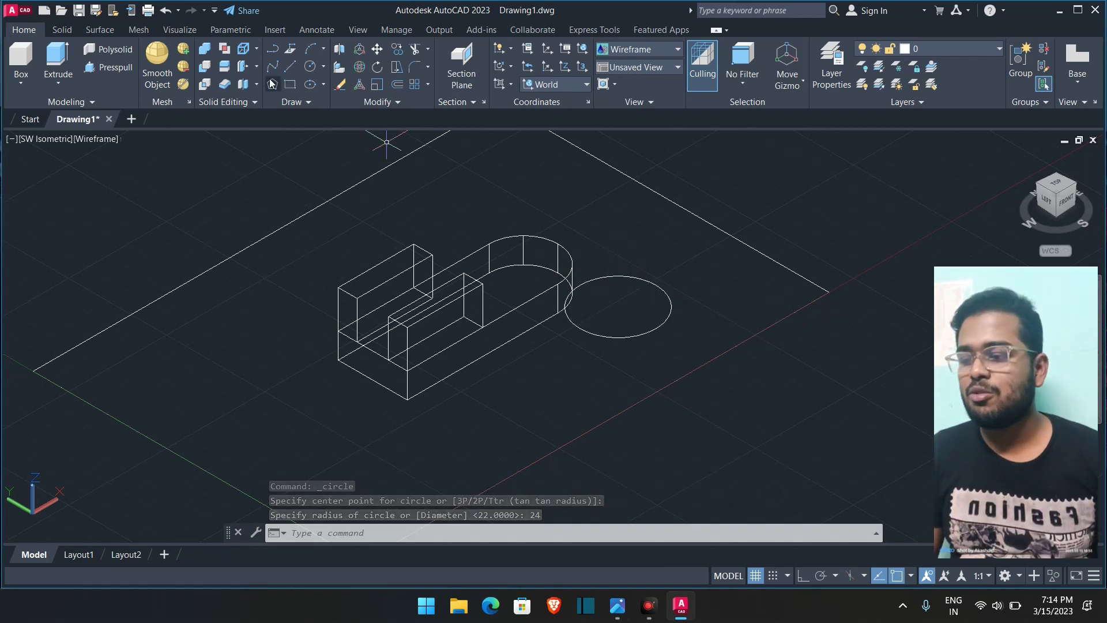
- Presspull the R24 circle to a height of 12 and display the model as Shaded with edges
left_click(103, 70)
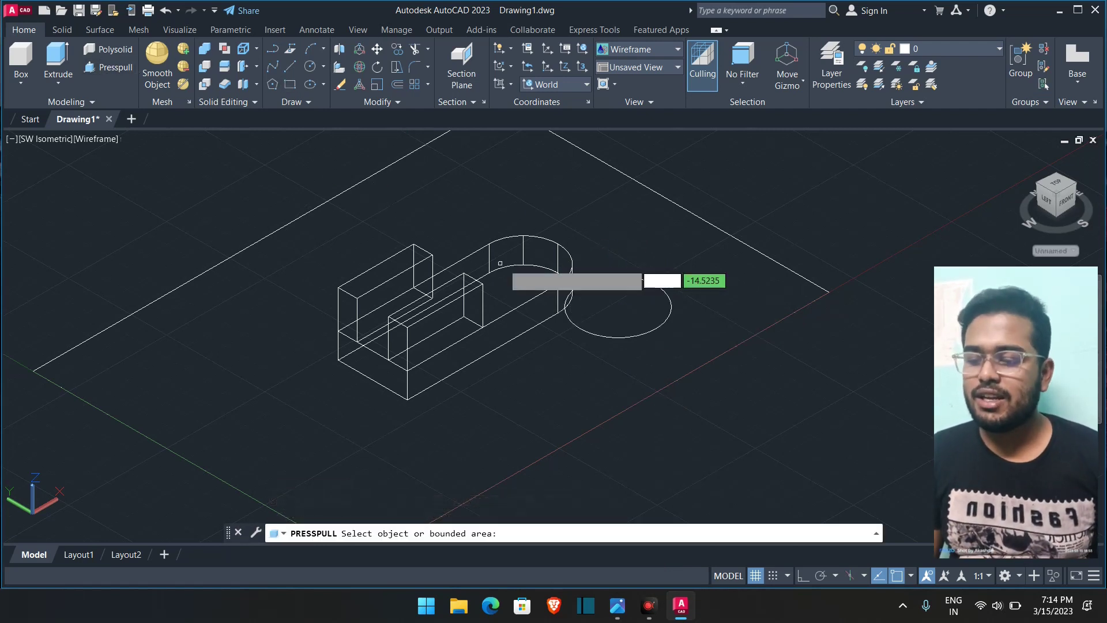
left_click(597, 278)
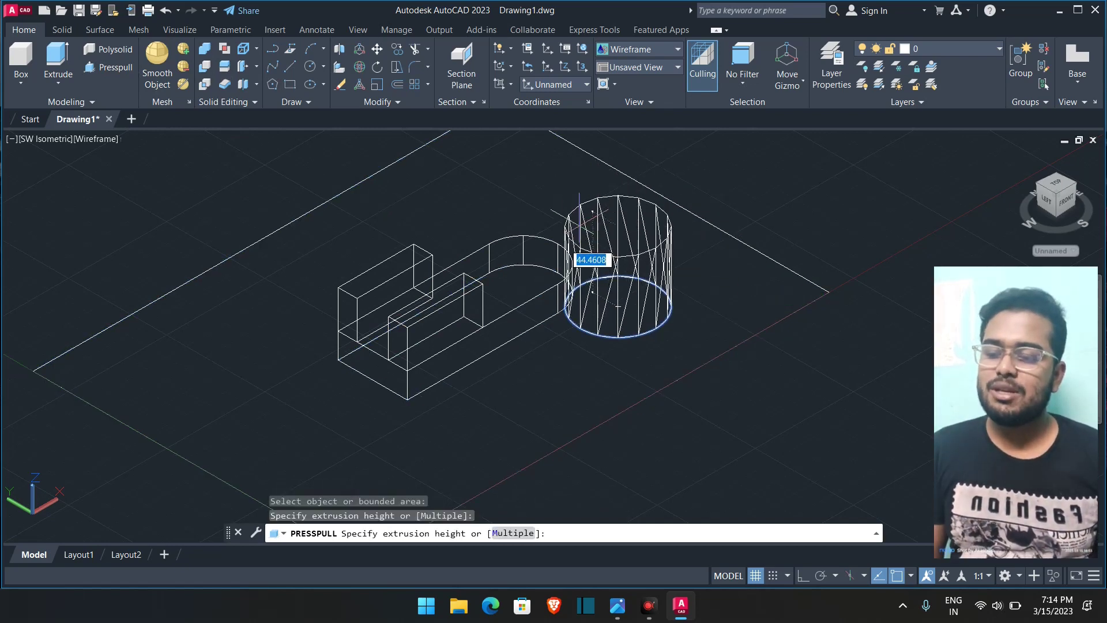
left_click(803, 575)
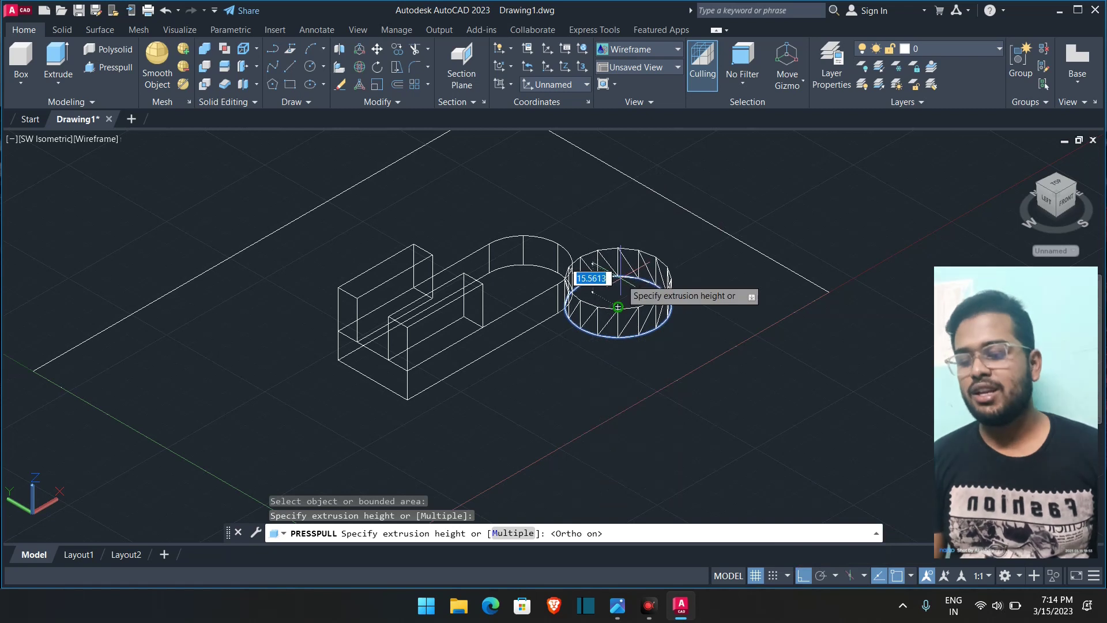
key("Return")
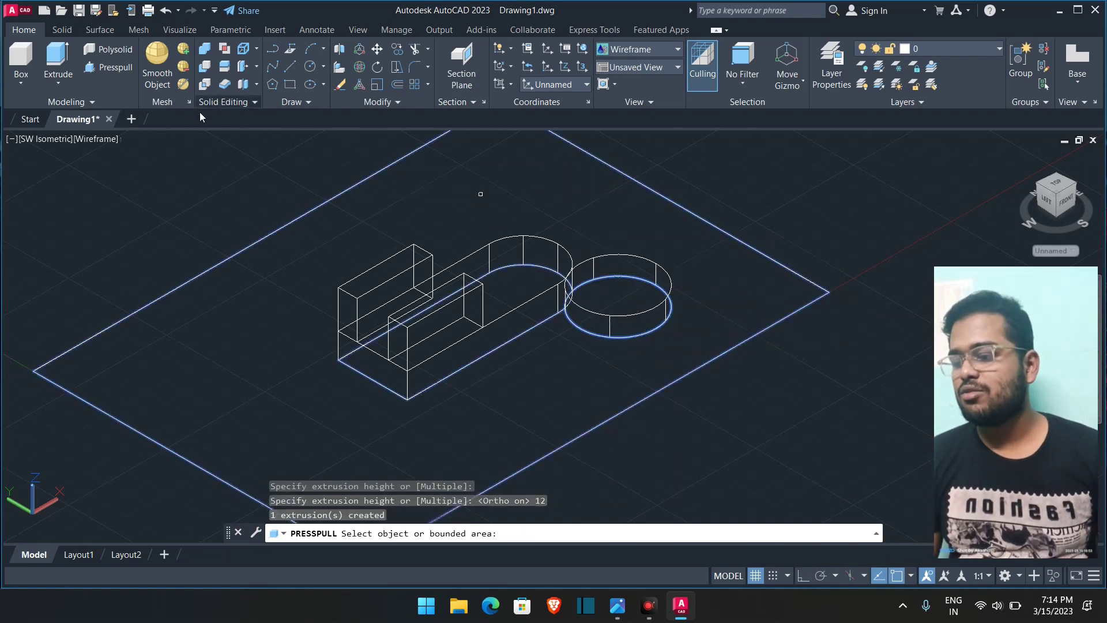
left_click(99, 139)
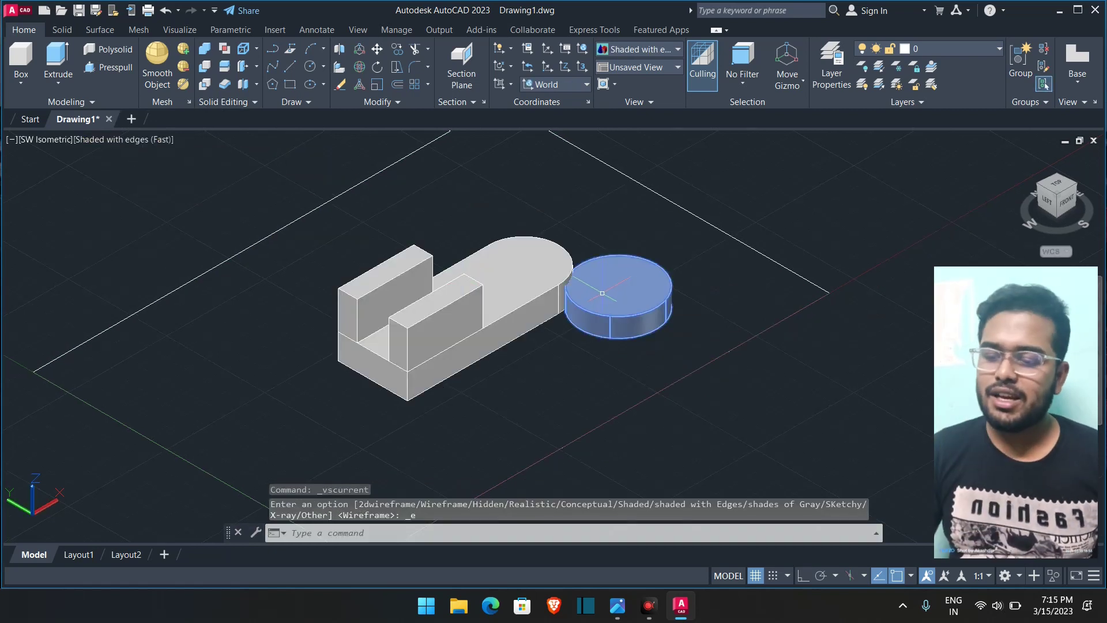
- Rotate the disc -90° in 3D about its X axis so it stands parallel to the lug blocks
left_click(608, 293)
left_click(579, 276)
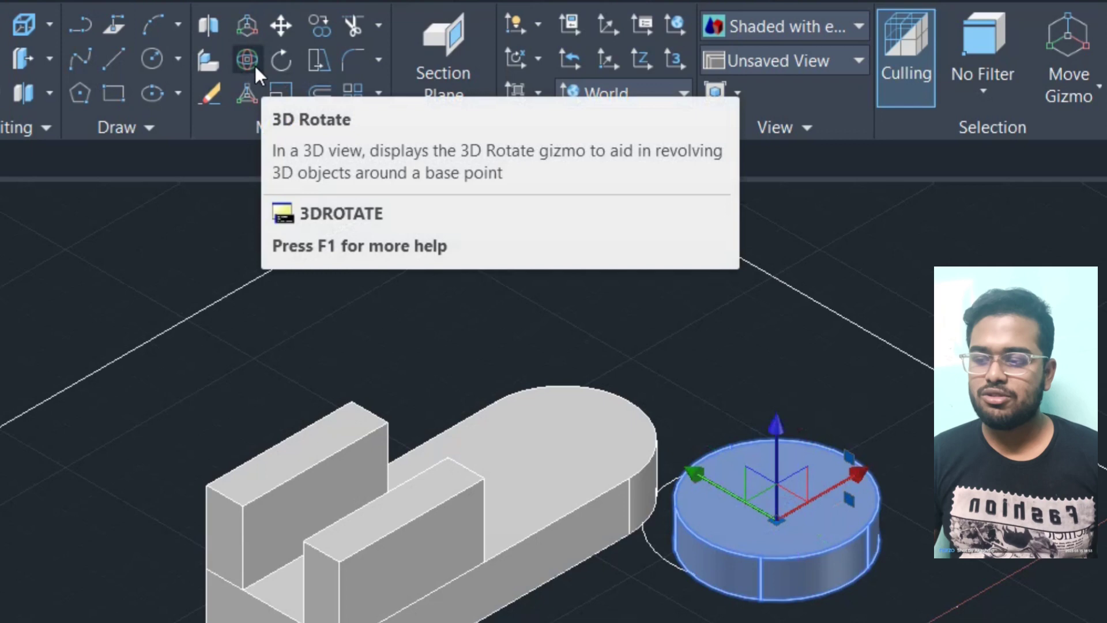
left_click(360, 67)
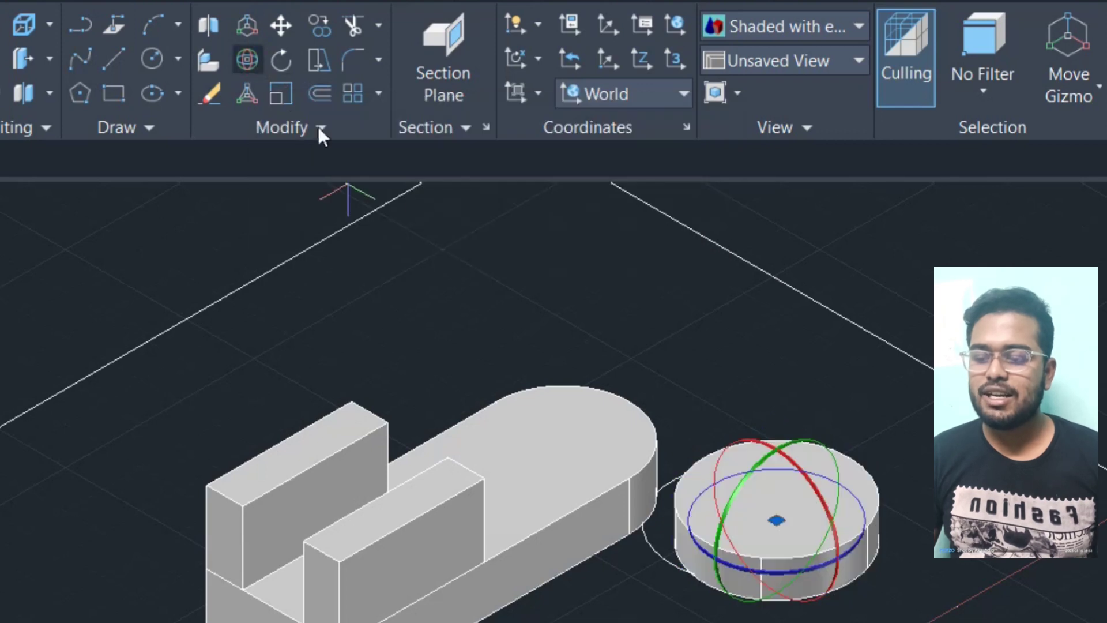
scroll(642, 294, "up", 2)
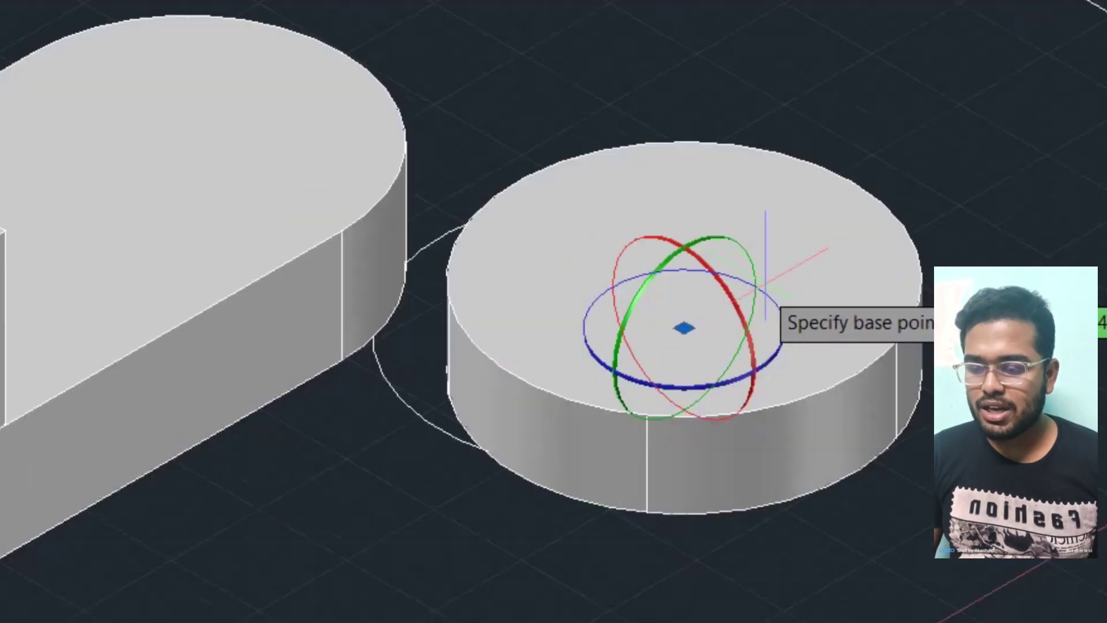
left_click(732, 294)
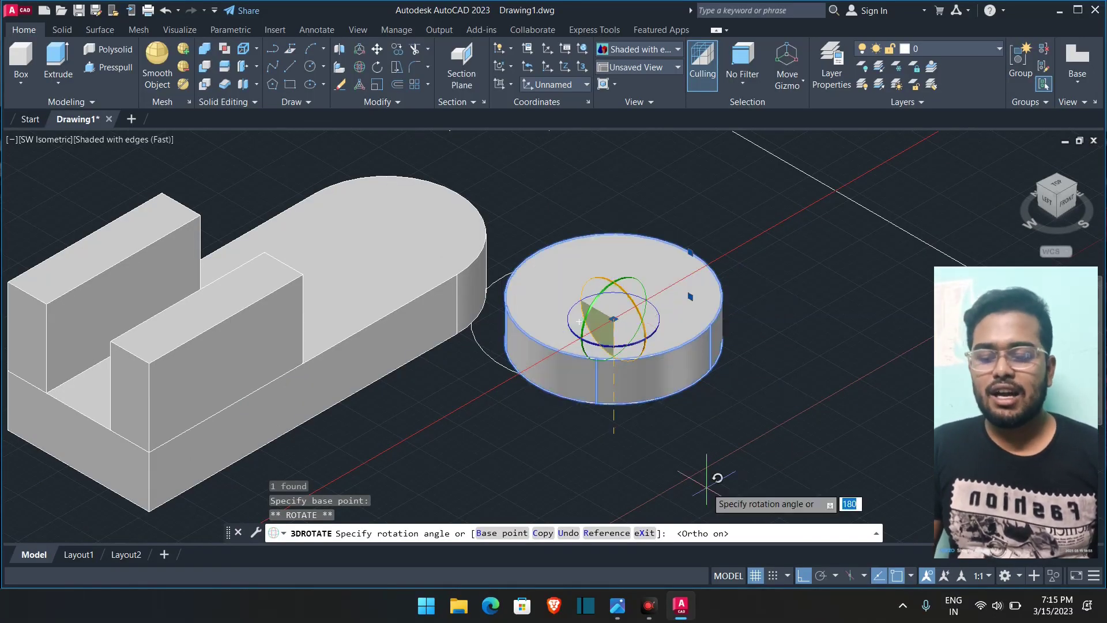
left_click(804, 576)
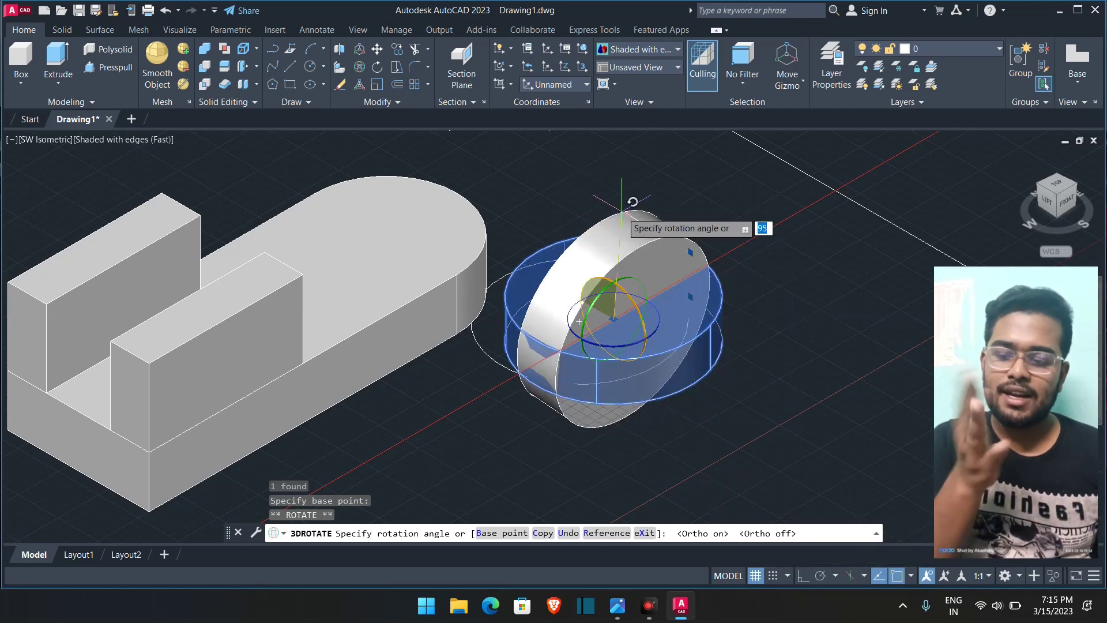
key("Return")
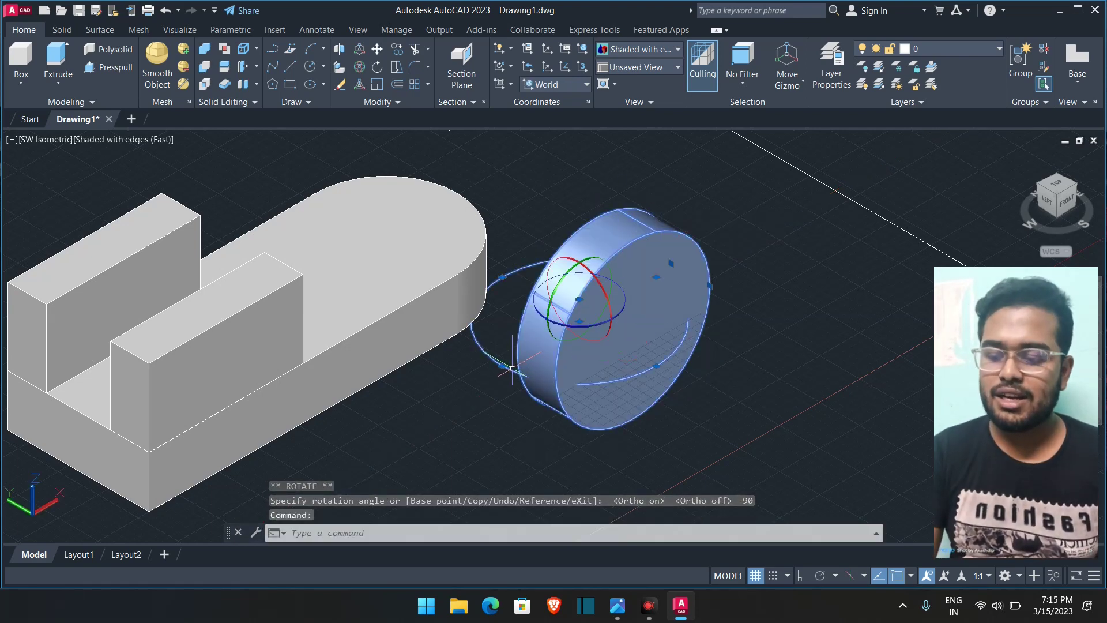
- Erase the leftover construction circle while keeping the upright disc
key("Delete")
key("ctrl+z")
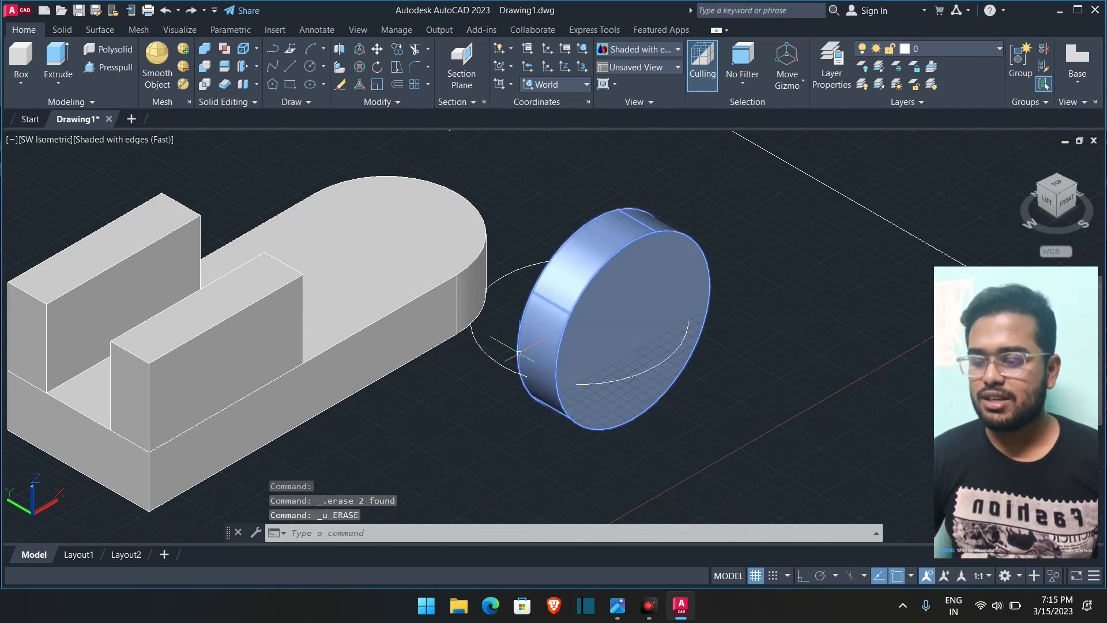
left_click(521, 269)
key("Delete")
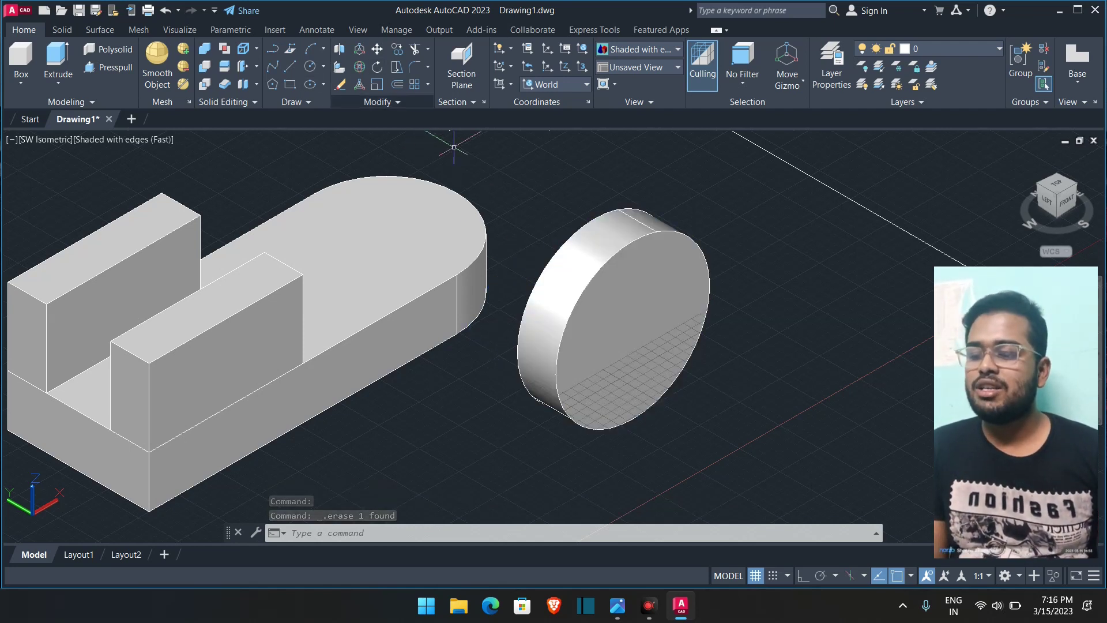
- Move the upright disc by its front face centre to the midpoint of the near lug block's outer top edge
left_click(582, 288)
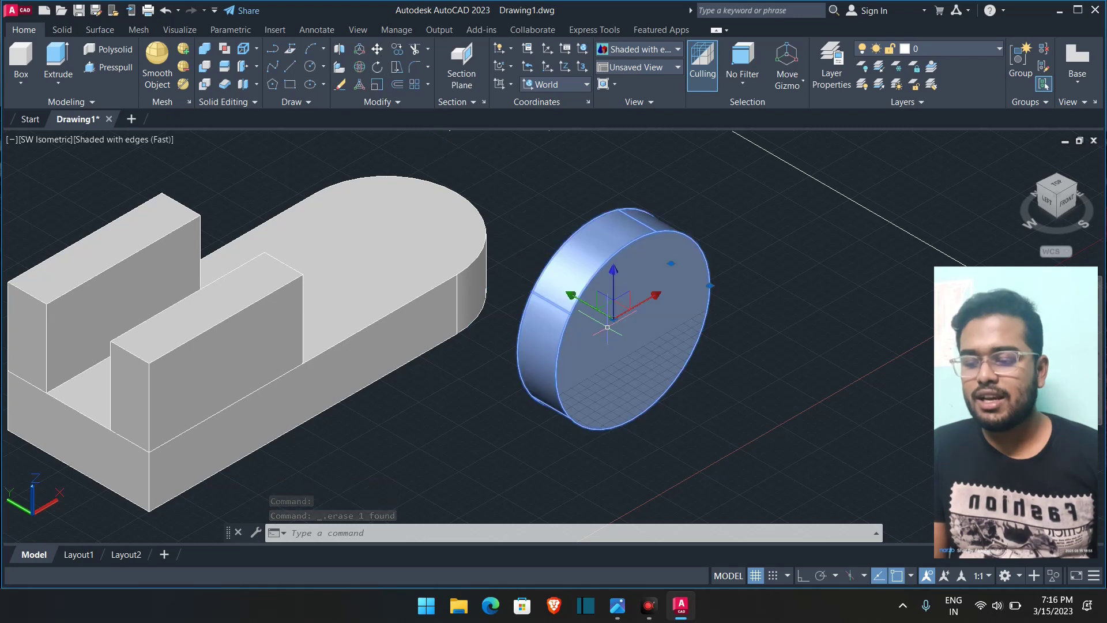
left_click(379, 50)
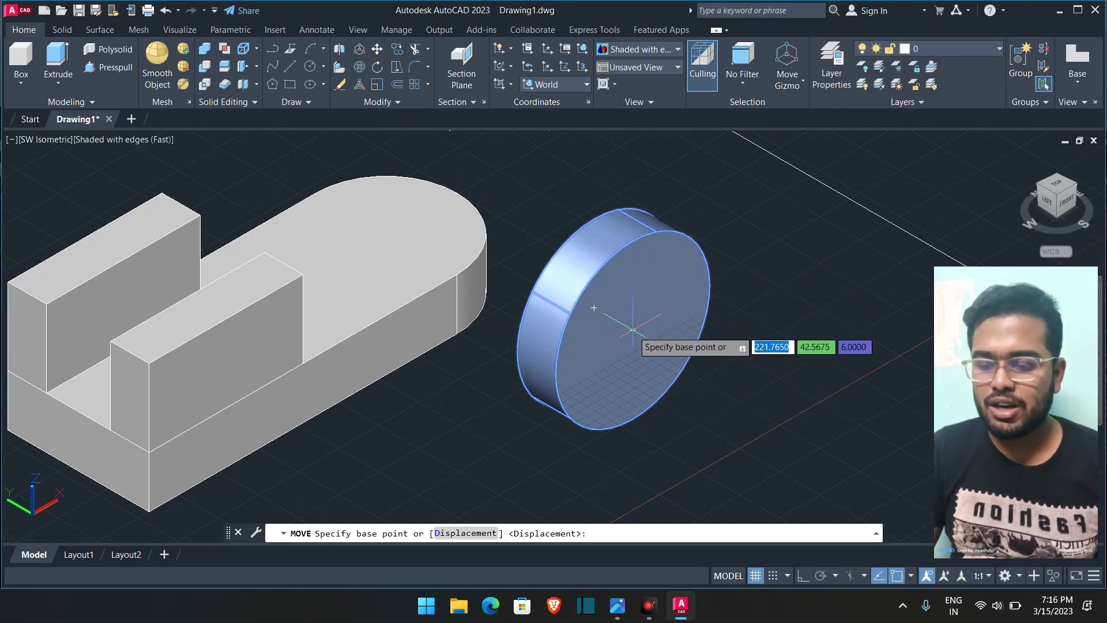
left_click(632, 329)
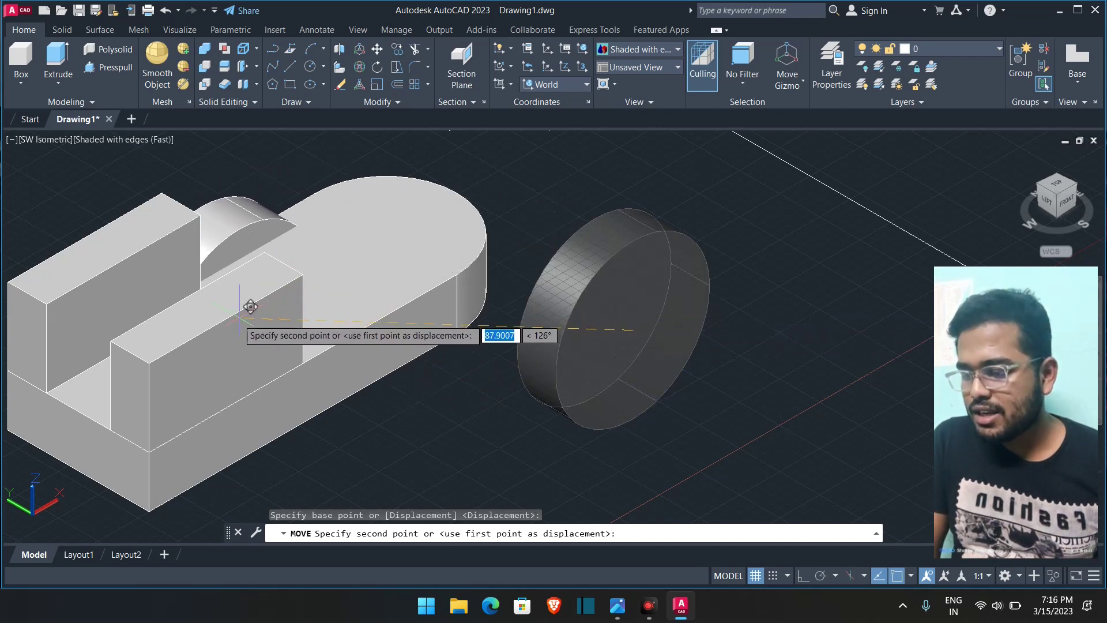
scroll(214, 325, "up", 2)
scroll(213, 331, "up", 1)
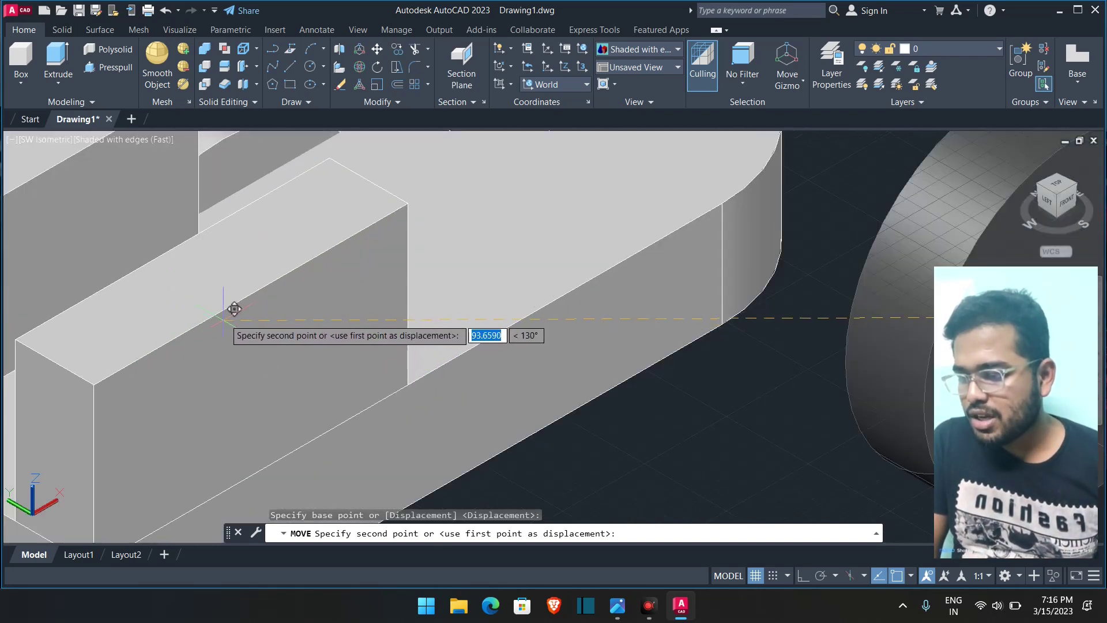
left_click(252, 296)
scroll(248, 299, "down", 4)
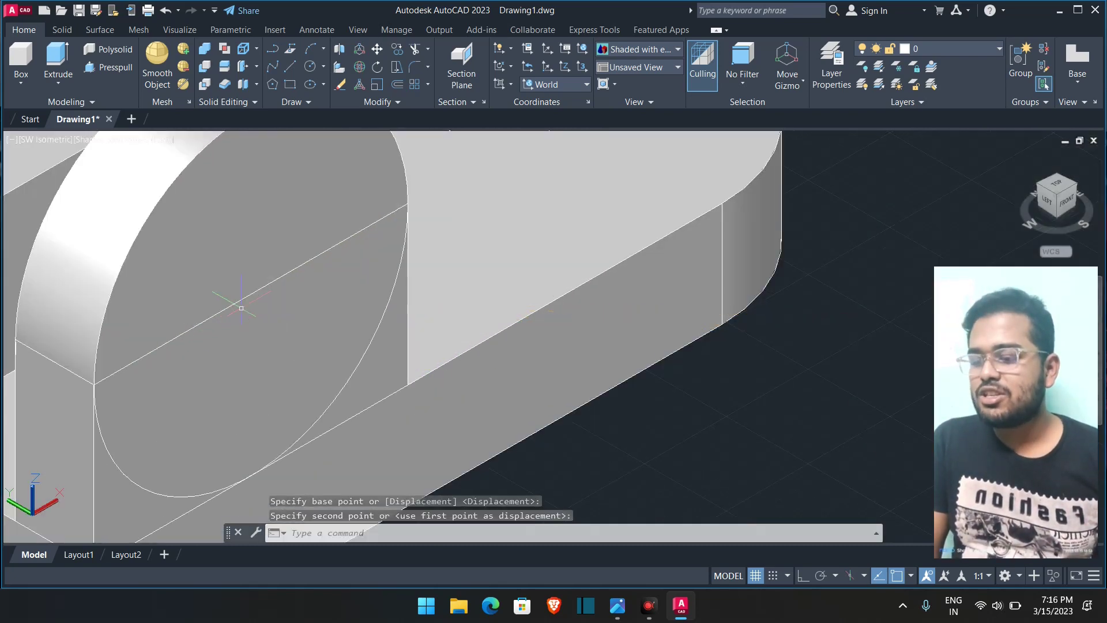
middle_click_drag(209, 268, 291, 277)
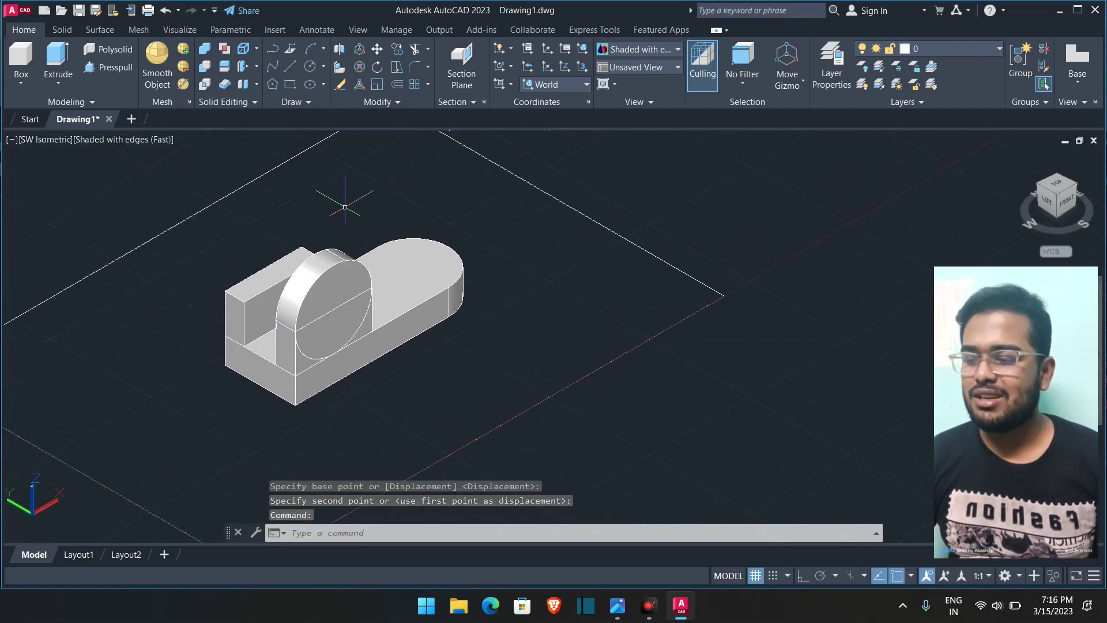
key("Escape")
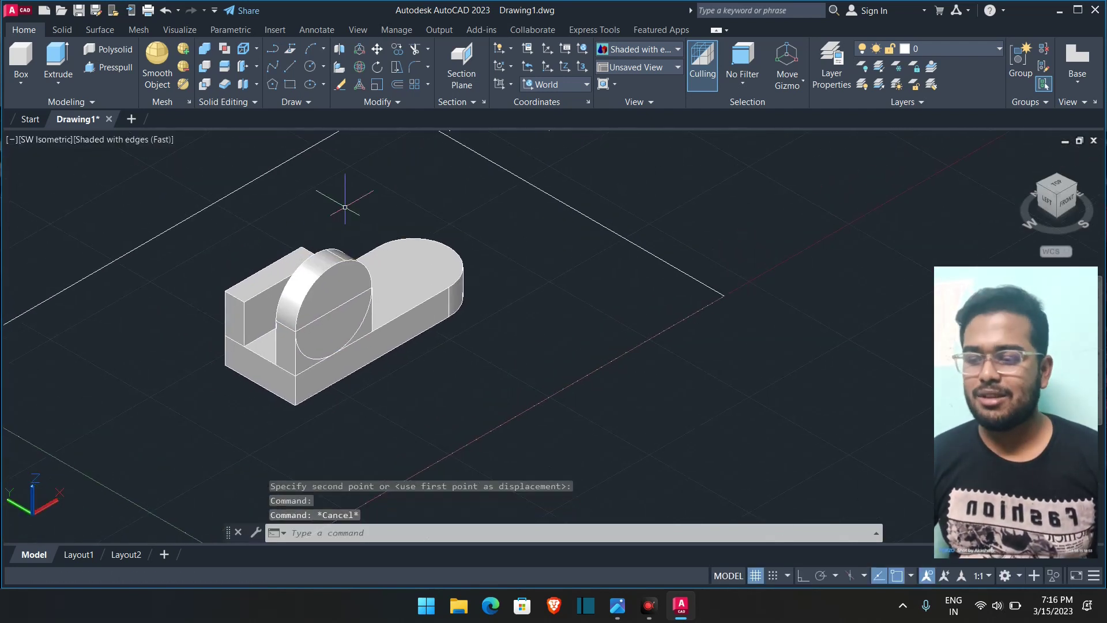
left_click(338, 285)
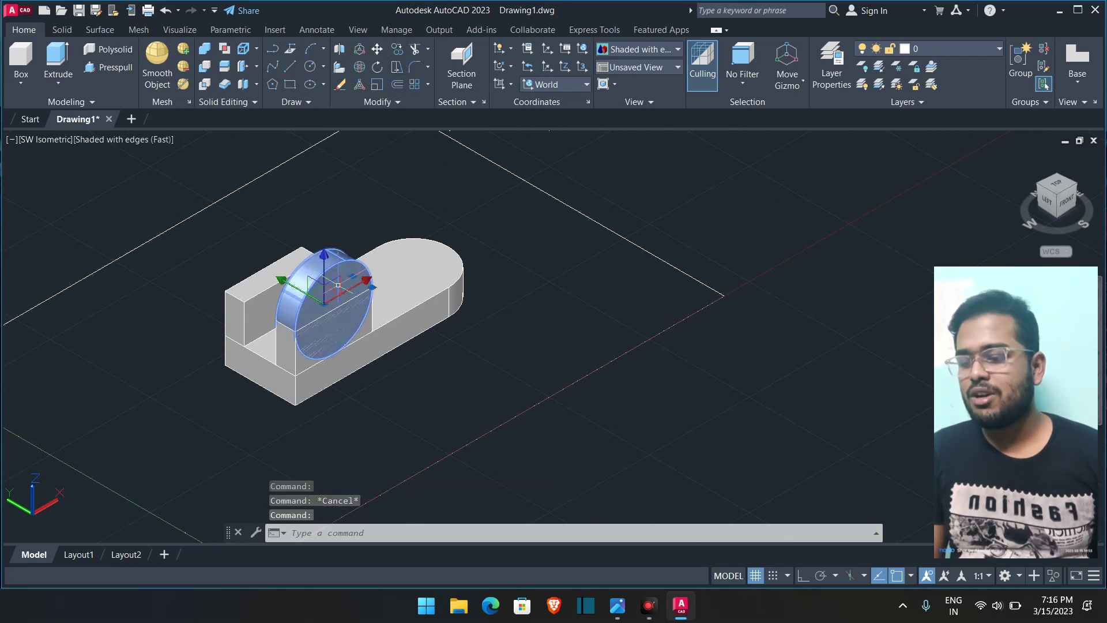
left_click(396, 50)
scroll(308, 319, "up", 3)
scroll(297, 320, "up", 2)
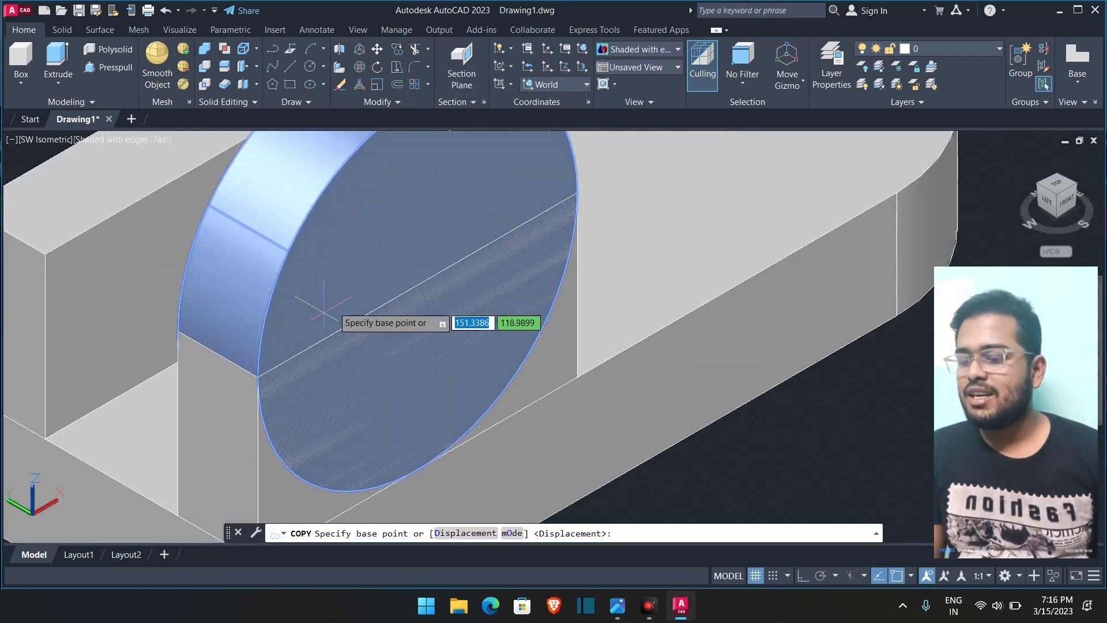
left_click(177, 332)
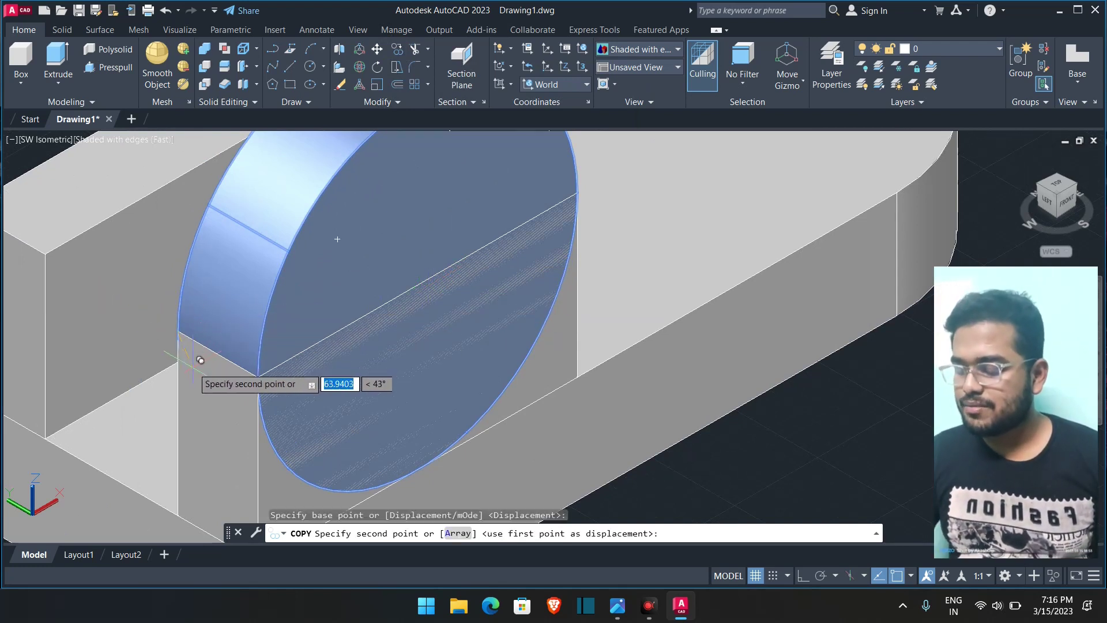
key("ctrl+z")
key("Escape")
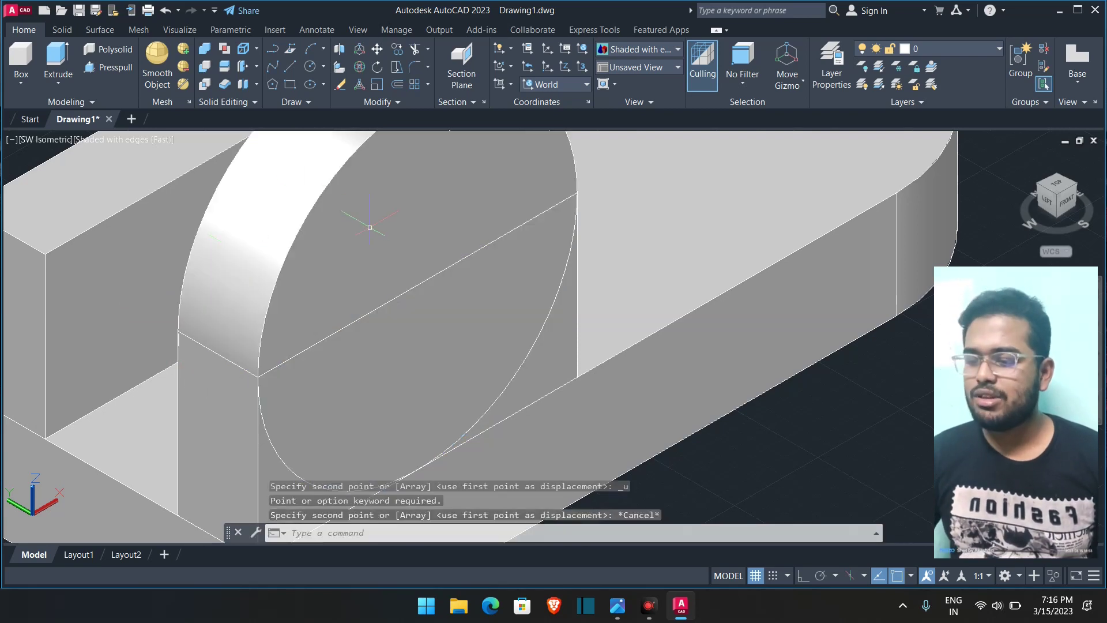
- Copy the disc by its front face centre to the midpoint of the far lug block's inner top edge
left_click(382, 226)
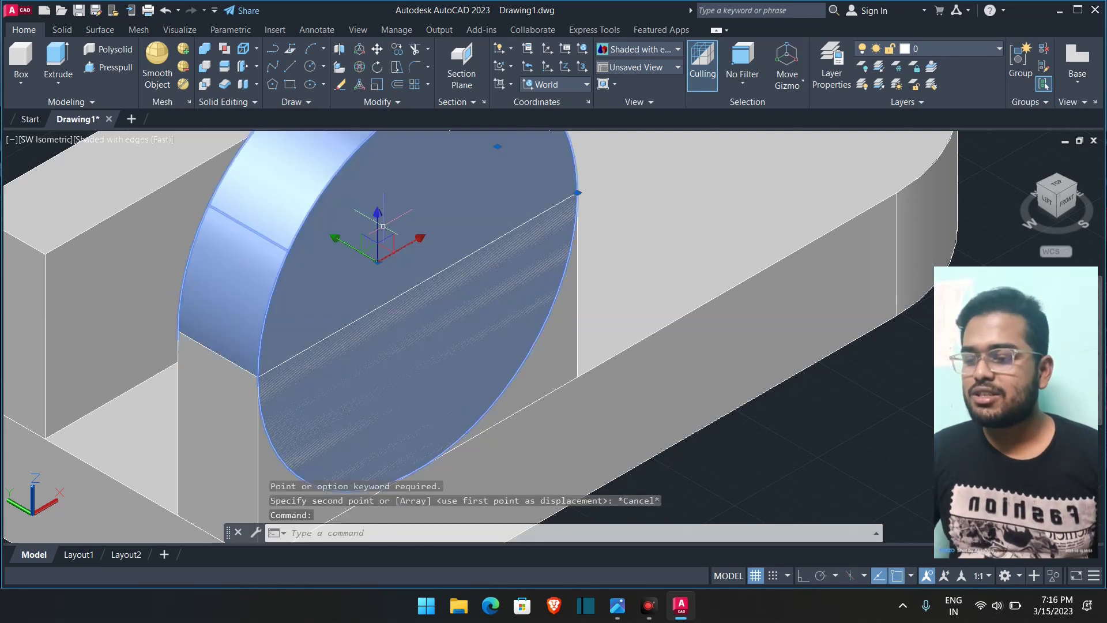
left_click(397, 49)
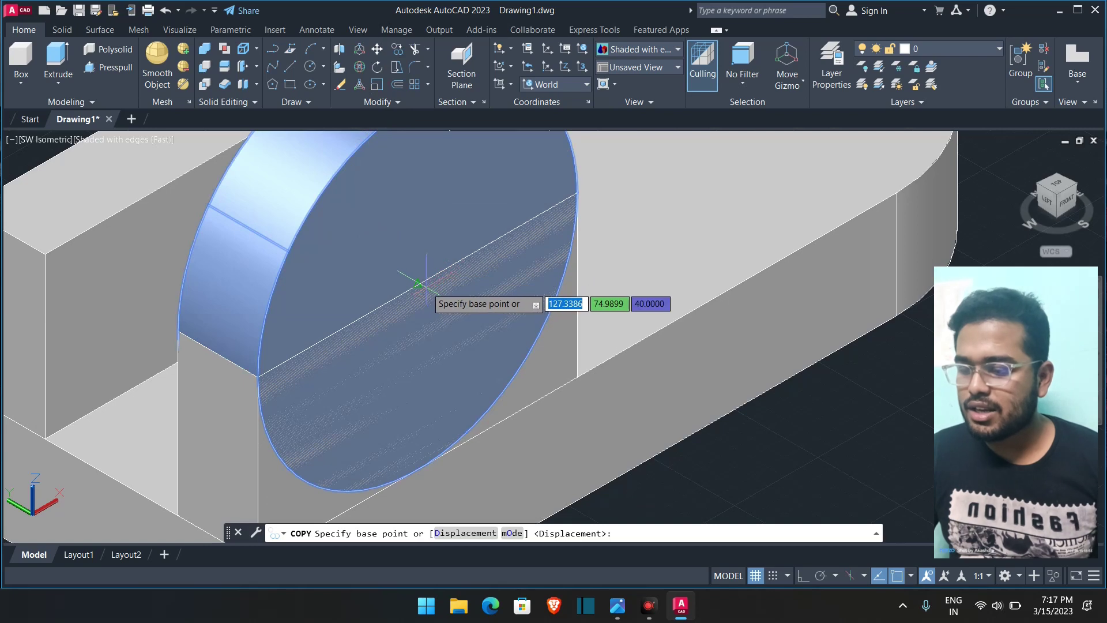
left_click(419, 284)
scroll(243, 193, "down", 4)
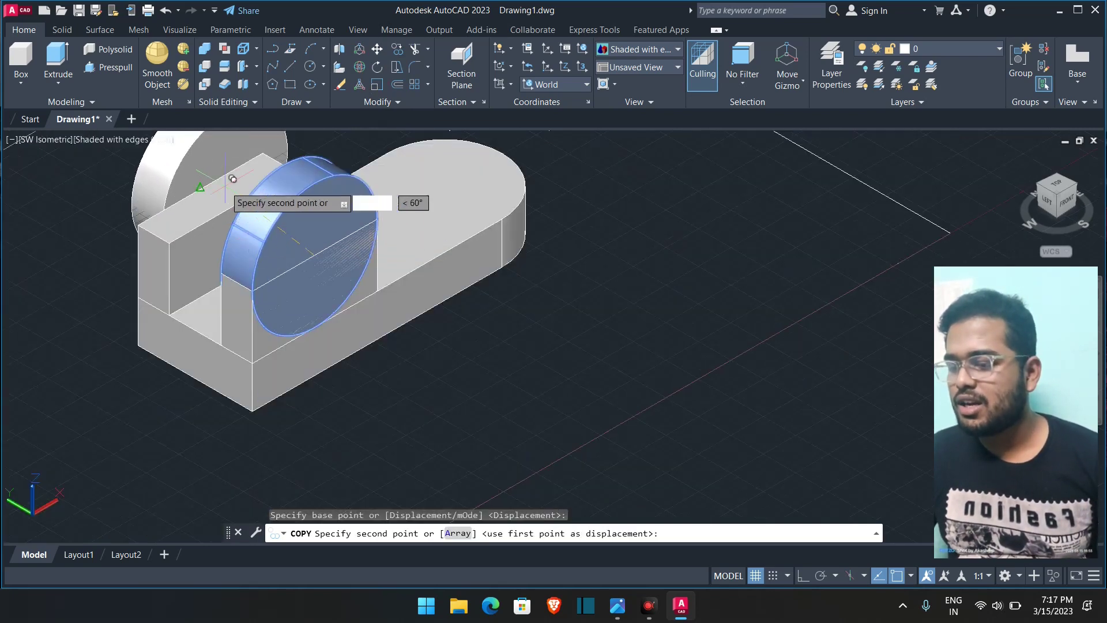
scroll(234, 185, "up", 3)
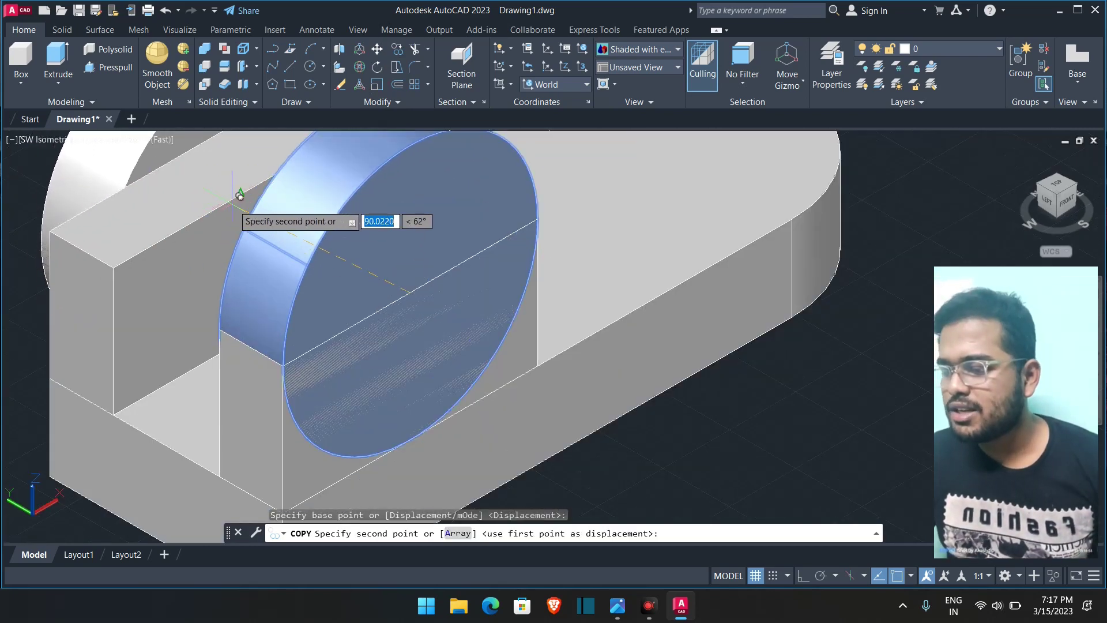
scroll(240, 195, "down", 2)
left_click(241, 208)
scroll(245, 226, "down", 3)
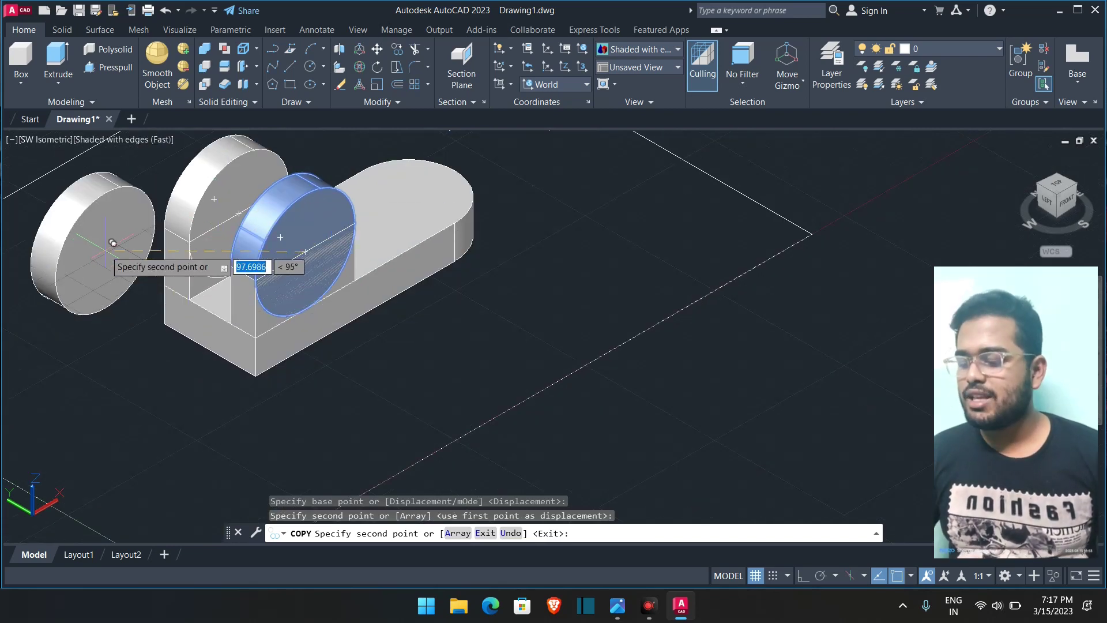
key("Escape")
left_click(283, 262)
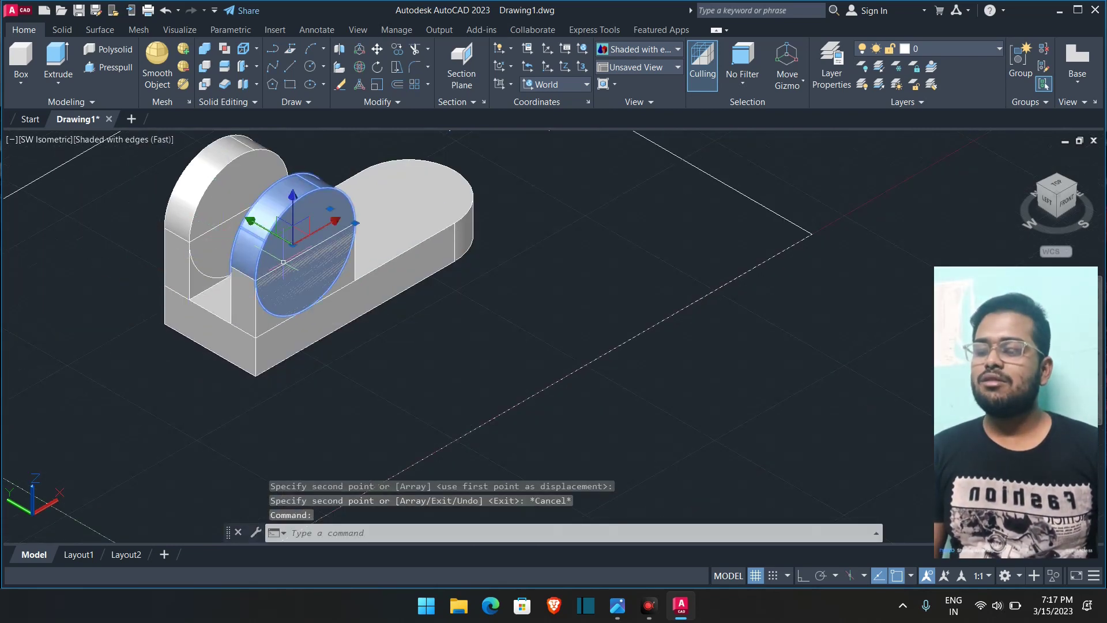
left_click(267, 320)
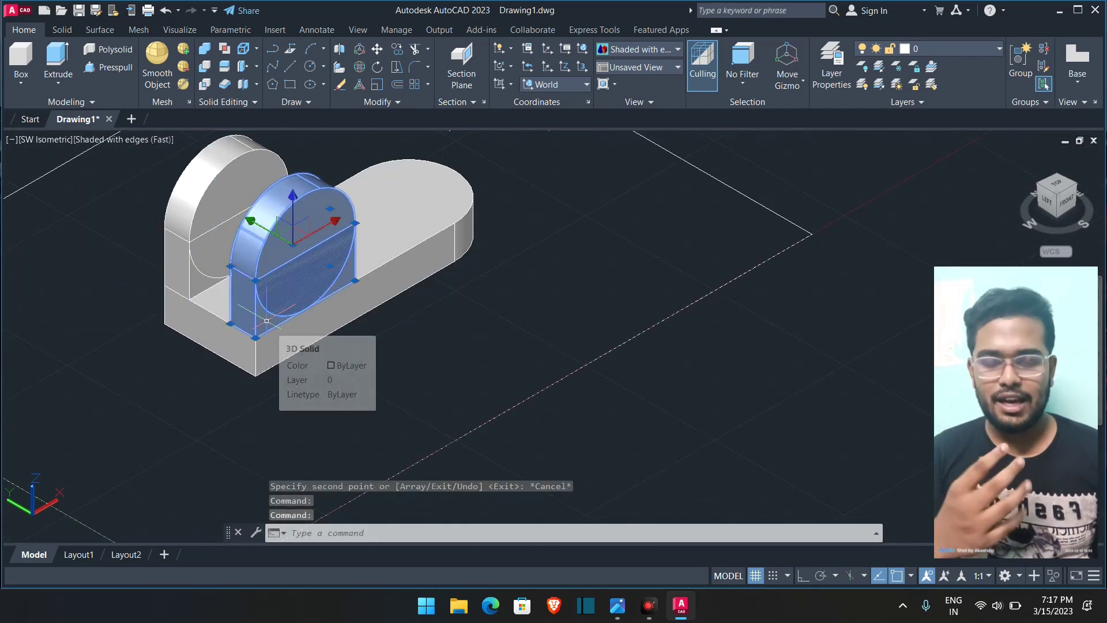
key("Escape")
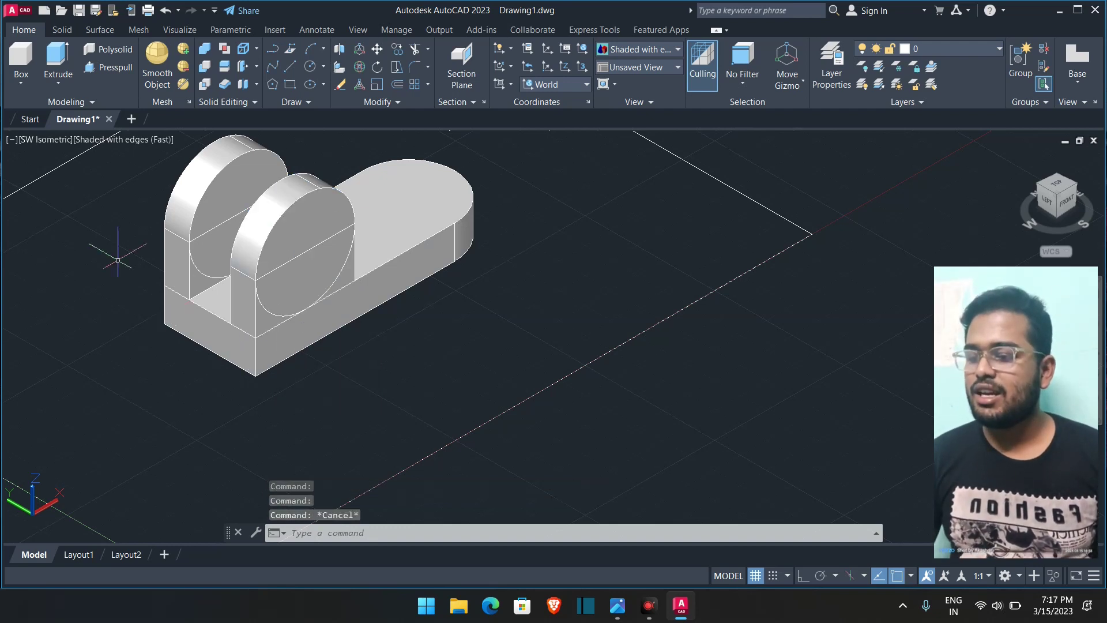
- Union both discs, both lug blocks and the base plate into one solid
left_click(205, 50)
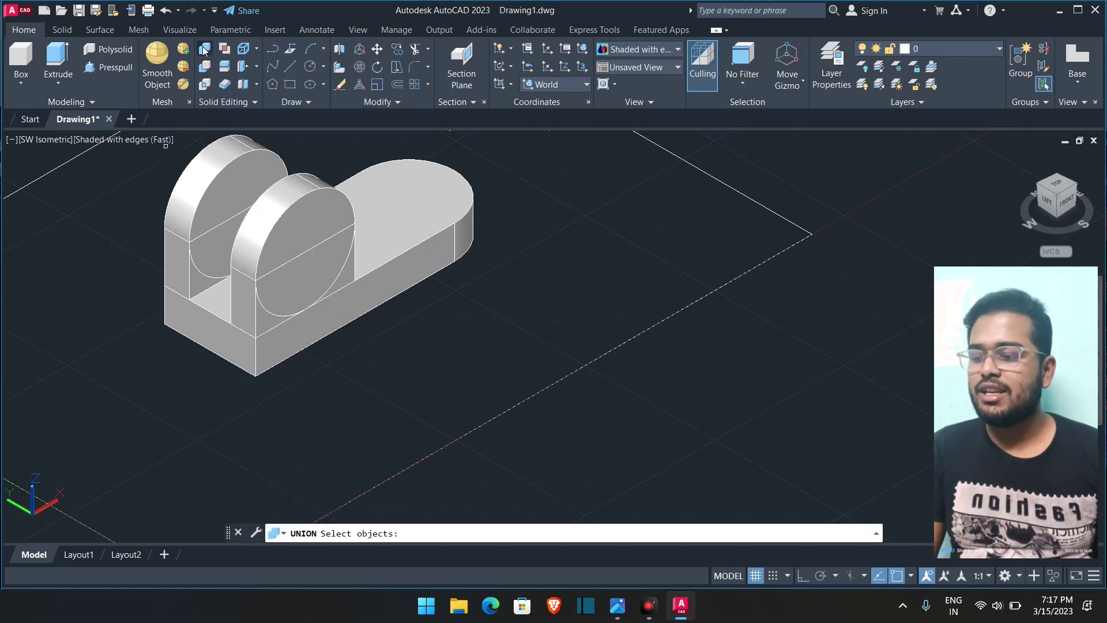
left_click(204, 282)
left_click(291, 248)
left_click(263, 313)
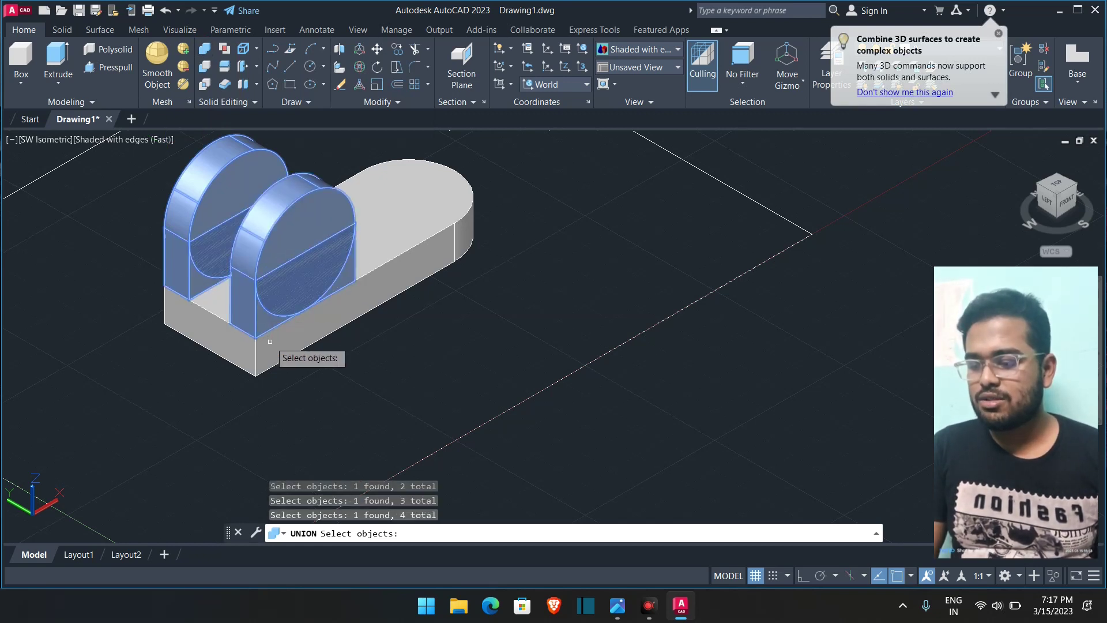
left_click(271, 347)
key("Return")
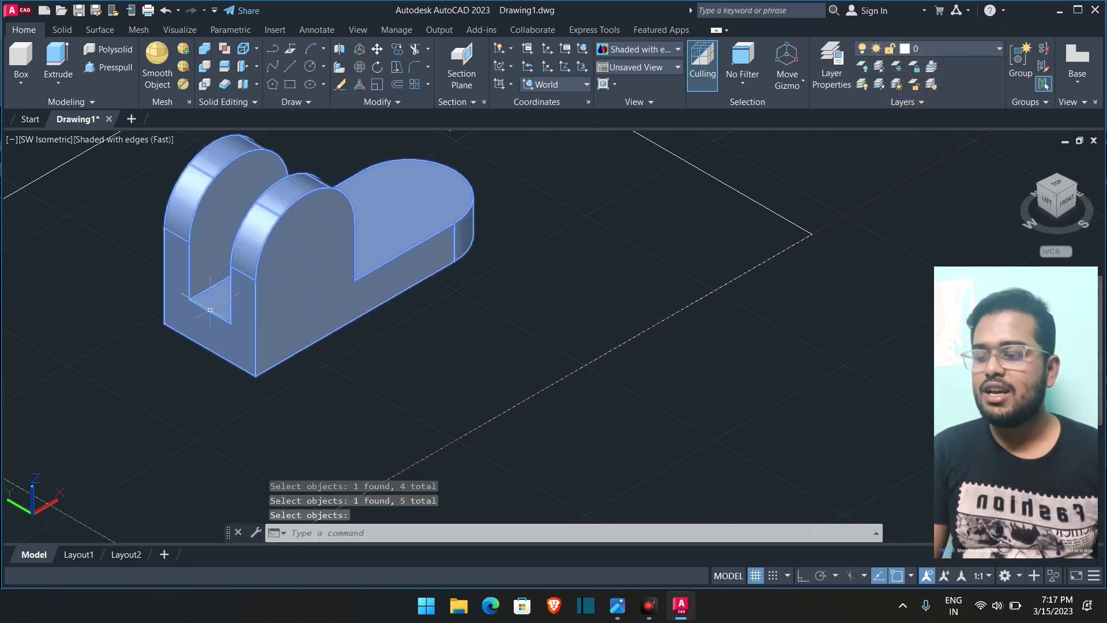
- Switch to the Auotocad.jpg reference image and examine the slot dimensions in the top view before returning to the model
left_click(290, 249)
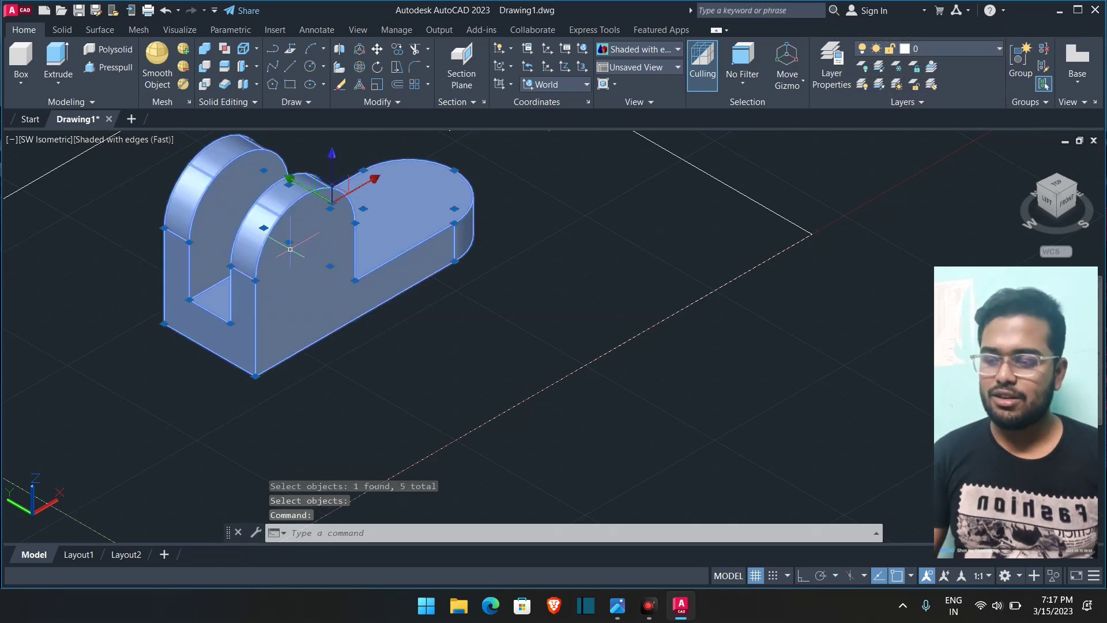
key("Escape")
middle_click_drag(566, 404, 581, 422)
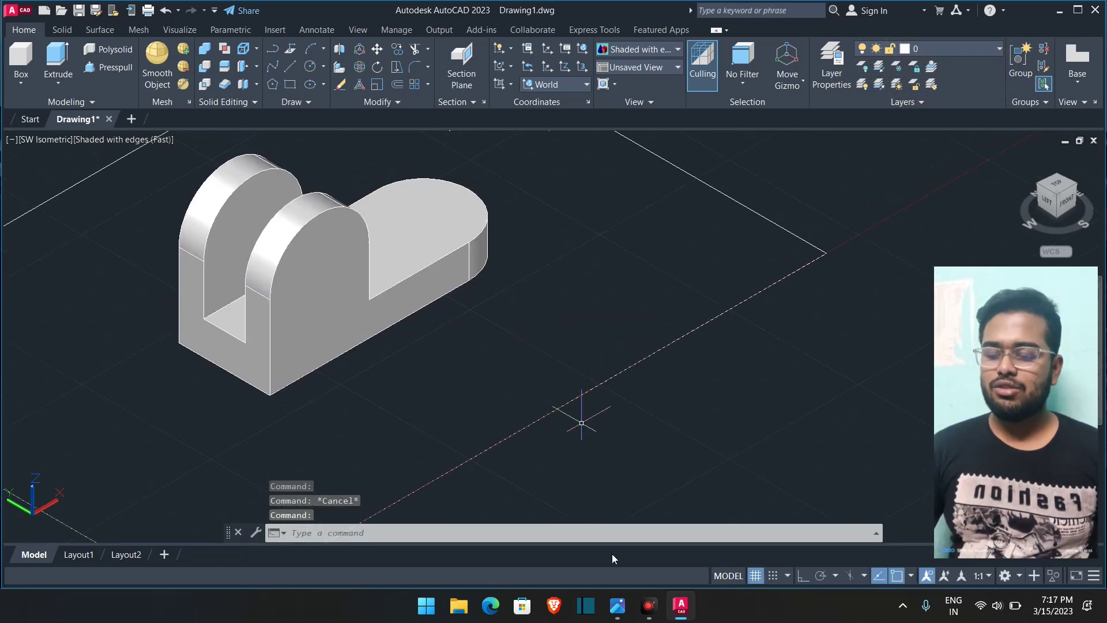
left_click(620, 614)
scroll(686, 425, "down", 3)
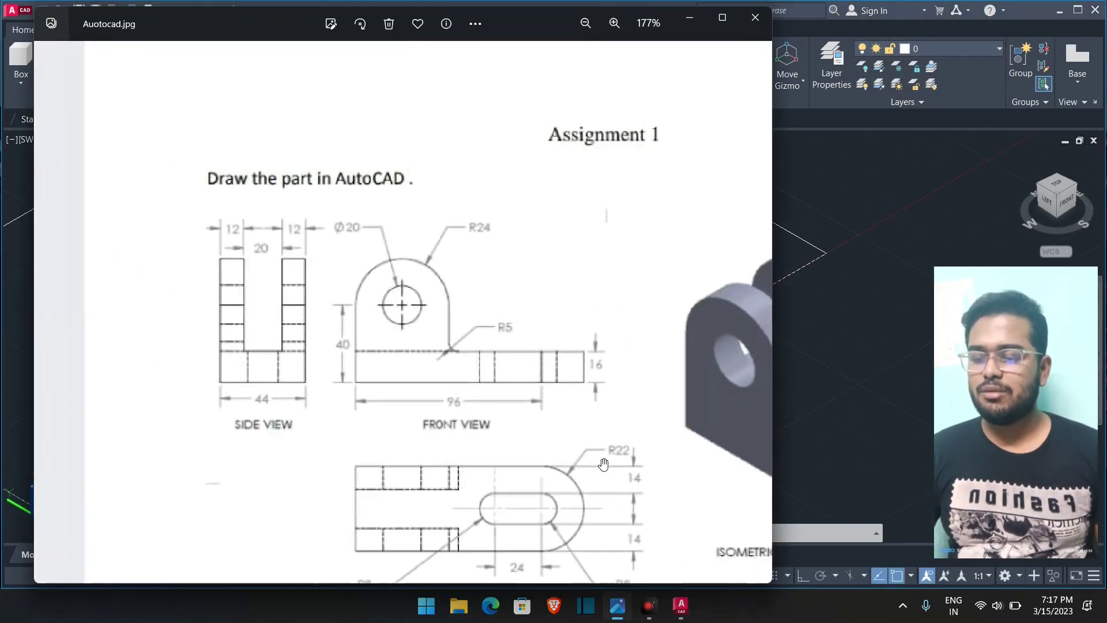
scroll(438, 446, "up", 5)
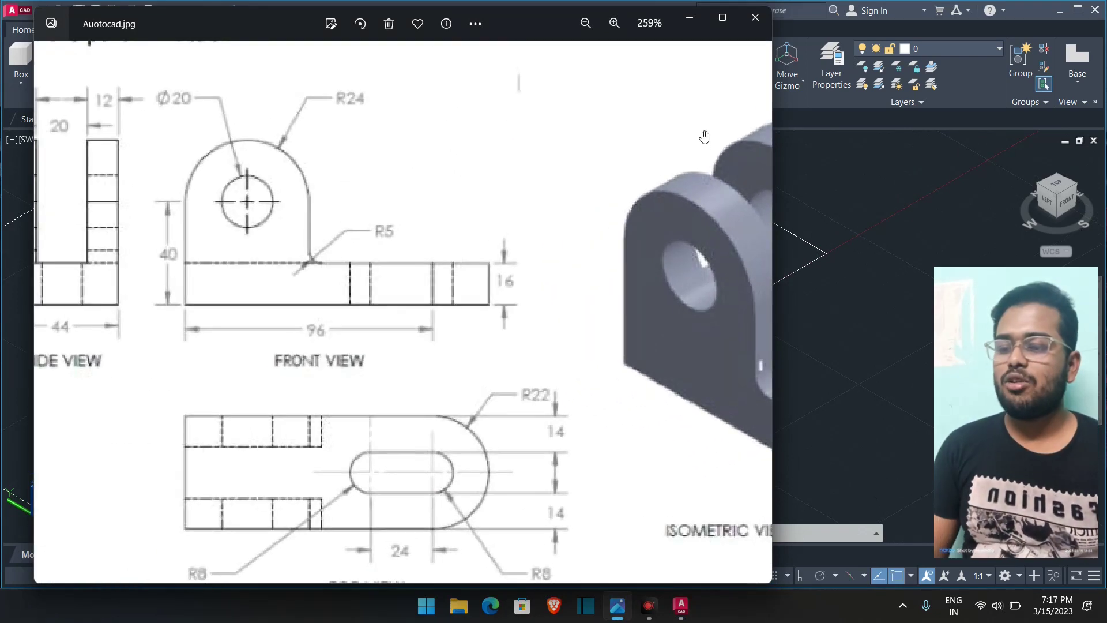
scroll(409, 523, "down", 1)
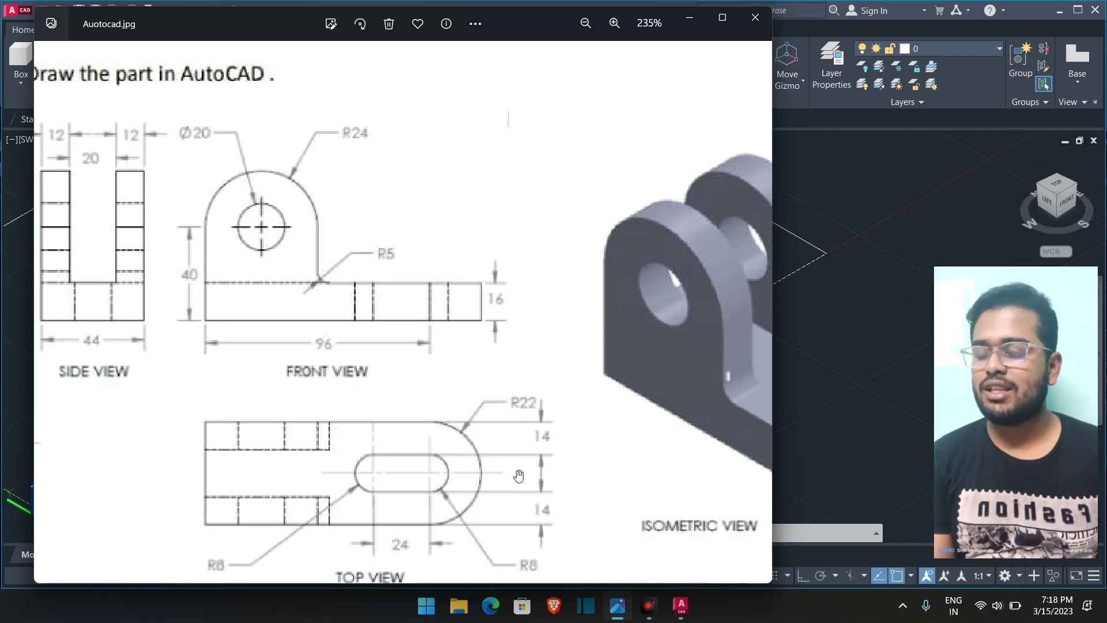
left_click(682, 26)
- Draw a 24 by 16 rectangle on the ground plane beside the rounded end of the base plate
left_click(501, 321)
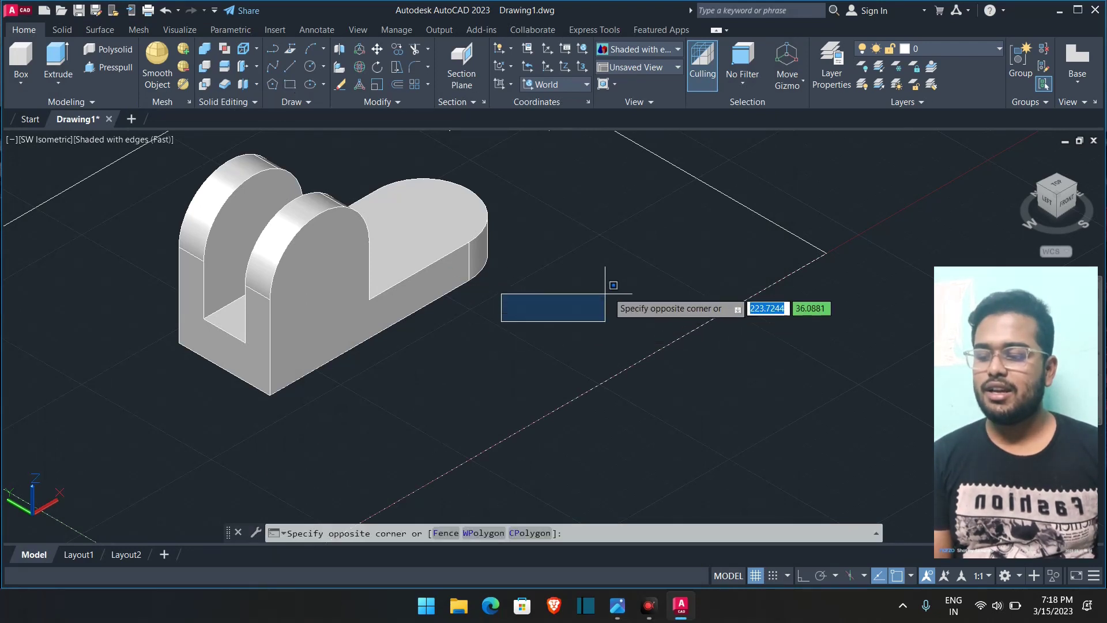
left_click(294, 84)
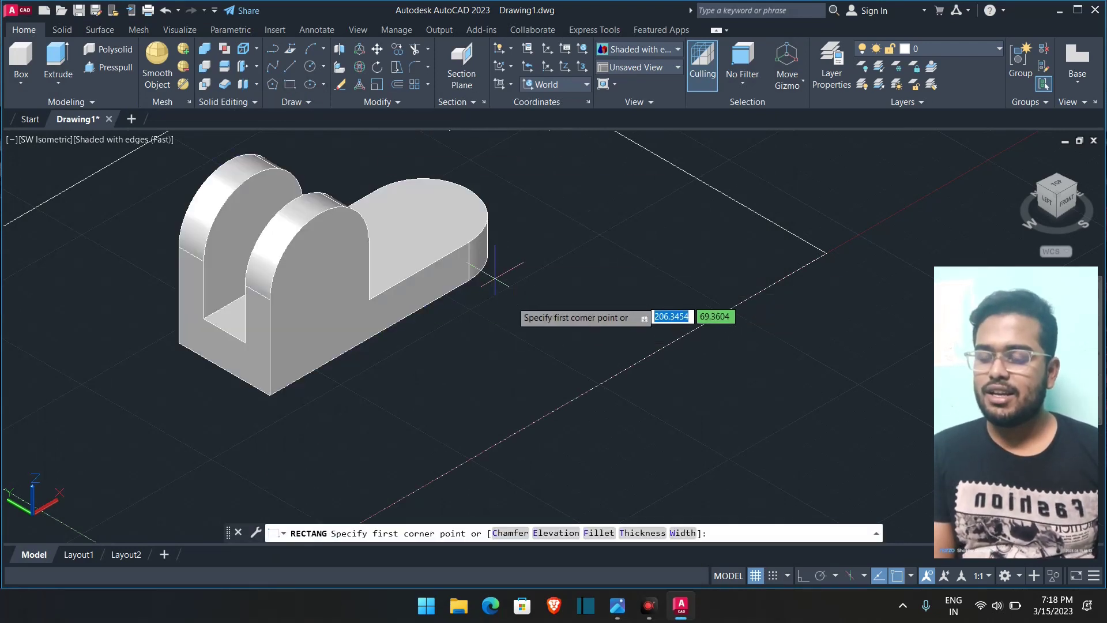
left_click(512, 300)
type("2")
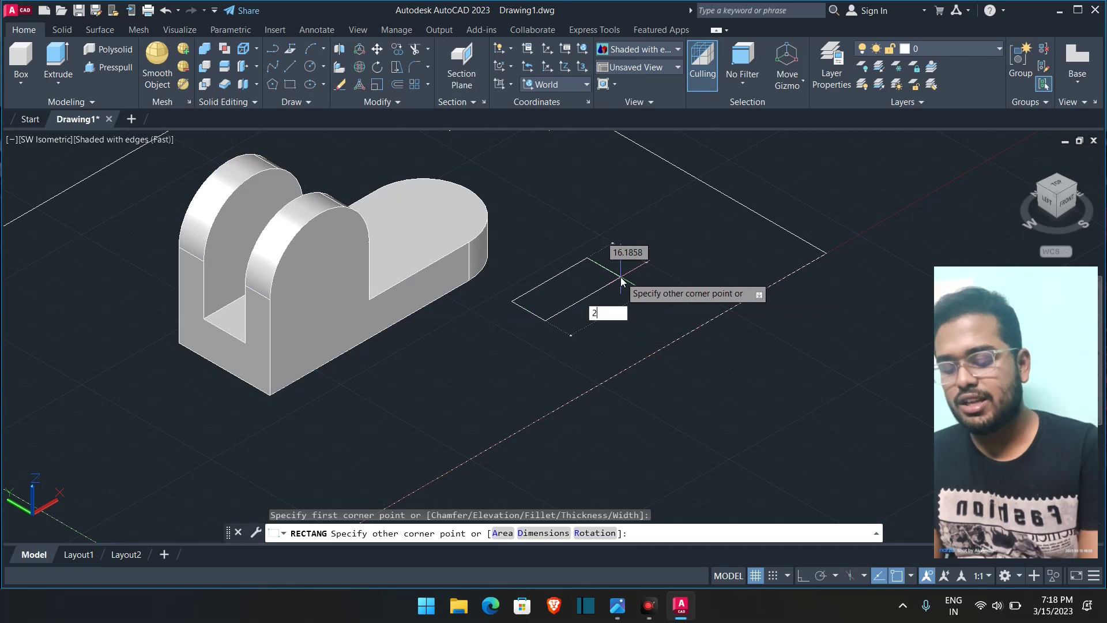
type("4")
key("Tab")
type("16")
key("Return")
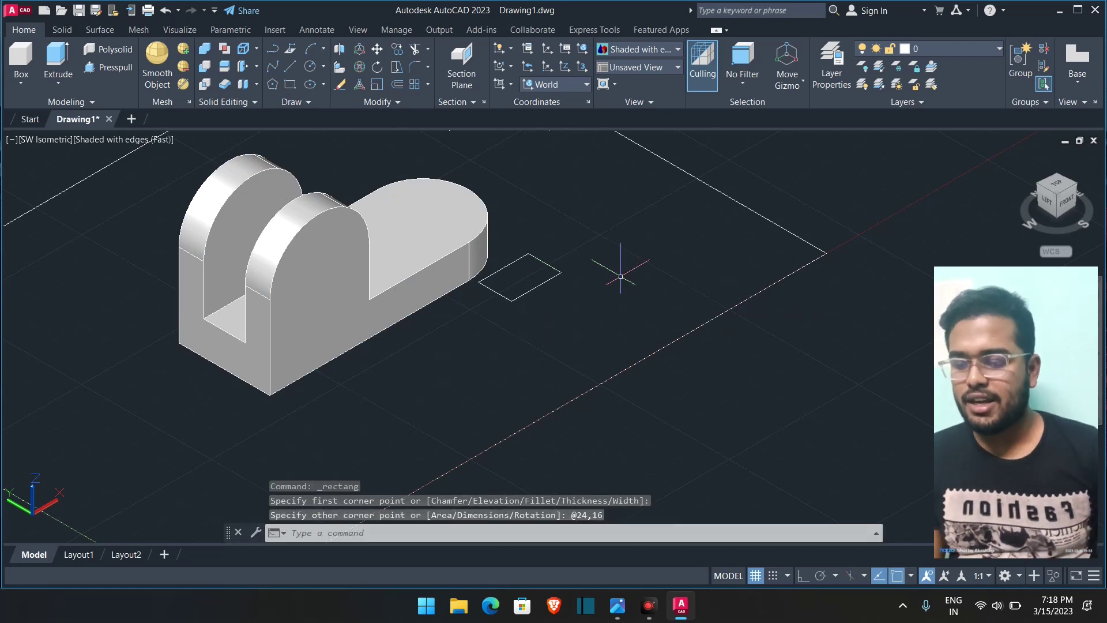
- Presspull the 24 by 16 rectangle to a height of 16 to form the slot's middle block
left_click(109, 67)
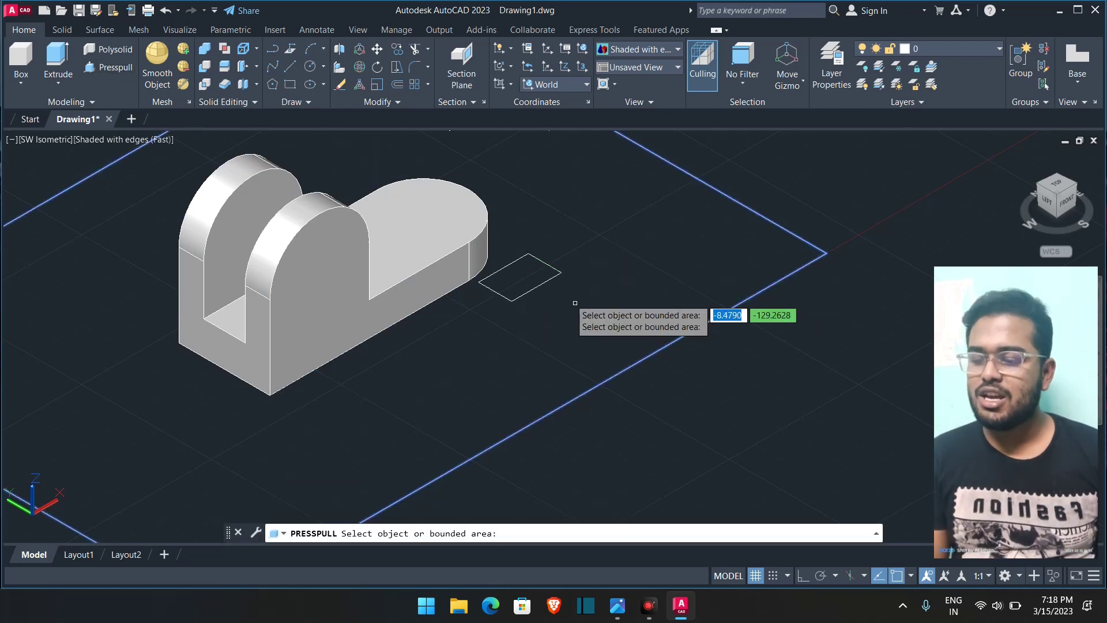
left_click(545, 274)
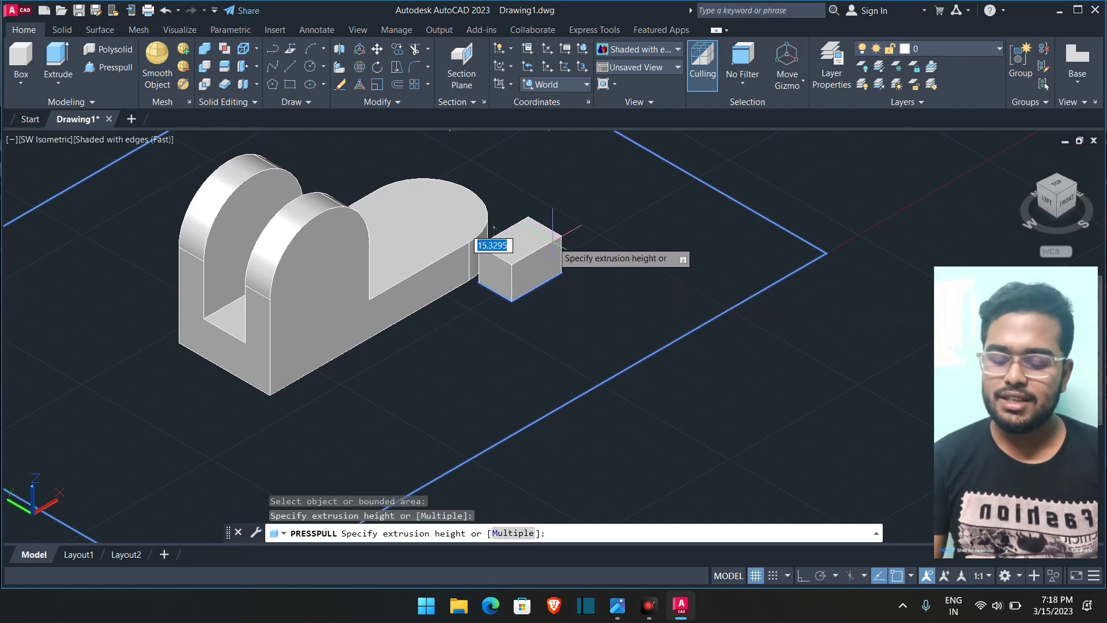
key("Return")
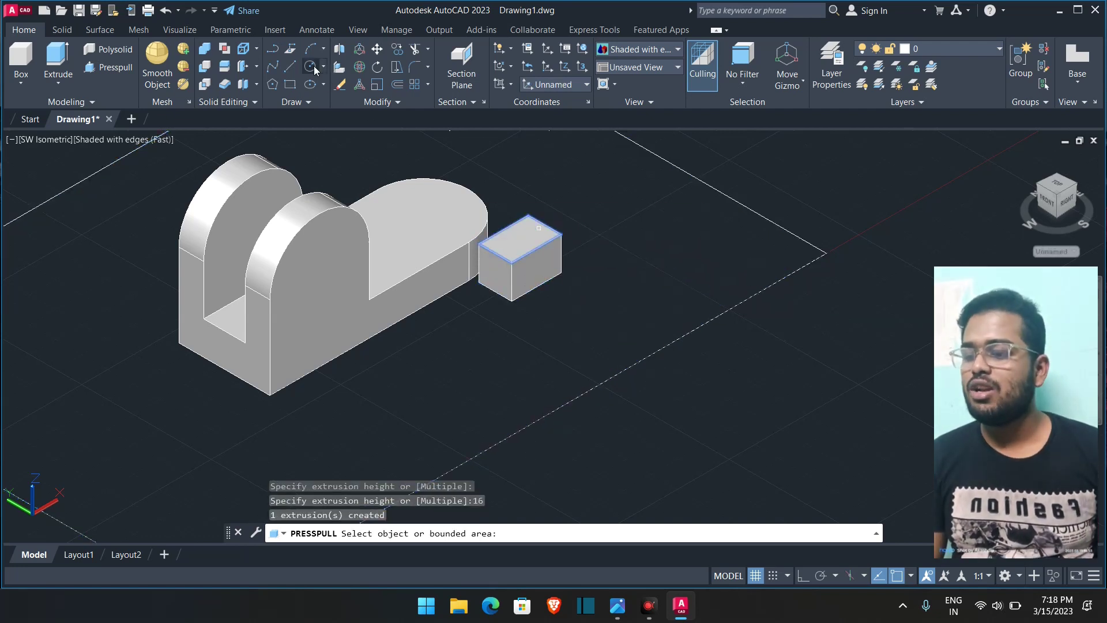
key("Escape")
- Check the slot end radius in the reference drawing and draw a circle of radius 8 in the empty space beyond the small block
type("c")
key("Return")
left_click(612, 200)
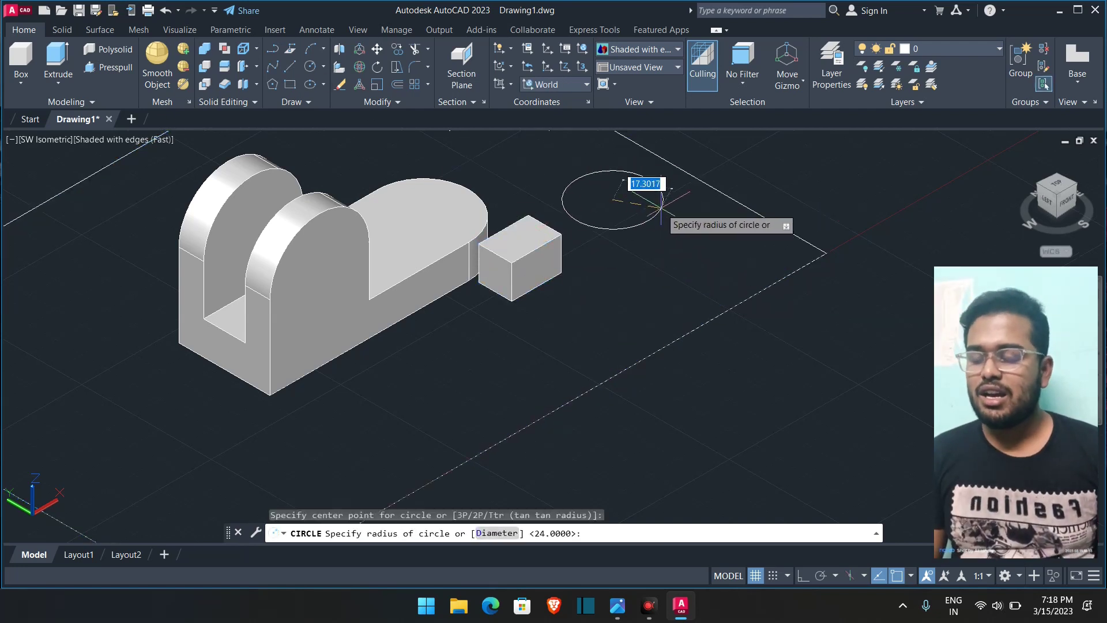
key("alt+Tab")
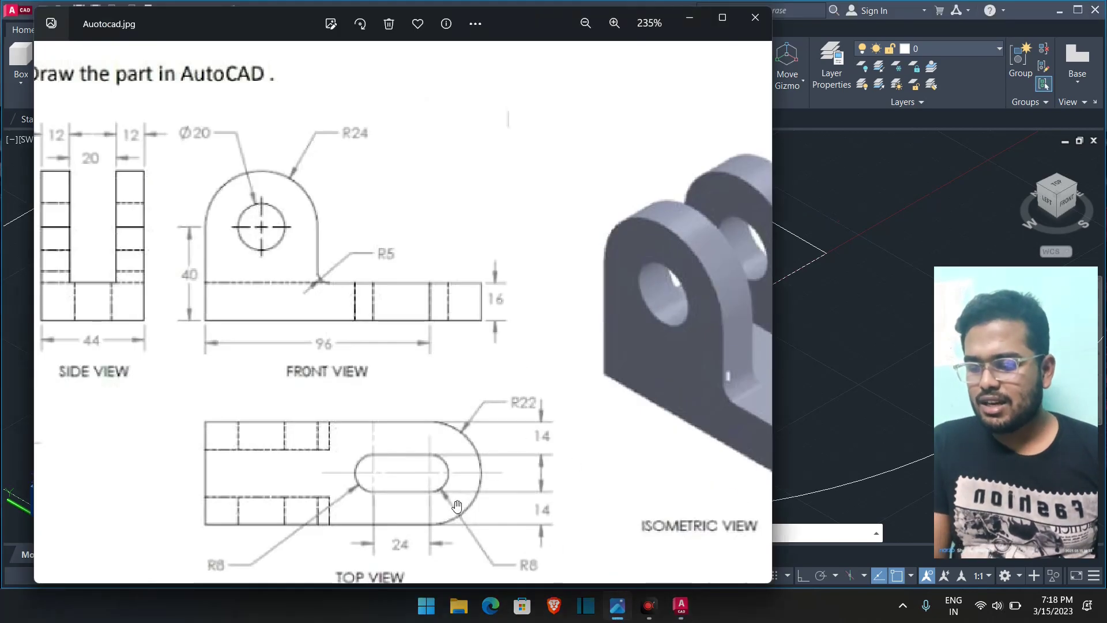
left_click(694, 26)
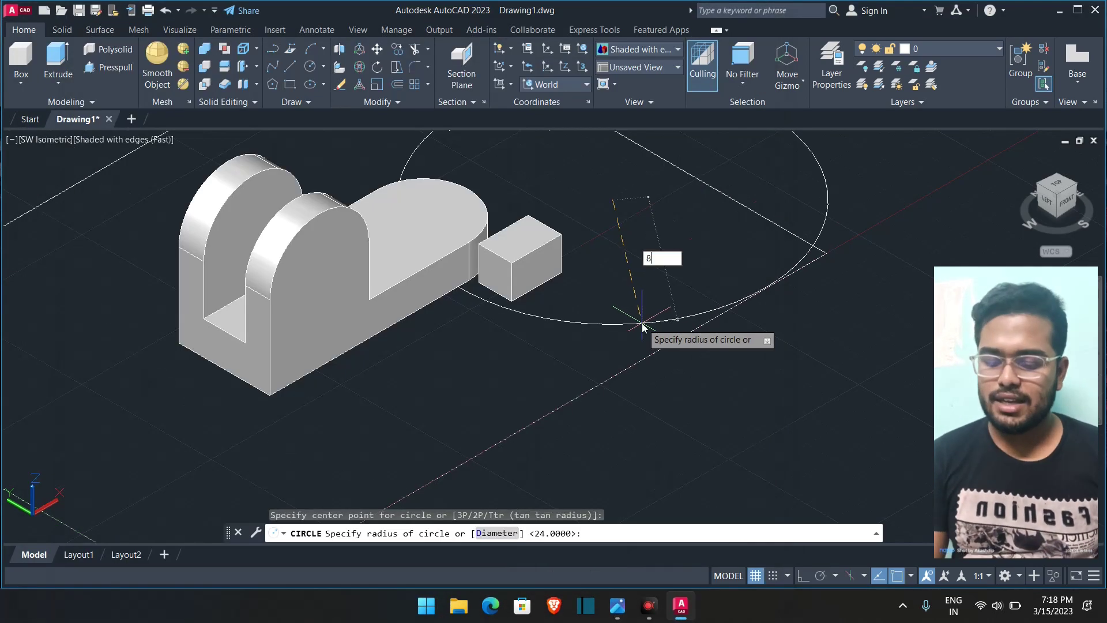
key("Return")
- Presspull the radius 8 circle to a height of 16 to form a cylinder
left_click(628, 209)
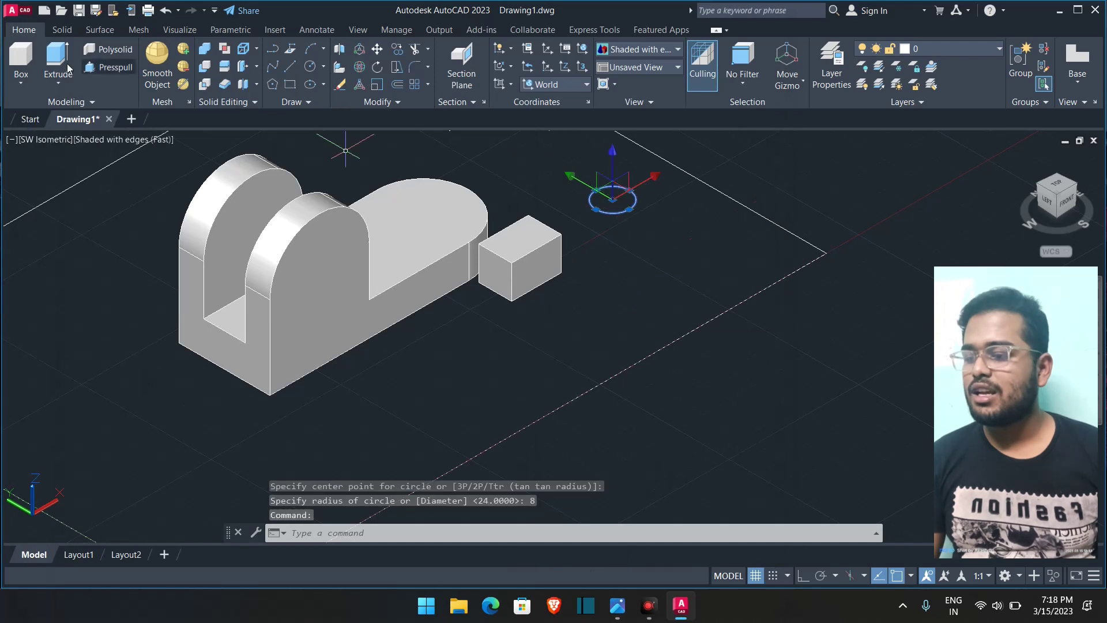
left_click(103, 68)
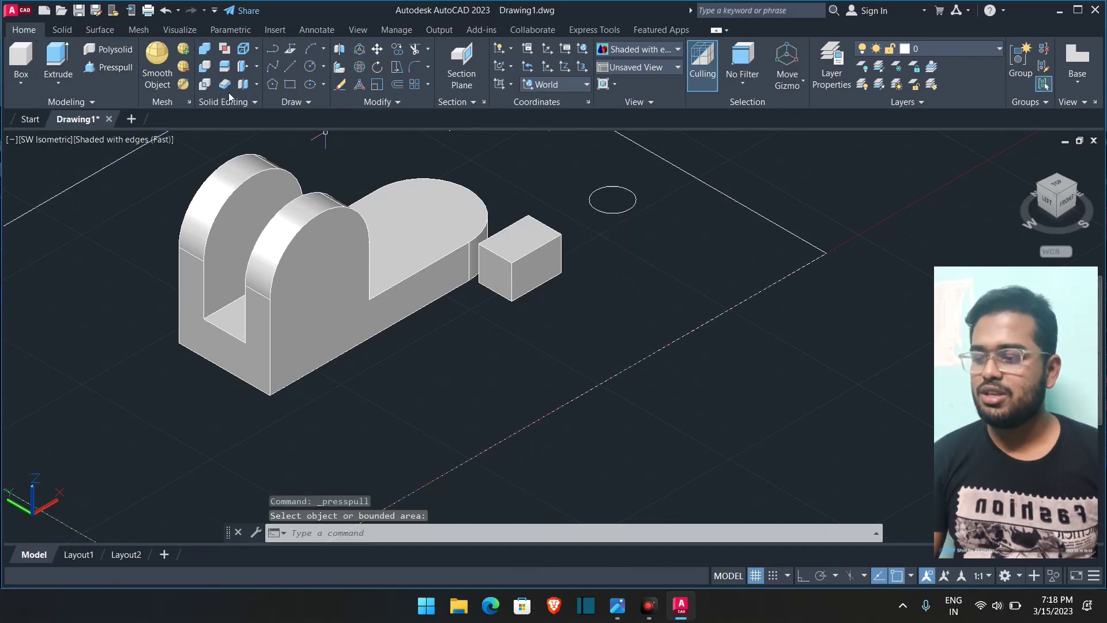
left_click(602, 201)
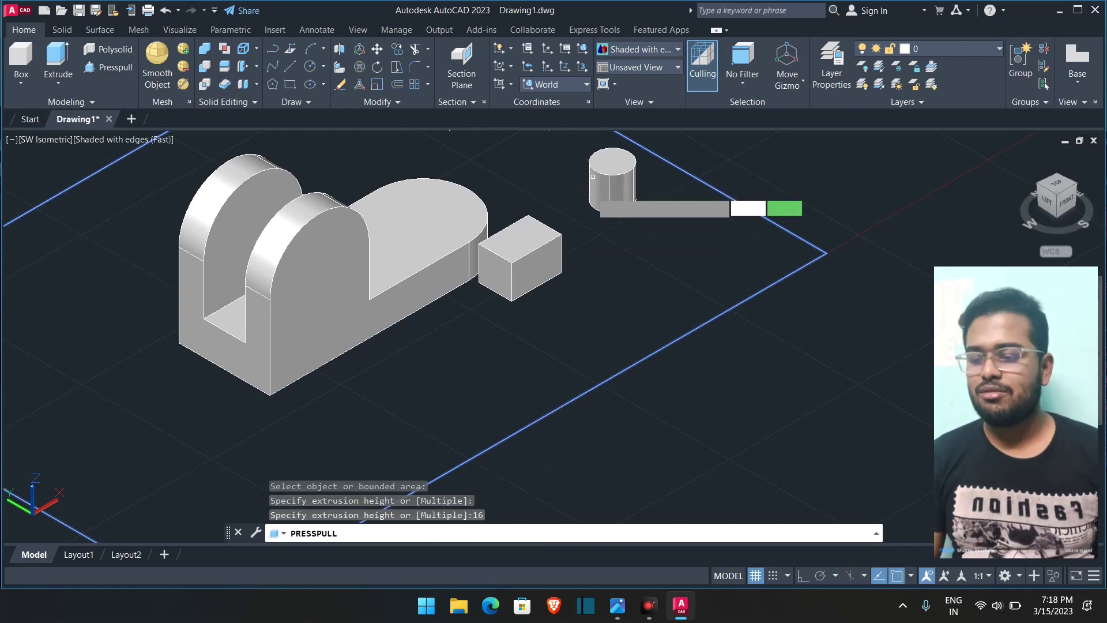
key("Return")
scroll(597, 172, "up", 2)
middle_click_drag(594, 257, 593, 303)
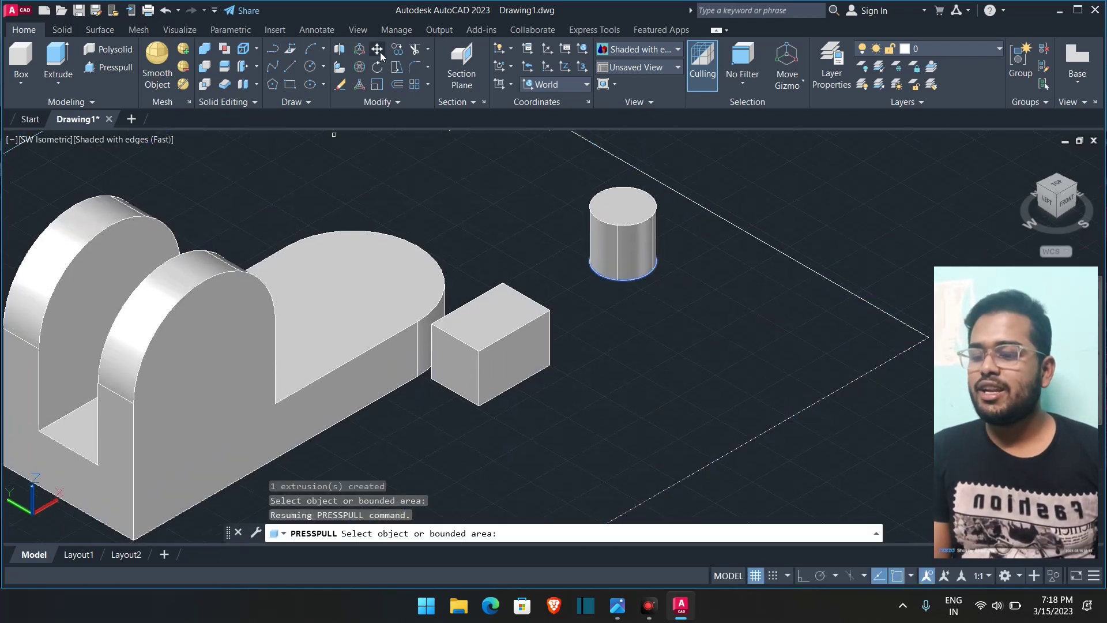
key("Return")
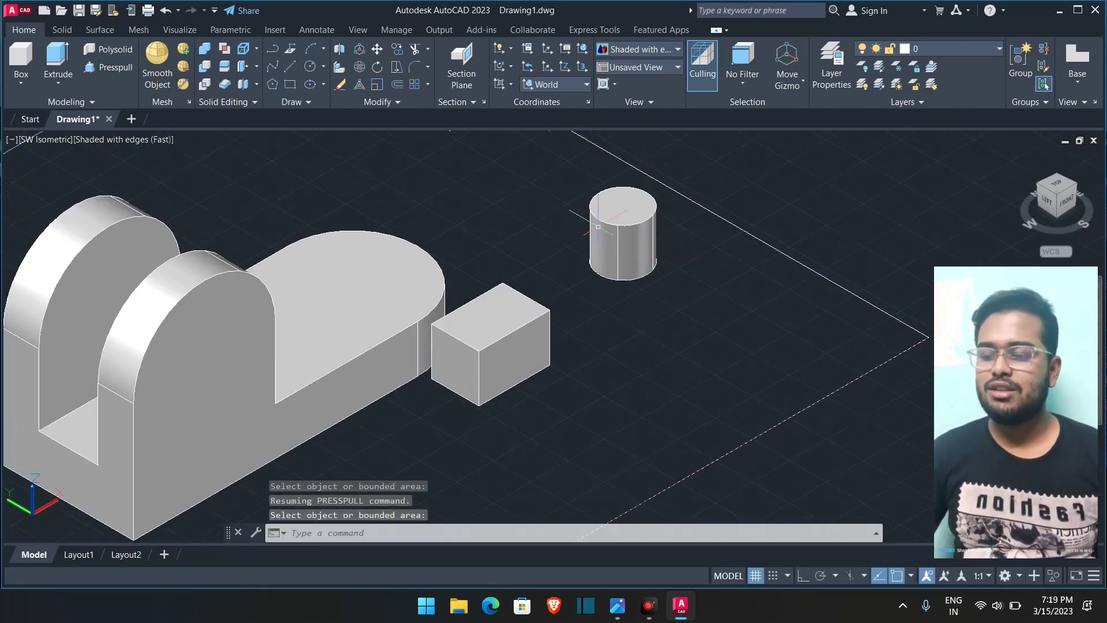
- Move the cylinder by its top face centre to the midpoint of the small block's far top end edge
left_click(617, 245)
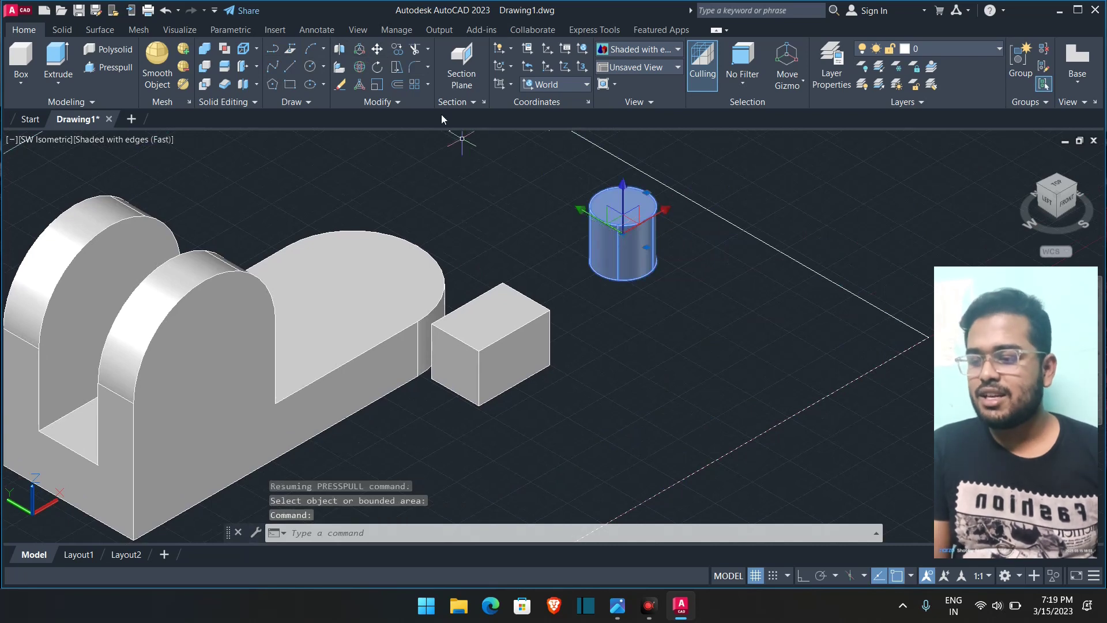
left_click(377, 49)
scroll(620, 203, "up", 5)
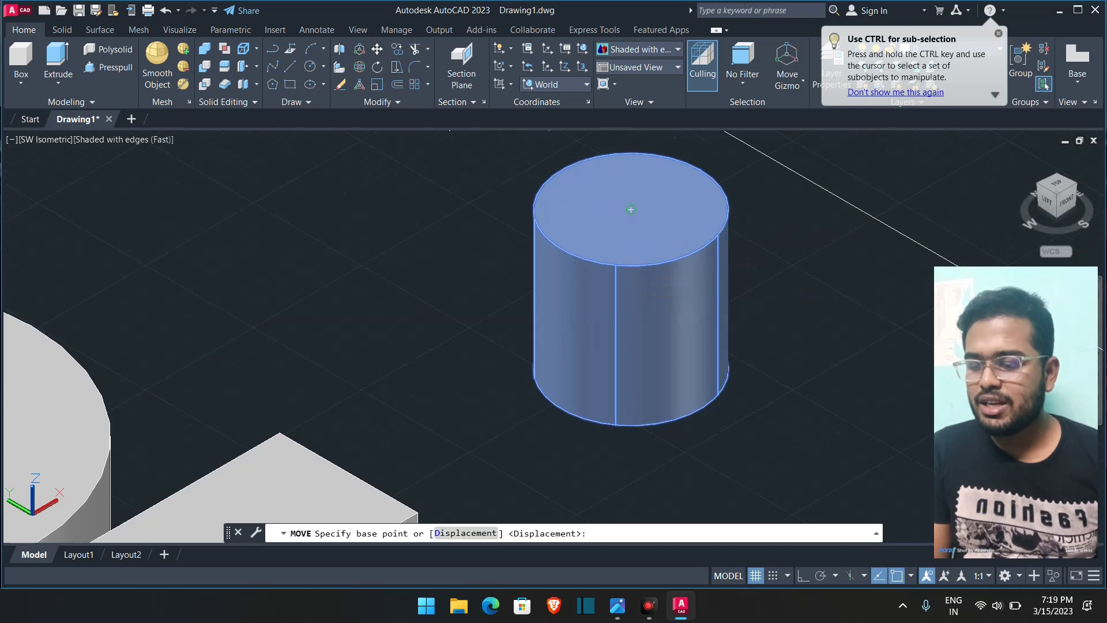
left_click(631, 209)
scroll(489, 296, "down", 4)
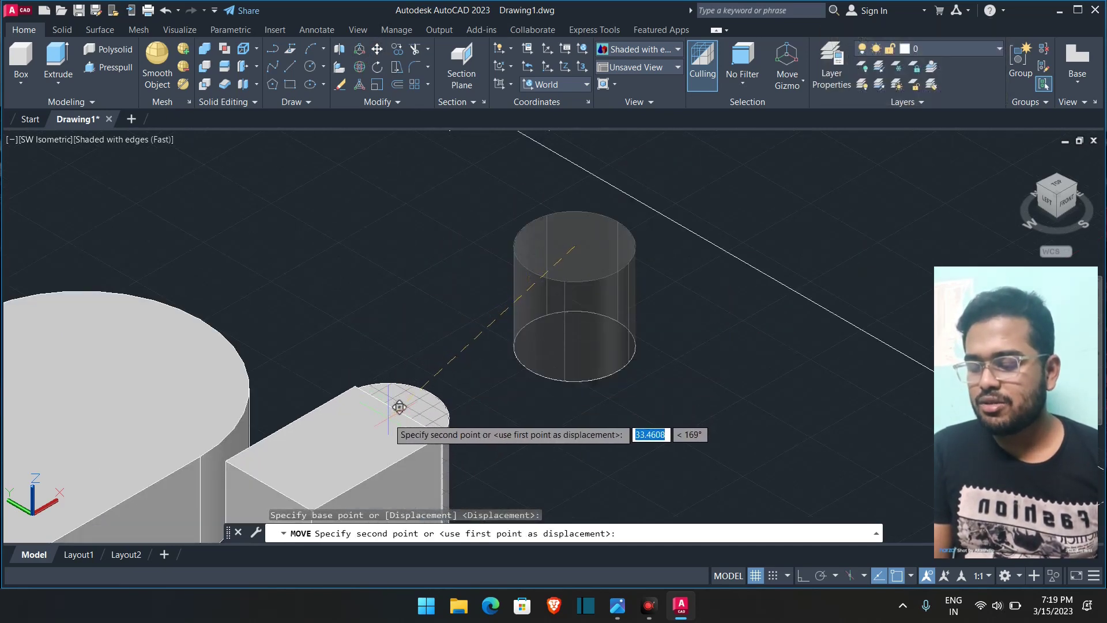
scroll(395, 407, "up", 4)
scroll(606, 359, "down", 3)
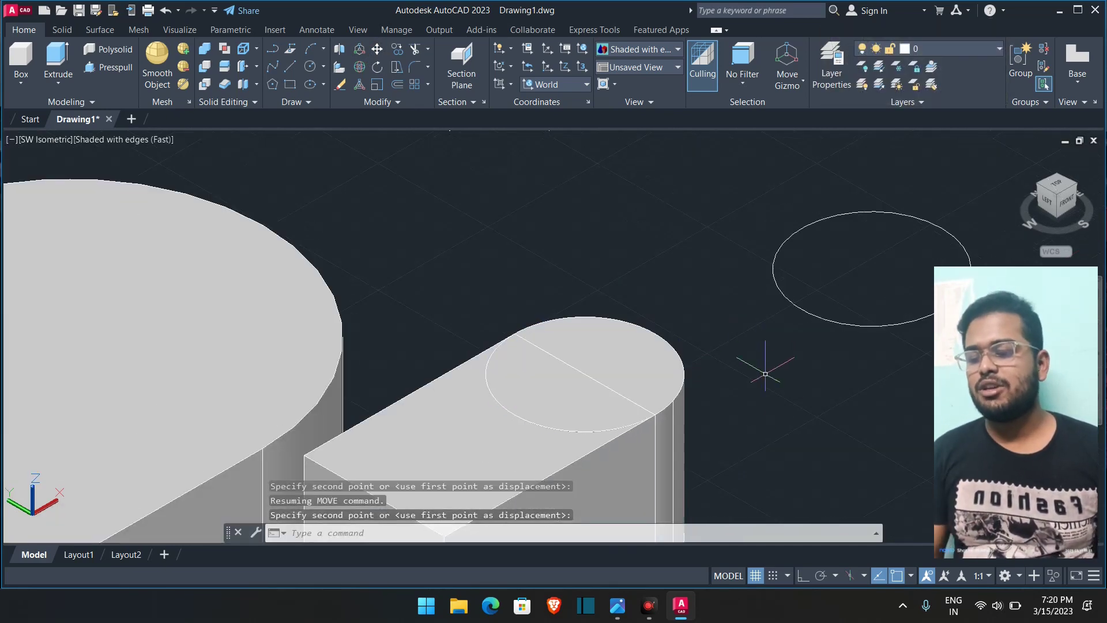
key("Escape")
- Erase the leftover radius 8 construction circle
left_click(801, 309)
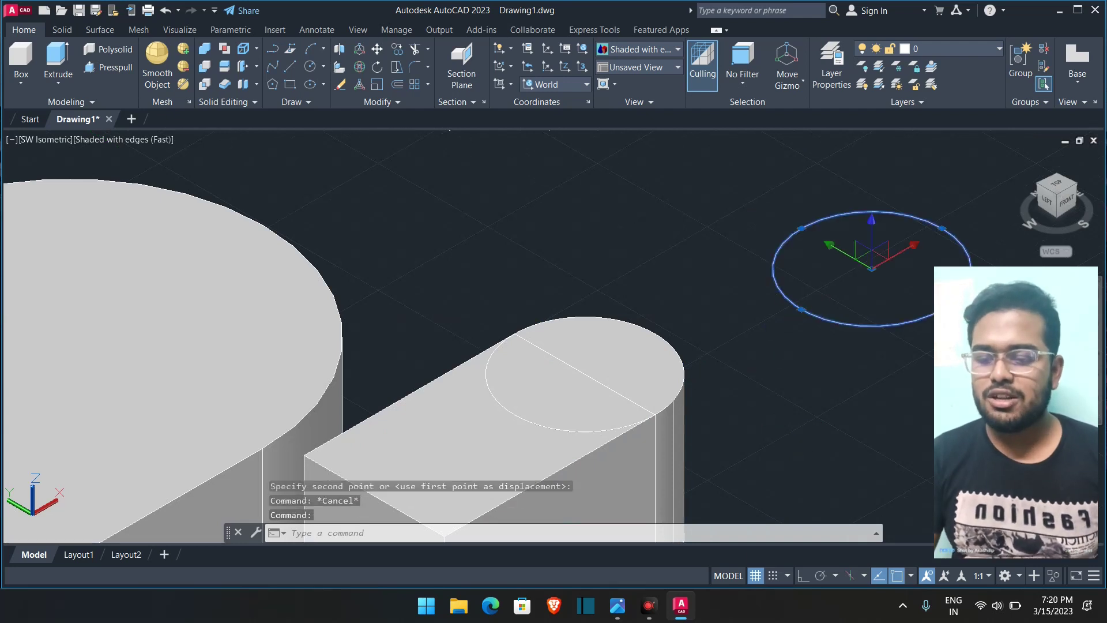
key("Delete")
middle_click_drag(797, 348, 879, 279)
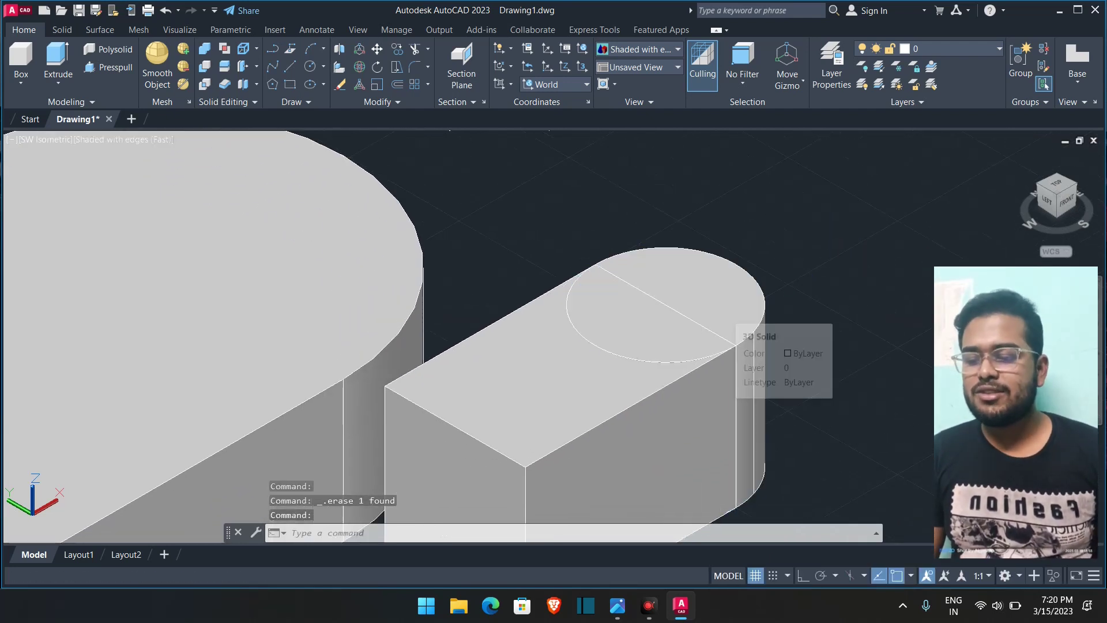
- Copy the cylinder by its top face centre to the midpoint of the small block's near top end edge
left_click(735, 334)
left_click(397, 49)
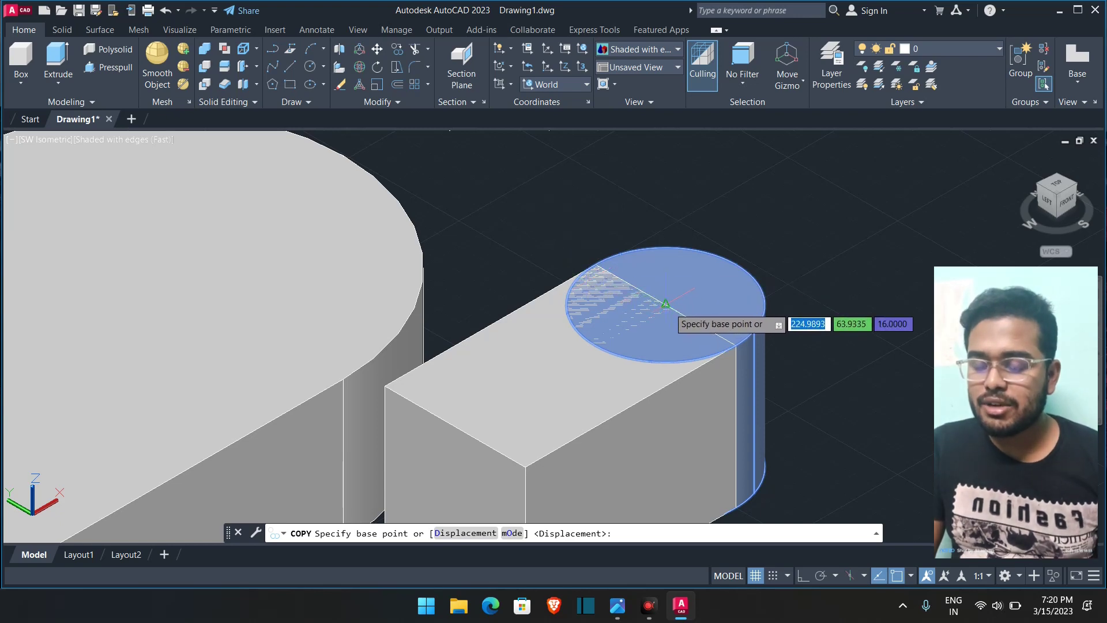
scroll(666, 303, "up", 5)
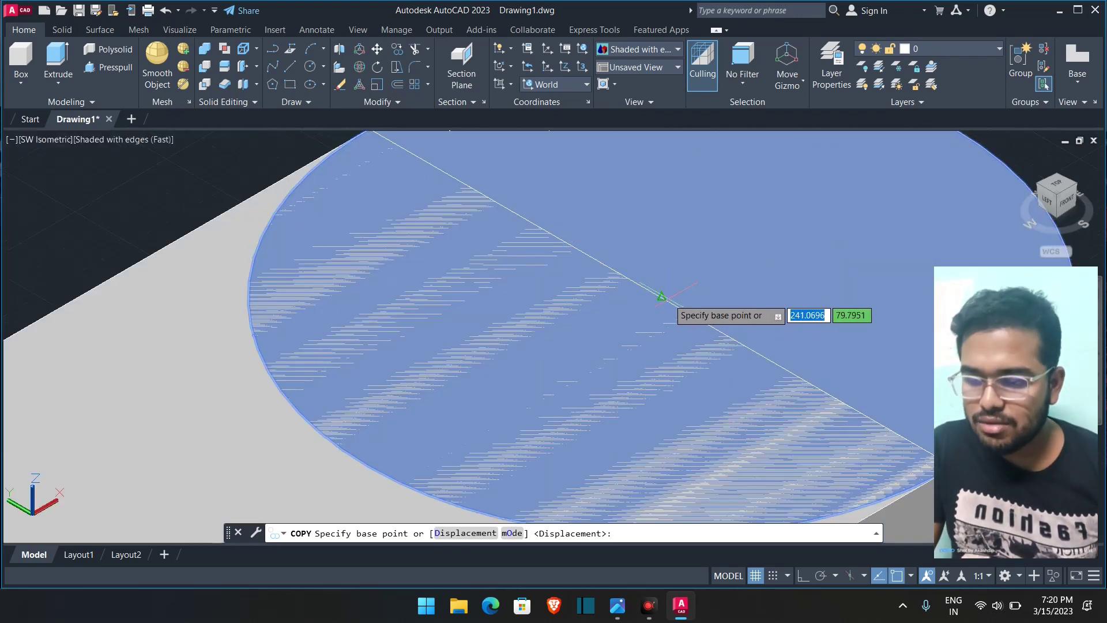
left_click(662, 296)
scroll(576, 351, "down", 5)
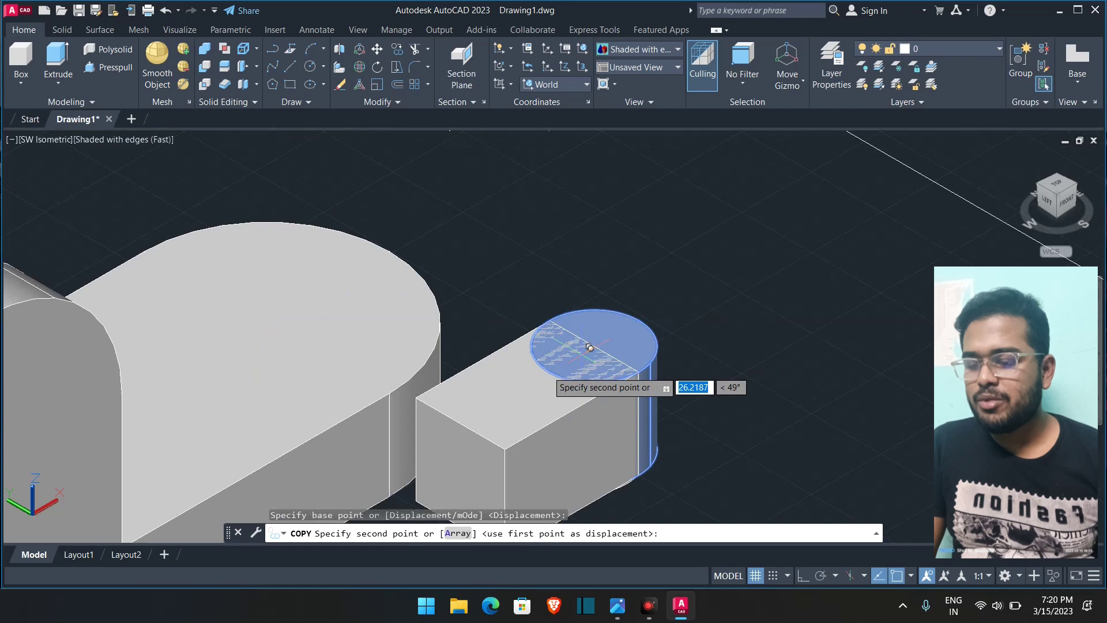
left_click(461, 421)
key("Escape")
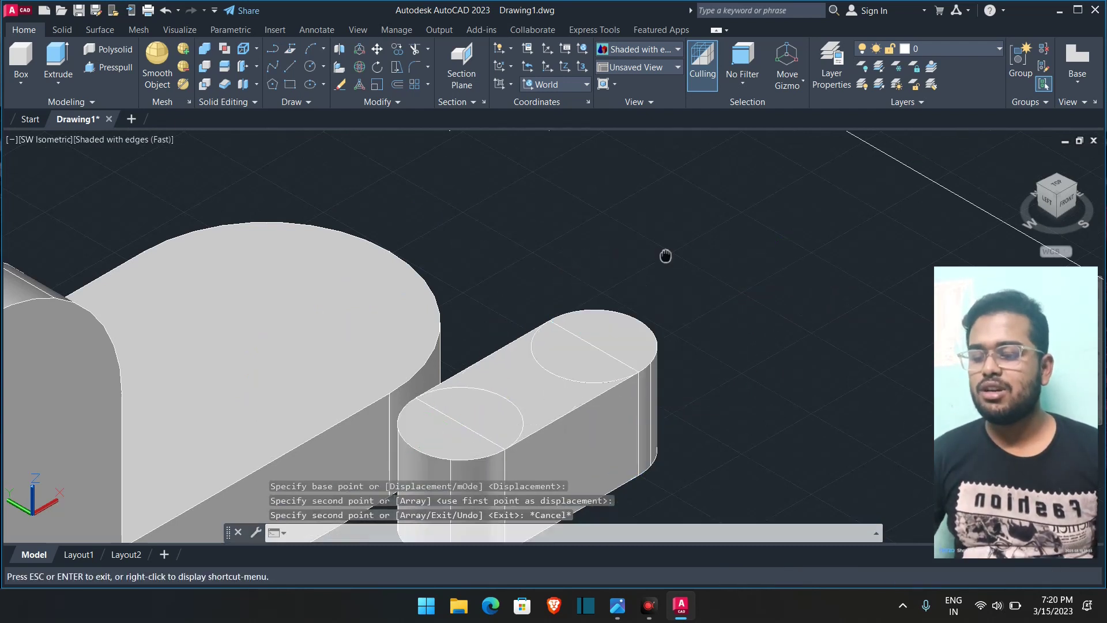
scroll(665, 255, "up", 3)
left_click(653, 349)
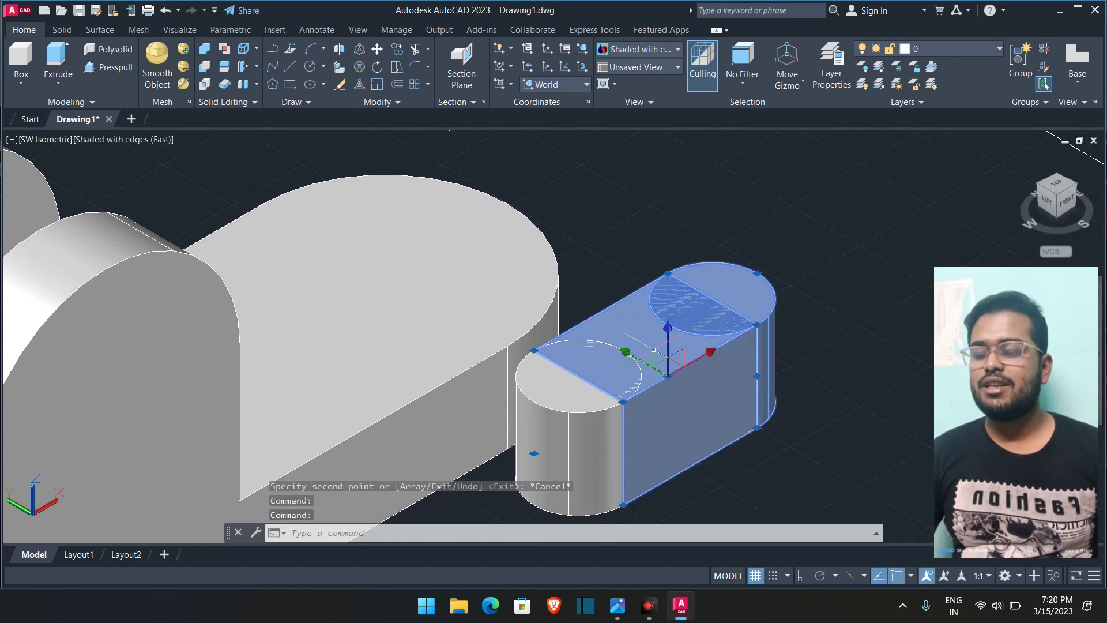
left_click(573, 398)
left_click(584, 368, "shift")
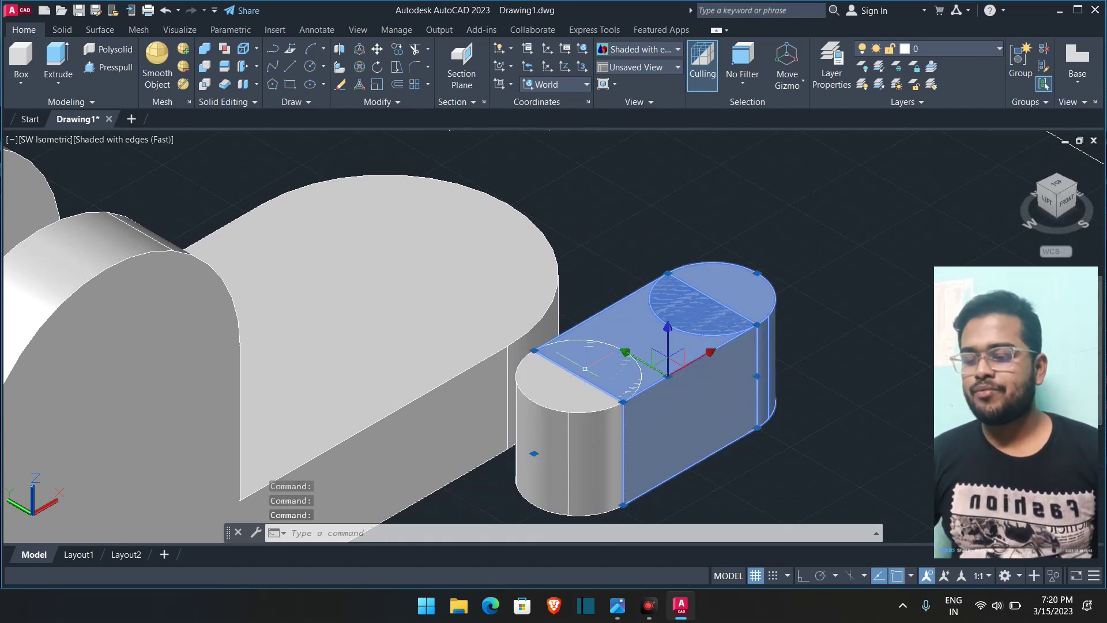
key("Escape")
- Union the two cylinders and the small block into one slot-shaped solid, and select the combined body
left_click(209, 50)
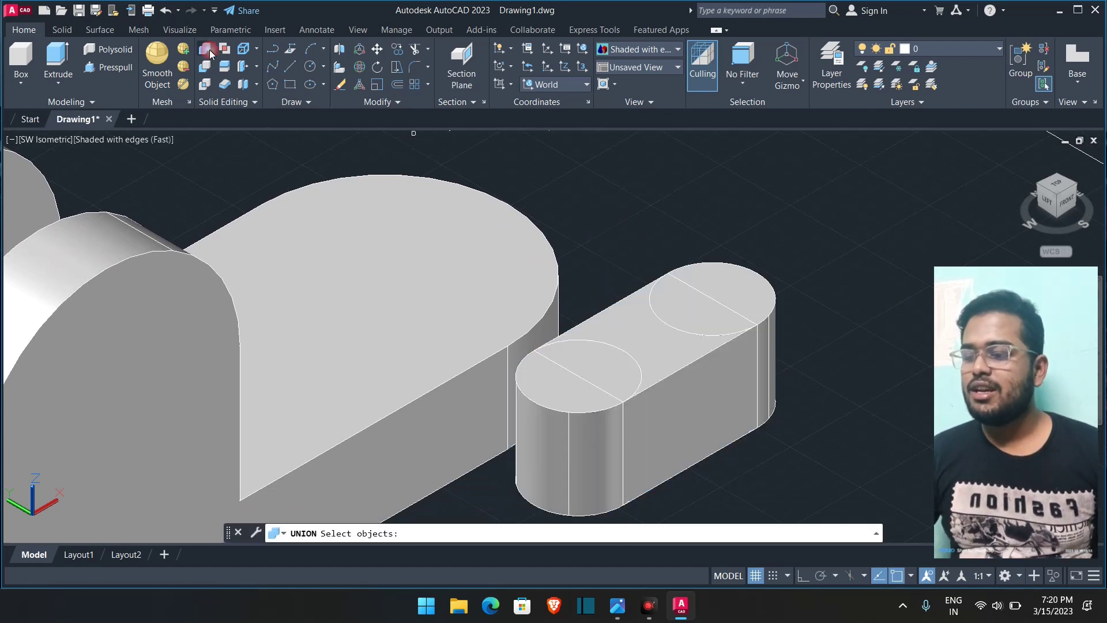
left_click(602, 370)
left_click(641, 339)
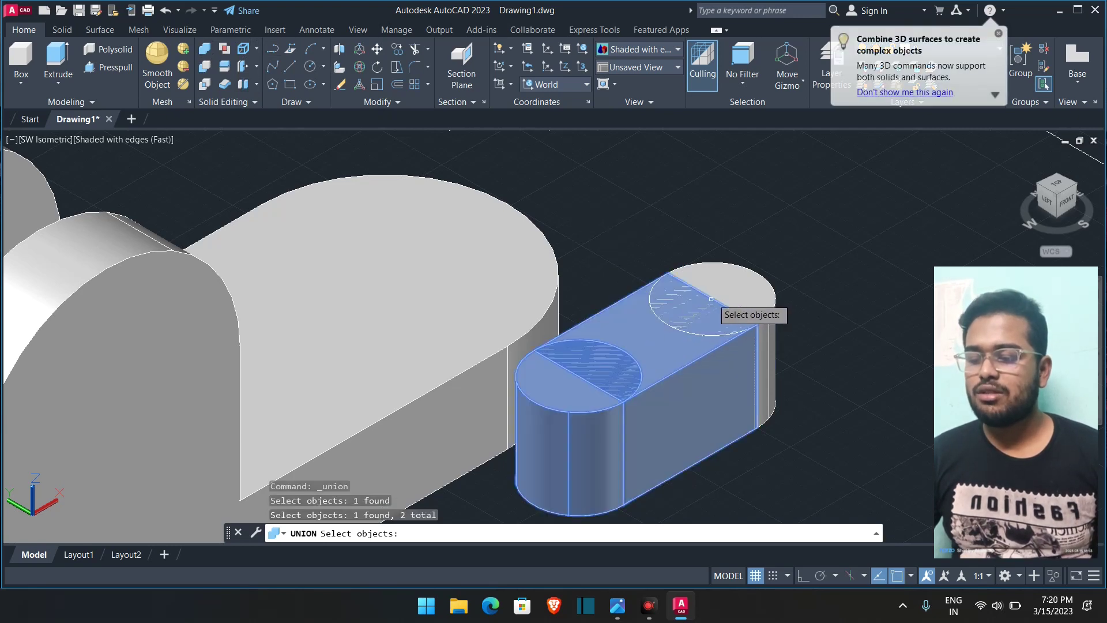
left_click(724, 288)
key("Return")
left_click(680, 315)
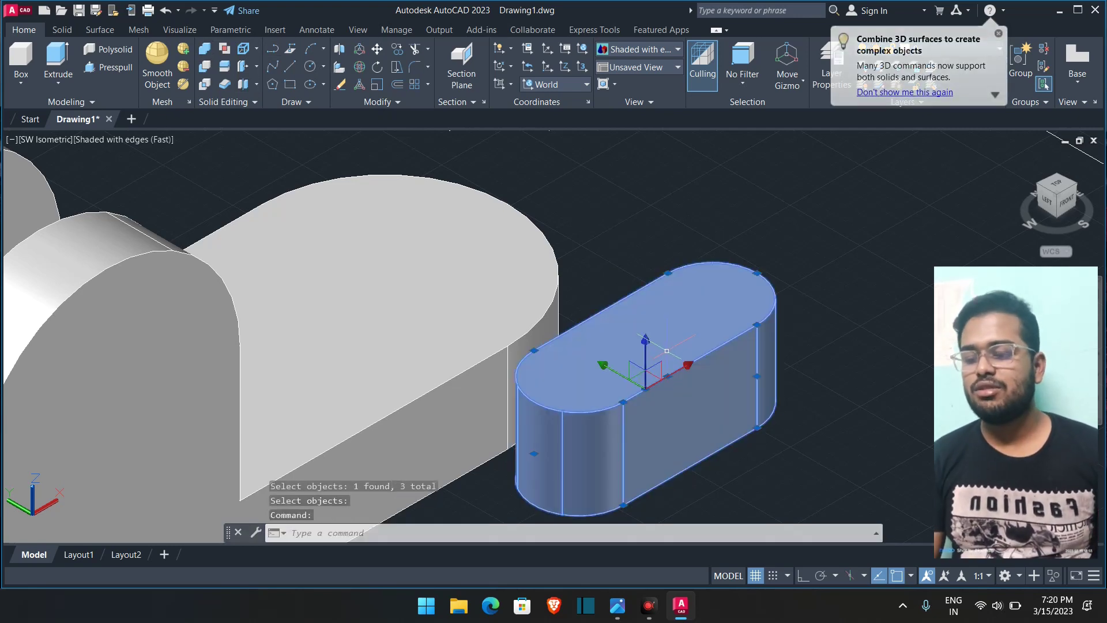
- Examine the slot's radius, length and position in the top view of the reference drawing Auotocad.jpg
scroll(739, 297, "down", 4)
scroll(714, 325, "up", 3)
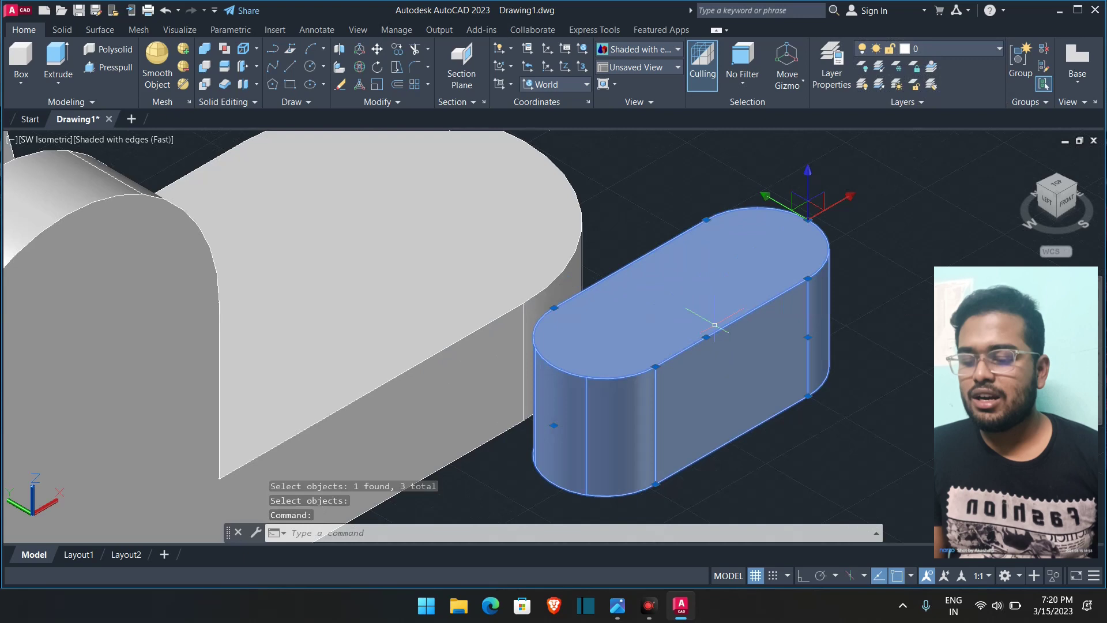
left_click(616, 616)
scroll(447, 375, "down", 1)
scroll(508, 421, "up", 3)
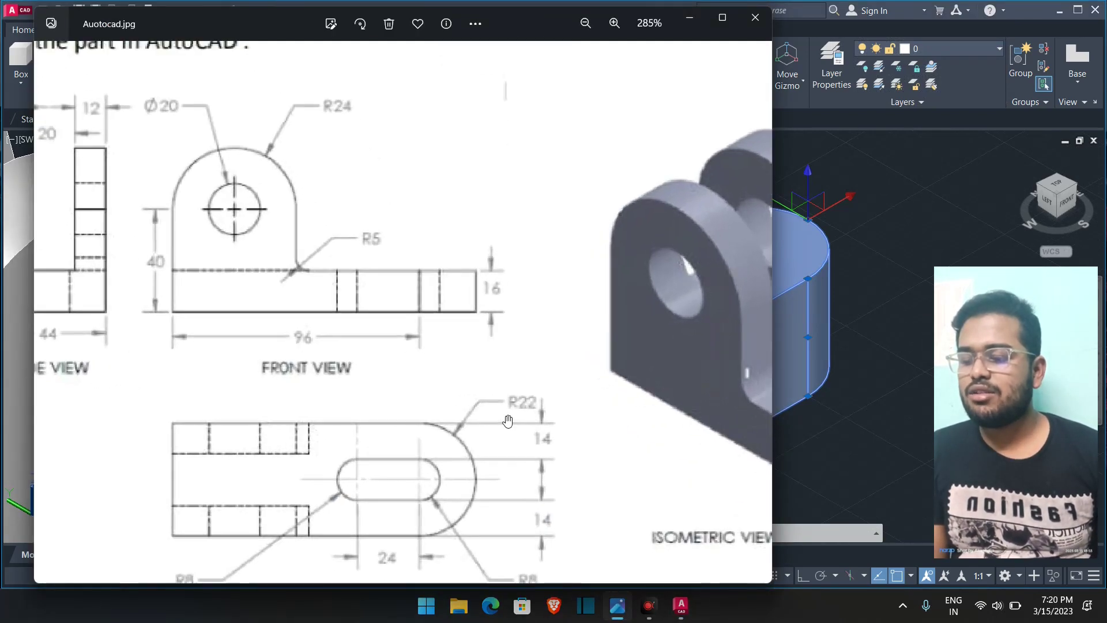
scroll(508, 421, "up", 2)
left_click_drag(444, 451, 524, 346)
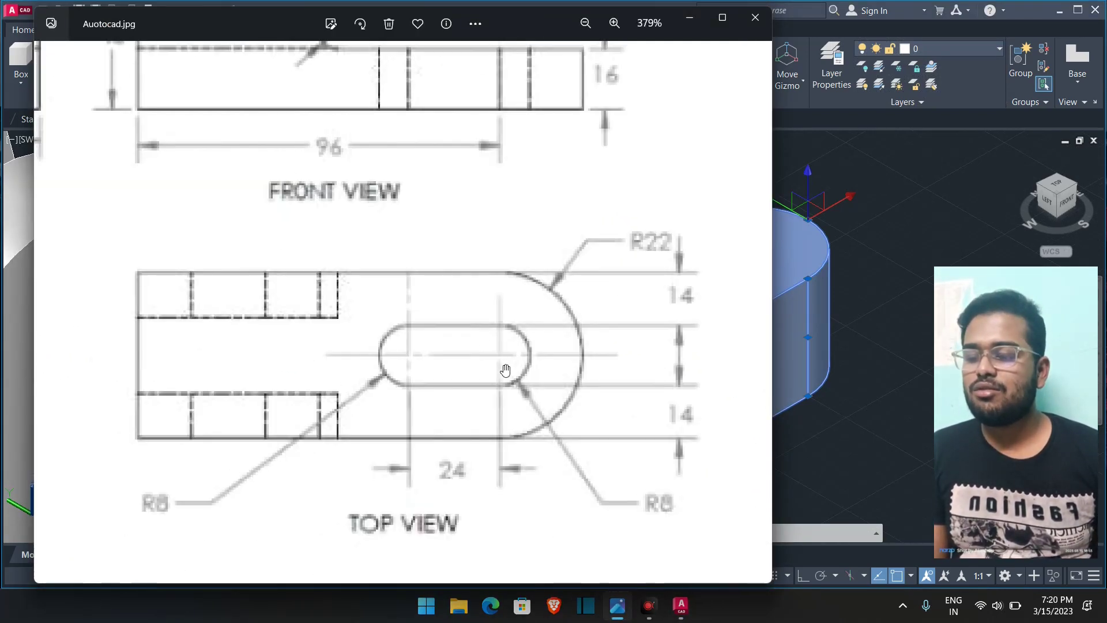
left_click(687, 22)
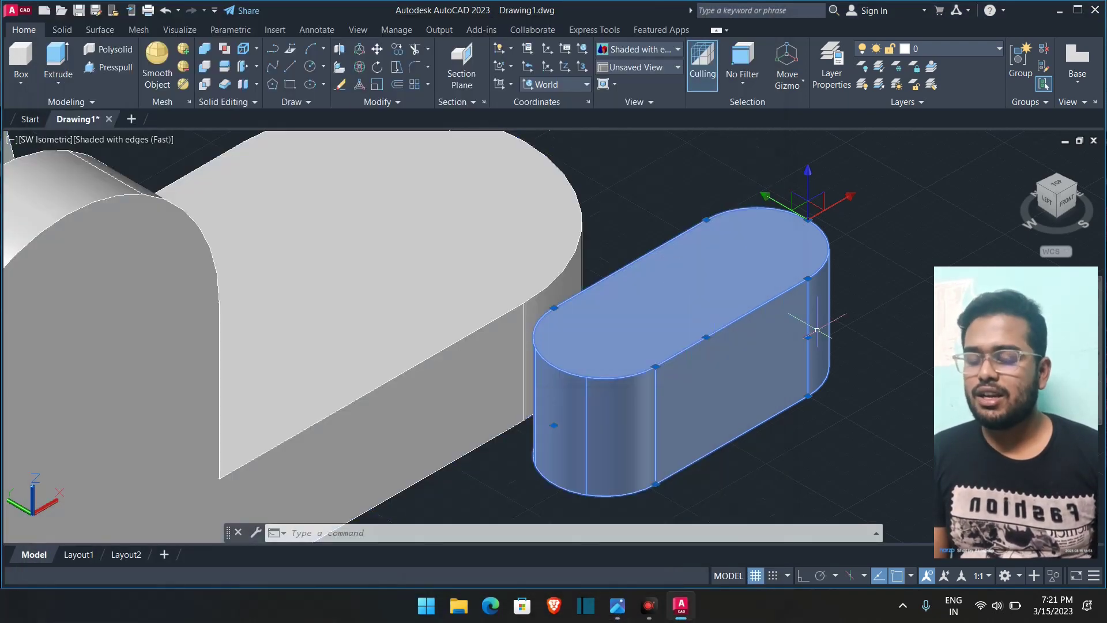
- Try to move the slot-shaped body by its far top end centre to the centre of the base plate's rounded end
left_click(506, 182)
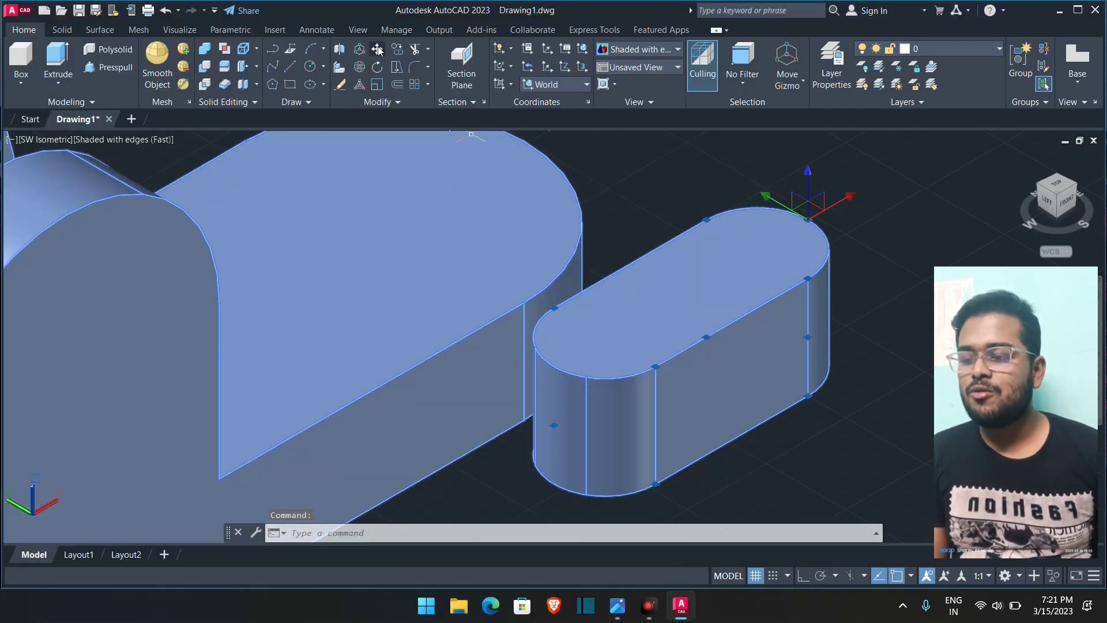
left_click(377, 50)
scroll(764, 257, "up", 5)
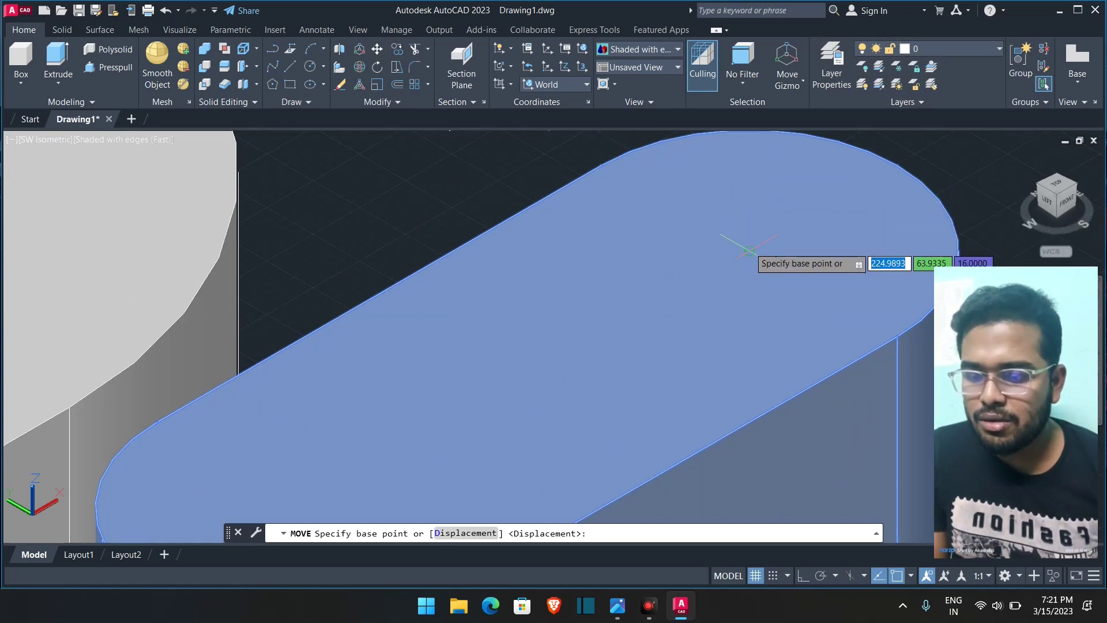
left_click(759, 236)
scroll(760, 237, "down", 2)
scroll(356, 198, "down", 3)
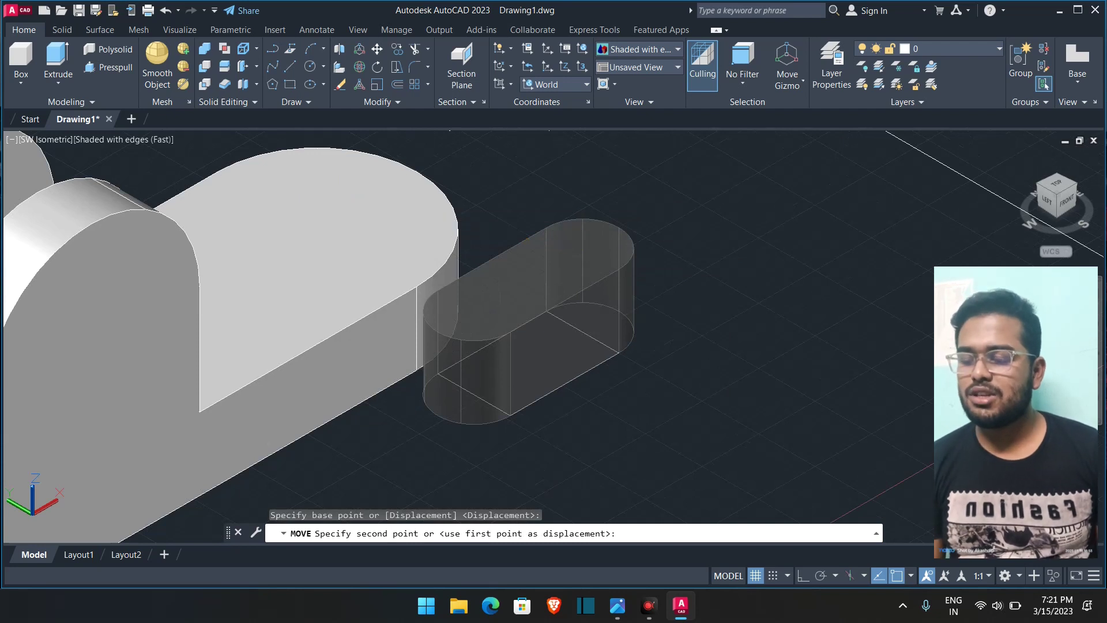
middle_click_drag(323, 219, 574, 264)
scroll(598, 248, "up", 4)
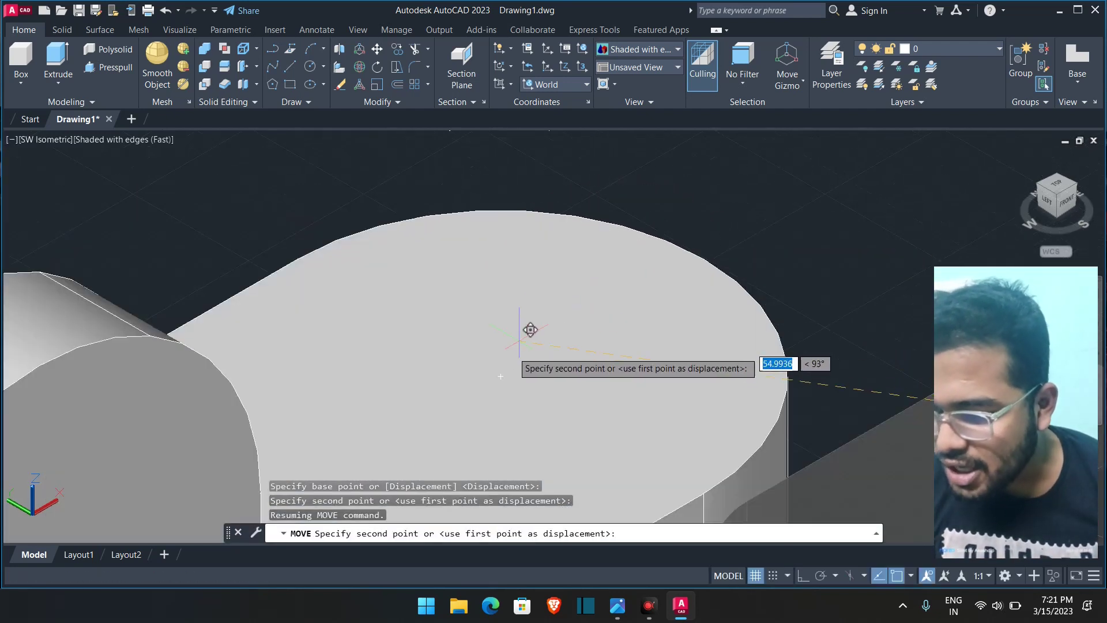
left_click(490, 385)
scroll(509, 363, "down", 5)
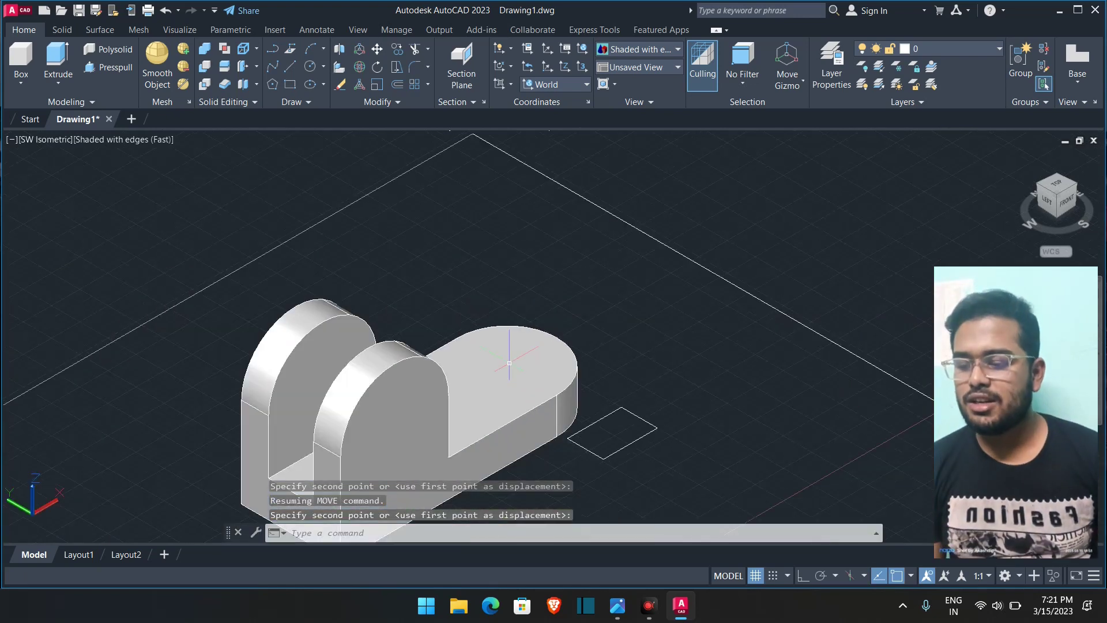
- Try to erase the small leftover rectangle beside the base plate
scroll(547, 356, "up", 2)
middle_click_drag(634, 343, 651, 321)
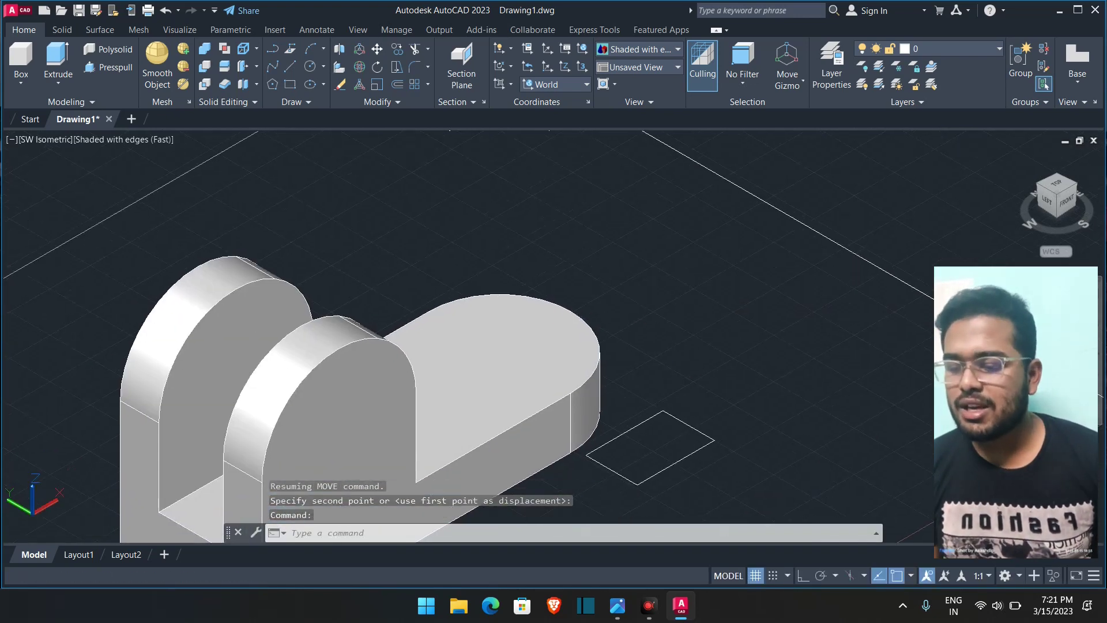
left_click(703, 433)
key("Delete")
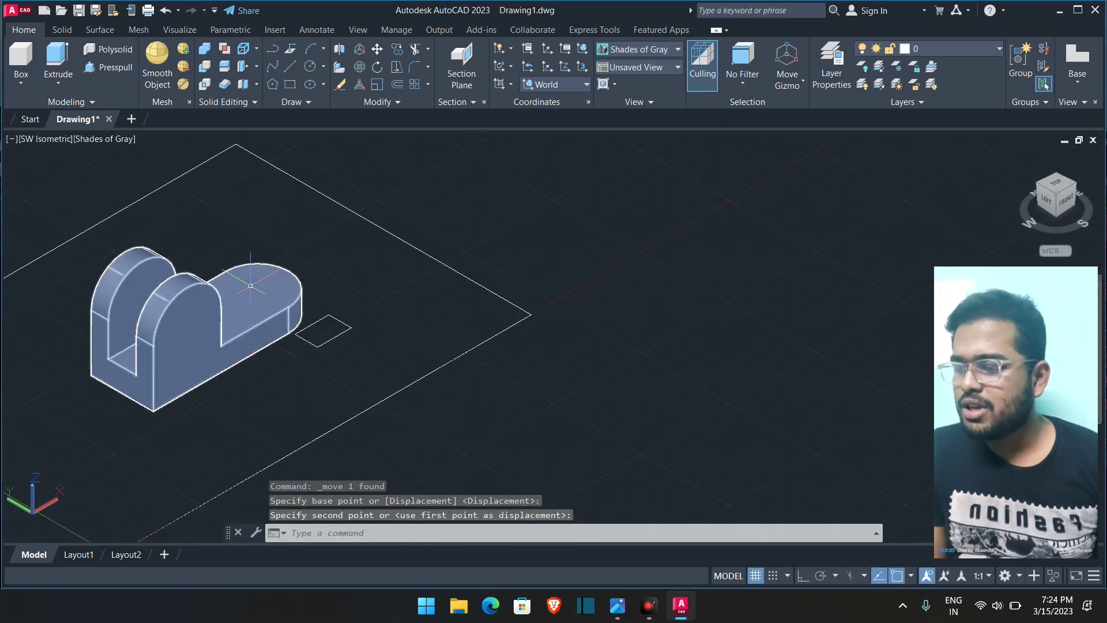
- Switch to the SE Isometric view and examine how the slot-shaped body sits against the base plate's rounded end
key("Escape")
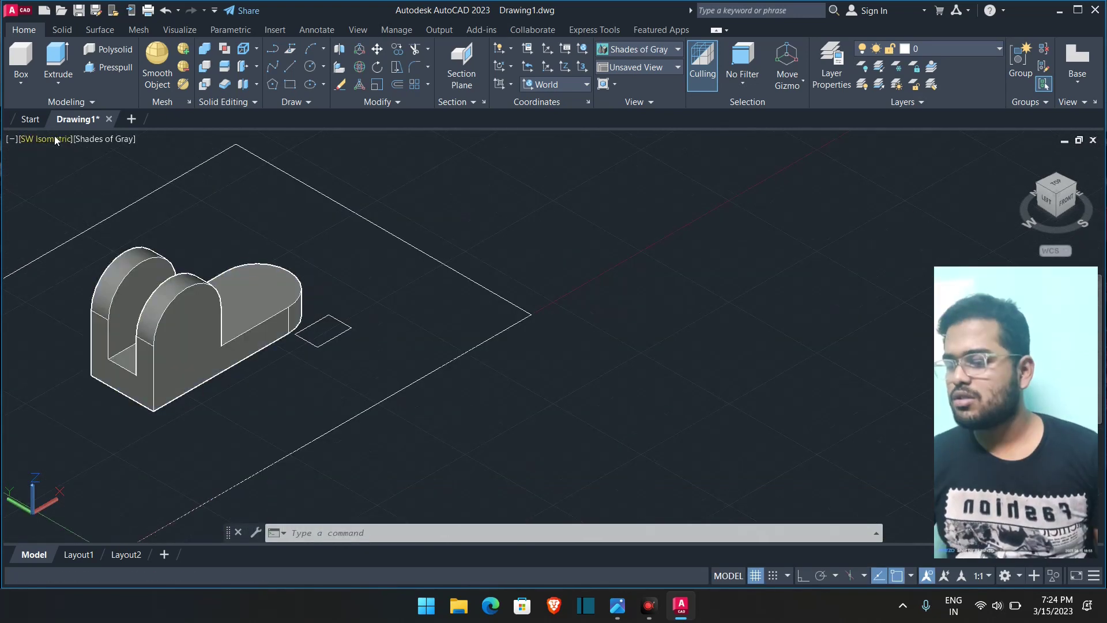
left_click(76, 138)
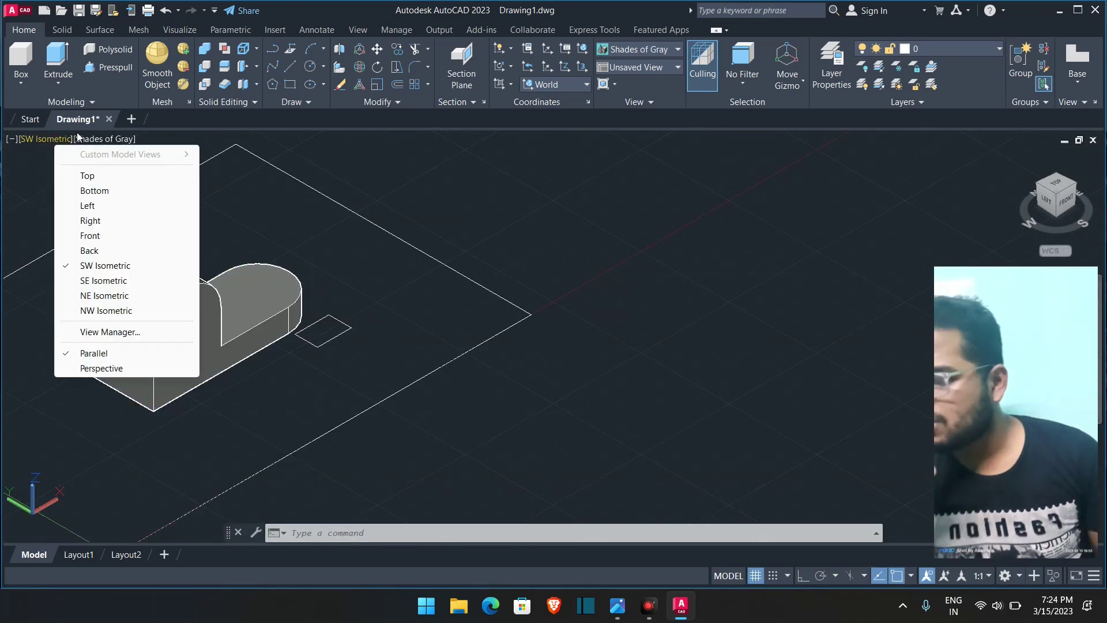
left_click(103, 281)
left_click(34, 140)
left_click(347, 284)
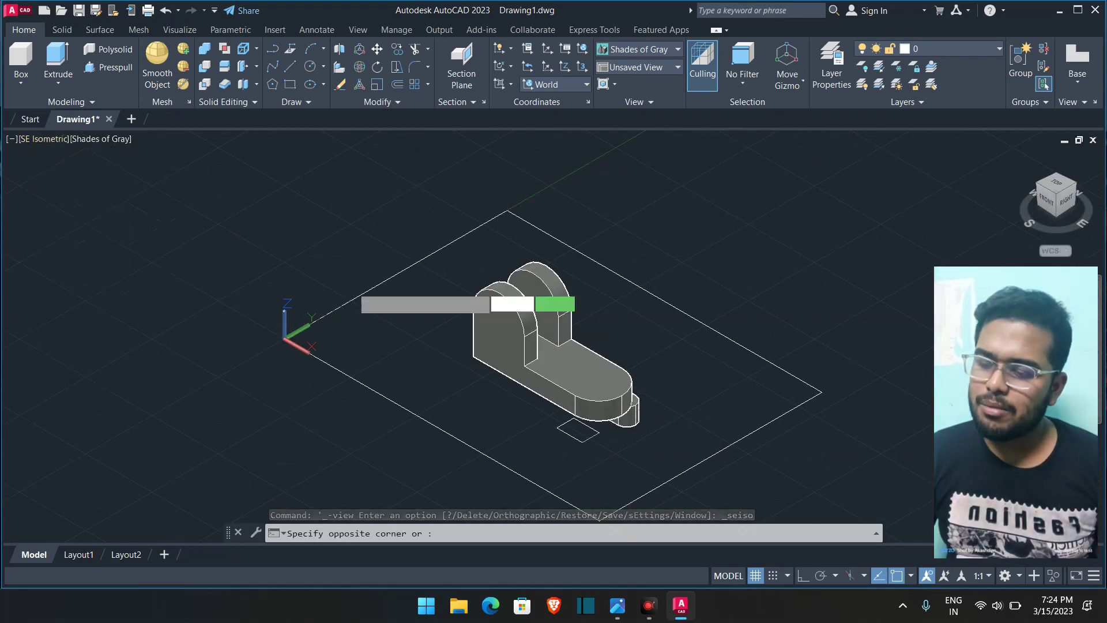
scroll(620, 412, "up", 8)
key("Escape")
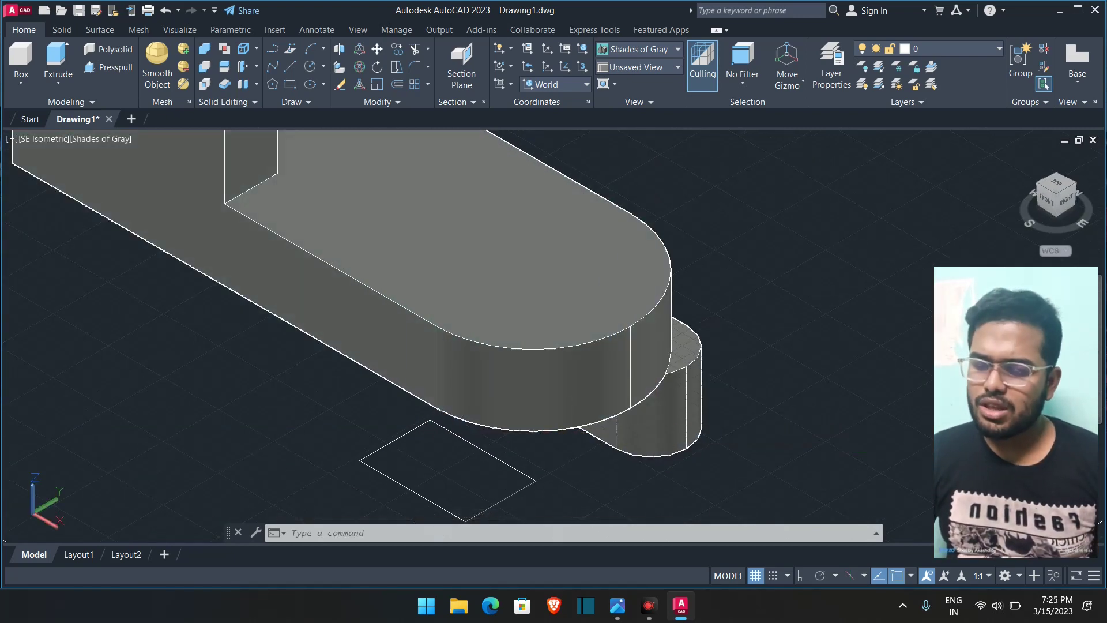
left_click(669, 320)
- Undo the view changes and the last move of the slot-shaped body
key("ctrl+z")
key("ctrl+z")
key("ctrl+z")
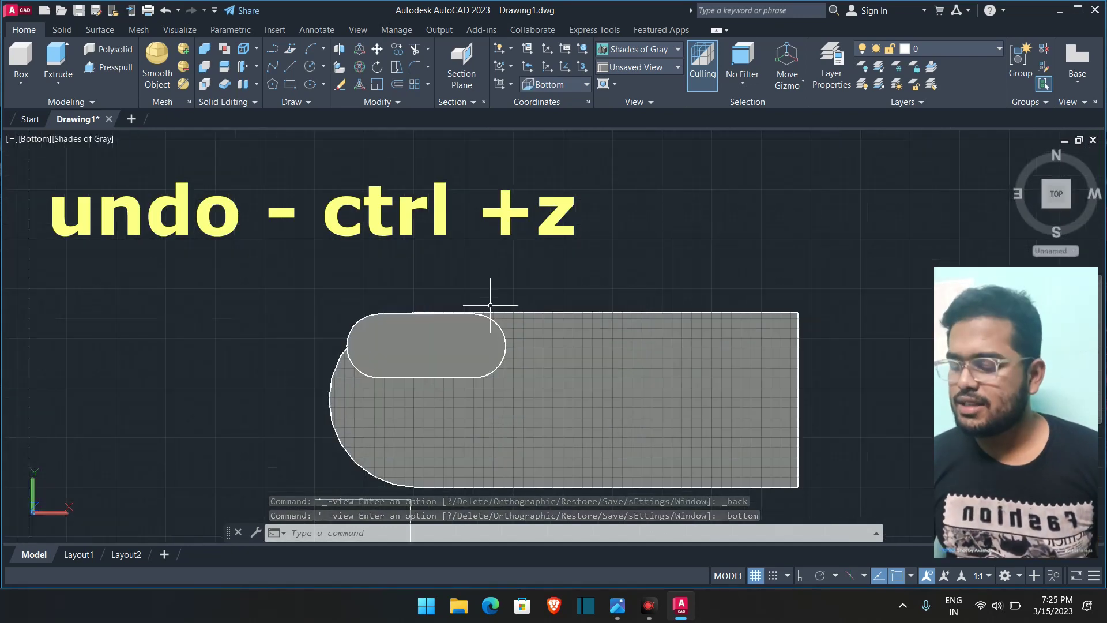
key("ctrl+z")
key("ctrl+z")
key("ctrl+z")
key("ctrl+z")
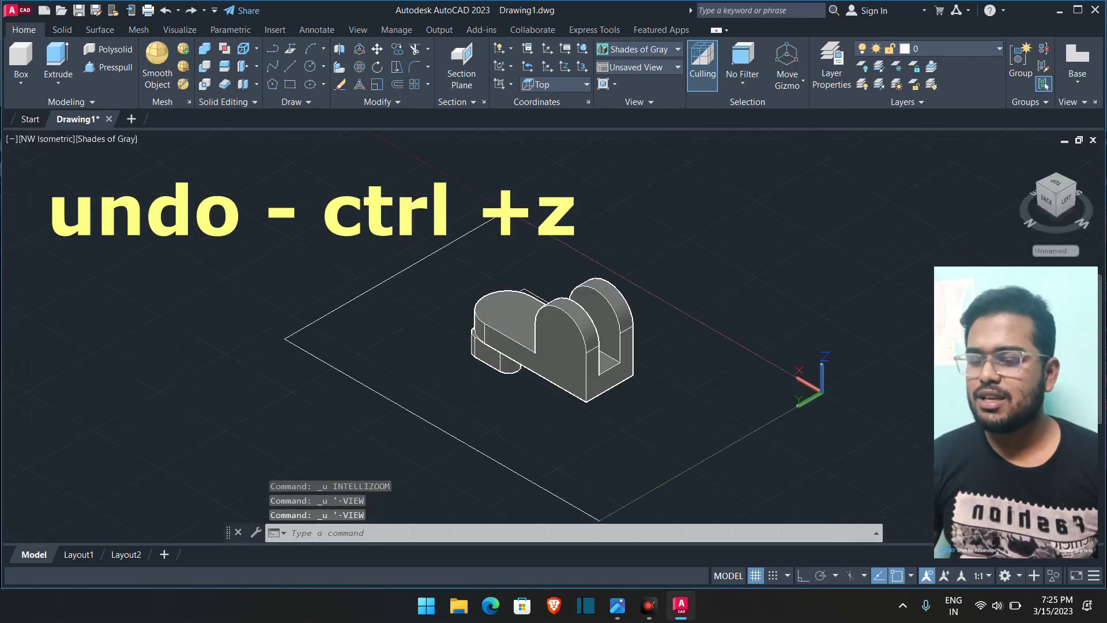
key("ctrl+z")
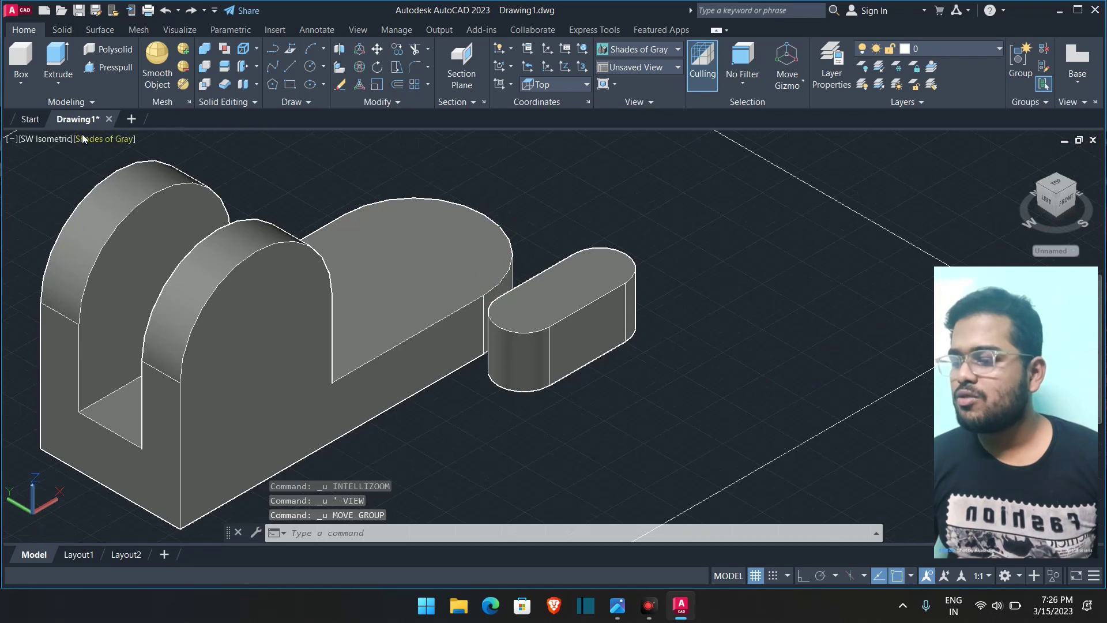
- Switch to the Bottom view and erase the leftover construction rectangle overlapping the slot-shaped body
left_click(57, 140)
left_click(95, 190)
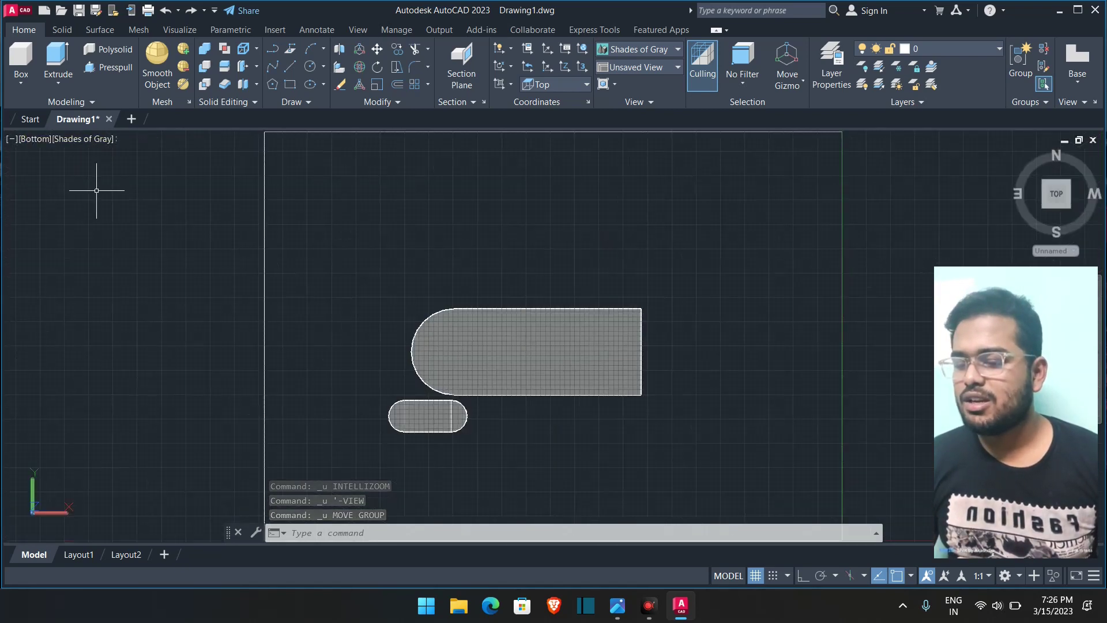
scroll(357, 391, "up", 6)
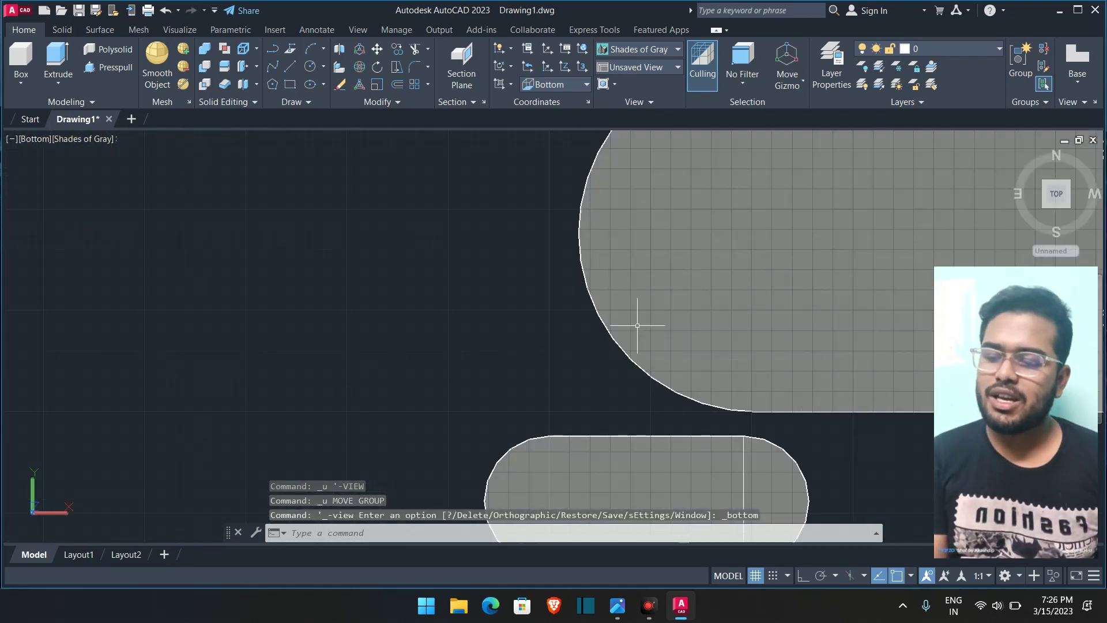
scroll(637, 325, "down", 5)
key("Delete")
- Move the slot-shaped body by its outer rounded end's centre to the centre of the base plate's rounded end
left_click(610, 442)
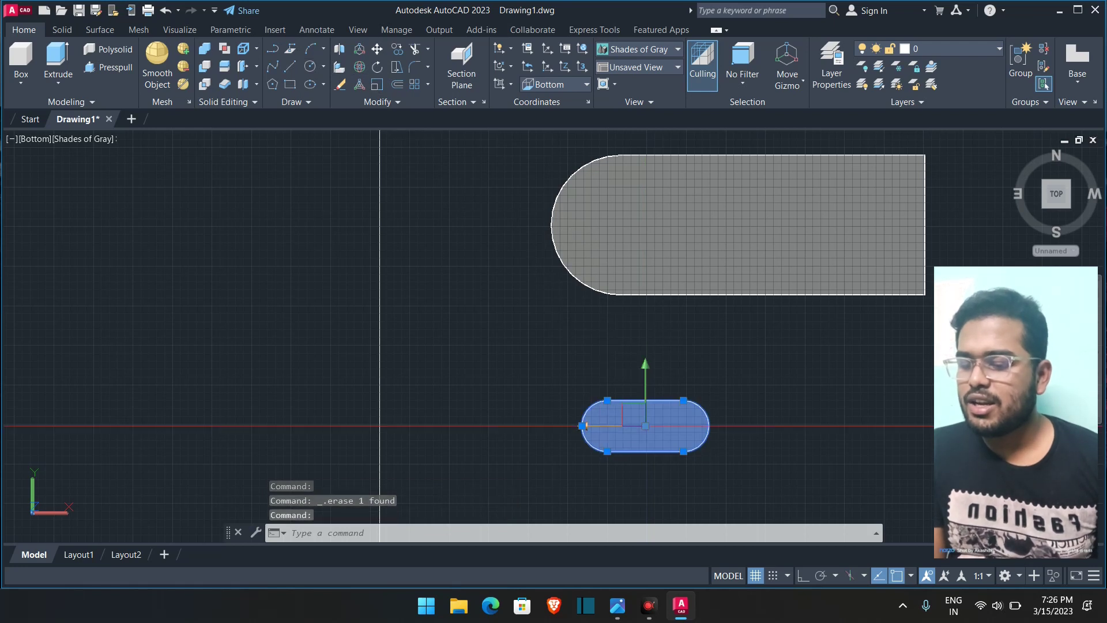
left_click(377, 51)
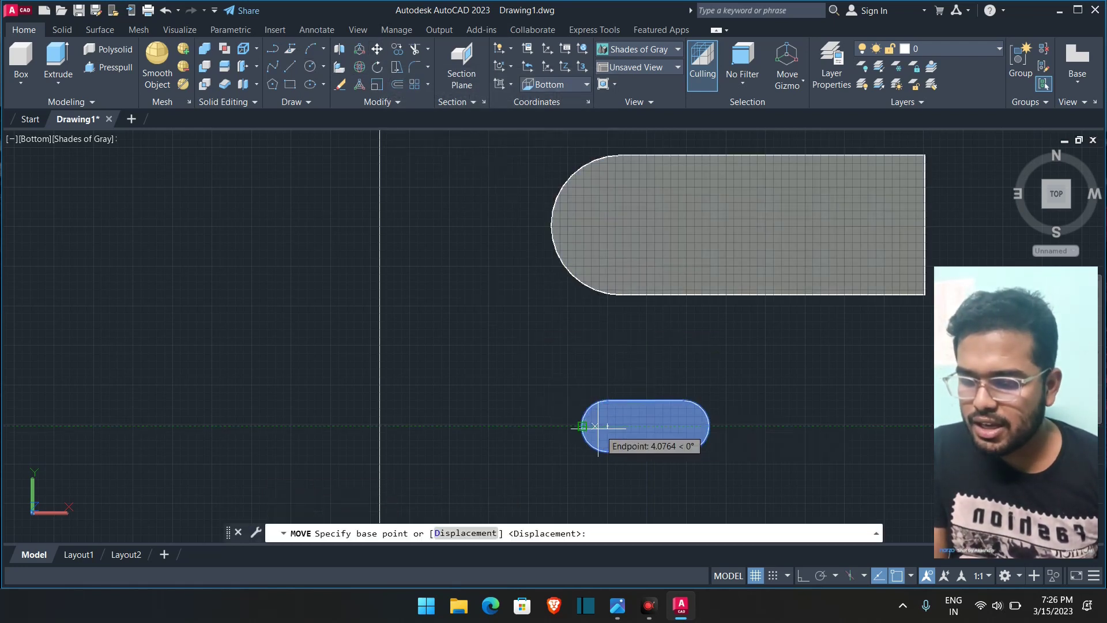
left_click(607, 425)
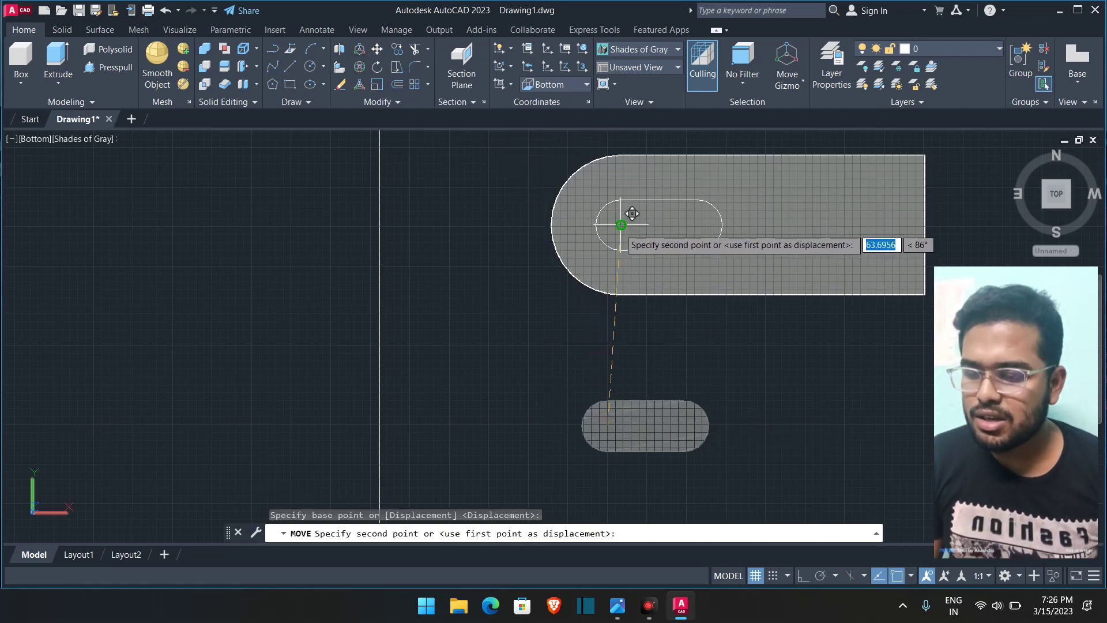
left_click(620, 224)
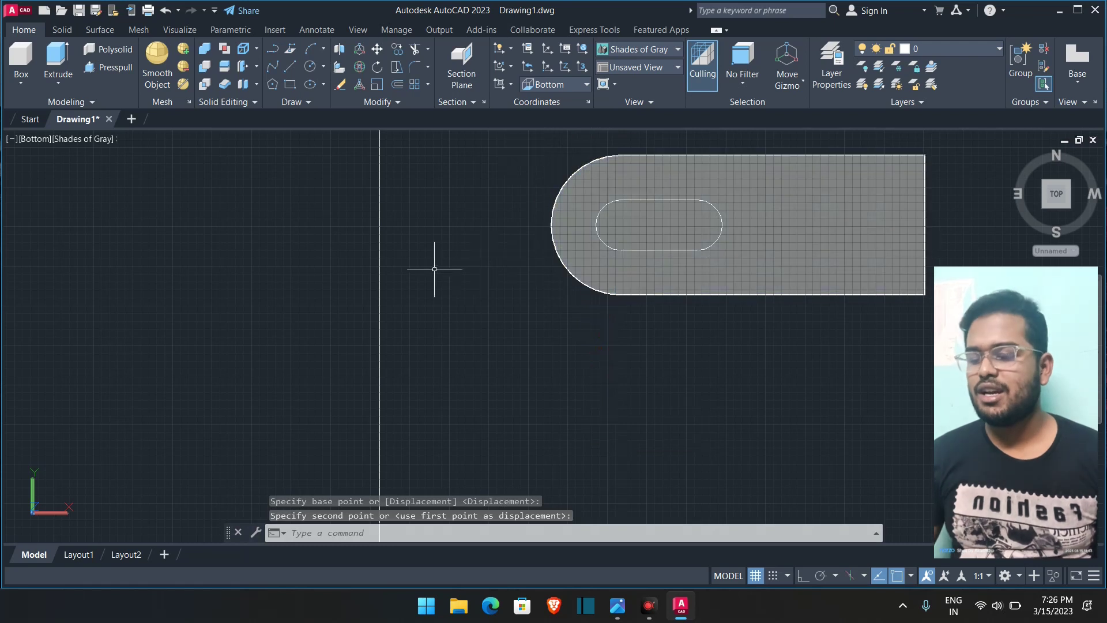
scroll(405, 266, "down", 1)
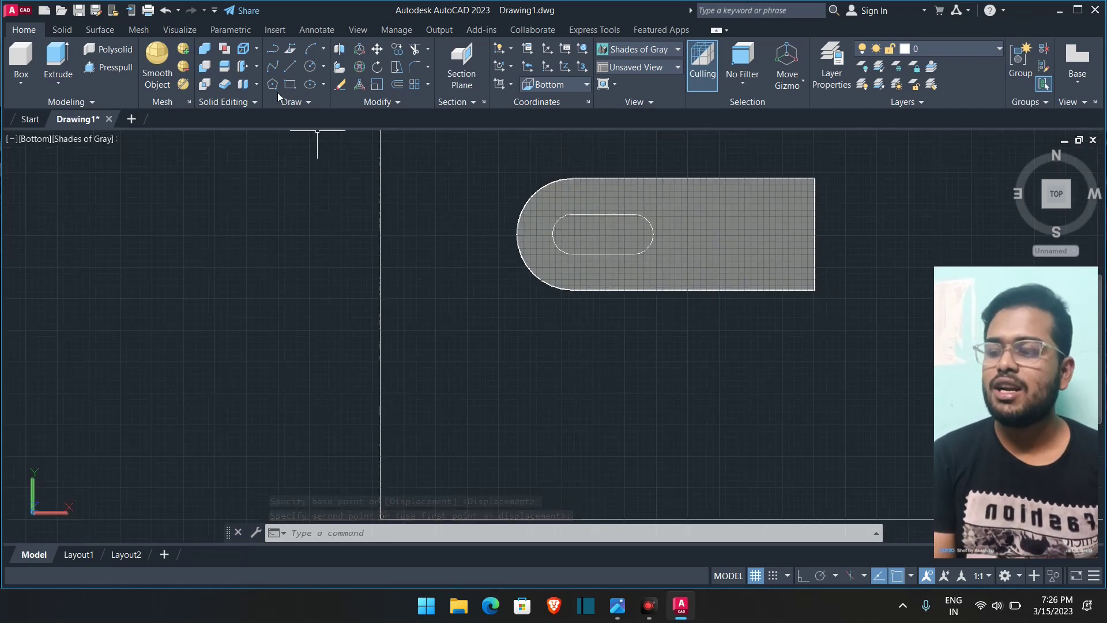
- Subtract the slot-shaped body from the bracket to cut the slot through the base plate
left_click(206, 67)
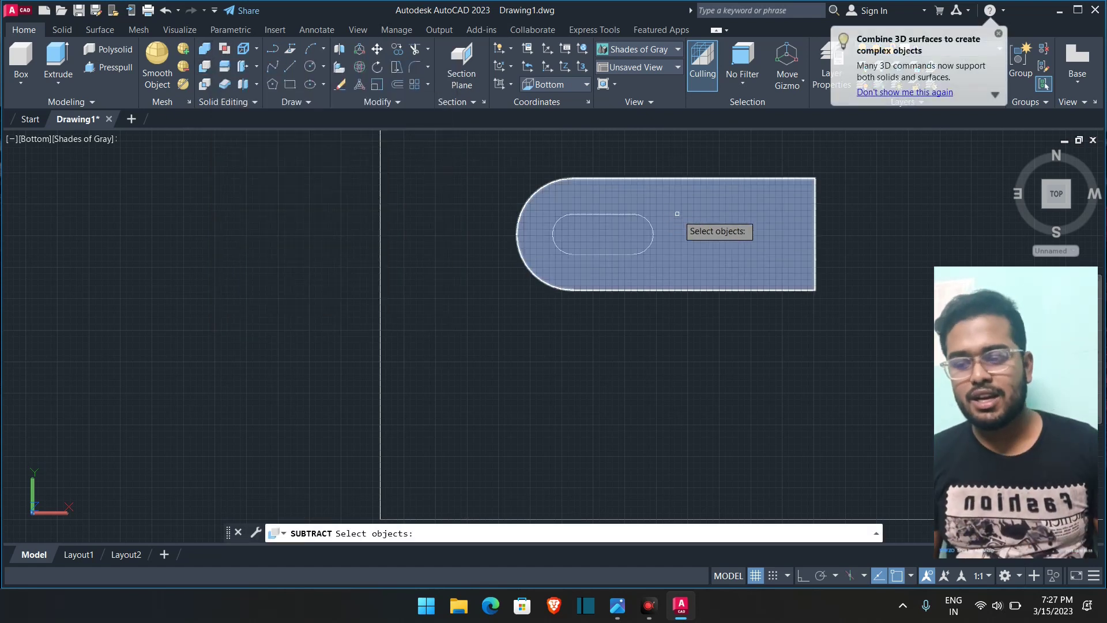
left_click(676, 213)
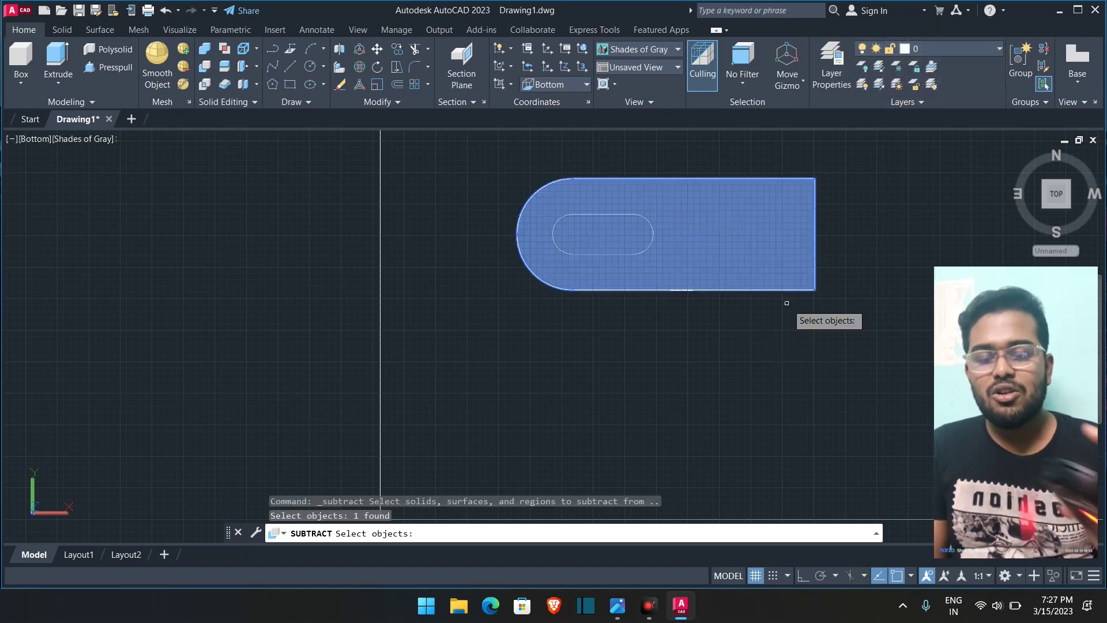
key("Return")
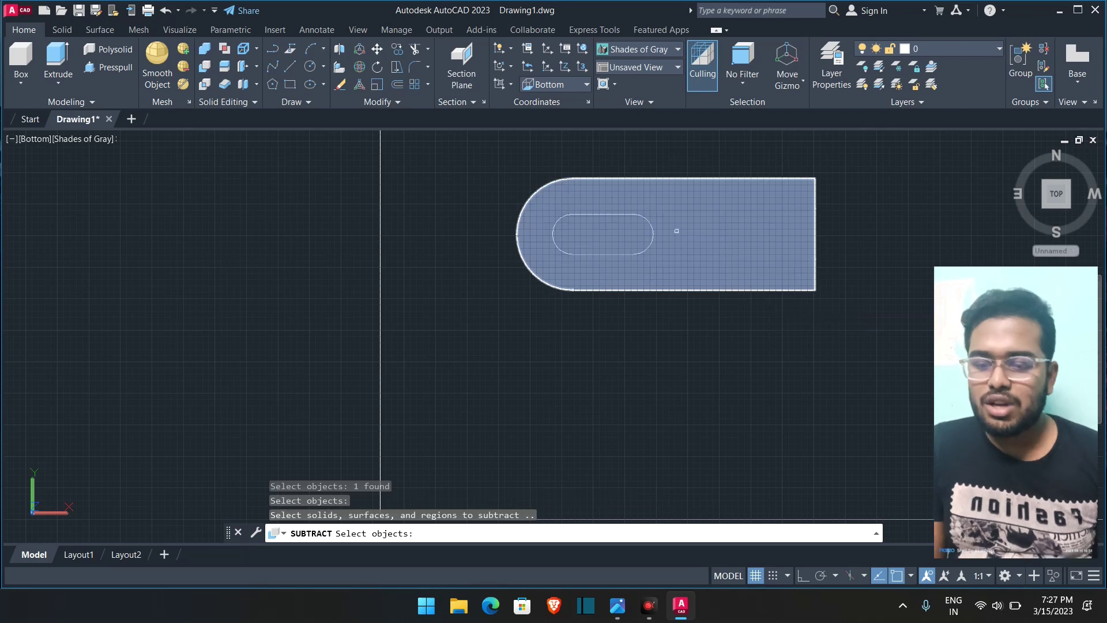
left_click(1056, 173)
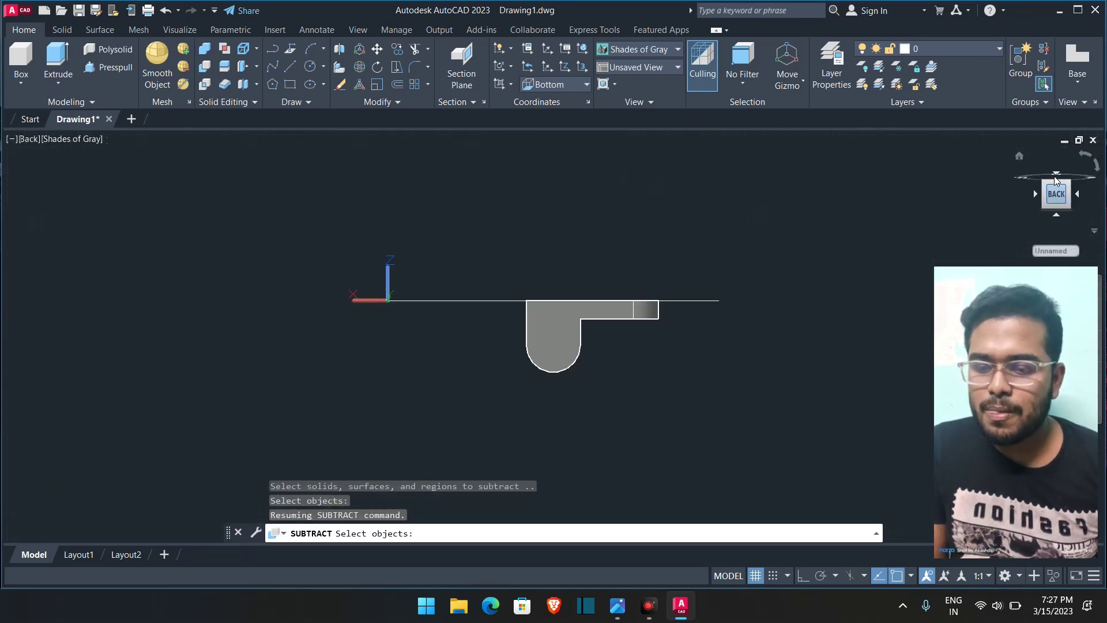
left_click(1053, 175)
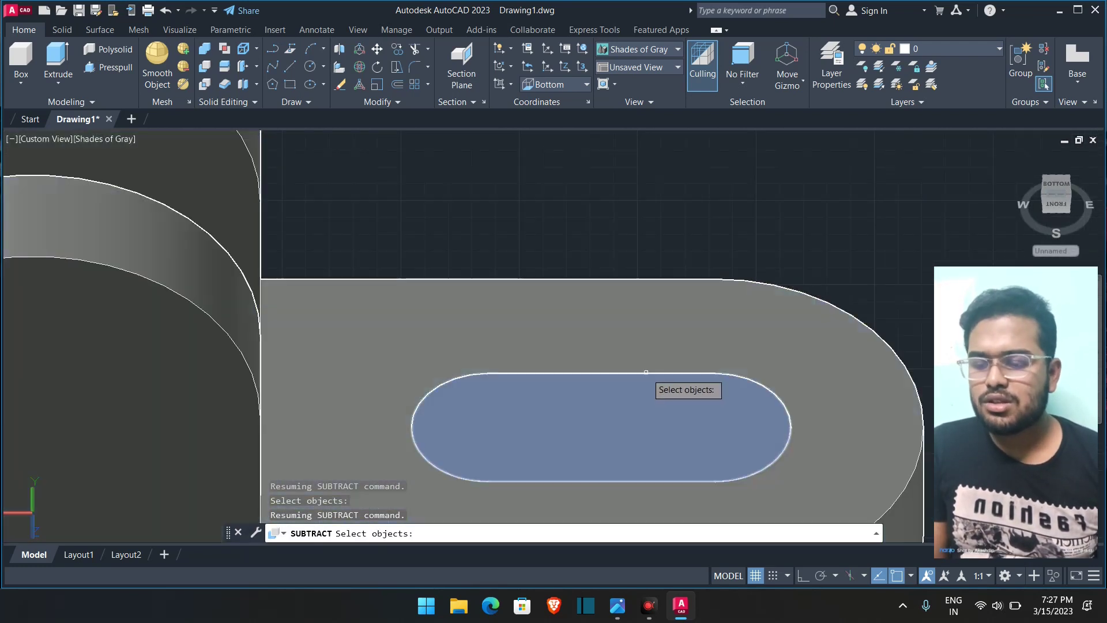
left_click(646, 371)
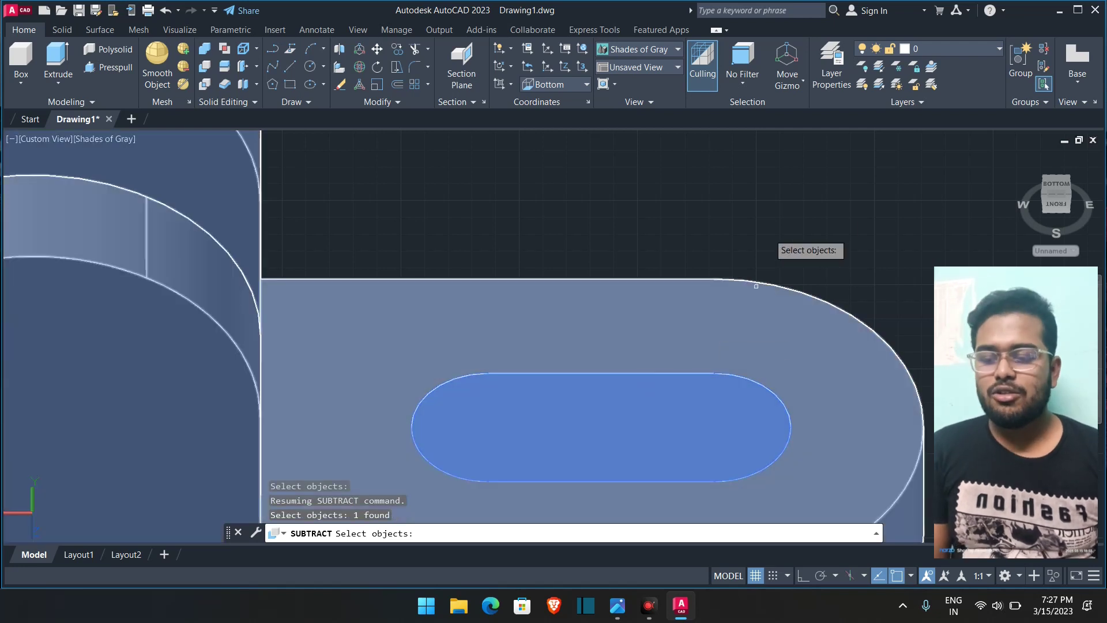
key("Return")
scroll(760, 328, "down", 3)
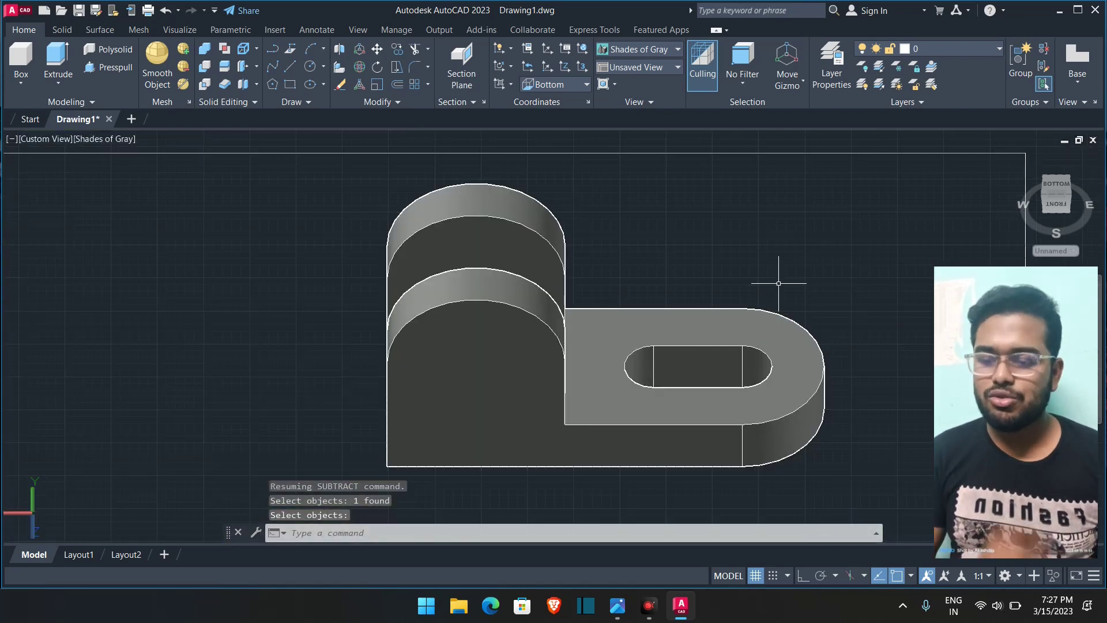
left_click(206, 68)
left_click(435, 345)
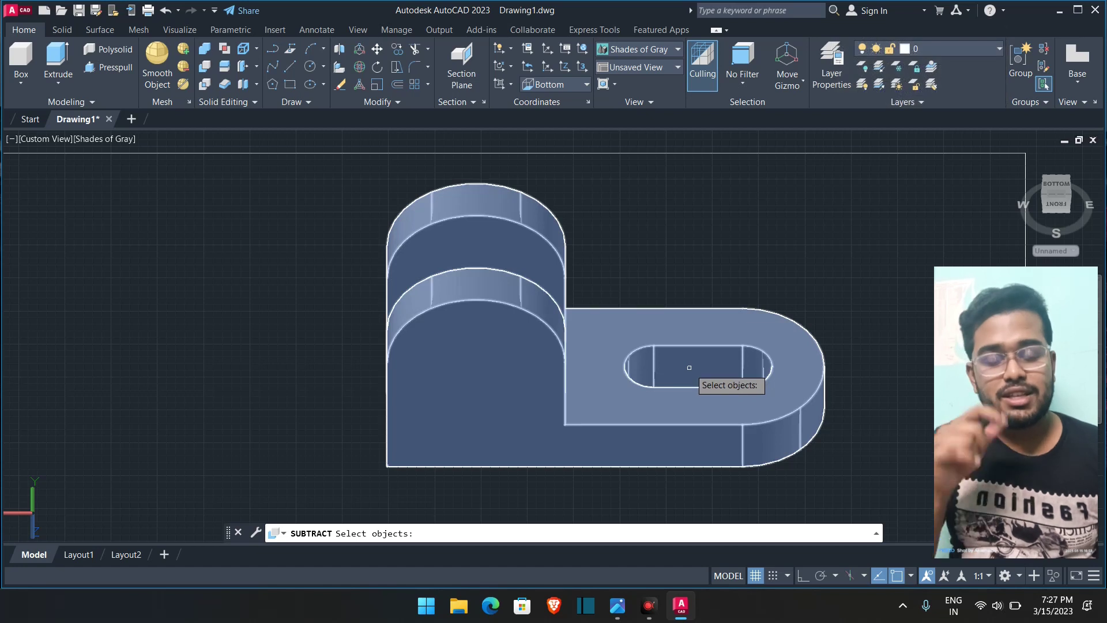
key("Escape")
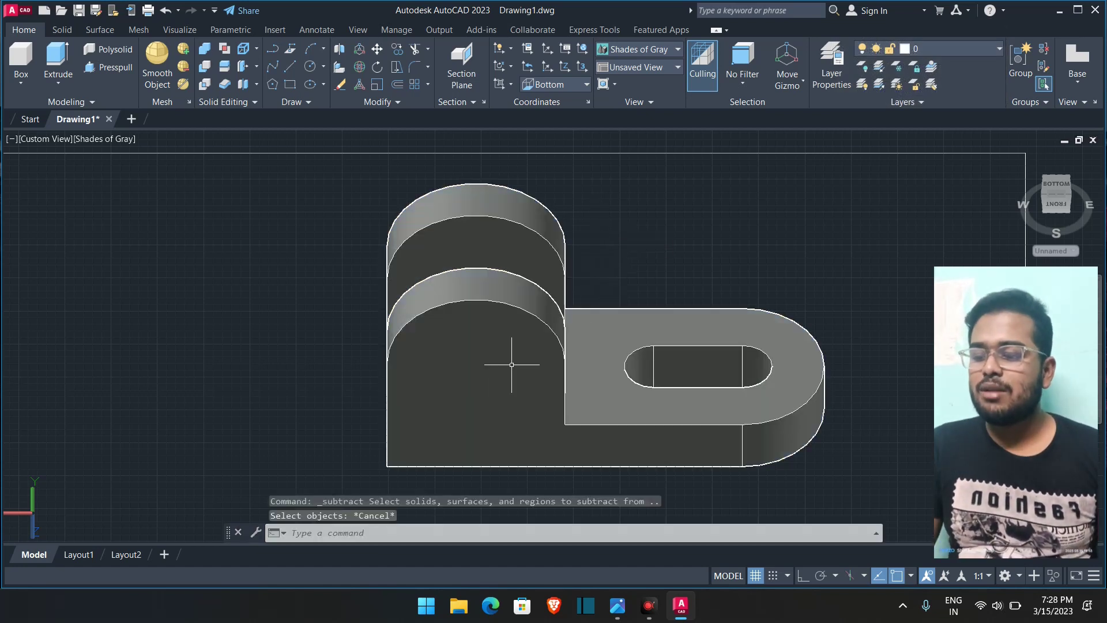
- Check the lug hole size in the Autocad.jpg reference drawing and draw a circle of radius 10 beside the bracket
left_click(312, 68)
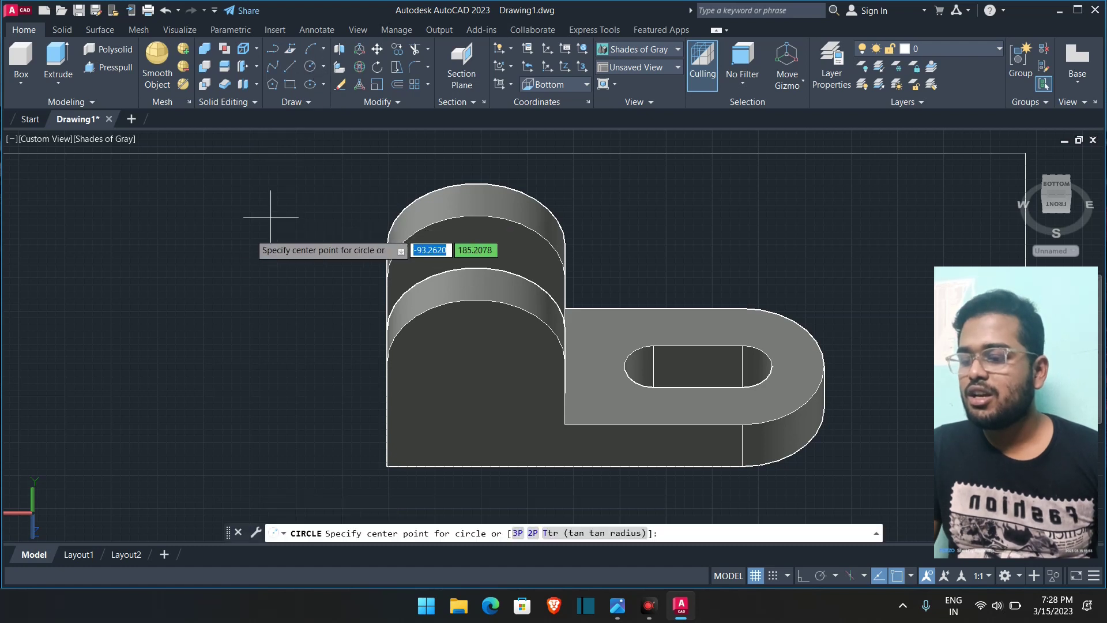
left_click(222, 259)
left_click(613, 609)
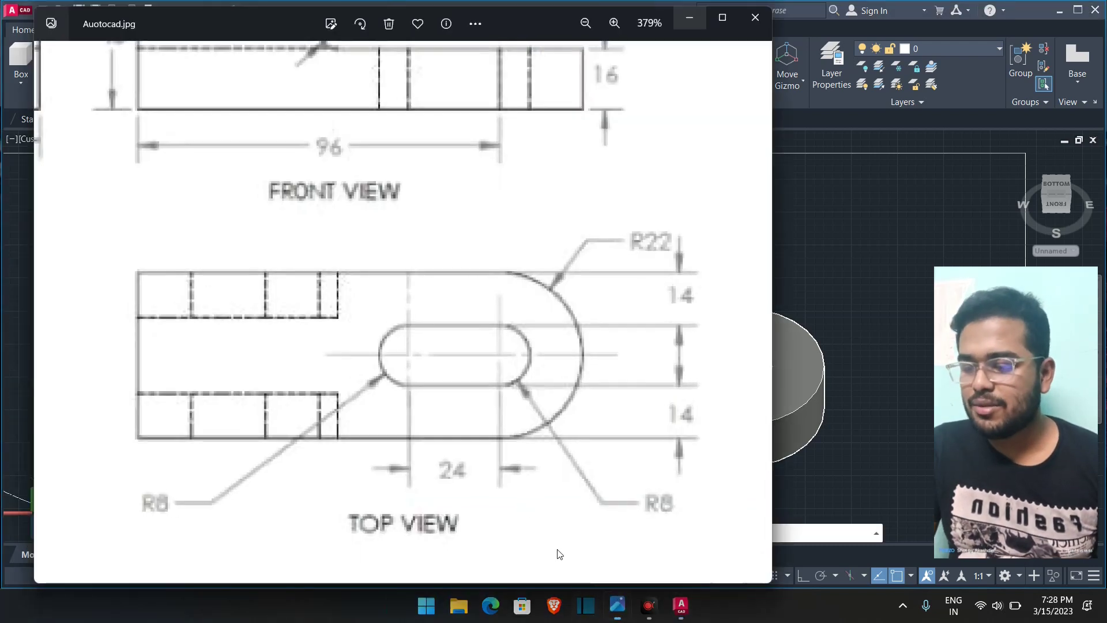
left_click_drag(400, 420, 611, 620)
left_click_drag(415, 346, 409, 339)
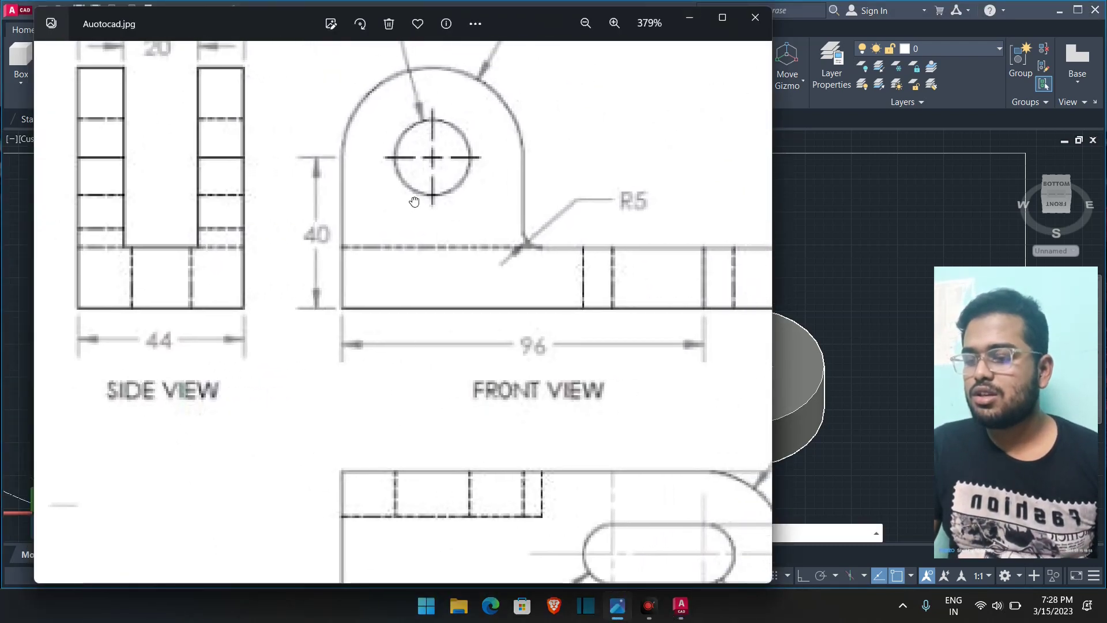
left_click_drag(416, 190, 453, 487)
left_click(691, 24)
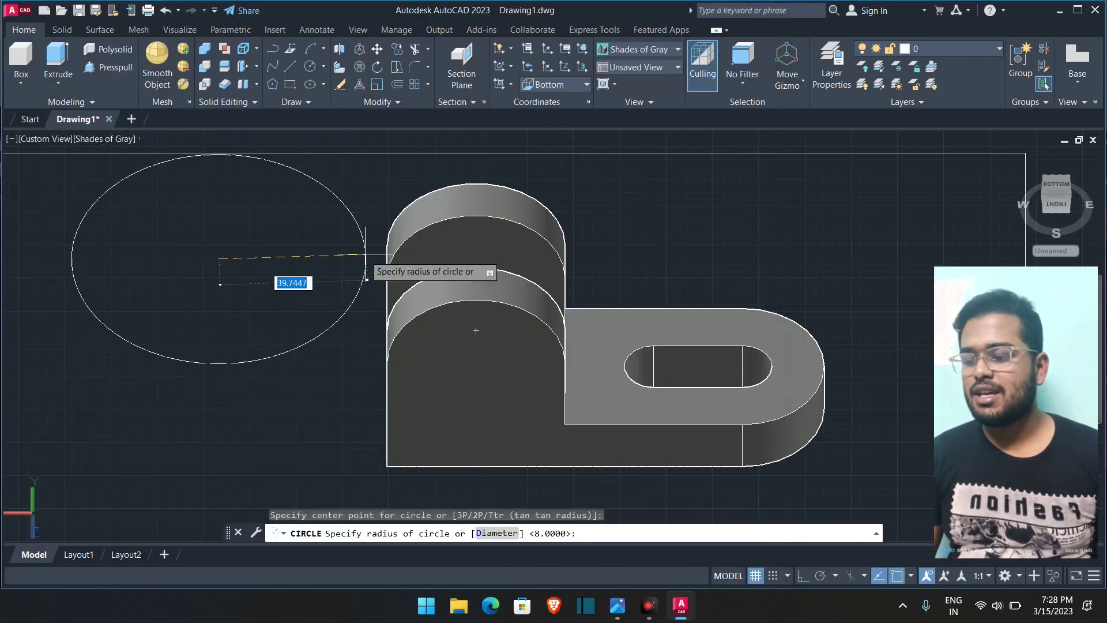
key("Return")
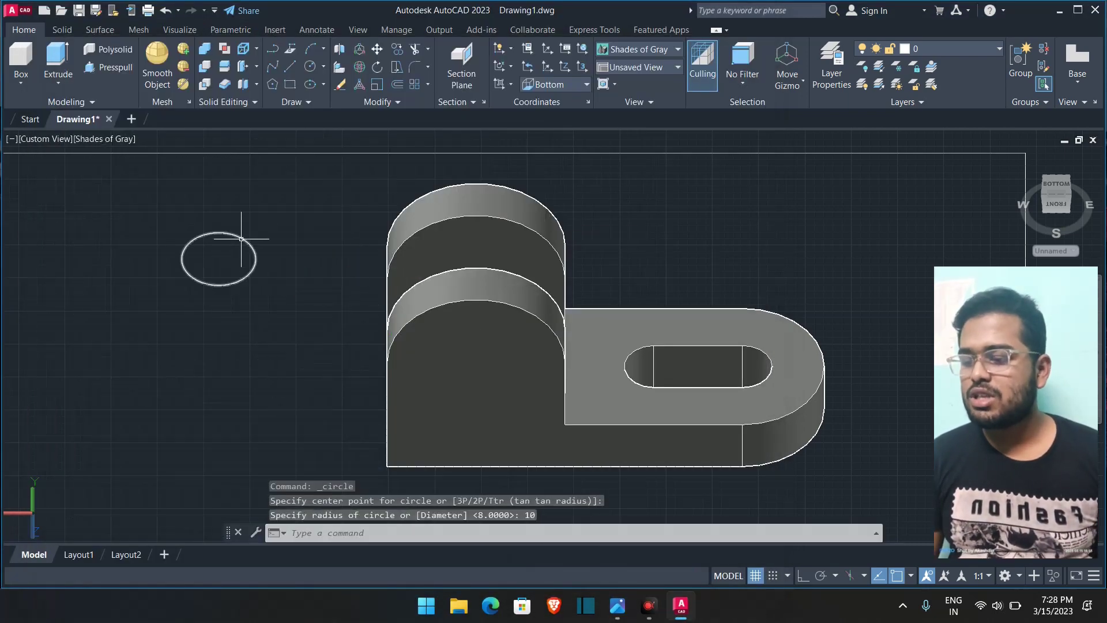
- Switch to the SW Isometric view and 3D-rotate the radius 10 circle 90 degrees about the X axis
left_click(243, 241)
left_click(244, 237)
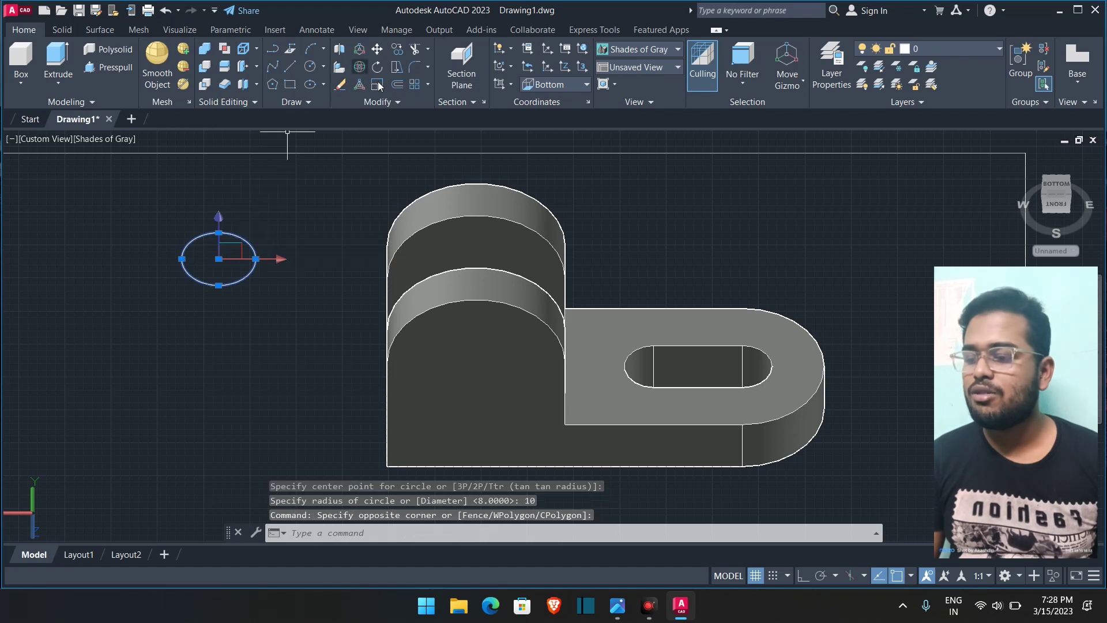
left_click(46, 139)
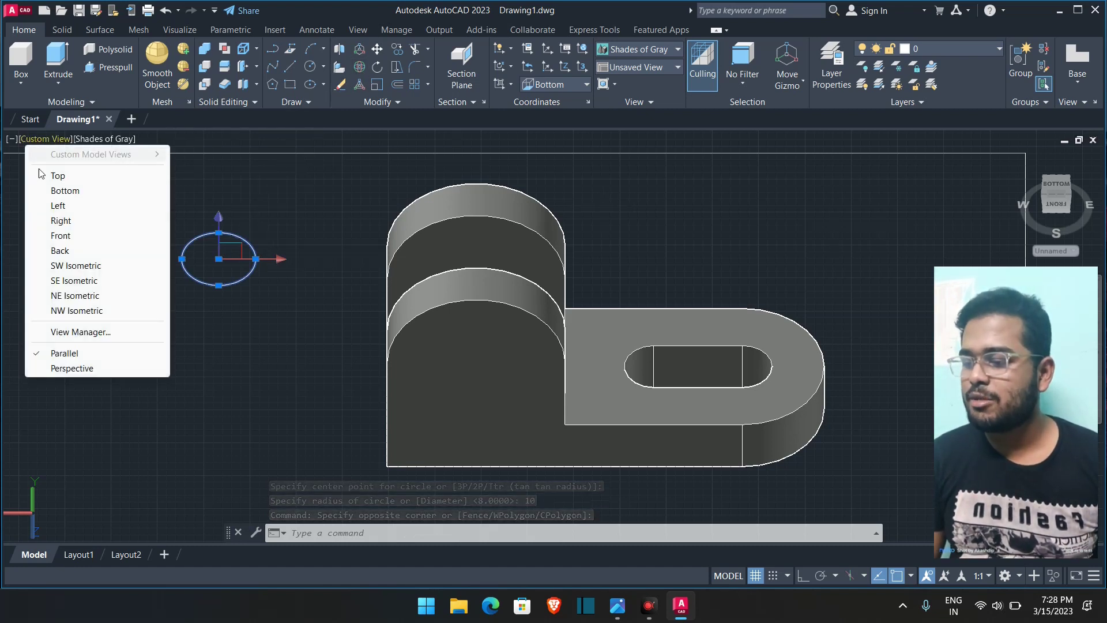
left_click(68, 266)
scroll(396, 379, "up", 5)
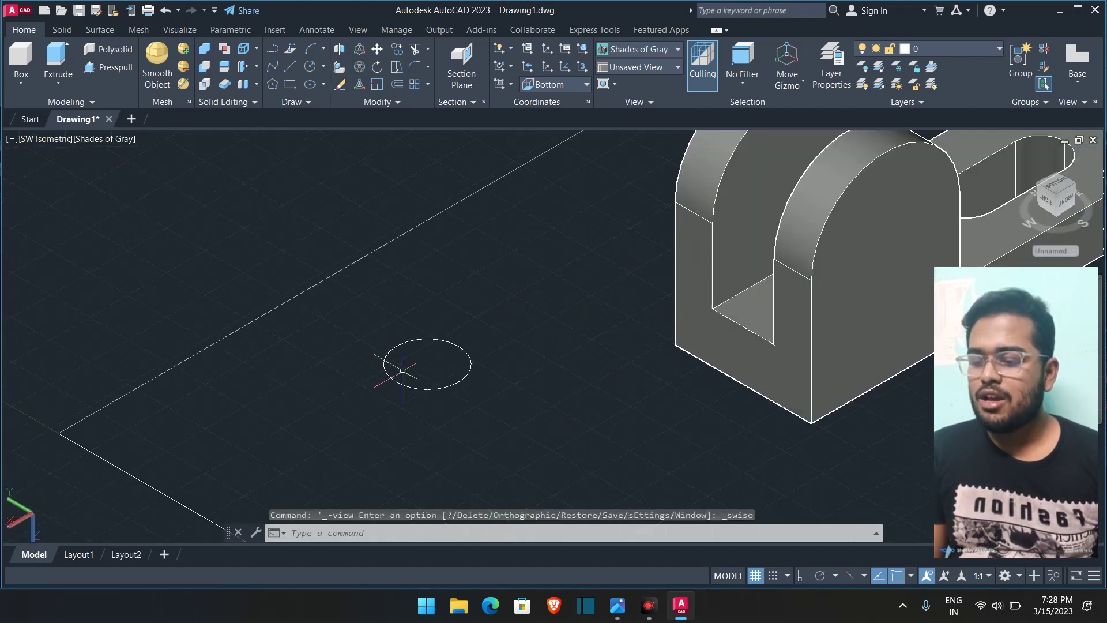
left_click(396, 380)
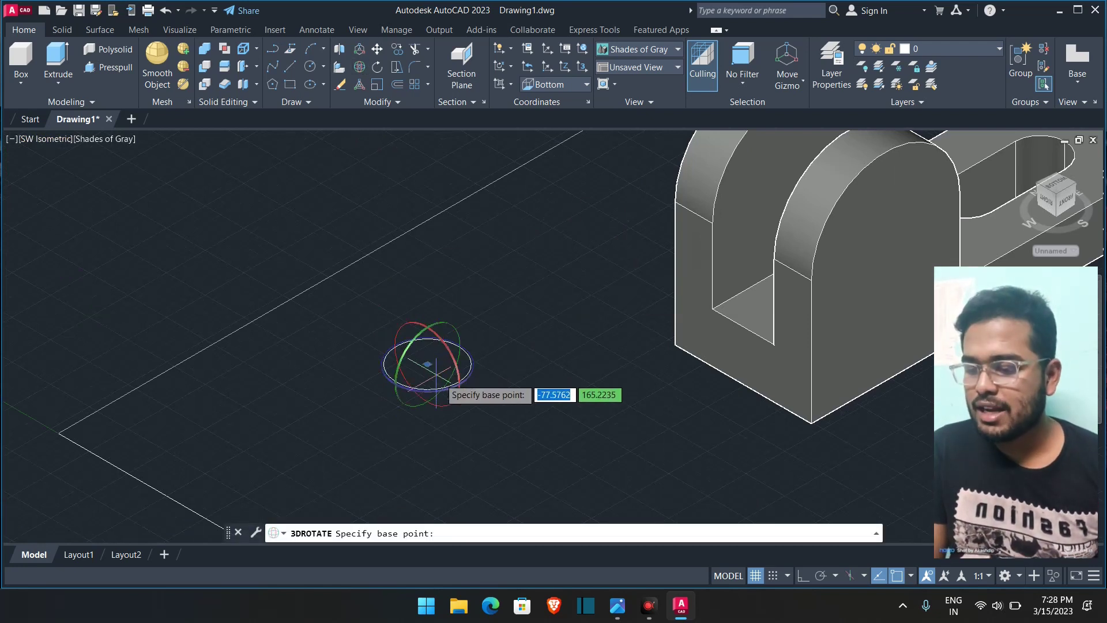
left_click(449, 349)
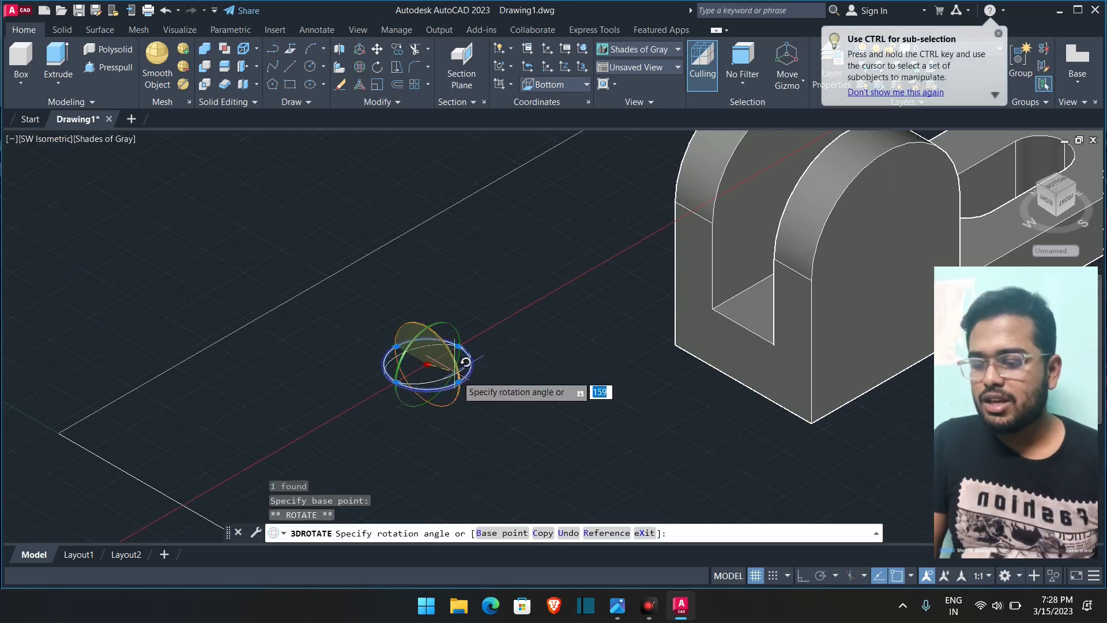
type("90")
key("Return")
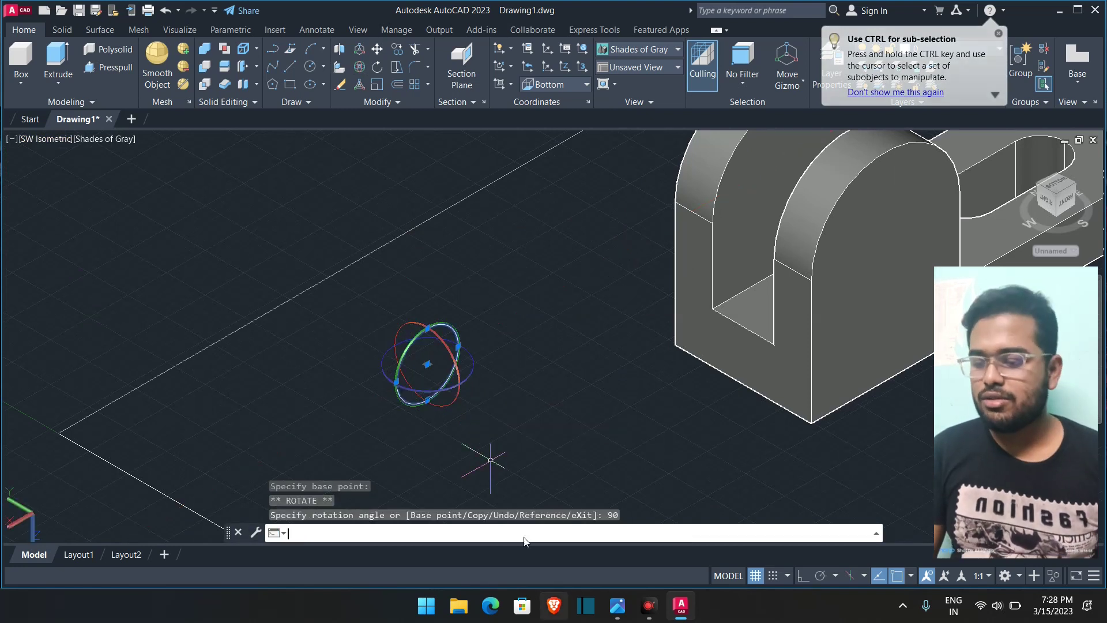
key("Escape")
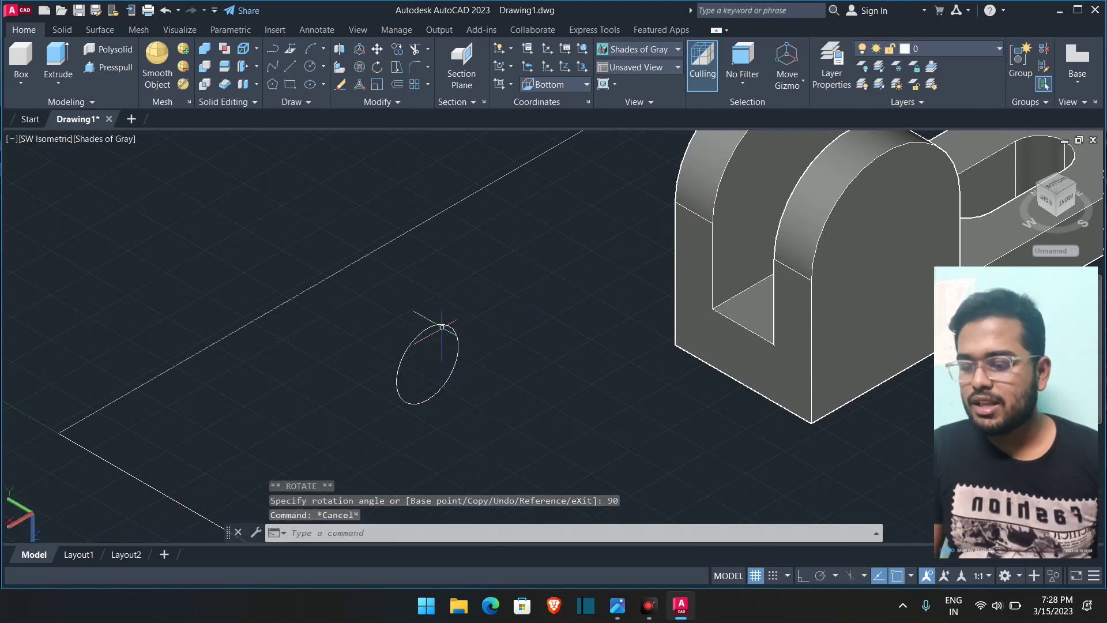
- Move the upright circle by its centre to the centre of the rounded end on the lug's outer face
left_click(447, 385)
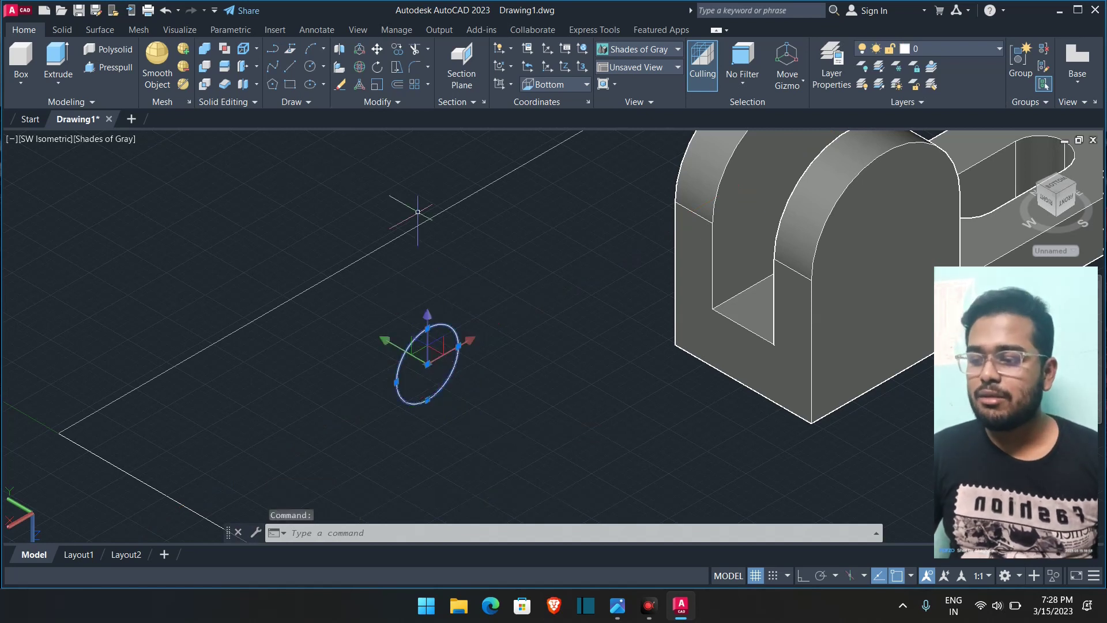
left_click(378, 52)
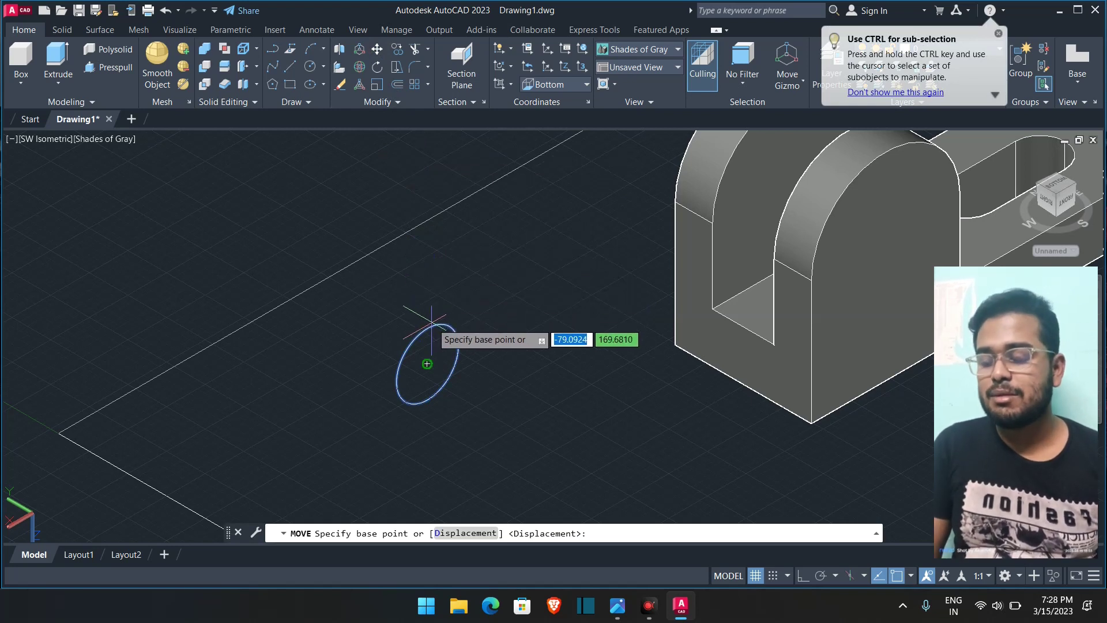
left_click(426, 363)
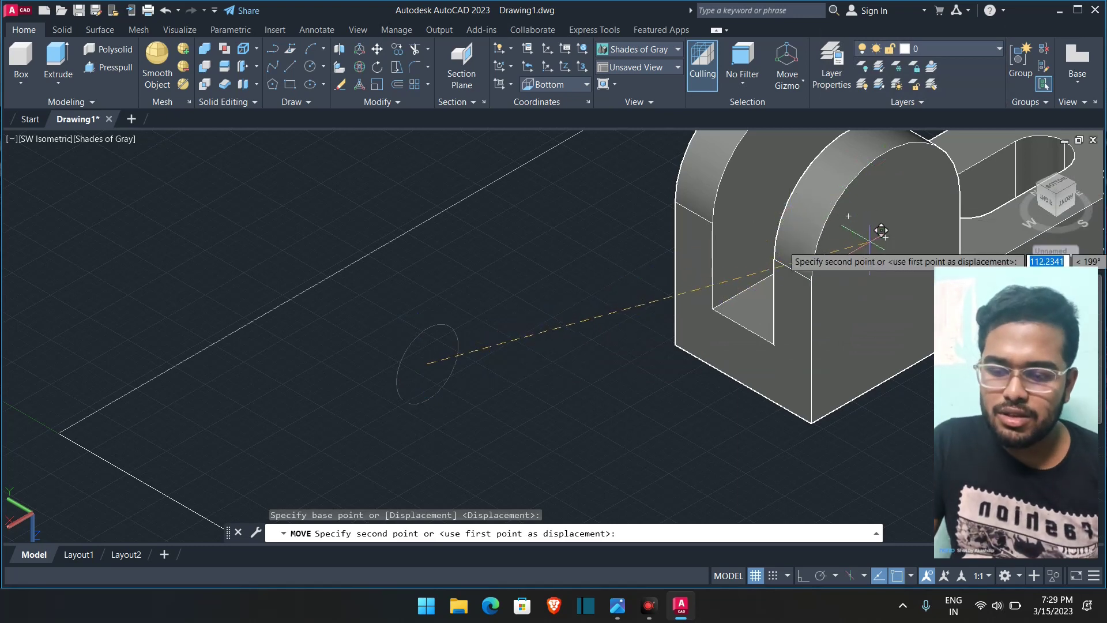
scroll(870, 238, "up", 3)
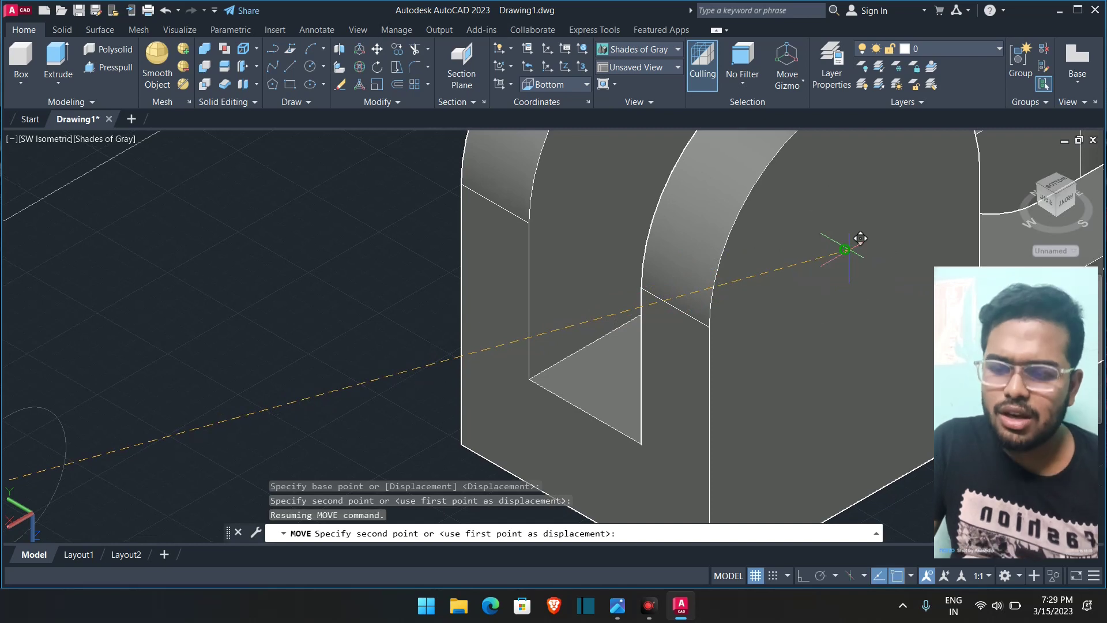
left_click(821, 272)
scroll(818, 276, "down", 3)
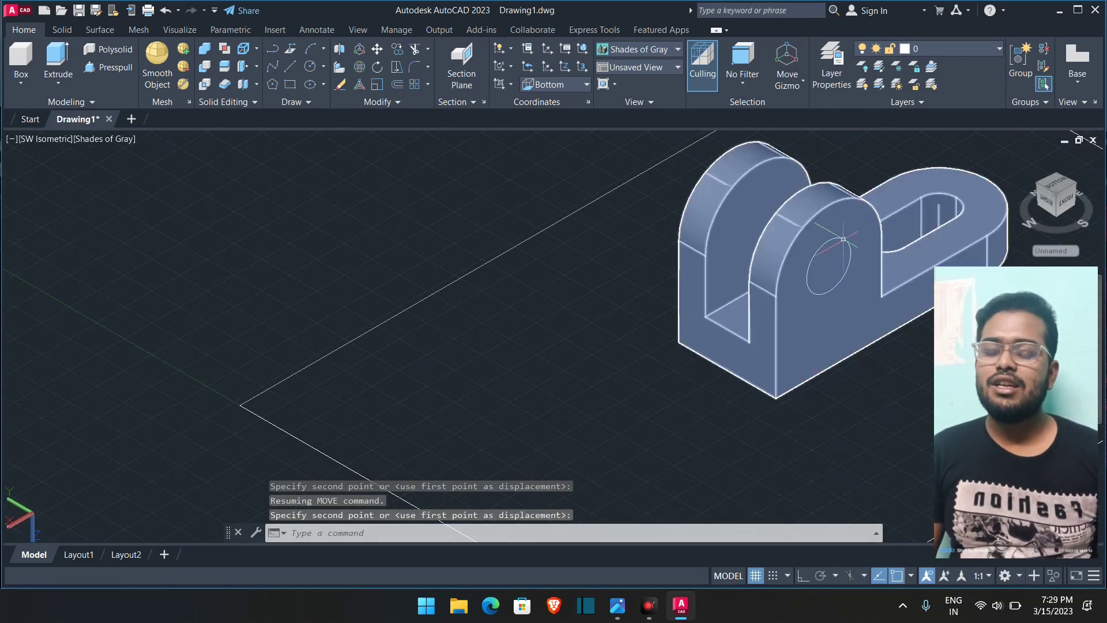
- Presspull the circle about 64 units through both lugs to cut the hole
left_click(116, 67)
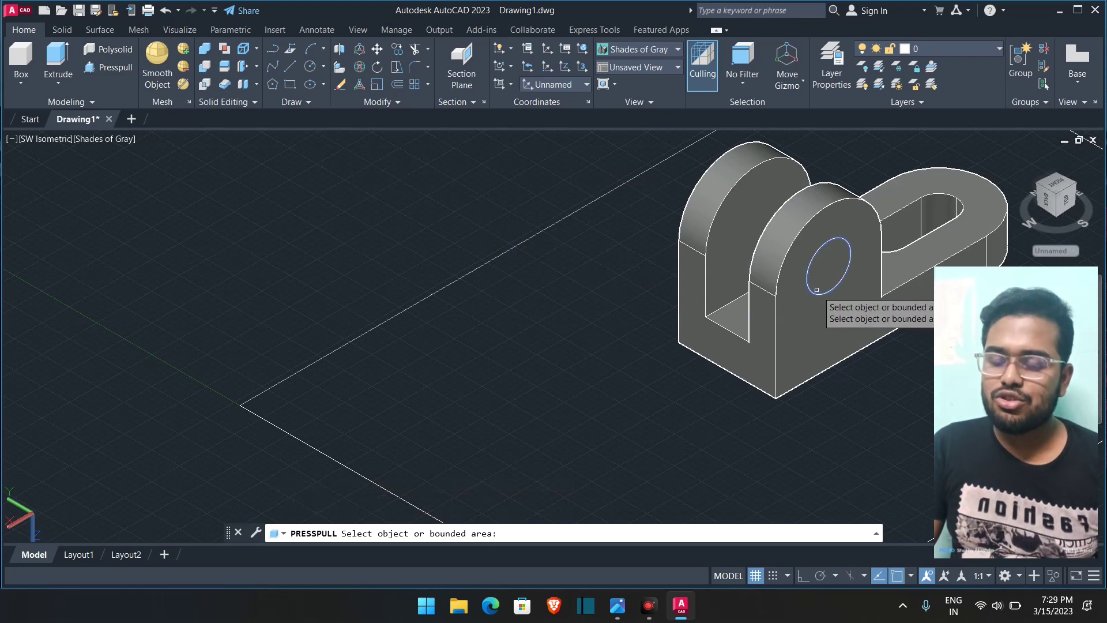
left_click(814, 286)
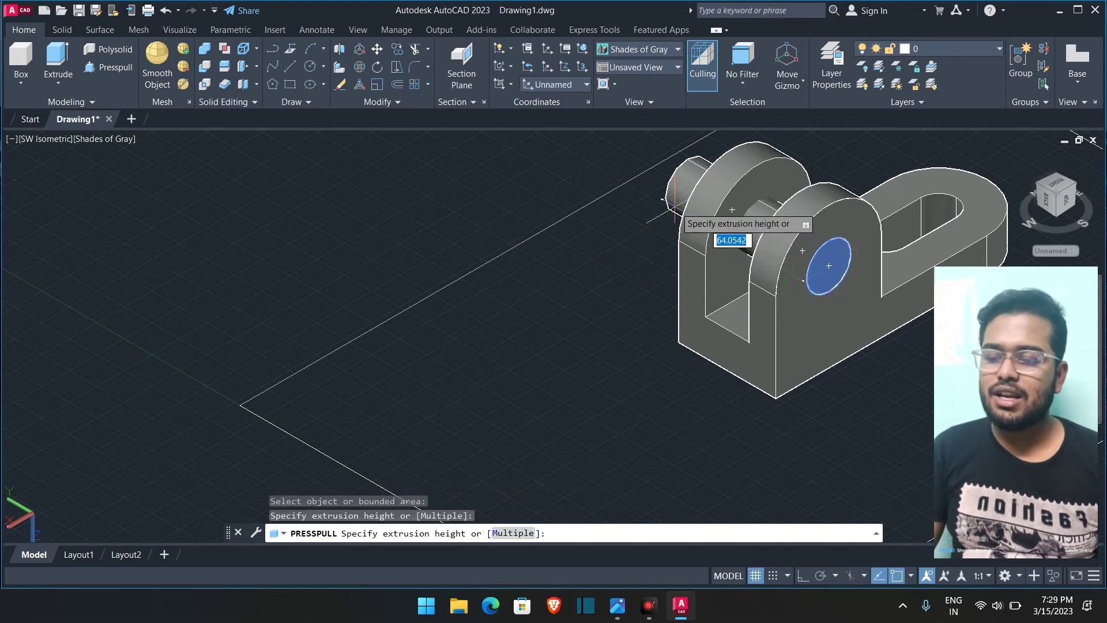
left_click(674, 207)
scroll(874, 275, "down", 4)
scroll(905, 199, "up", 3)
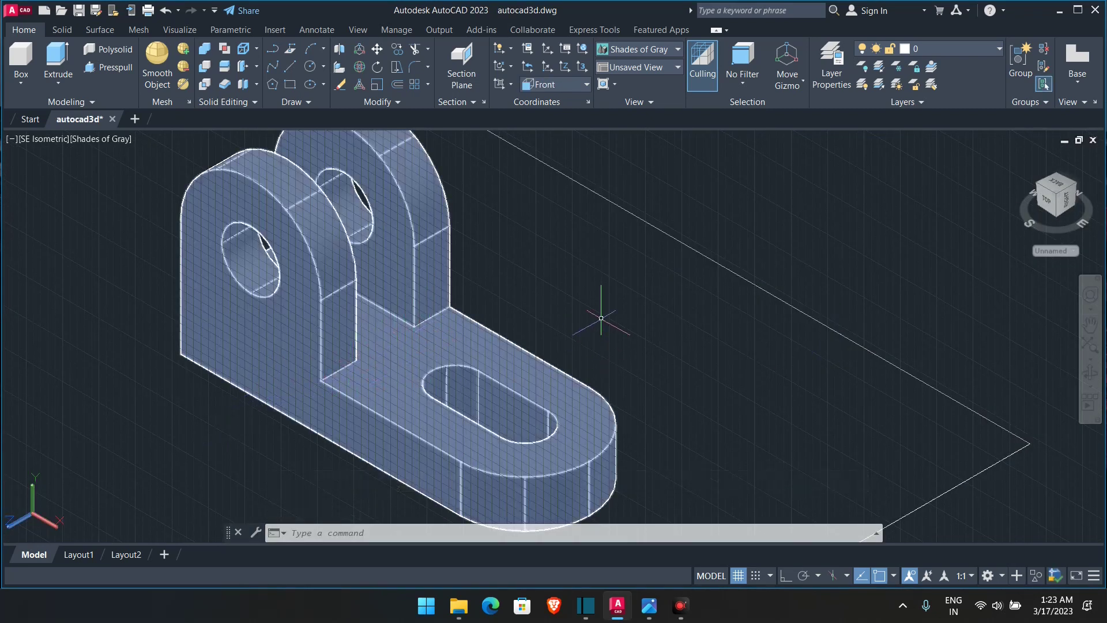
- Fillet the edge where the near lug meets the top of the base plate with radius 5
key("Escape")
key("Escape")
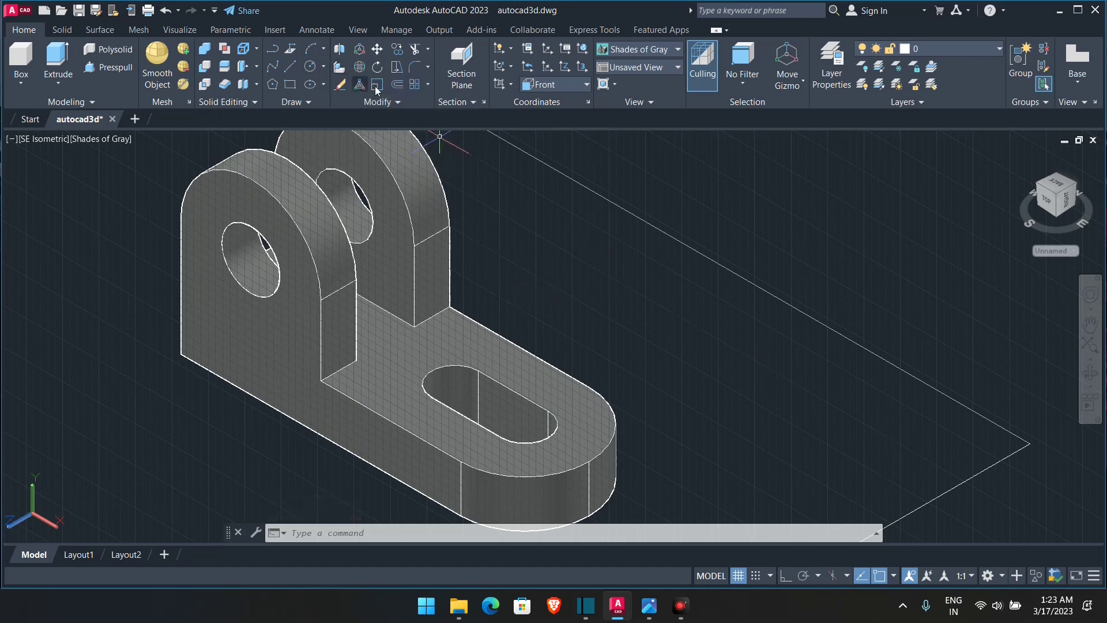
left_click(413, 70)
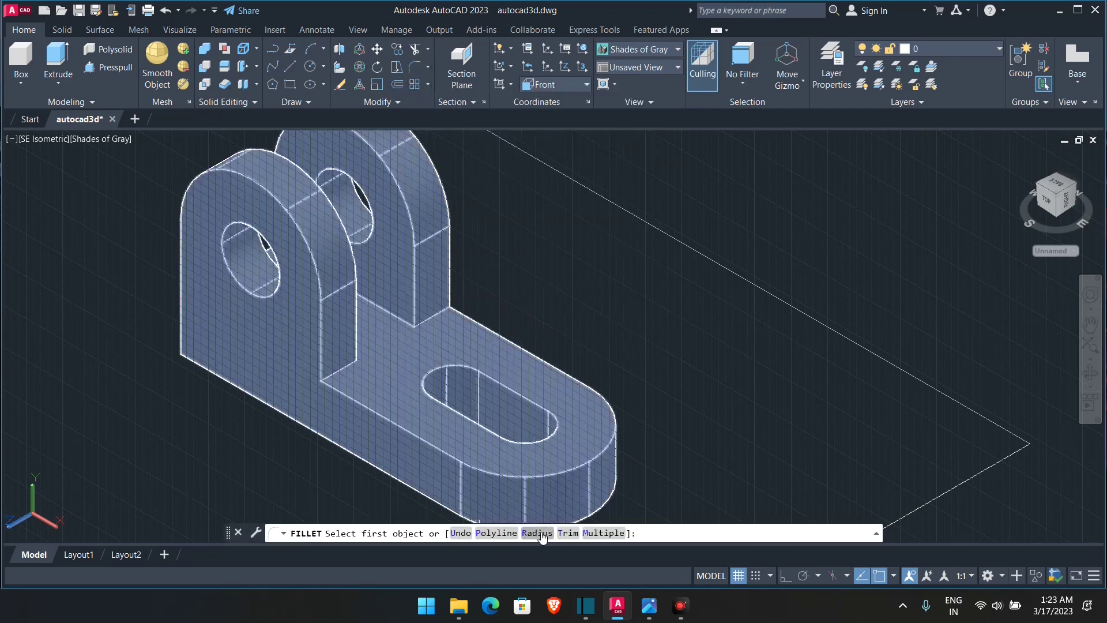
type("r")
key("Return")
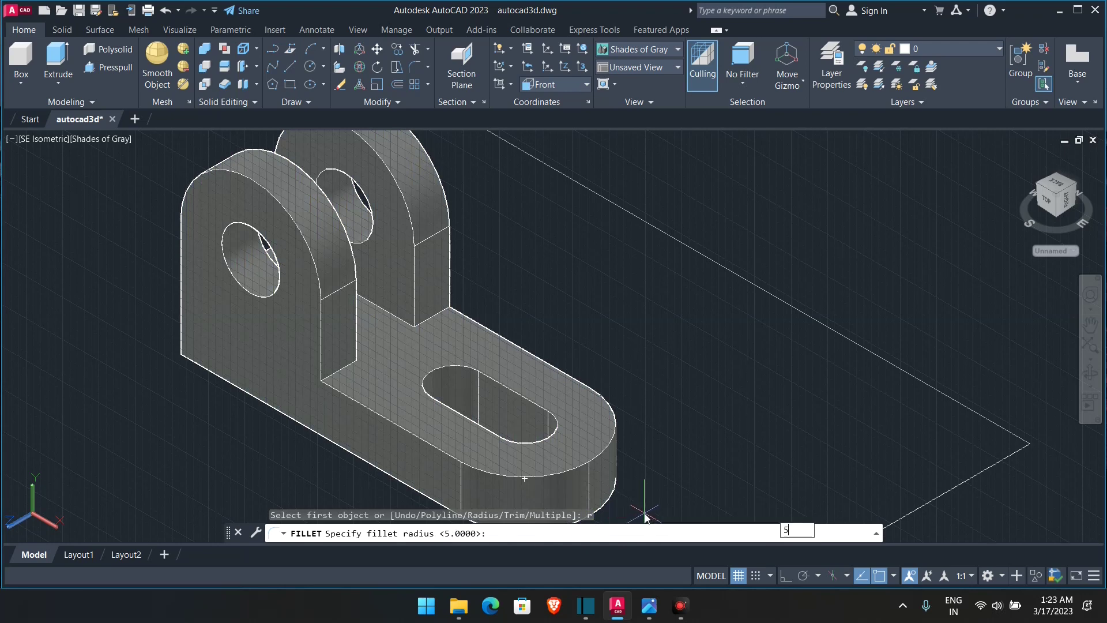
type("5")
key("Return")
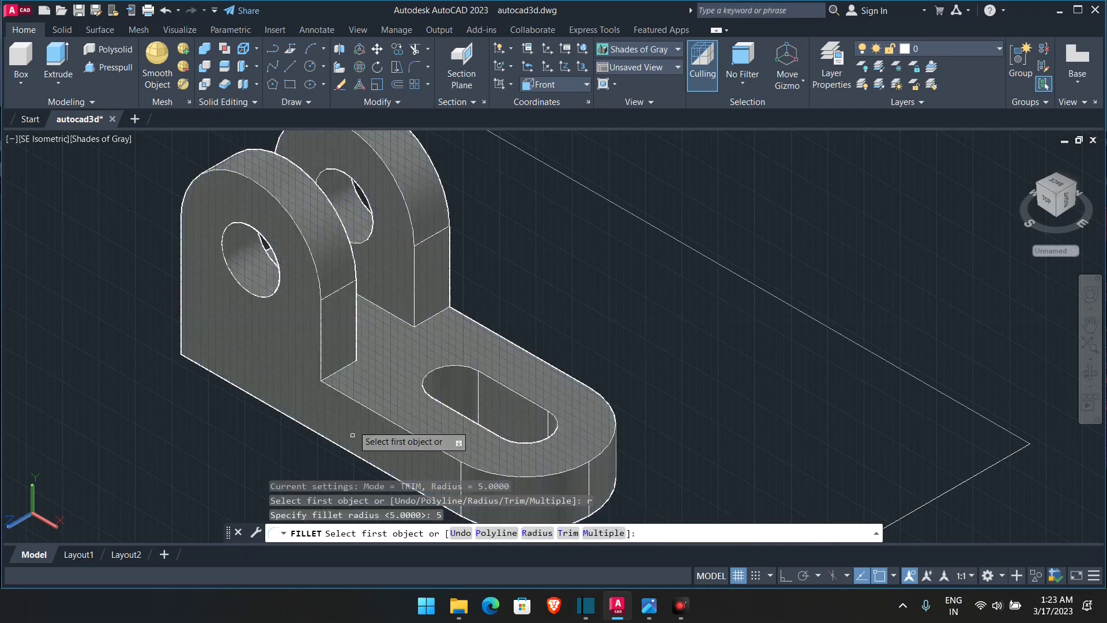
scroll(329, 369, "up", 3)
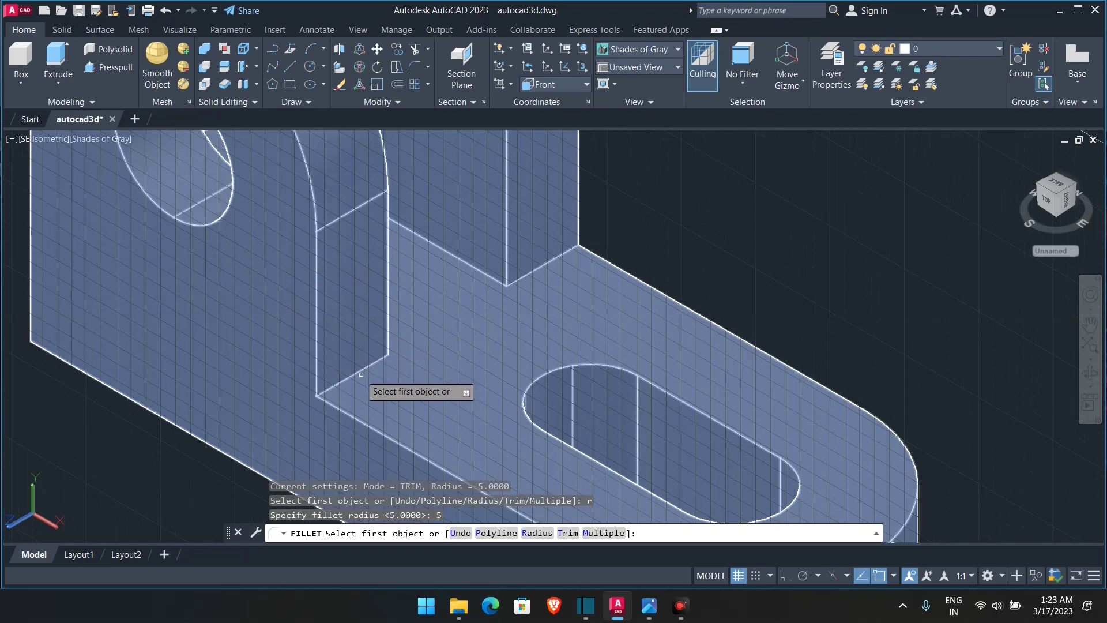
left_click(357, 370)
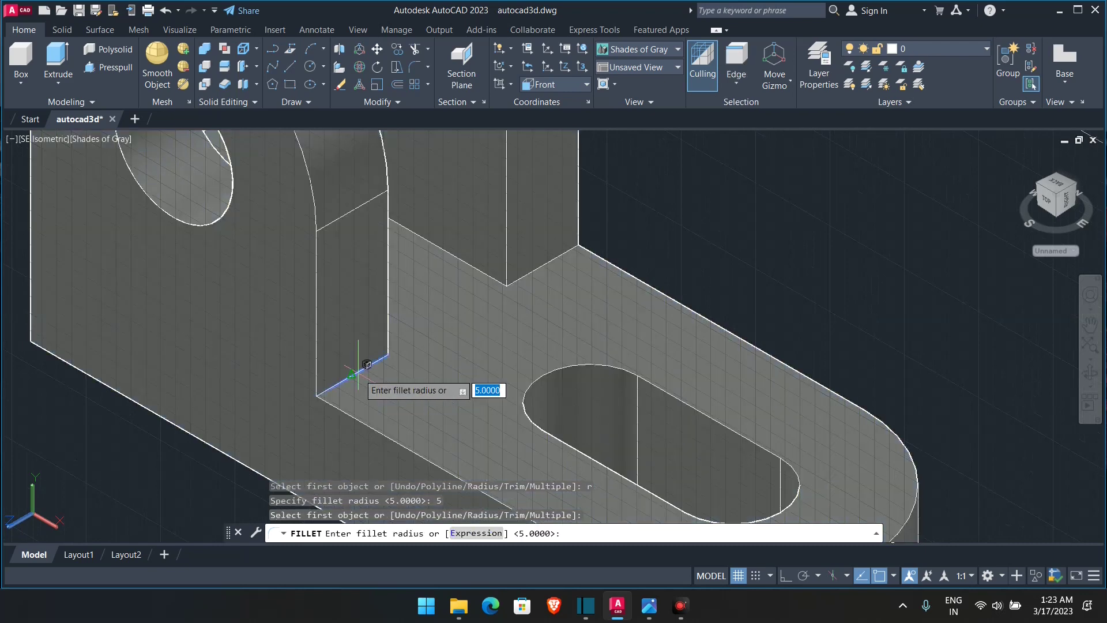
key("Return")
key("Return")
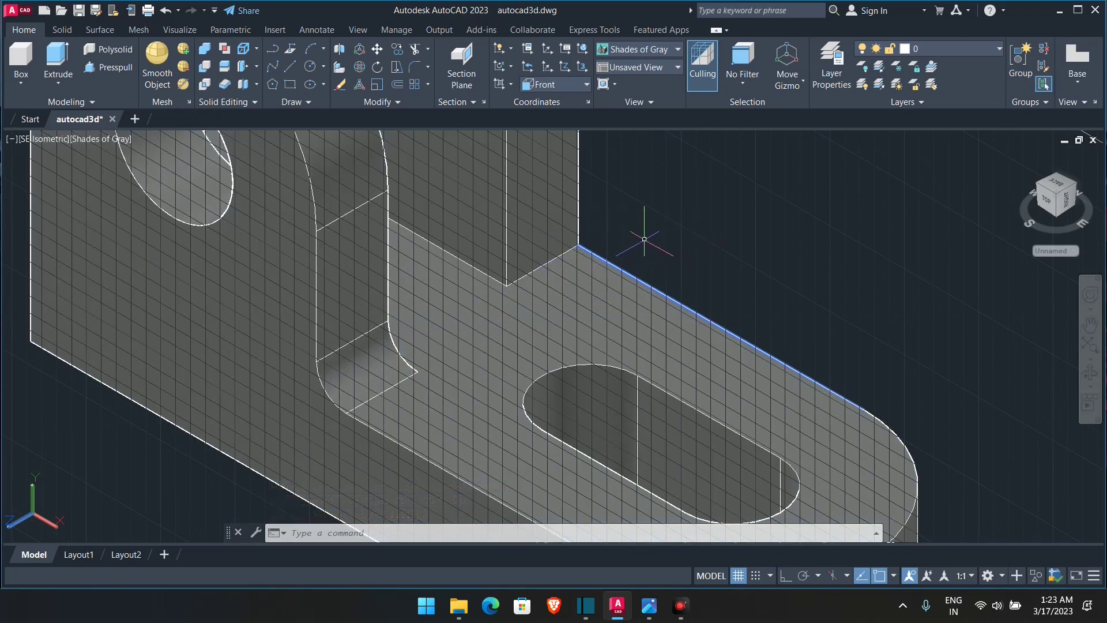
key("Escape")
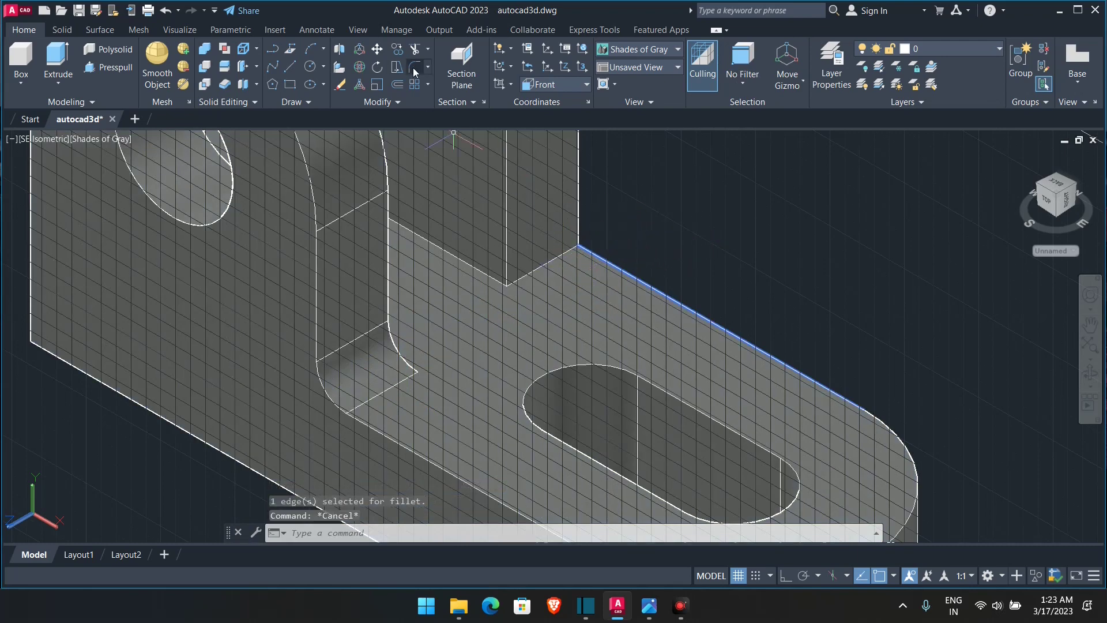
- Fillet the matching edge where the far lug meets the base plate with radius 5
left_click(414, 69)
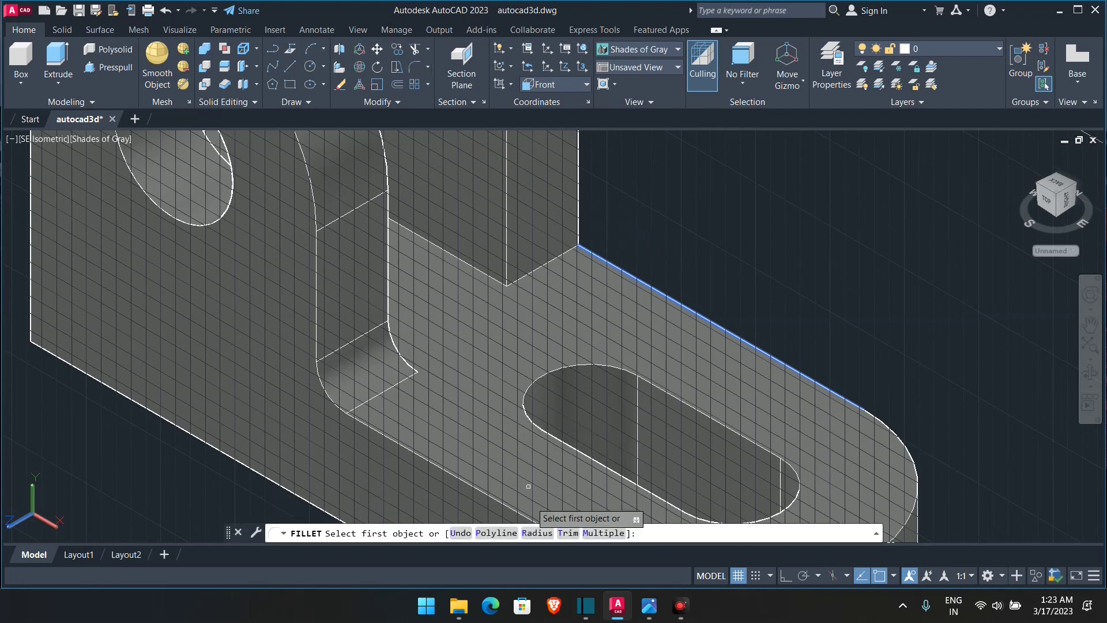
left_click(539, 533)
type("5")
key("Return")
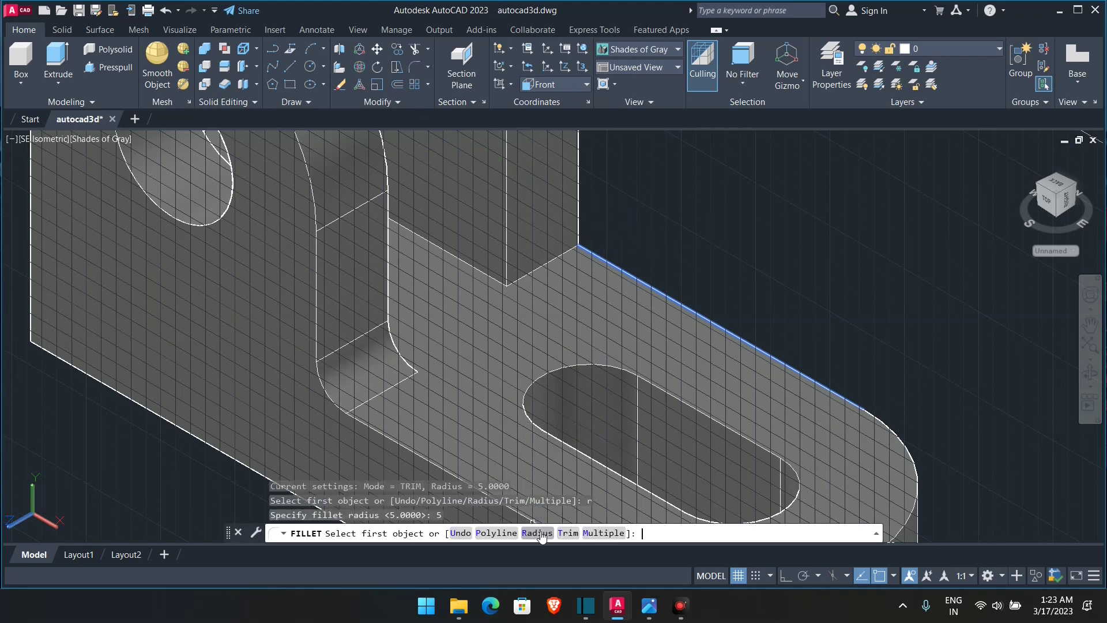
left_click(542, 262)
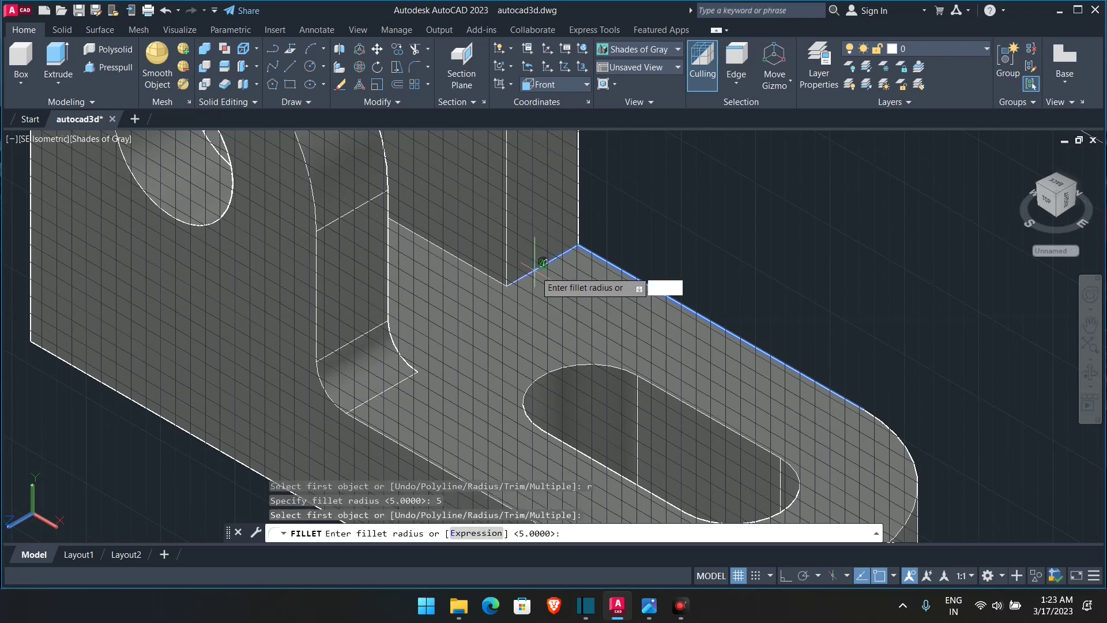
key("Return")
key("Return")
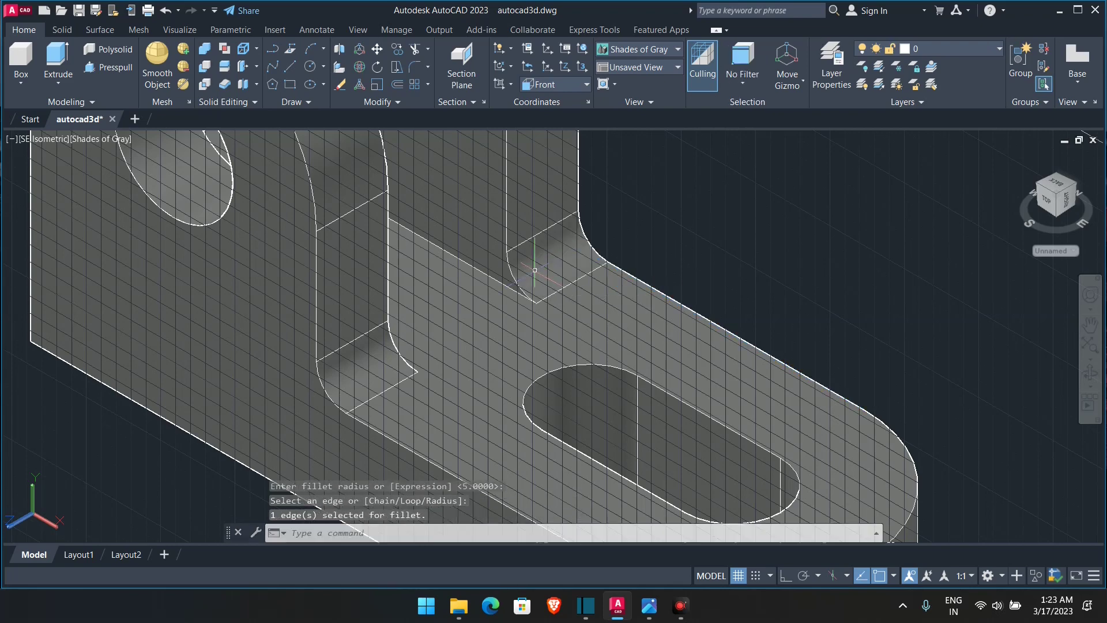
key("Escape")
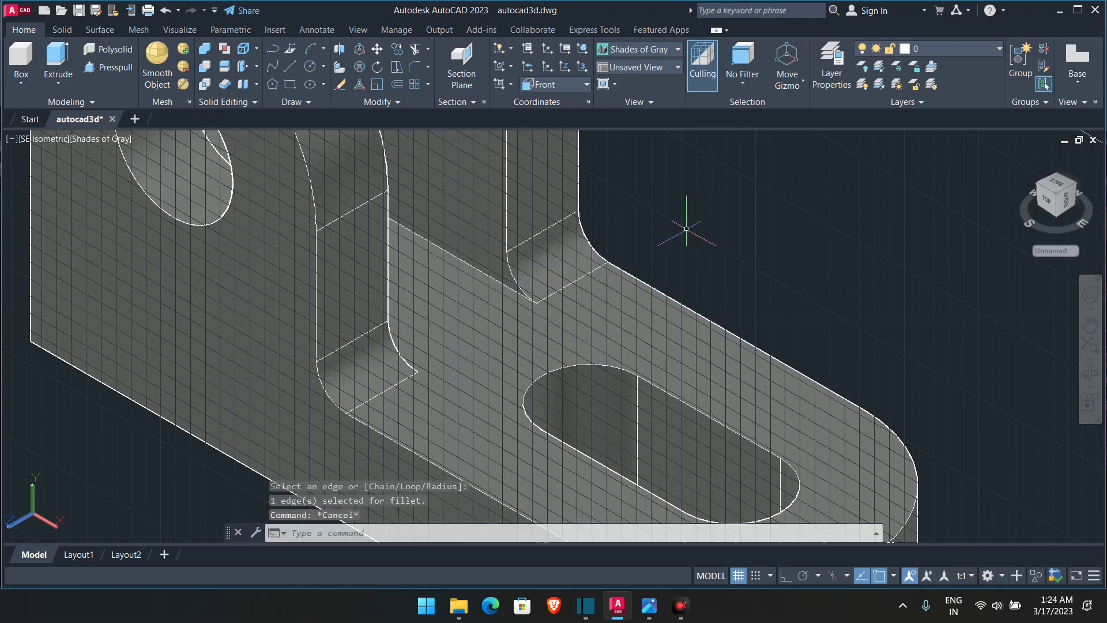
- End the Presspull command and switch the bracket model to the SE Isometric view
scroll(686, 228, "down", 5)
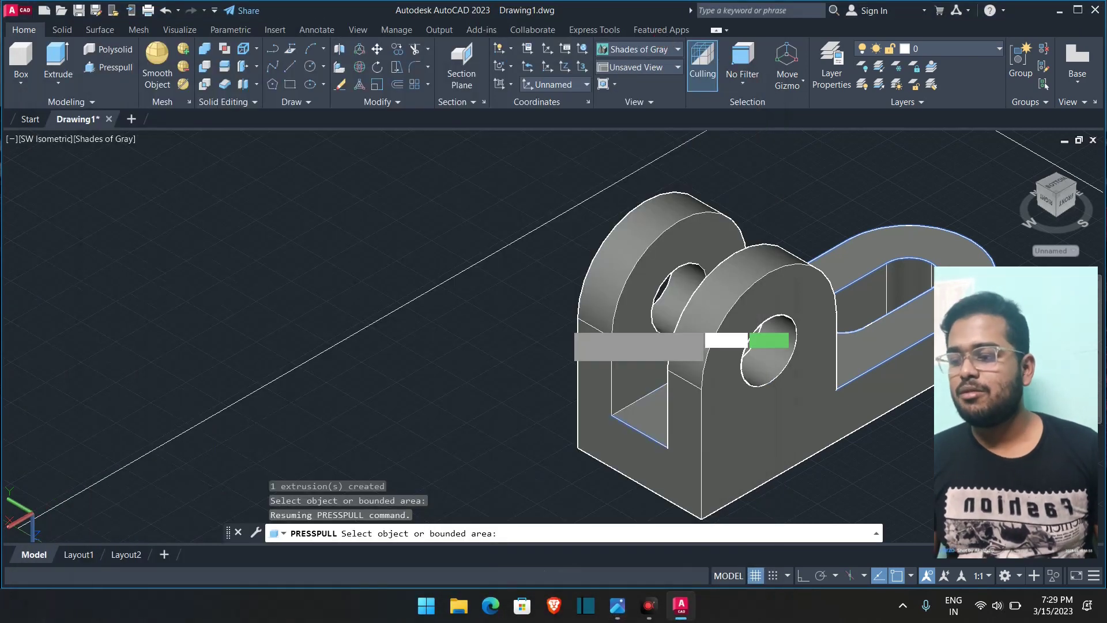
left_click(44, 140)
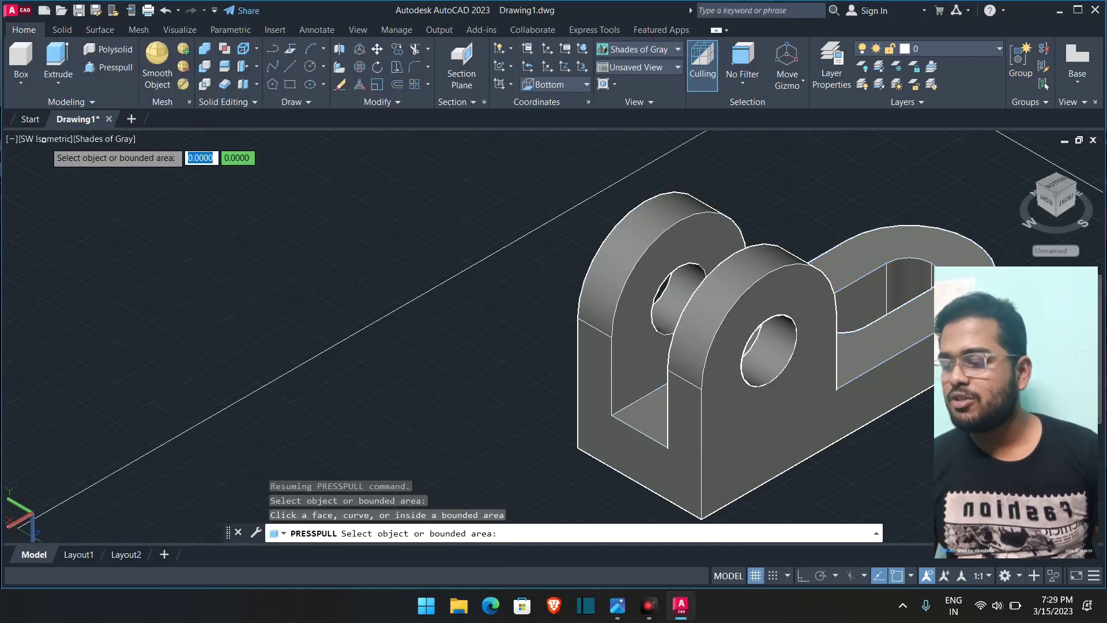
key("Escape")
left_click(69, 139)
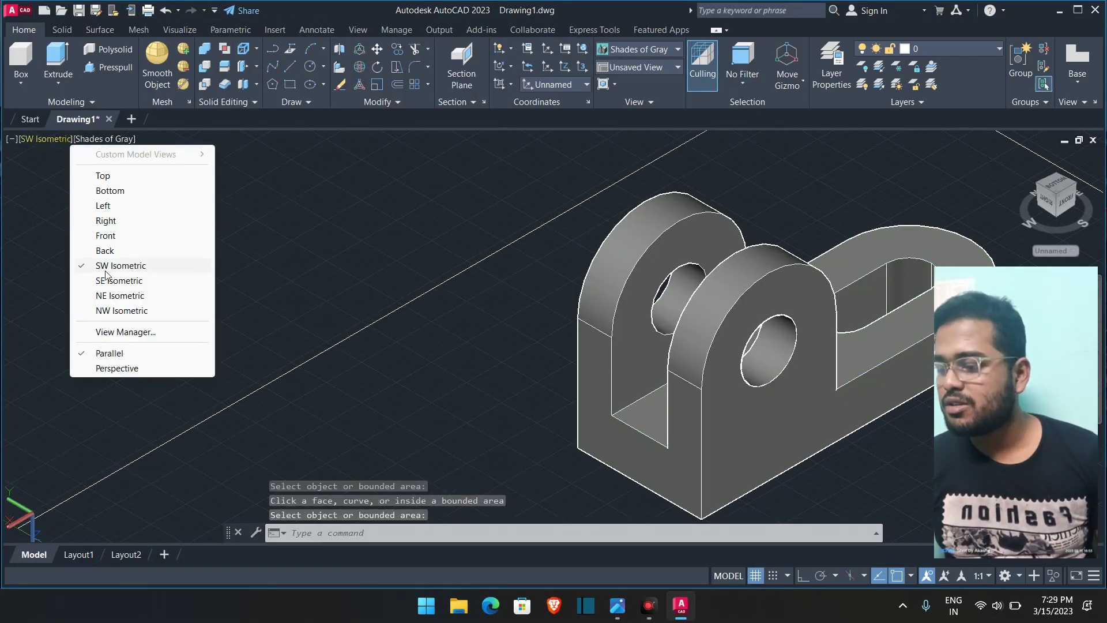
left_click(106, 266)
left_click(47, 138)
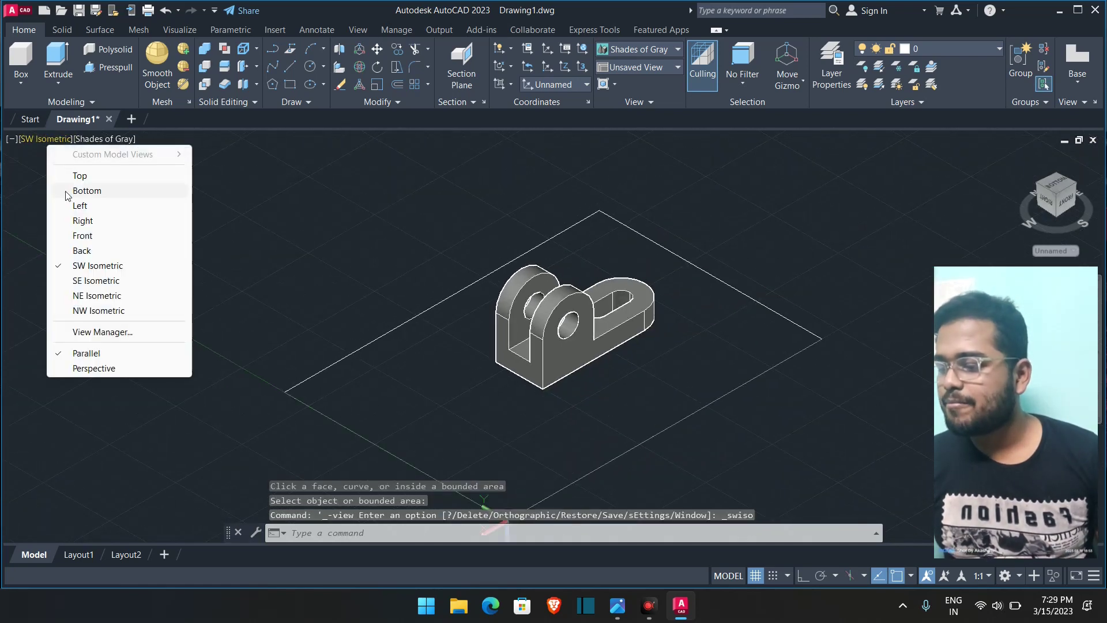
left_click(95, 280)
scroll(631, 507, "up", 3)
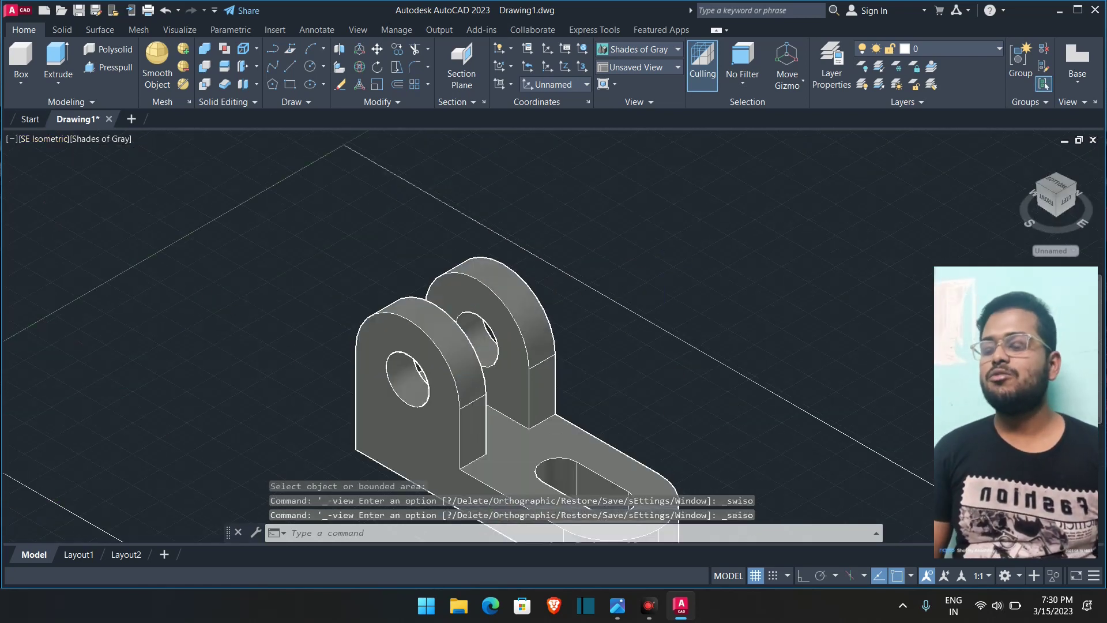
scroll(631, 507, "down", 3)
- Select the bracket solid and start exporting the drawing in PDF format
left_click(24, 14)
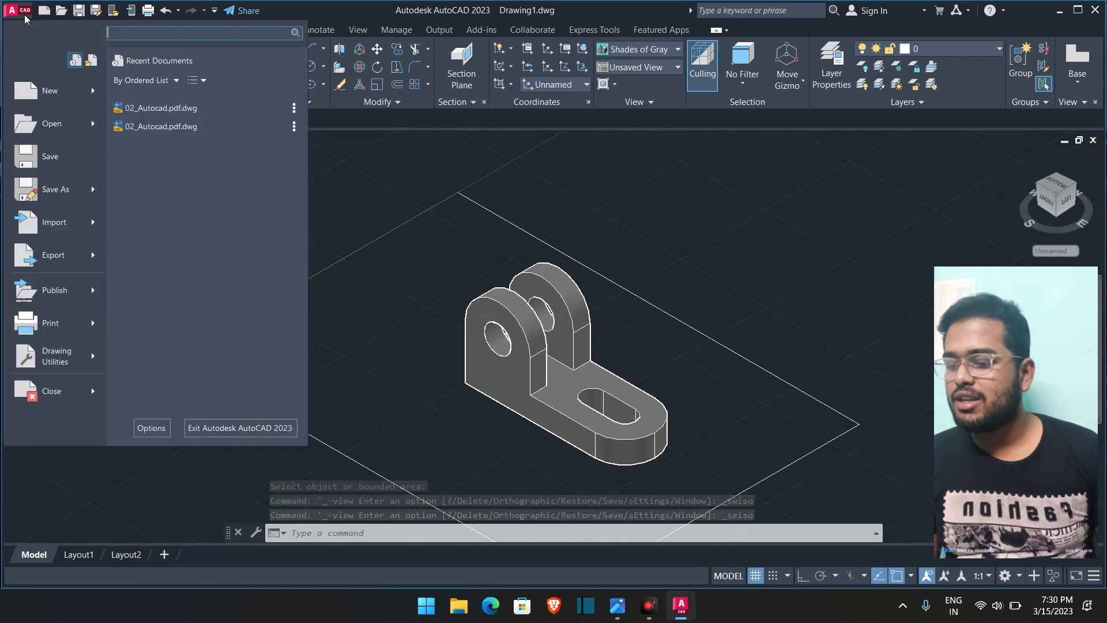
key("Escape")
left_click(472, 340)
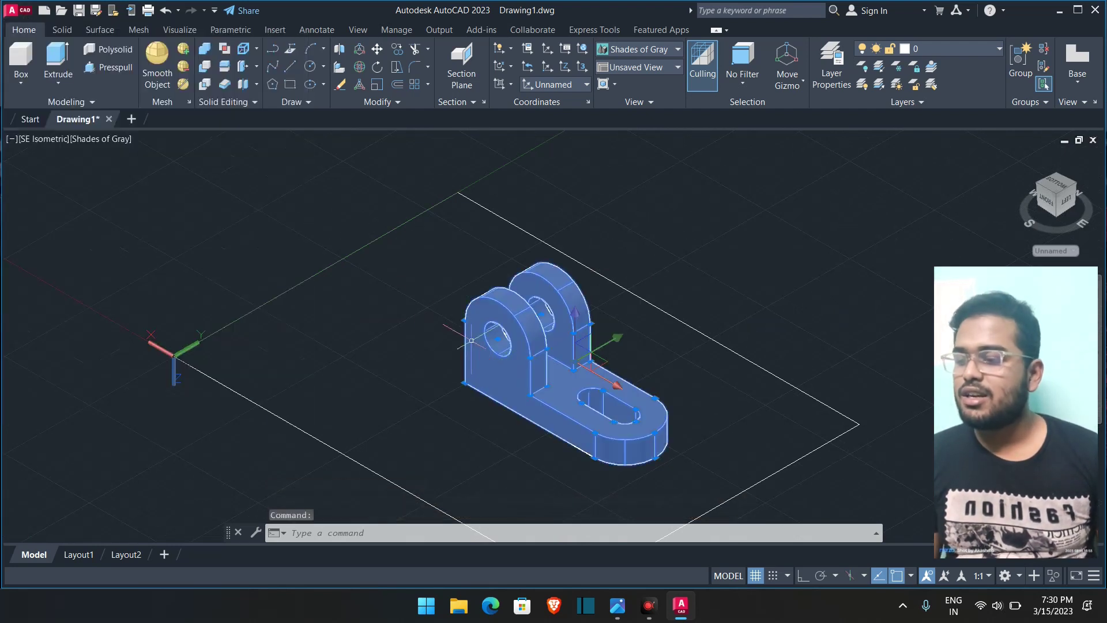
left_click(25, 16)
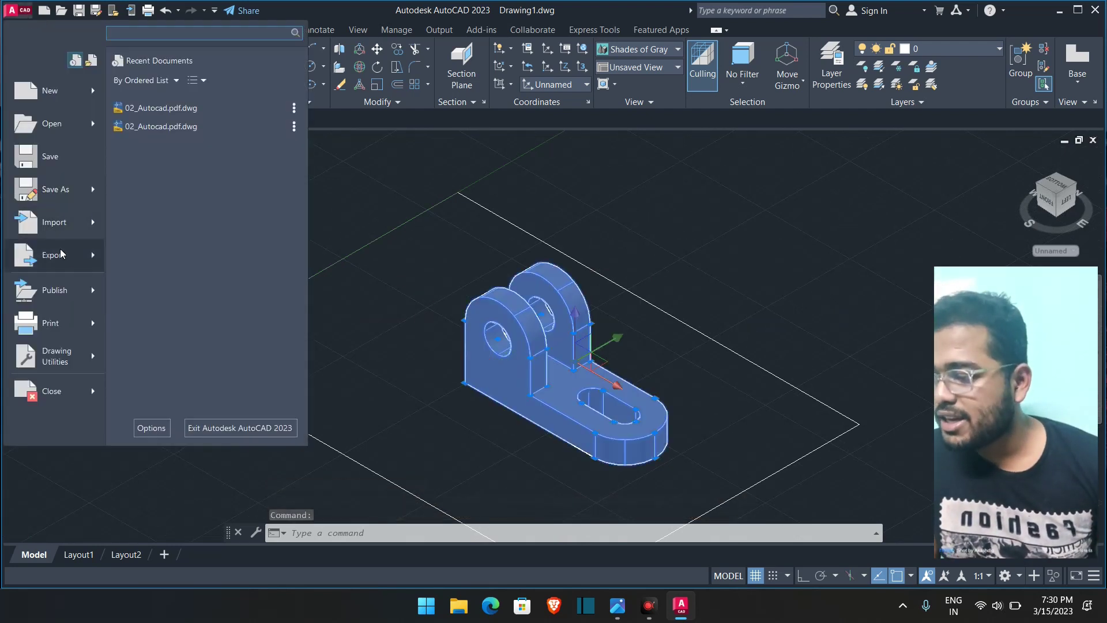
mouse_move(70, 262)
left_click(176, 260)
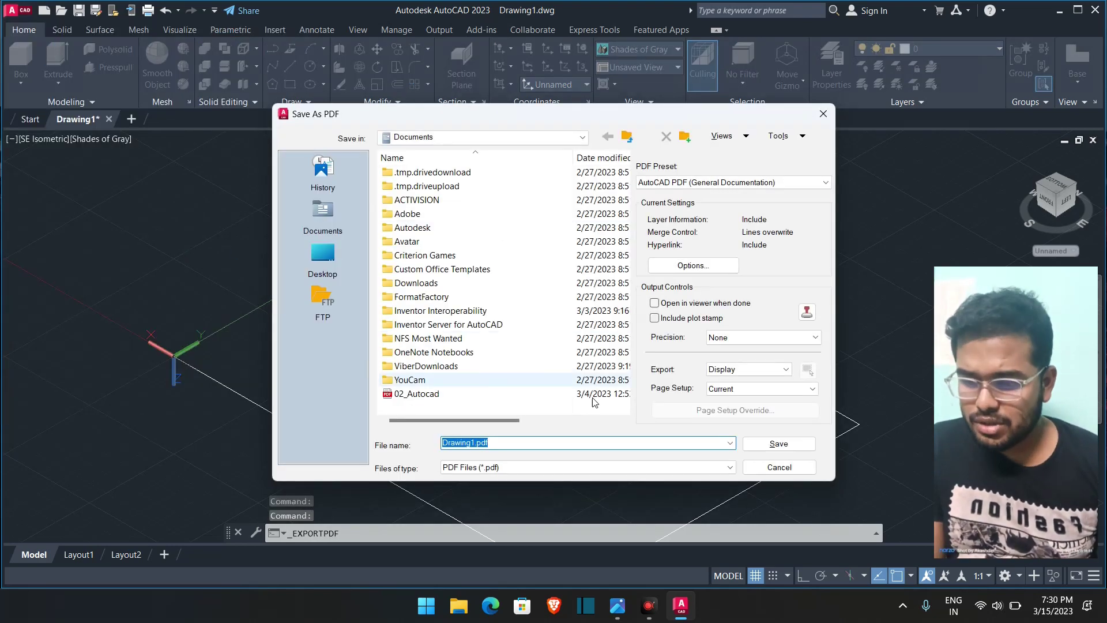
- Set the export area to Extents with the Current page setup and save Drawing1.pdf in Documents
left_click(735, 374)
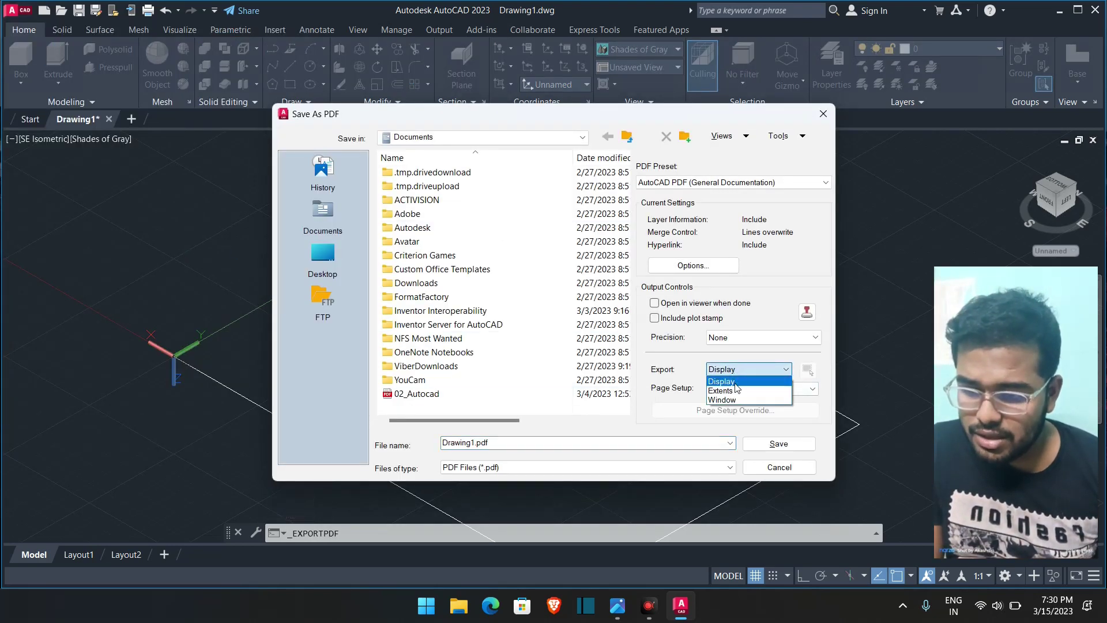
left_click(728, 390)
left_click(734, 390)
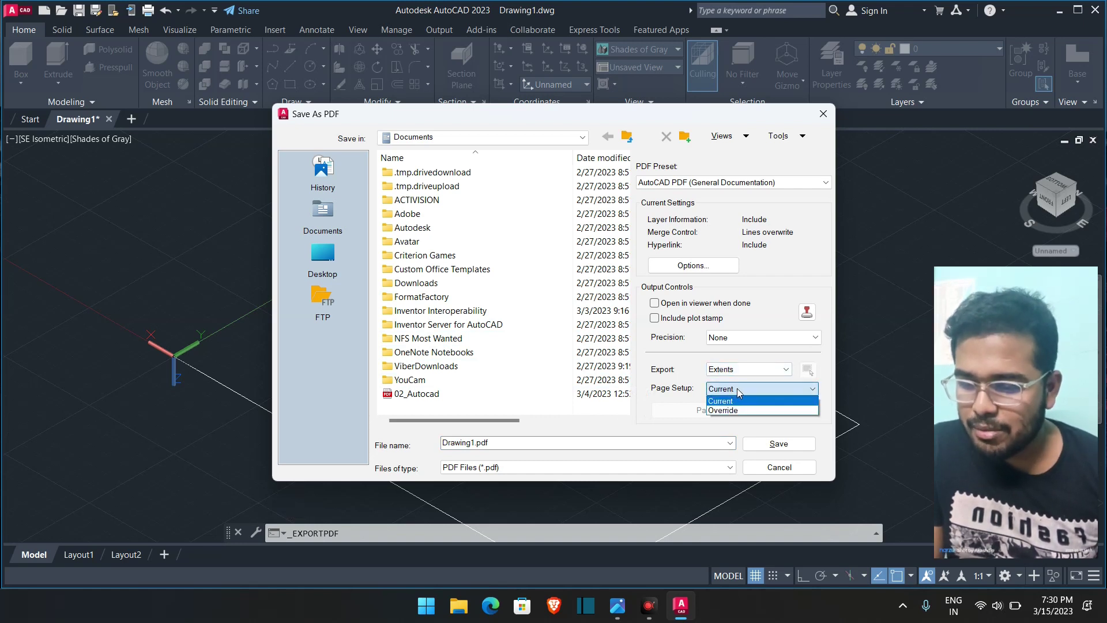
left_click(731, 400)
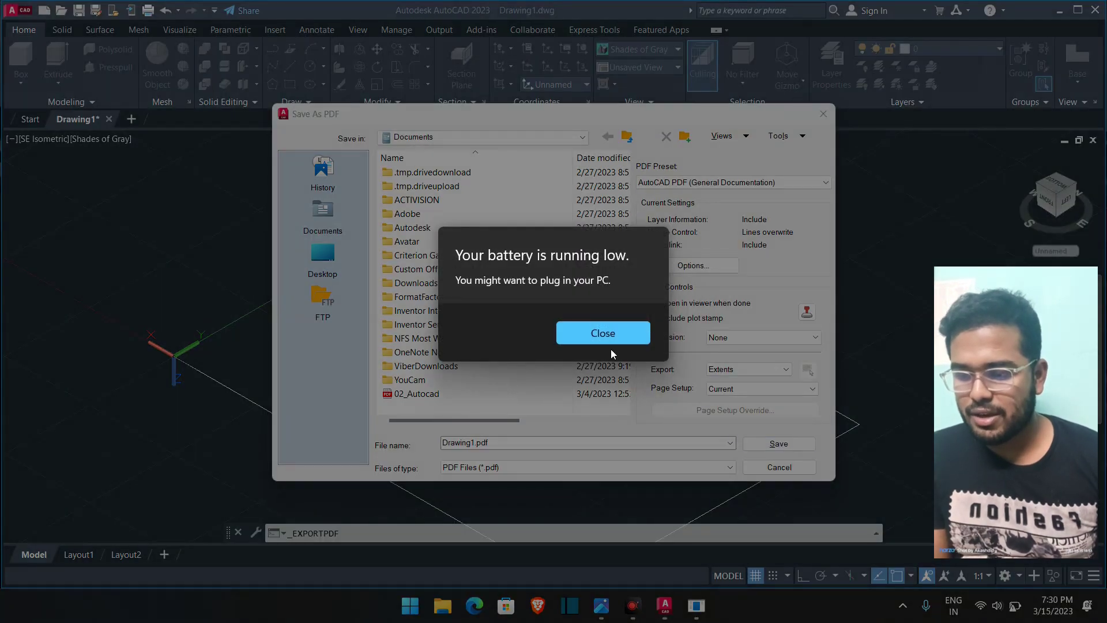
left_click(611, 344)
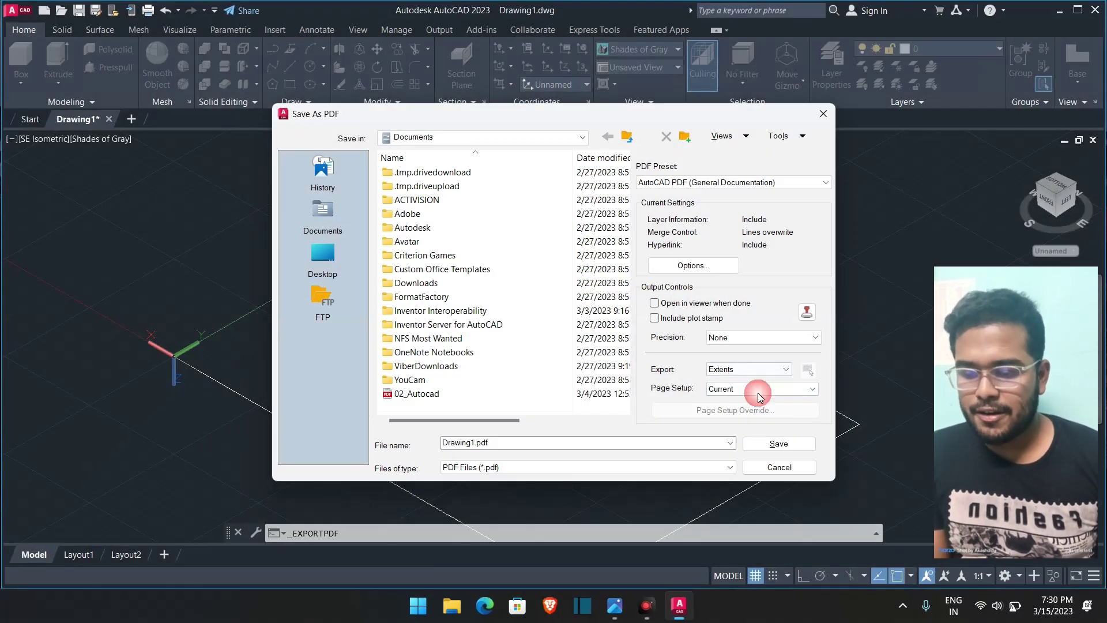
left_click(813, 444)
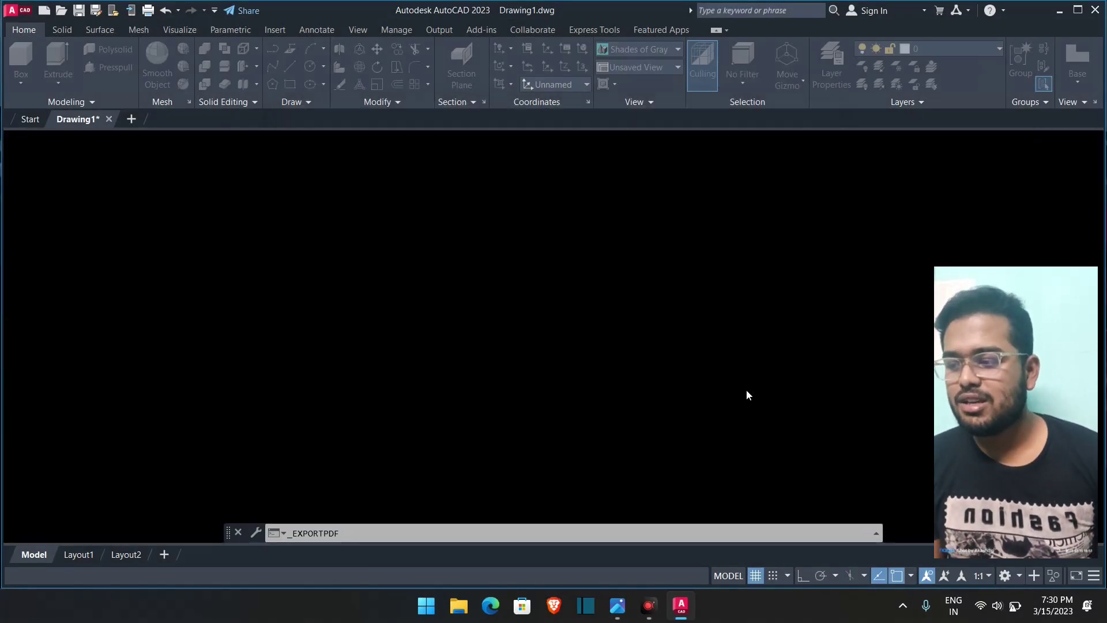